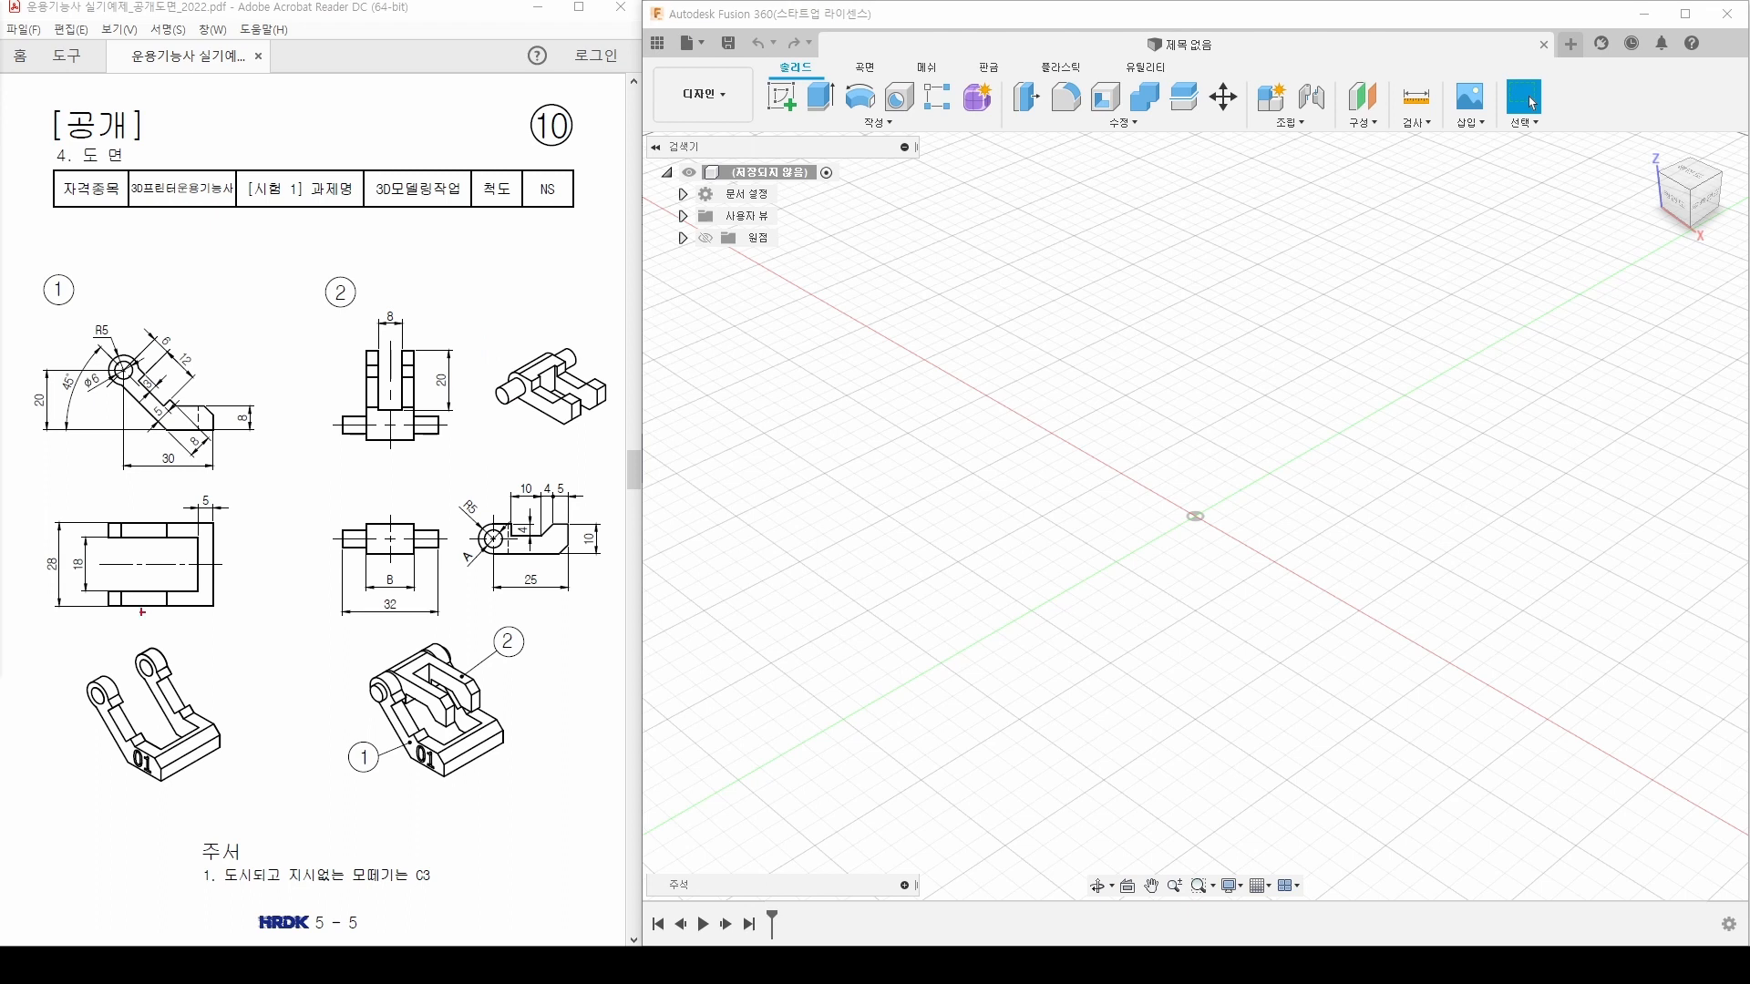
Step: Examine the isometric views of parts 1 and 2, their assembly, and part 1's dimensioned views in the PDF drawing
drag(68, 625, 251, 799)
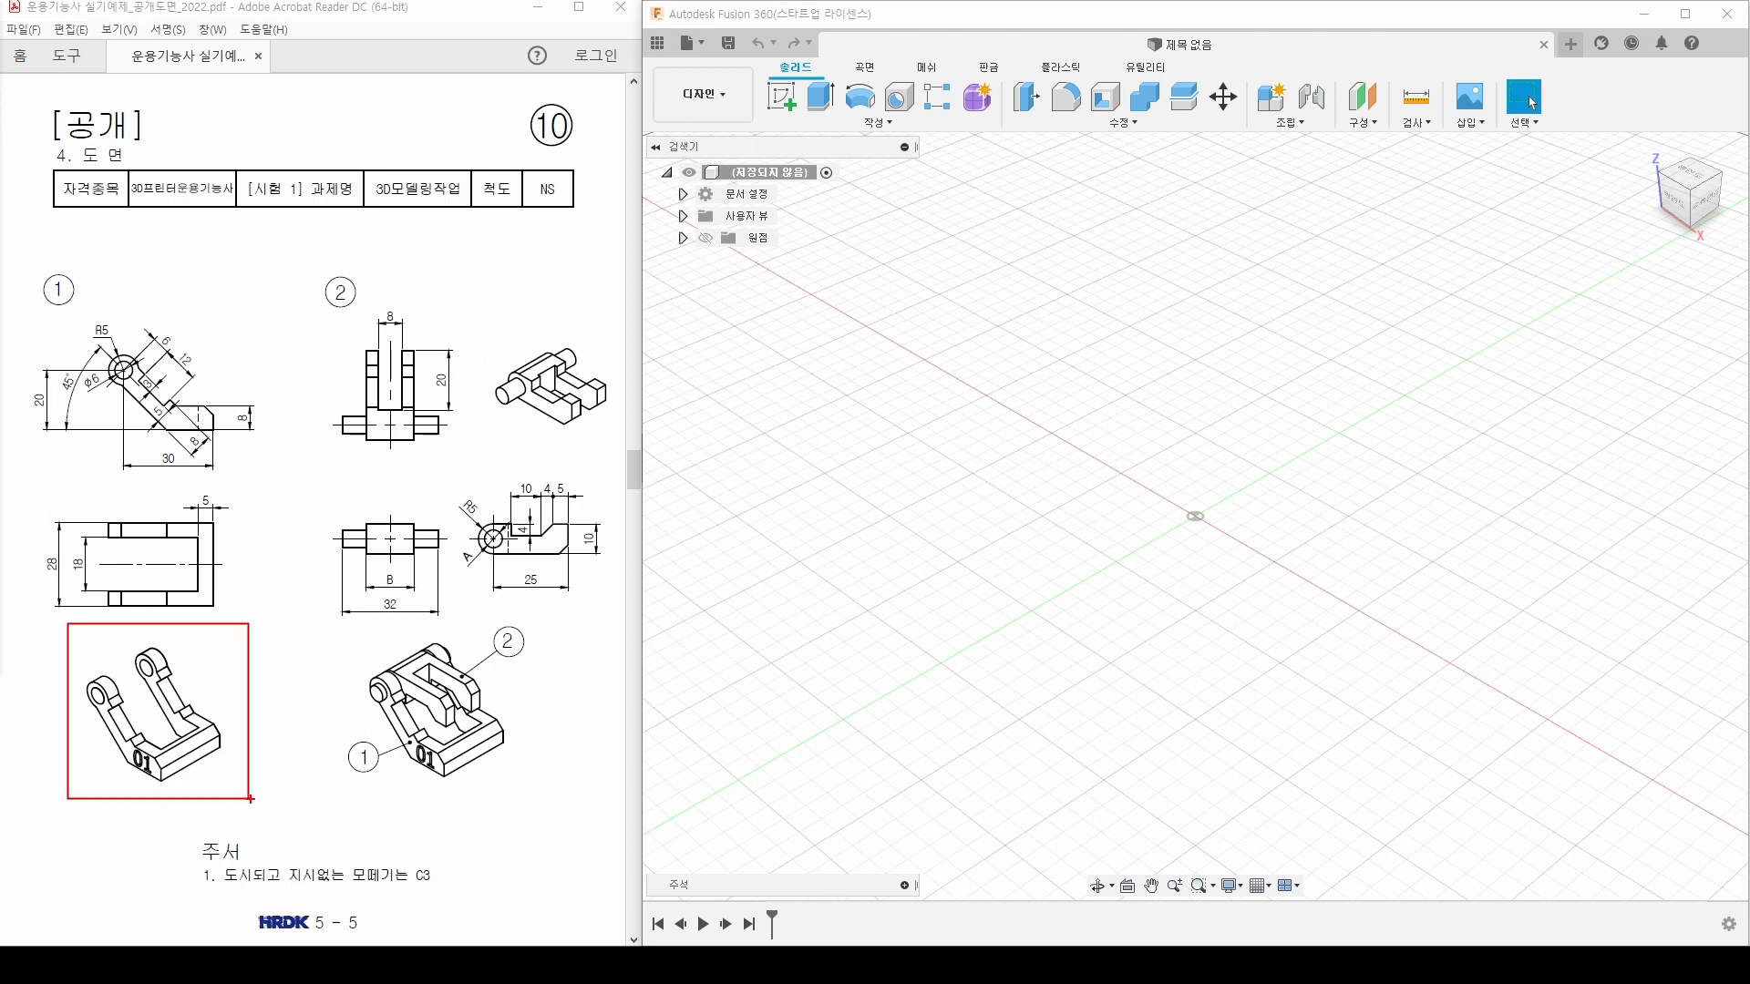
drag(484, 330, 621, 448)
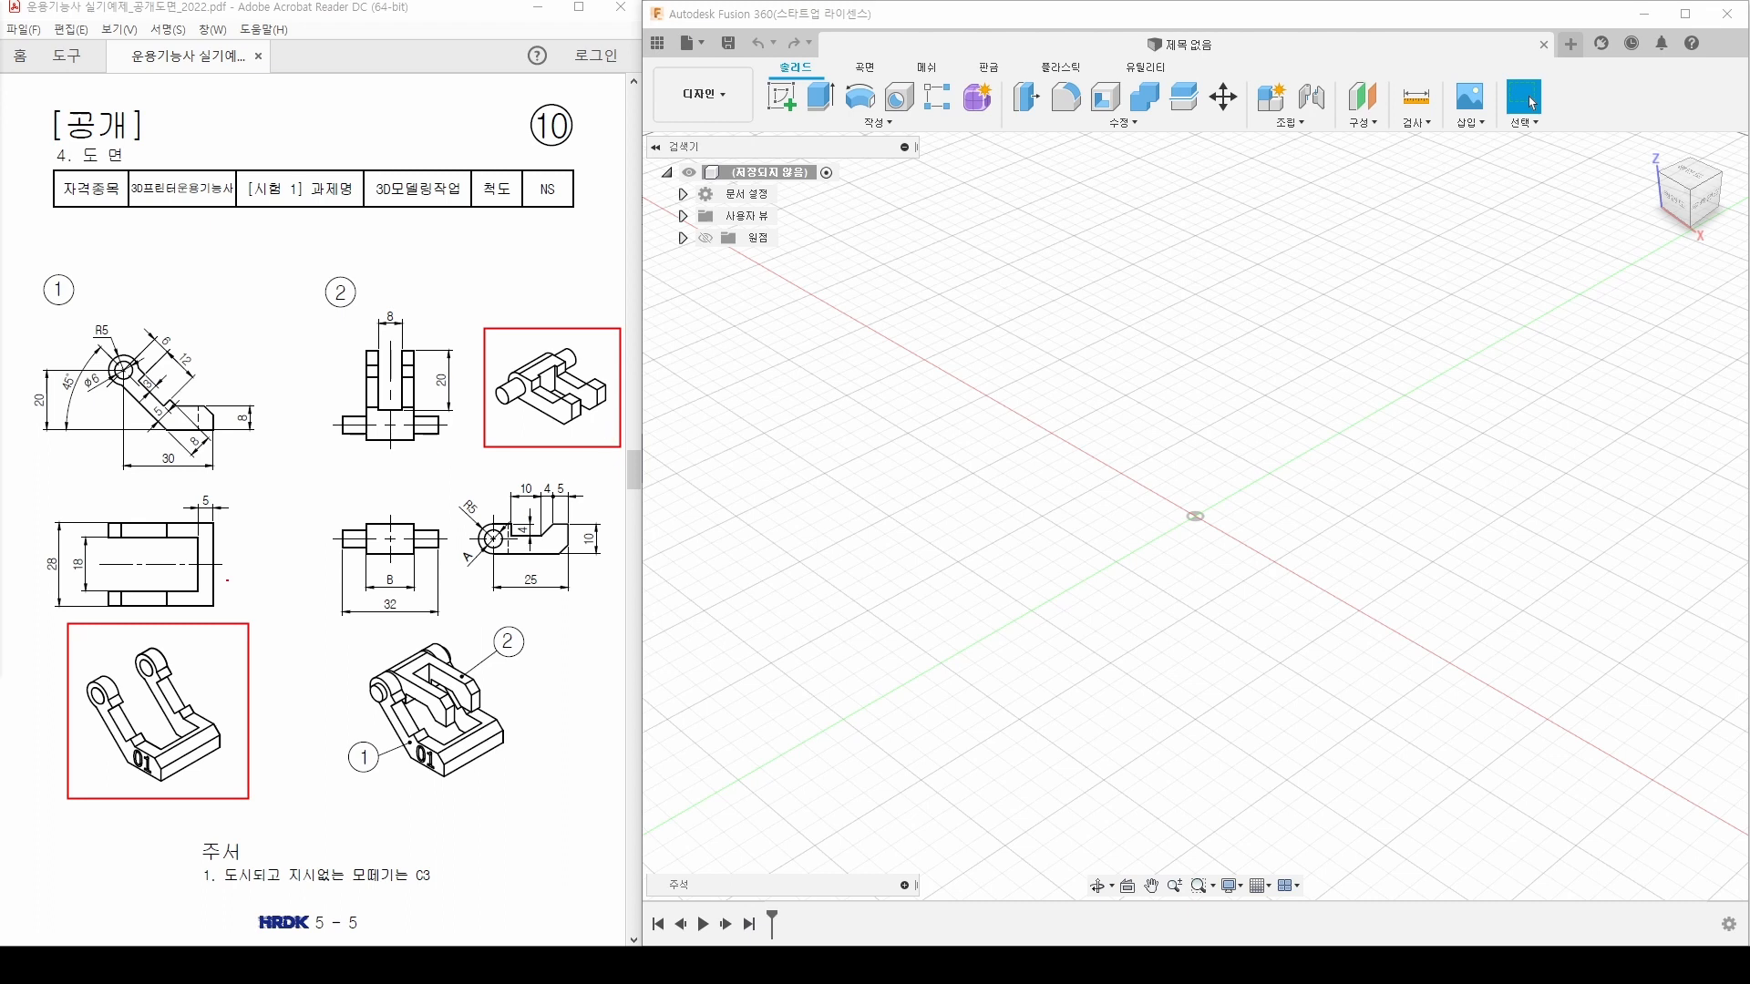
mouse_move(514, 800)
mouse_down()
mouse_move(372, 749)
mouse_move(402, 637)
mouse_move(528, 667)
mouse_move(508, 802)
mouse_up()
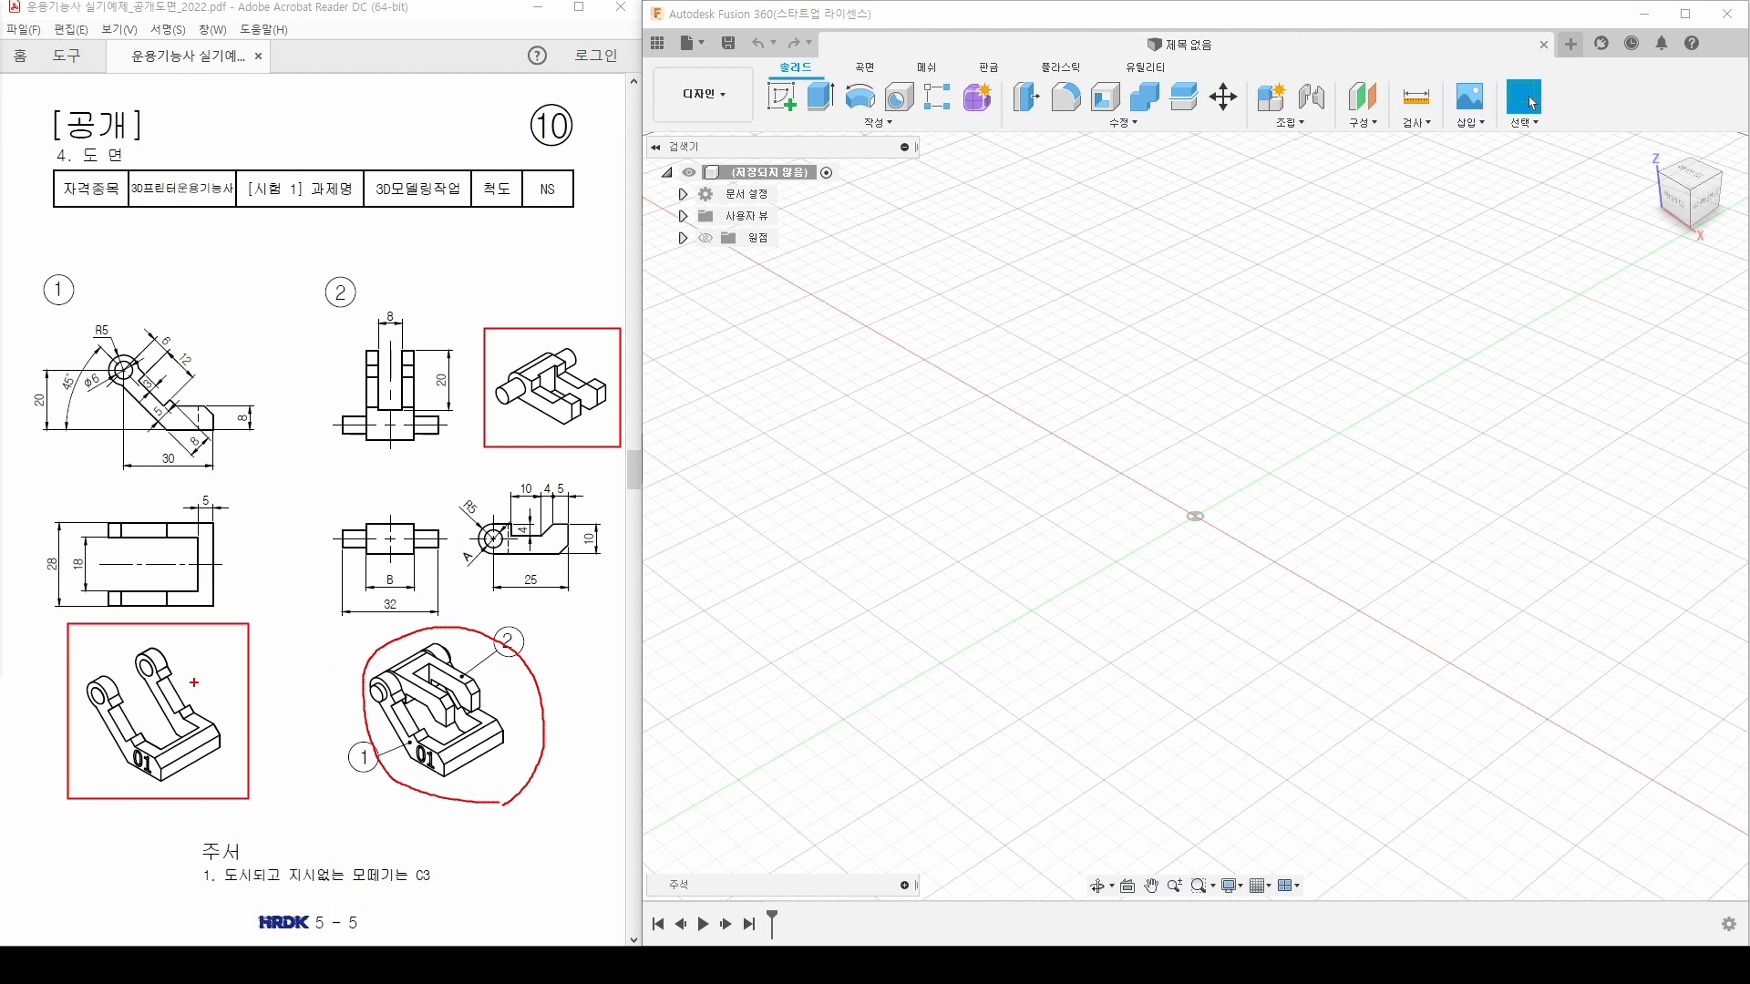
key(Escape)
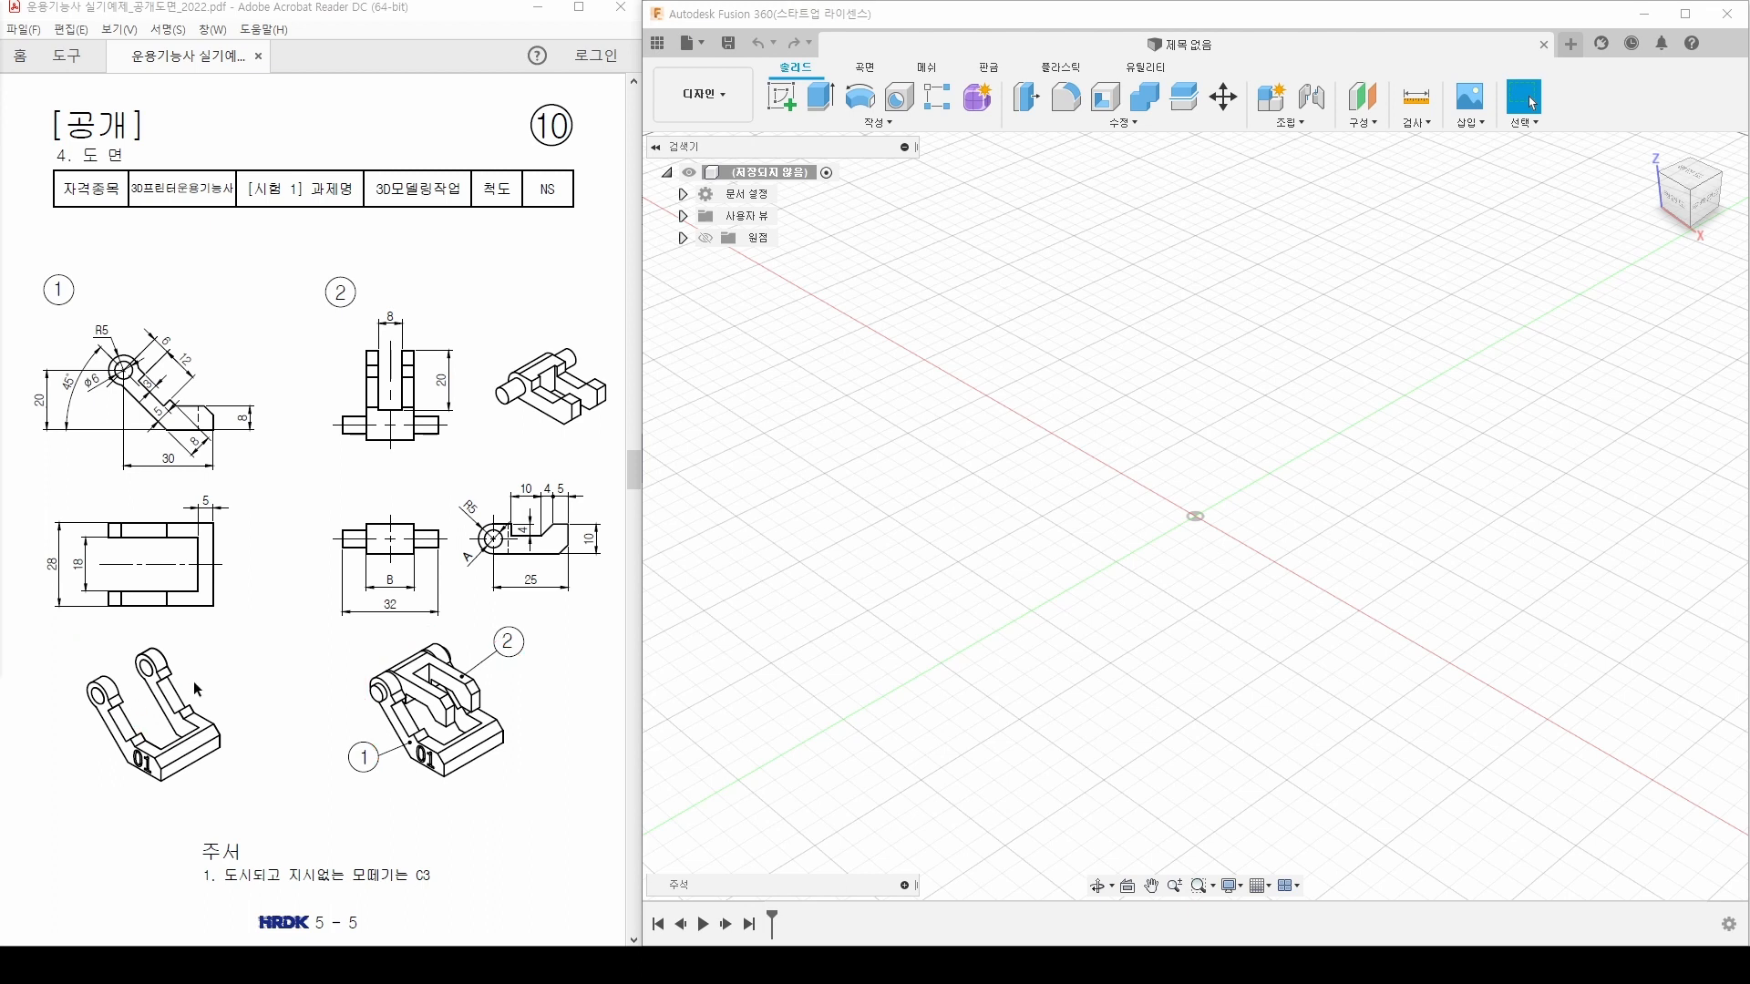
ctrl+drag(35, 319, 257, 476)
ctrl+drag(32, 490, 233, 629)
drag(41, 329, 71, 320)
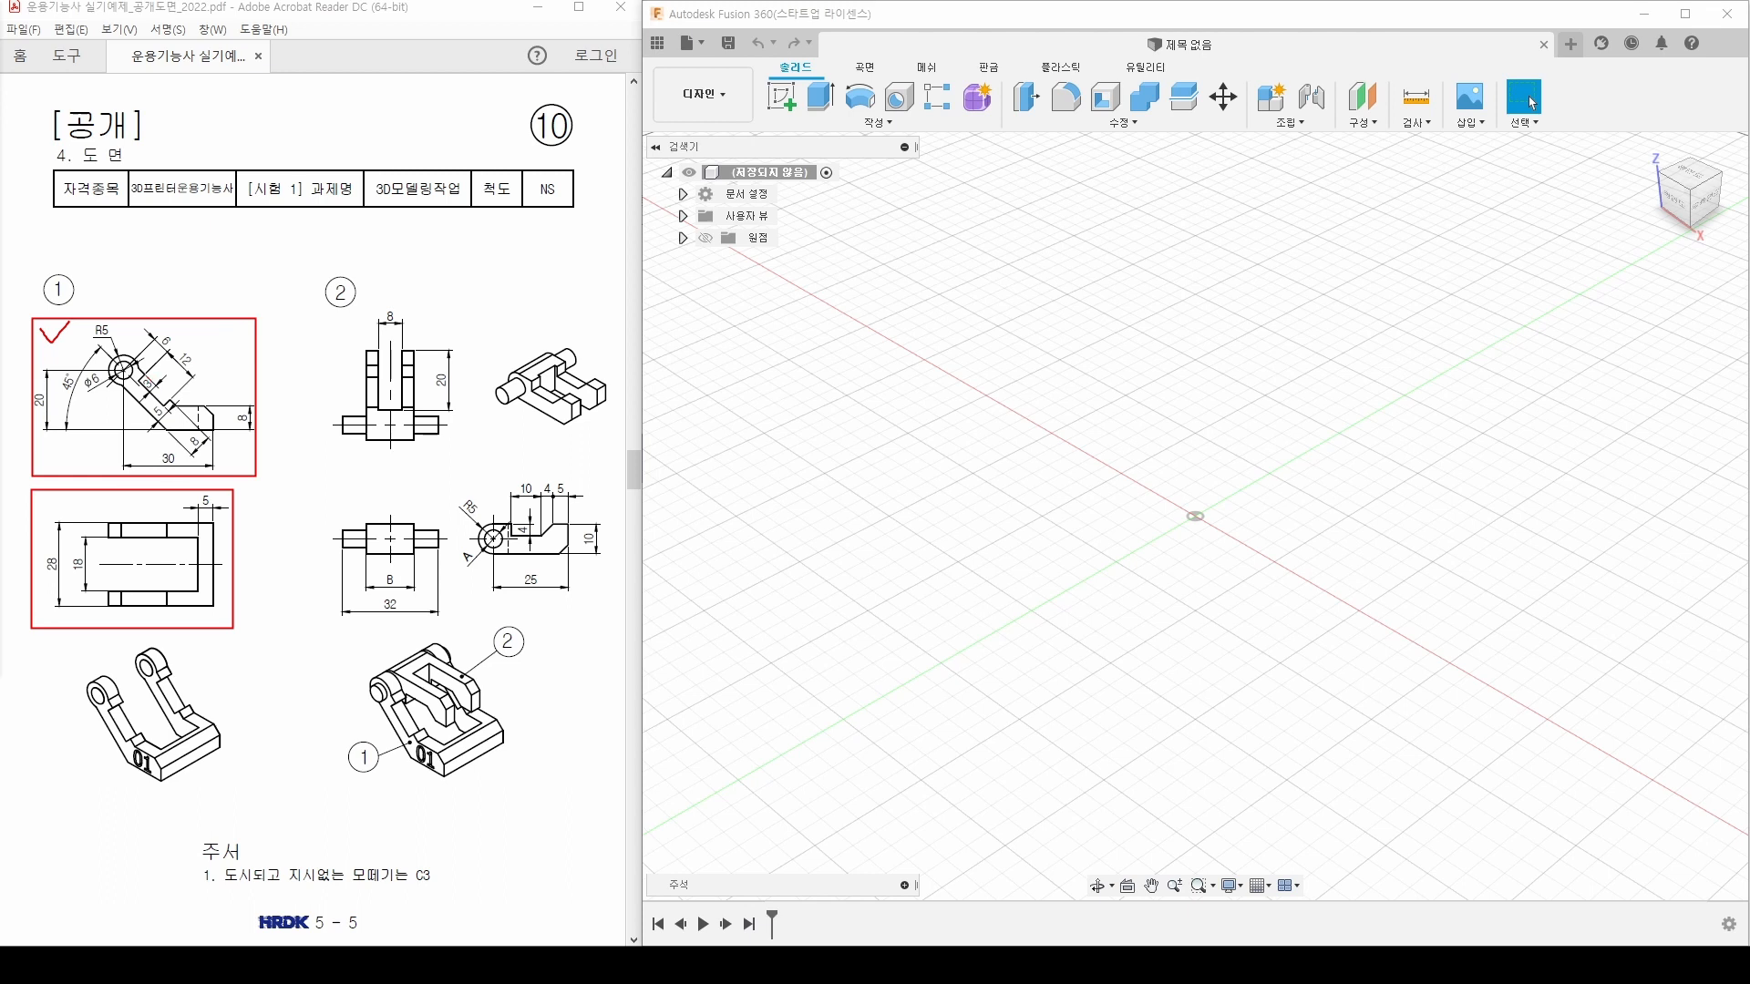
mouse_move(63, 791)
mouse_down()
mouse_move(118, 766)
mouse_move(80, 833)
mouse_move(146, 832)
mouse_move(136, 814)
mouse_up()
drag(358, 702, 453, 643)
key(Escape)
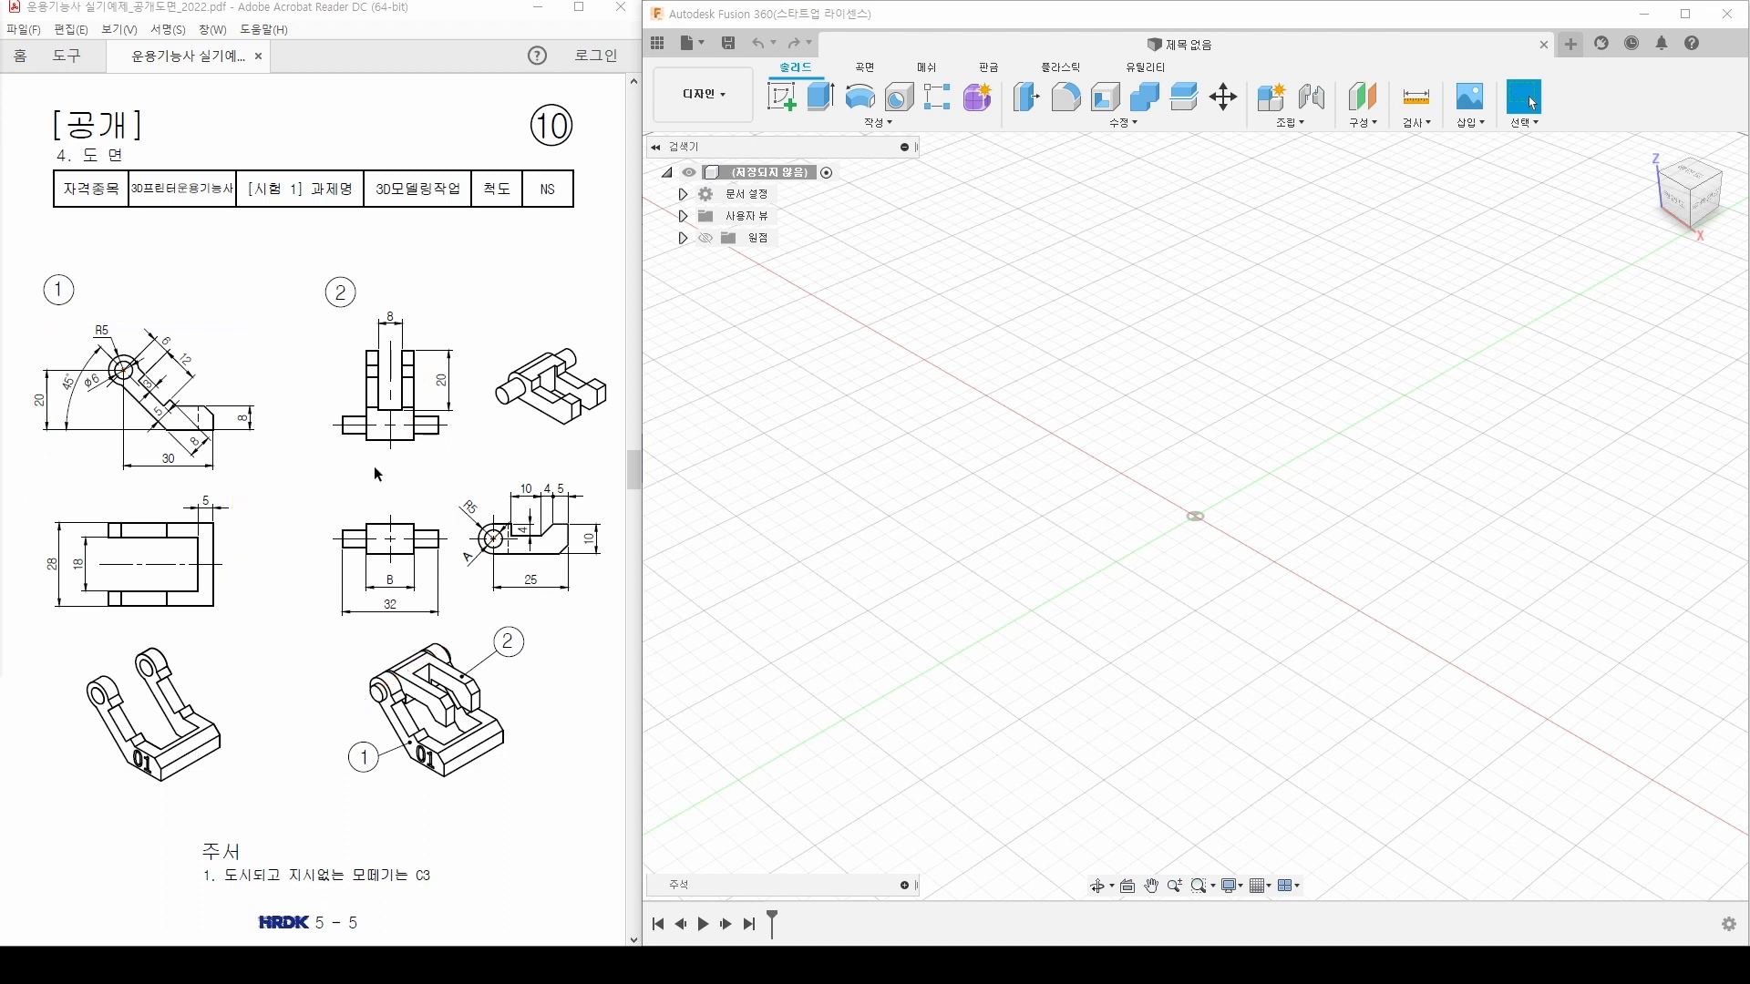
Step: Start a sketch on the front (XZ) origin plane
click(787, 104)
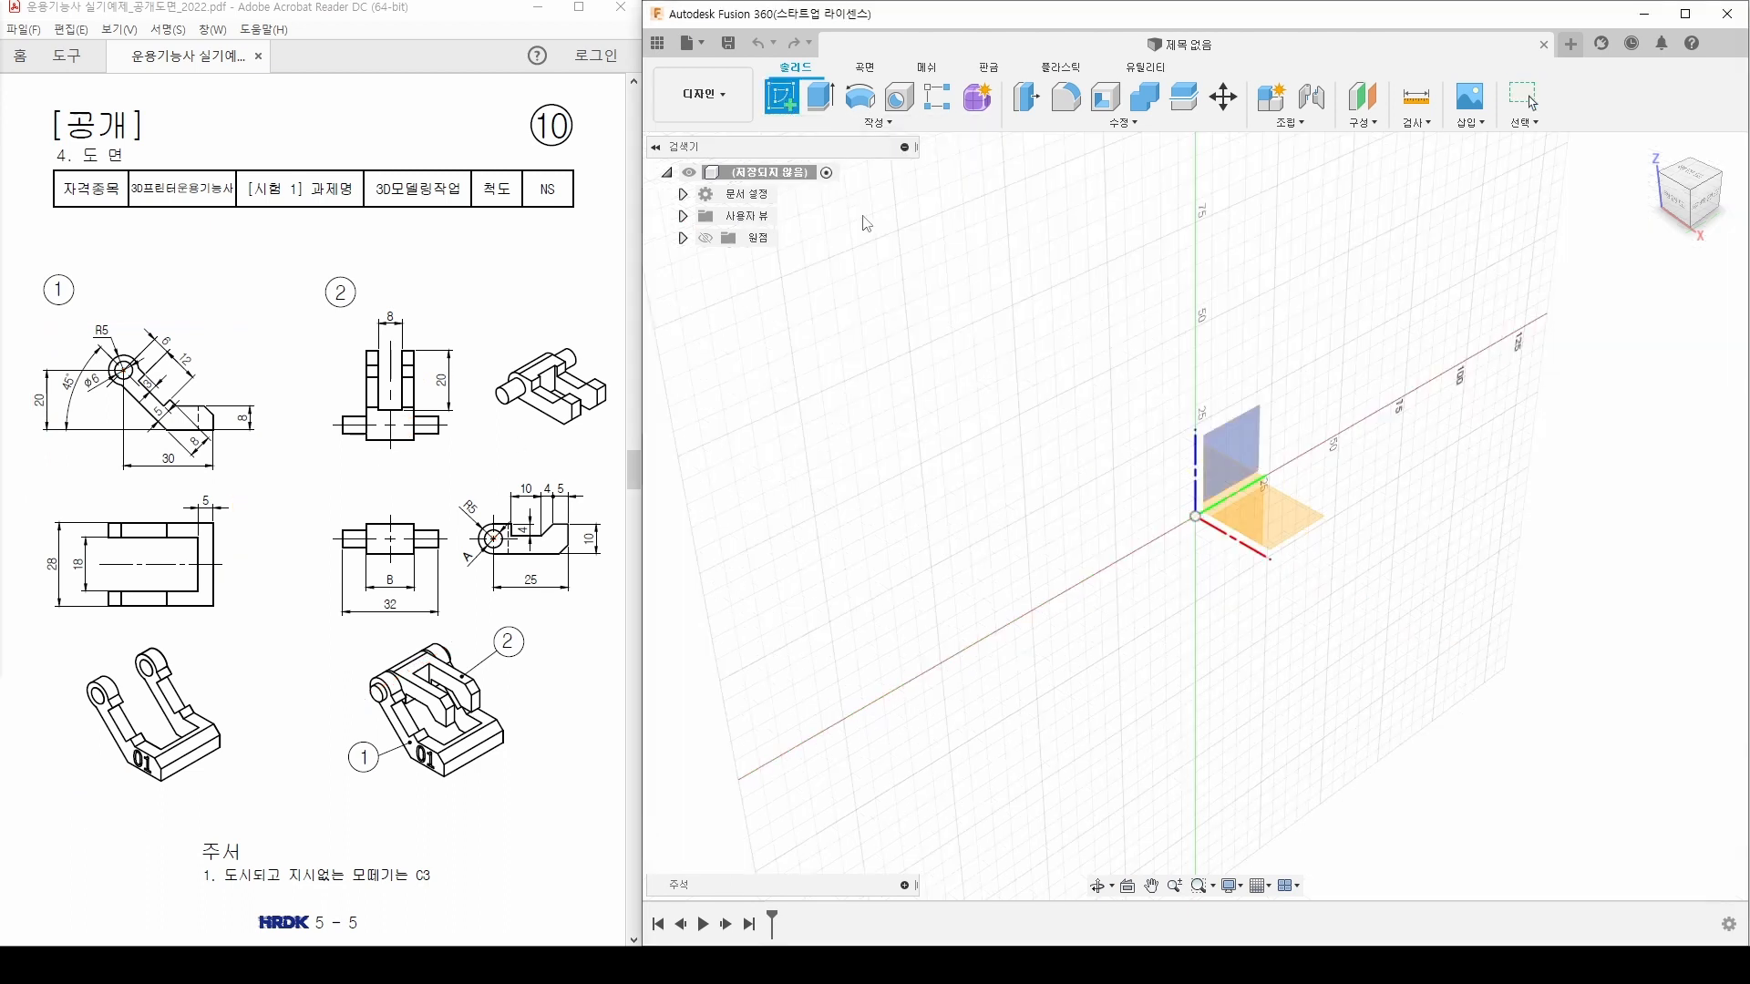
click(1240, 492)
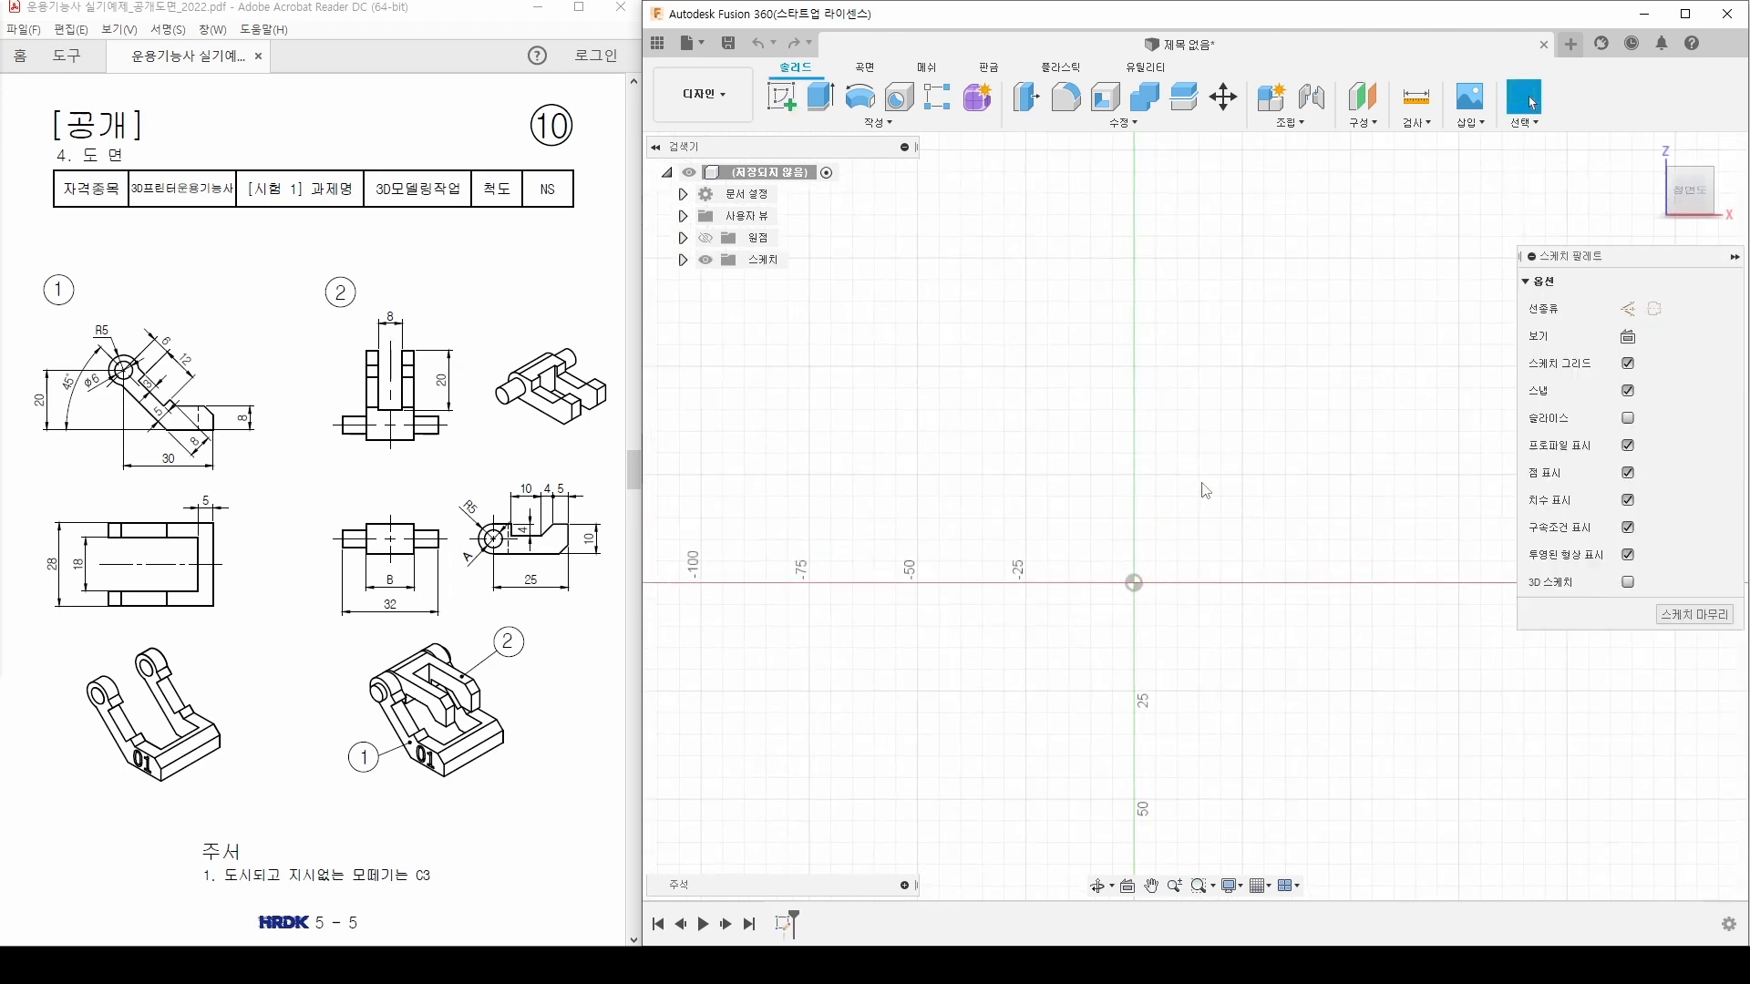
middle_drag(1173, 474, 1059, 409)
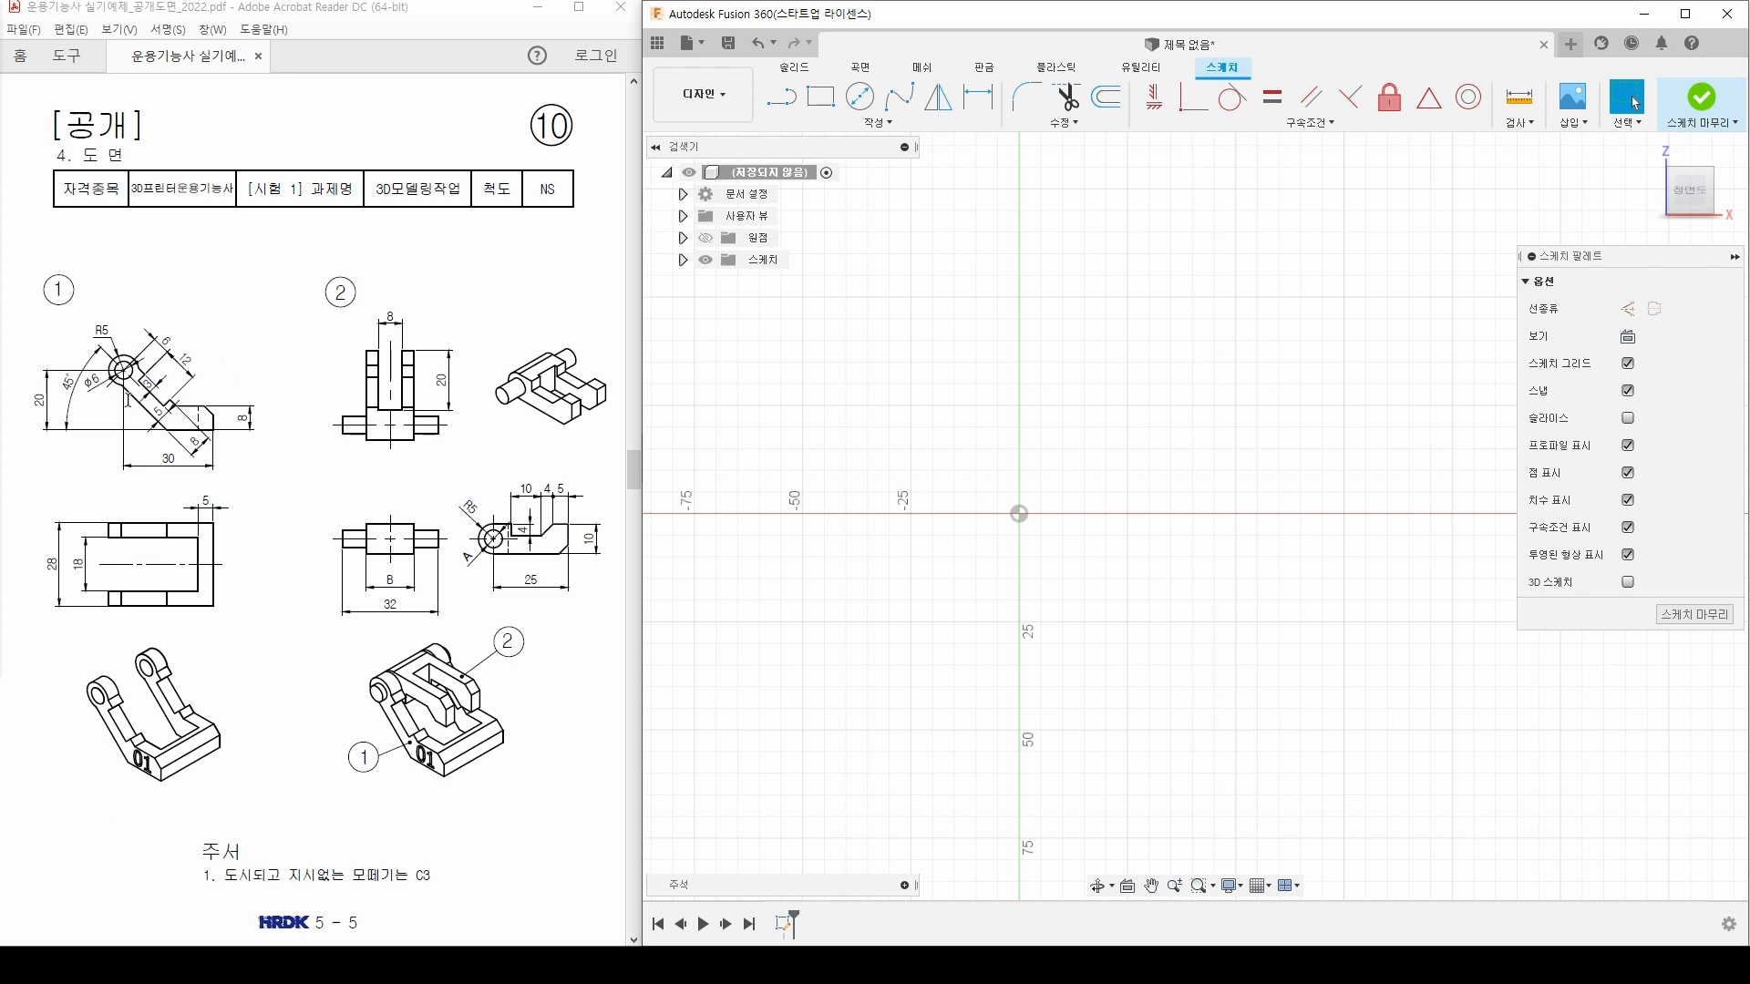
Step: Highlight the Ø6 and R5 dimensions of part 1's side view in the PDF drawing
drag(82, 386, 100, 381)
double_click(99, 381)
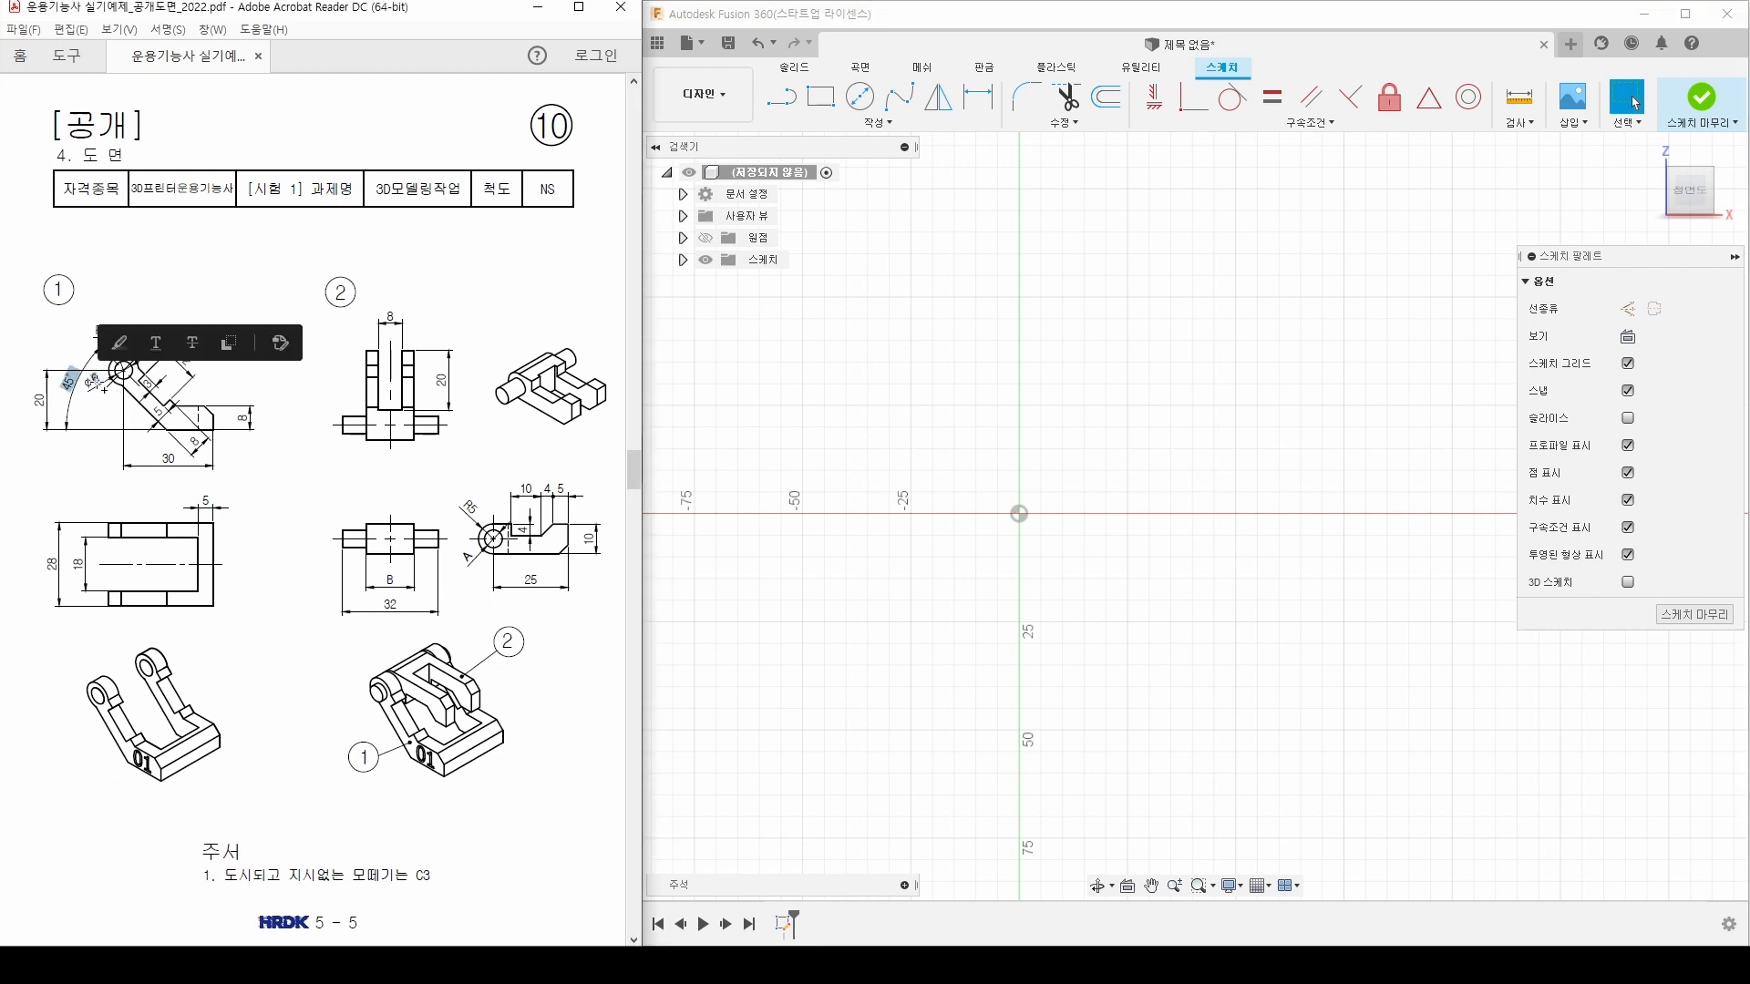
click(114, 410)
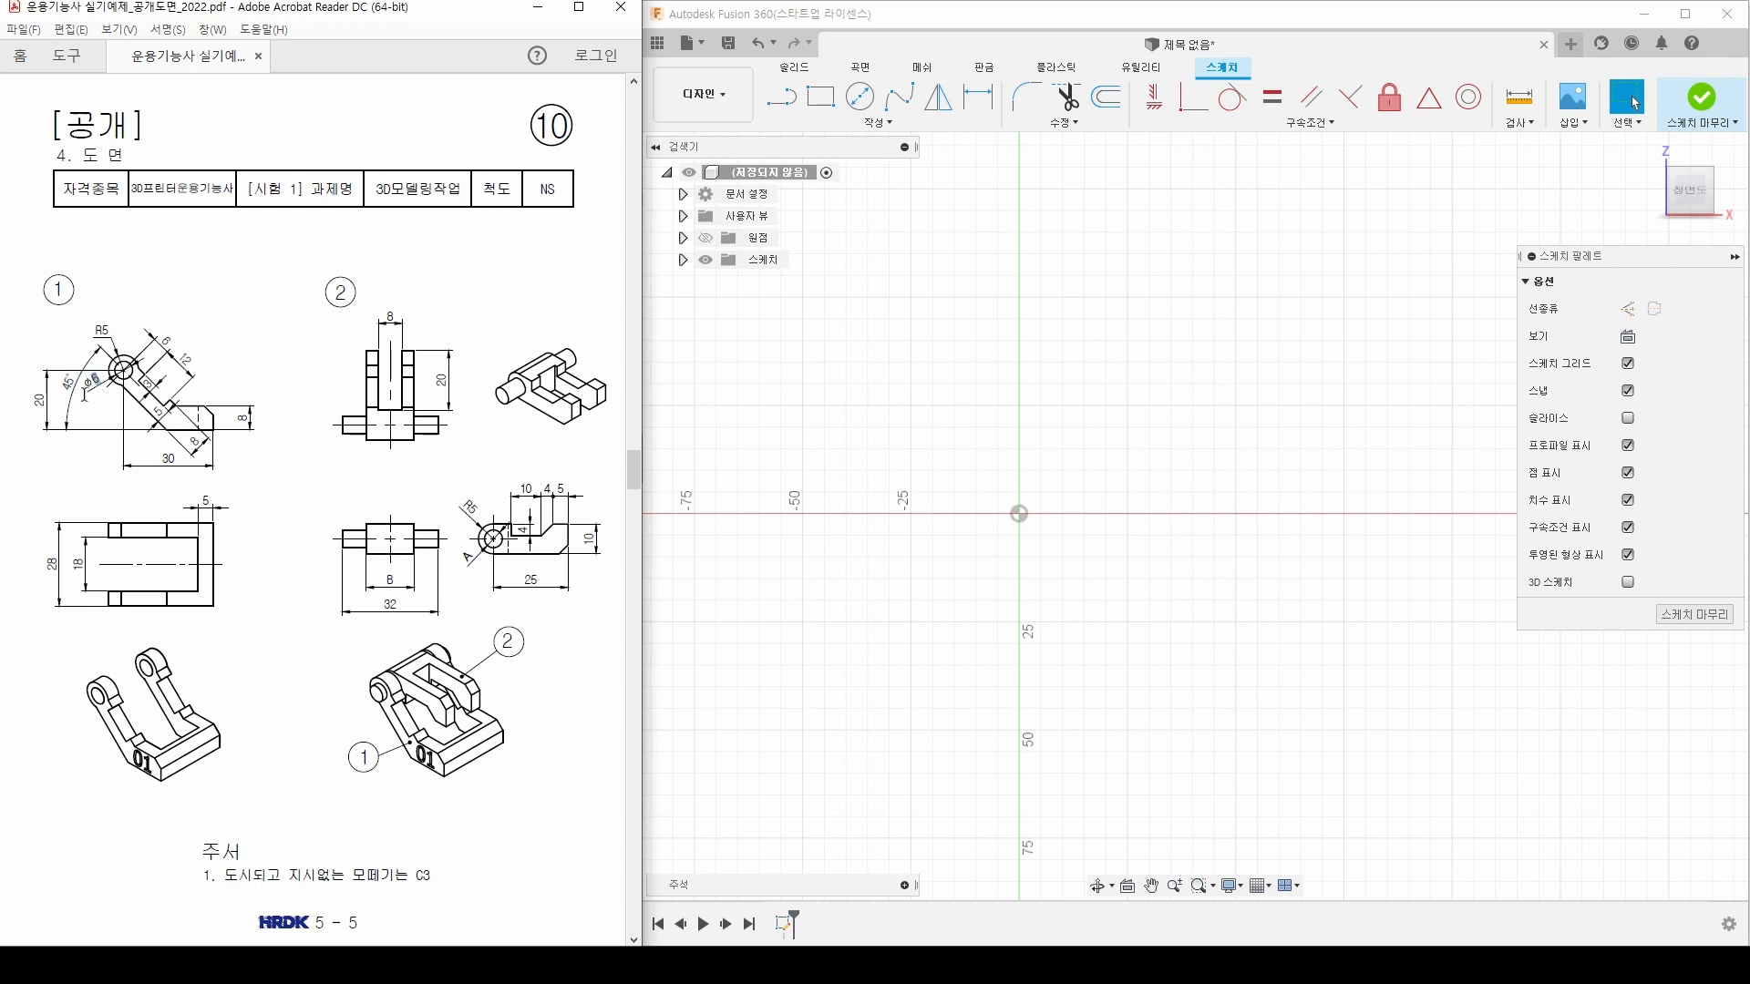
drag(88, 390, 107, 328)
click(114, 350)
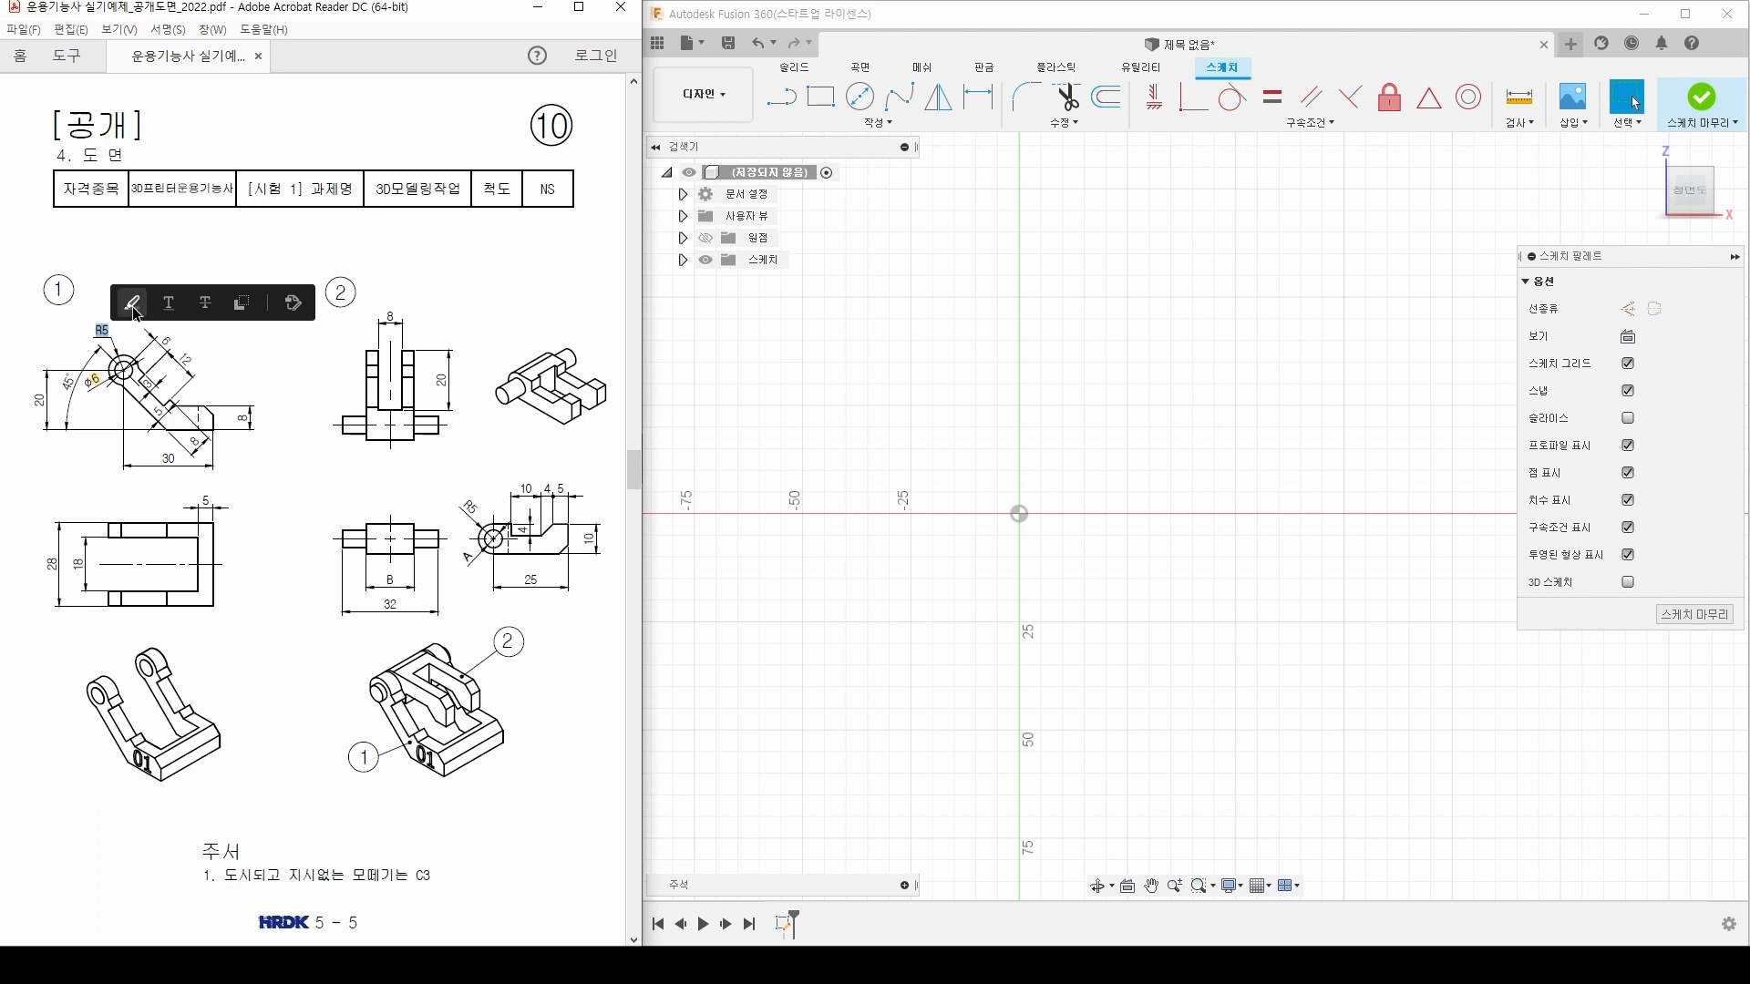
click(132, 301)
Step: Draw two concentric circles centred on the sketch origin for the pivot eye of part 1
click(860, 96)
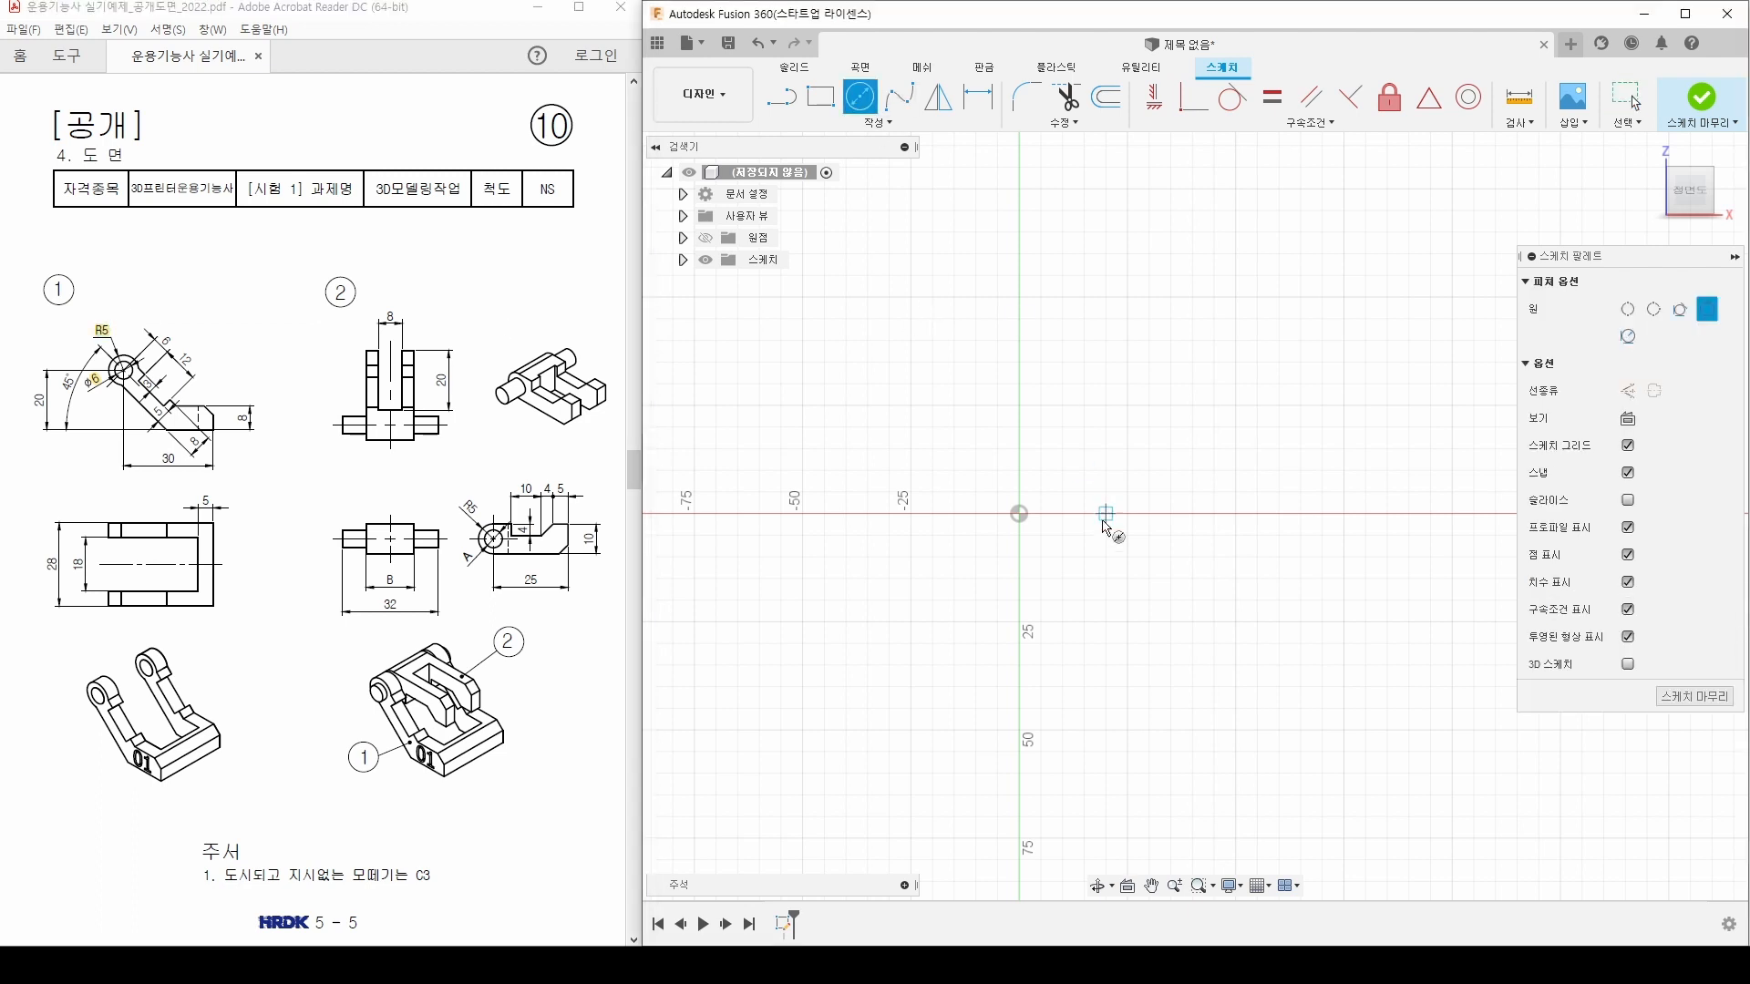
click(1019, 514)
click(1086, 556)
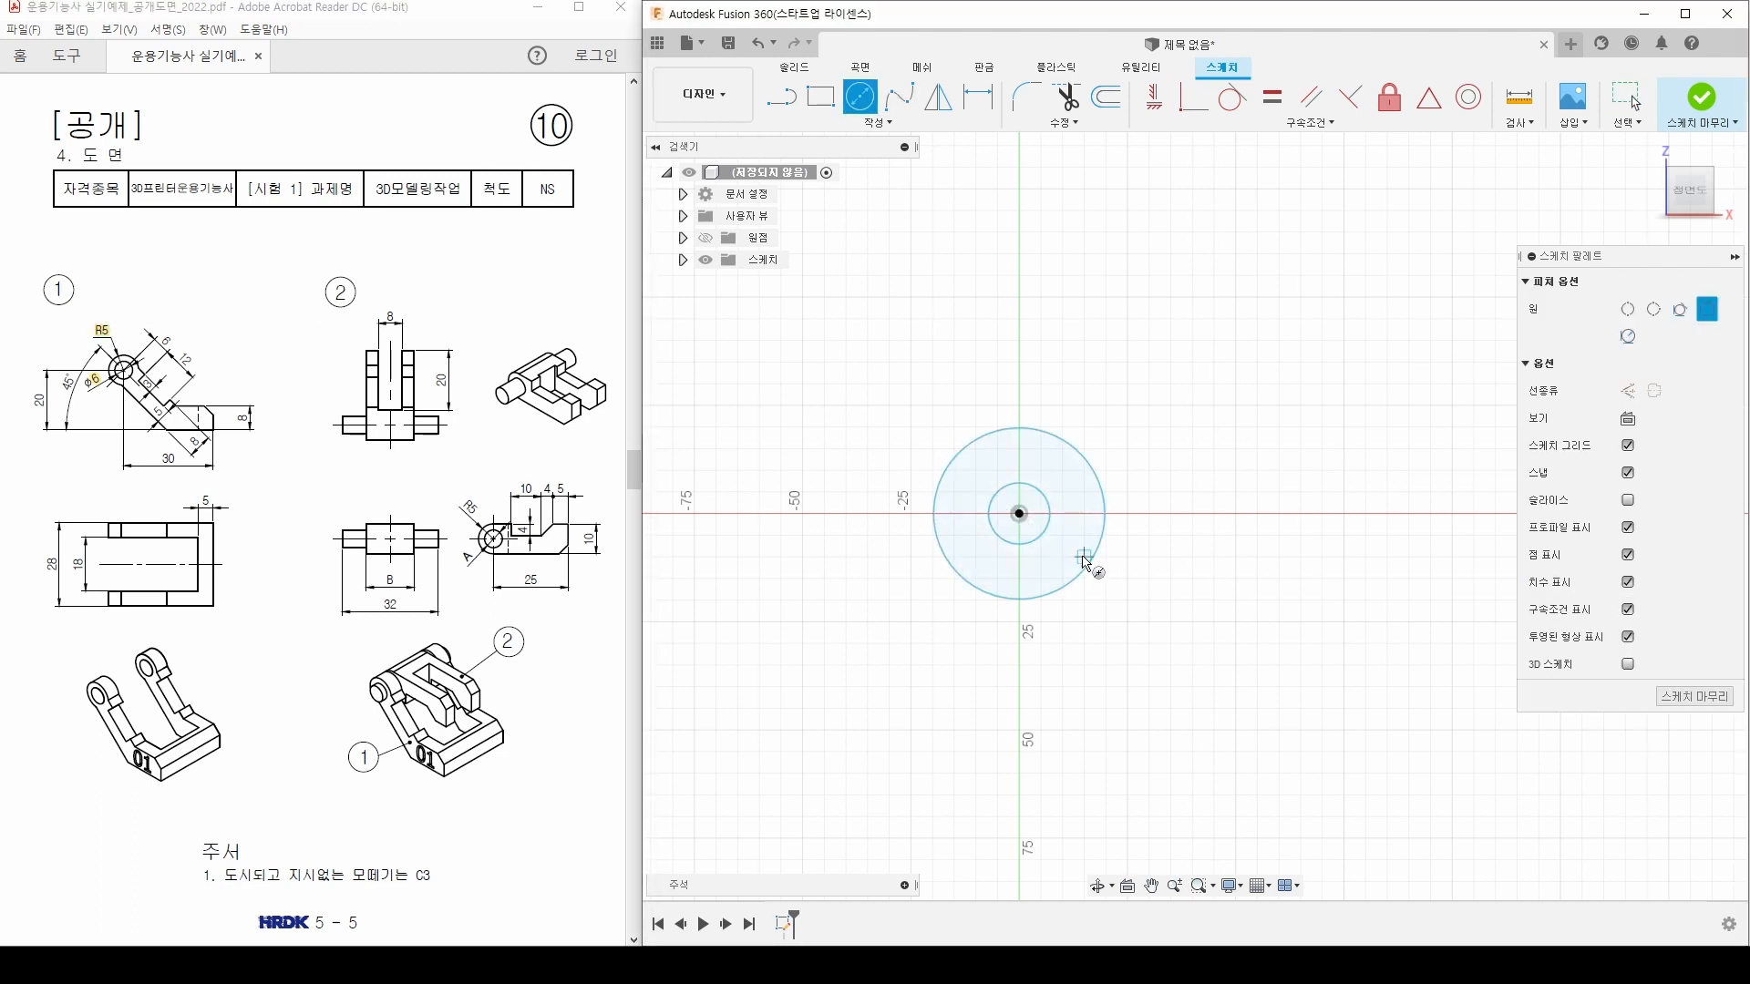
middle_drag(1086, 558, 1101, 549)
Step: Dimension the inner circle's diameter as 6 mm and the outer circle's diameter as 10 mm
key(d)
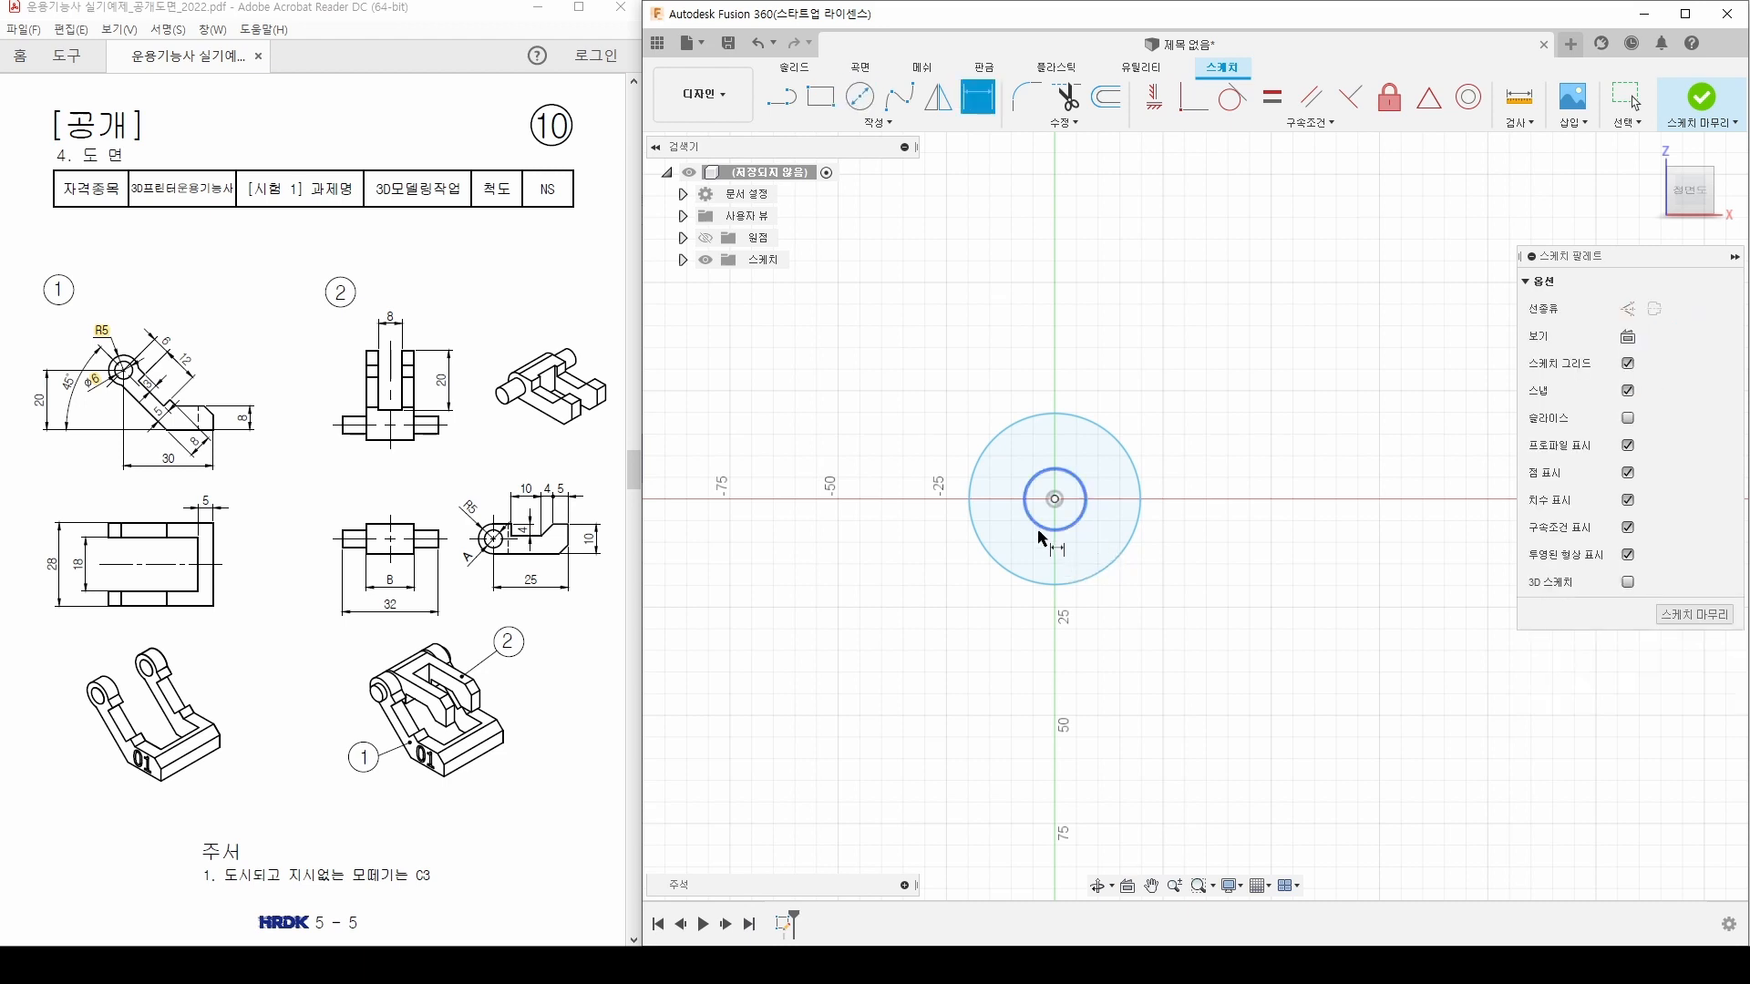
click(1047, 529)
click(981, 619)
text(6)
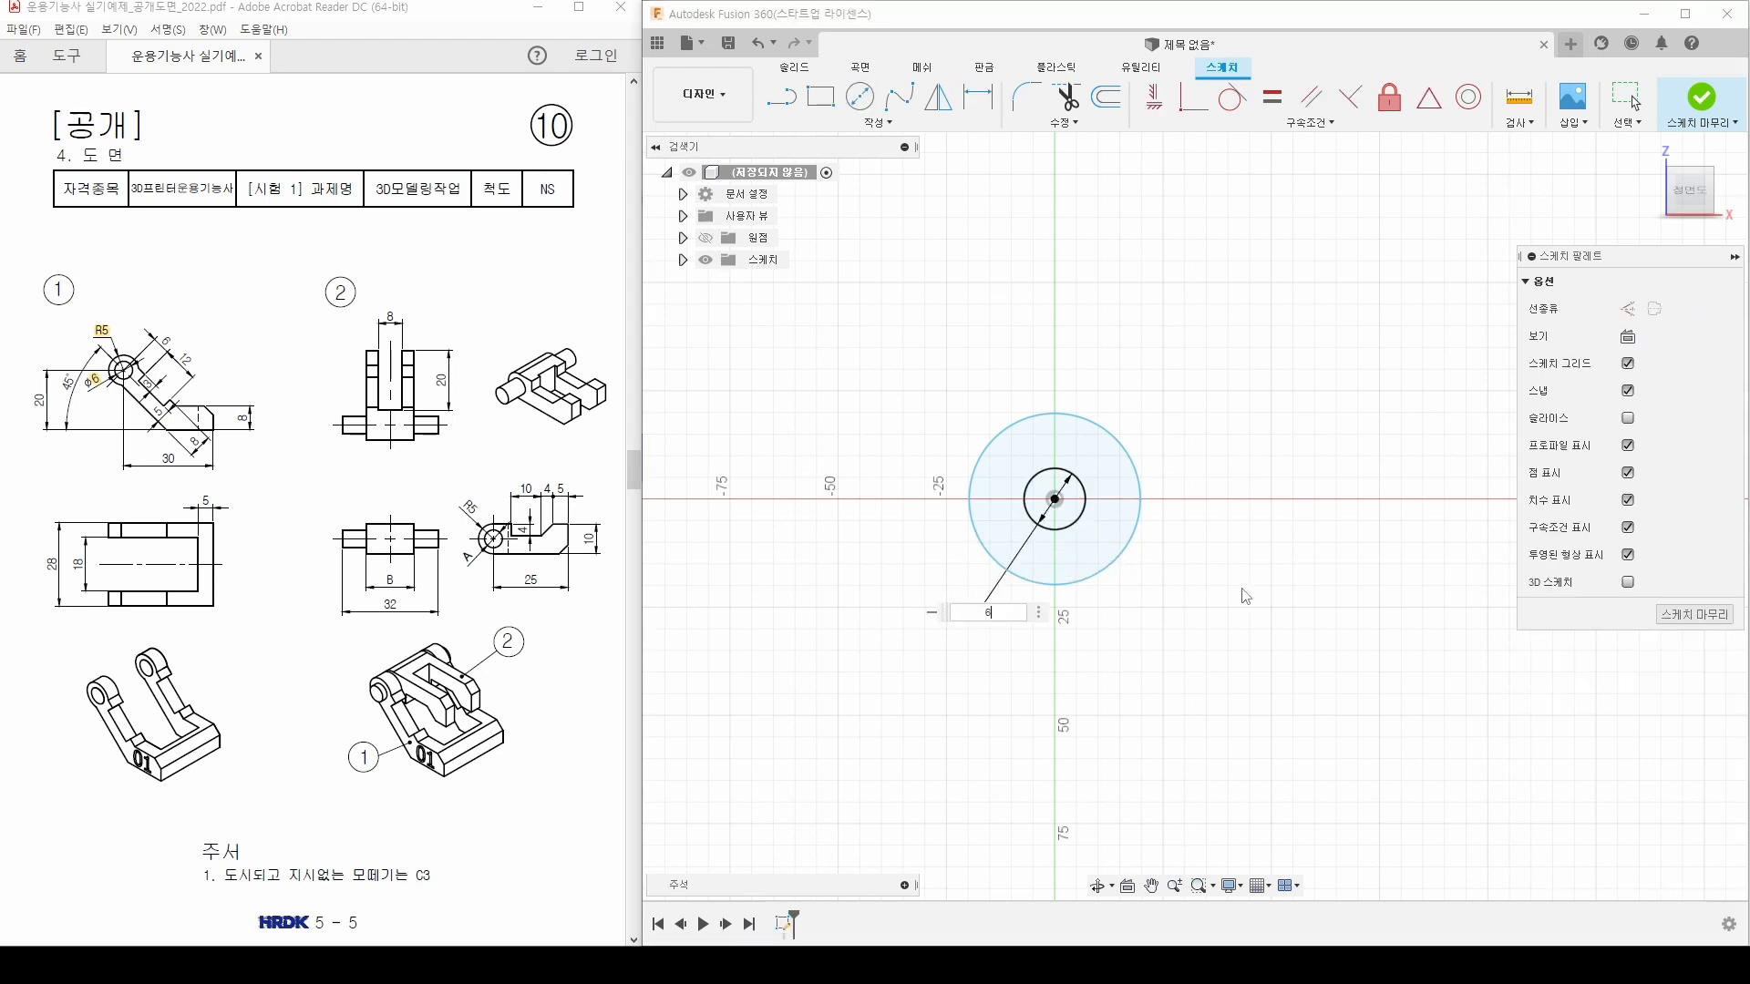
key(Return)
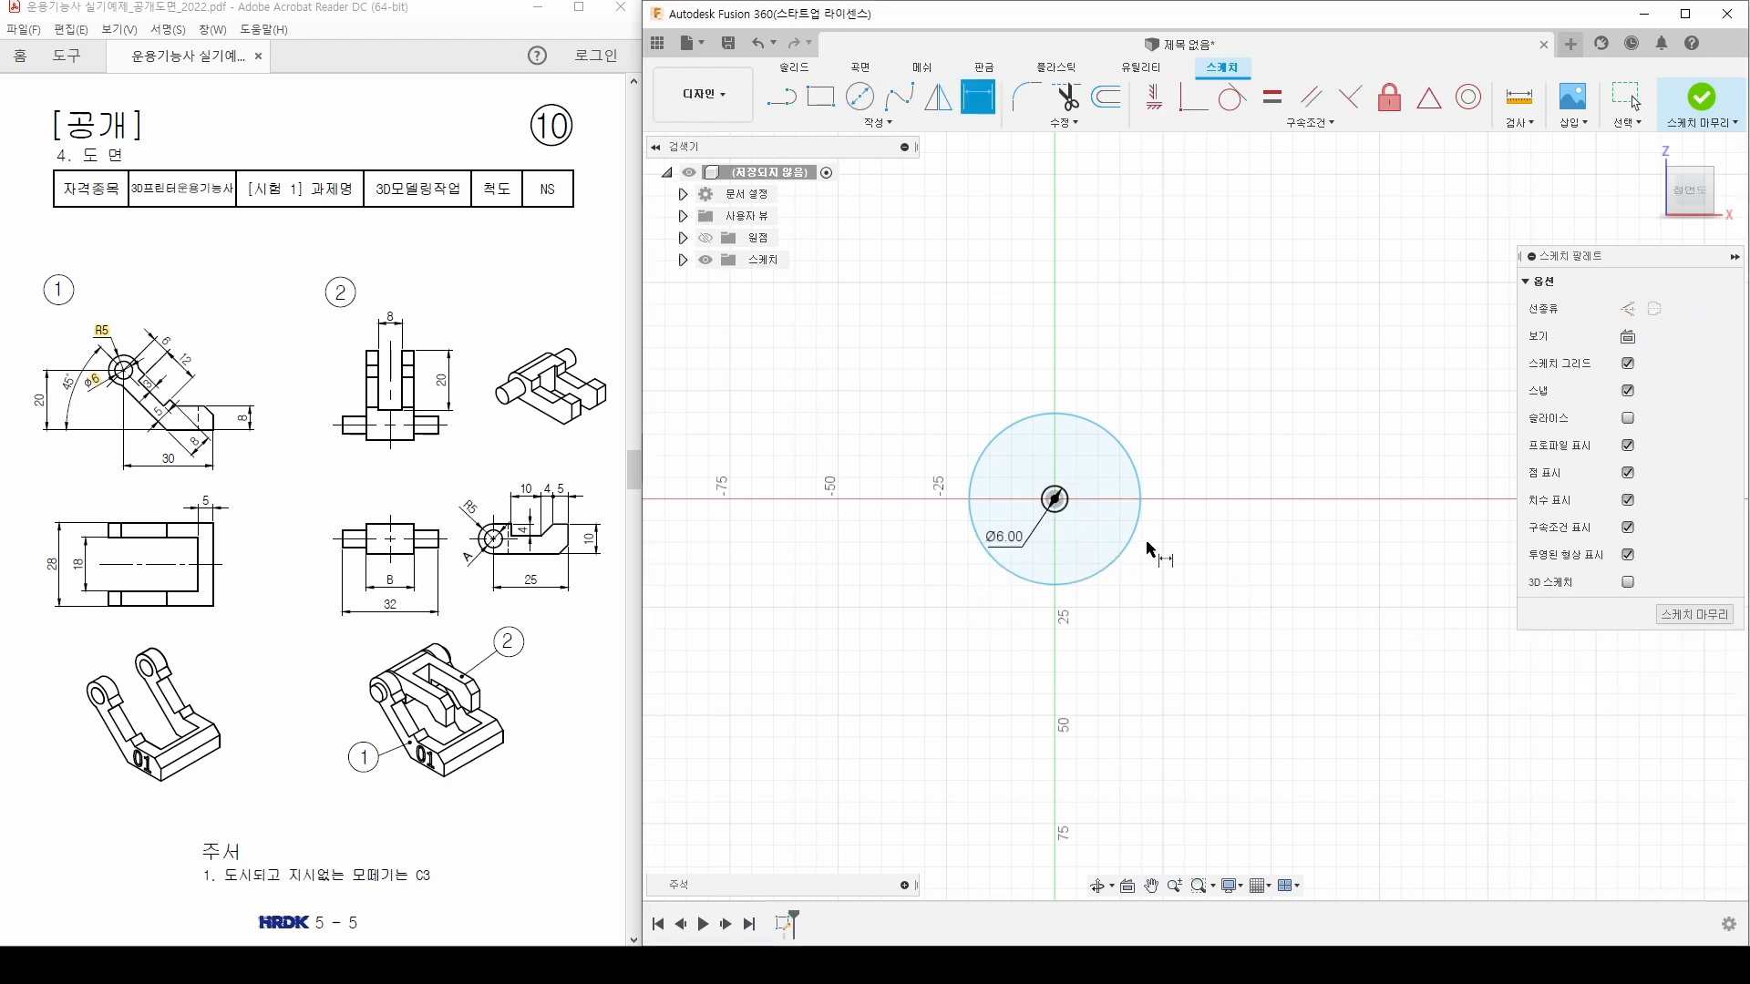
click(1002, 437)
click(969, 397)
text(10)
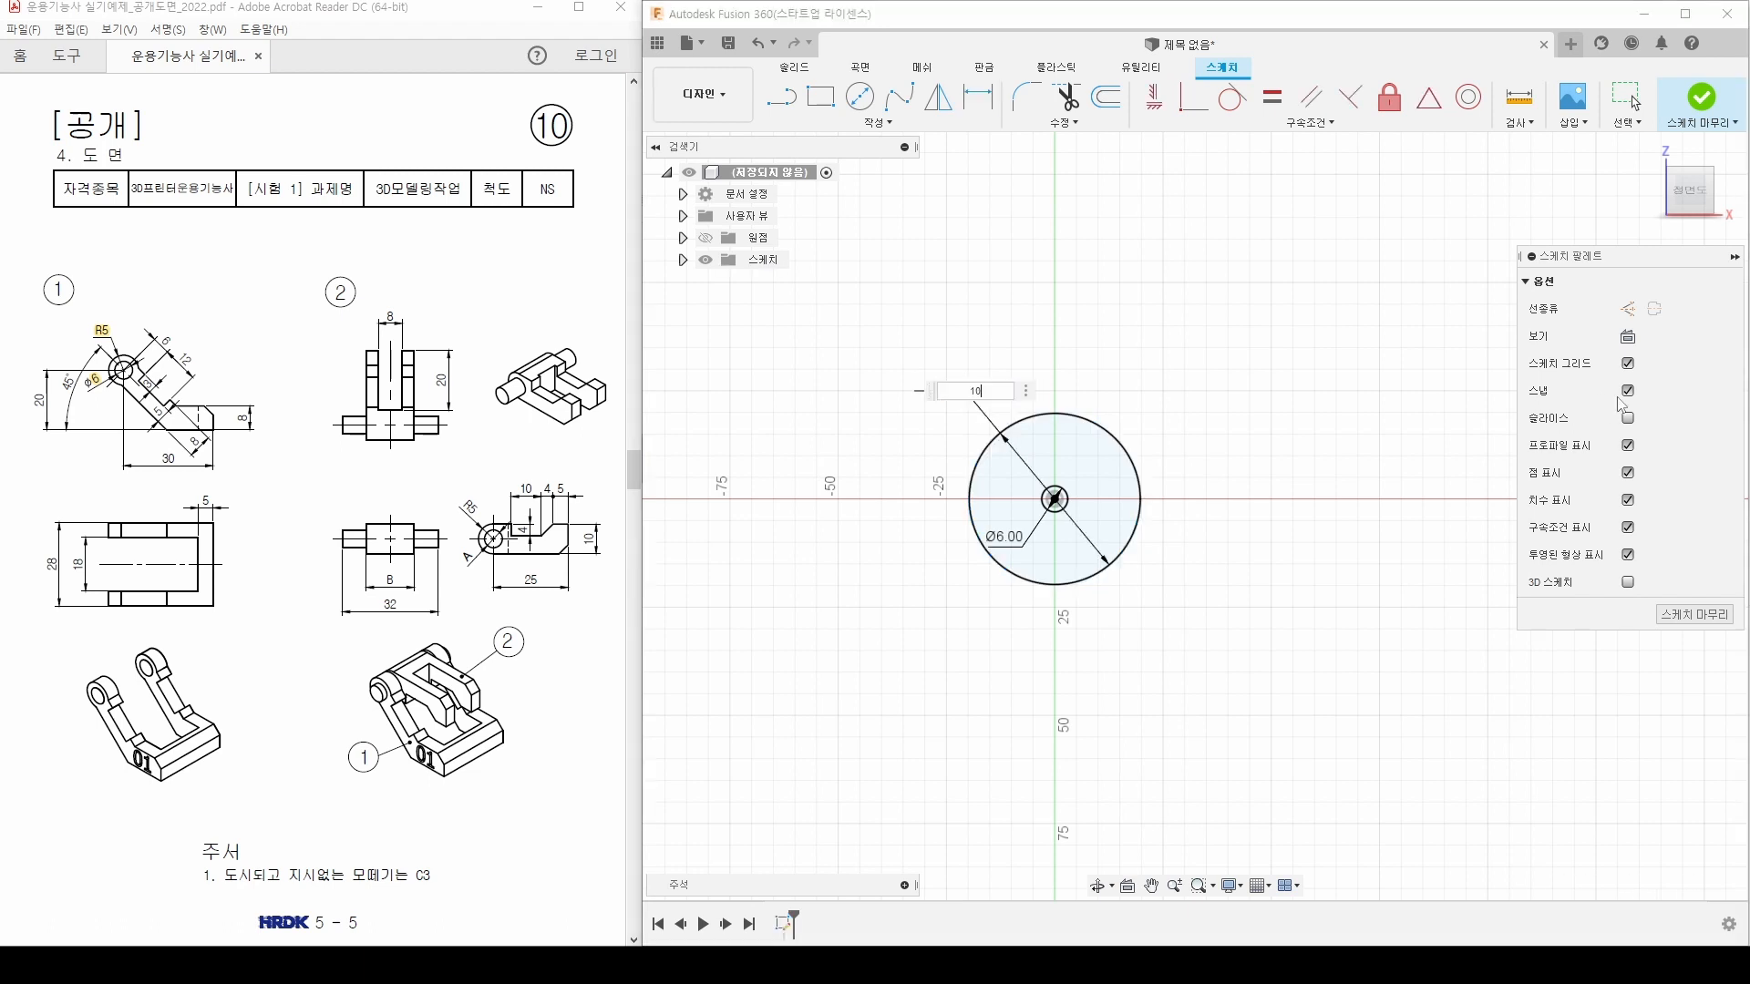
key(Return)
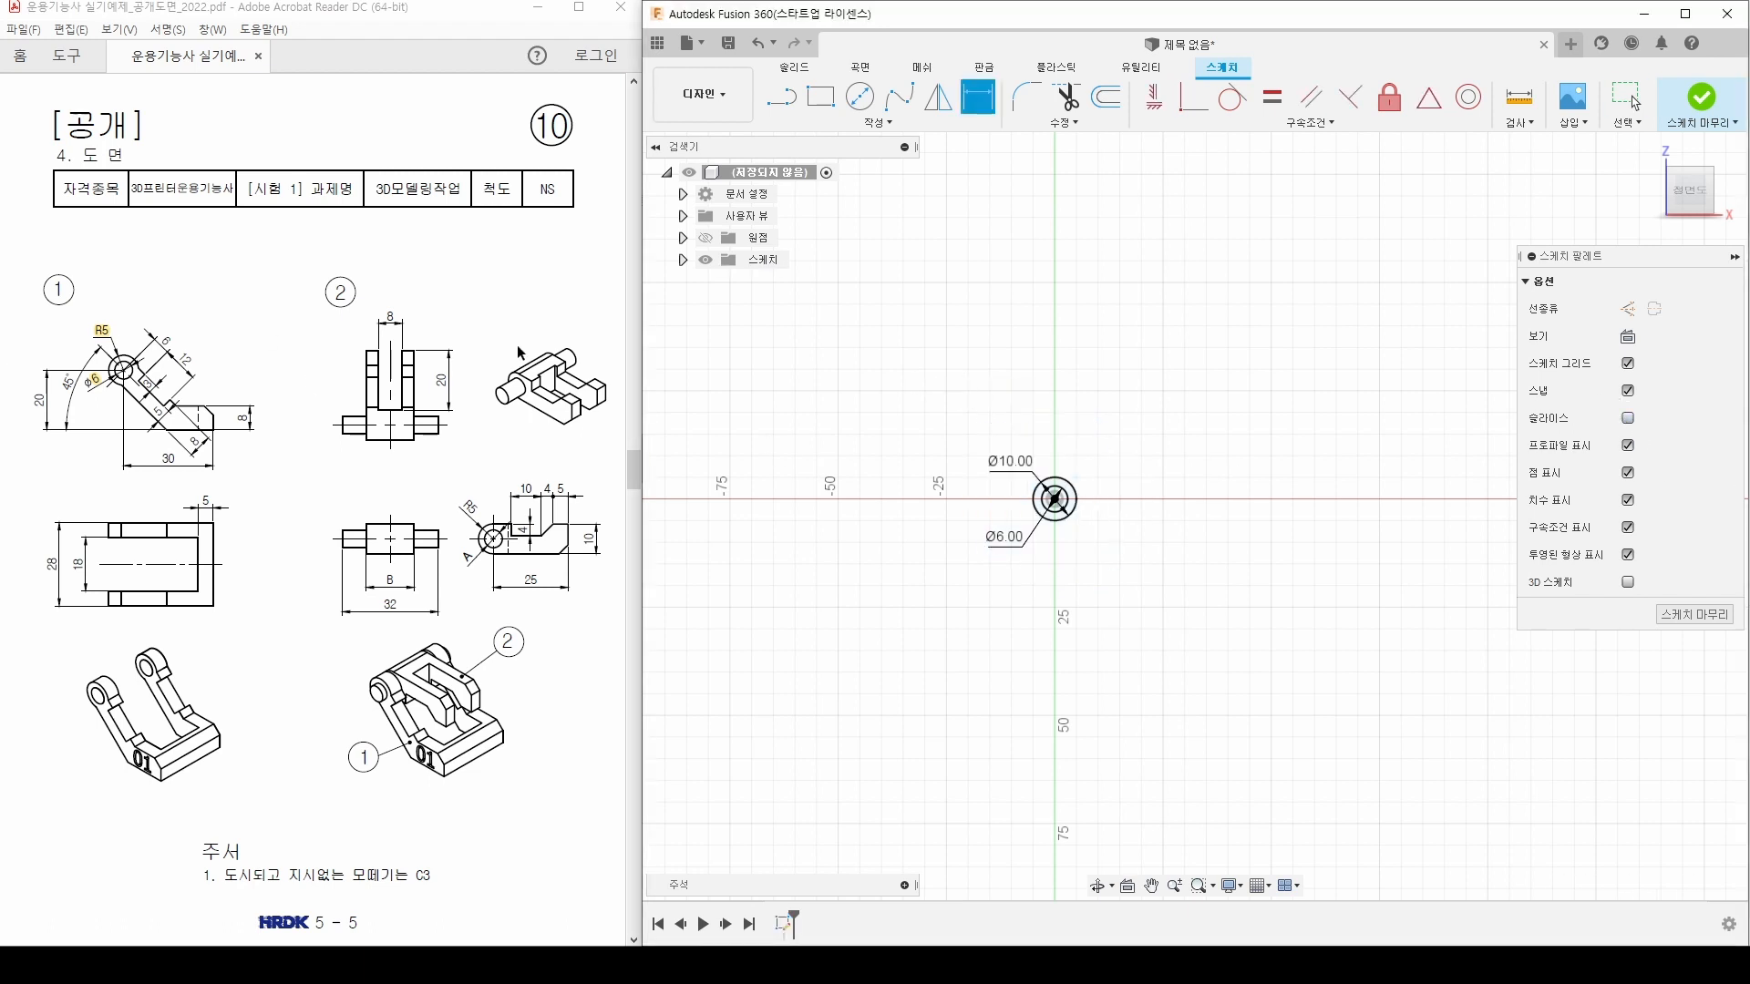
Step: Switch the outer circle's dimension from diameter to radius
scroll(1021, 545, up, 5)
drag(1018, 588, 1018, 509)
middle_drag(1066, 488, 959, 539)
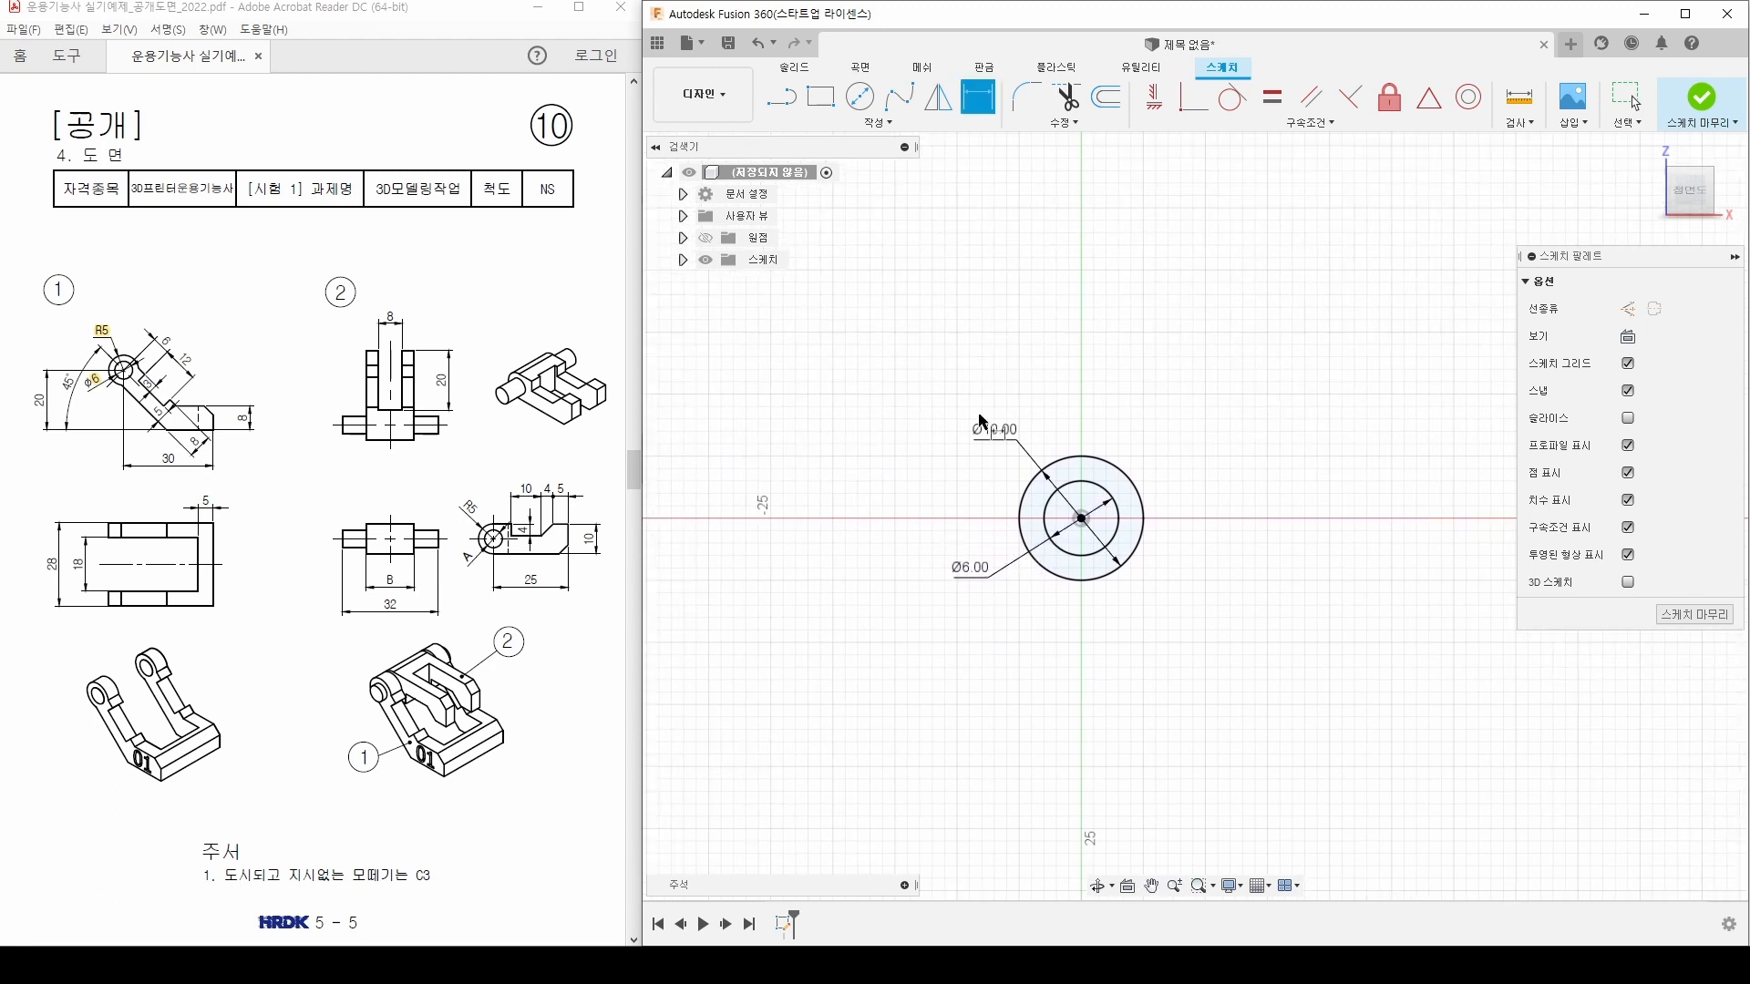
key(Escape)
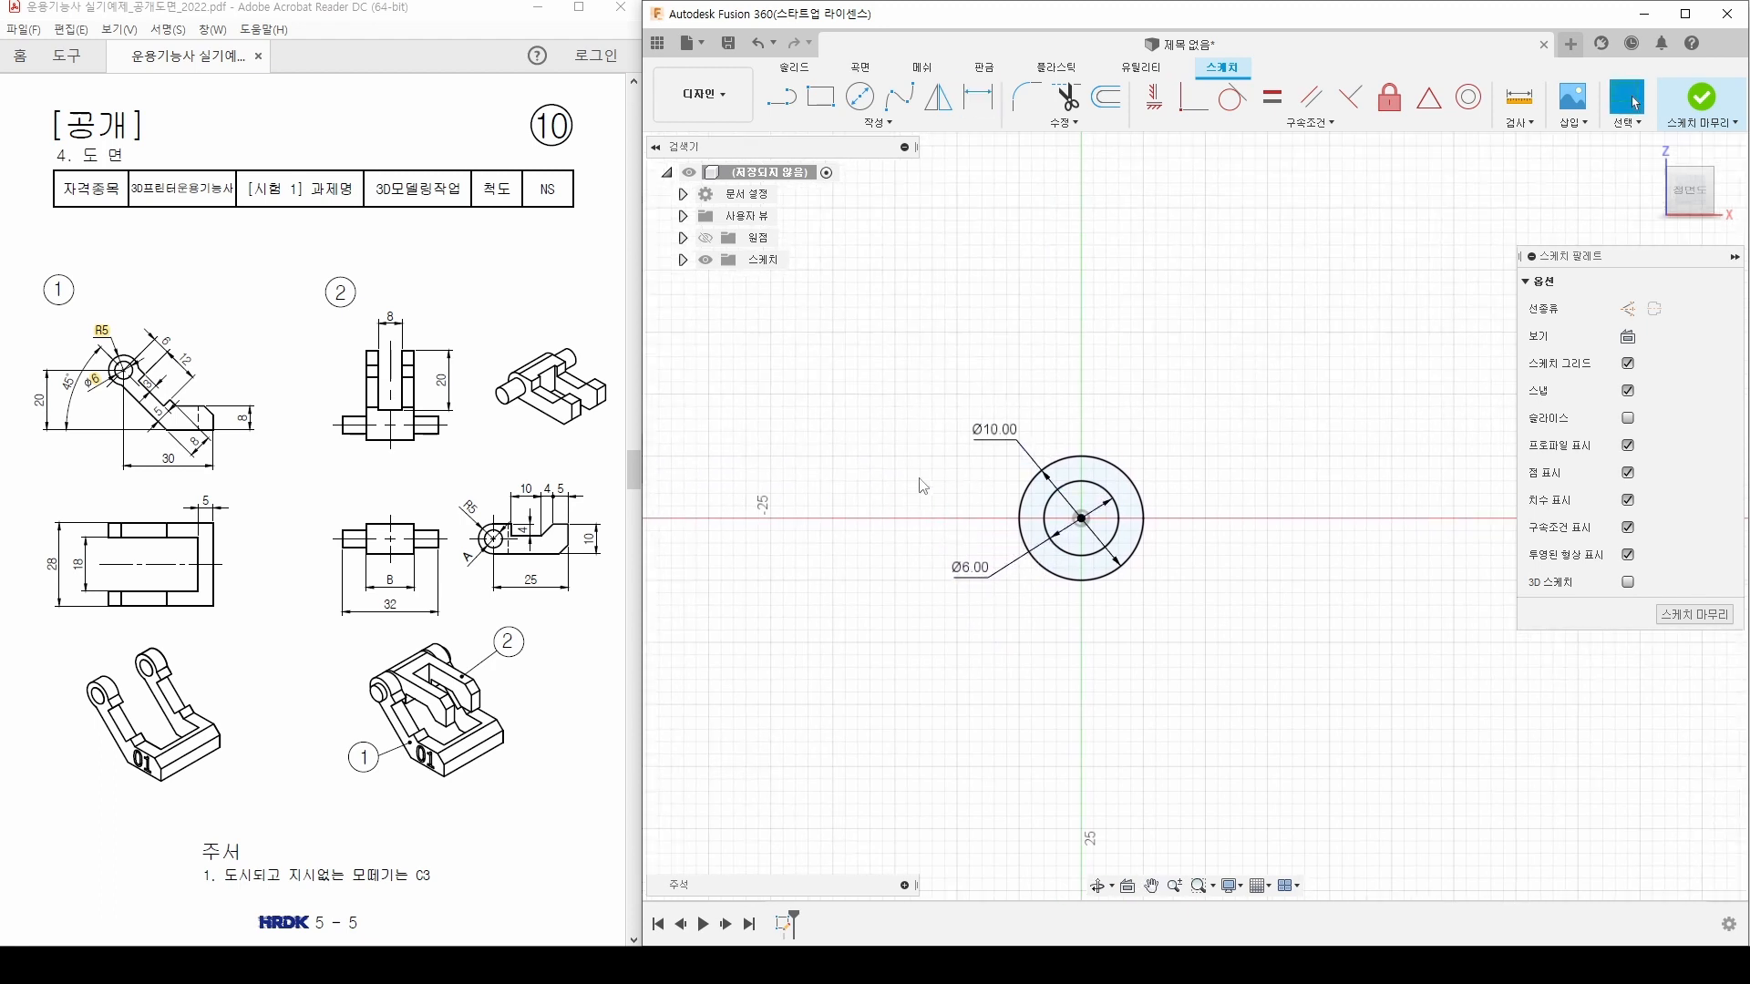
click(994, 439)
right_click(993, 443)
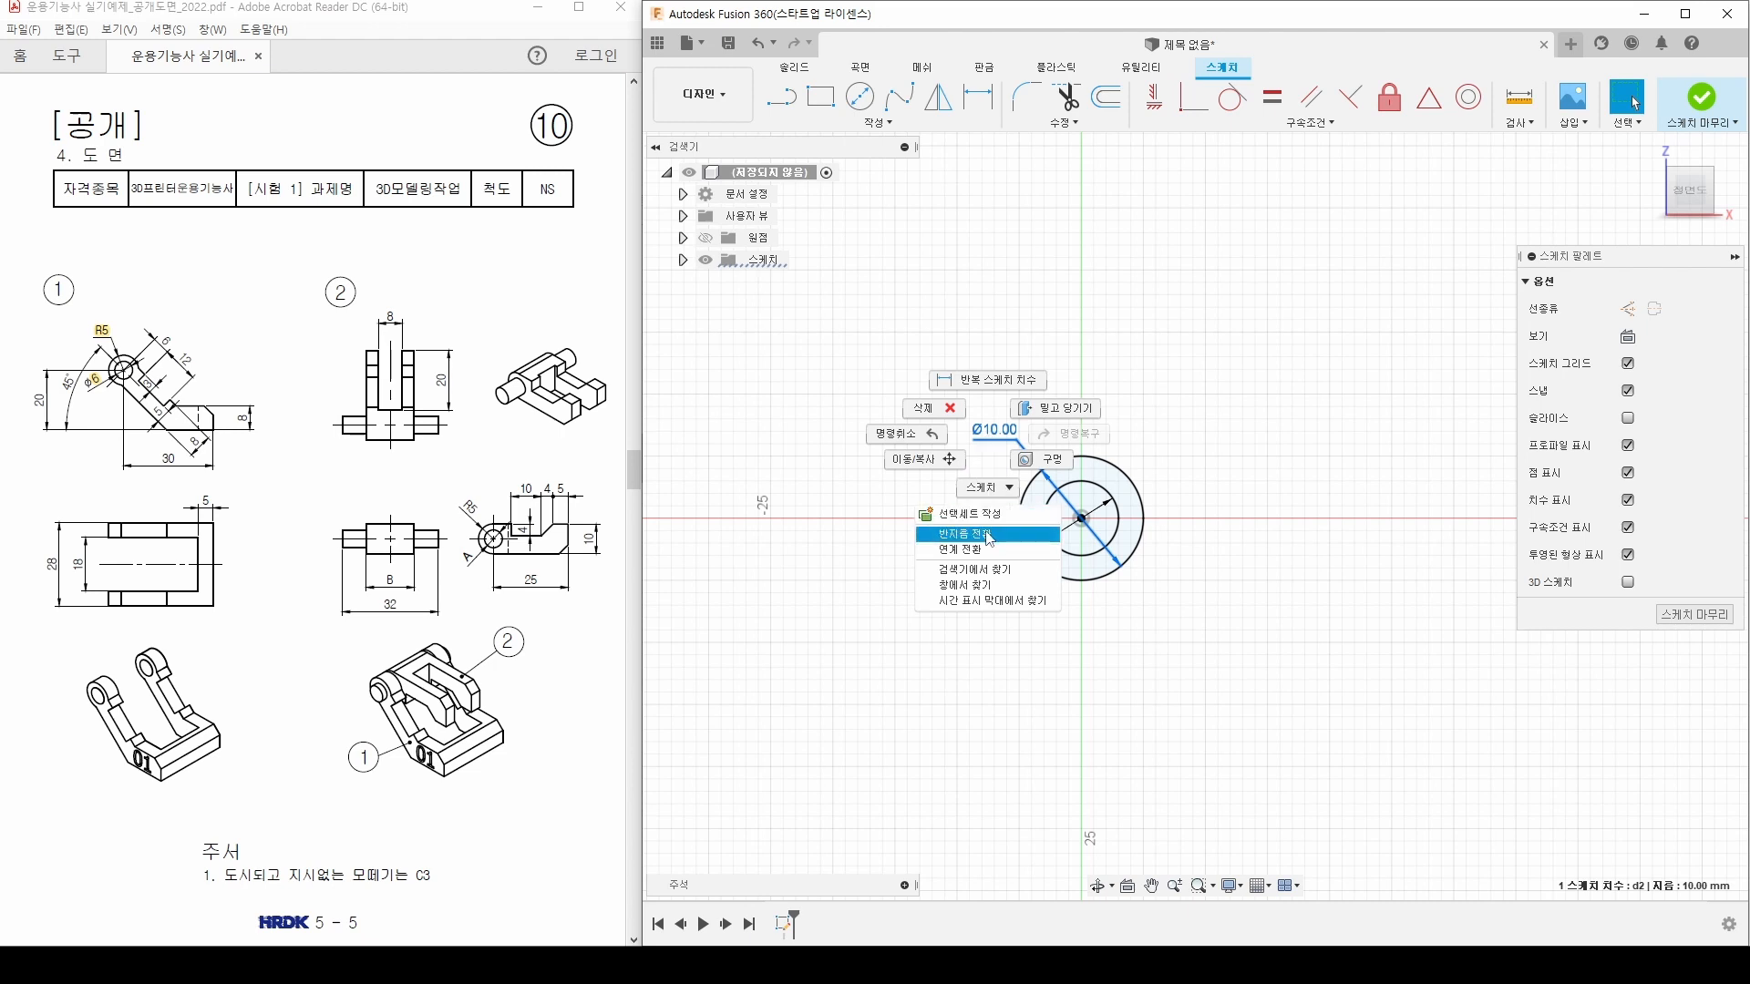
click(1012, 546)
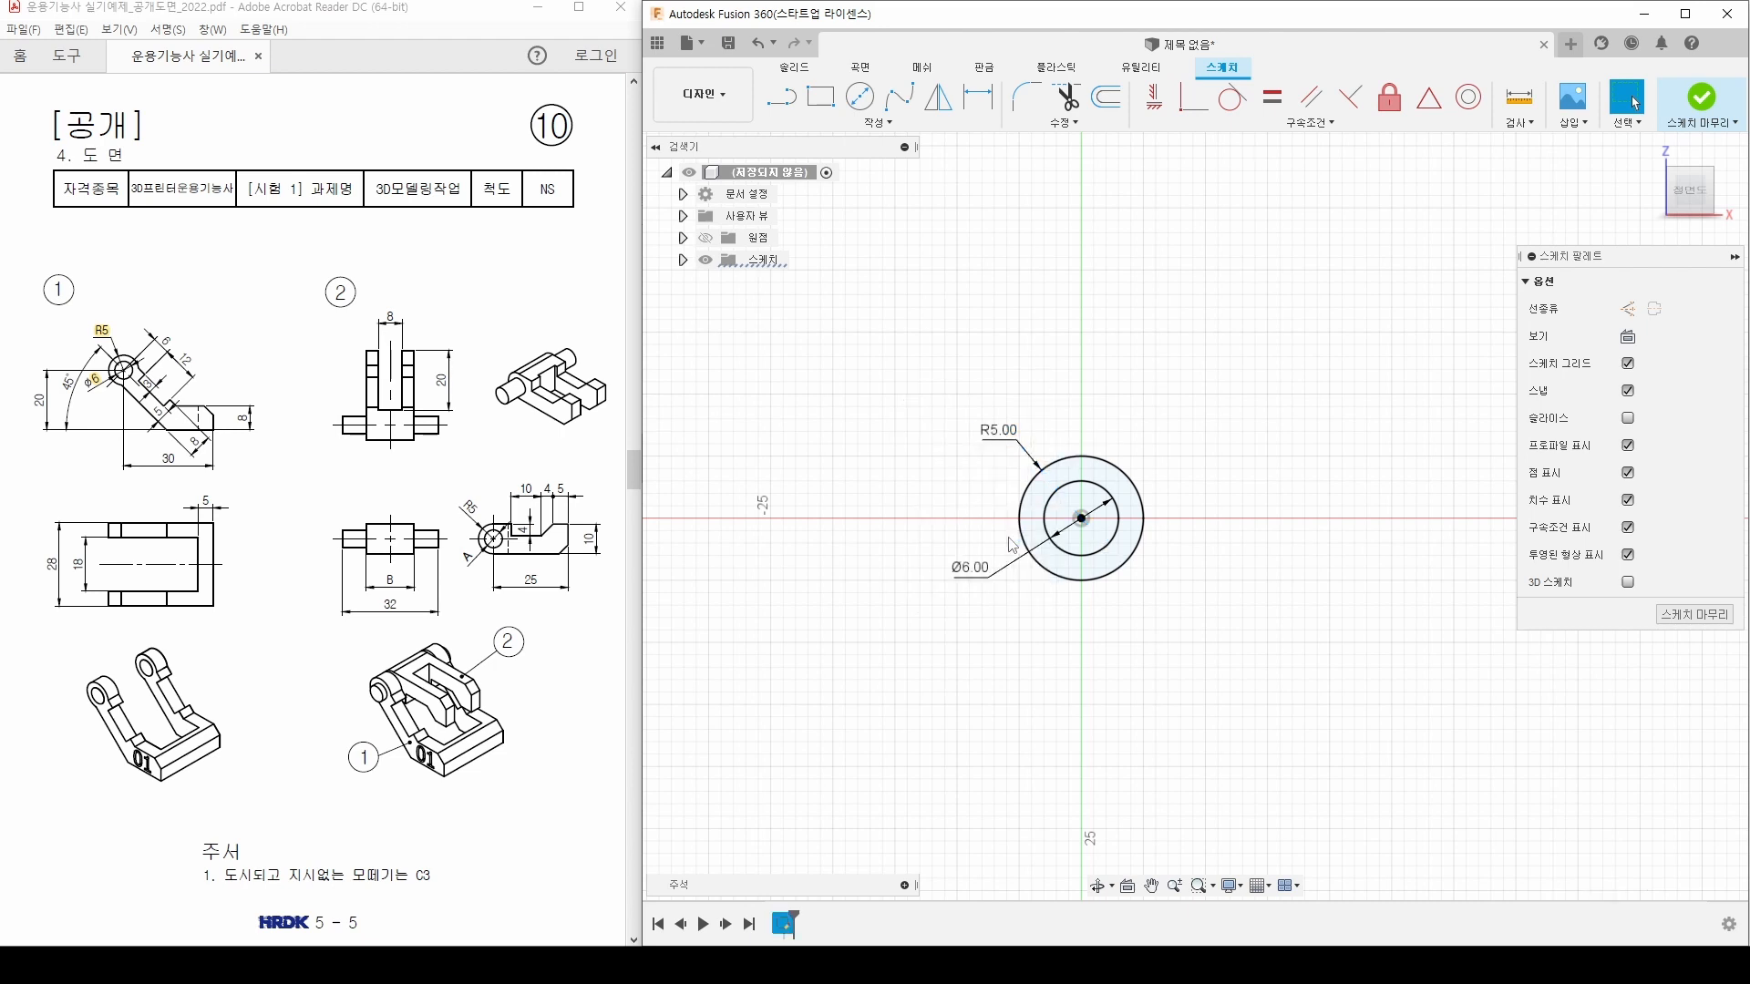
Step: Examine the outline of the arm and foot in part 1's side view in the PDF drawing
middle_drag(999, 545, 880, 480)
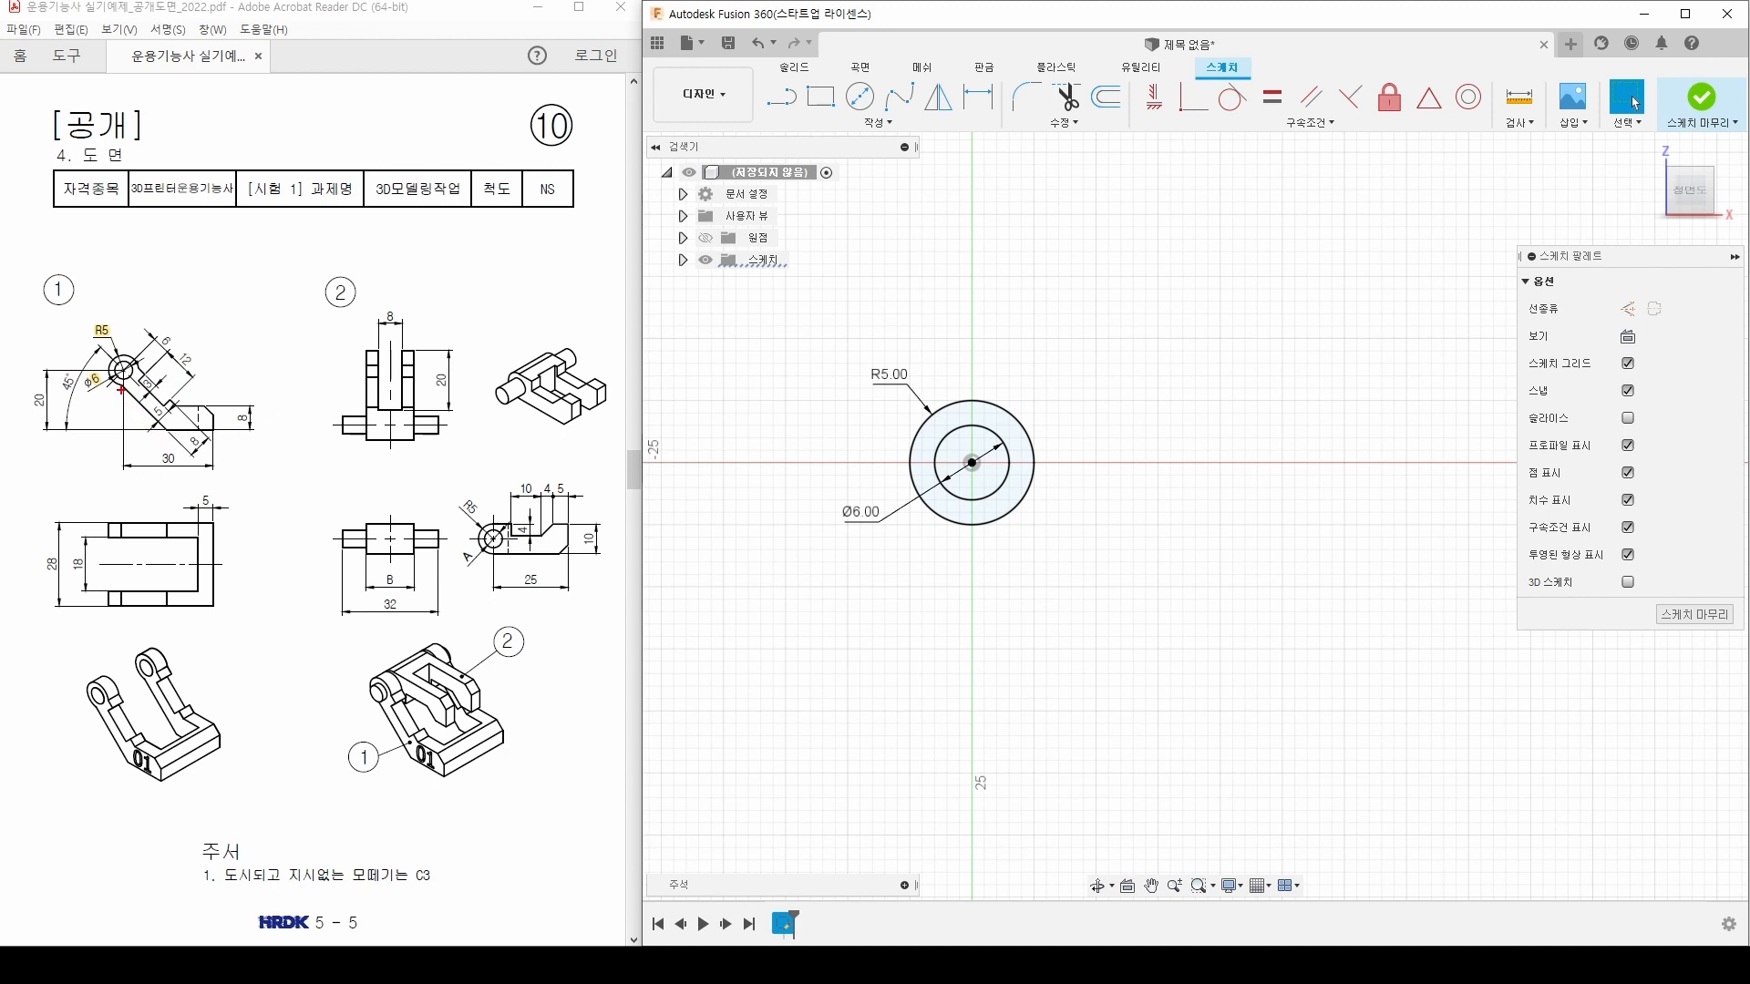
click(121, 386)
click(164, 429)
click(214, 403)
click(178, 403)
middle_drag(1105, 515, 1033, 447)
scroll(1030, 445, down, 1)
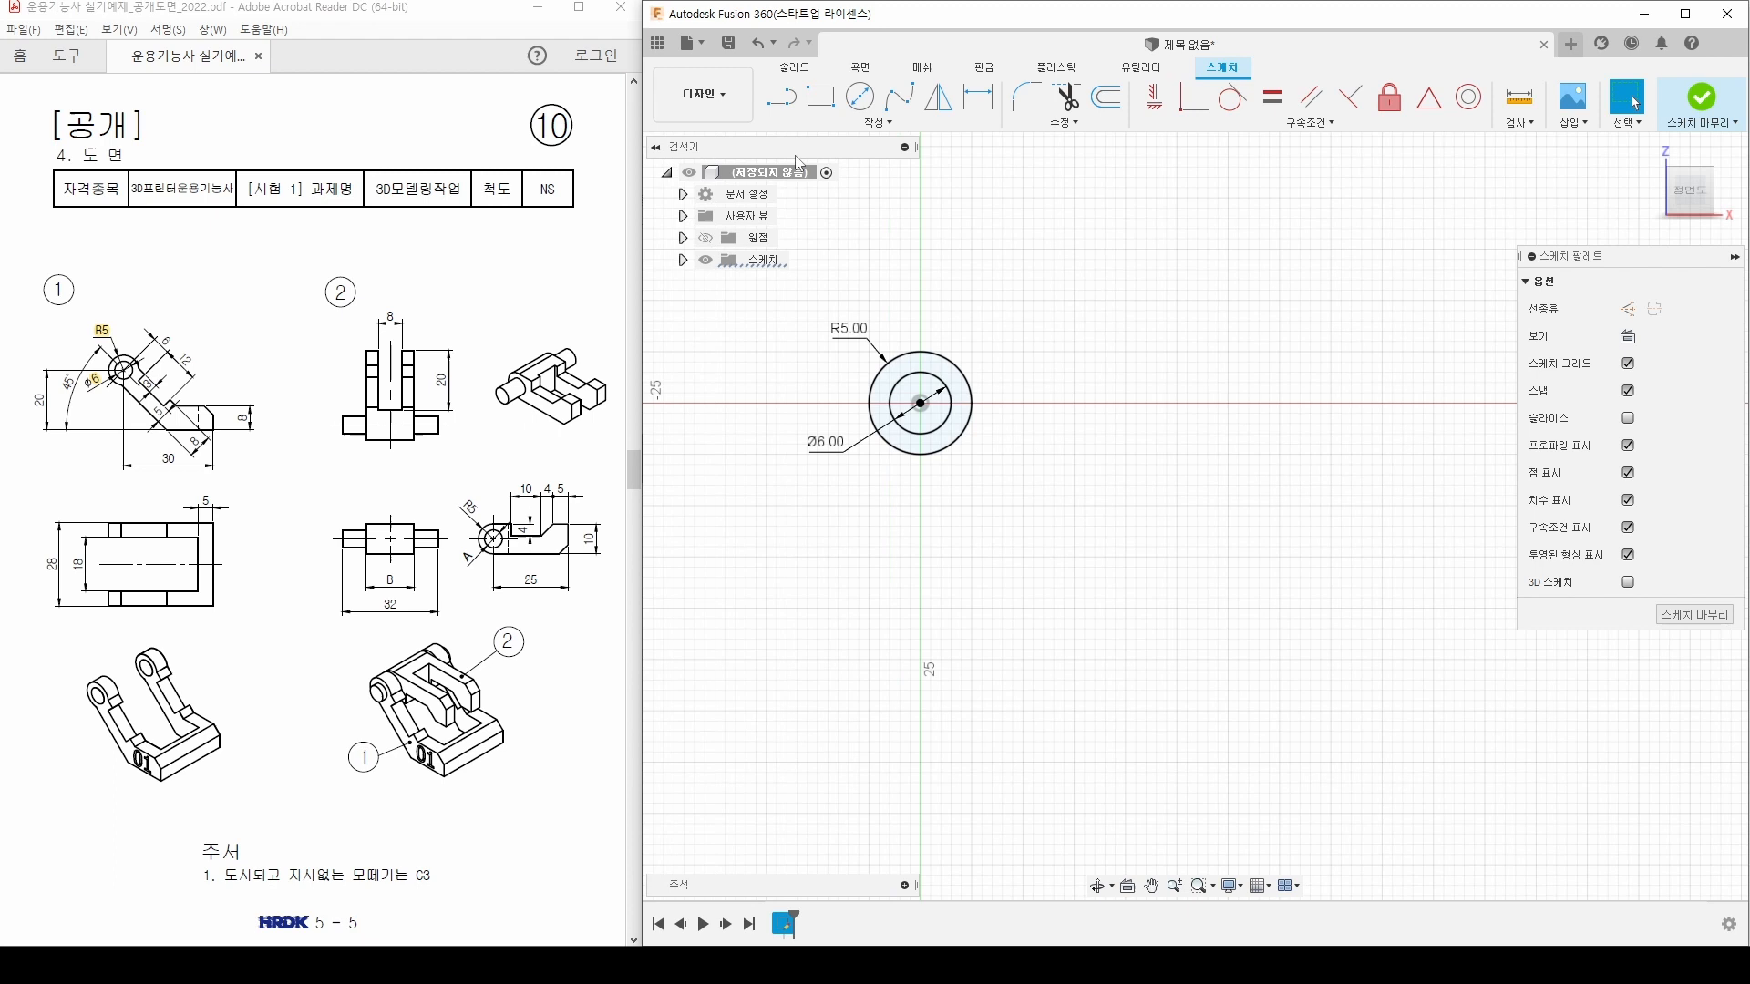
Step: Sketch the bent arm profile with connected lines starting and ending on the outer circle, with a foot about 11 mm high and an upper edge about 20 mm long
click(783, 107)
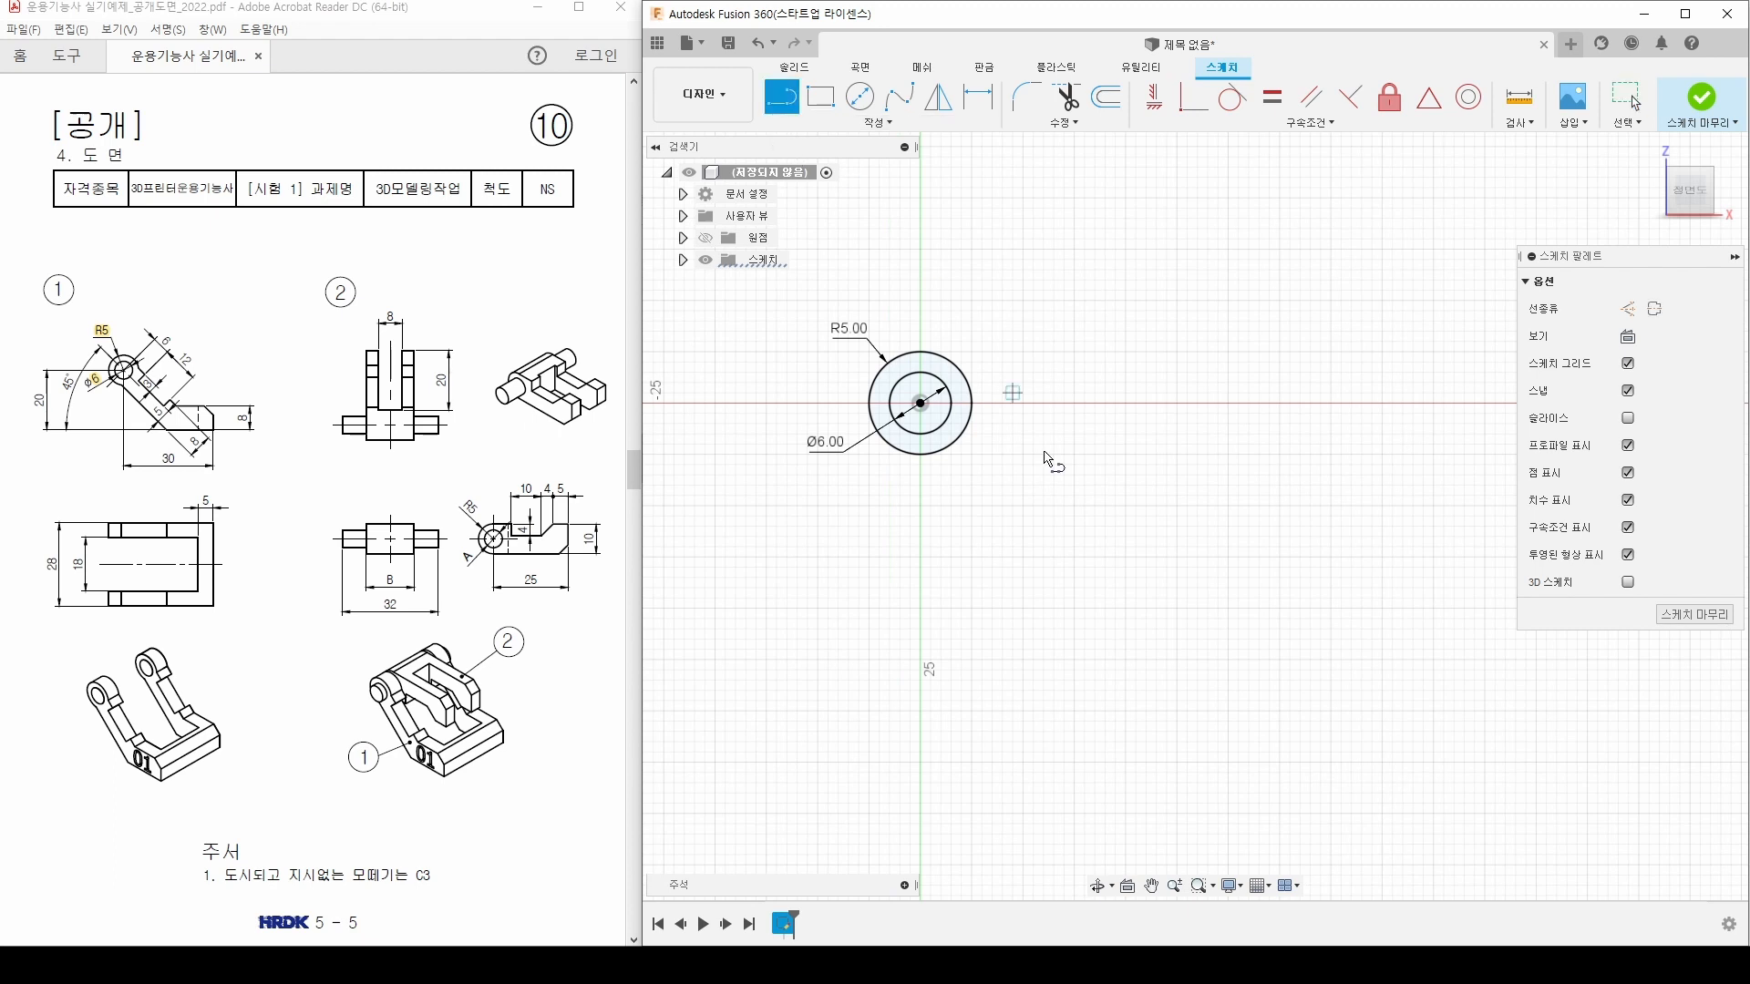
scroll(896, 453, down, 1)
click(894, 448)
click(1030, 623)
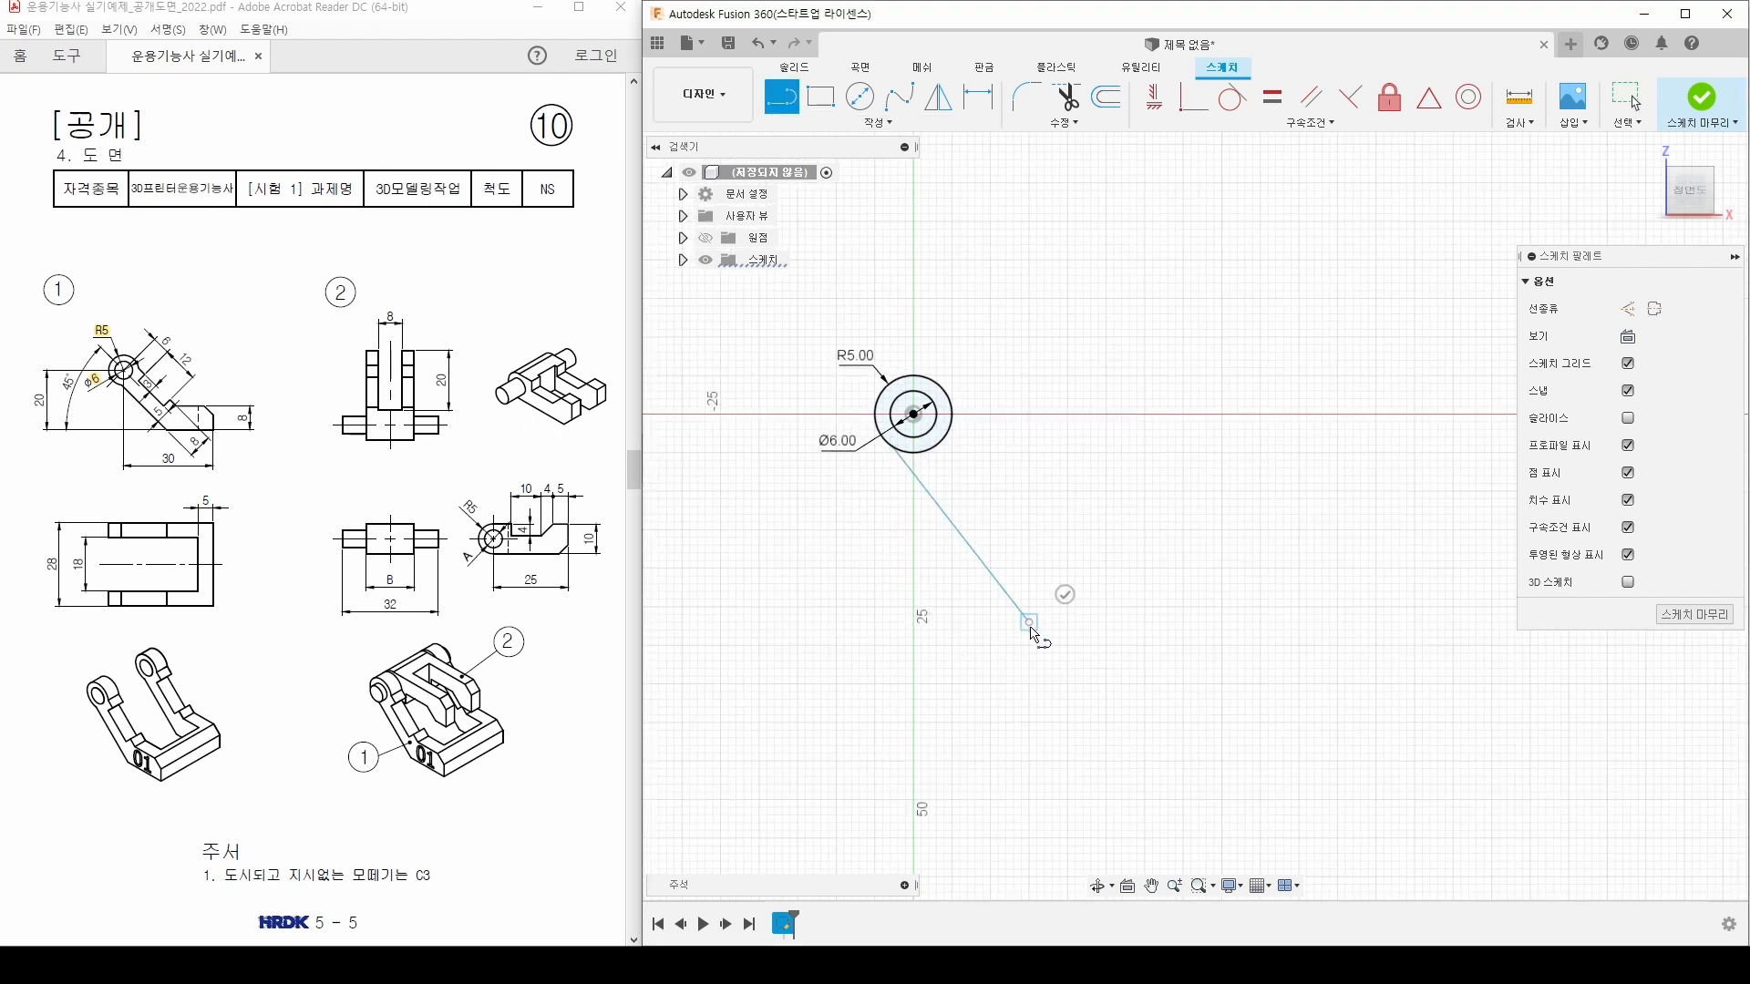
click(1237, 622)
click(1237, 535)
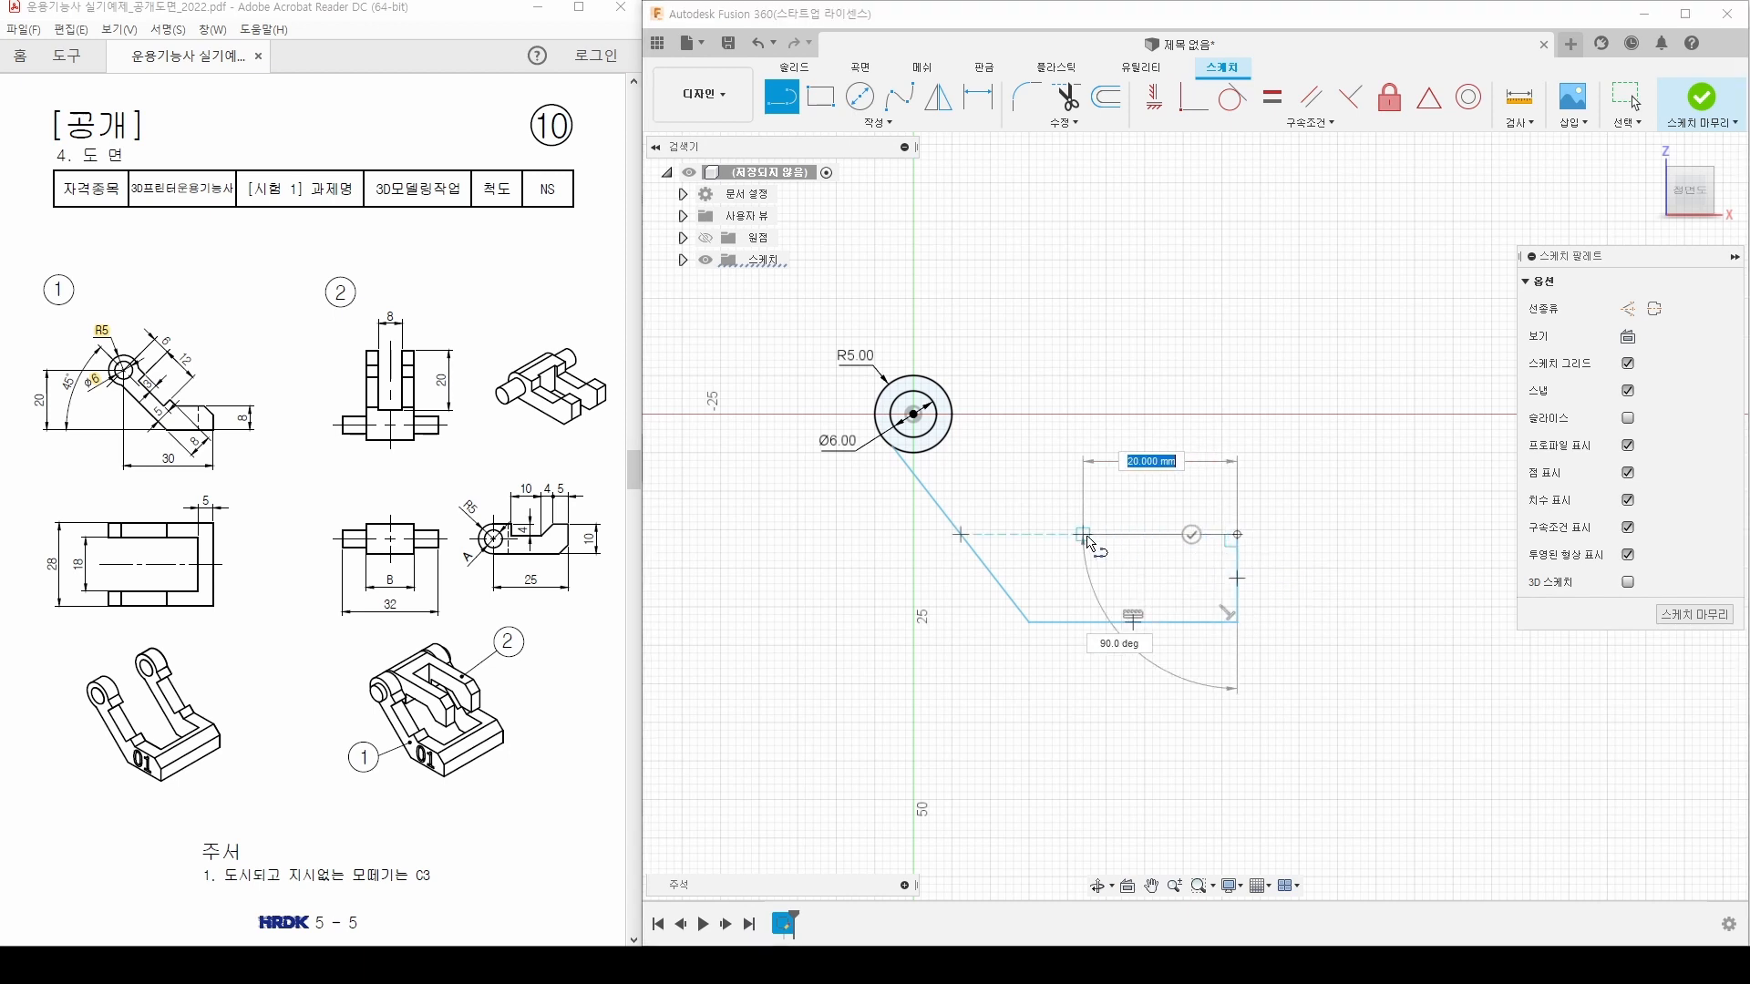
click(1084, 535)
click(955, 413)
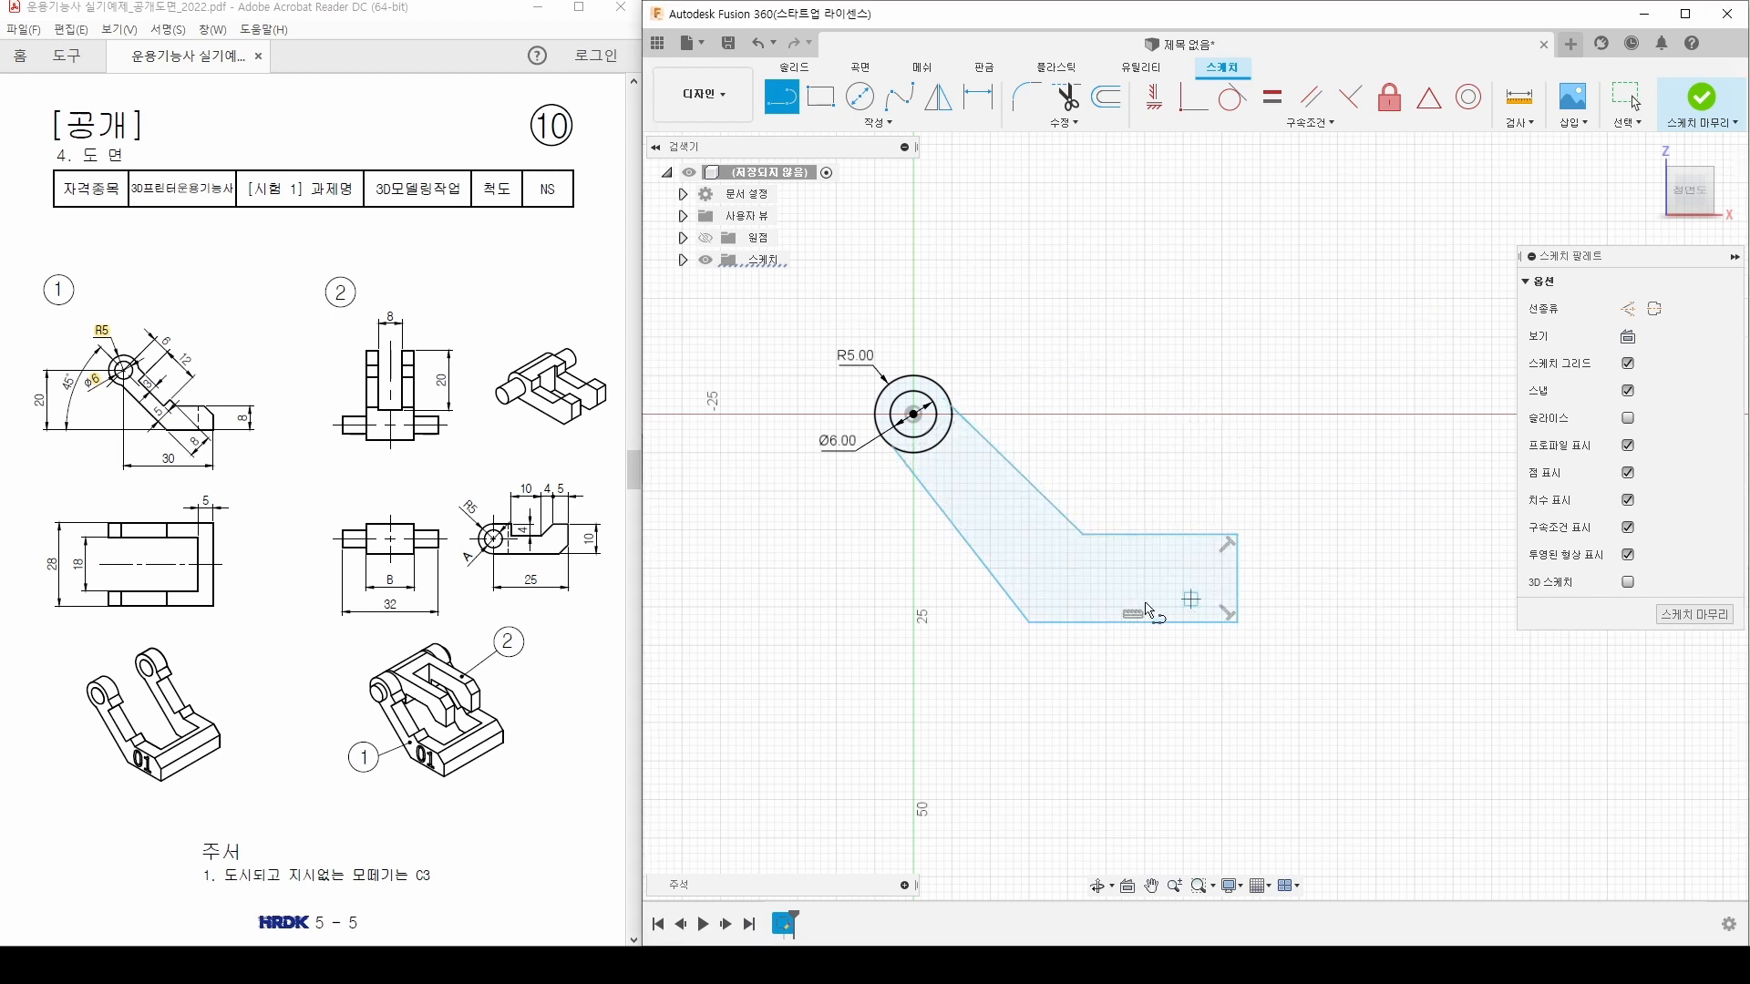
Step: Examine the direction of the two slanted arm edges in part 1's side view in the PDF drawing
middle_drag(1121, 501, 1061, 453)
scroll(1092, 463, up, 3)
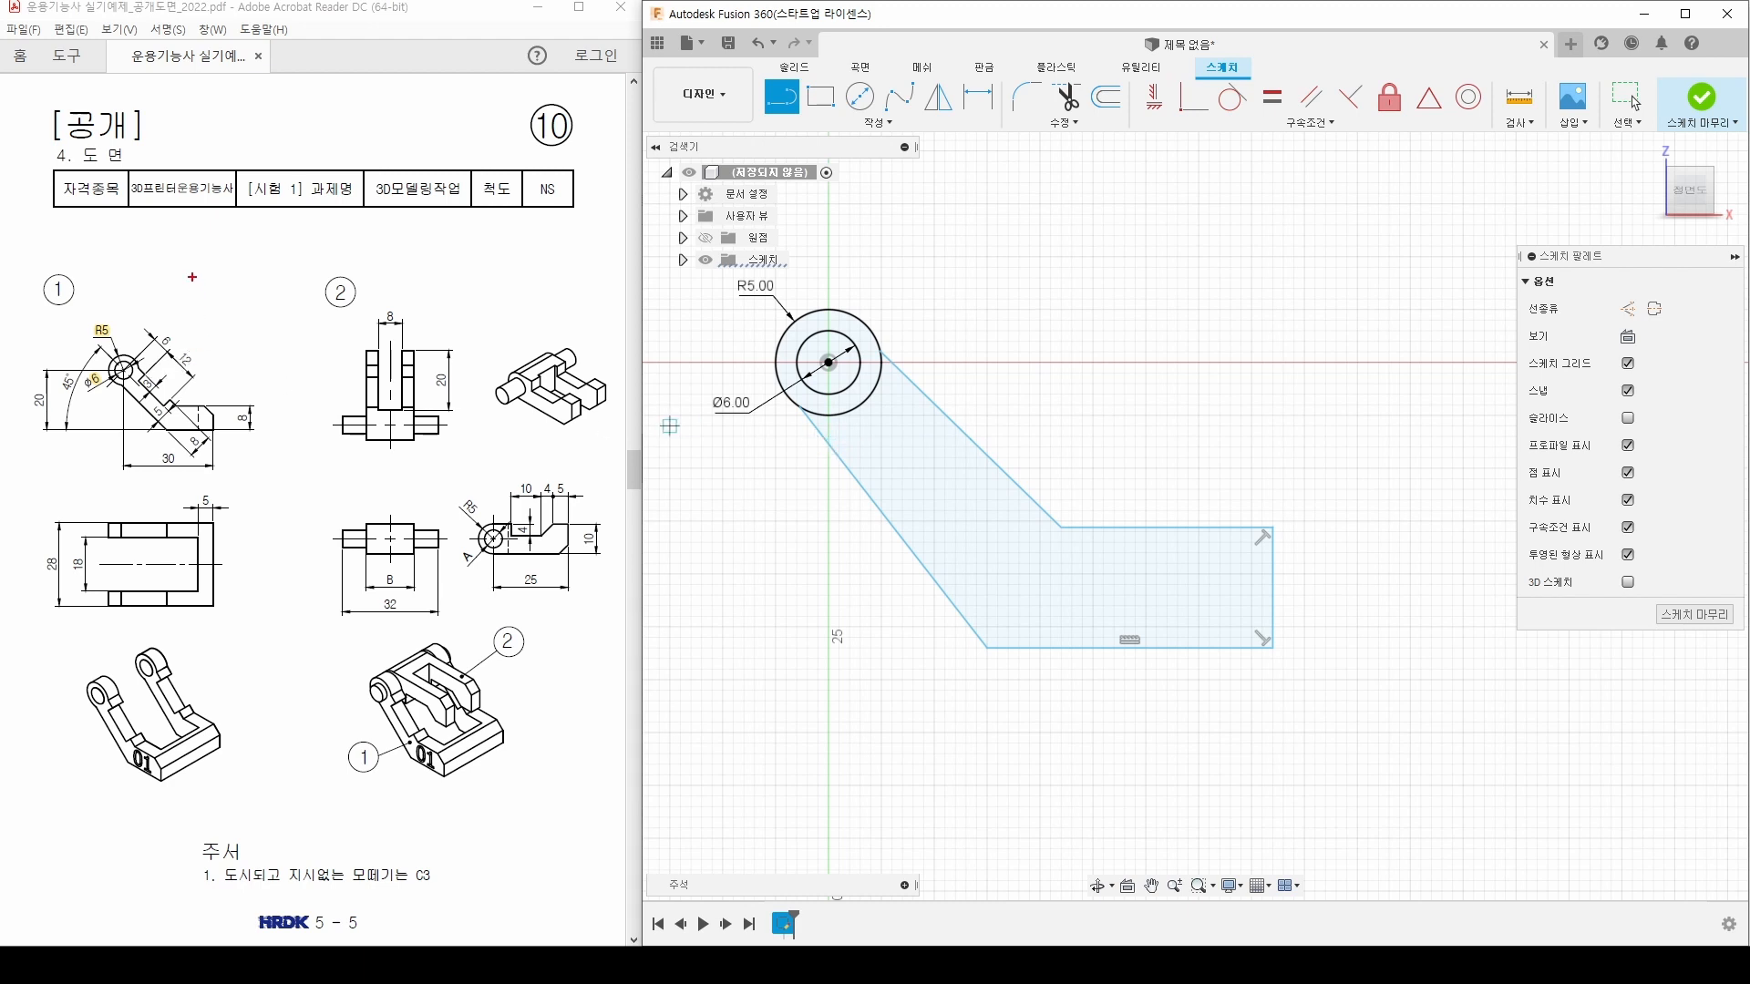
mouse_move(192, 274)
mouse_down()
mouse_move(244, 268)
mouse_move(259, 298)
mouse_move(344, 265)
mouse_up()
mouse_move(186, 320)
mouse_down()
mouse_move(221, 333)
mouse_move(244, 376)
mouse_up()
key(Escape)
key(ctrl+2)
shift+drag(122, 387, 176, 441)
shift+drag(140, 372, 194, 423)
key(Escape)
key(Escape)
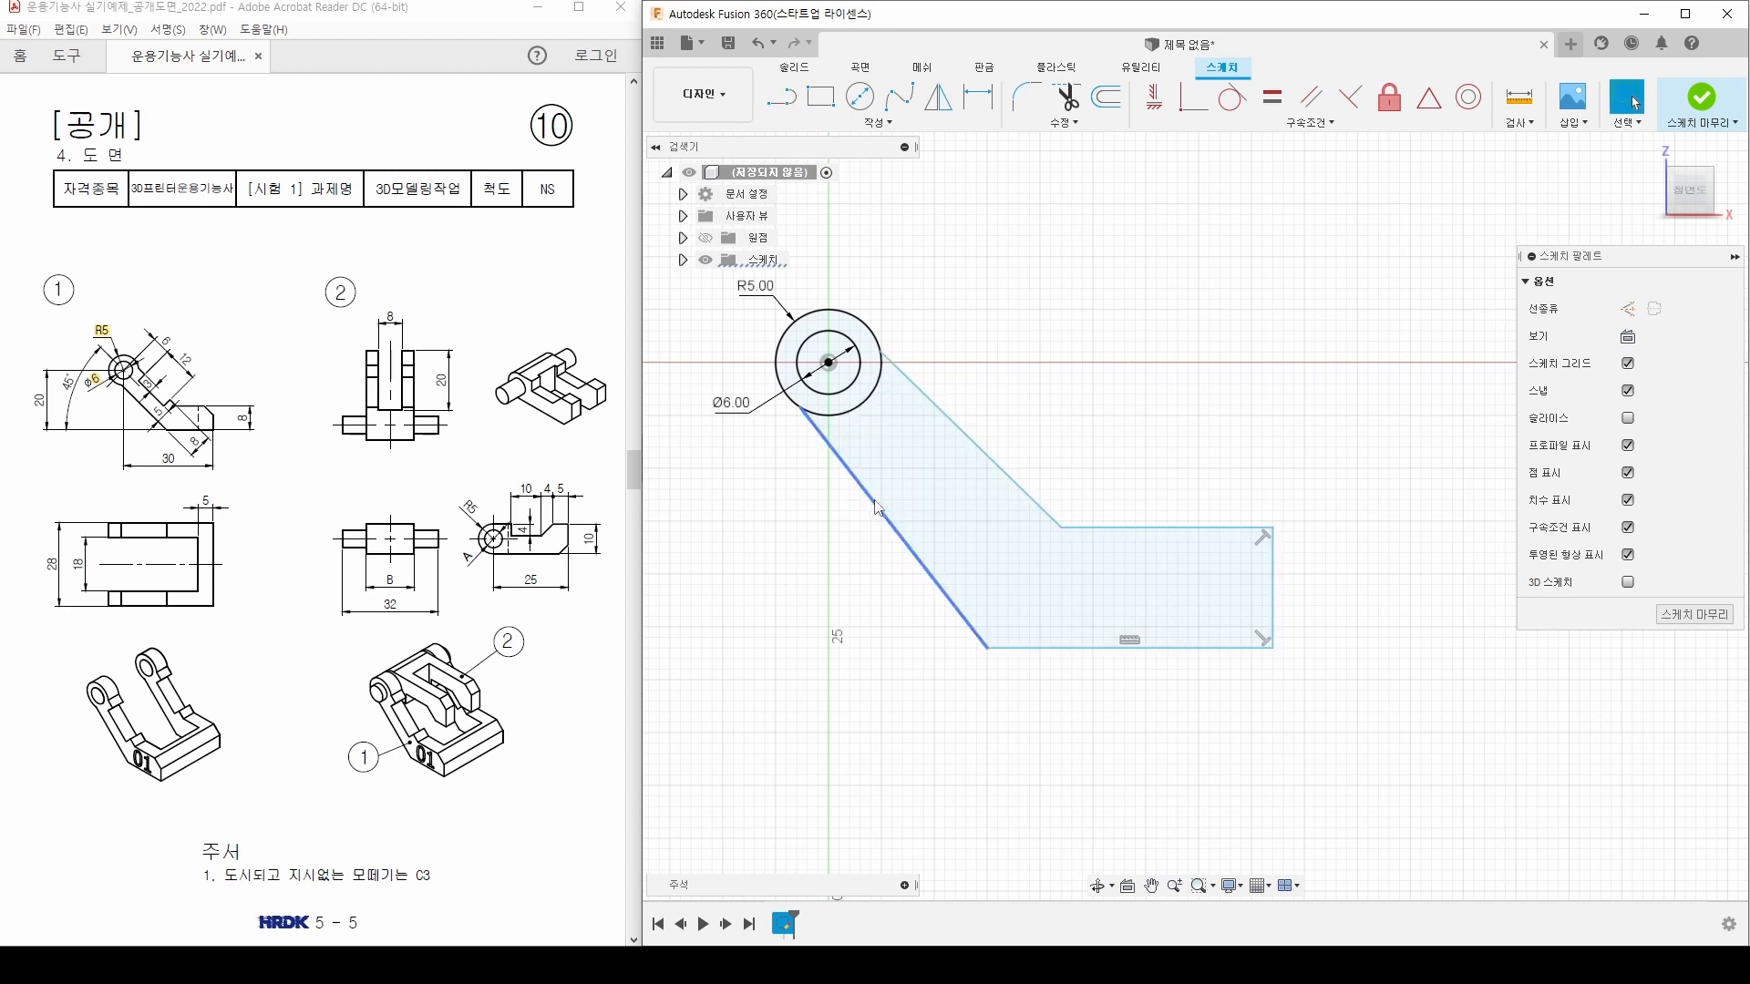
Step: Apply a Parallel constraint between the two slanted edges of the arm
click(877, 508)
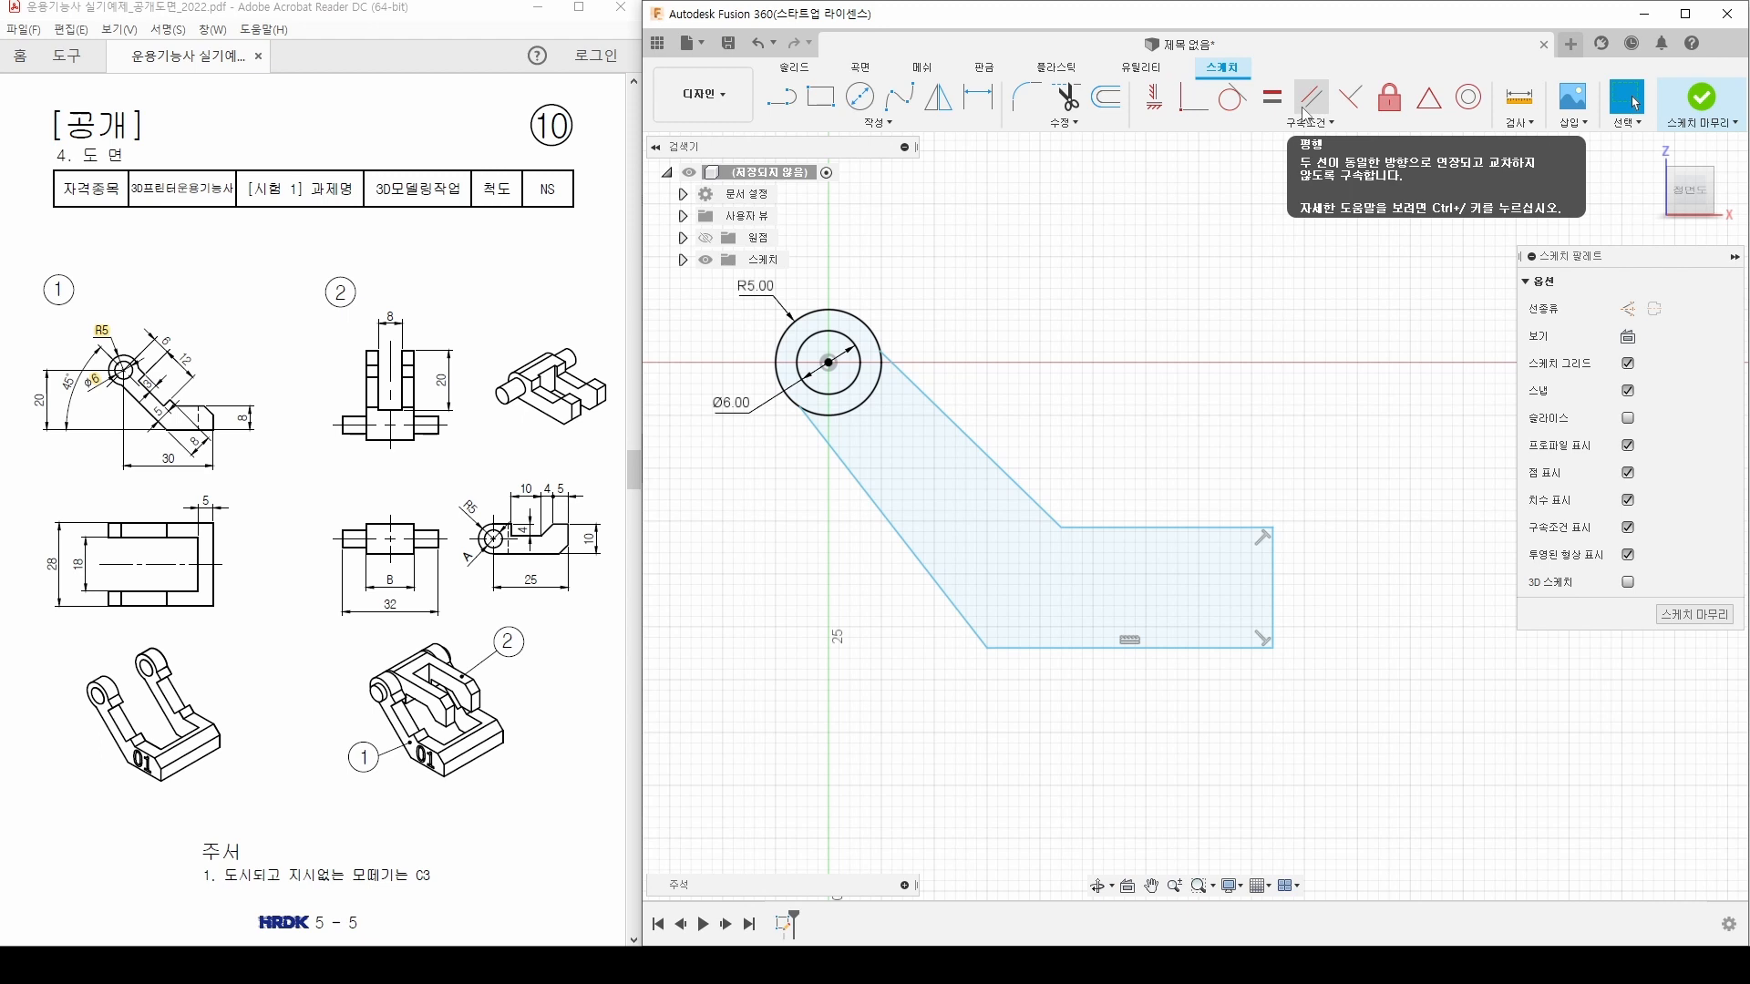
click(1304, 111)
click(900, 538)
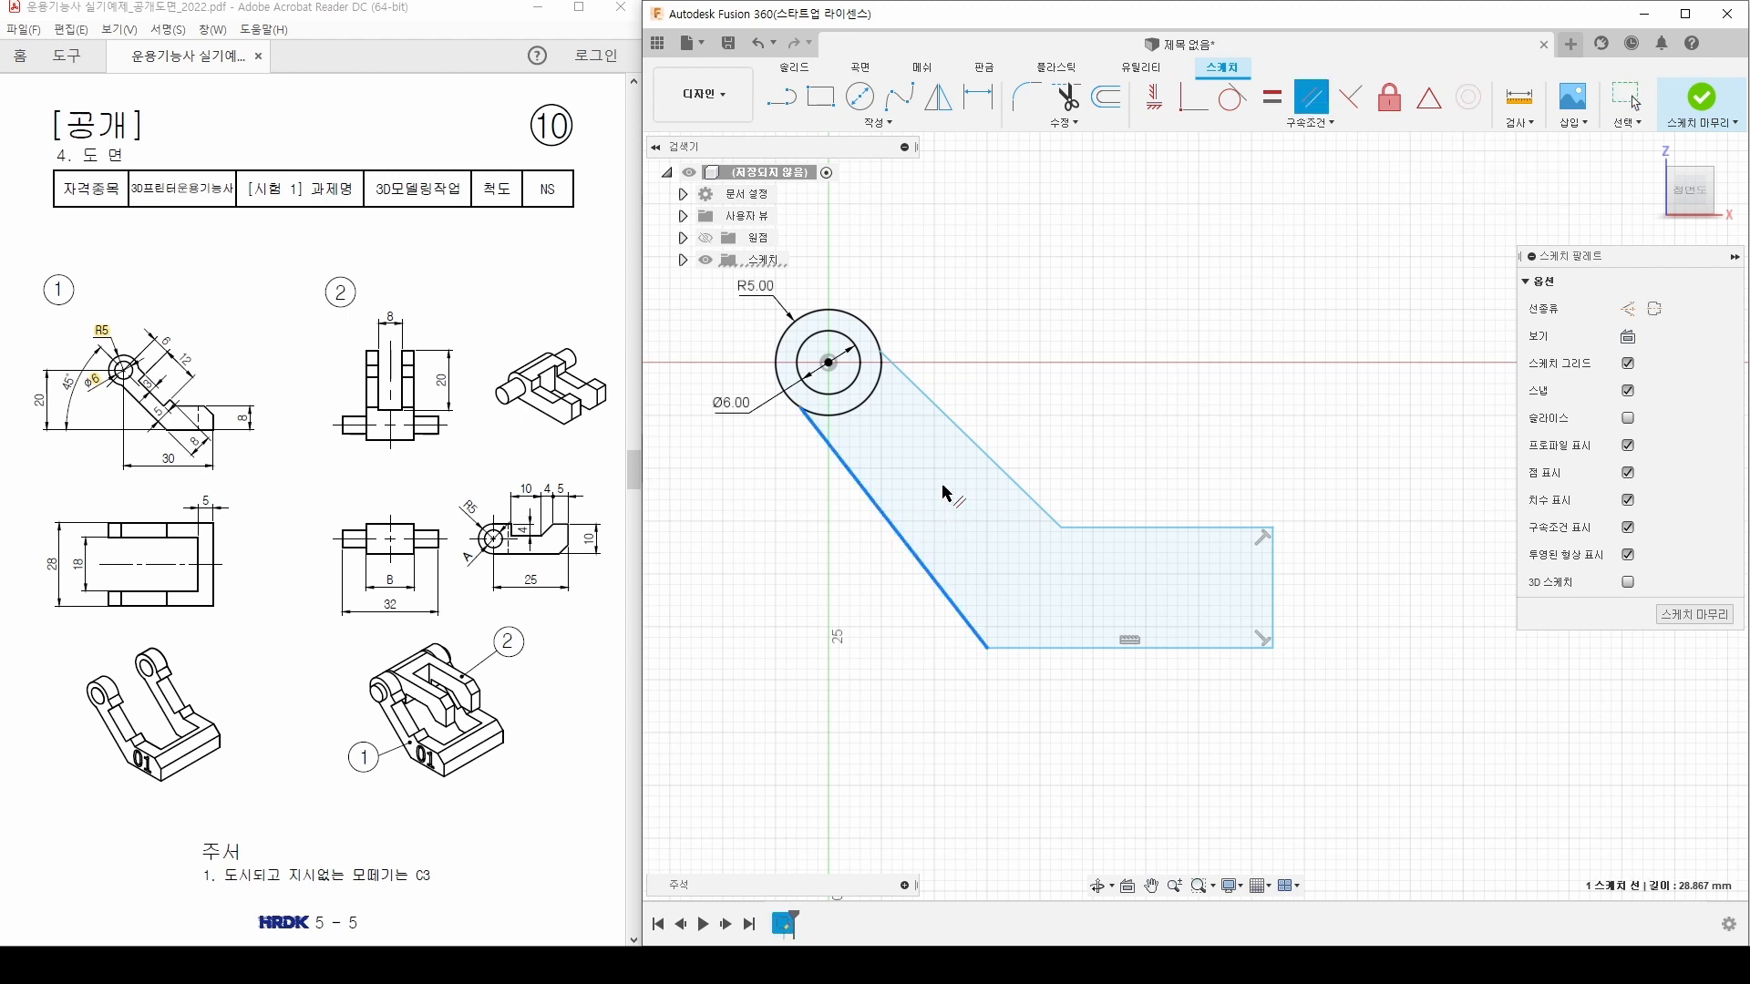
click(977, 447)
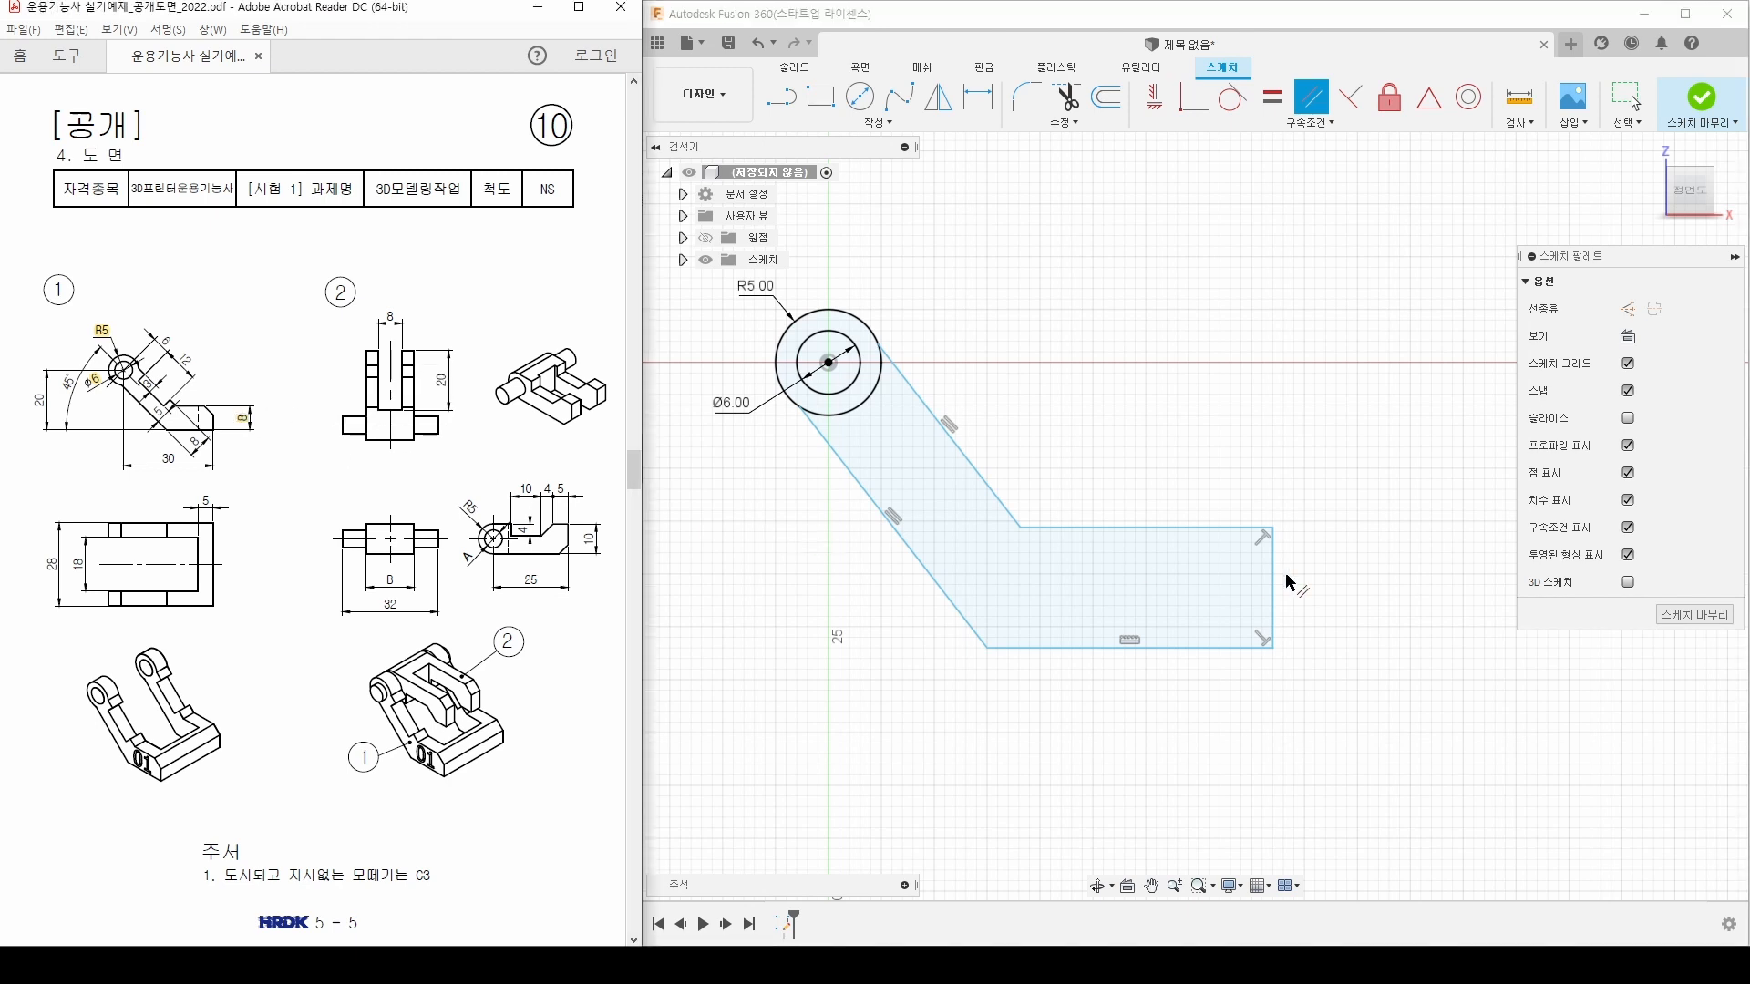
Step: Dimension the foot's vertical end edge to a height of 8 mm
mouse_move(1295, 583)
middle_down()
mouse_move(1116, 532)
mouse_move(1179, 497)
mouse_move(1204, 522)
middle_up()
scroll(1180, 497, down, 2)
key(d)
click(1176, 515)
click(1229, 509)
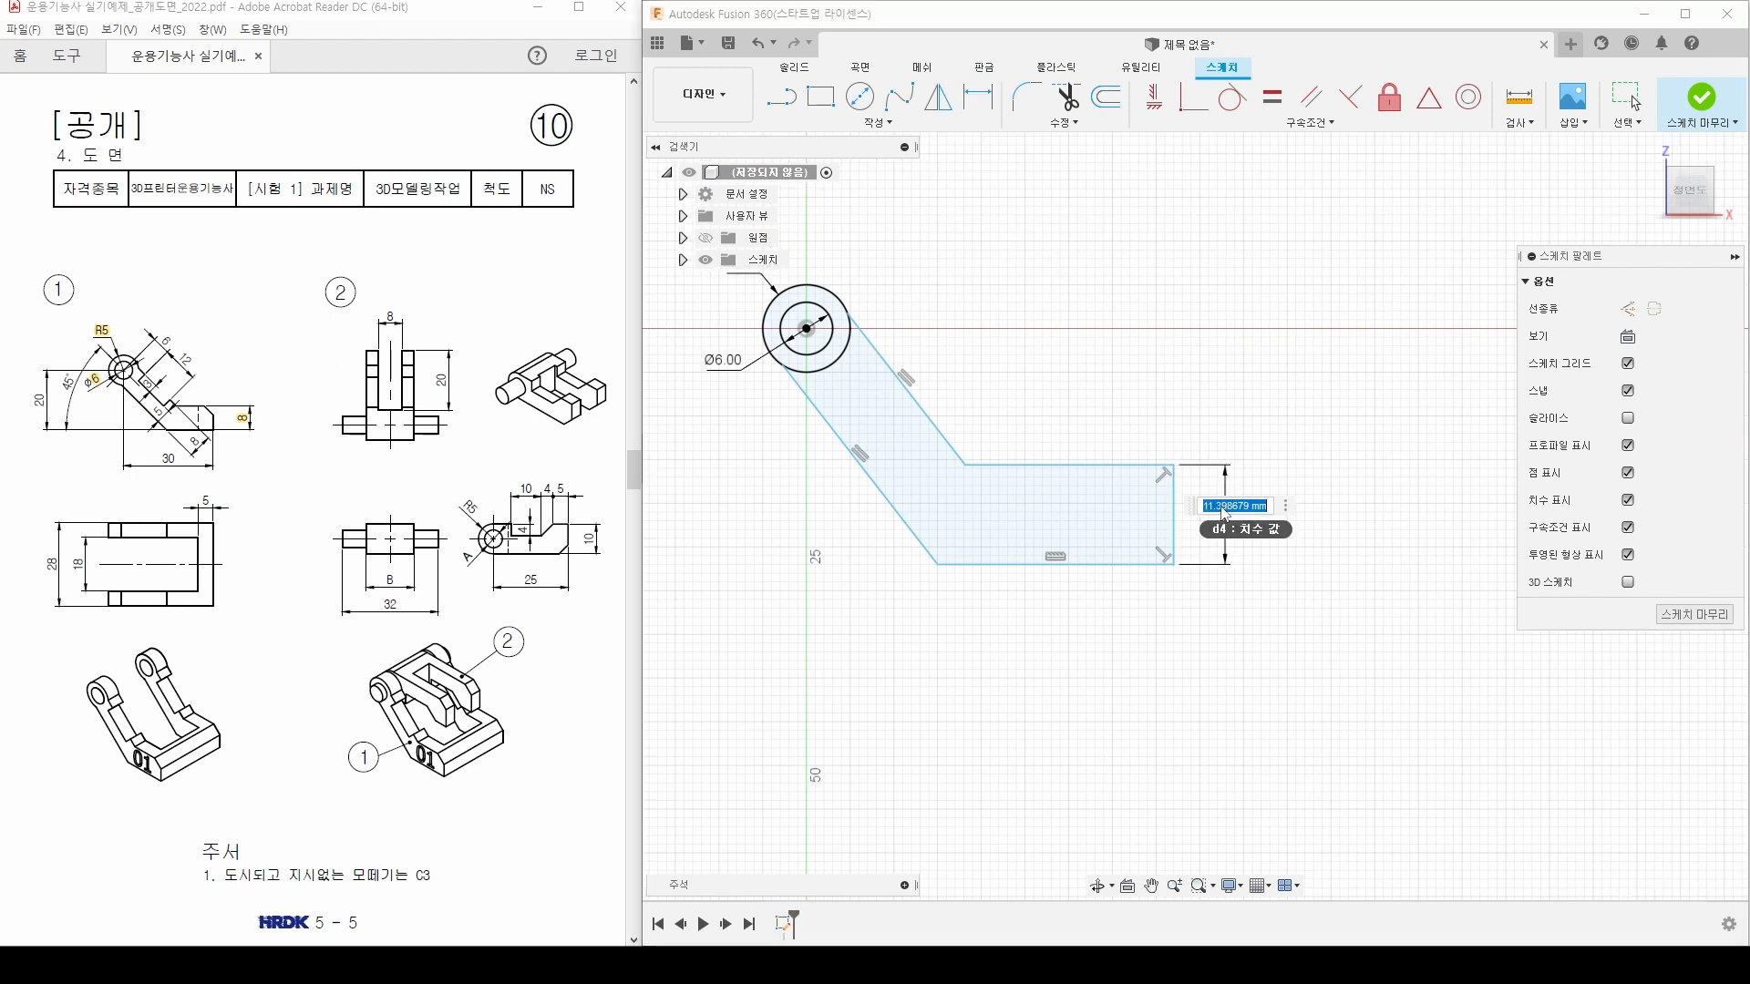
text(8)
key(Return)
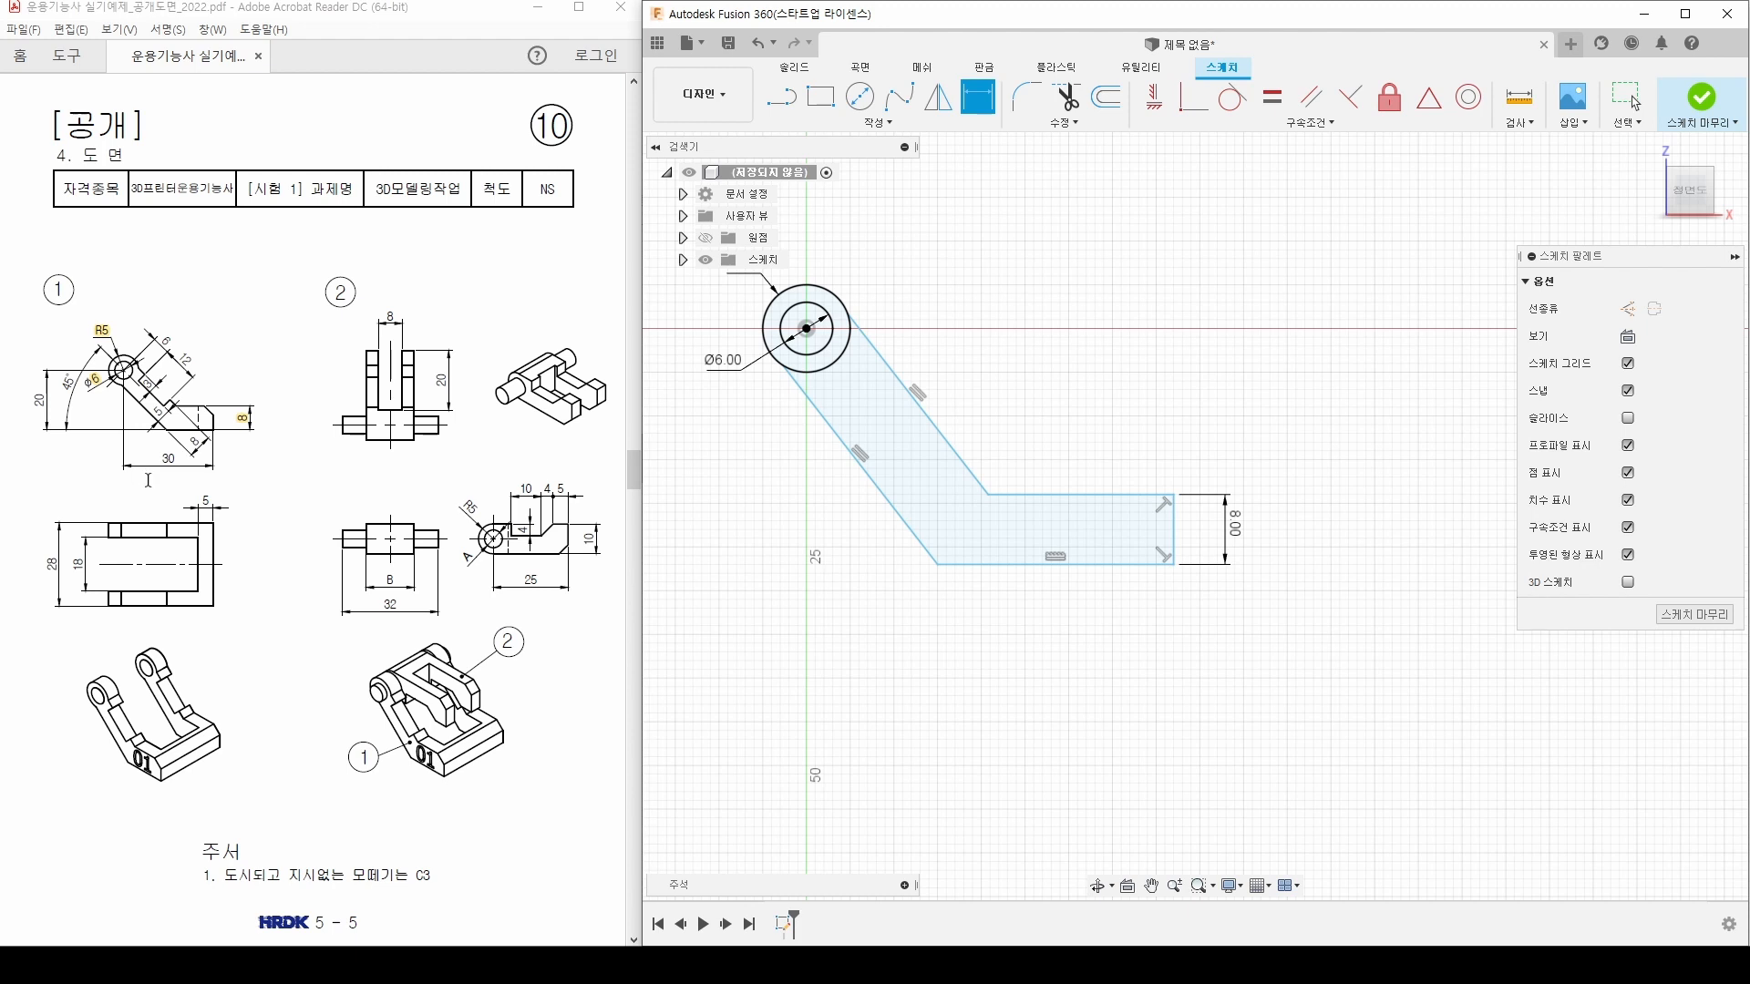
Step: Highlight the 30 dimension in the PDF drawing and set the horizontal distance from the circle center to the foot's end edge to 30 mm
double_click(166, 458)
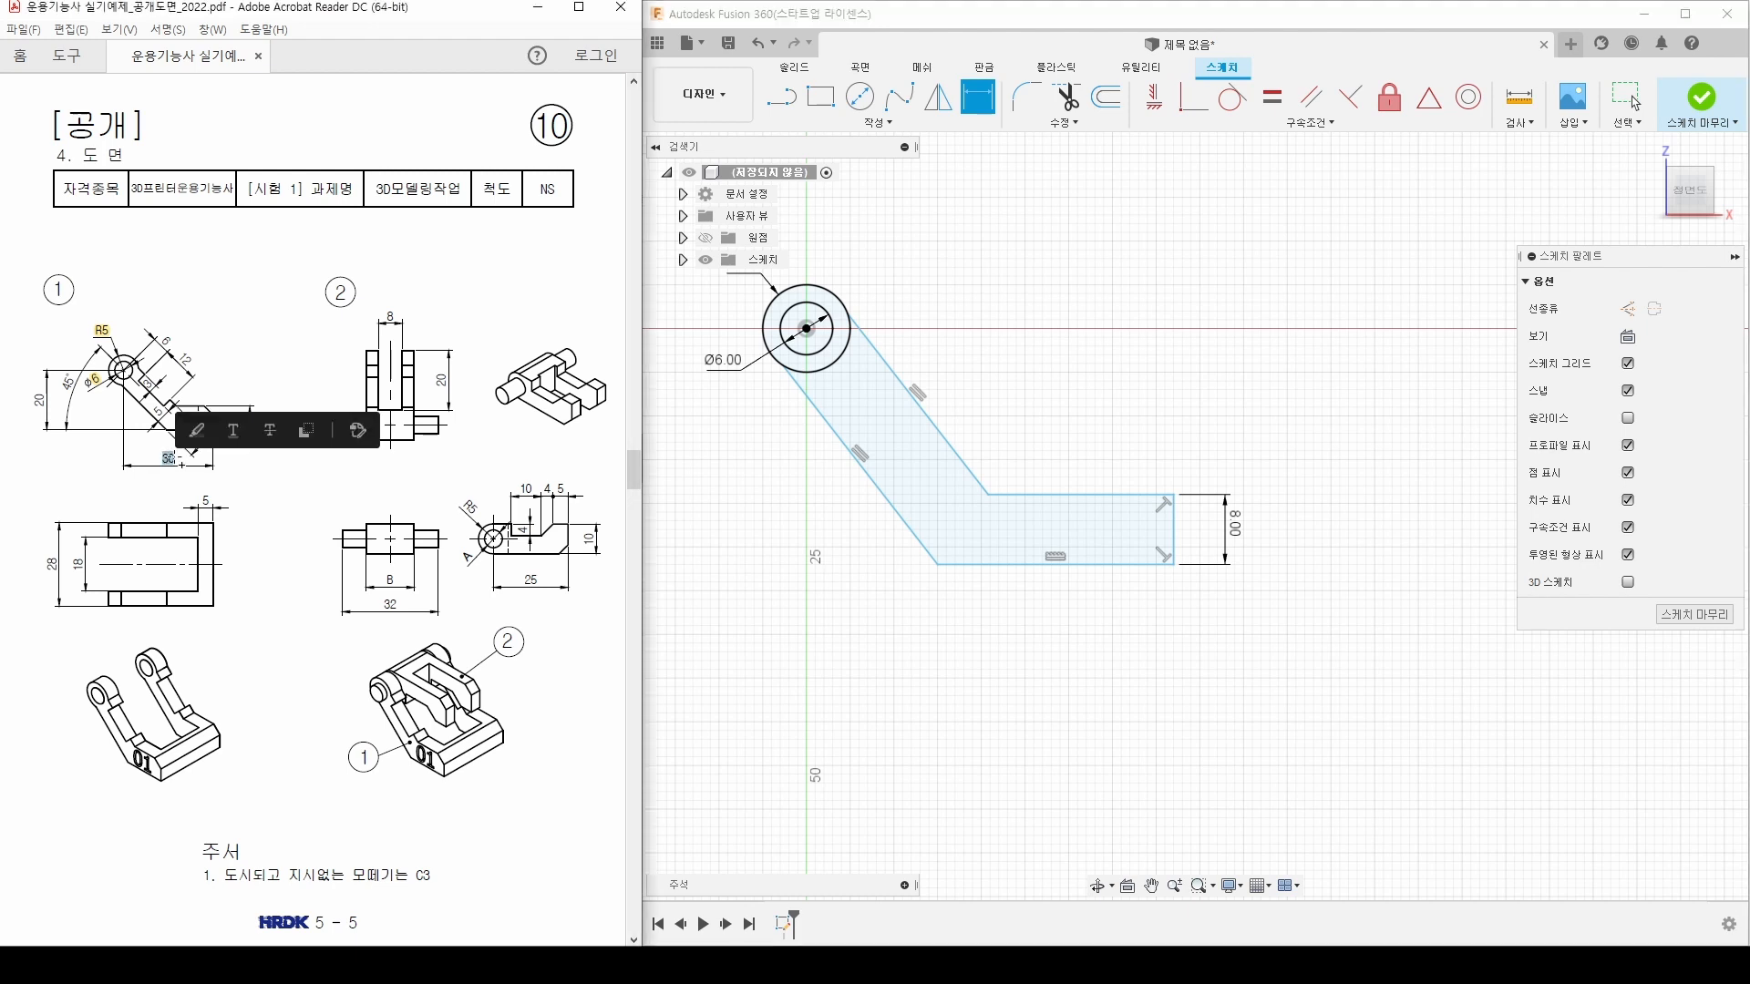
click(806, 328)
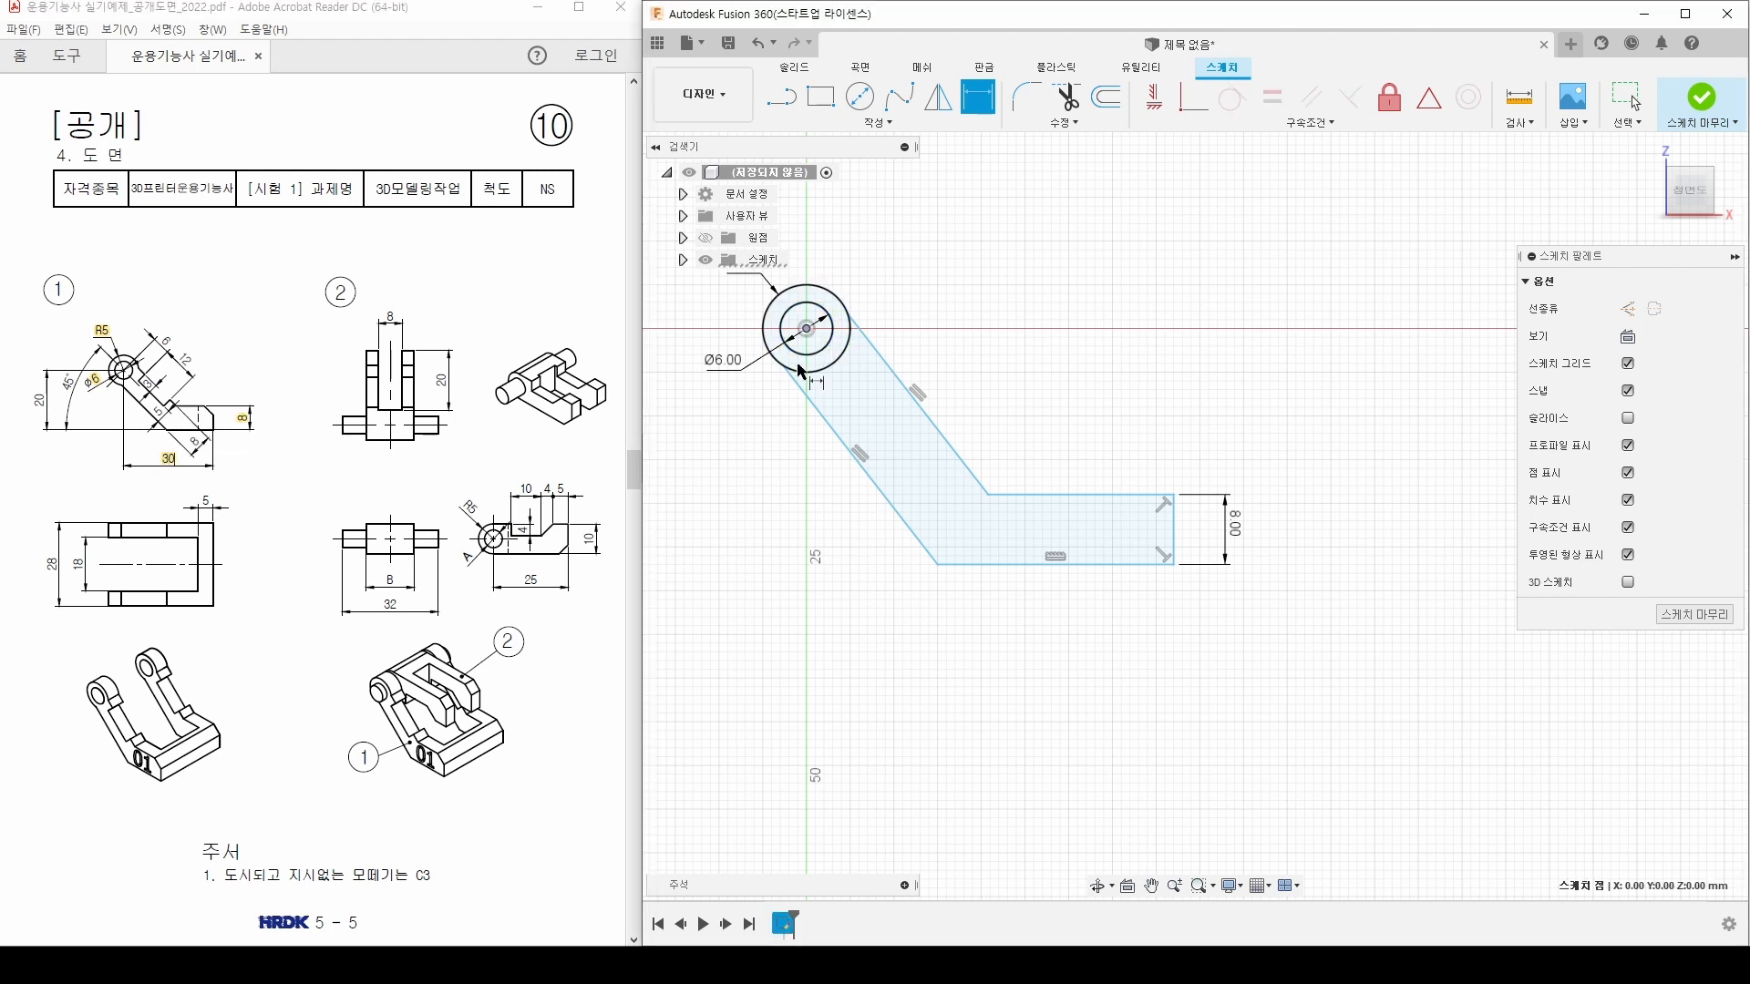
click(1176, 547)
click(953, 693)
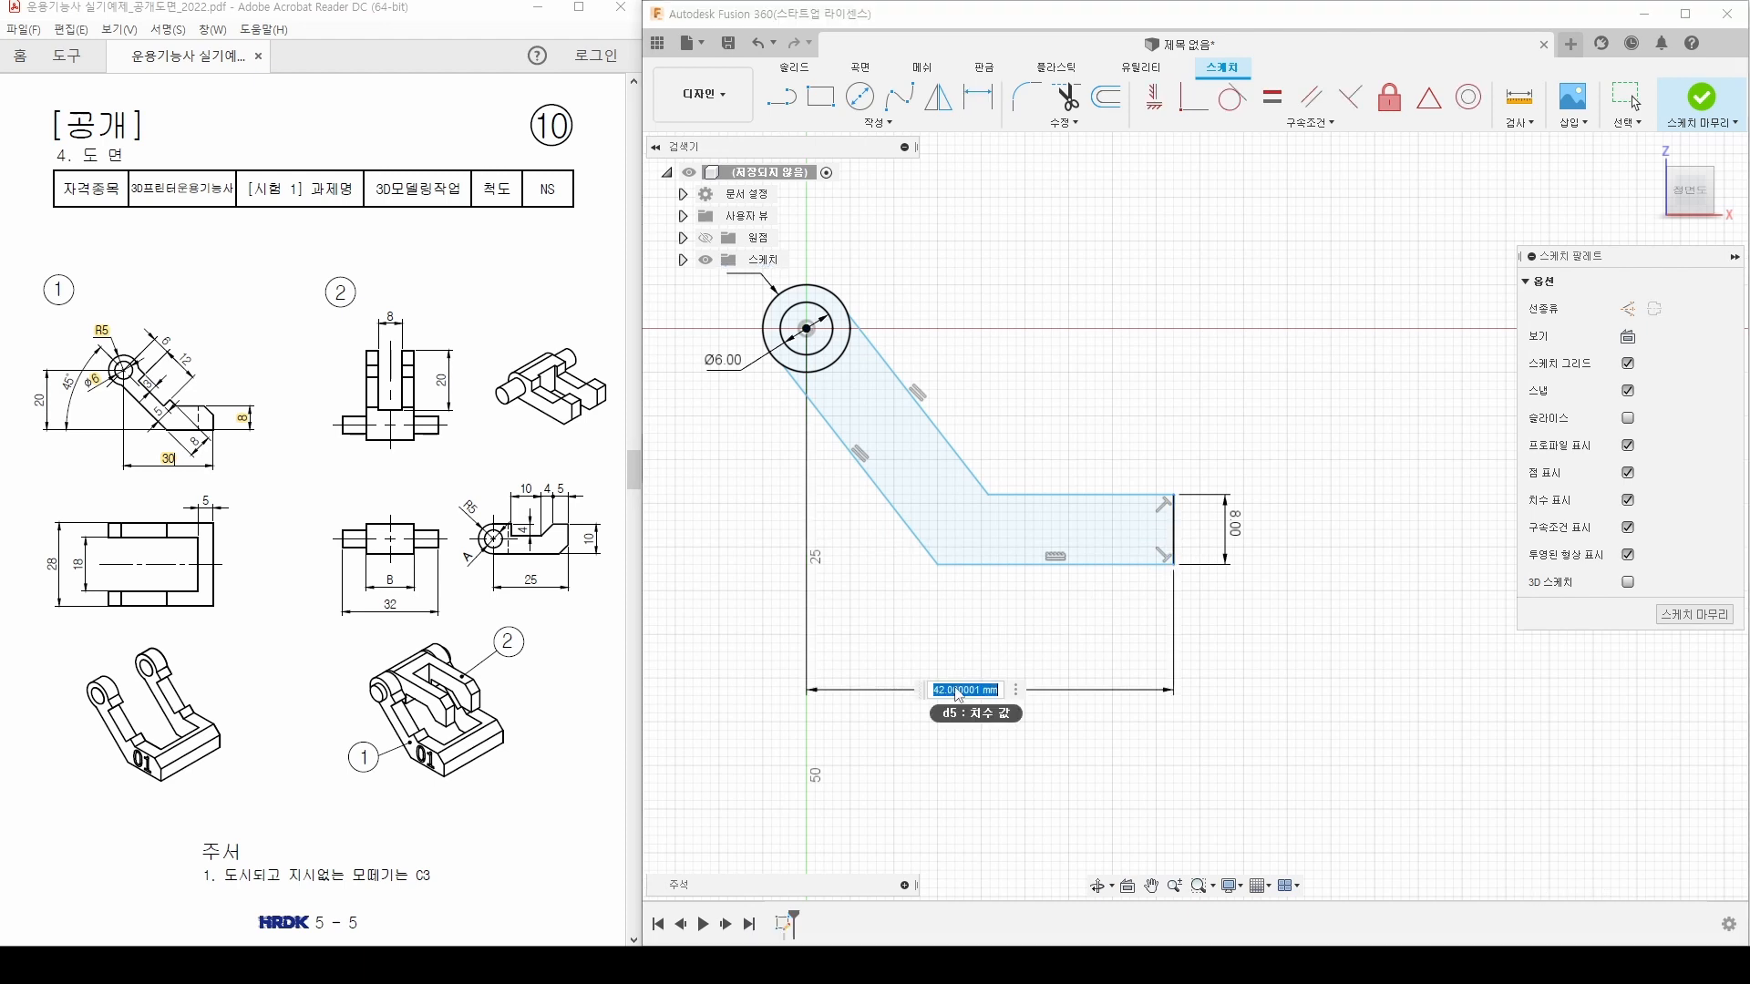
text(30)
key(Return)
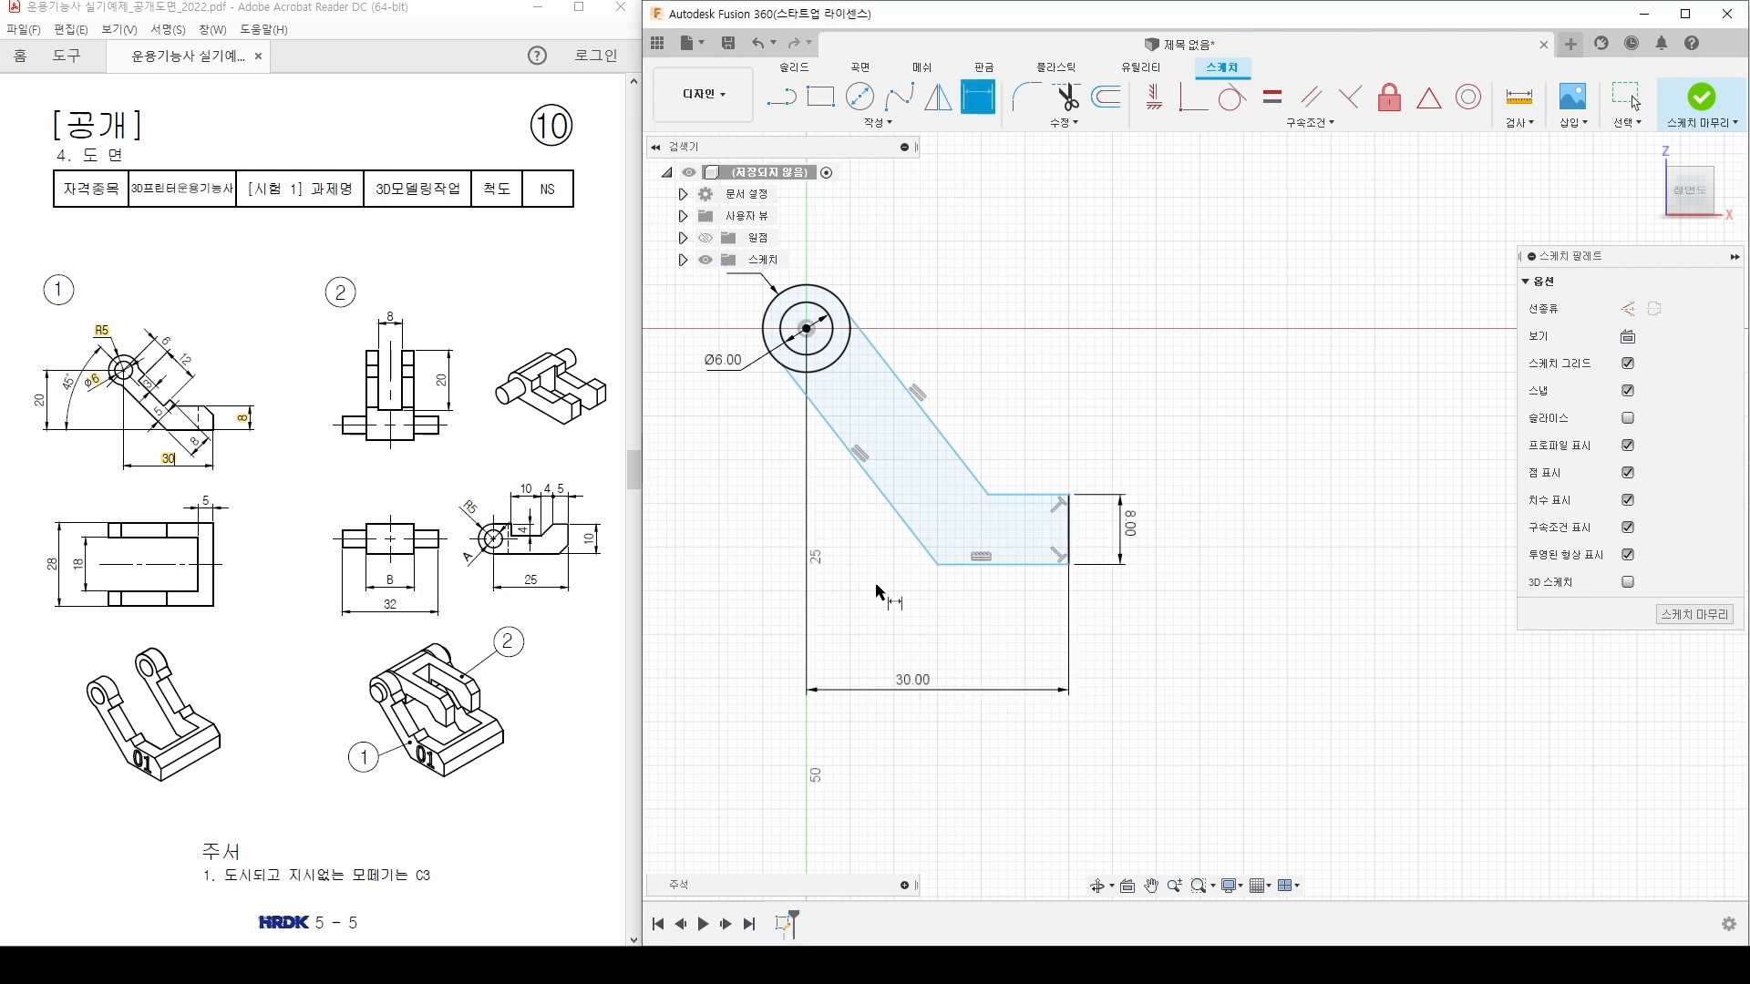
Step: Highlight the 20 dimension in the PDF drawing and set the vertical distance from the circle center to the foot's lower edge to 20 mm
middle_drag(812, 585, 910, 588)
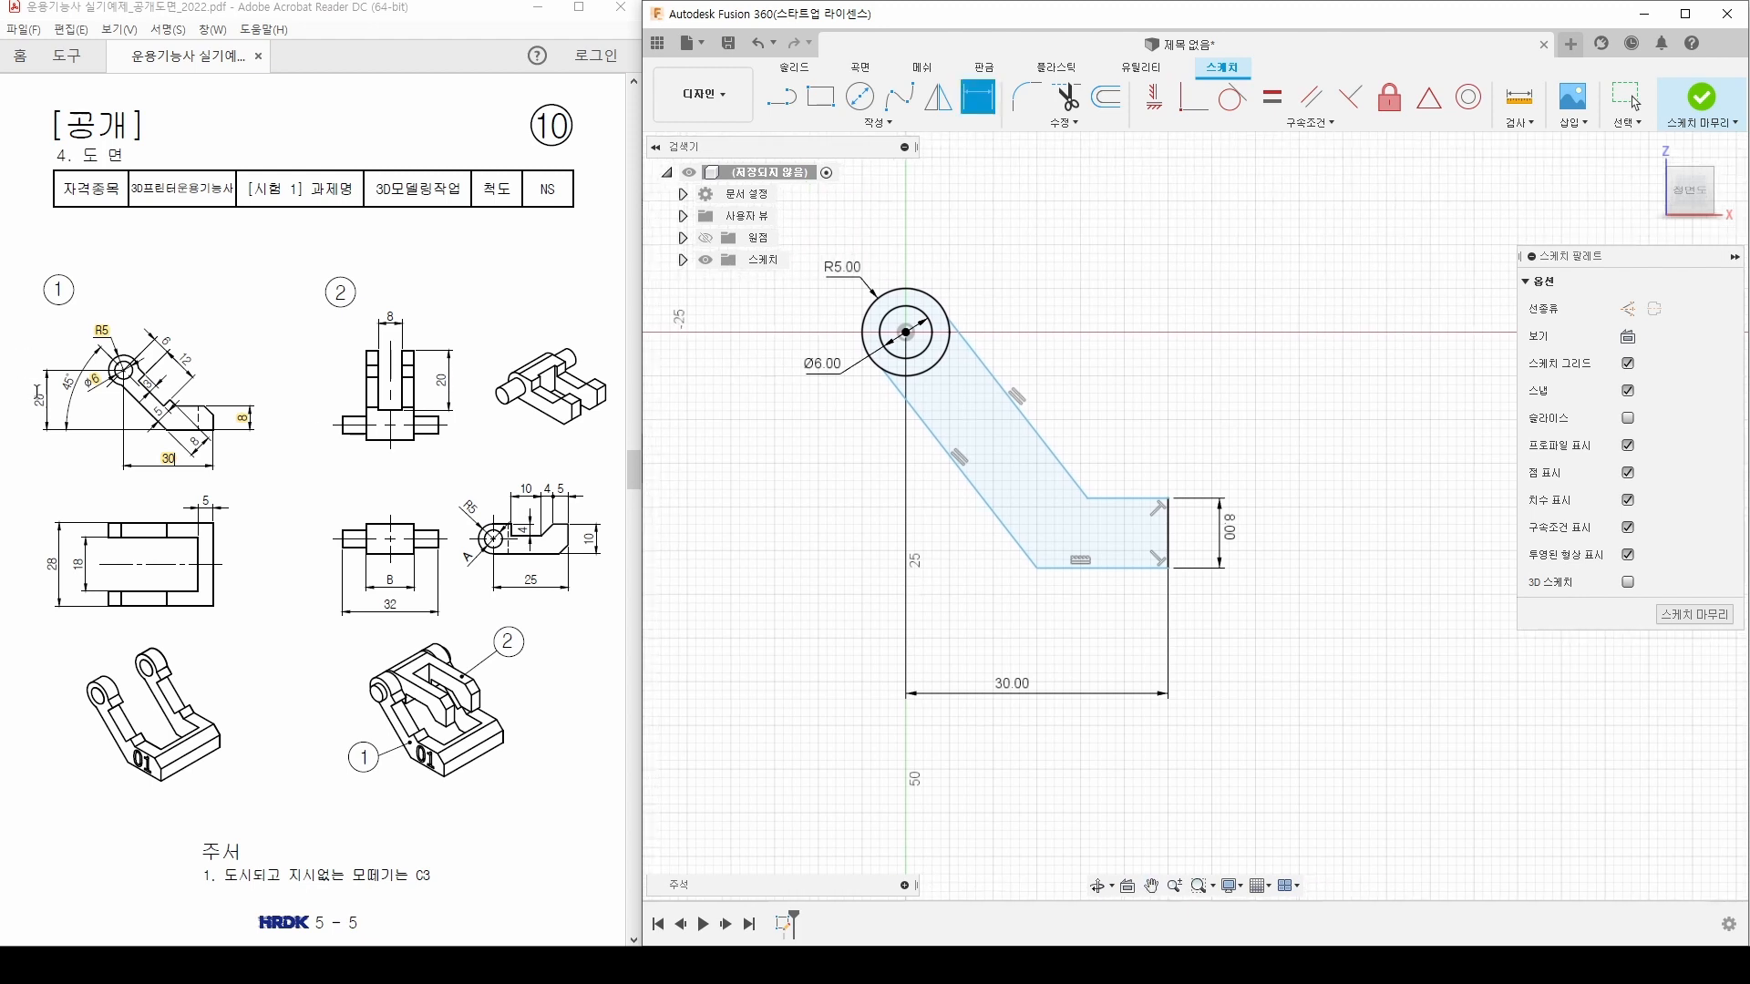
double_click(38, 396)
click(62, 375)
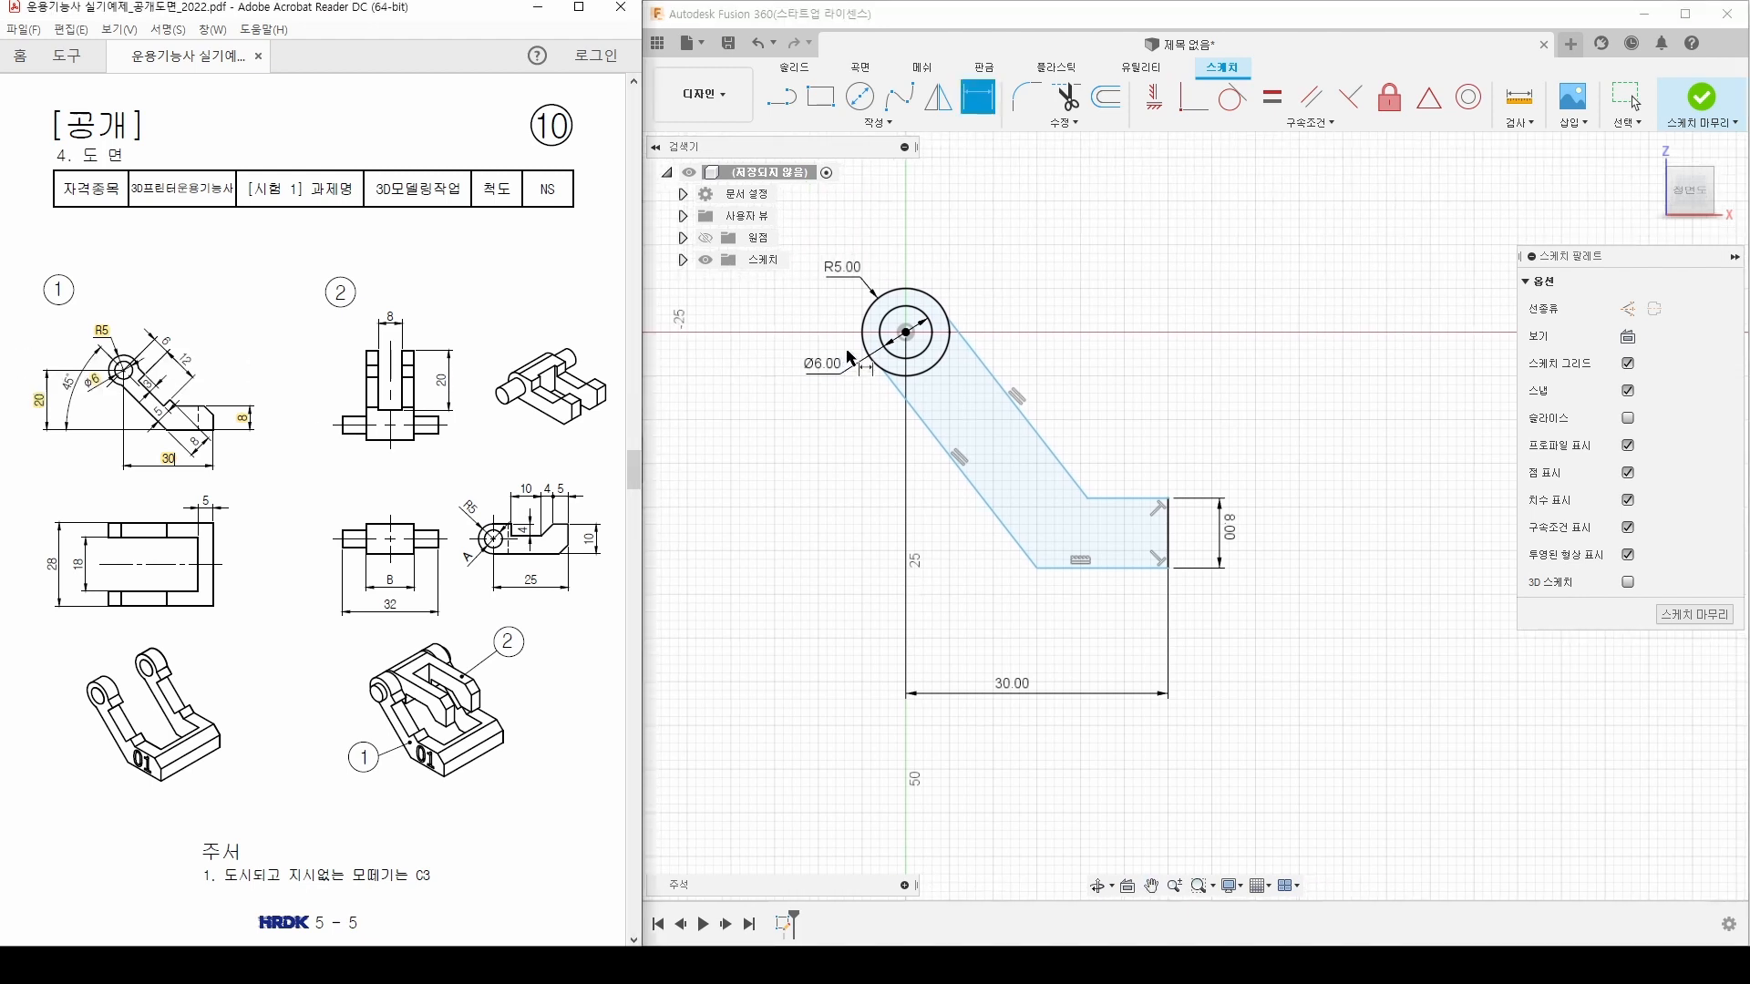
click(905, 332)
click(1103, 567)
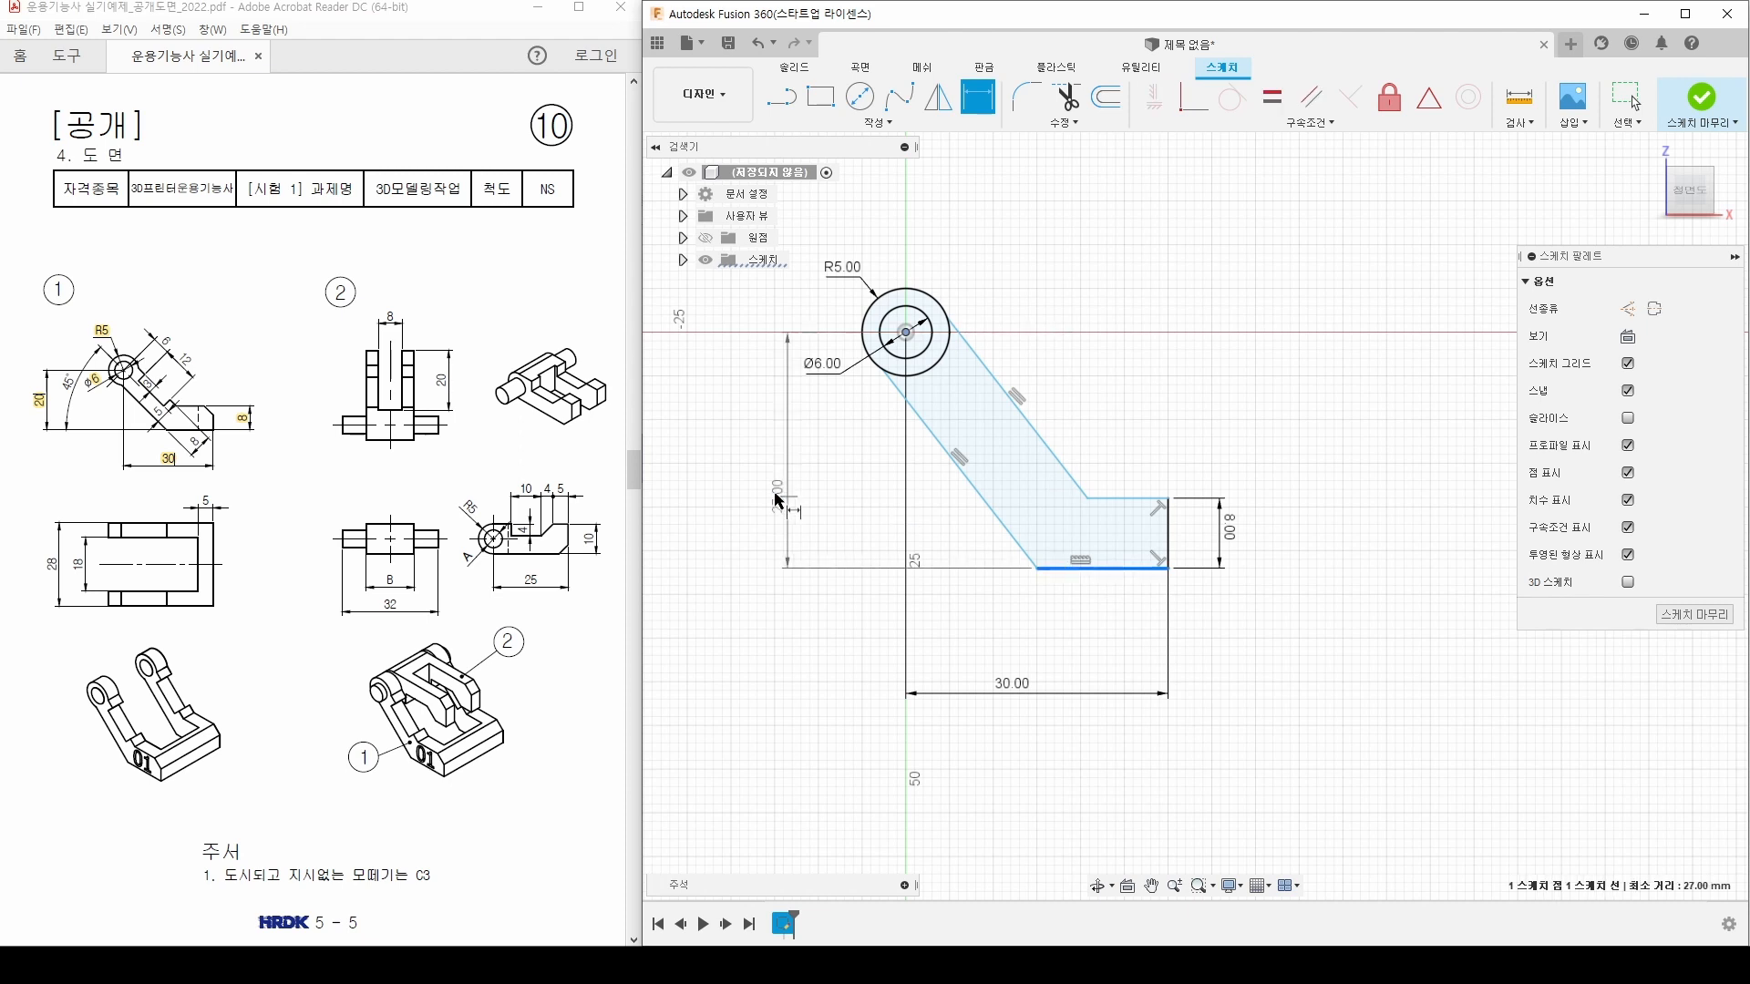
click(720, 492)
text(20)
key(Return)
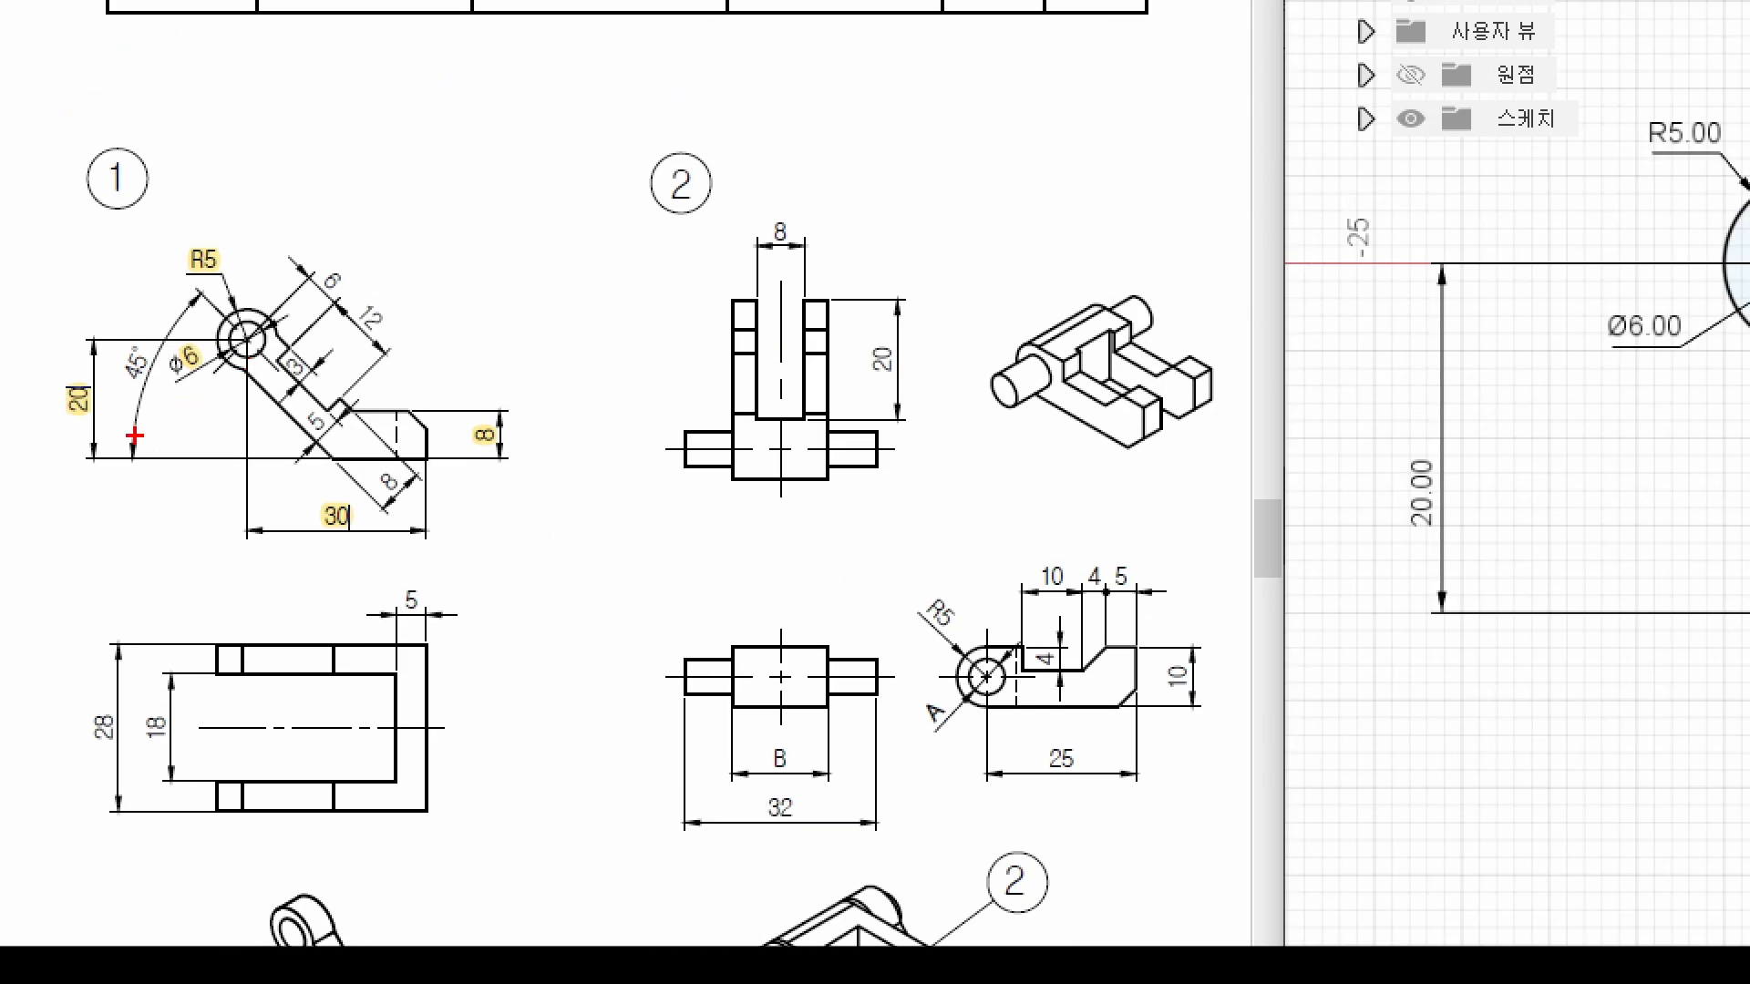
Step: Examine which edges the 45° angle refers to in part 1's side view in the PDF drawing
drag(426, 458, 99, 459)
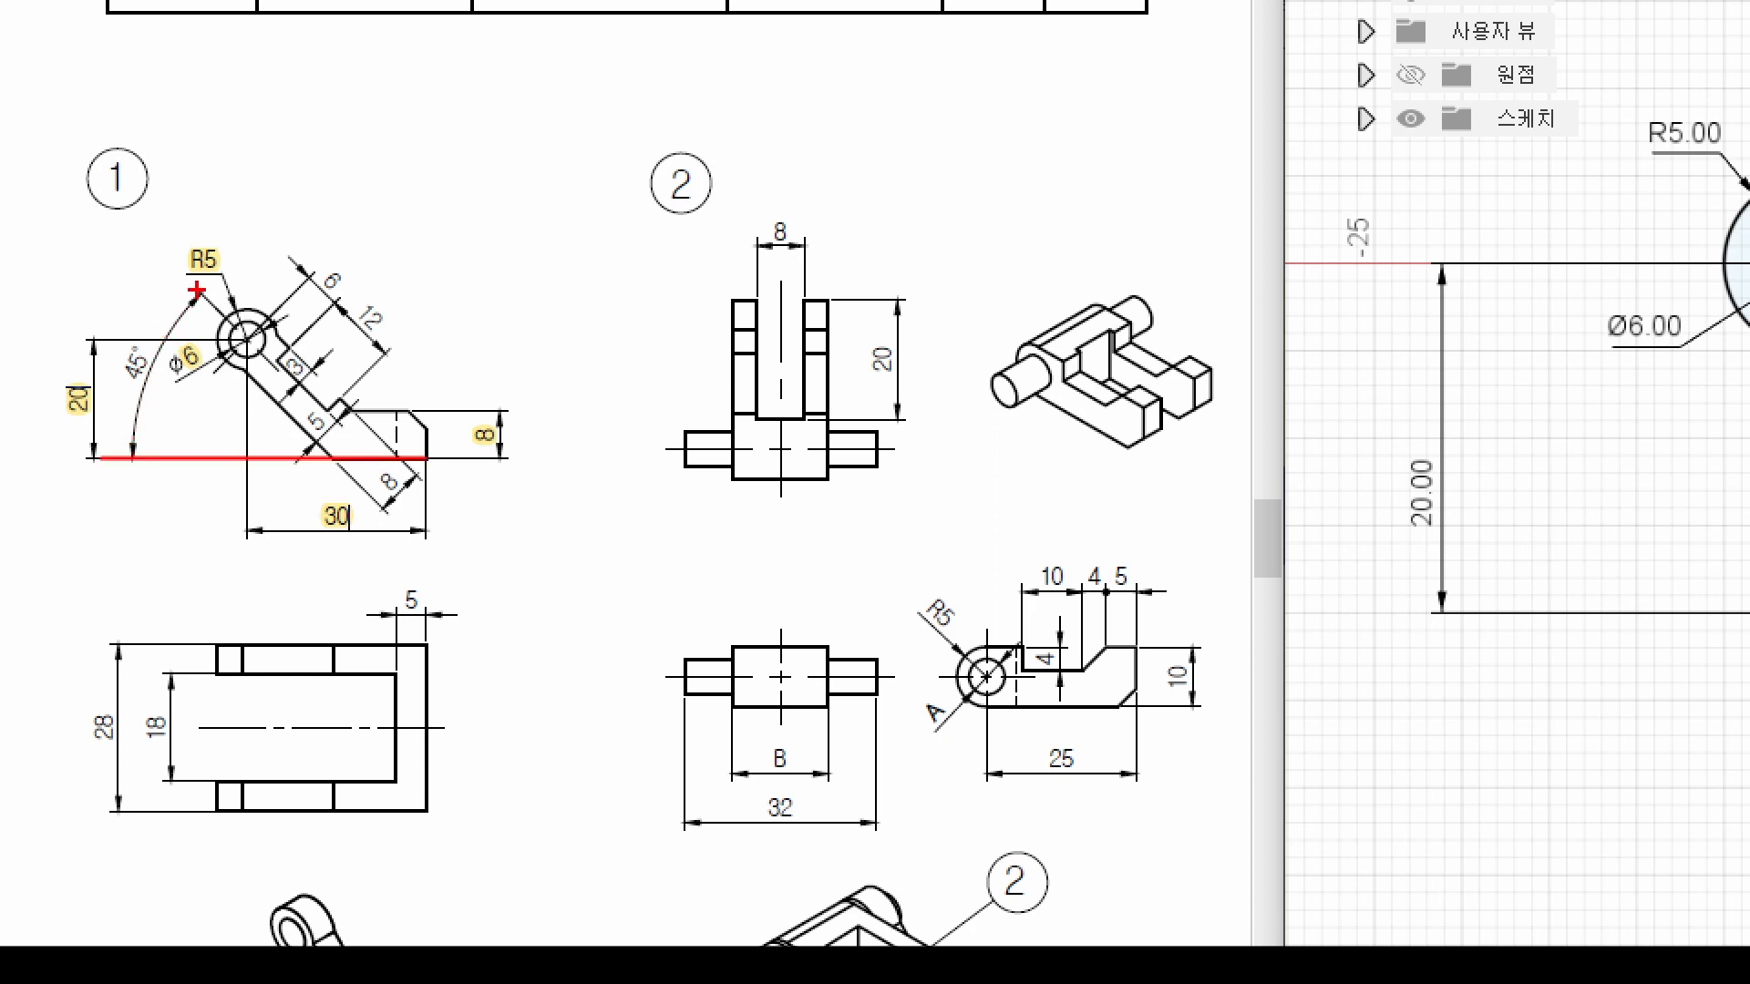
drag(204, 299, 405, 491)
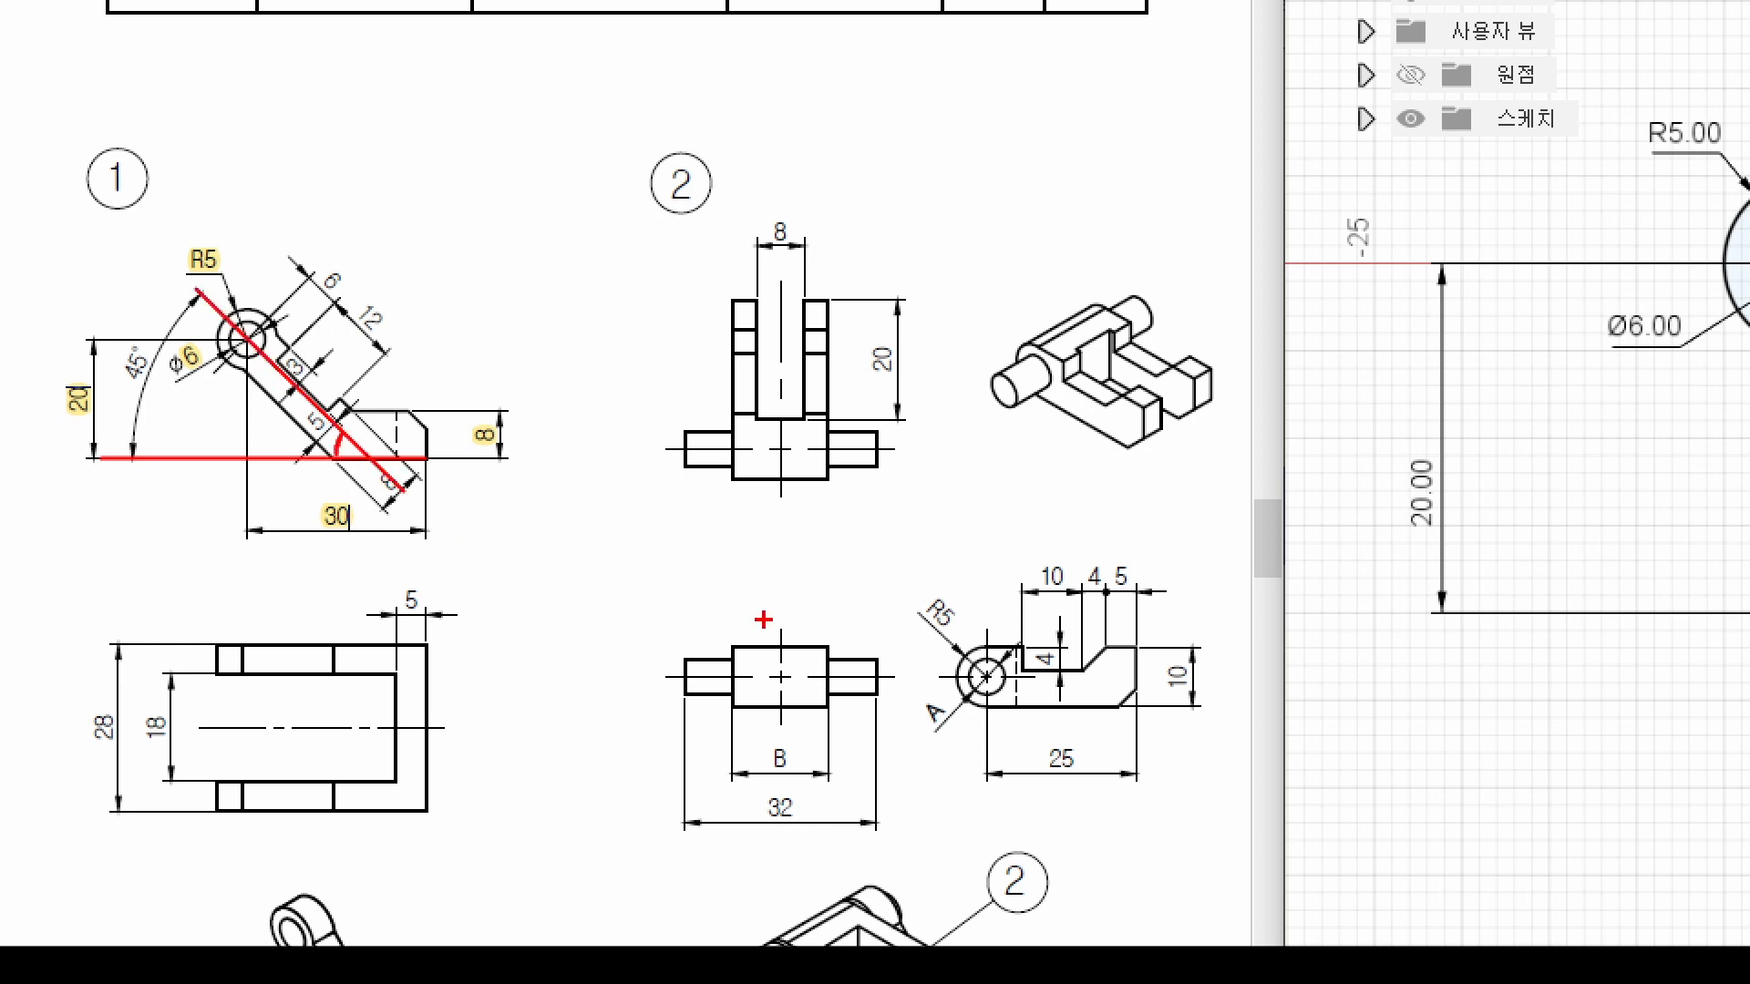
key(ctrl+z)
key(ctrl+z)
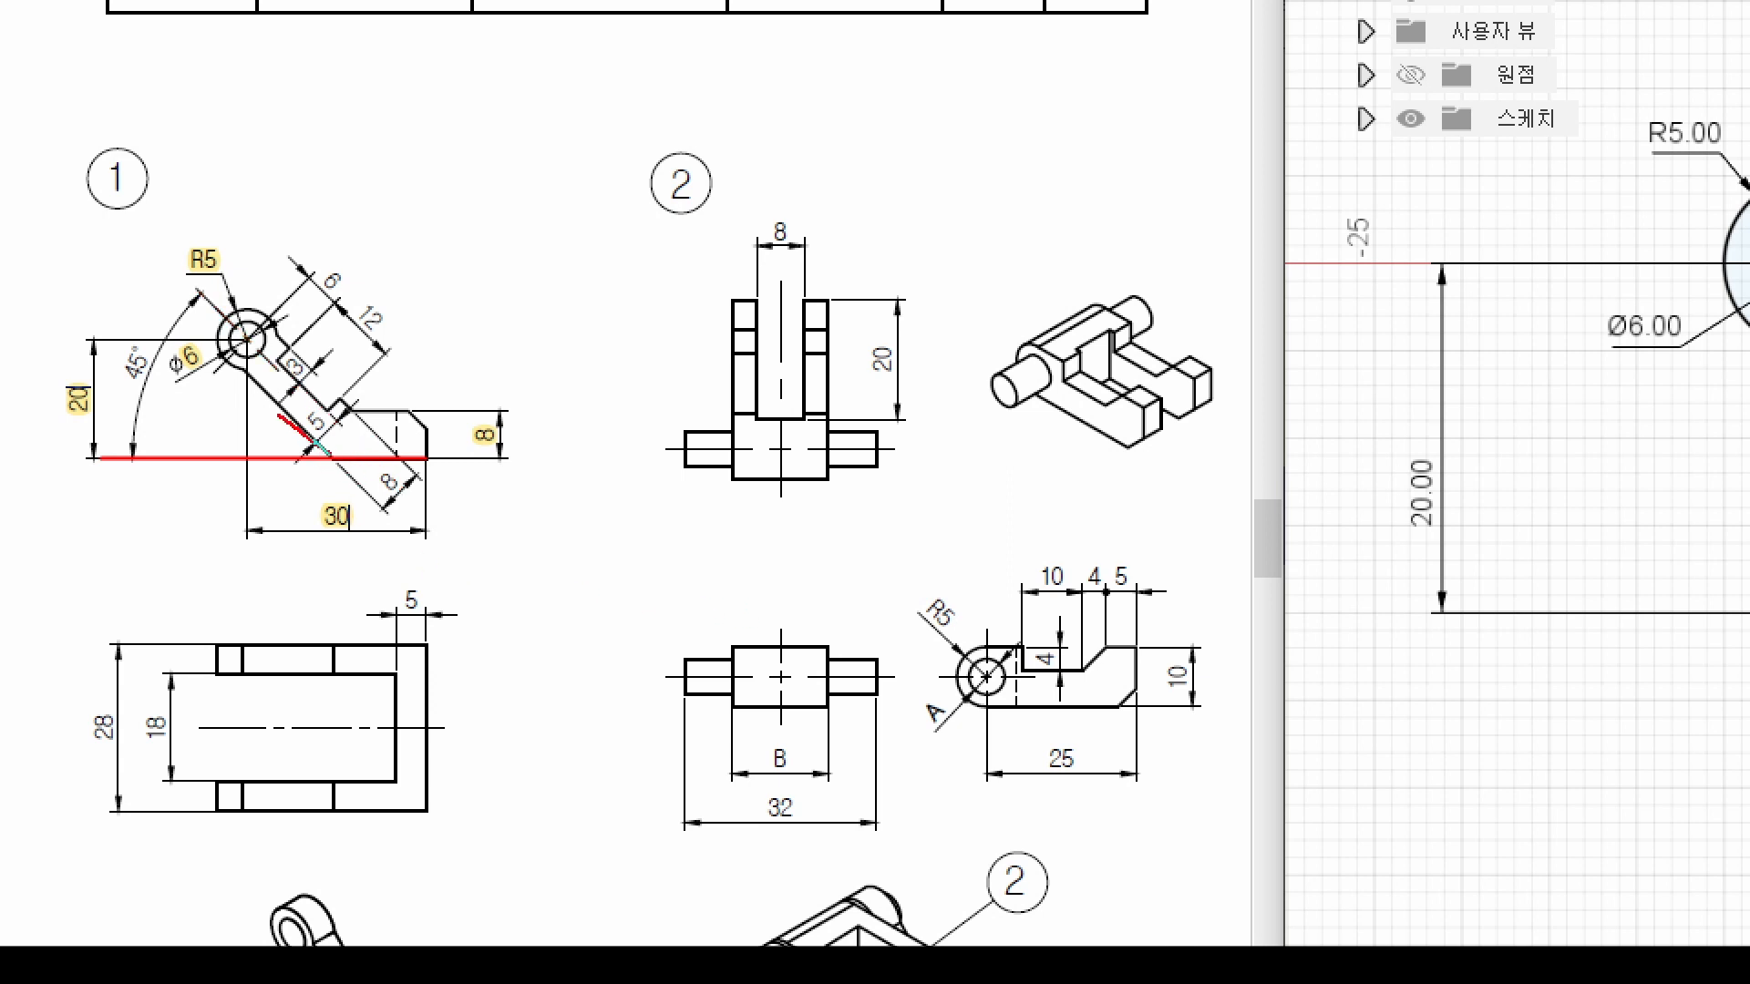
shift+drag(278, 414, 217, 343)
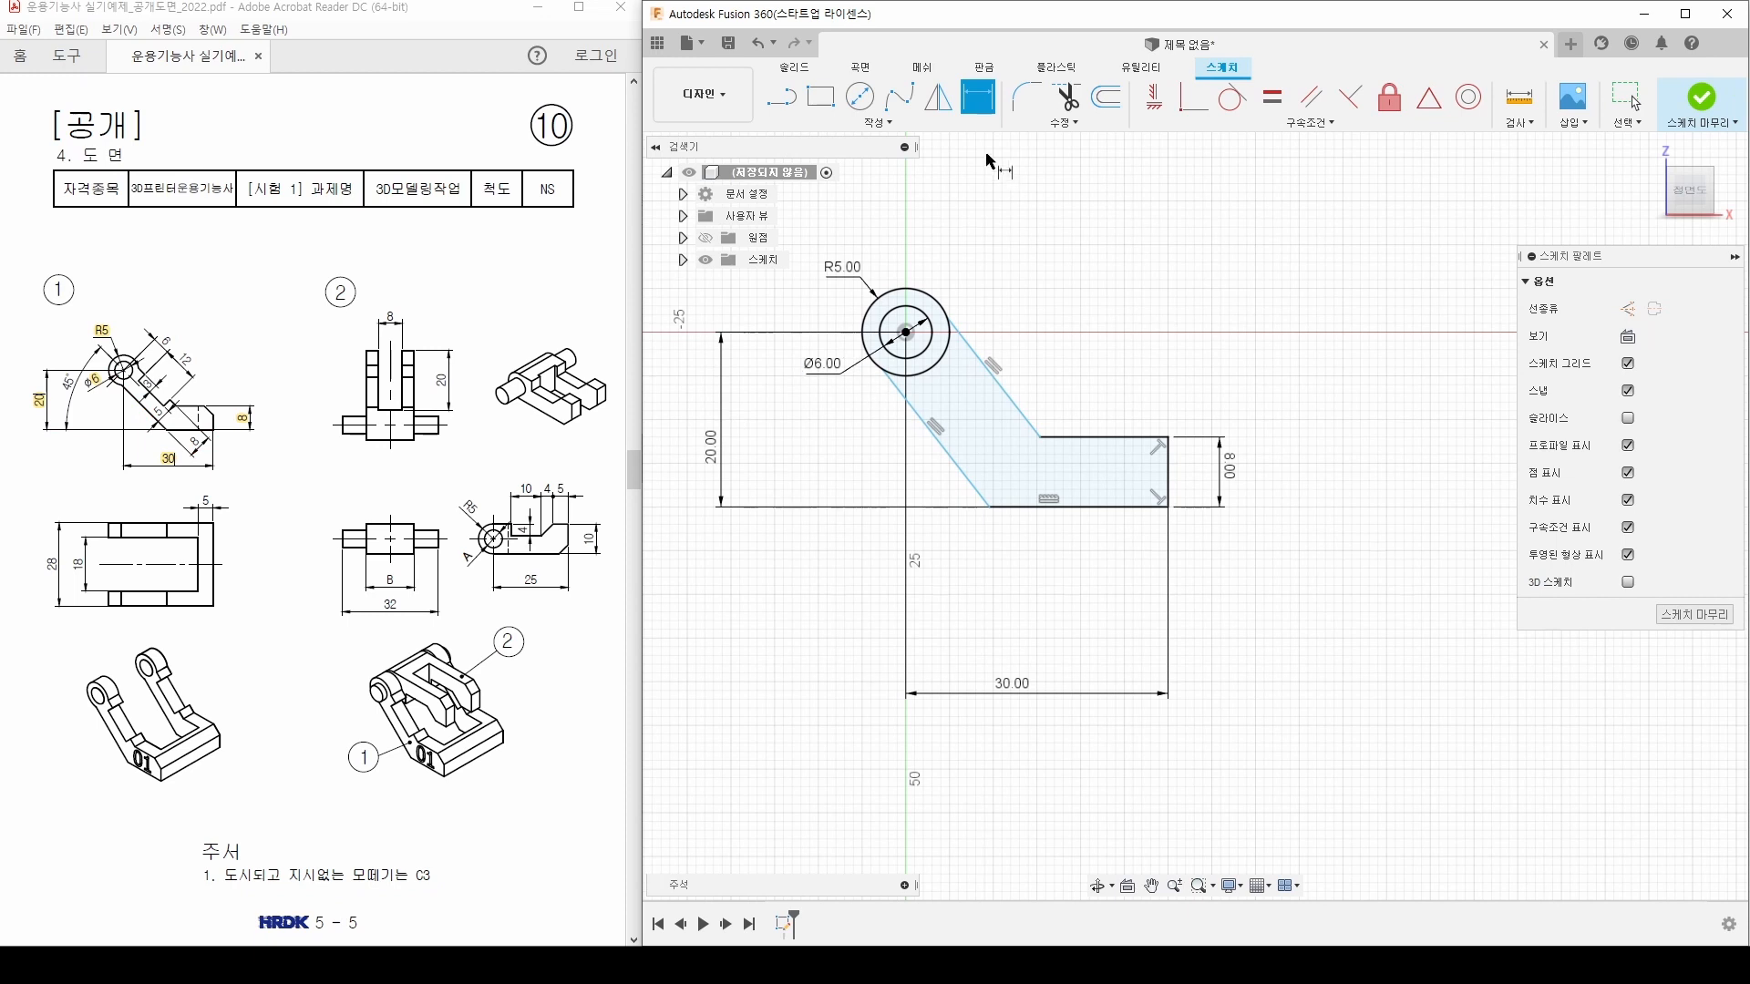
Step: Set the angle between the arm's lower slanted edge and the foot's base line to 45°, and highlight that dimension in the PDF drawing
click(972, 471)
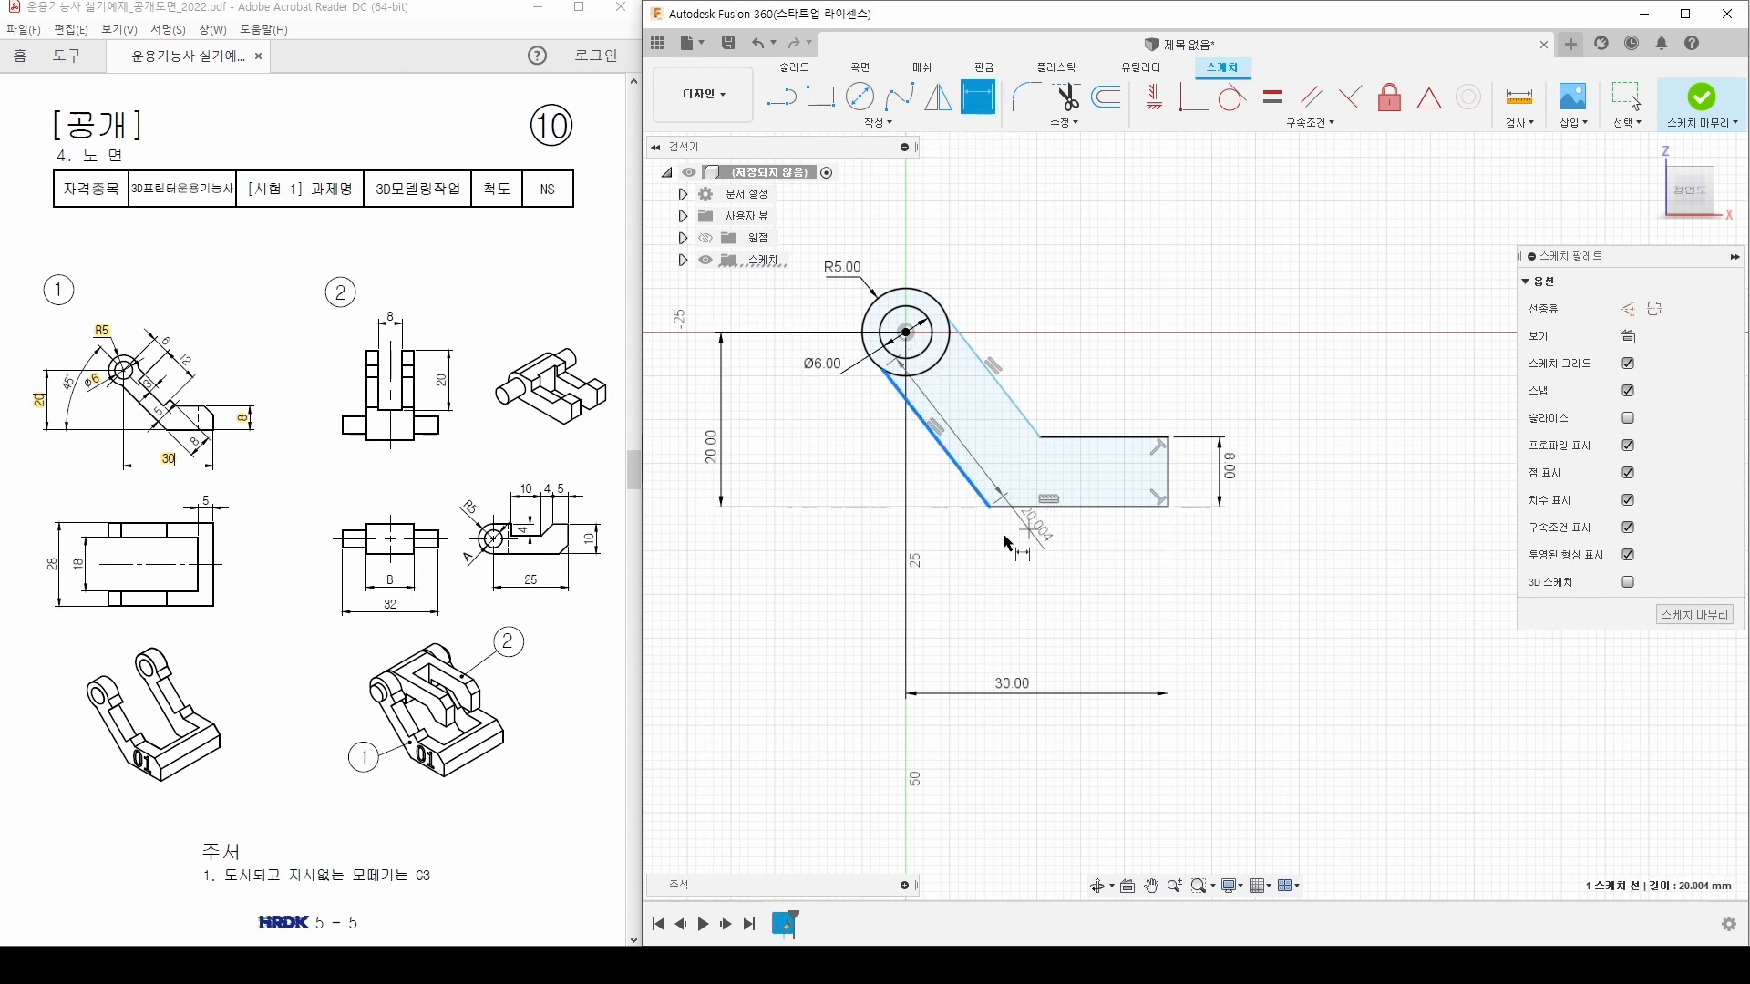
click(1019, 506)
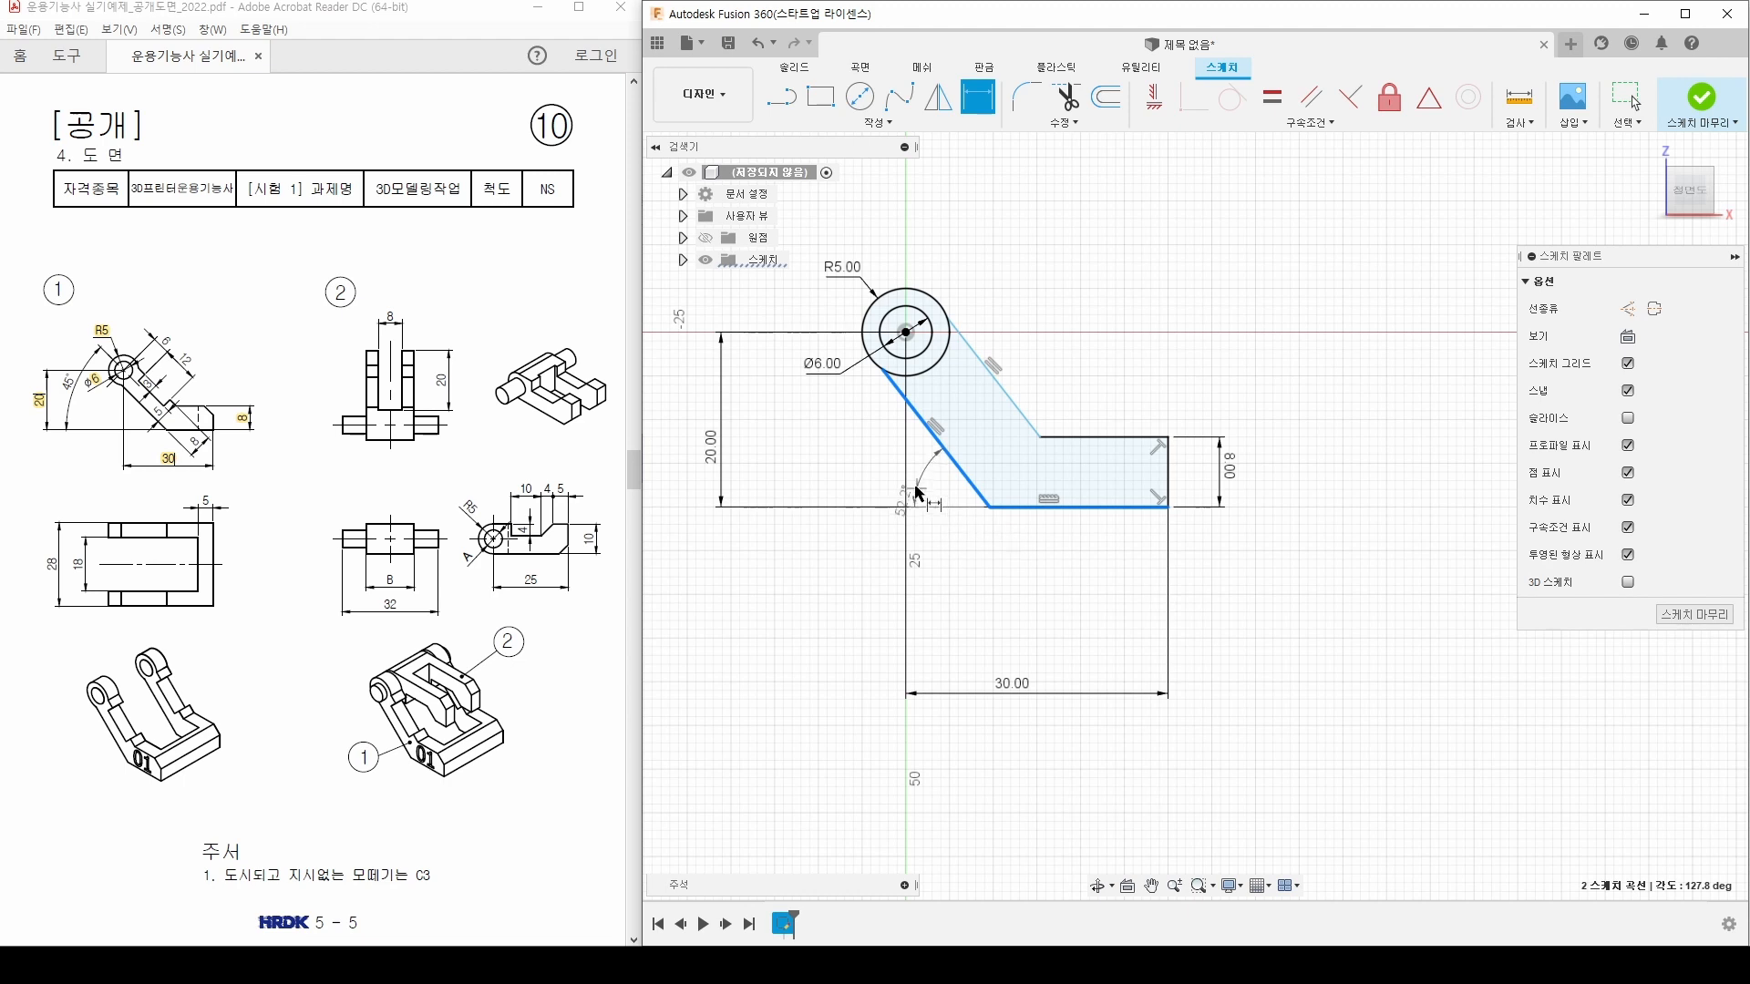
click(843, 461)
text(45)
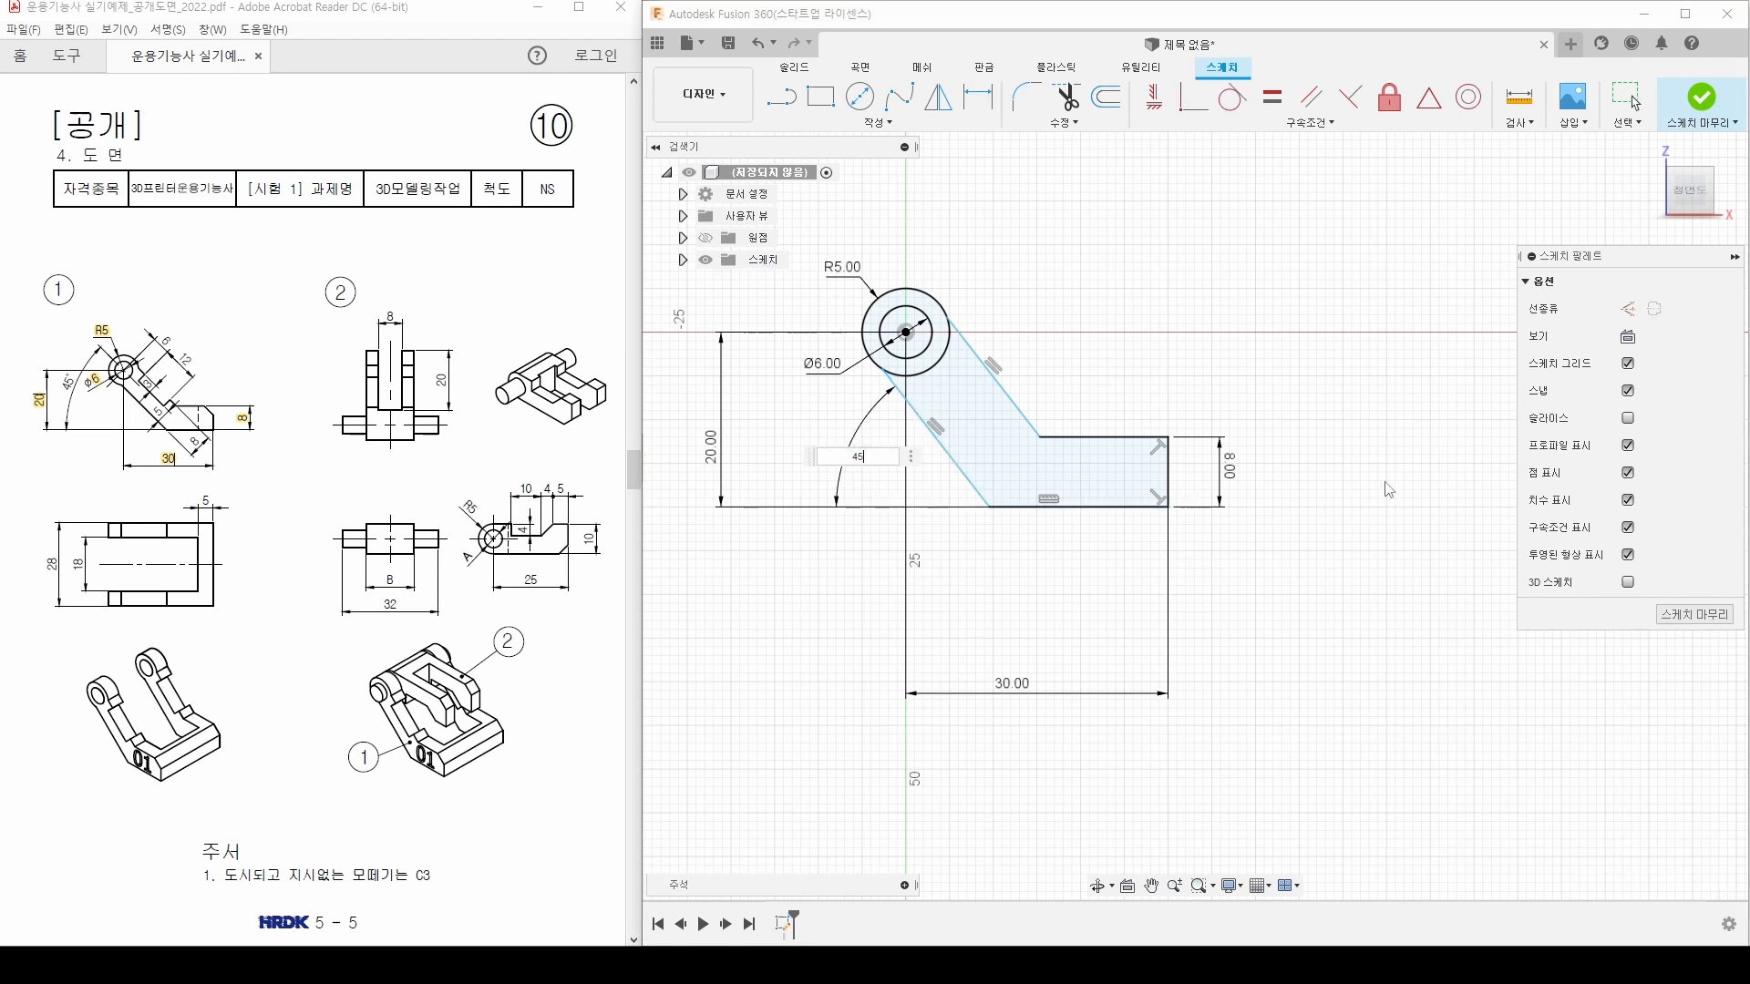
key(Return)
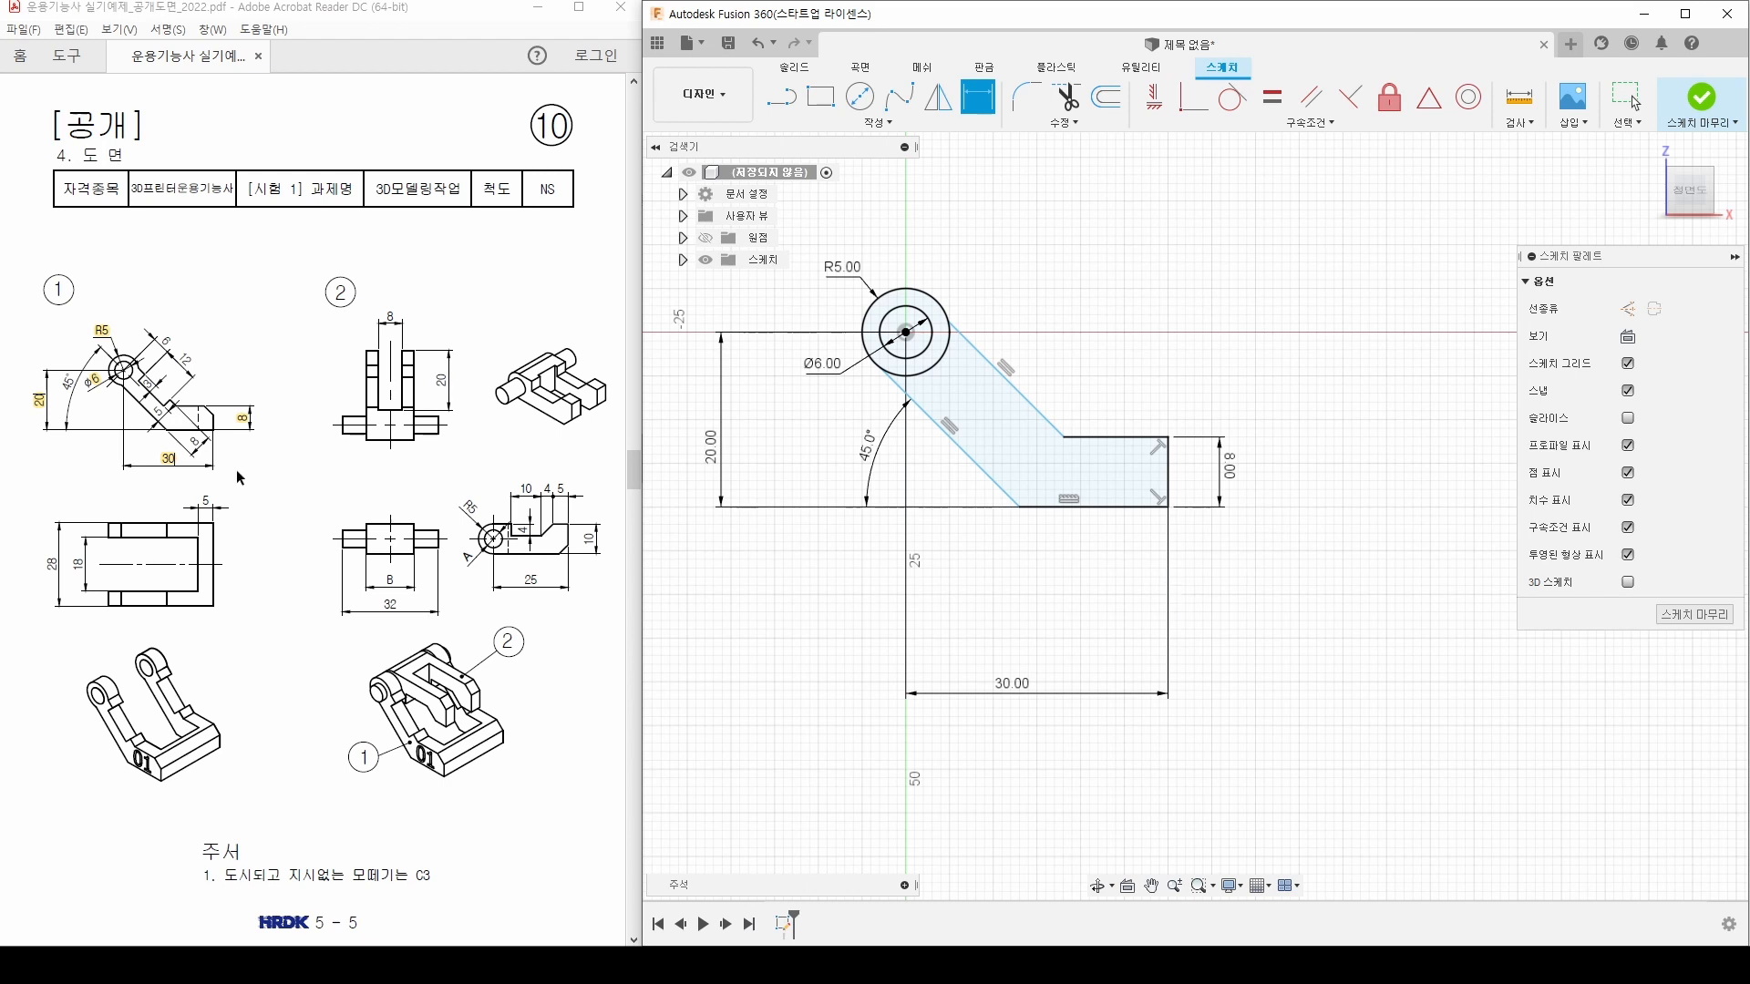
click(71, 379)
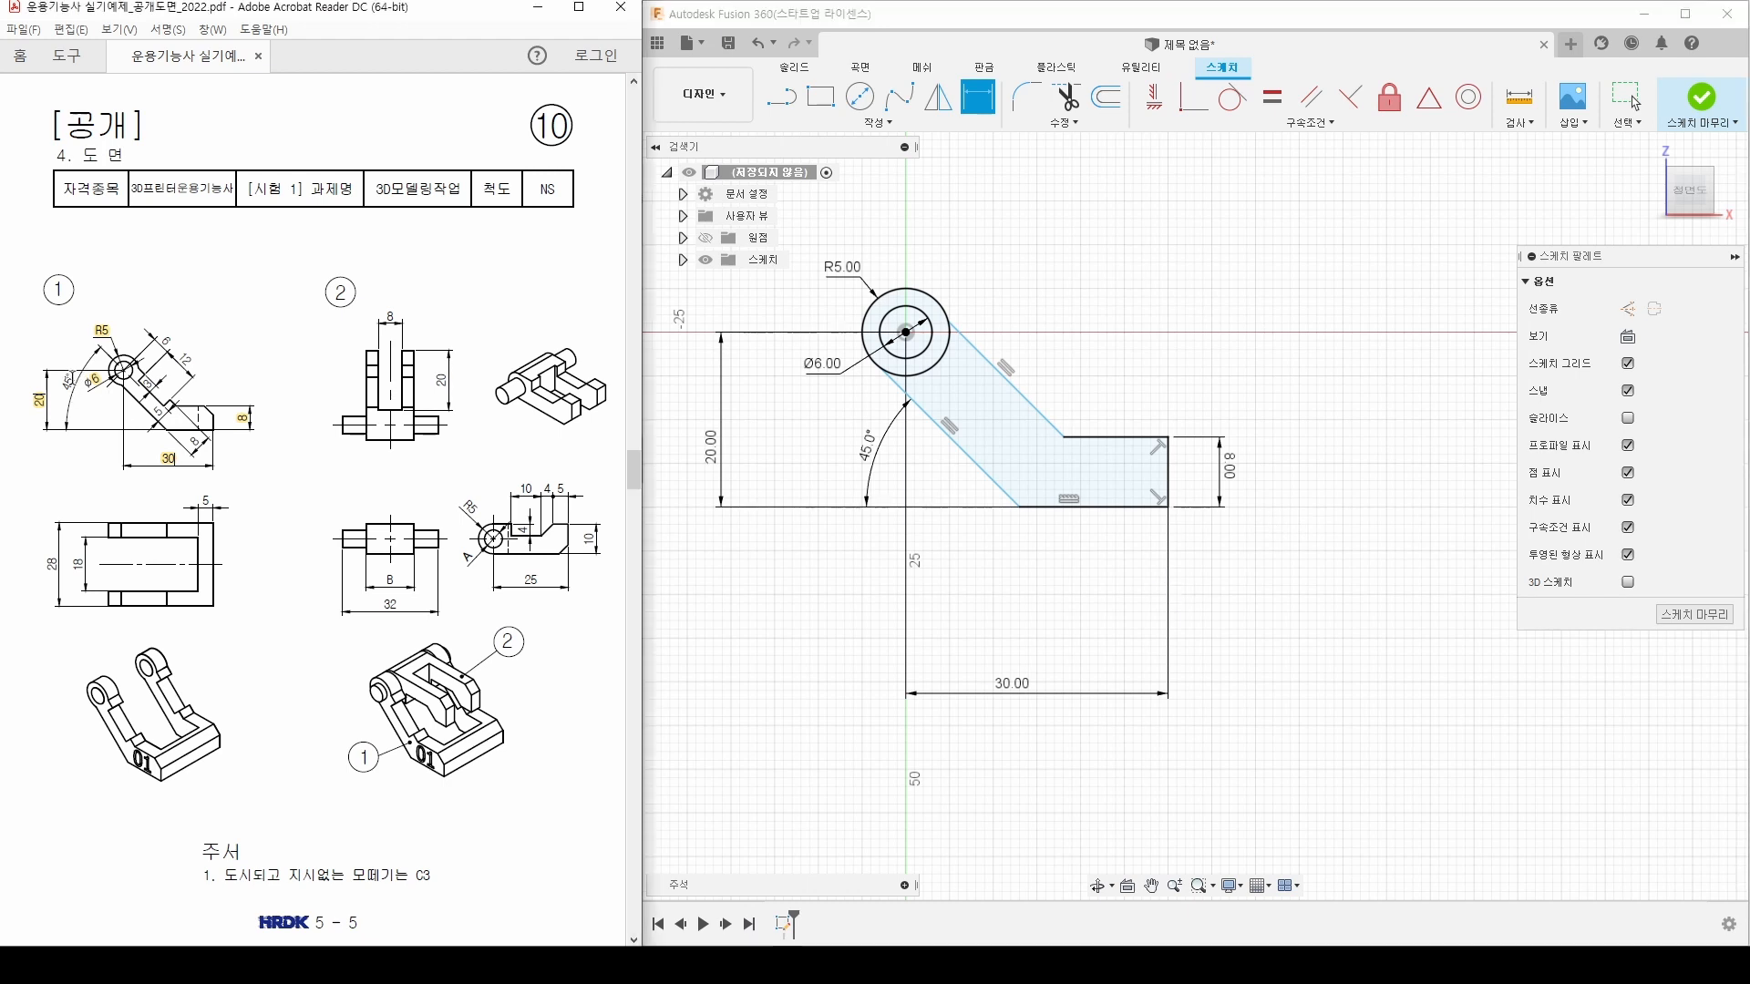
drag(64, 389, 66, 387)
click(84, 354)
Step: Highlight the arm's width of 8 in the PDF drawing and dimension the distance between the two slanted edges to 8 mm
drag(190, 443, 192, 444)
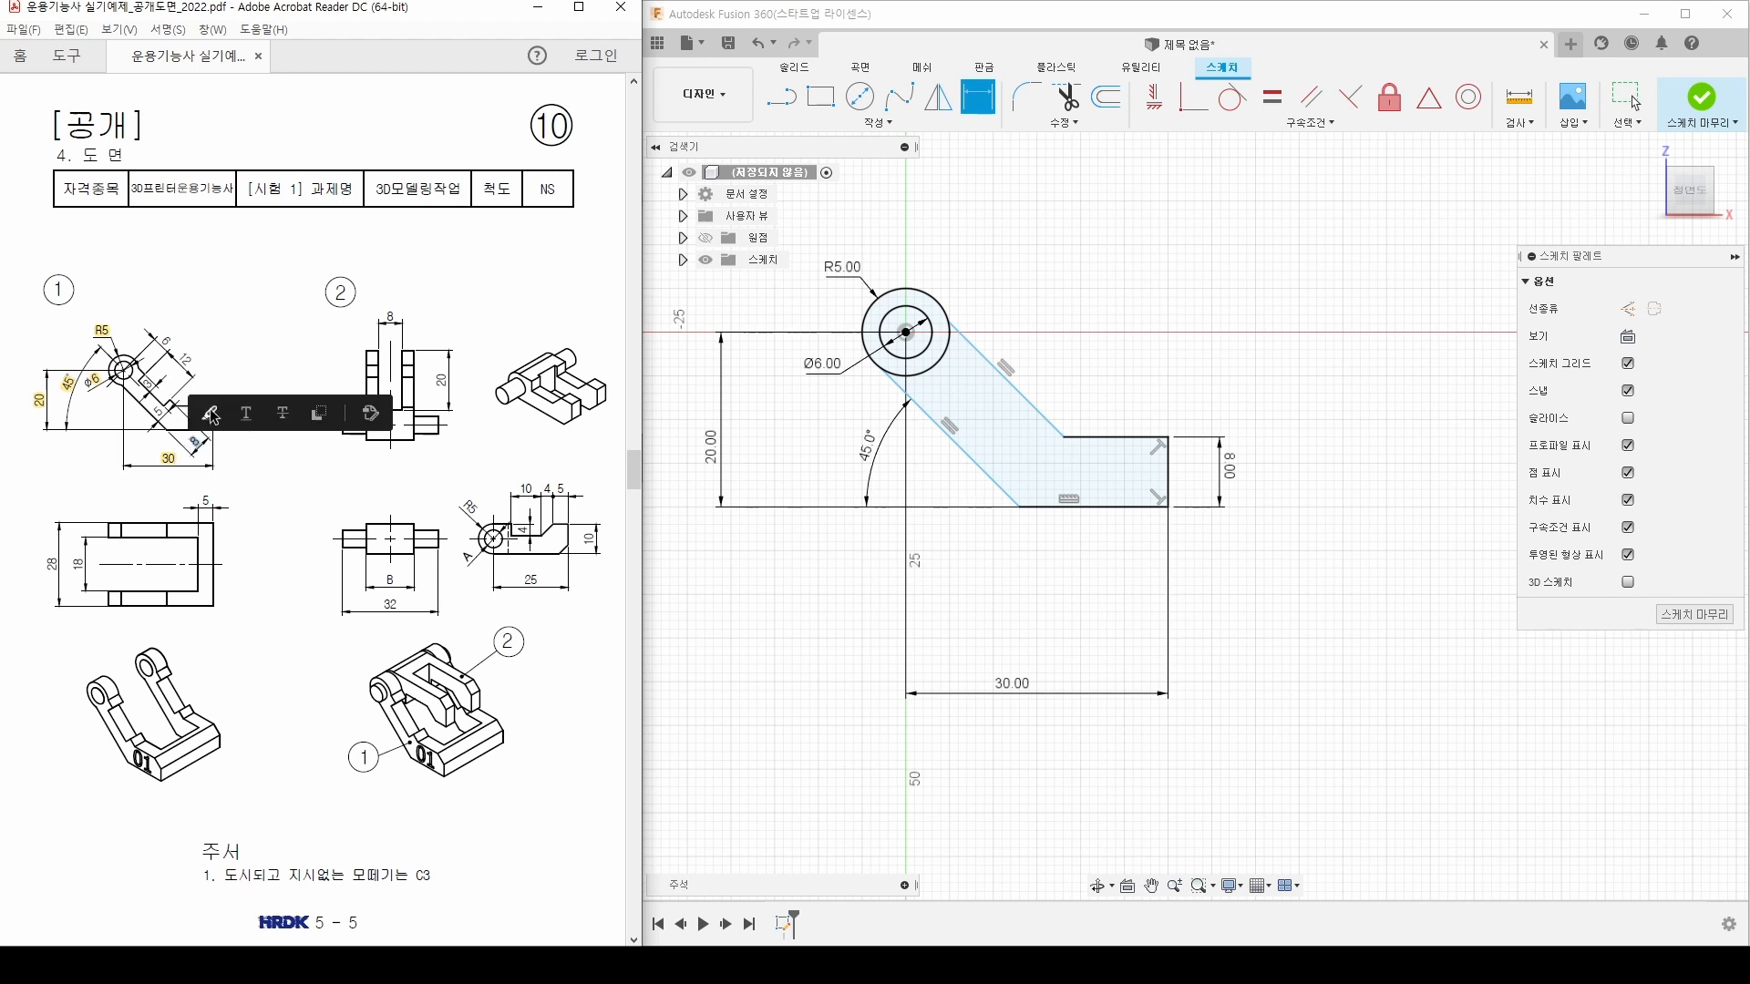
click(210, 415)
click(948, 438)
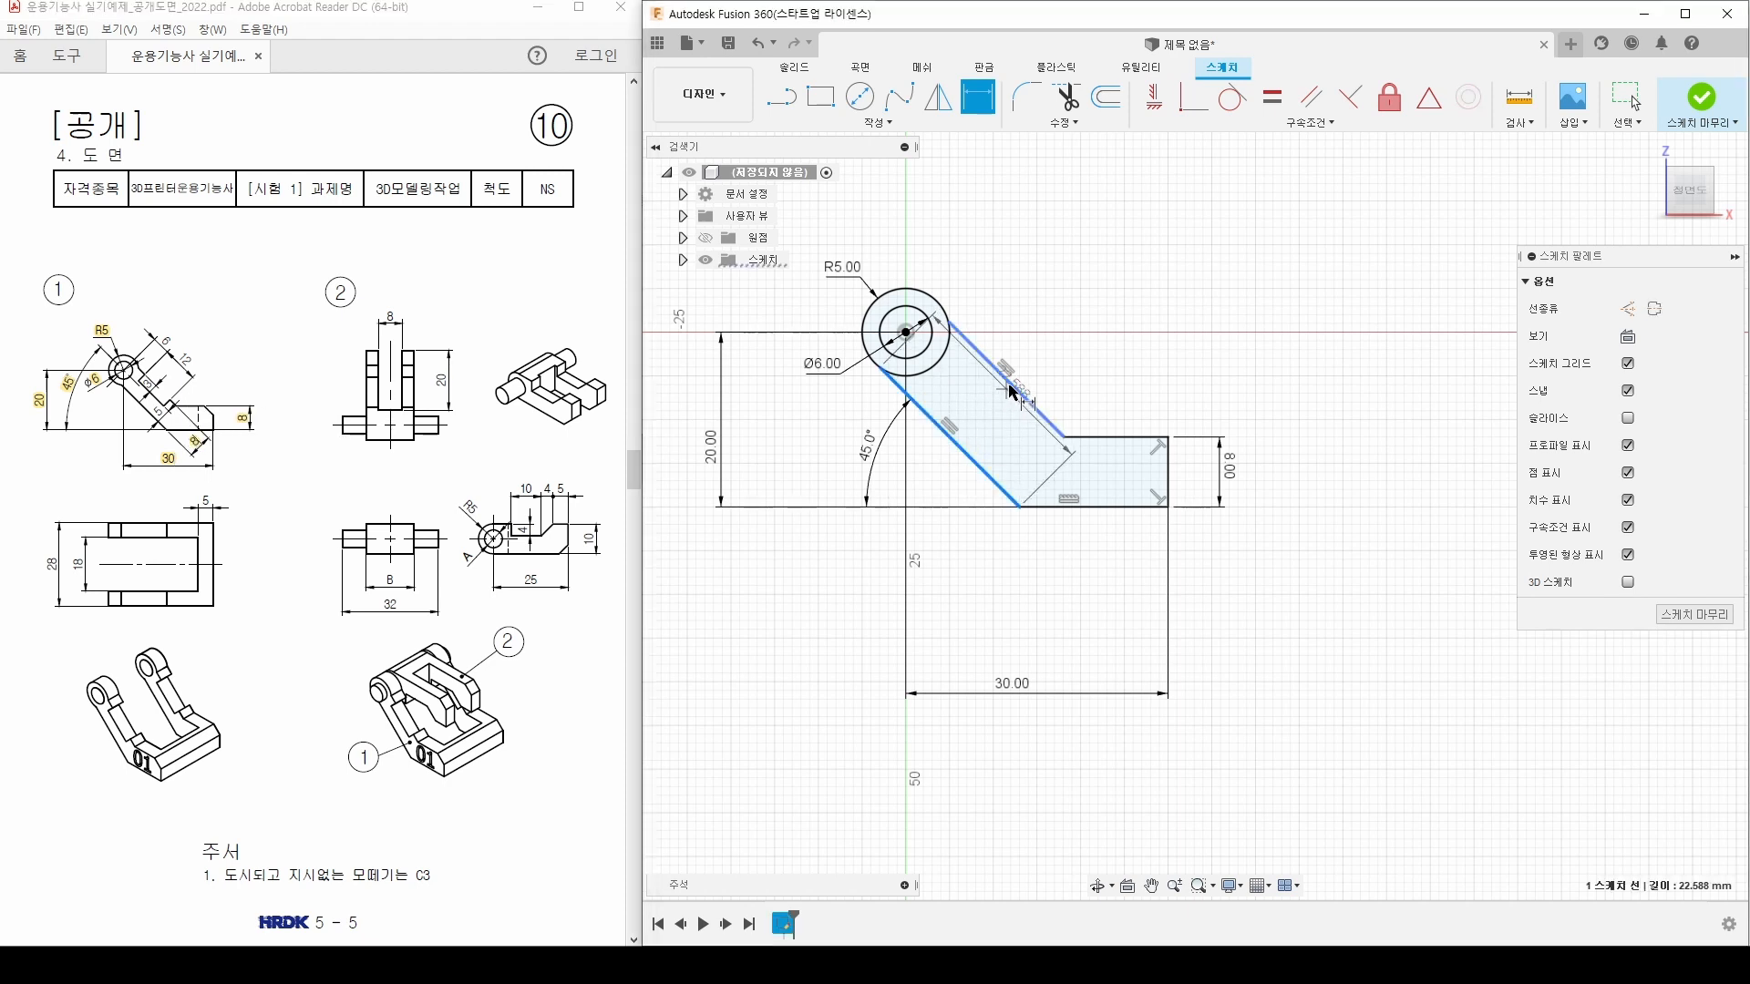
click(1048, 423)
click(1130, 558)
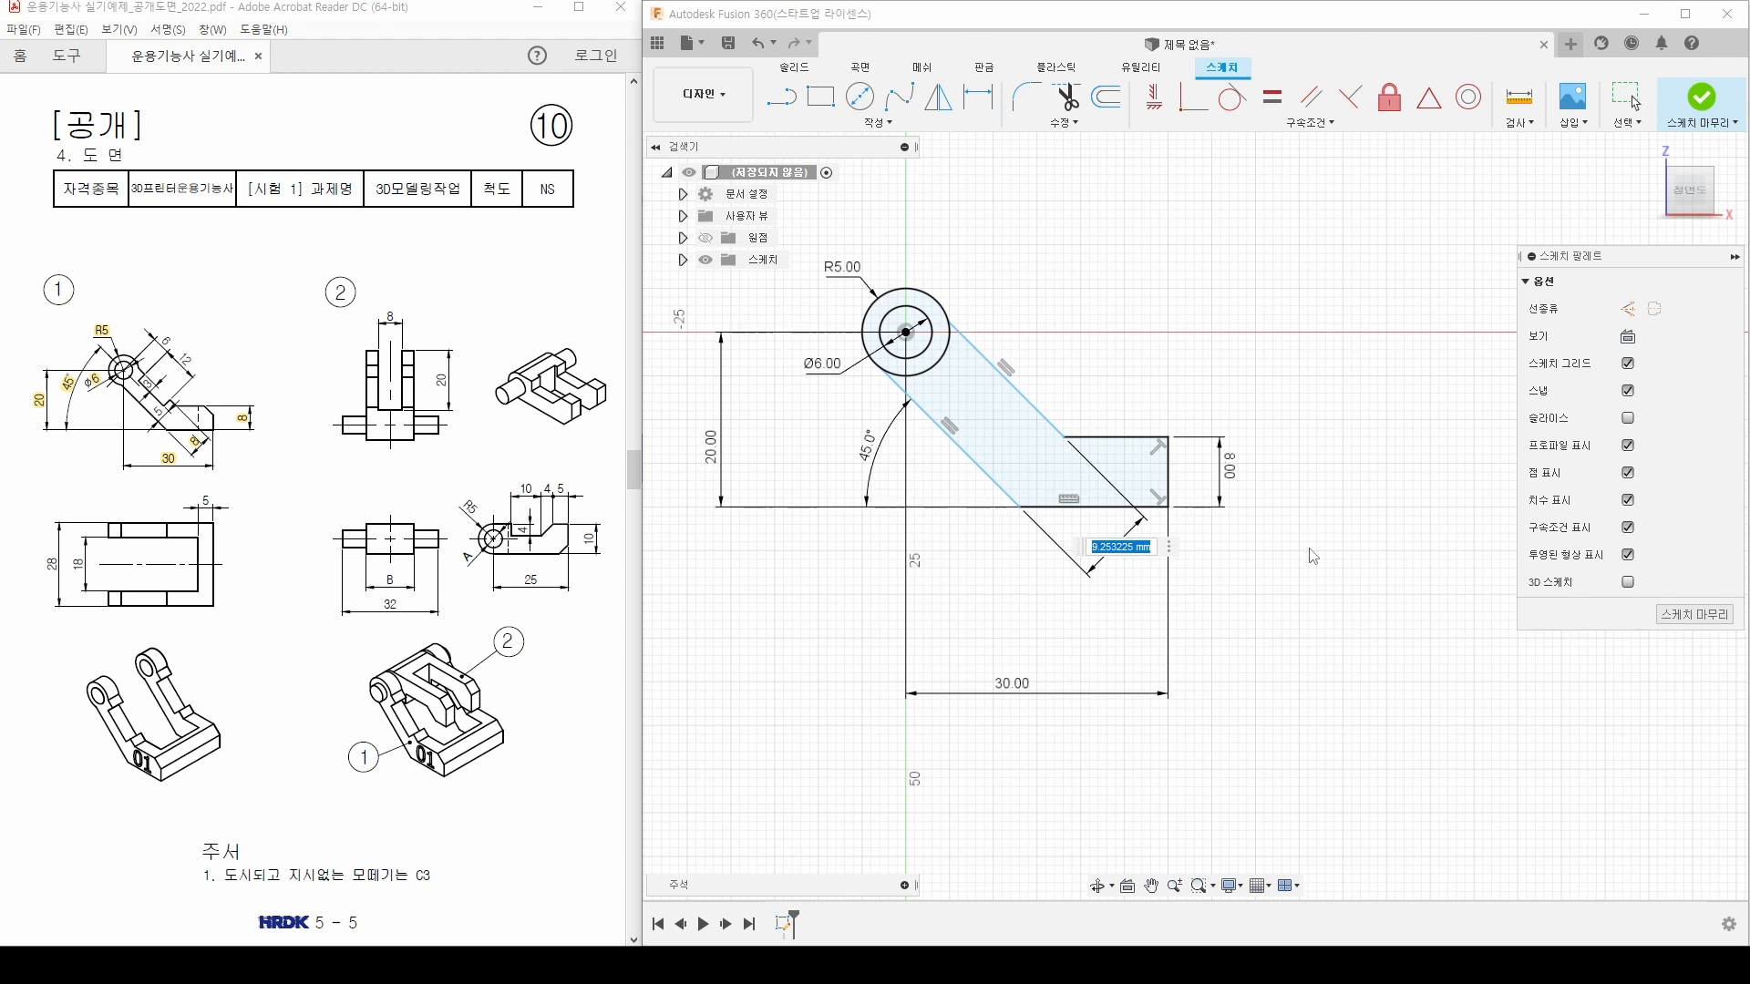
text(8)
key(Return)
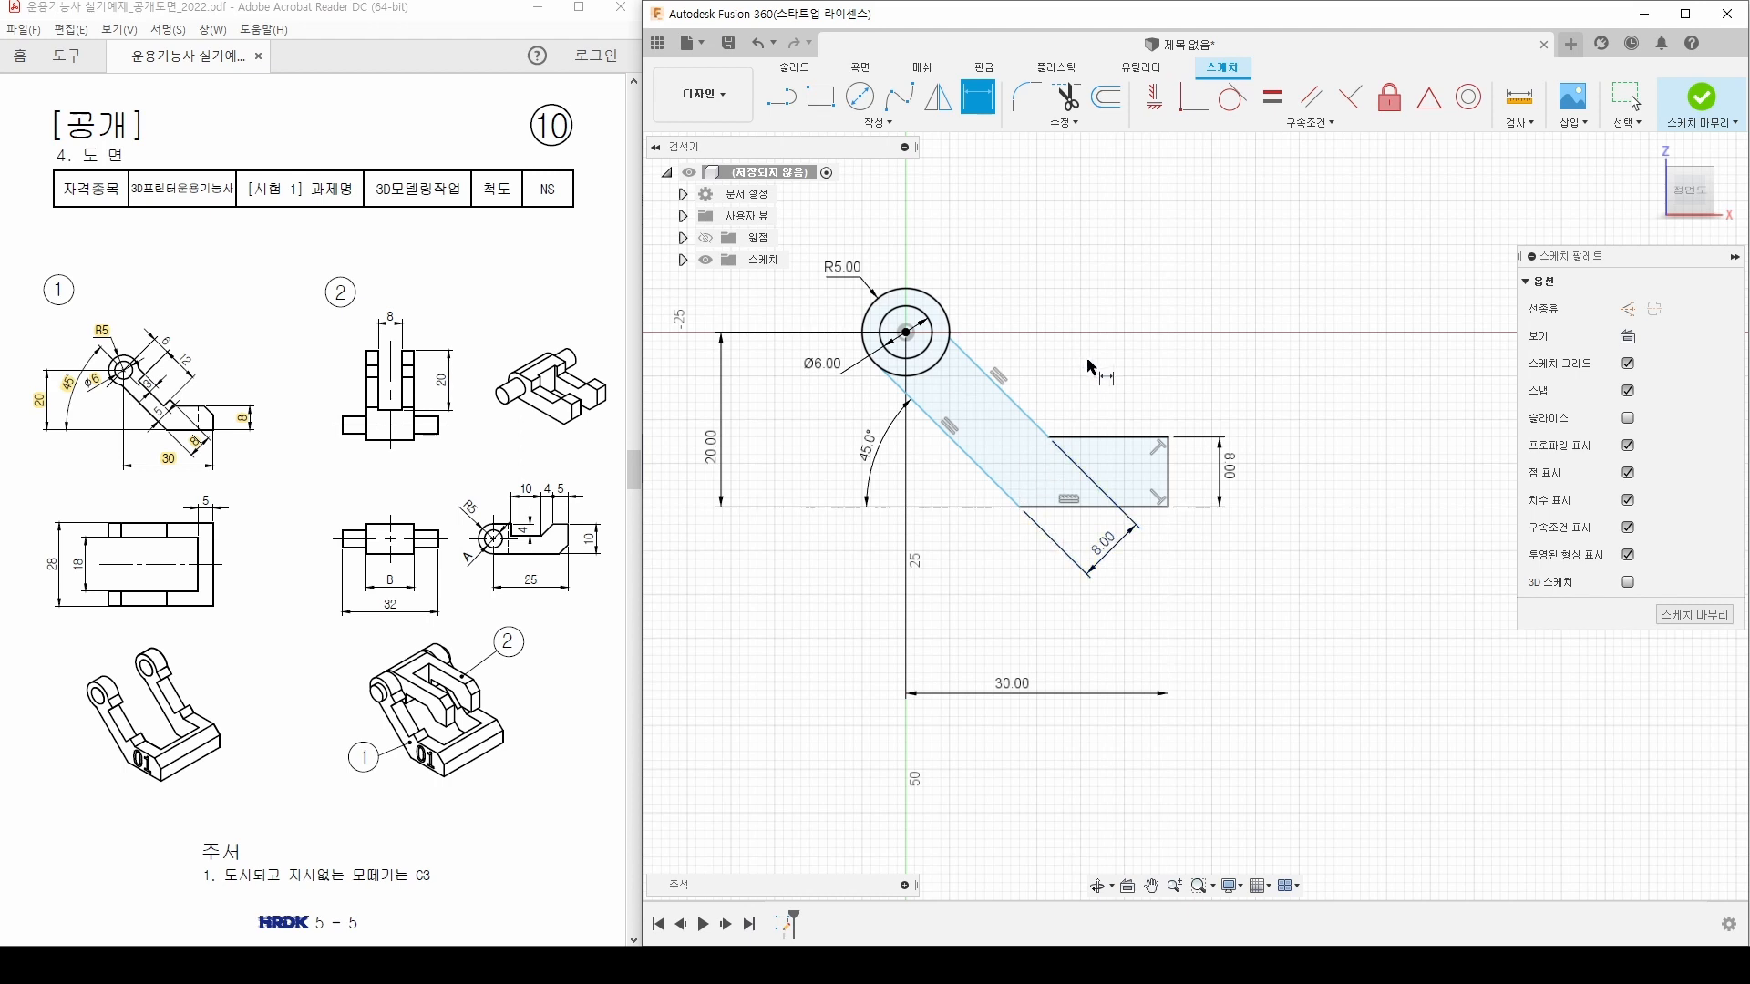
key(Escape)
Step: Check the arm's remaining freedom of movement by shifting its upper slanted edge slightly
middle_drag(1090, 366, 1152, 375)
click(1090, 421)
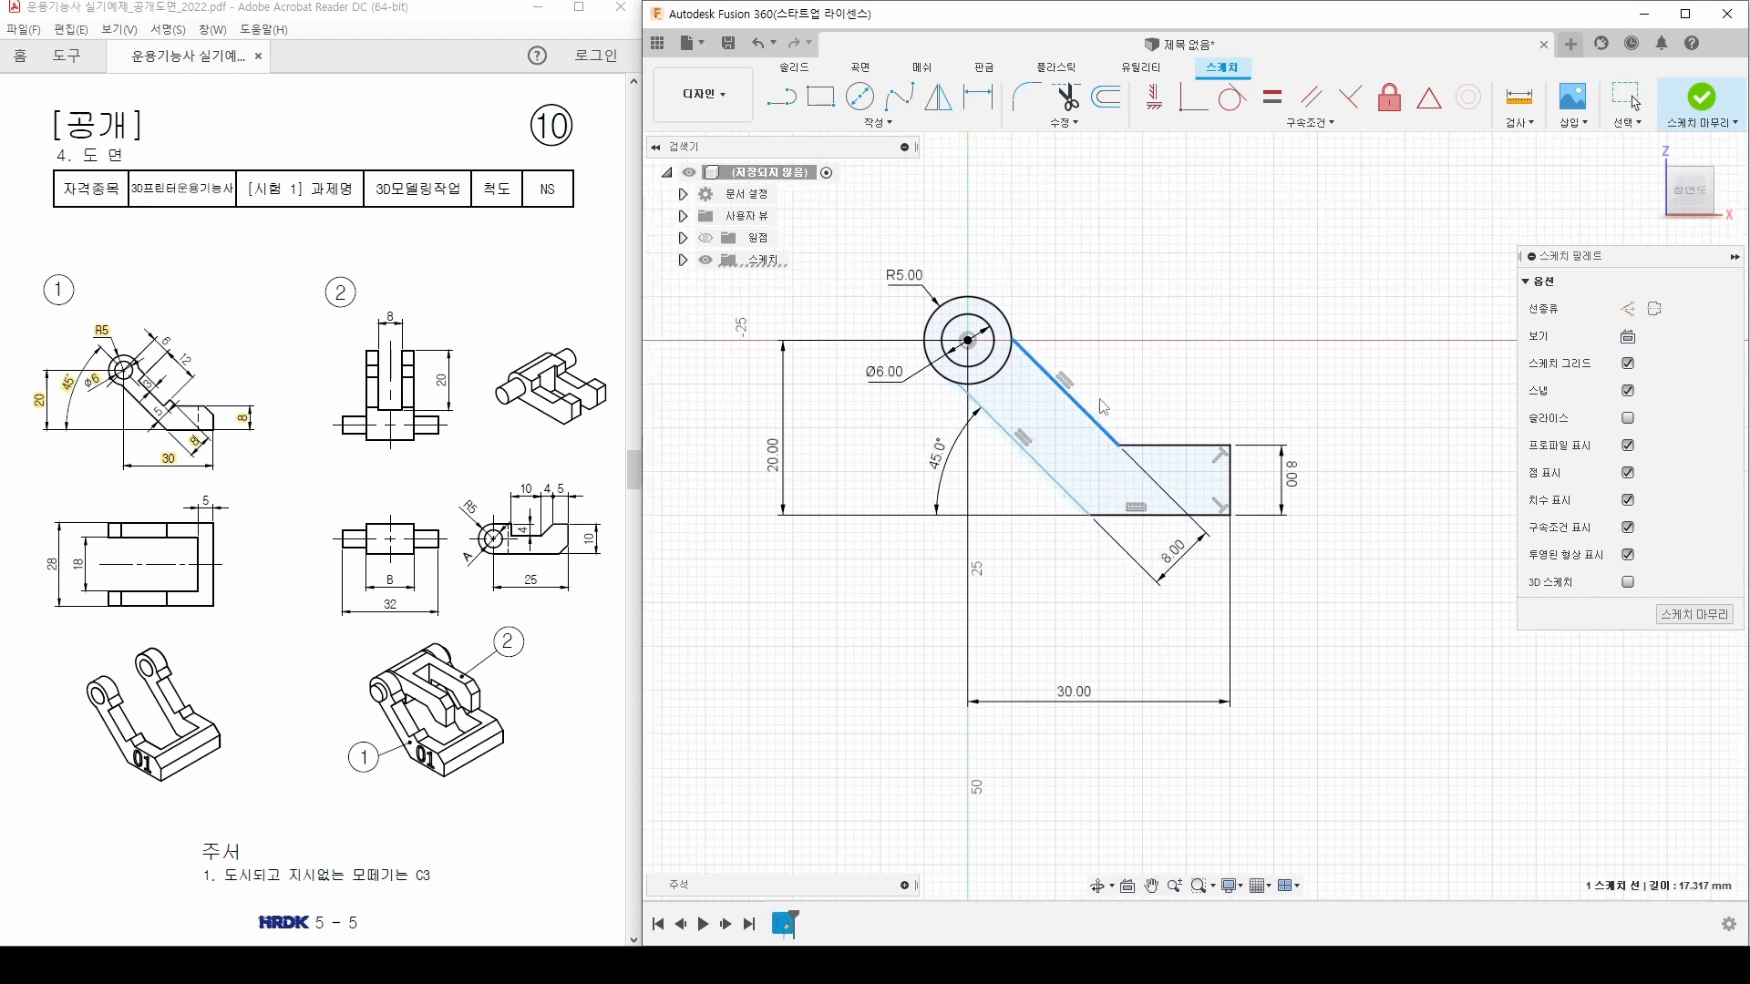
drag(1103, 406, 1108, 400)
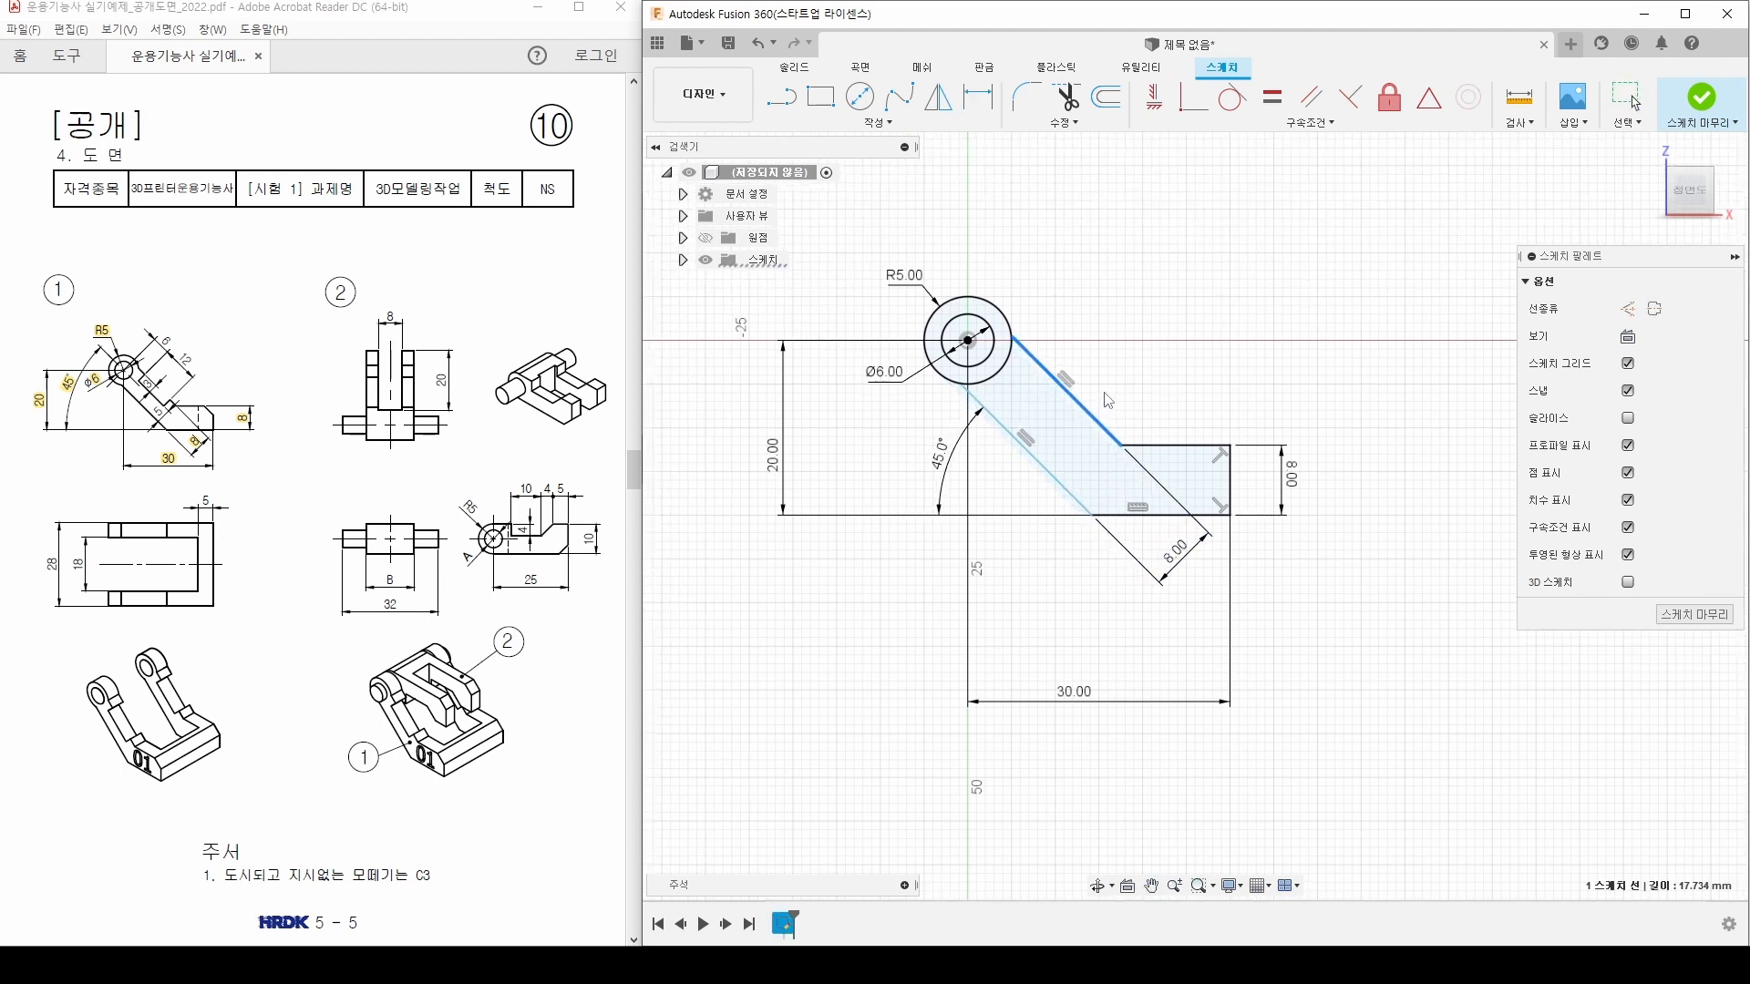
click(1161, 385)
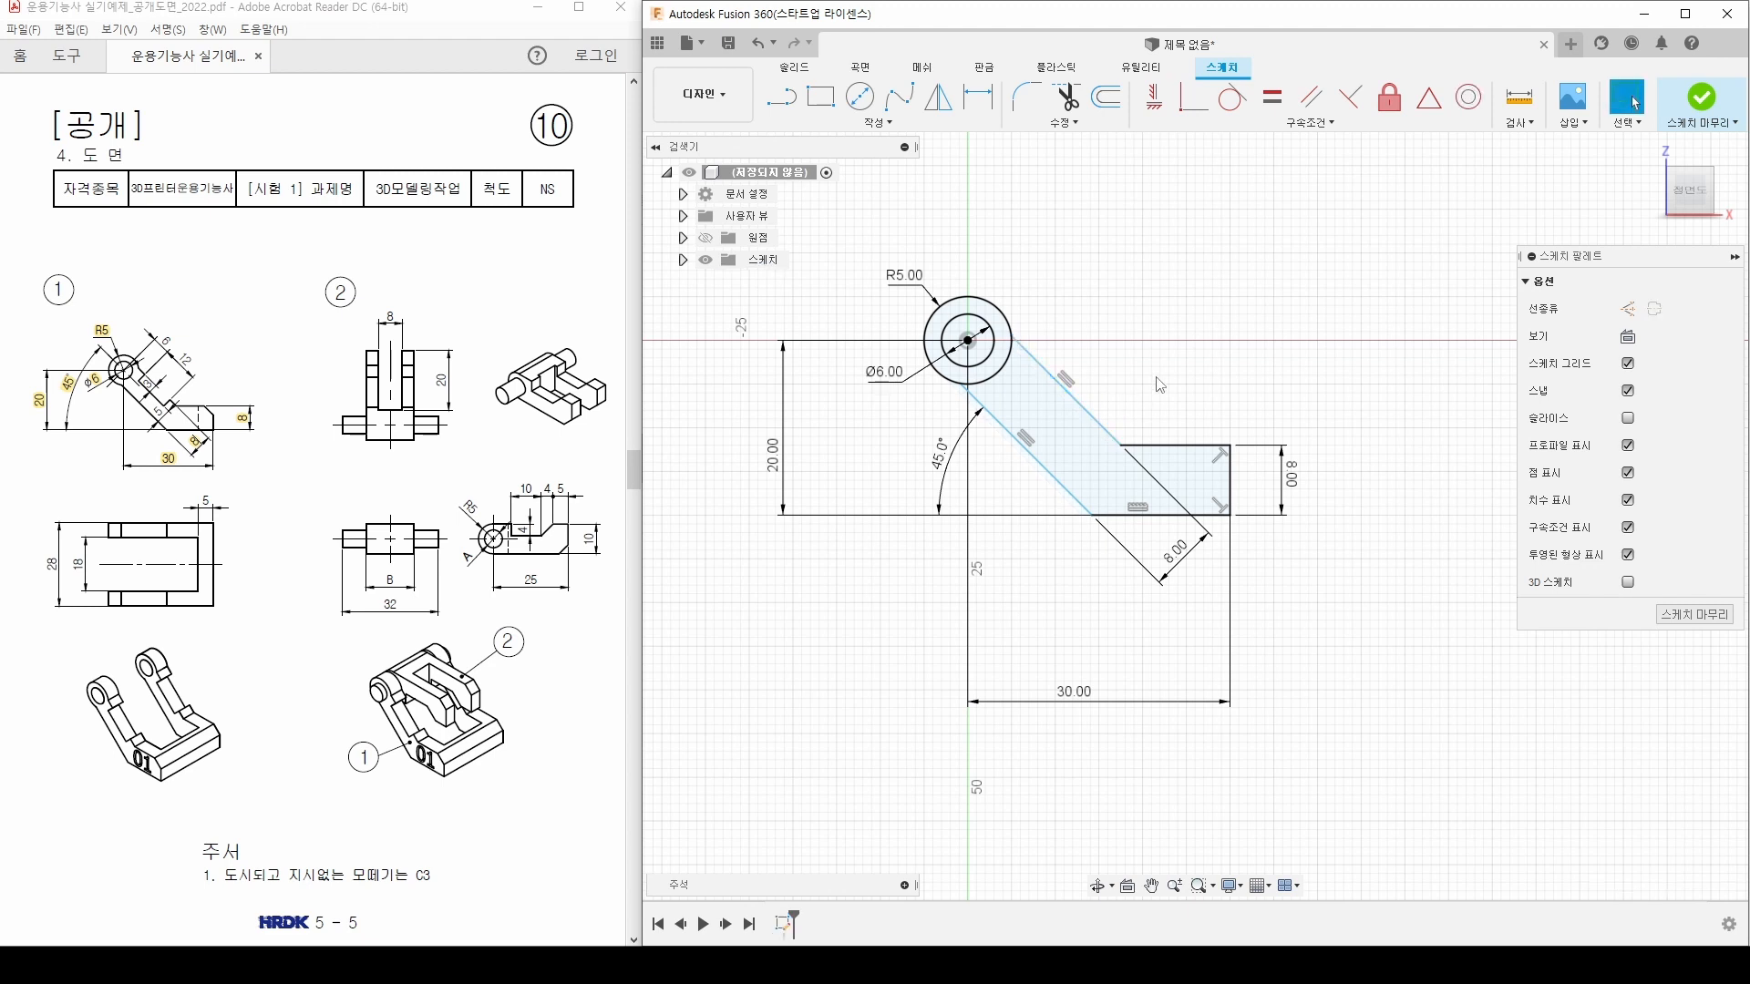
Step: Set the distance from the arm's lower slanted edge to the circle center to 4 mm
key(d)
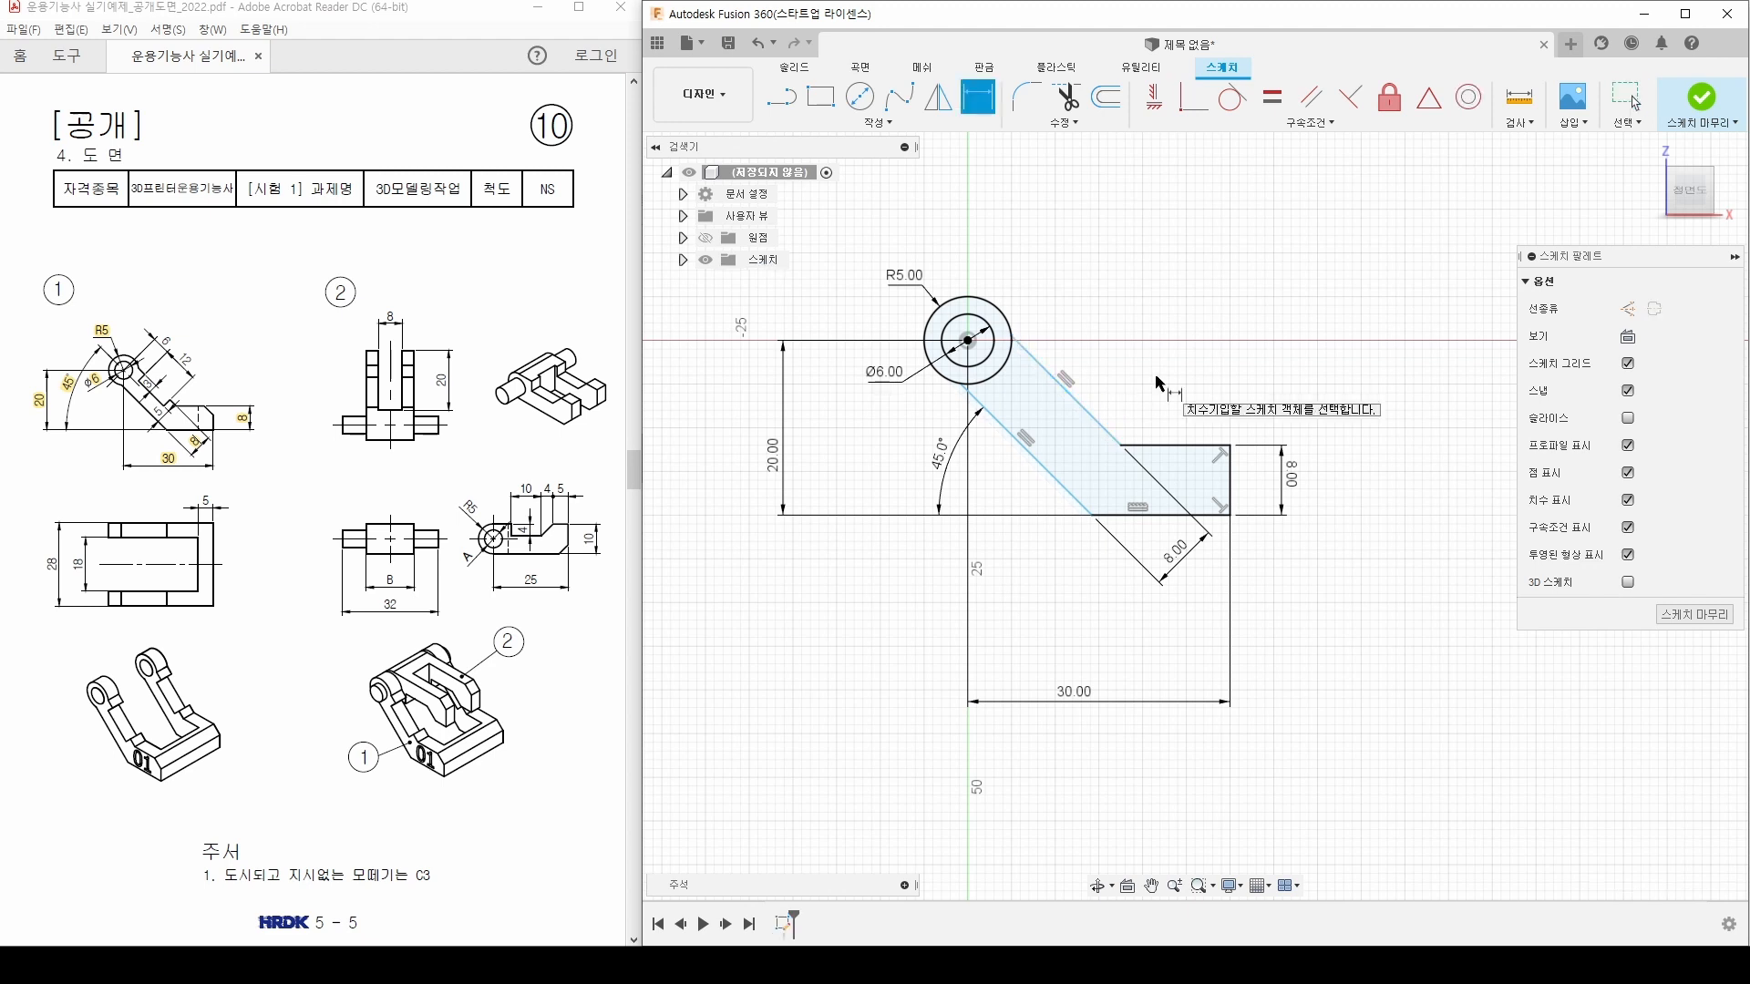
click(1030, 453)
click(968, 341)
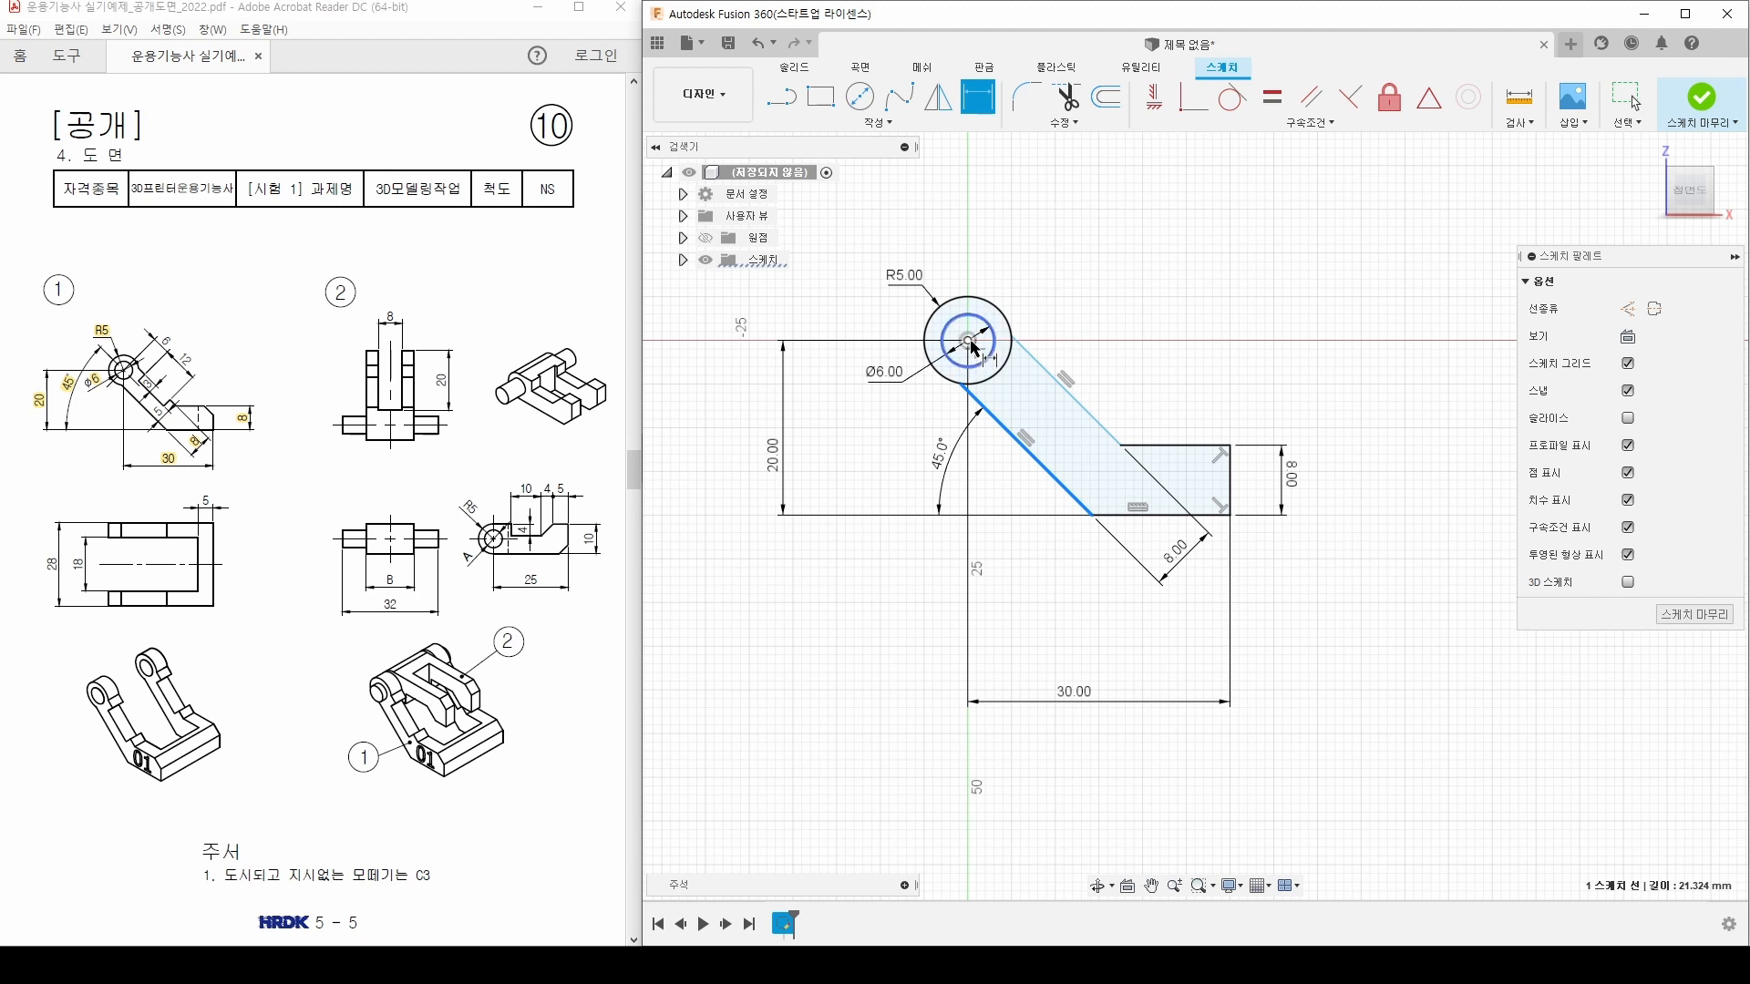
click(968, 341)
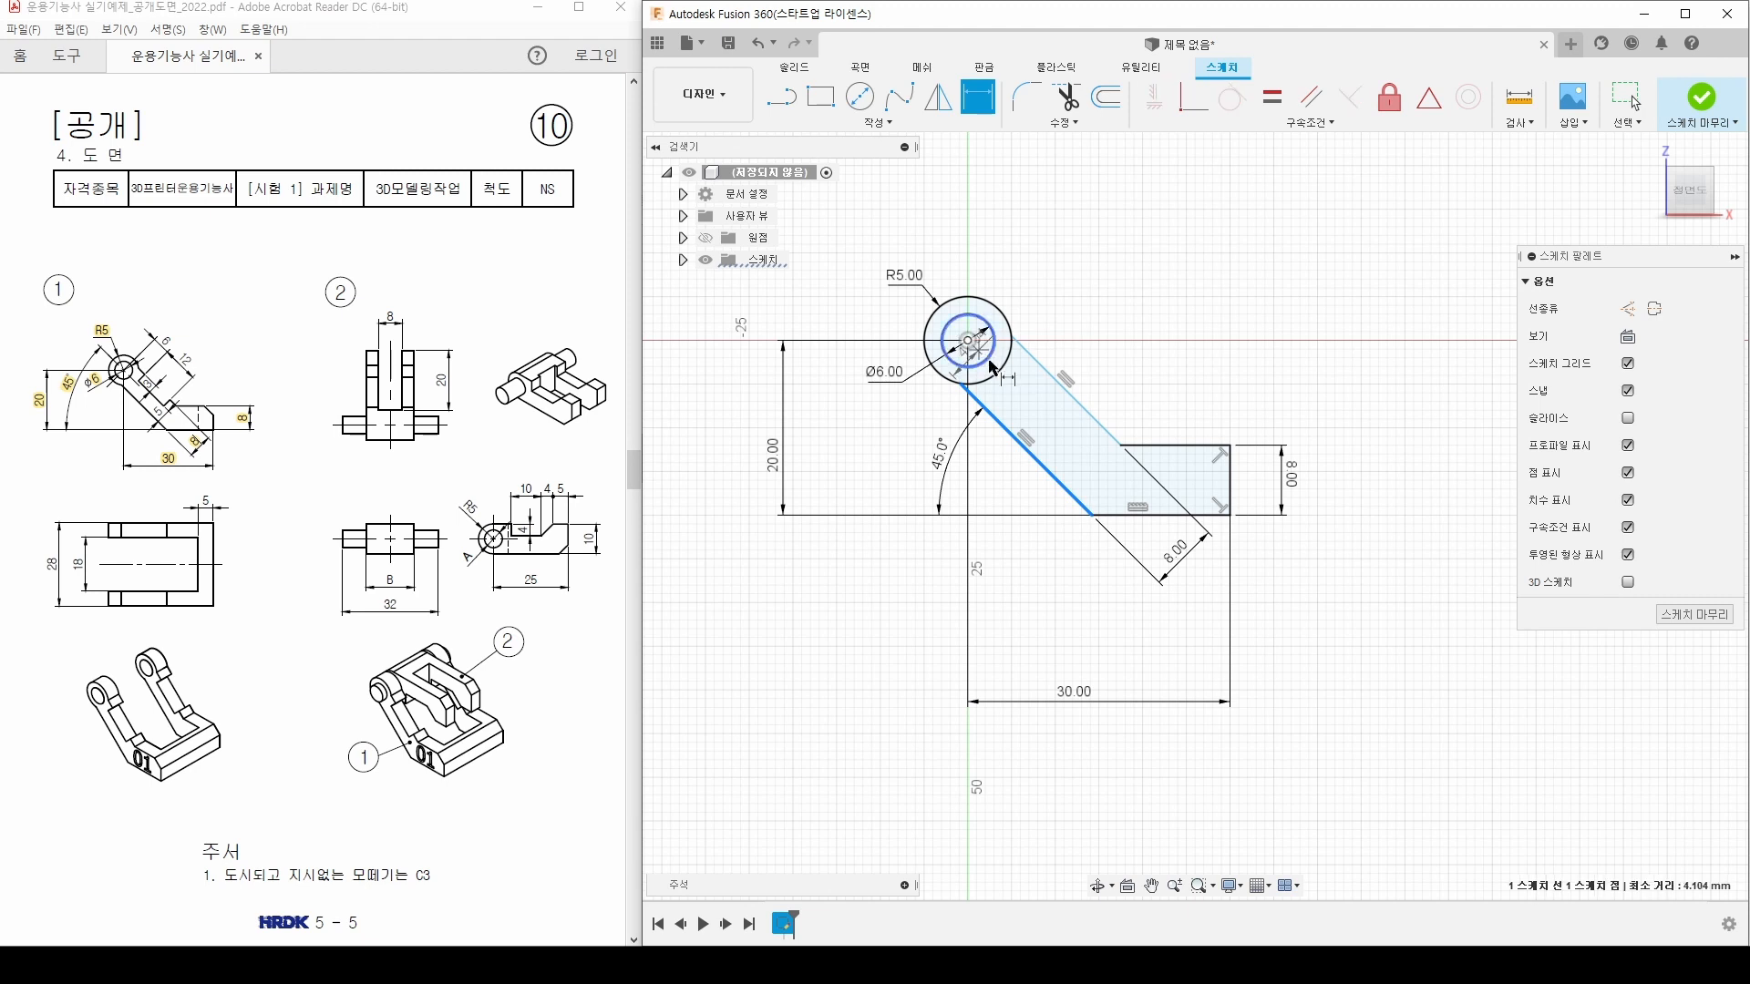
click(1152, 547)
text(4)
key(Return)
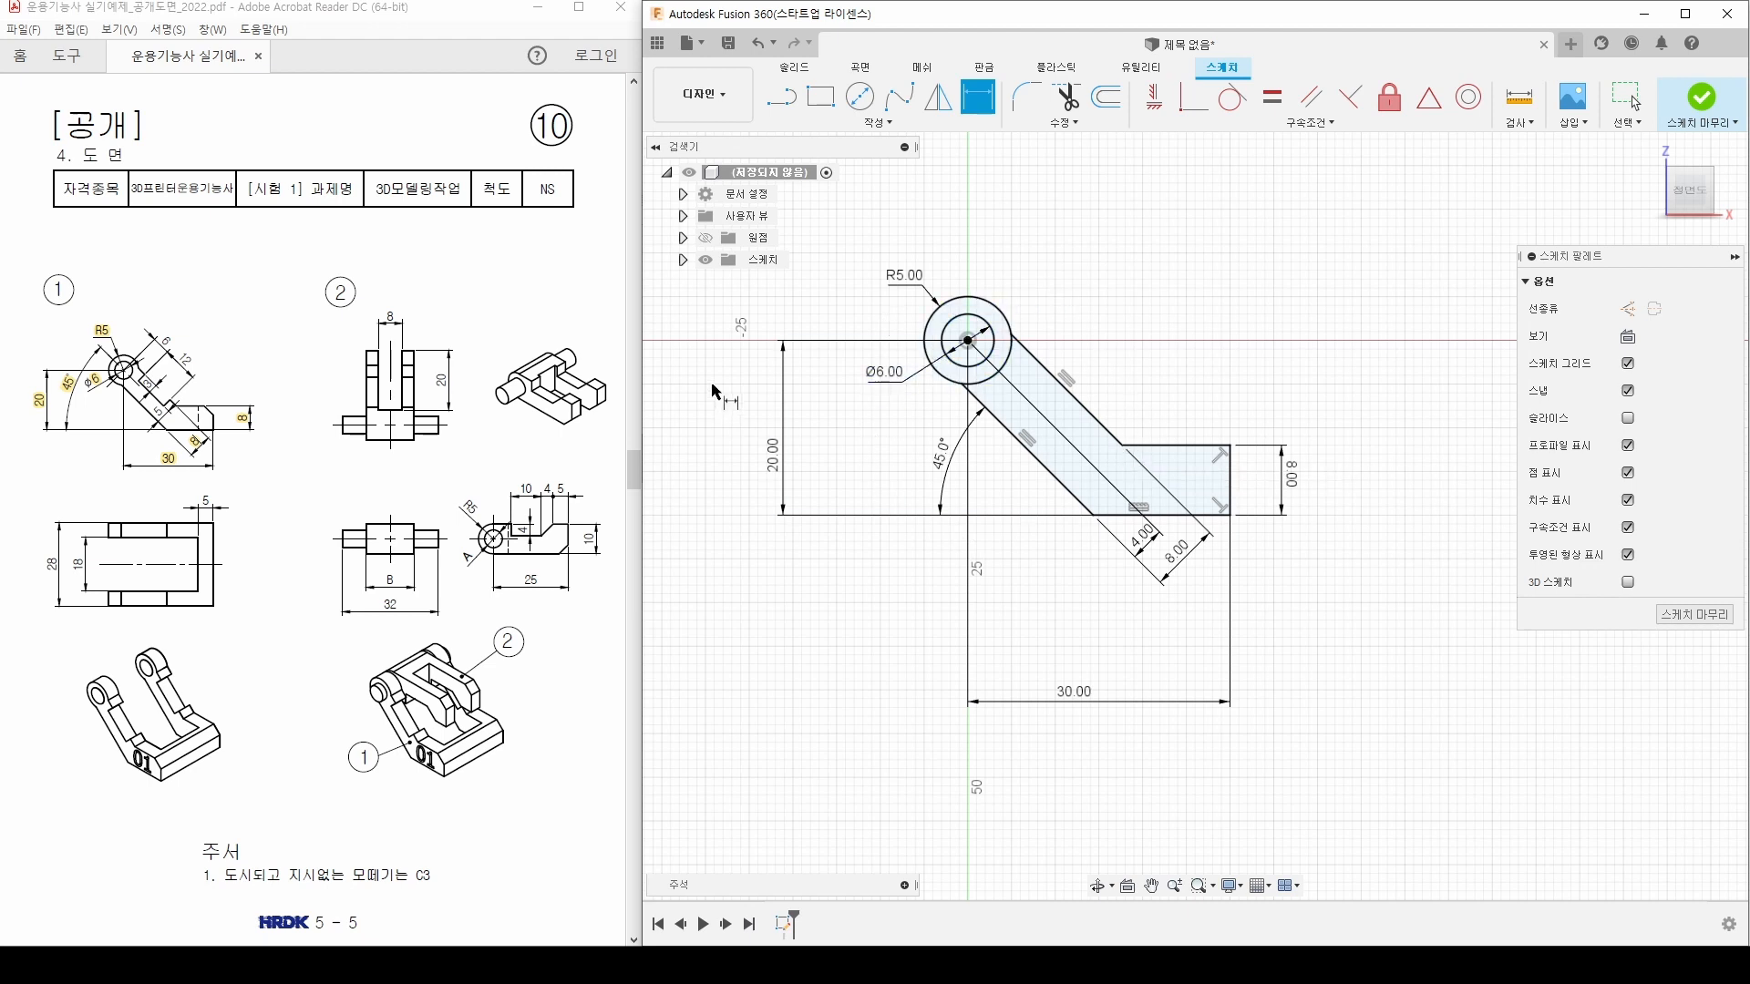
Step: Trim away the part of the outer circle that lies inside the arm
click(1067, 96)
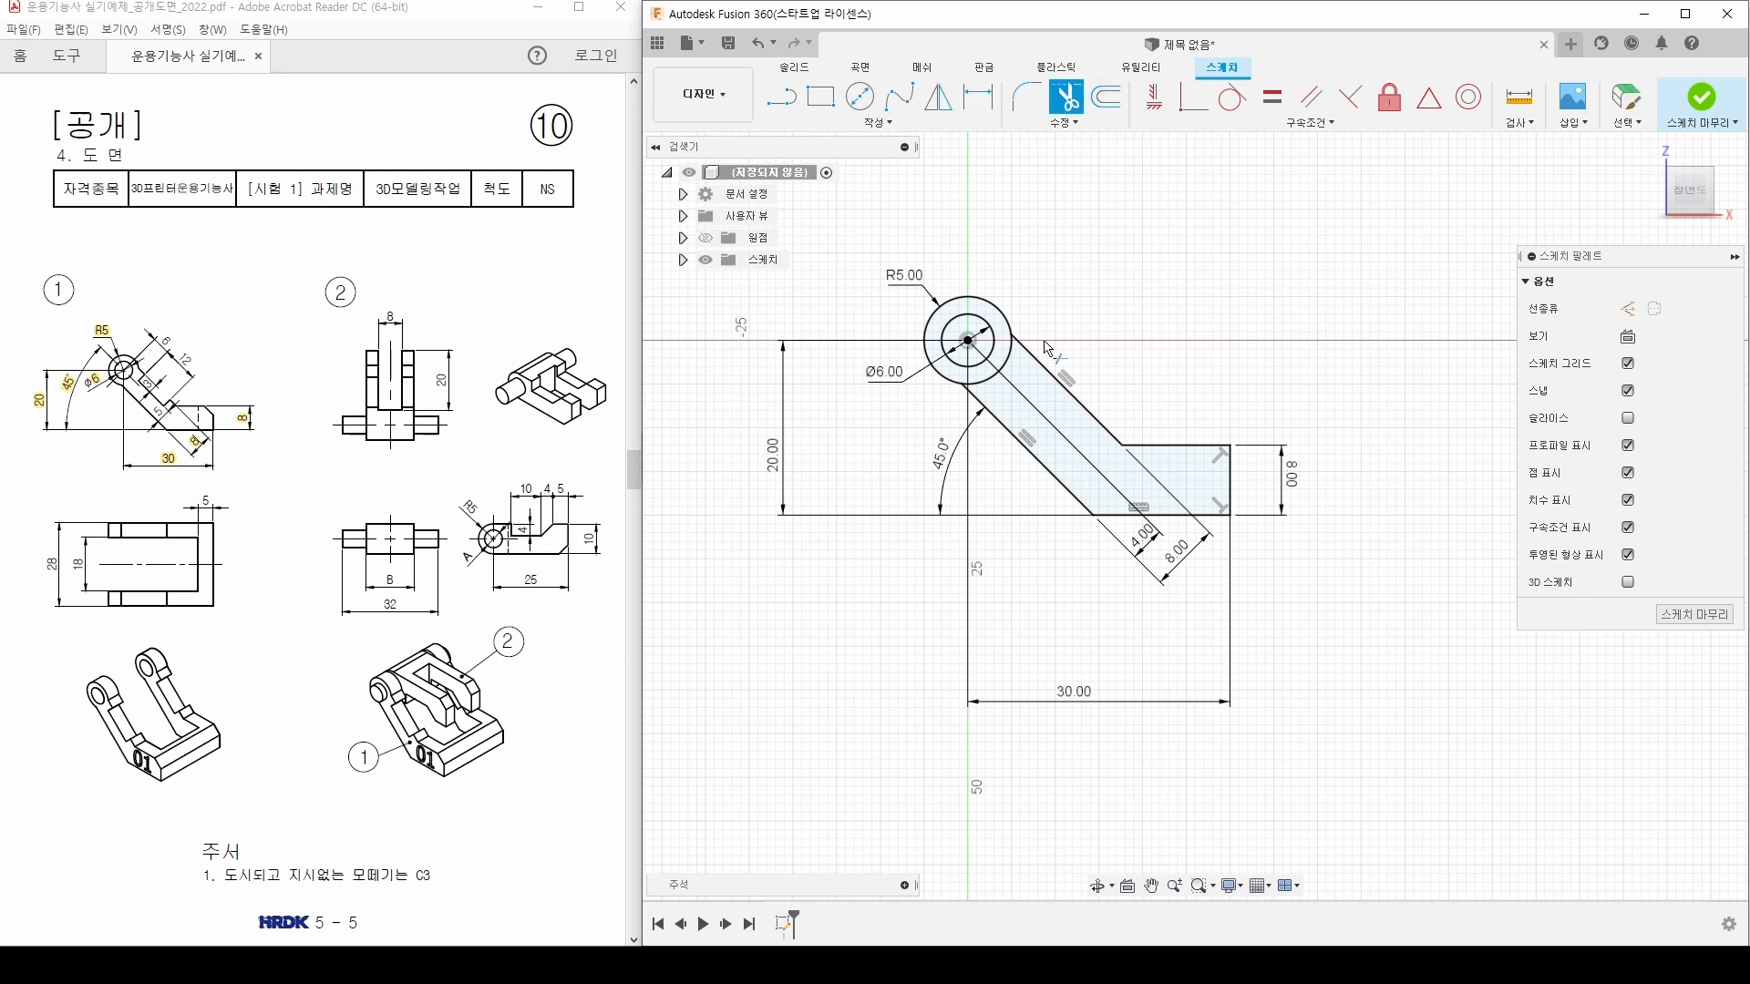
click(1015, 383)
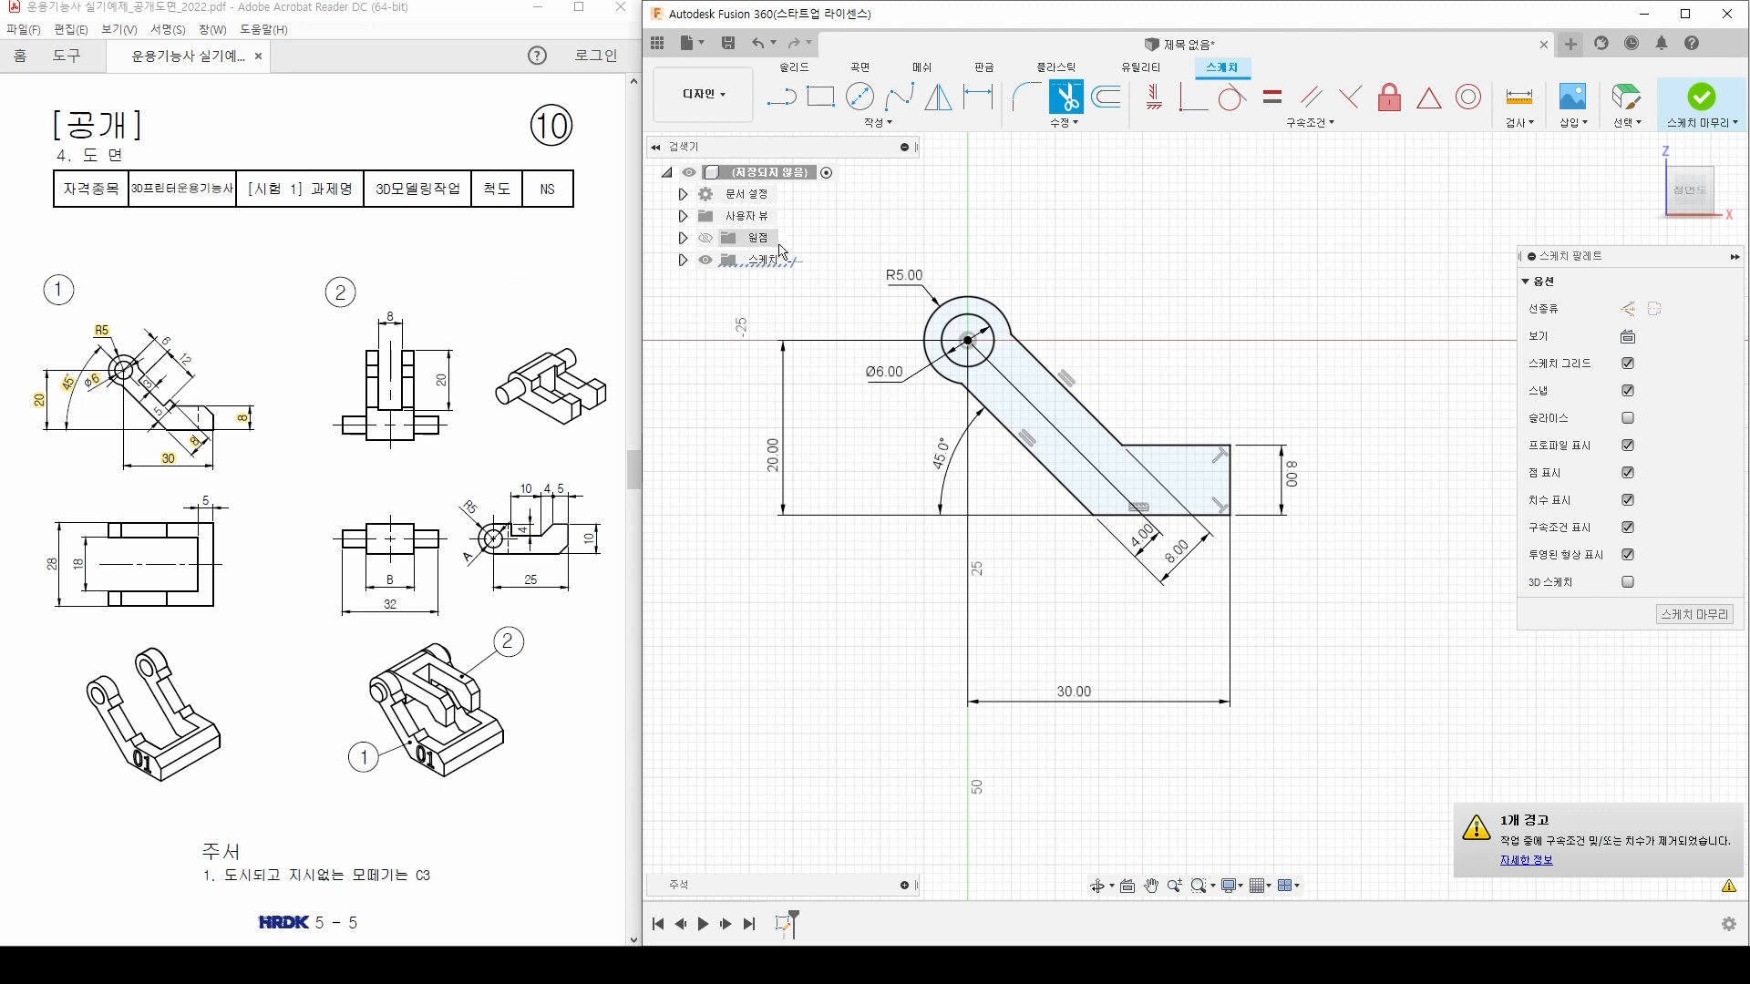
Step: Sketch a three-line open notch about 9.5 mm long and 2.7 mm deep into the arm's upper slanted edge
click(781, 96)
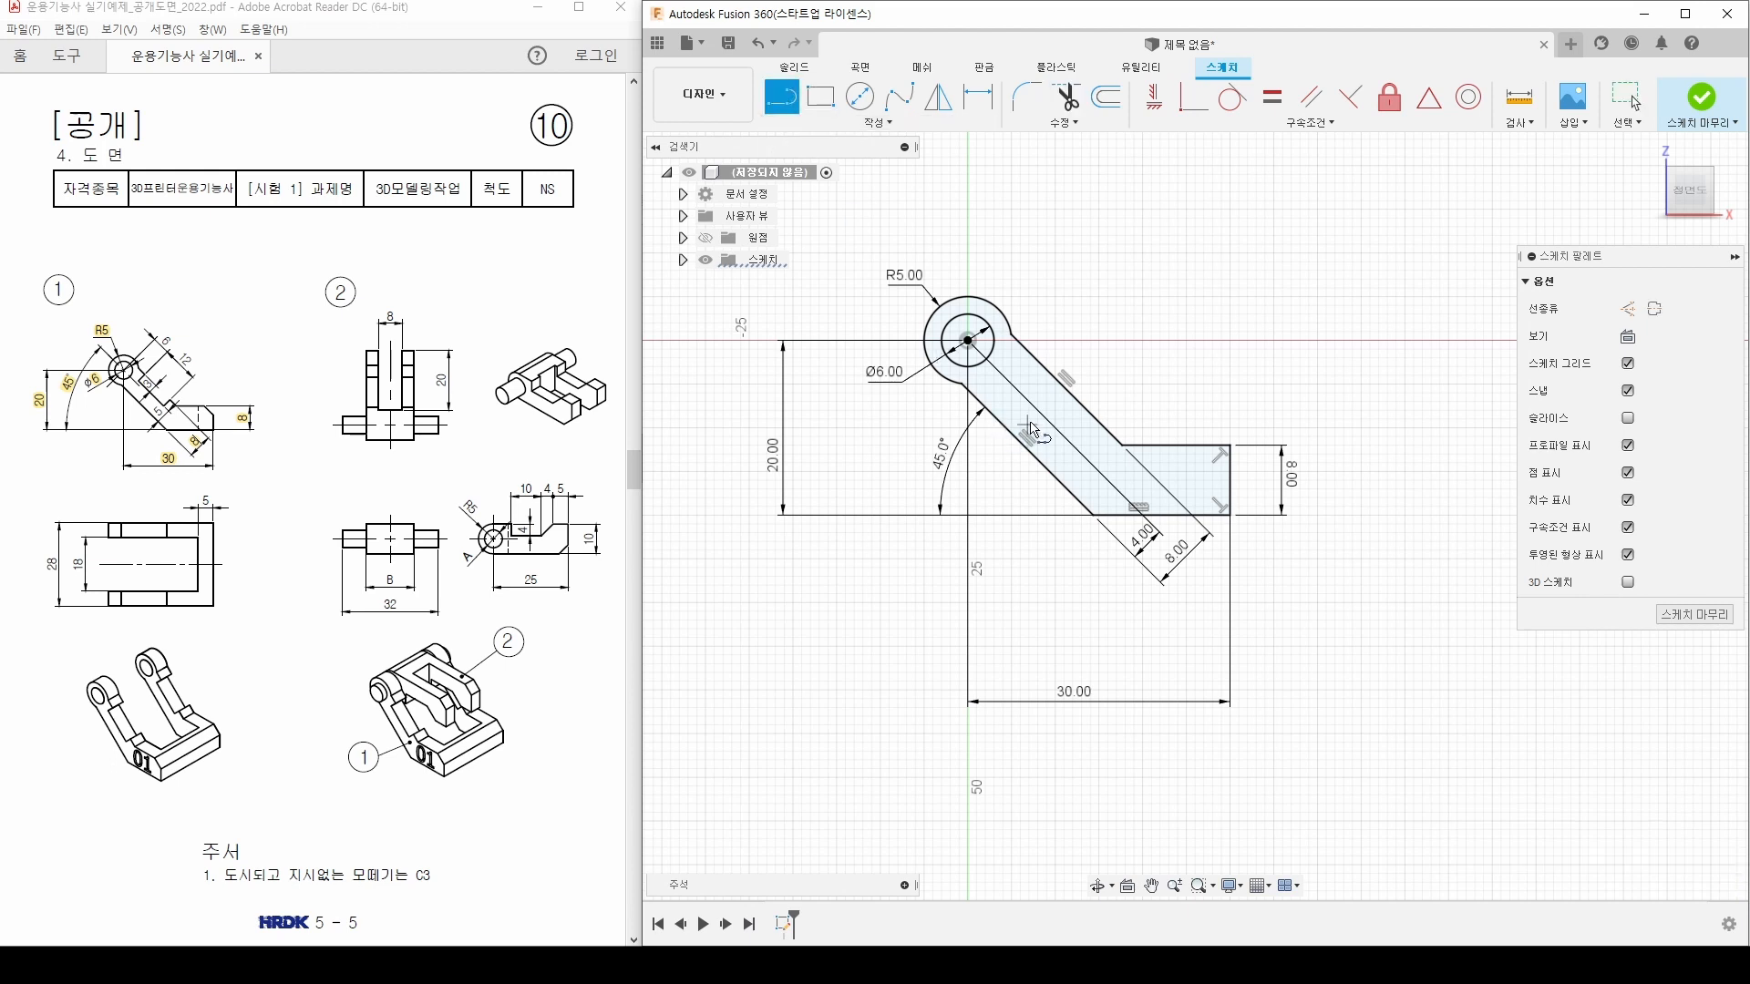
scroll(1055, 395, up, 3)
scroll(1055, 395, up, 2)
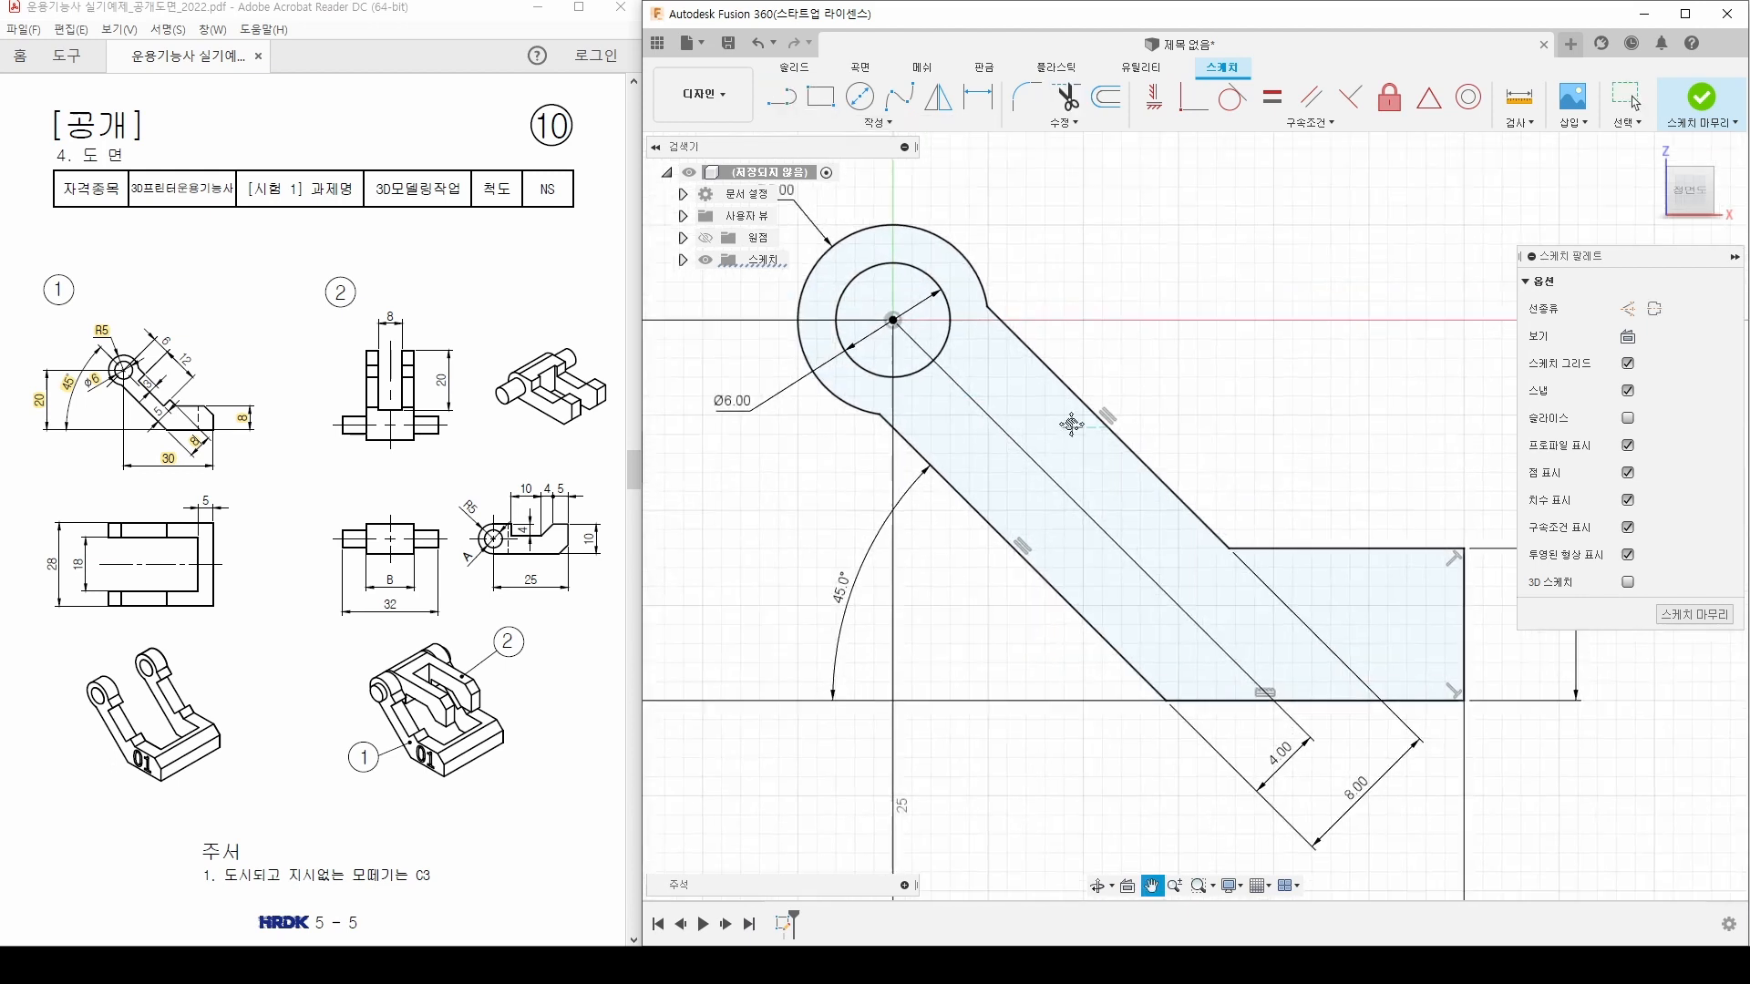
click(1052, 378)
click(1029, 421)
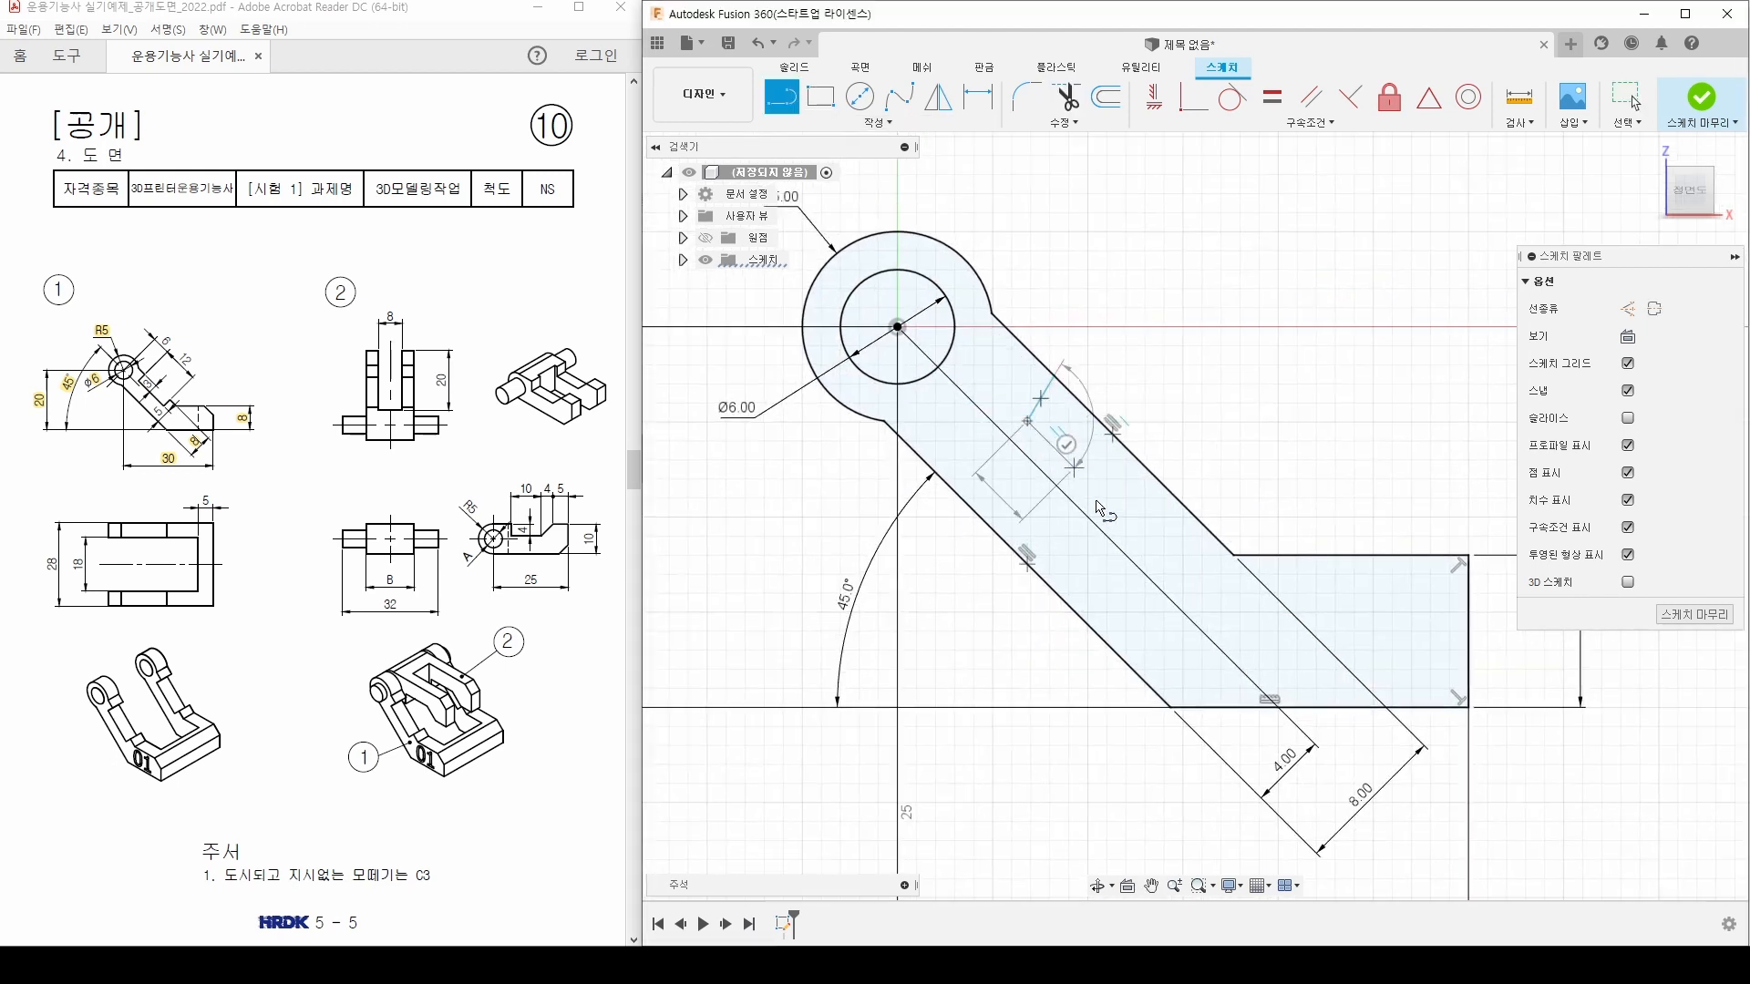
click(1145, 538)
double_click(1194, 516)
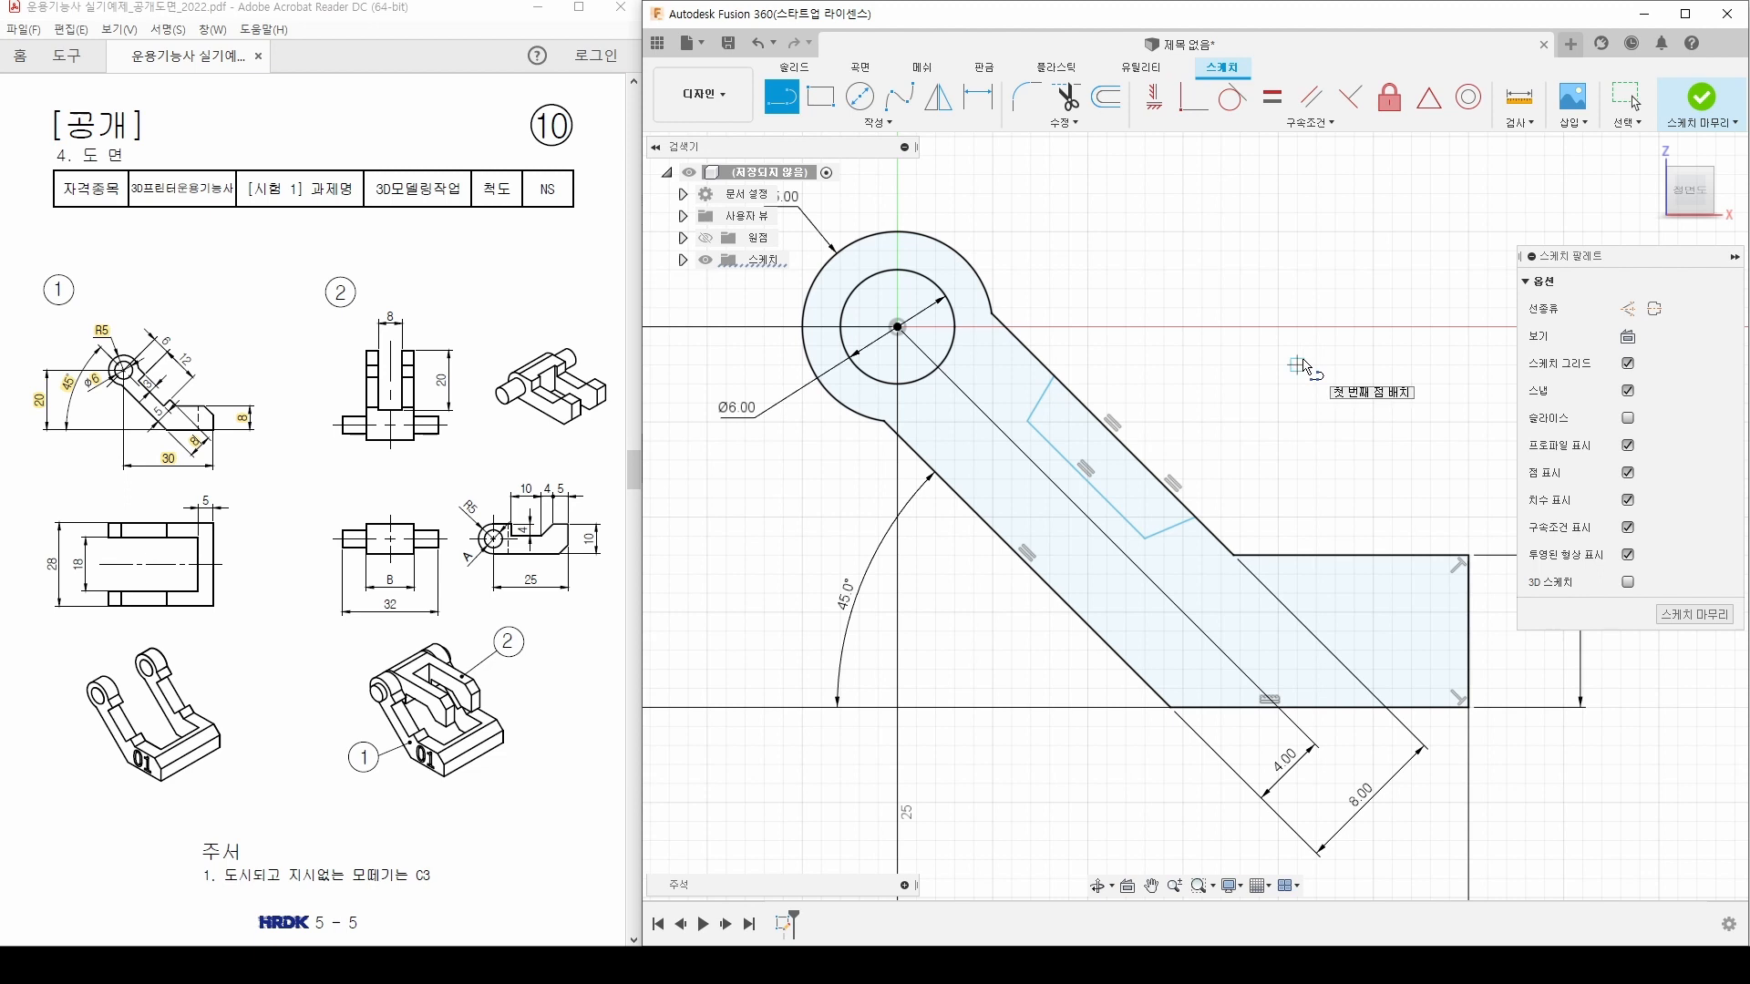
Step: Make the notch's two short sides perpendicular to the arm's slanted direction
click(1352, 111)
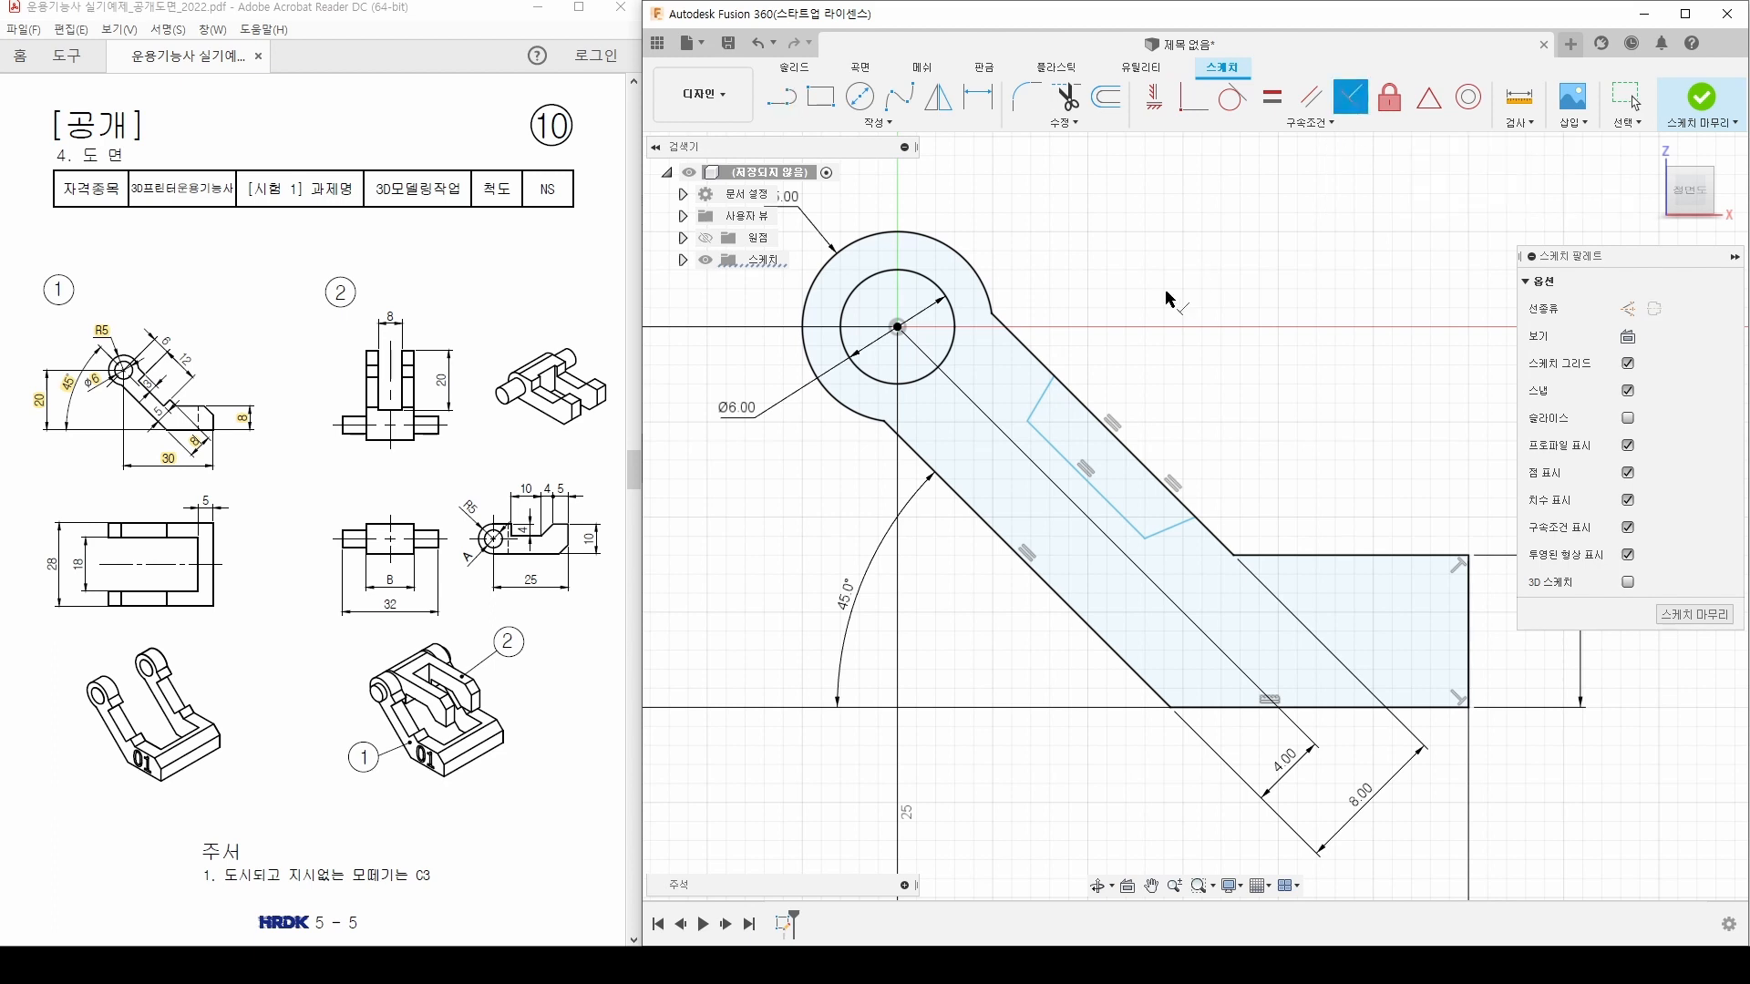
click(1045, 411)
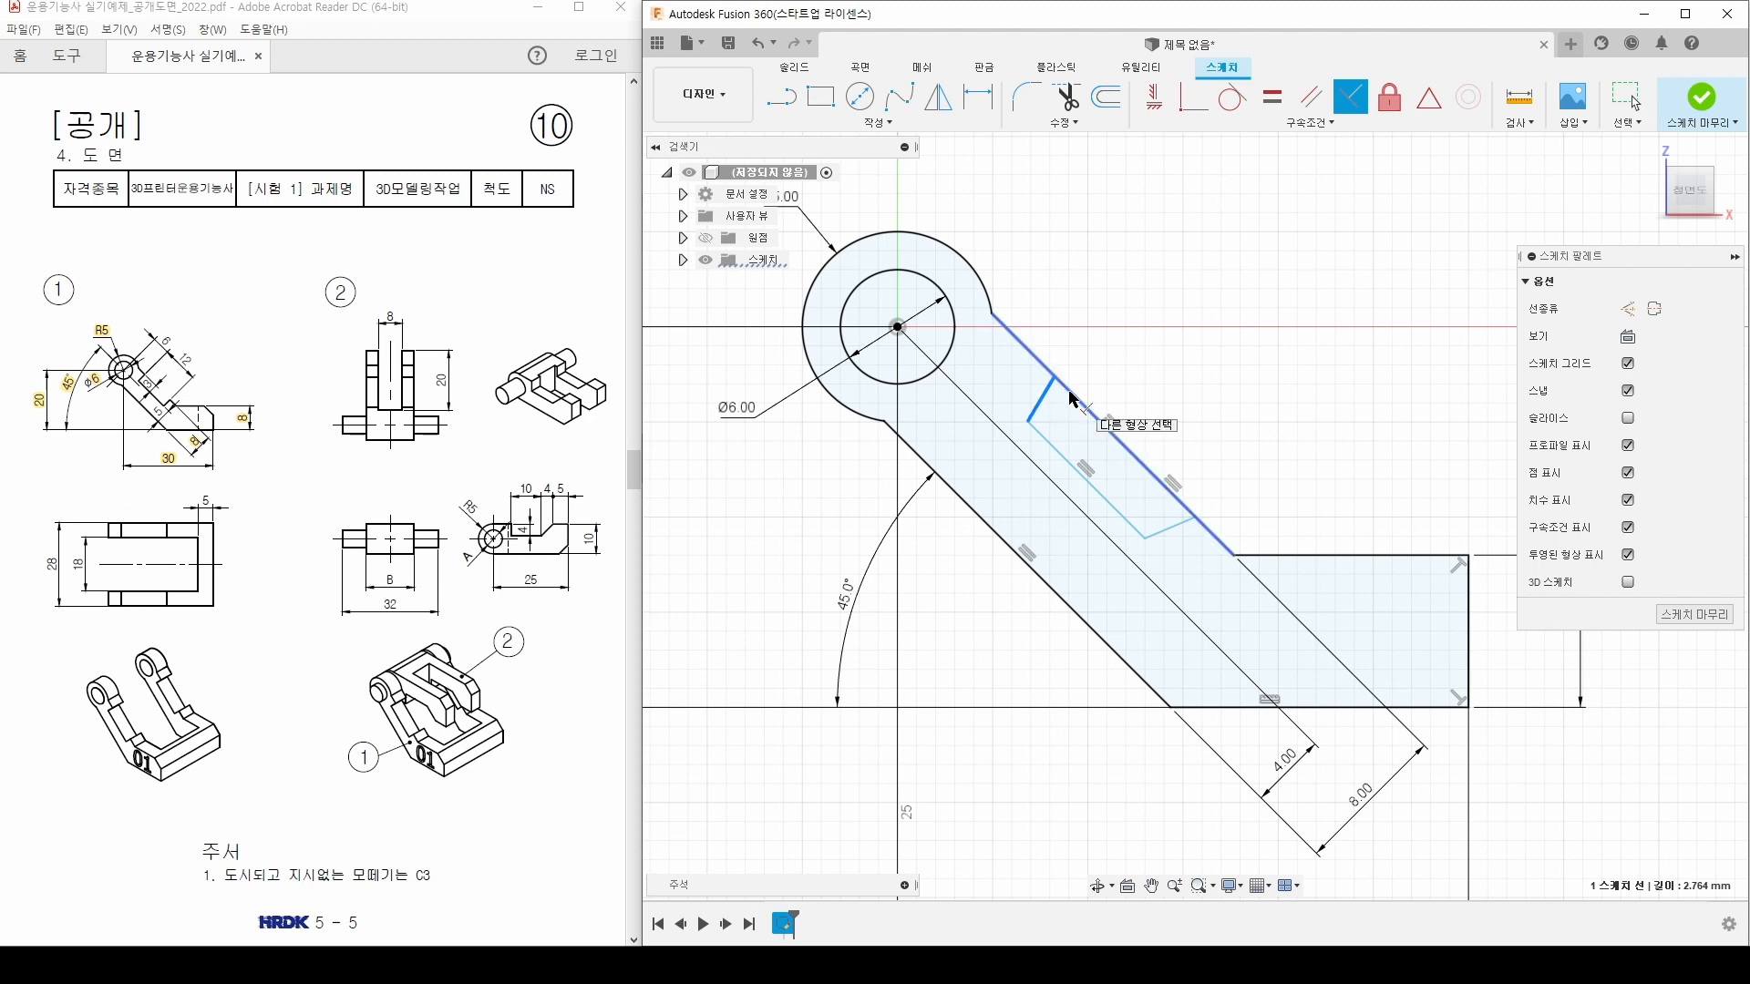
click(1066, 390)
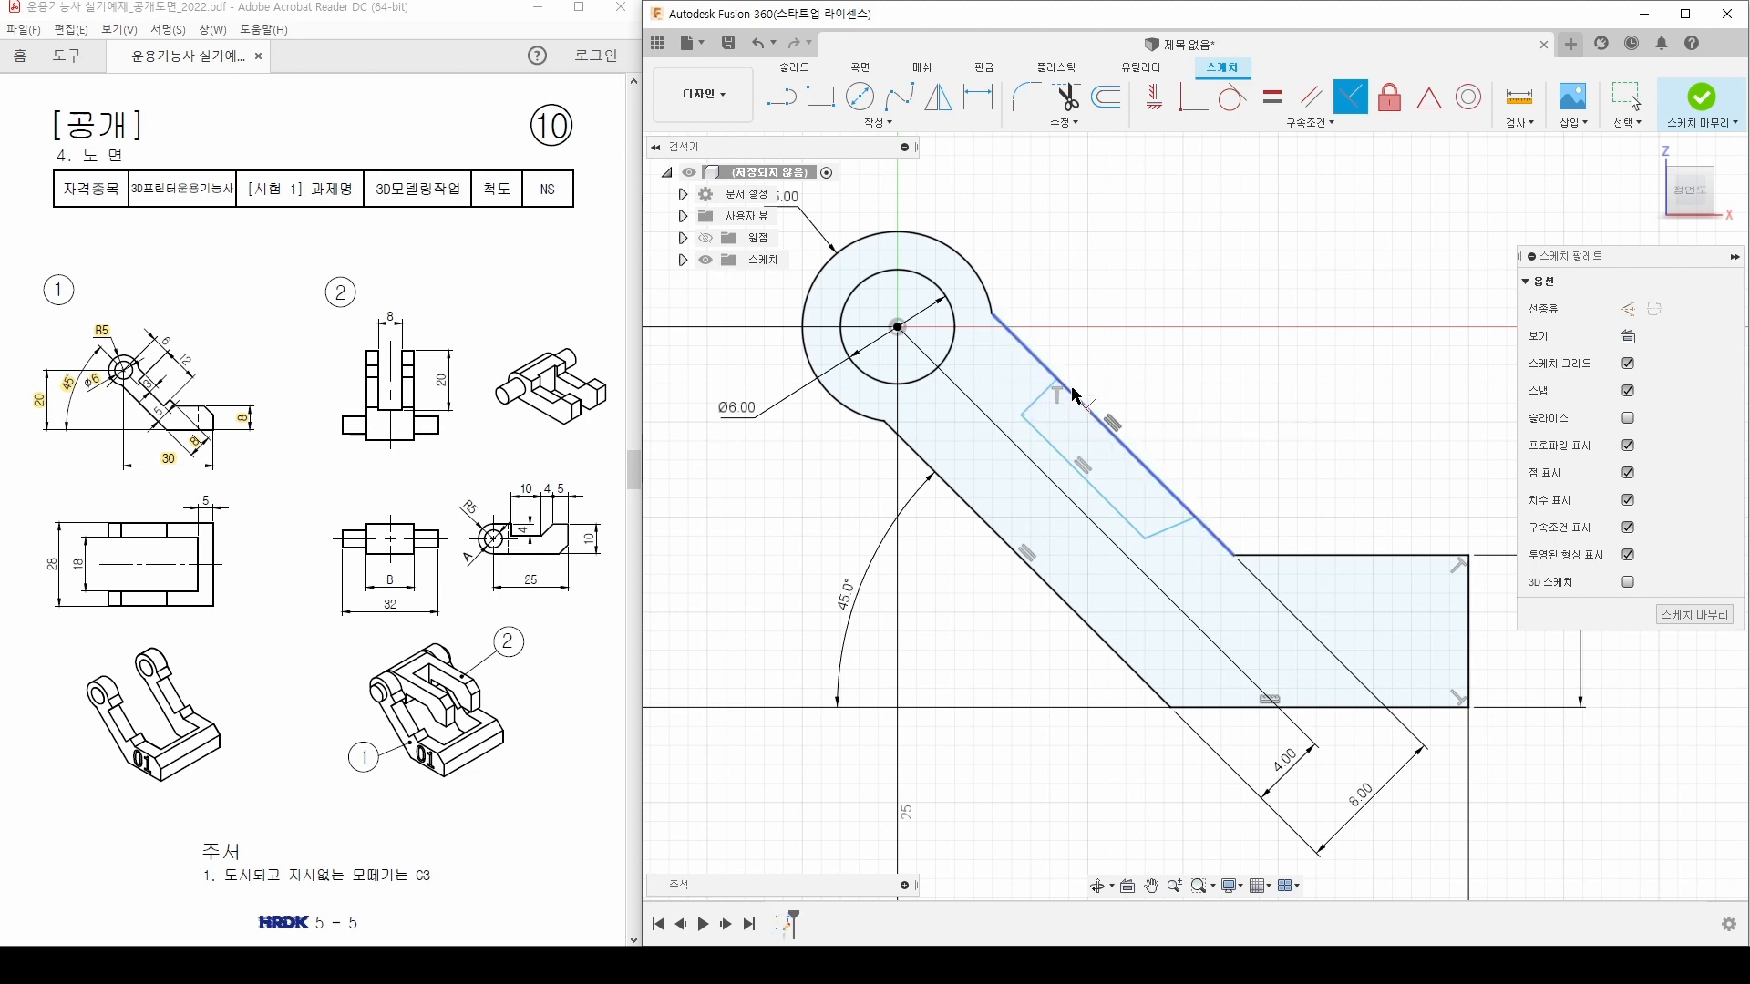
click(1040, 411)
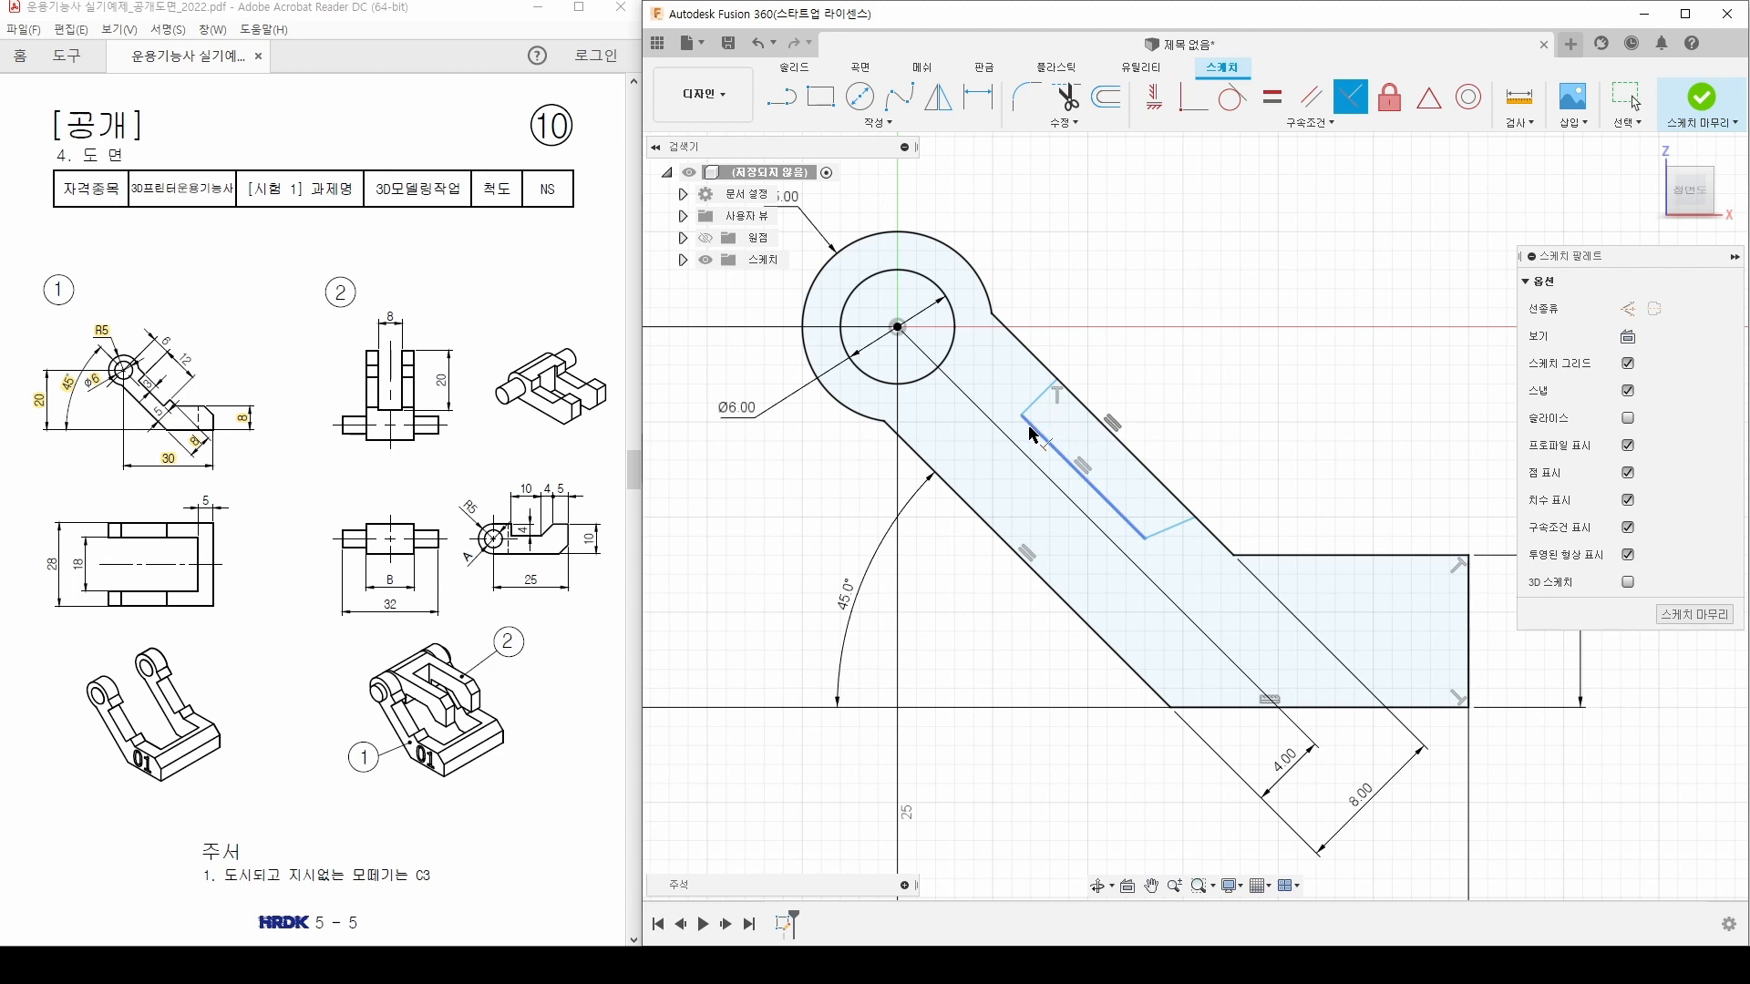
click(1037, 412)
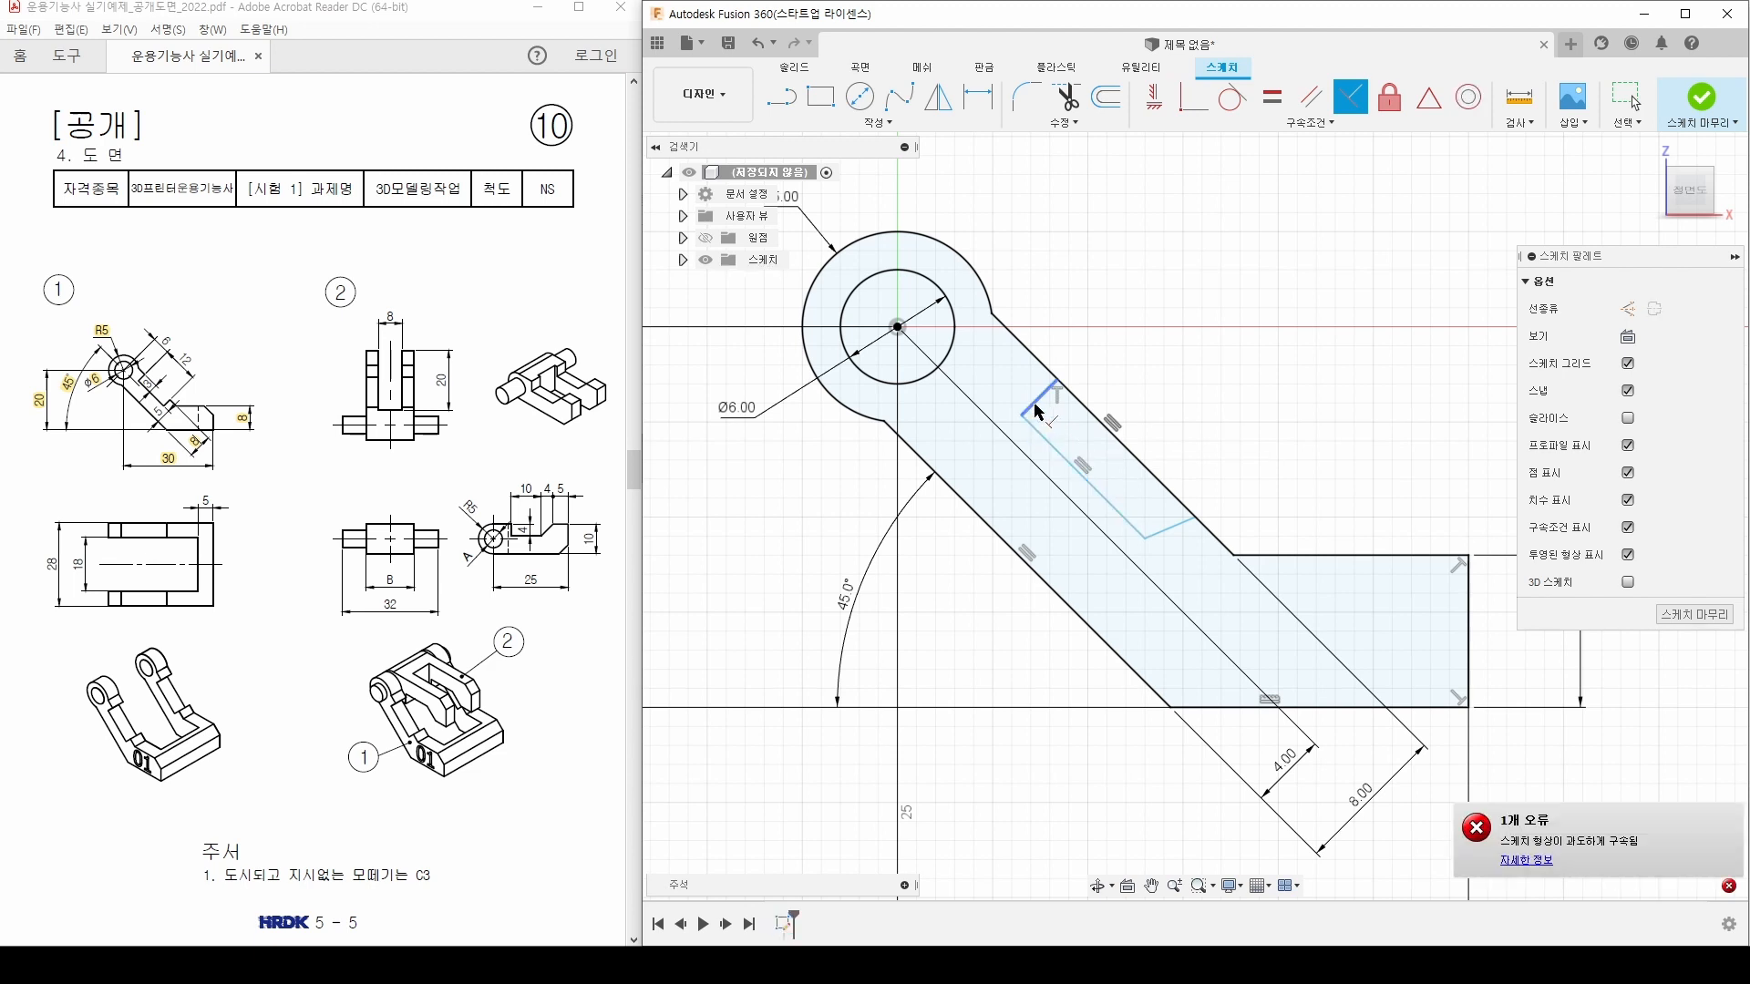
click(1136, 530)
click(1160, 533)
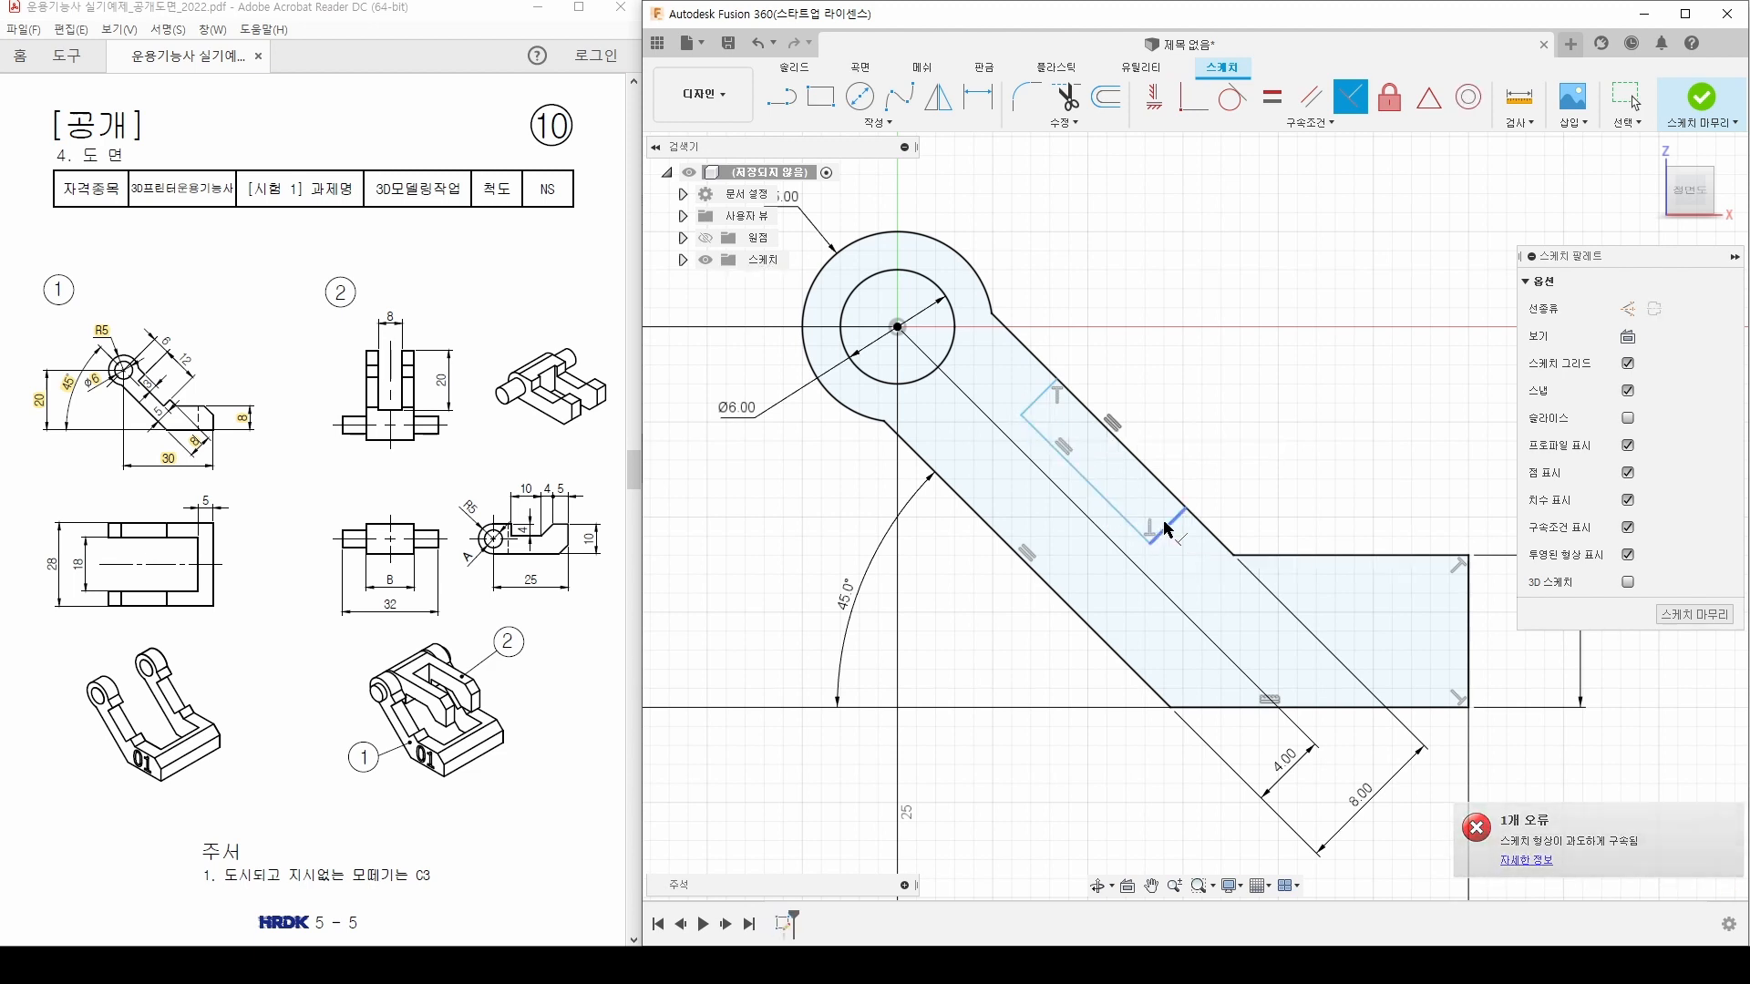
click(1178, 504)
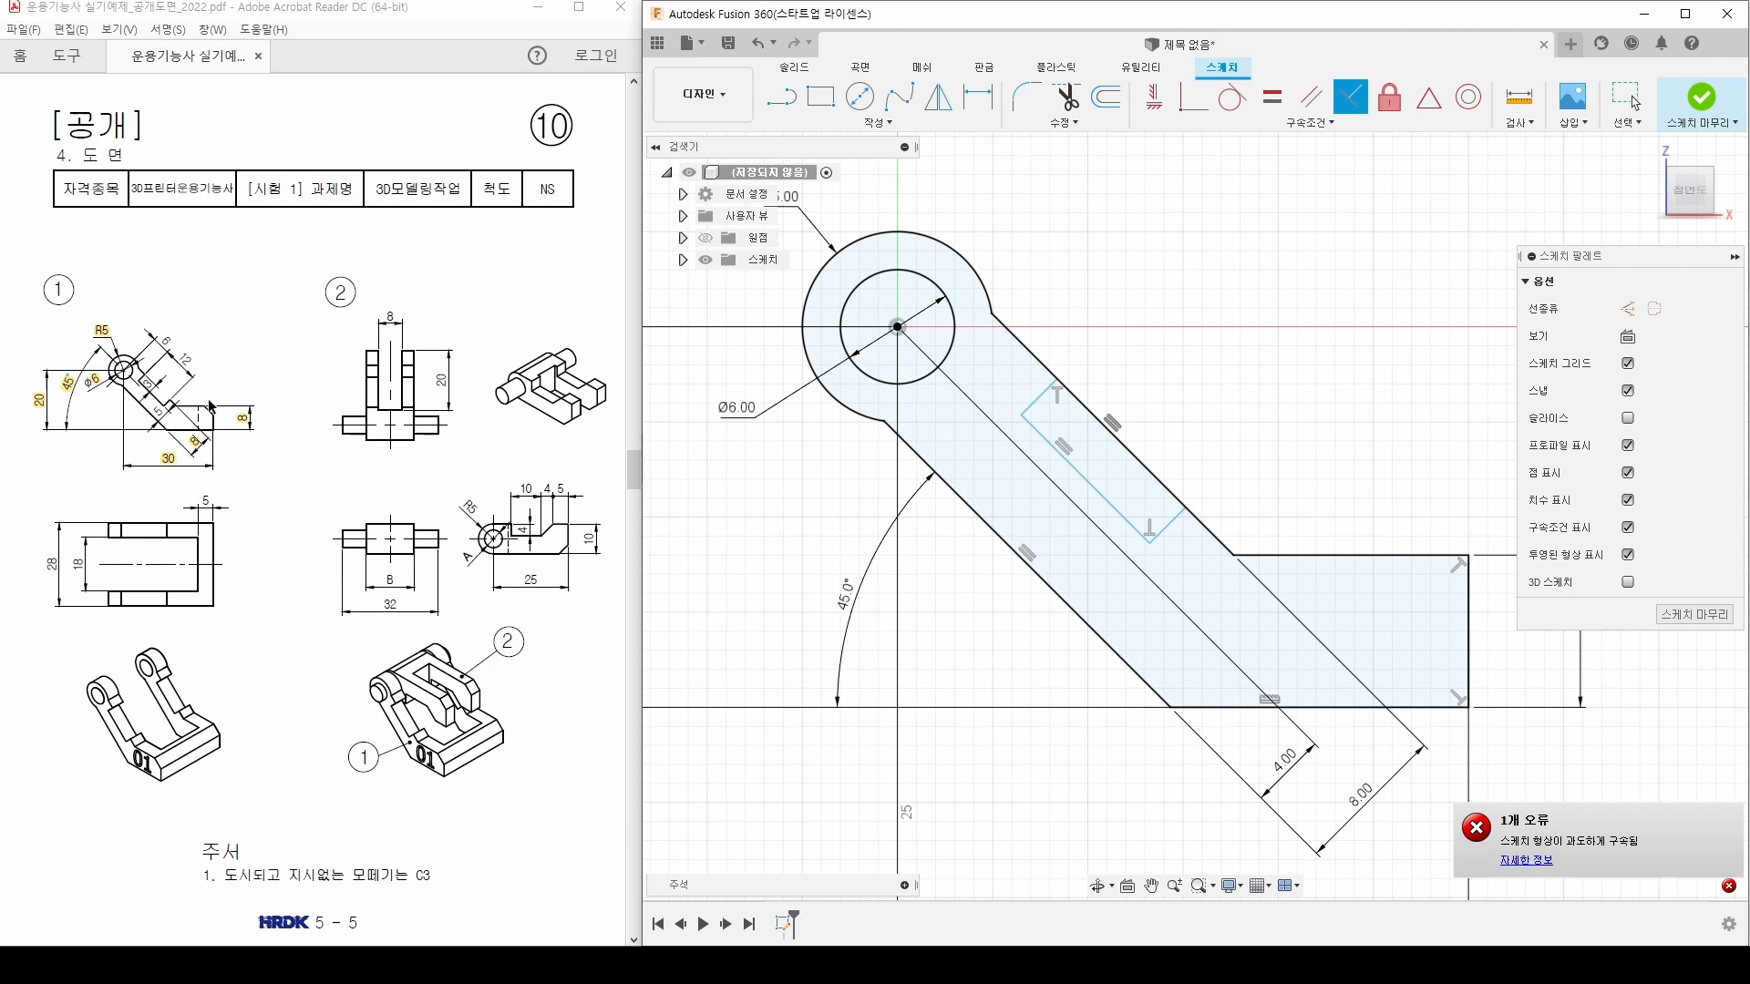
Step: Switch to the PDF drawing and highlight the notch length of 12
click(183, 355)
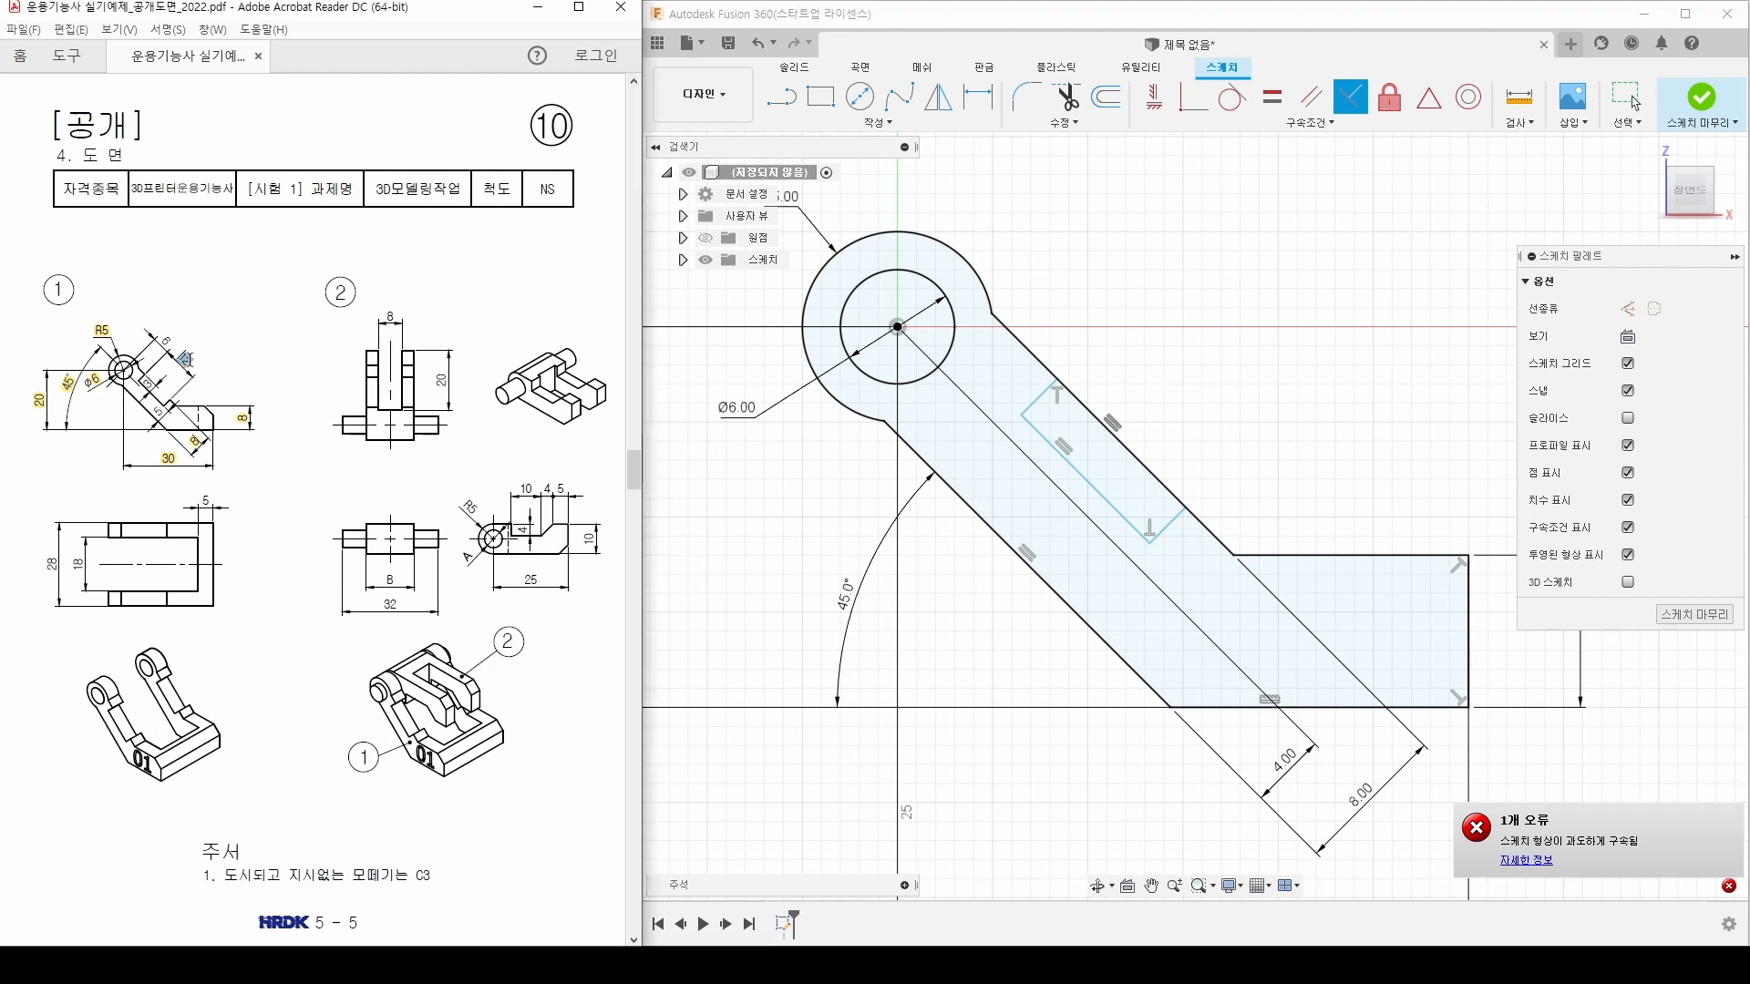
click(1079, 317)
middle_drag(1079, 318, 1016, 304)
key(d)
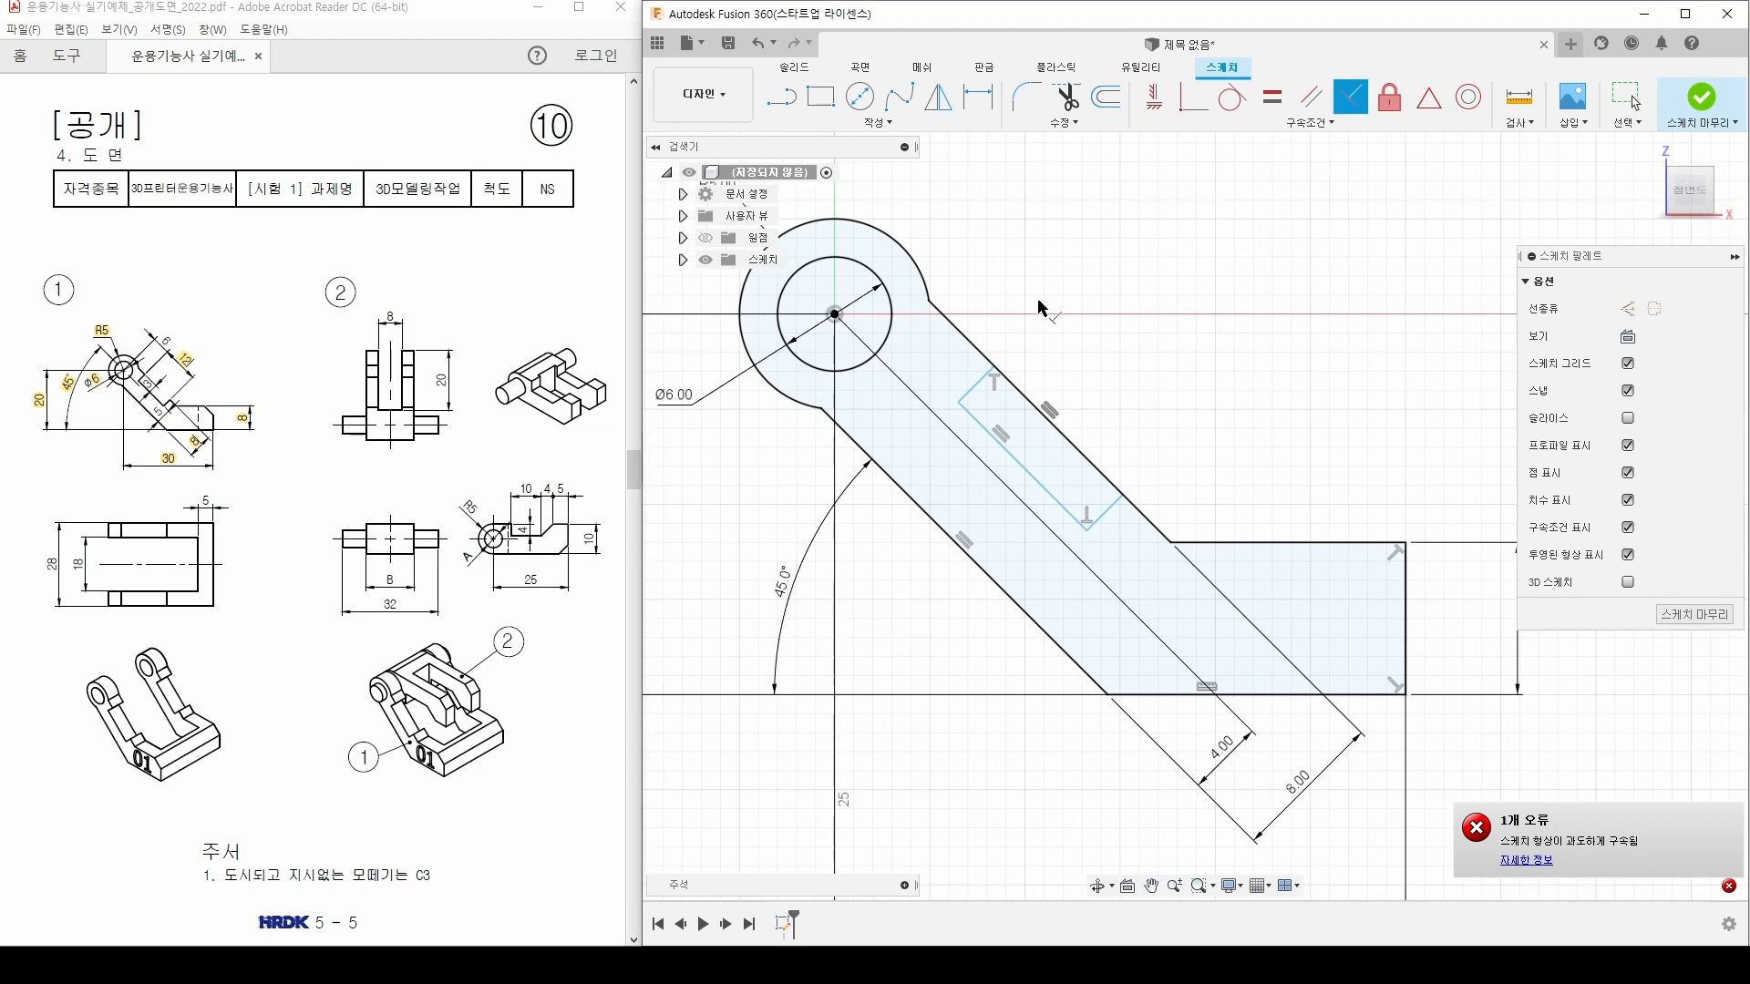
click(987, 387)
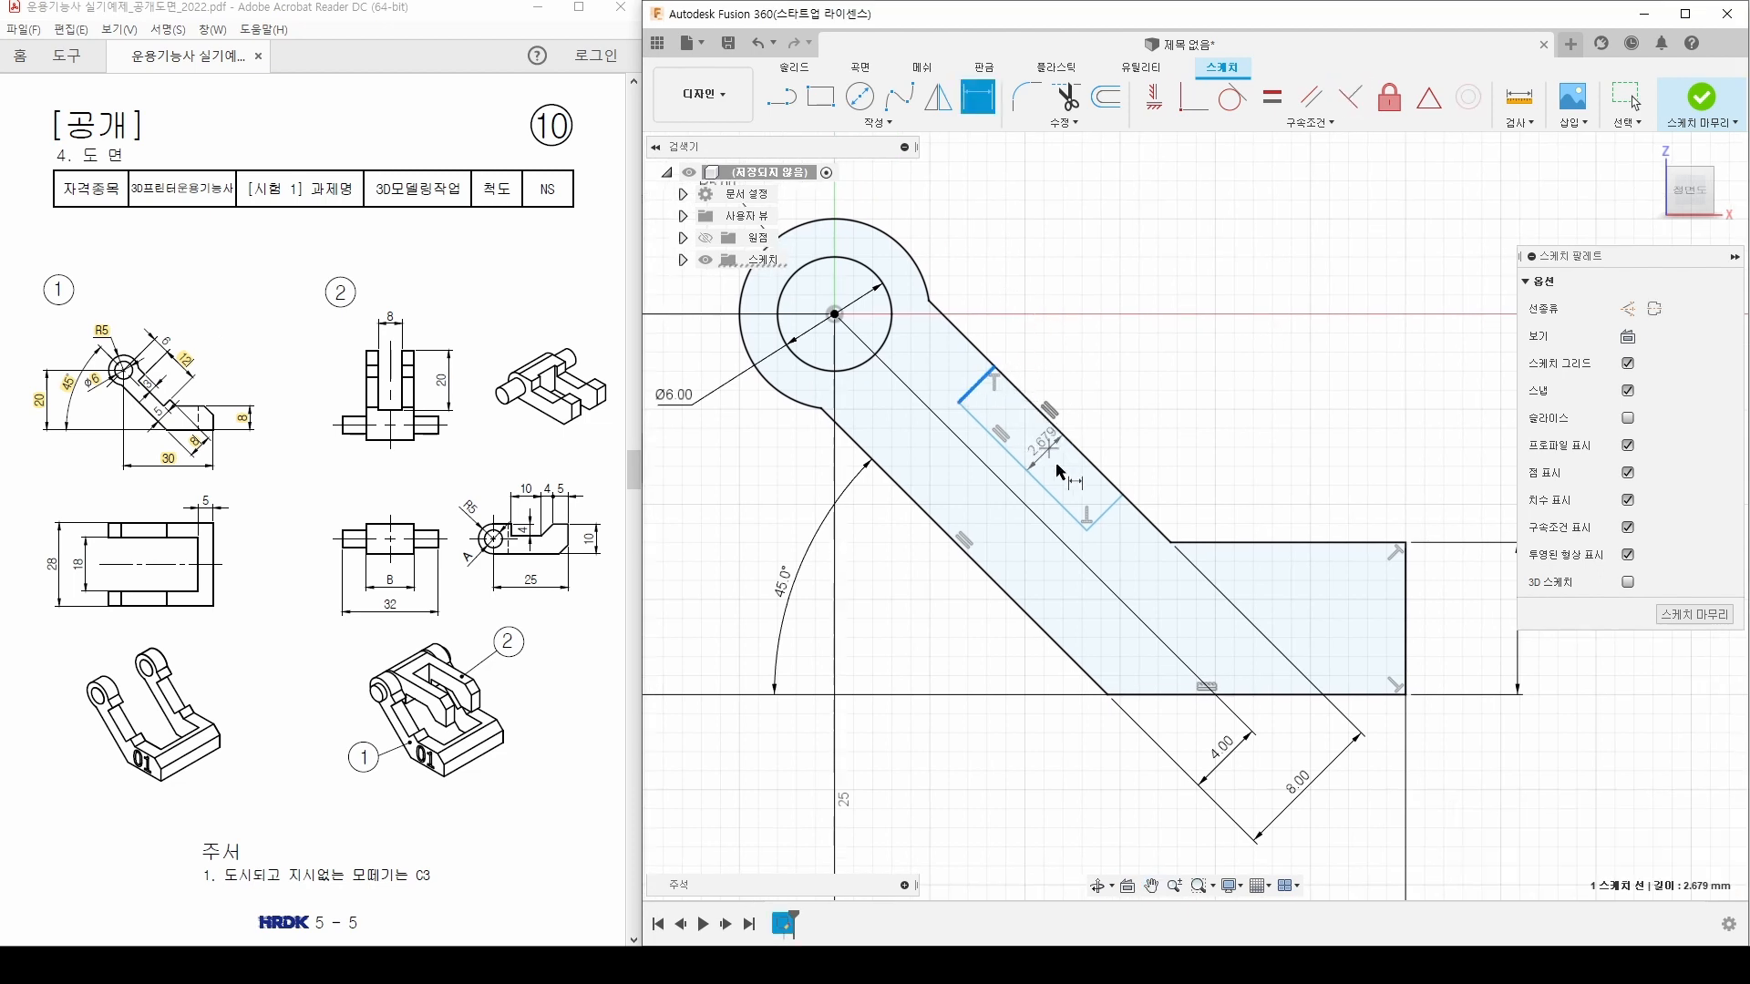
click(1103, 514)
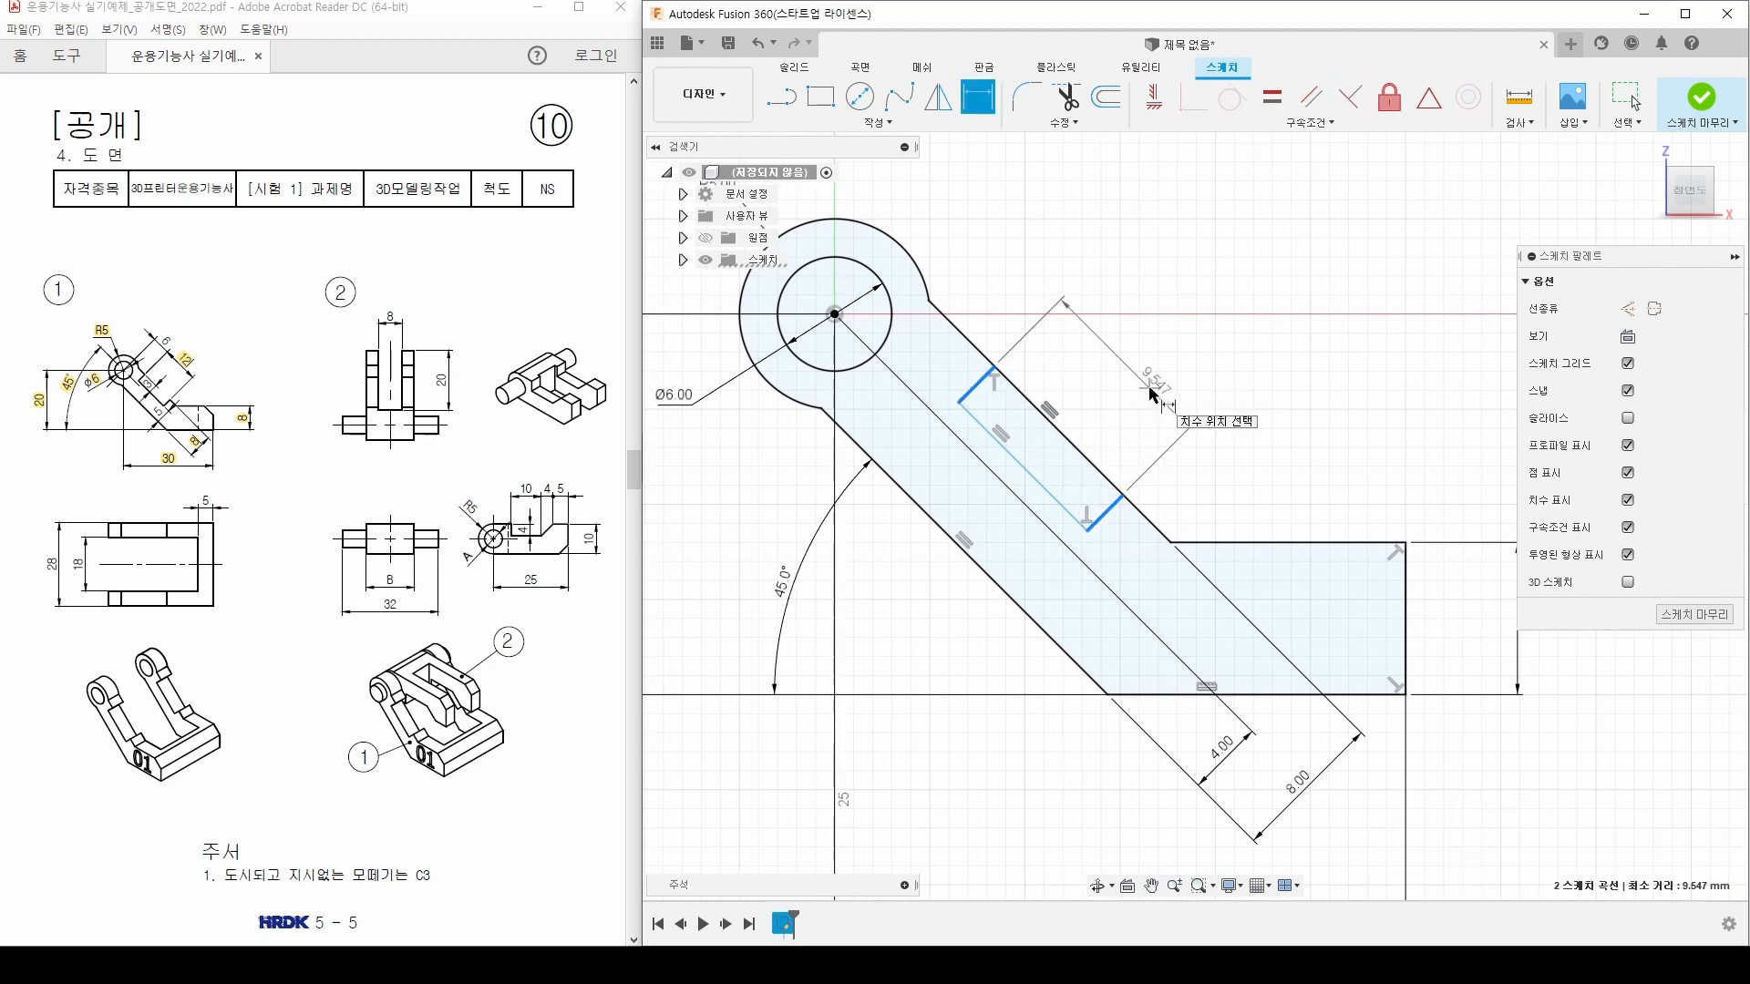
key(Escape)
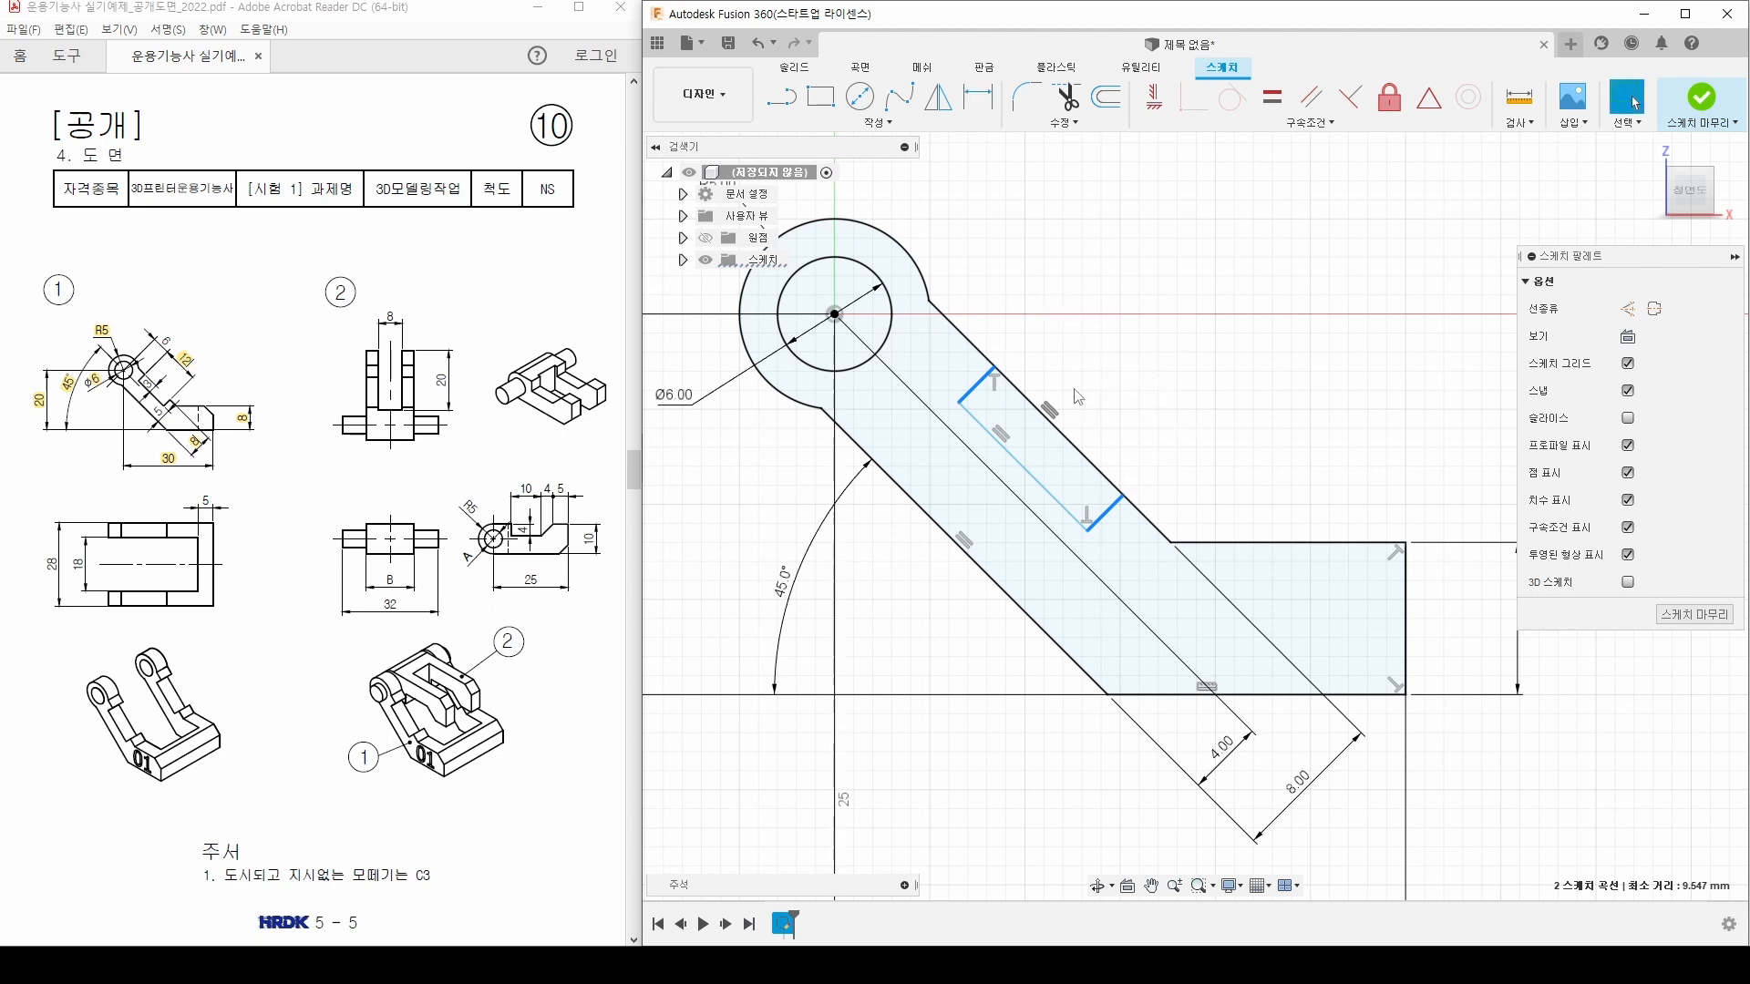
key(Escape)
middle_drag(1076, 370, 1081, 365)
key(d)
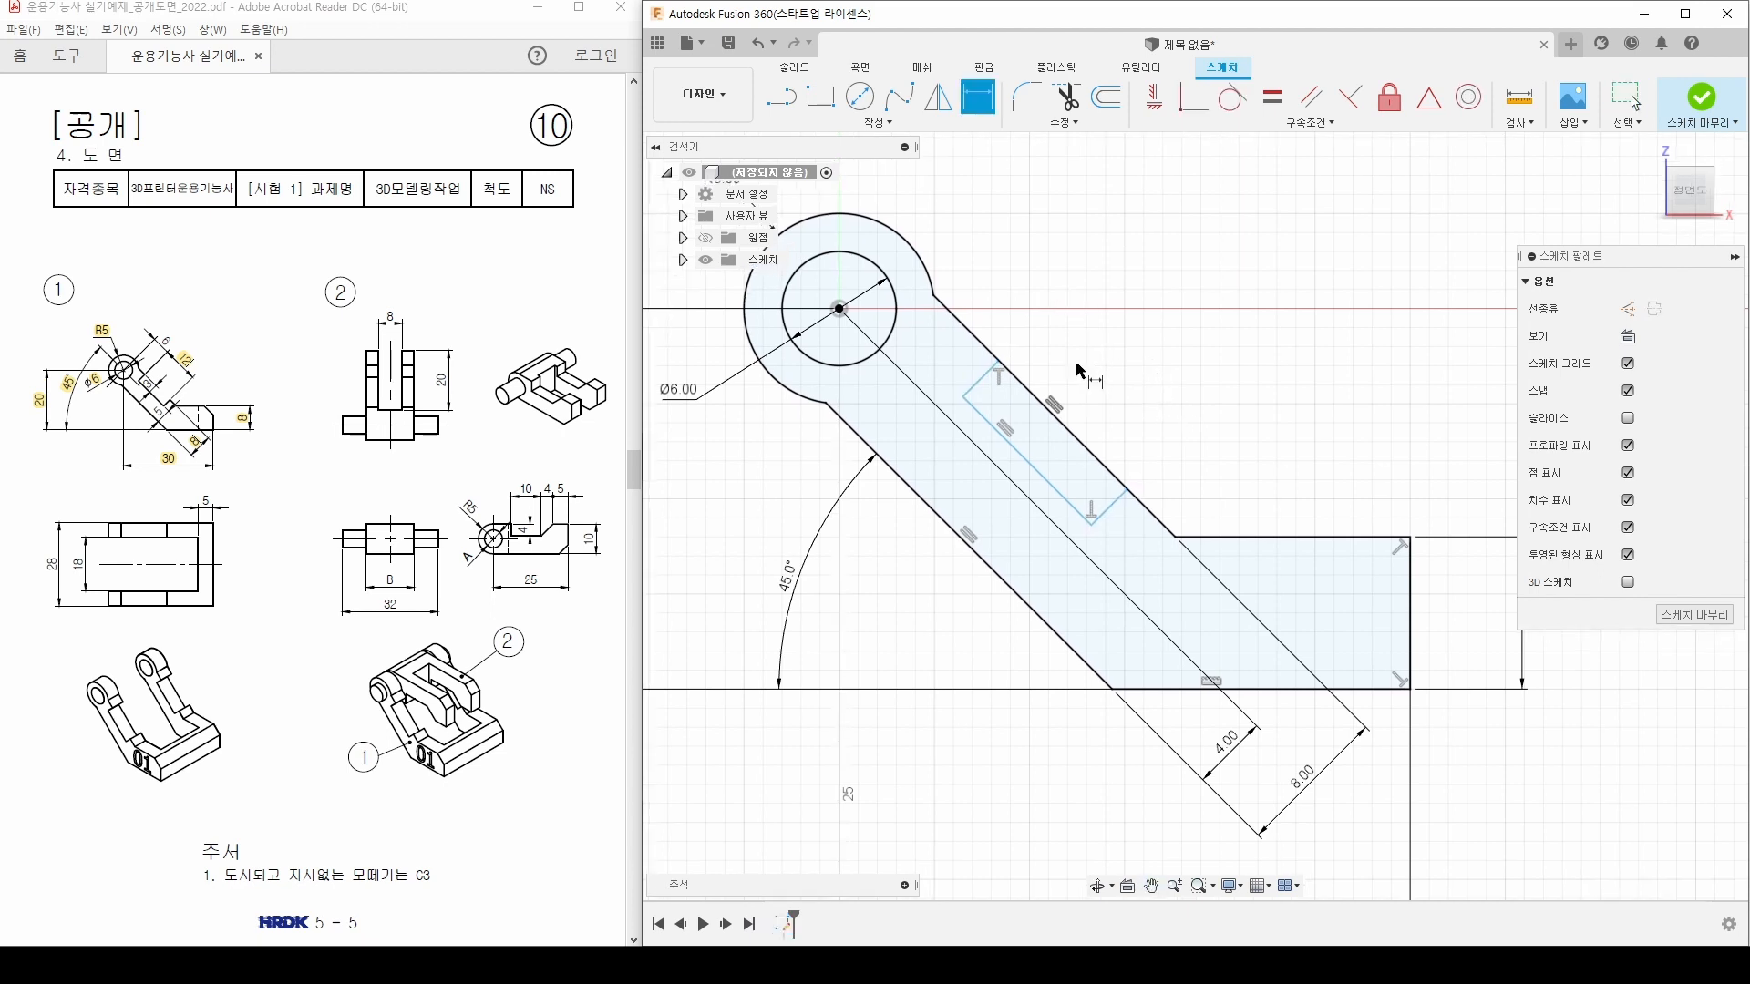
click(999, 362)
click(1126, 493)
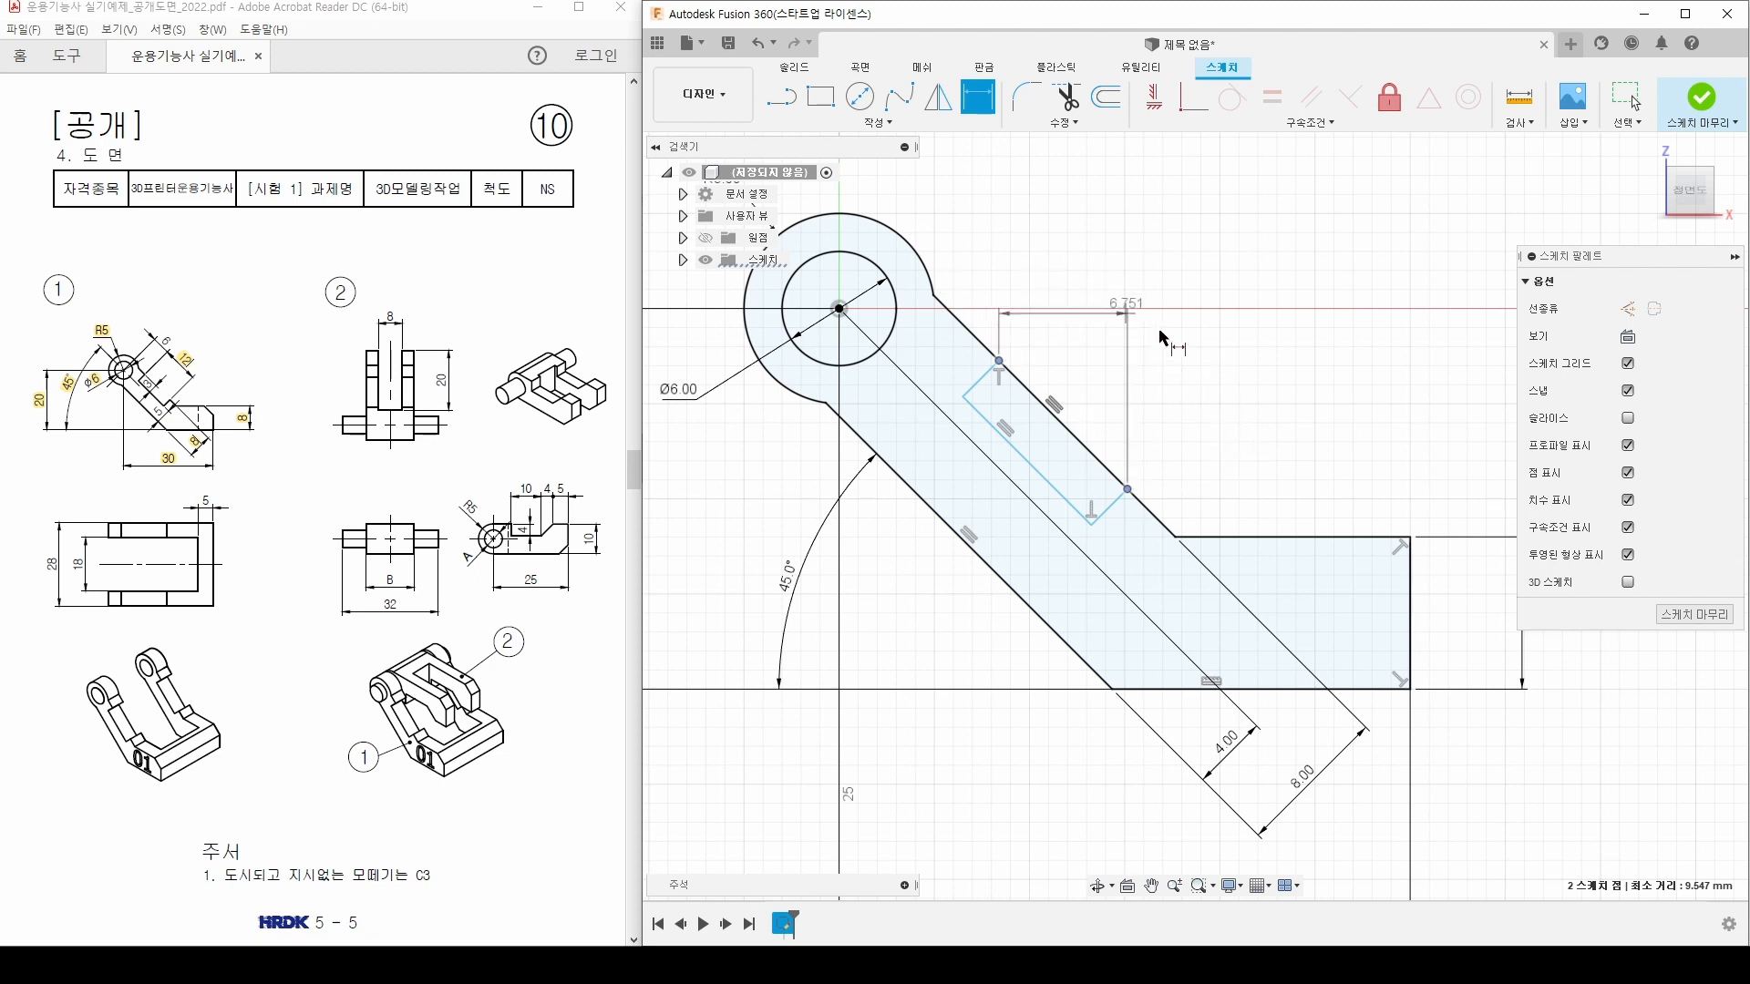
key(Escape)
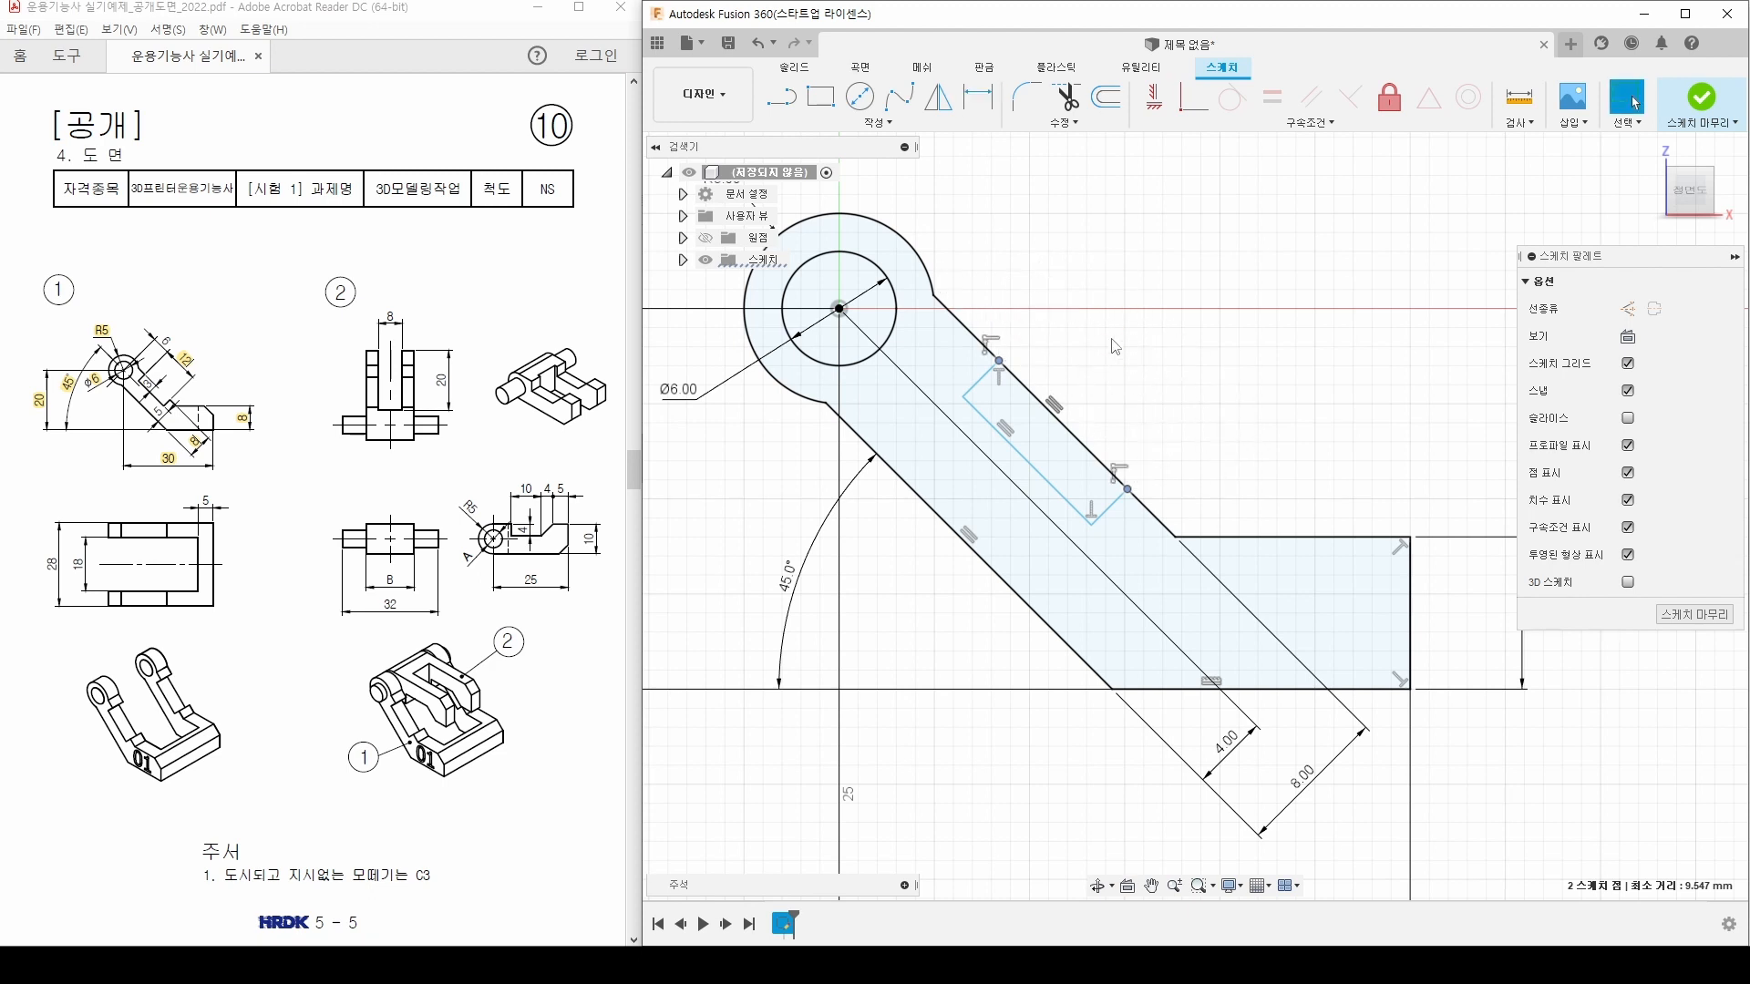
key(Escape)
Step: Dimension the distance between the notch's two short sides to 12 mm
click(971, 389)
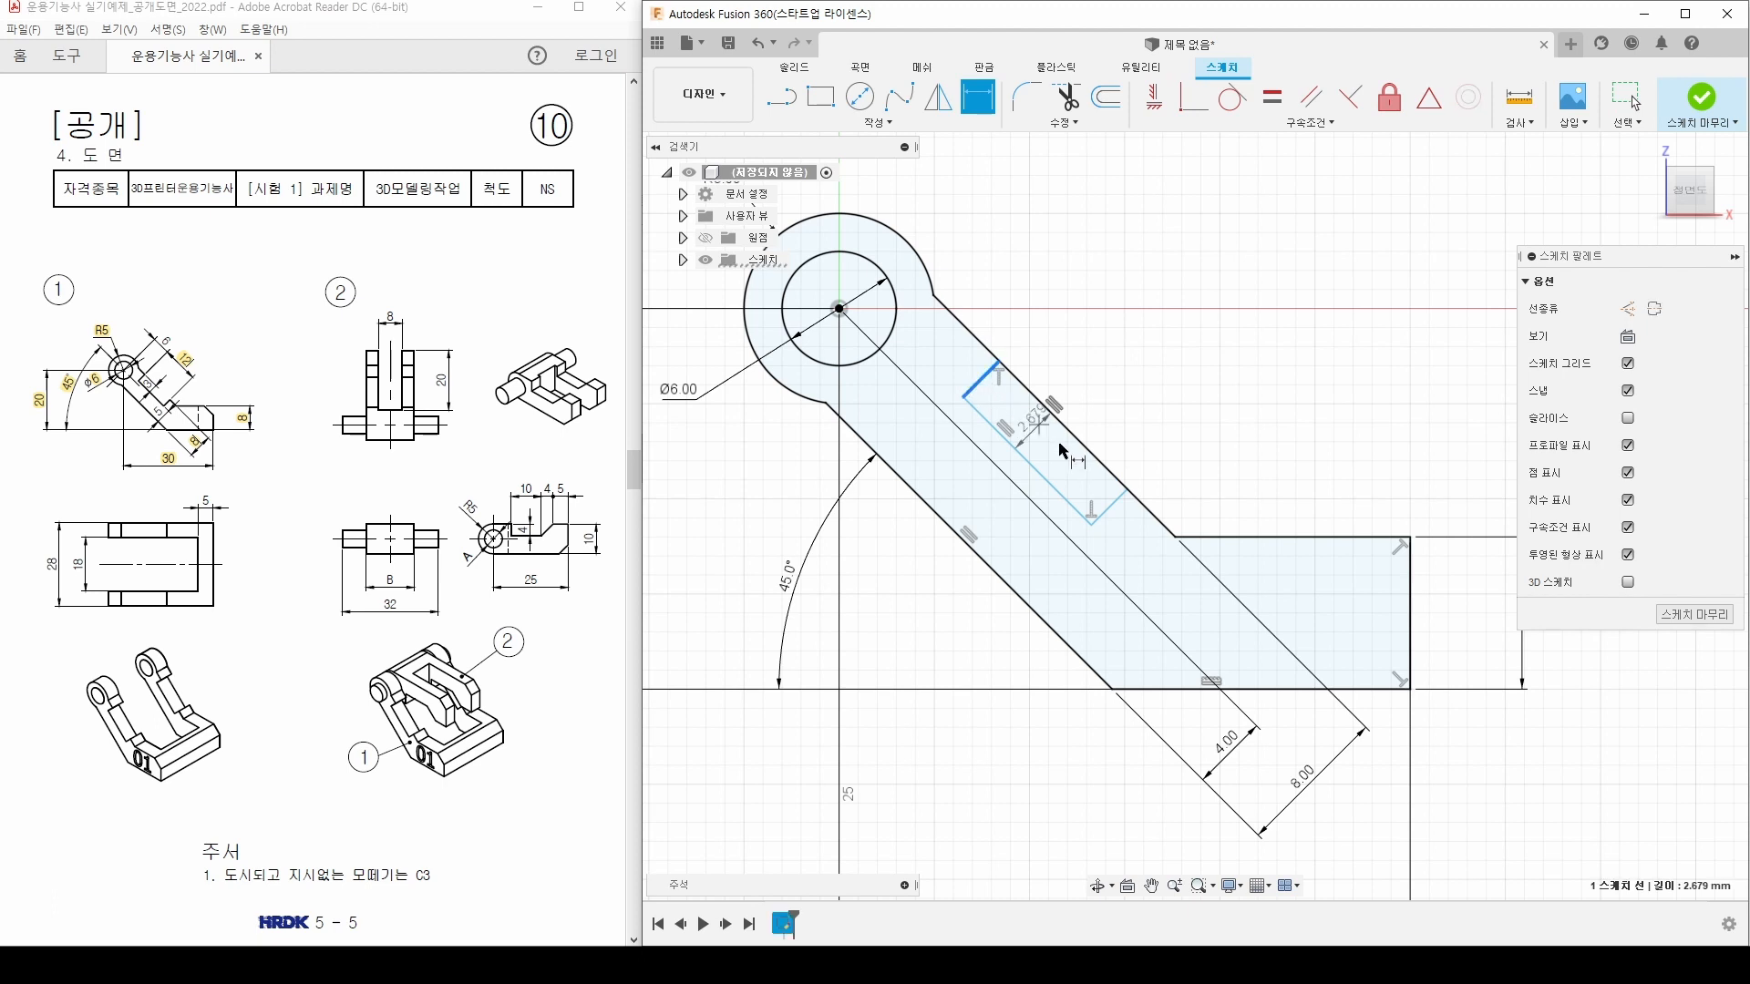
click(1111, 508)
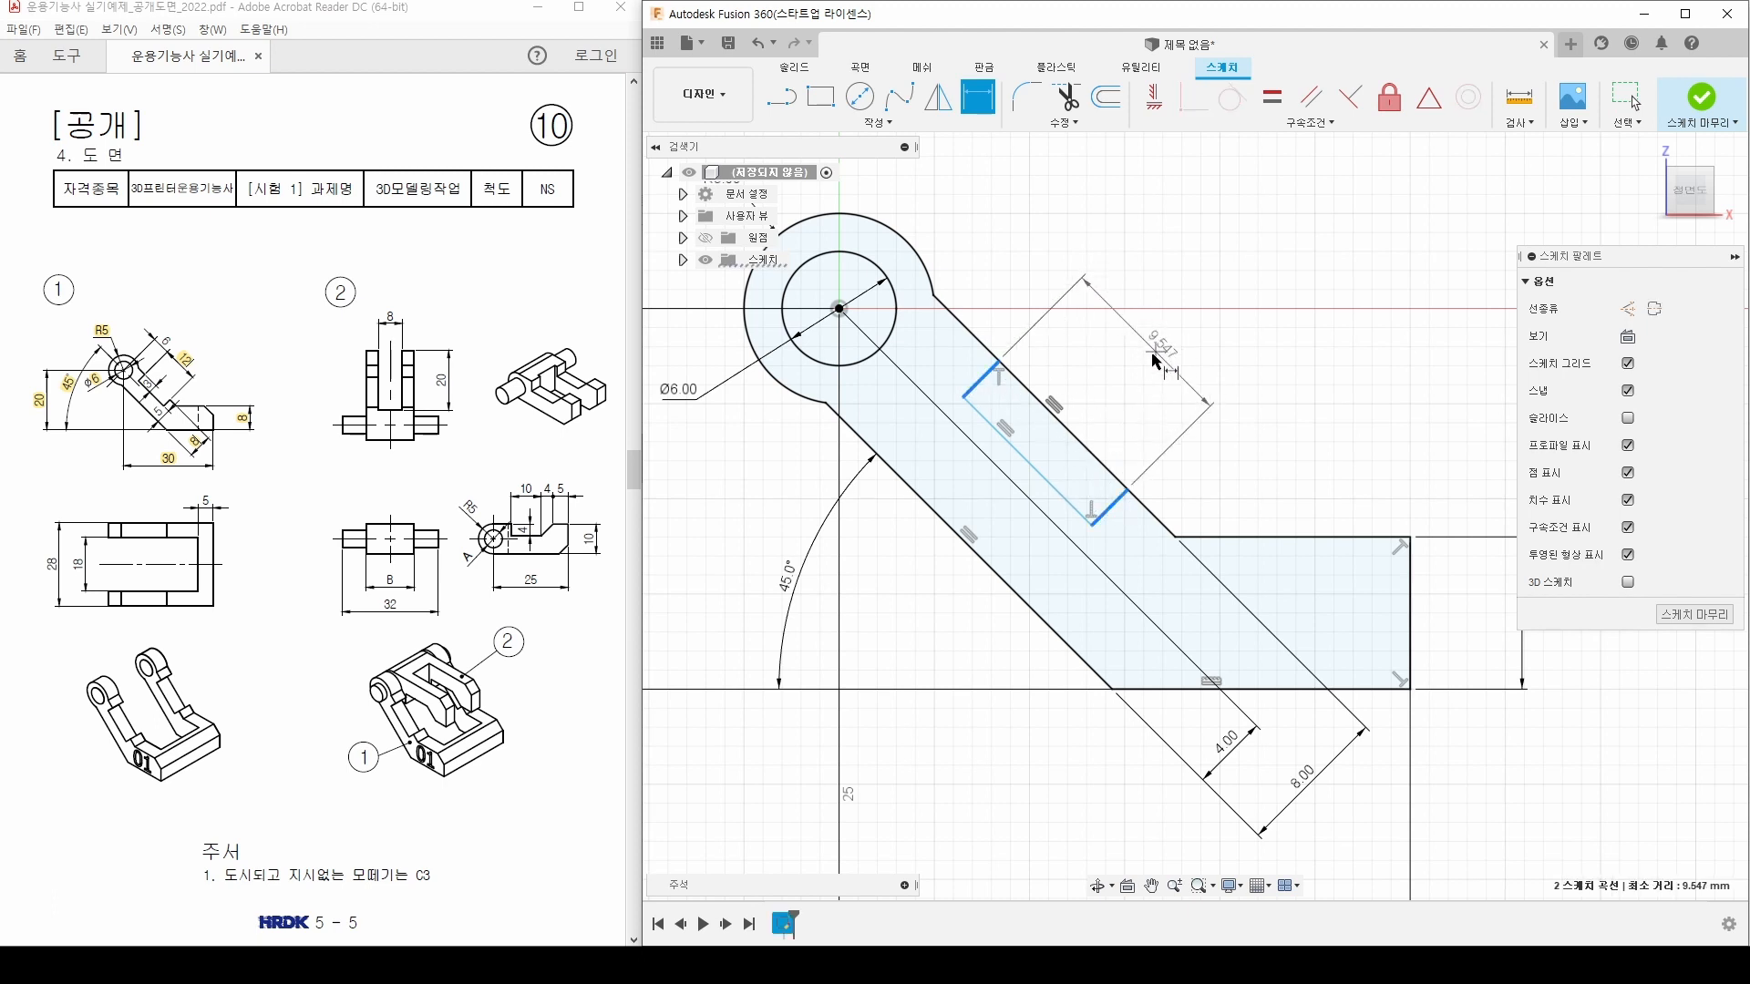
click(1182, 370)
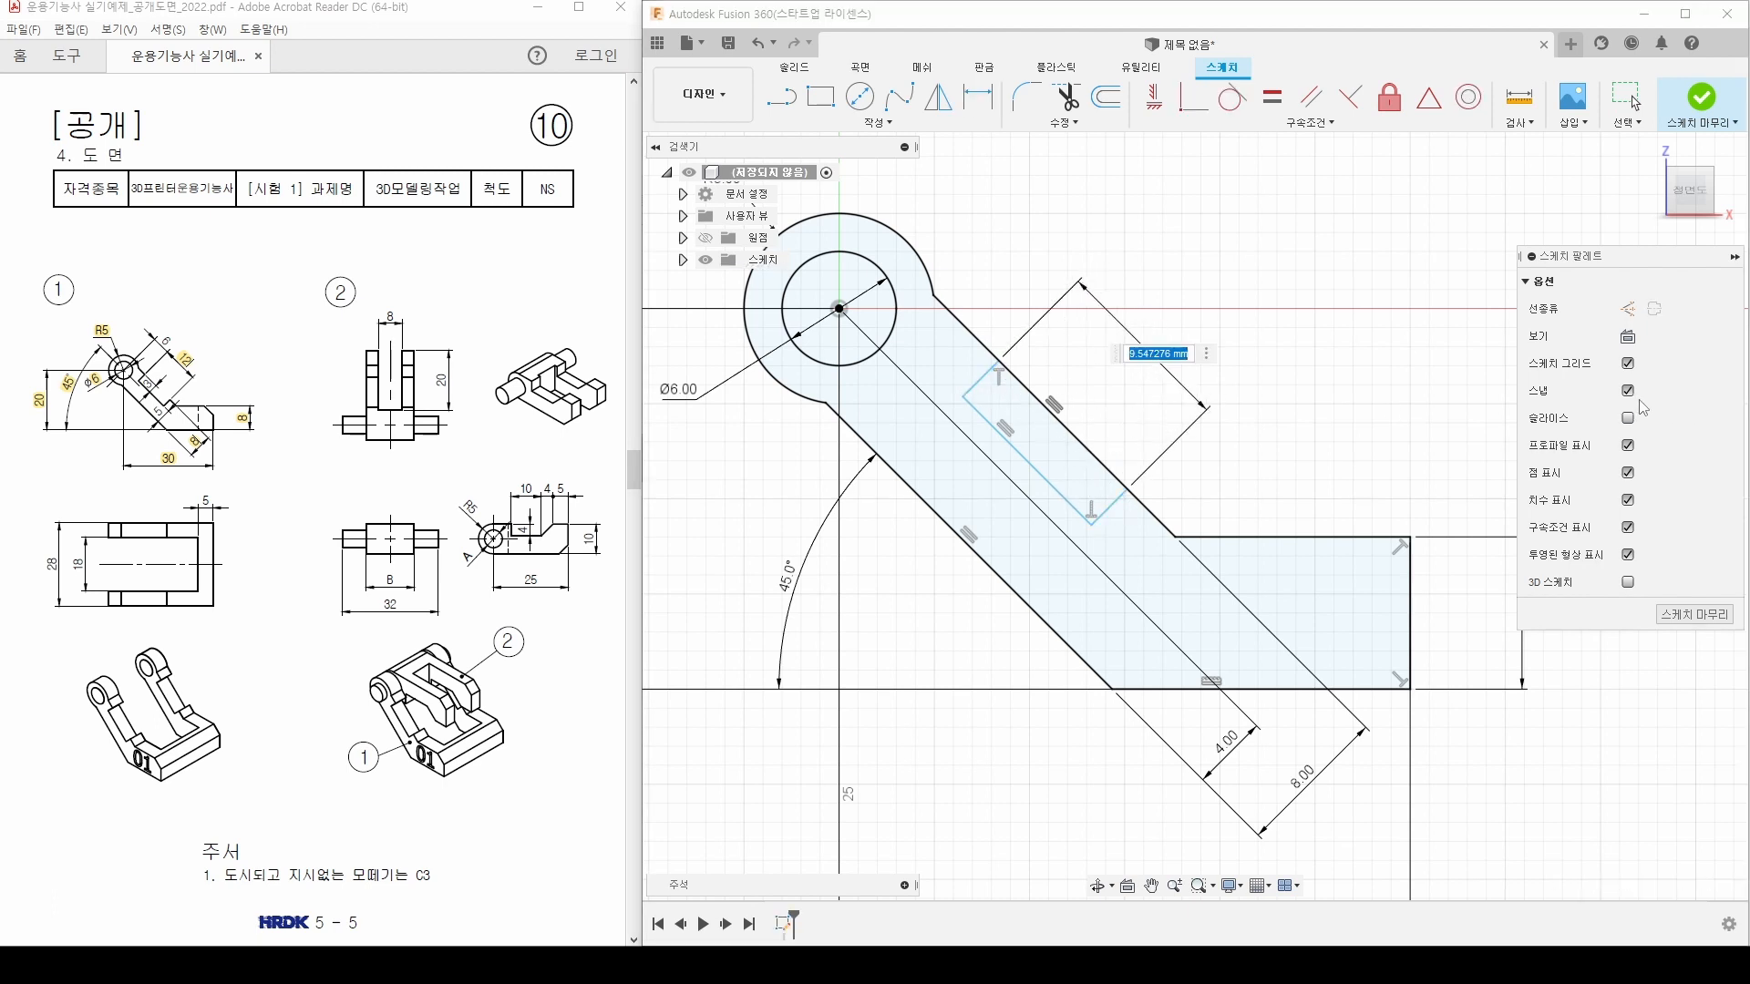
text(12)
key(Return)
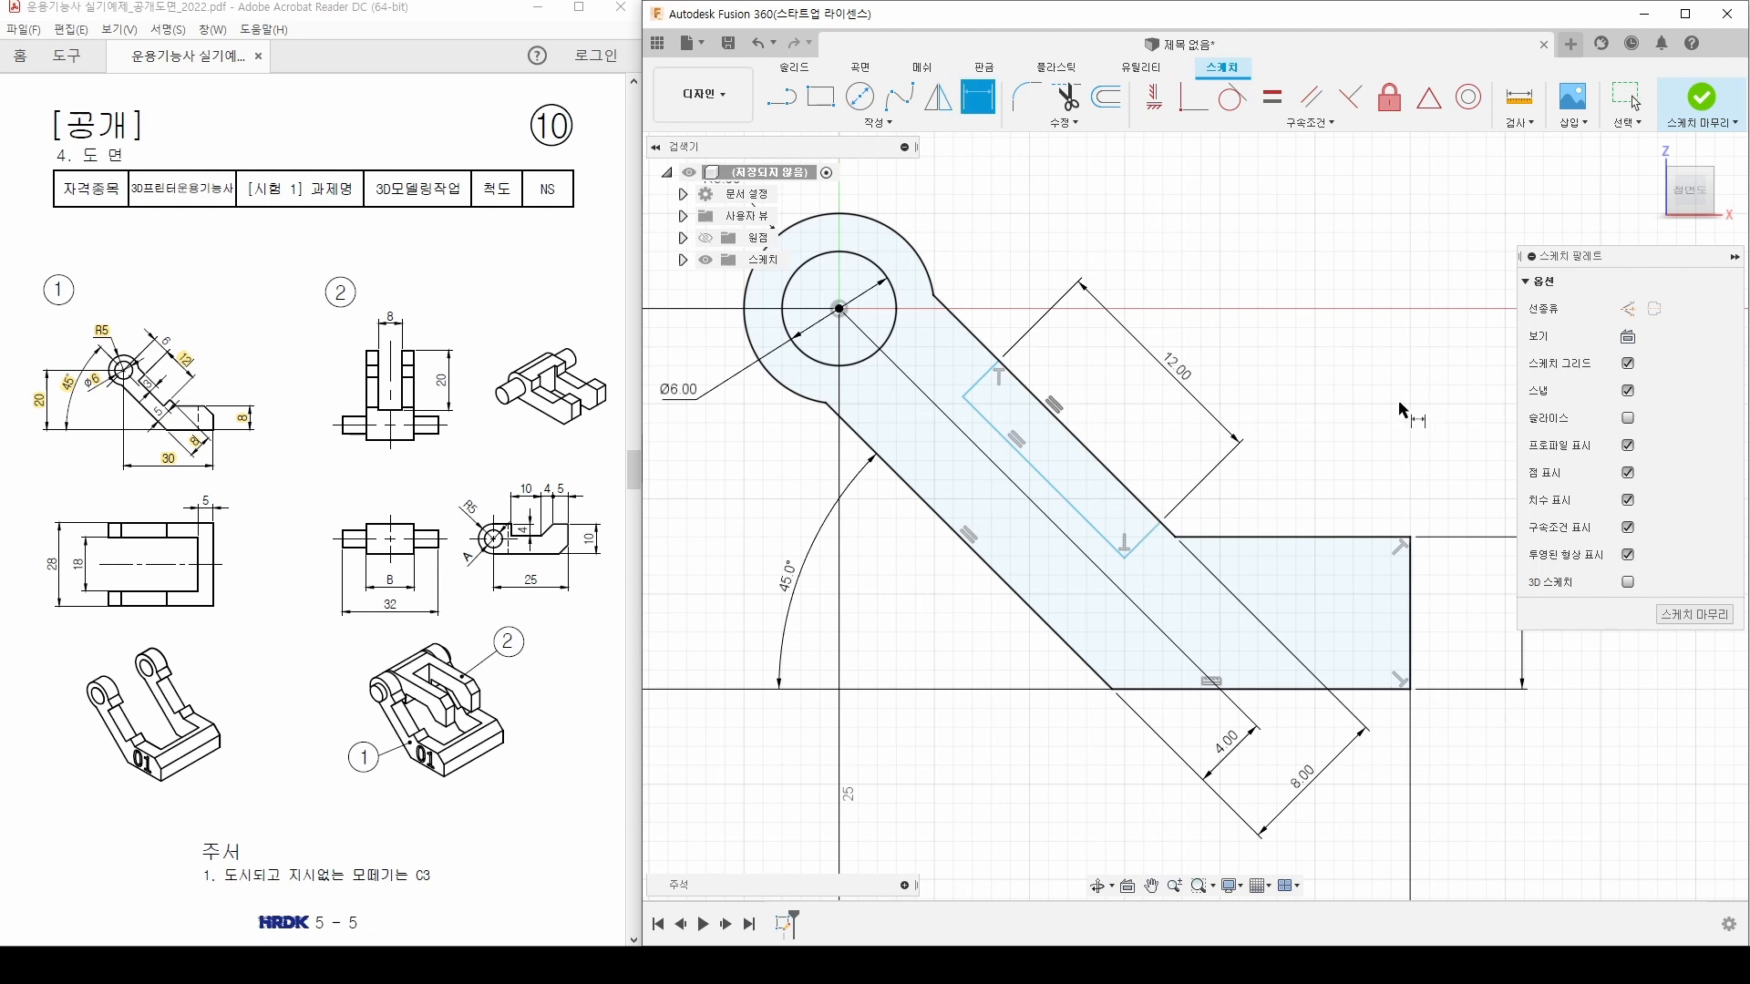
Step: Highlight the offset of 6 in the PDF drawing and set the distance from the circle center to the notch's upper side to 6 mm
double_click(165, 339)
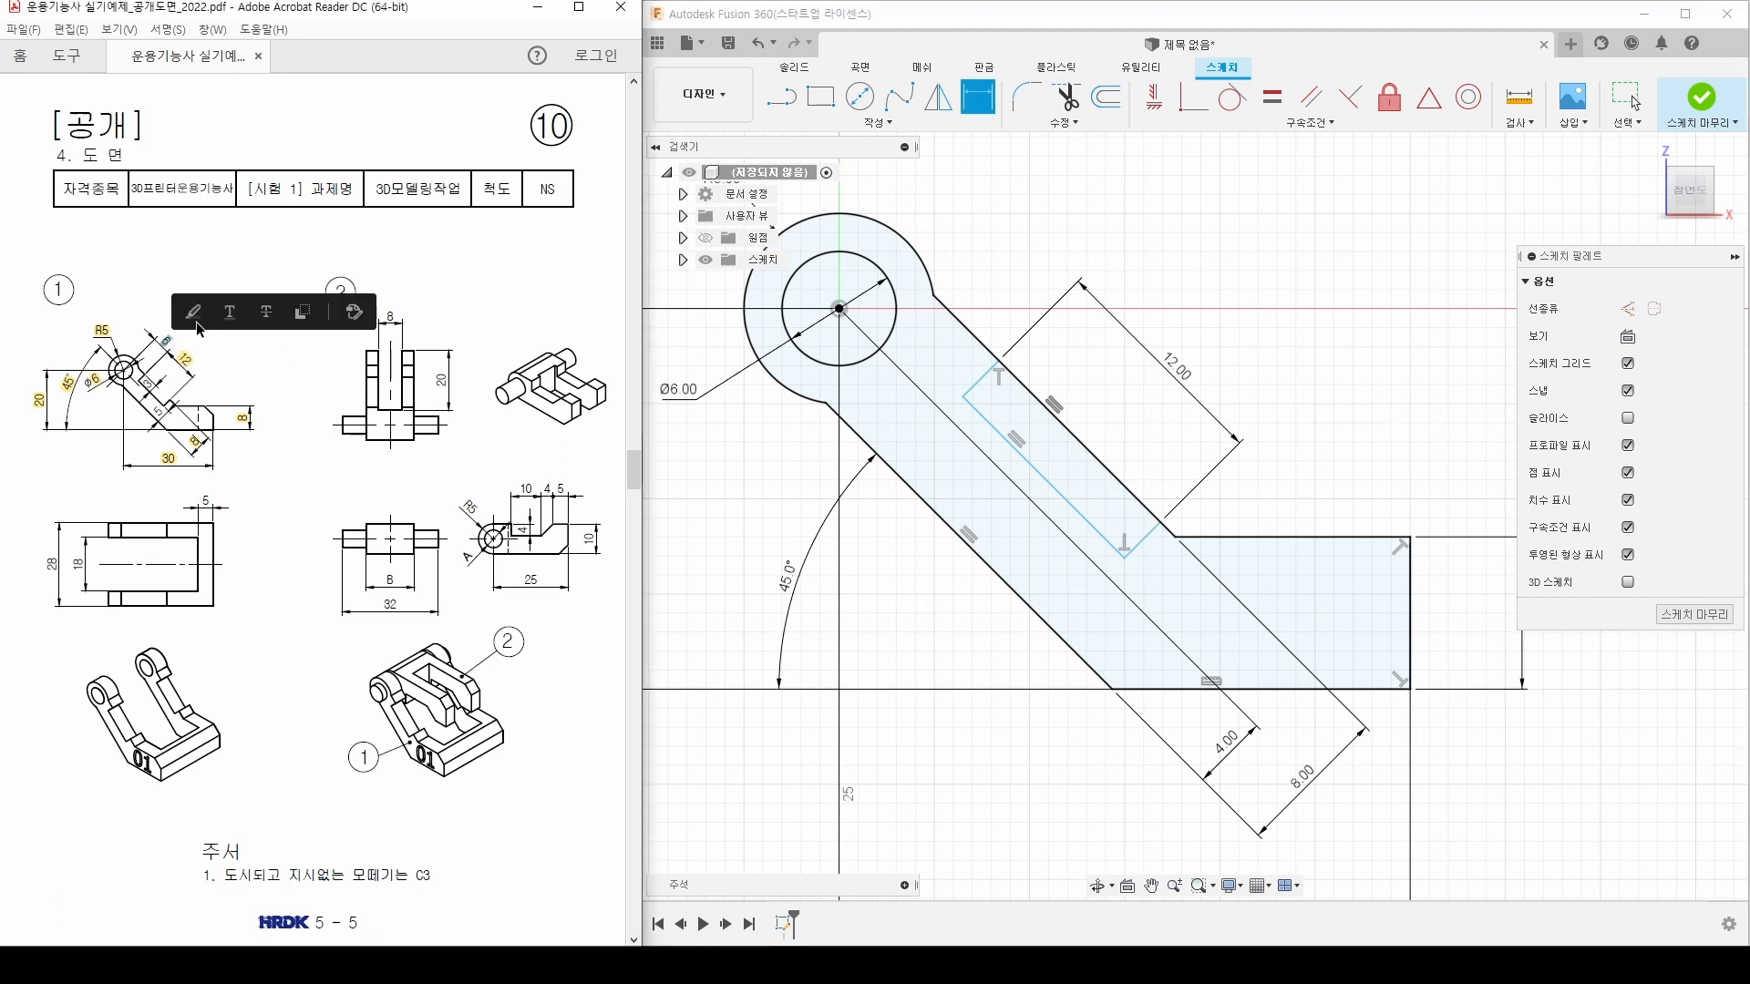
click(202, 316)
middle_drag(850, 284, 878, 337)
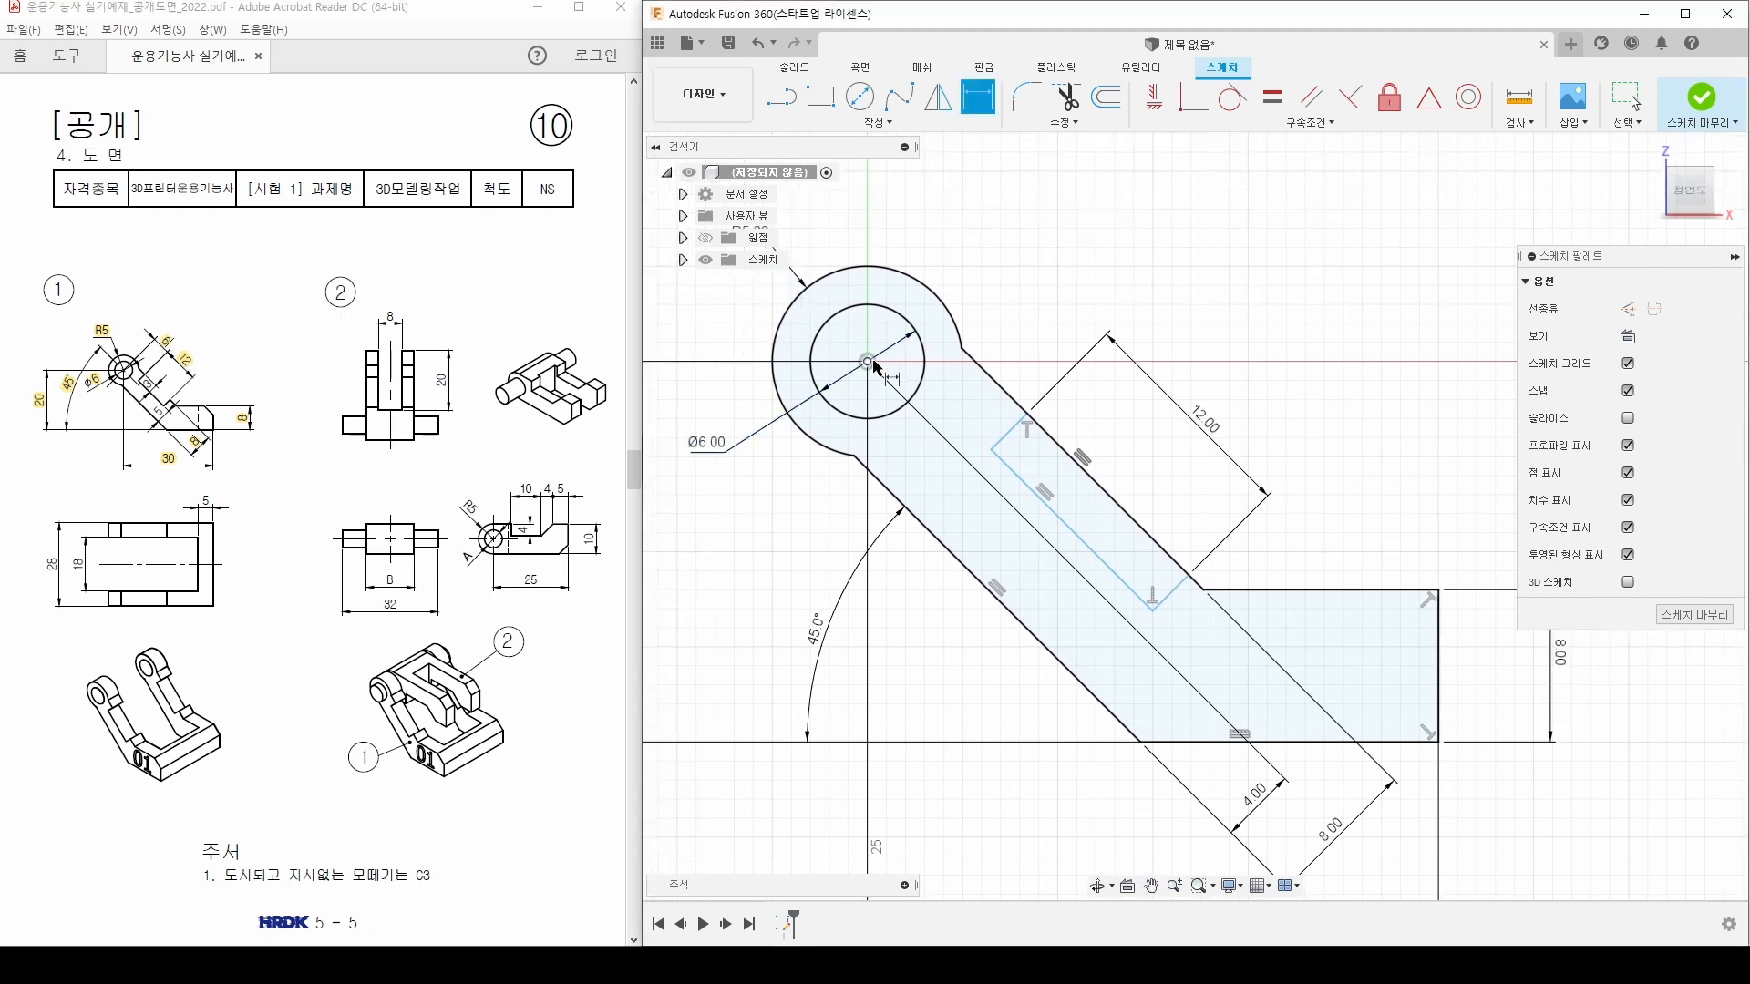
click(869, 363)
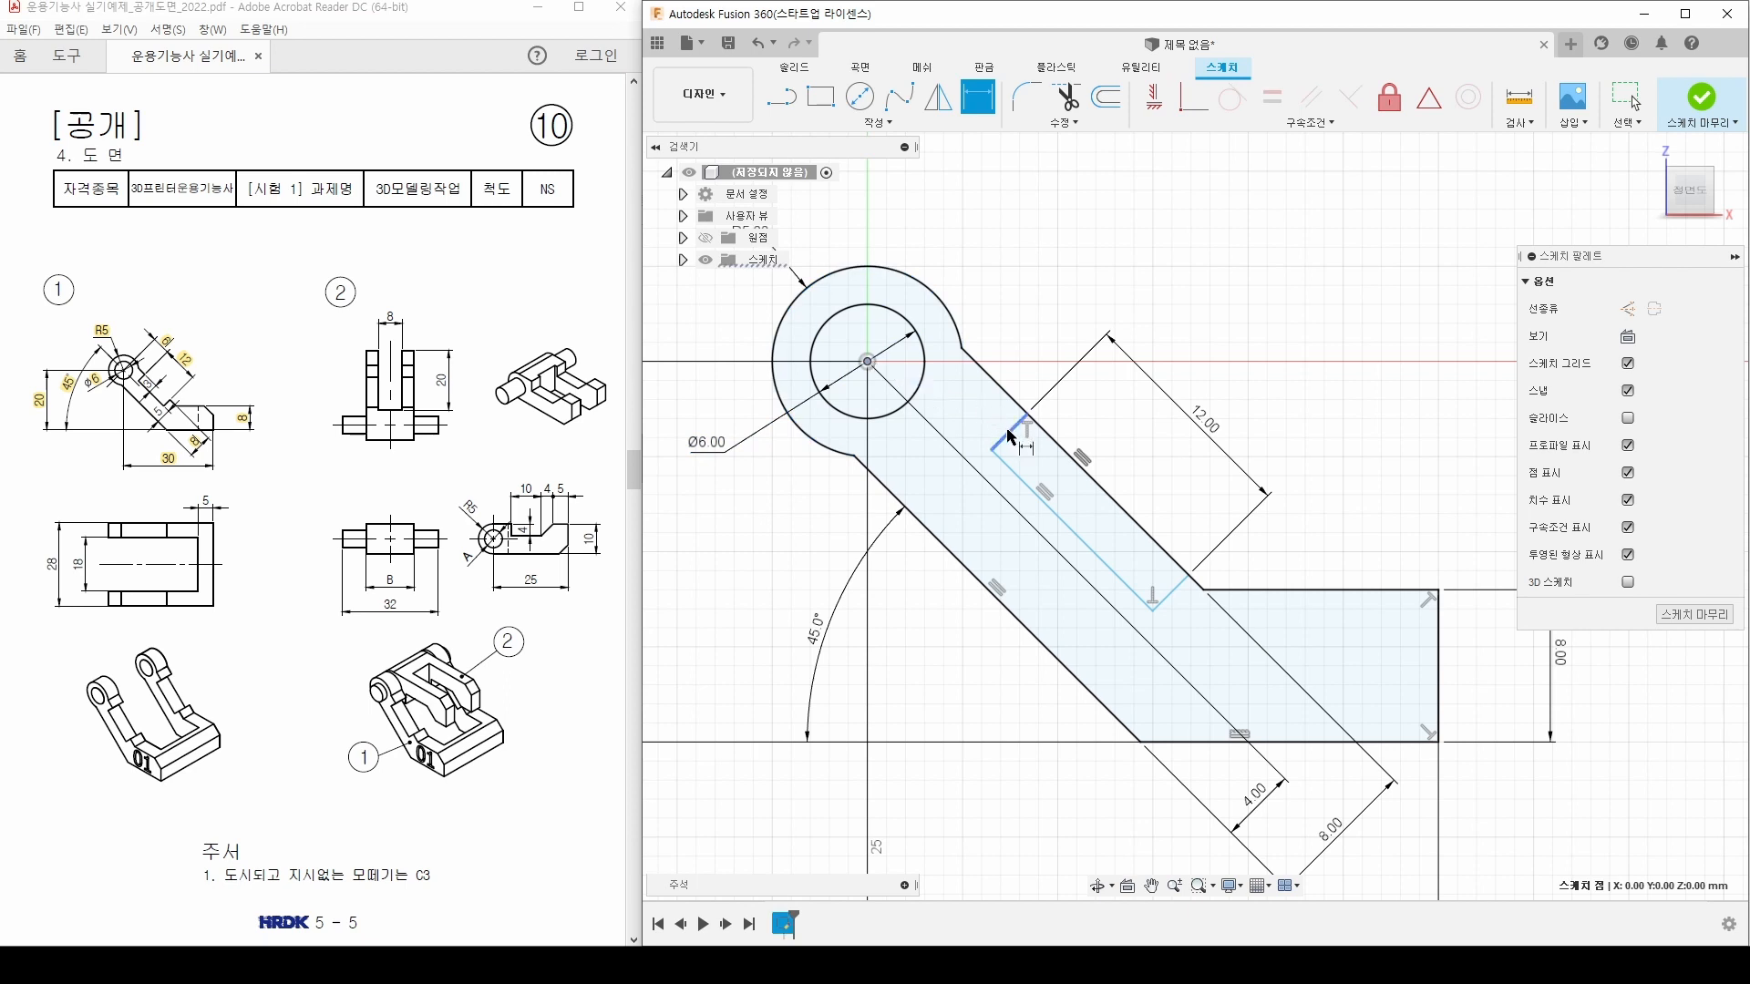
click(1010, 434)
click(1057, 314)
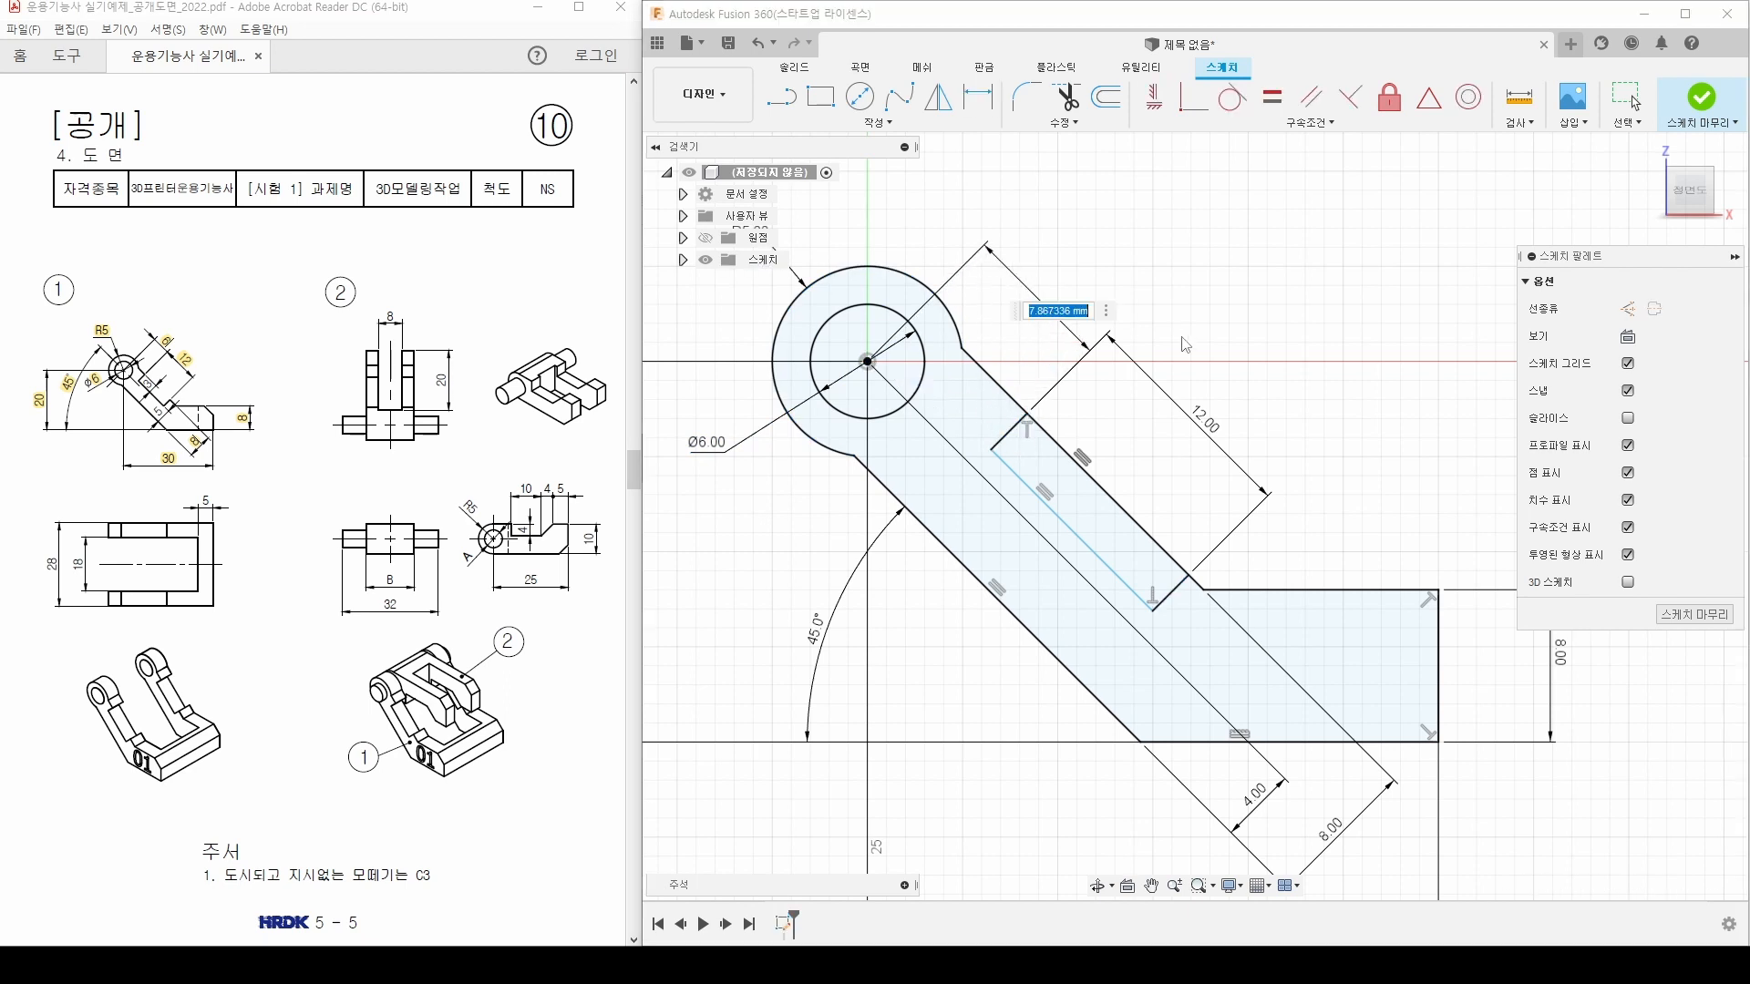
text(6)
key(Return)
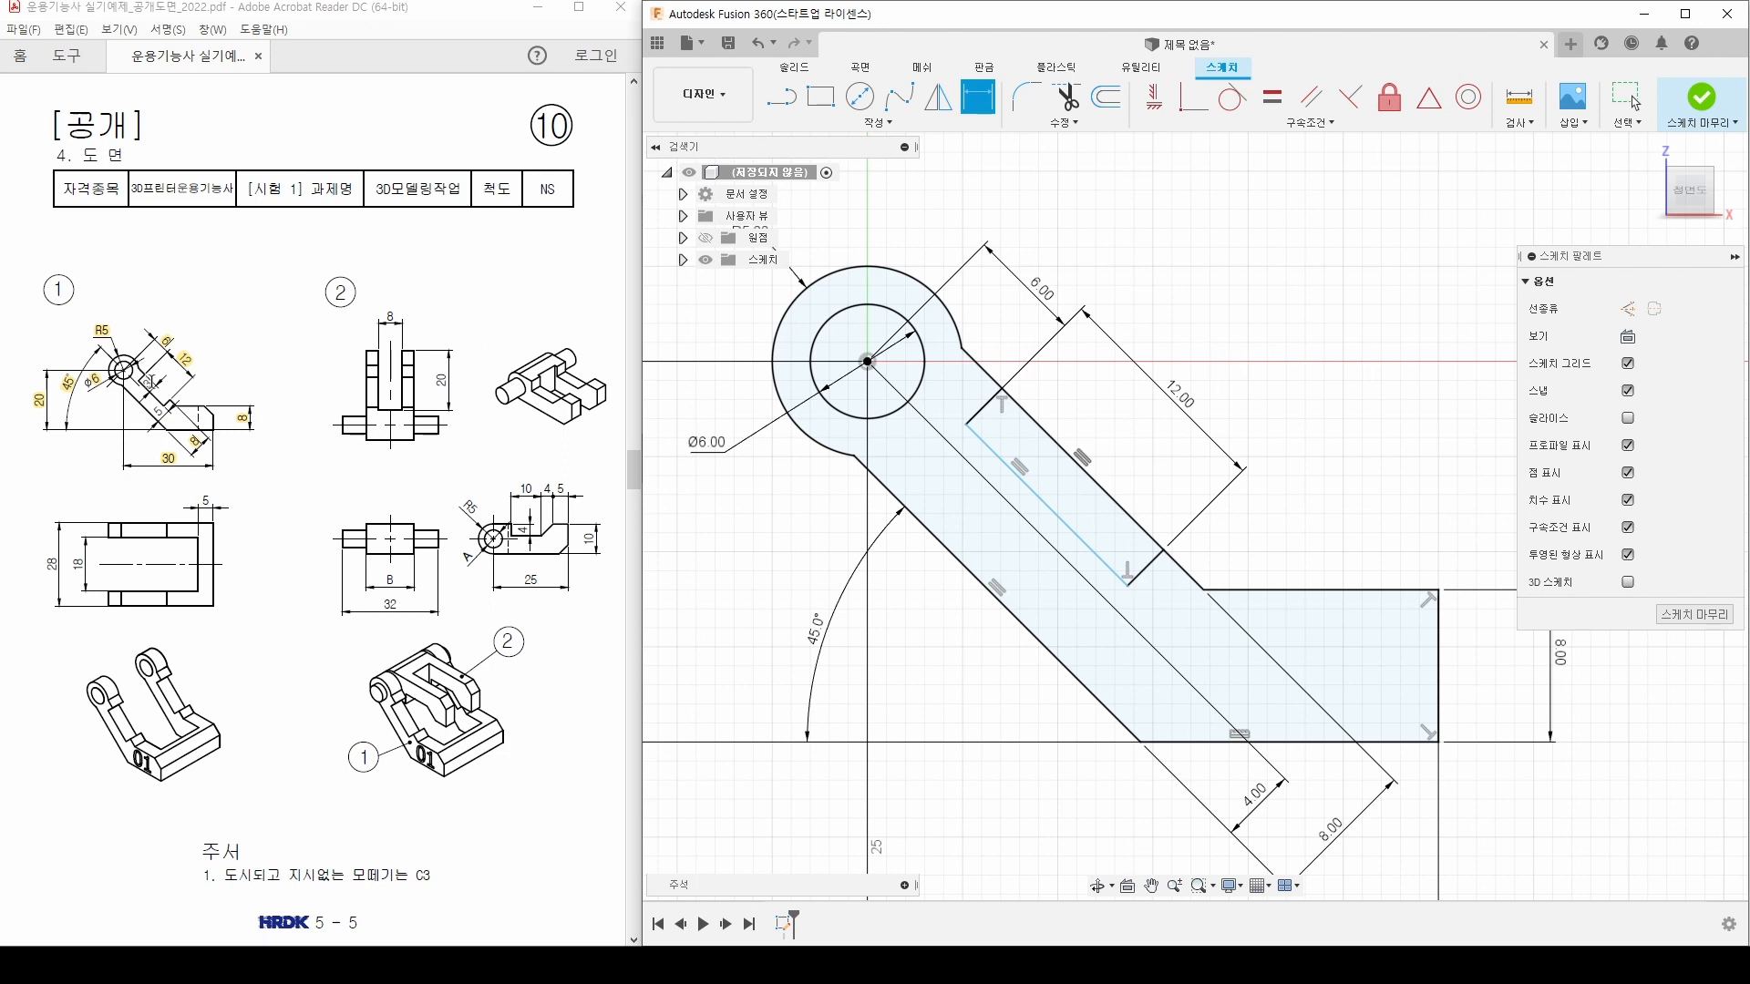
Step: Highlight the notch depth in the PDF drawing and set the length of the notch's upper short side to 3 mm
click(150, 382)
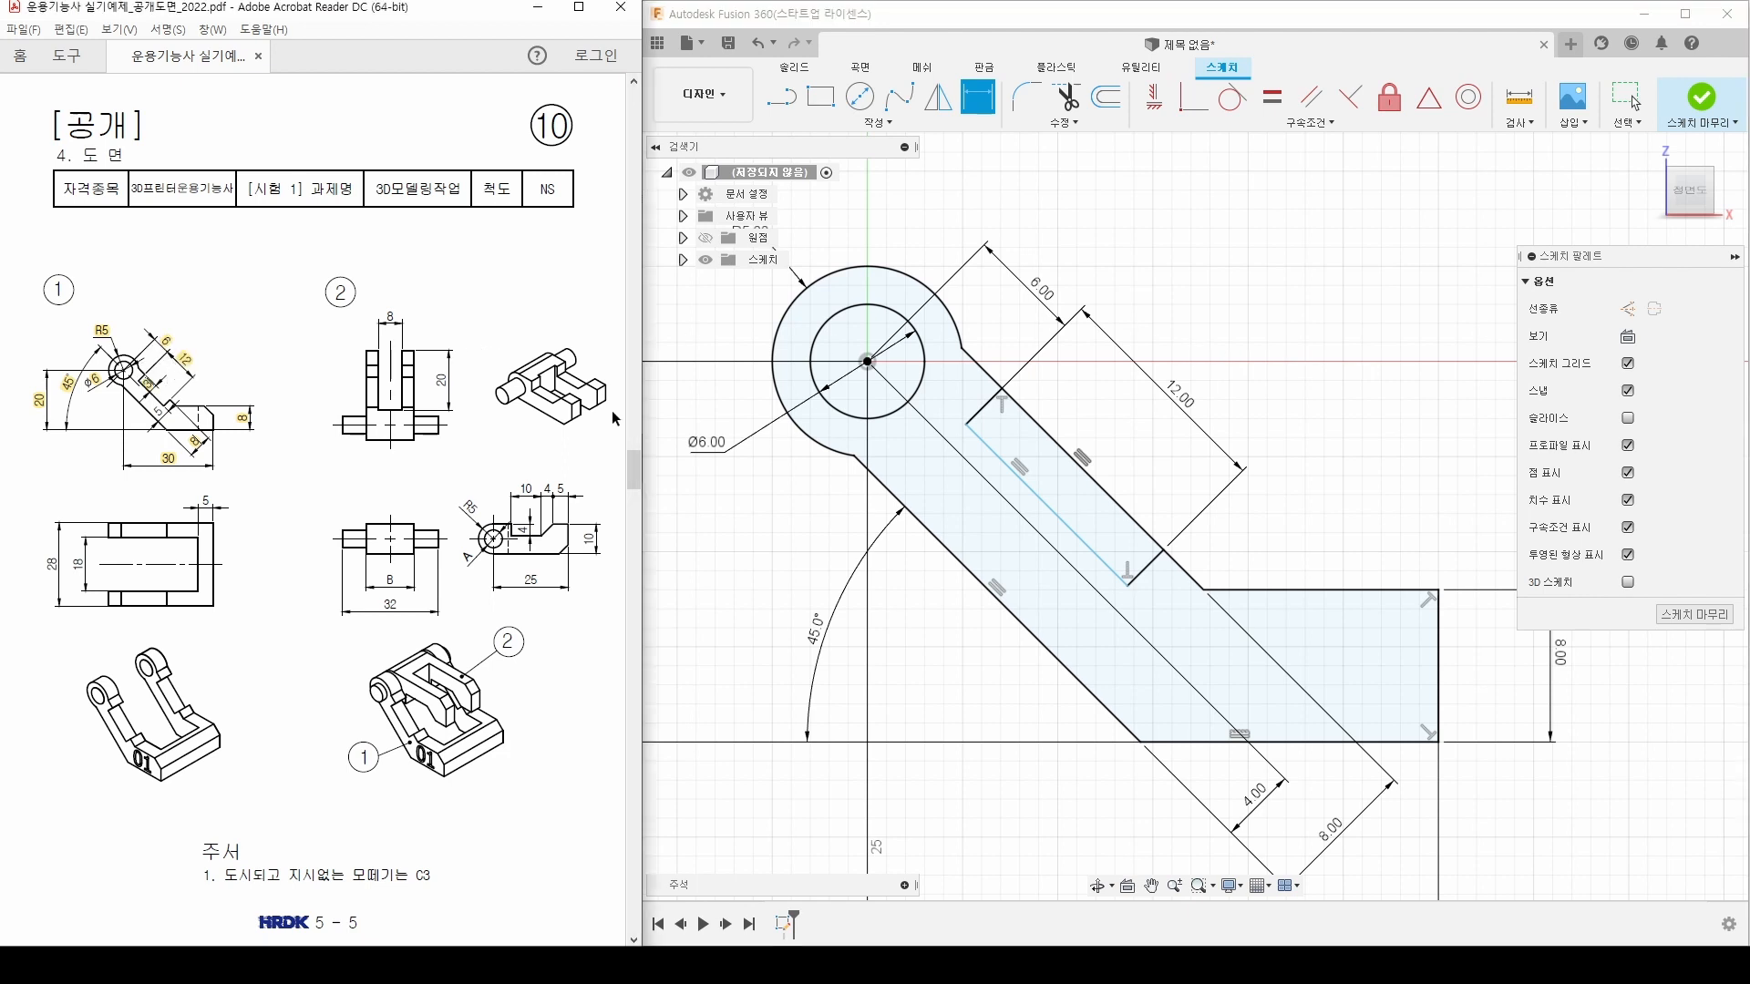
click(992, 407)
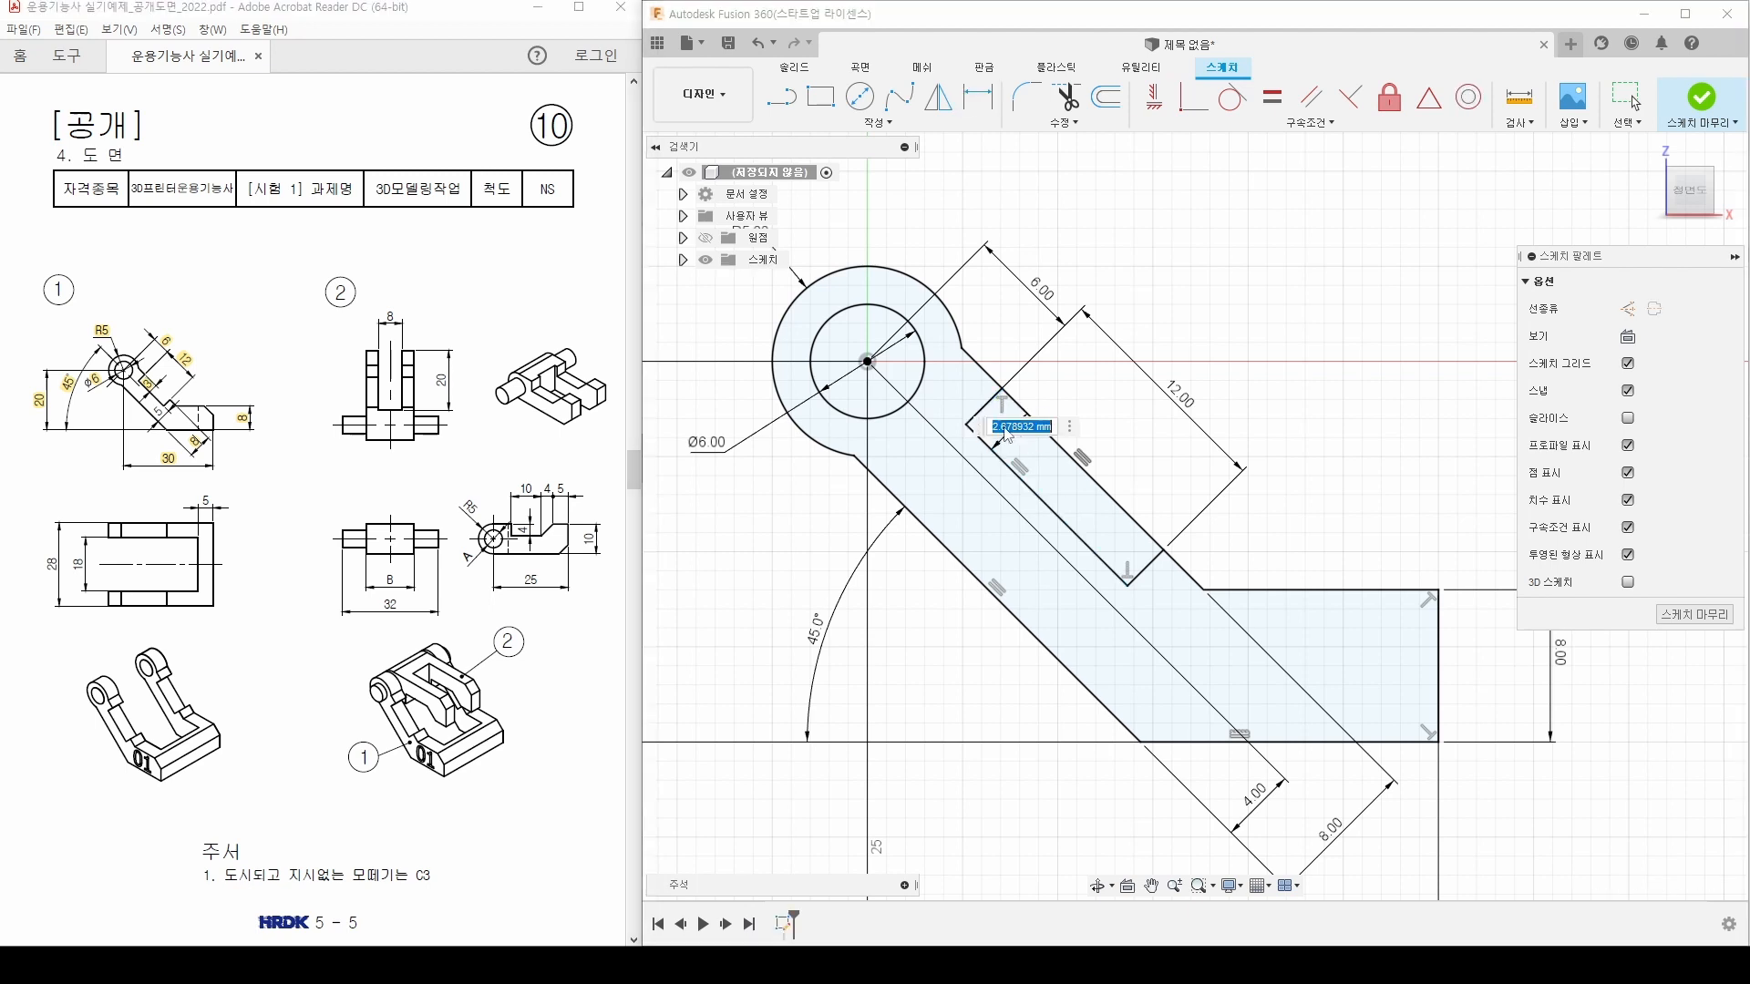
click(1006, 431)
text(3)
key(Return)
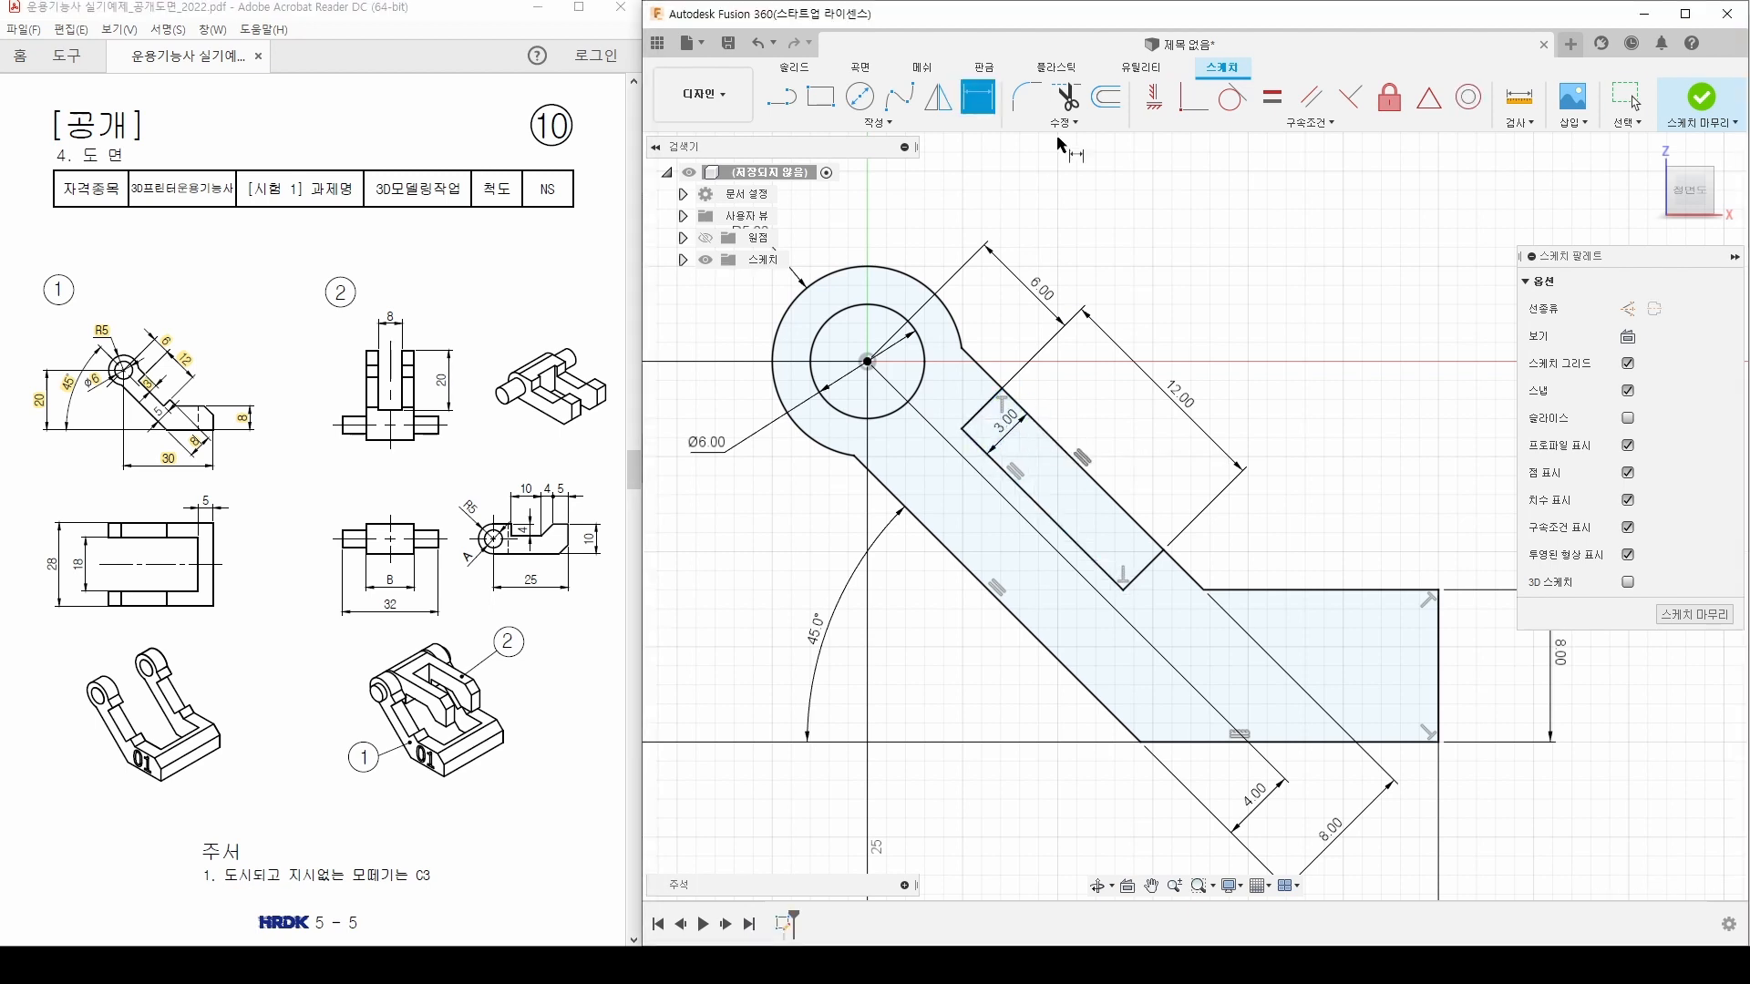
Step: Trim away the part of the arm's upper slanted edge that spans the notch opening
click(1067, 96)
click(1084, 467)
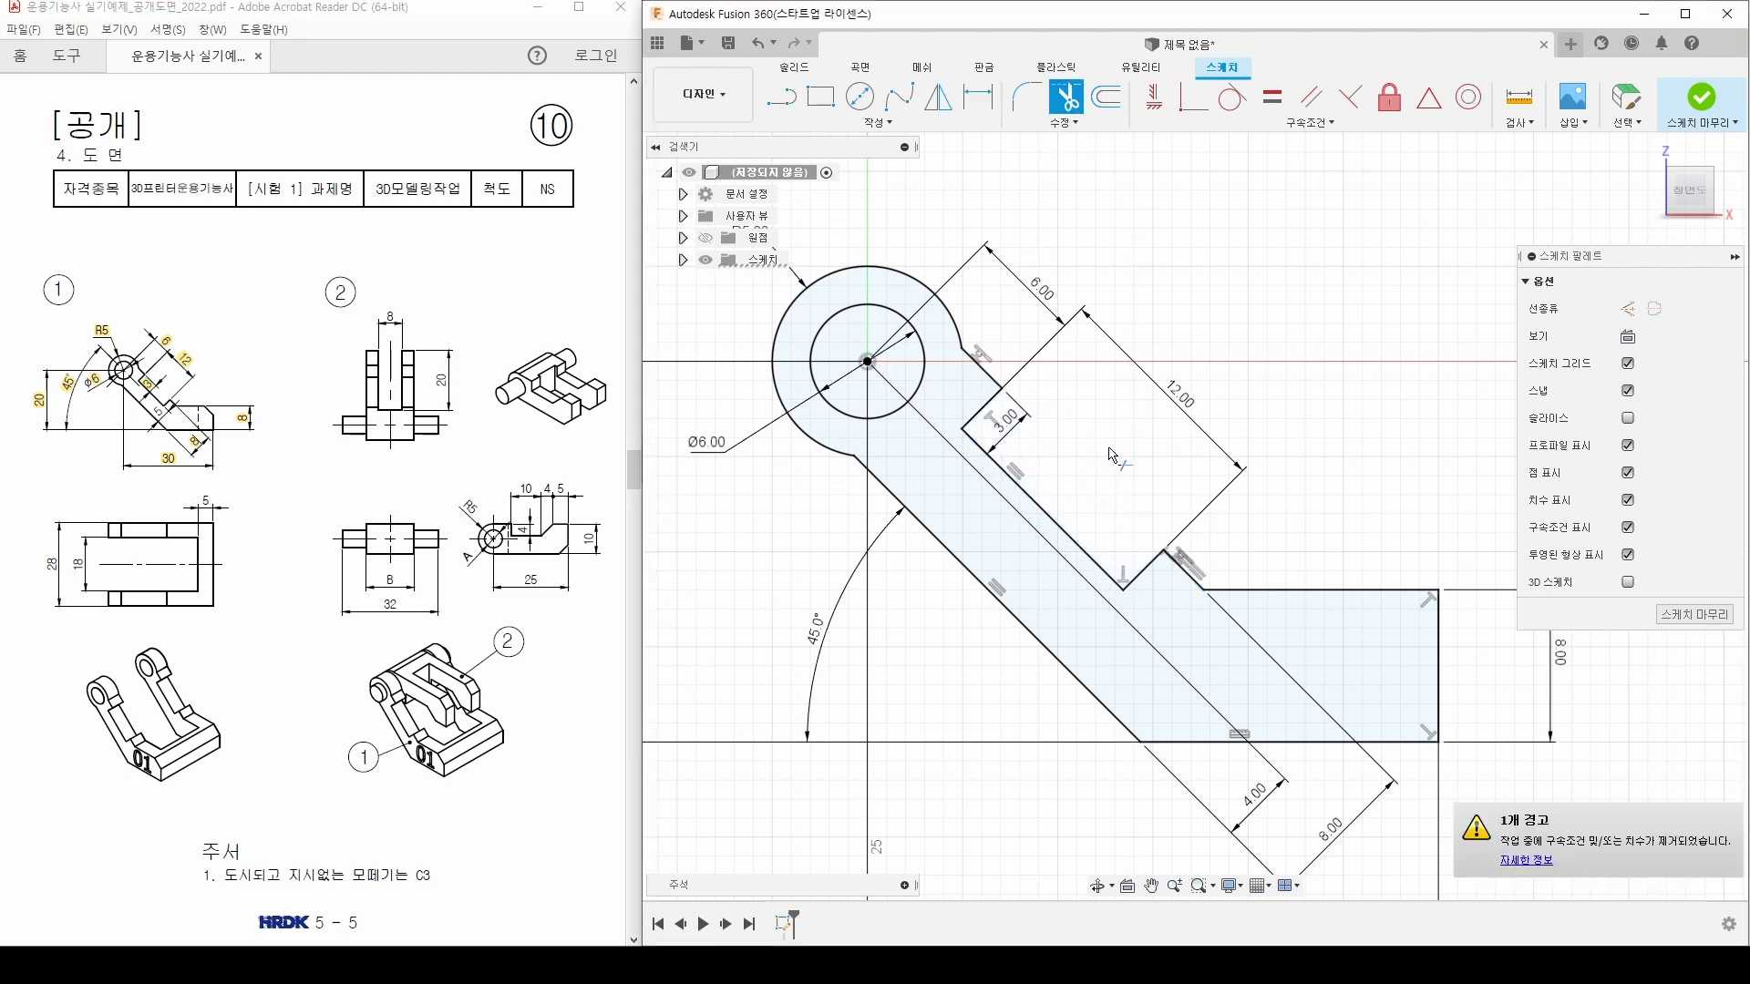
scroll(981, 490, down, 2)
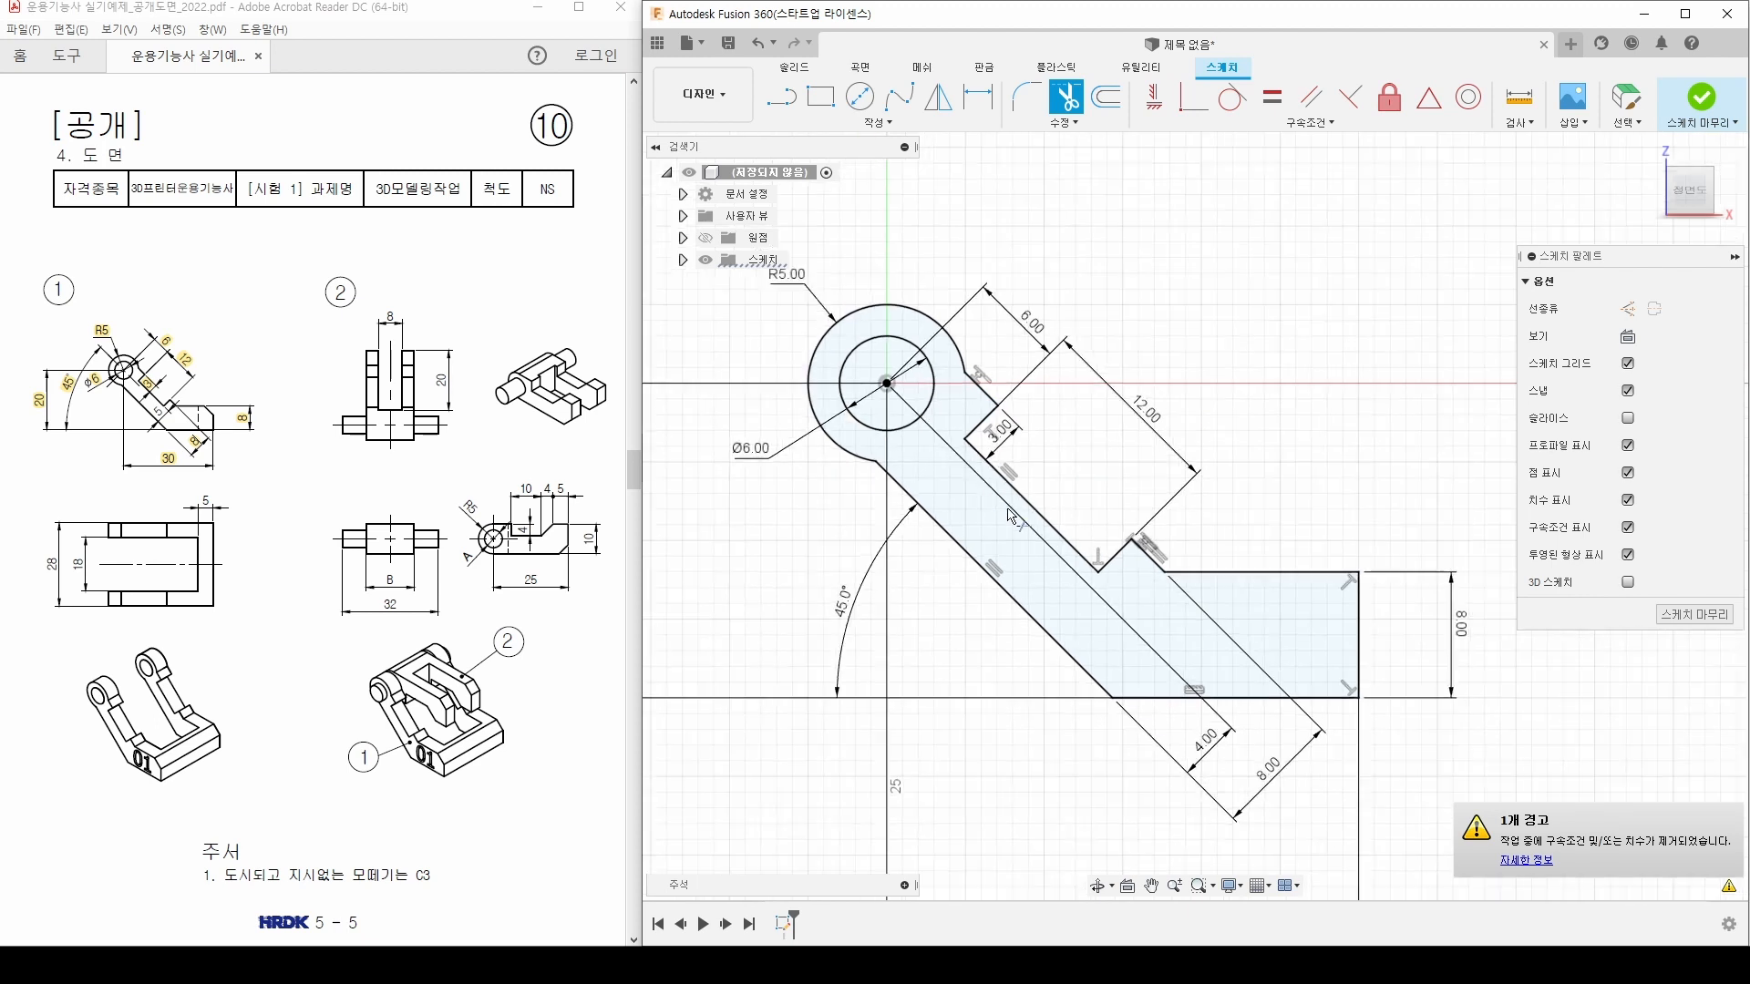
middle_drag(988, 501, 943, 441)
scroll(956, 455, down, 1)
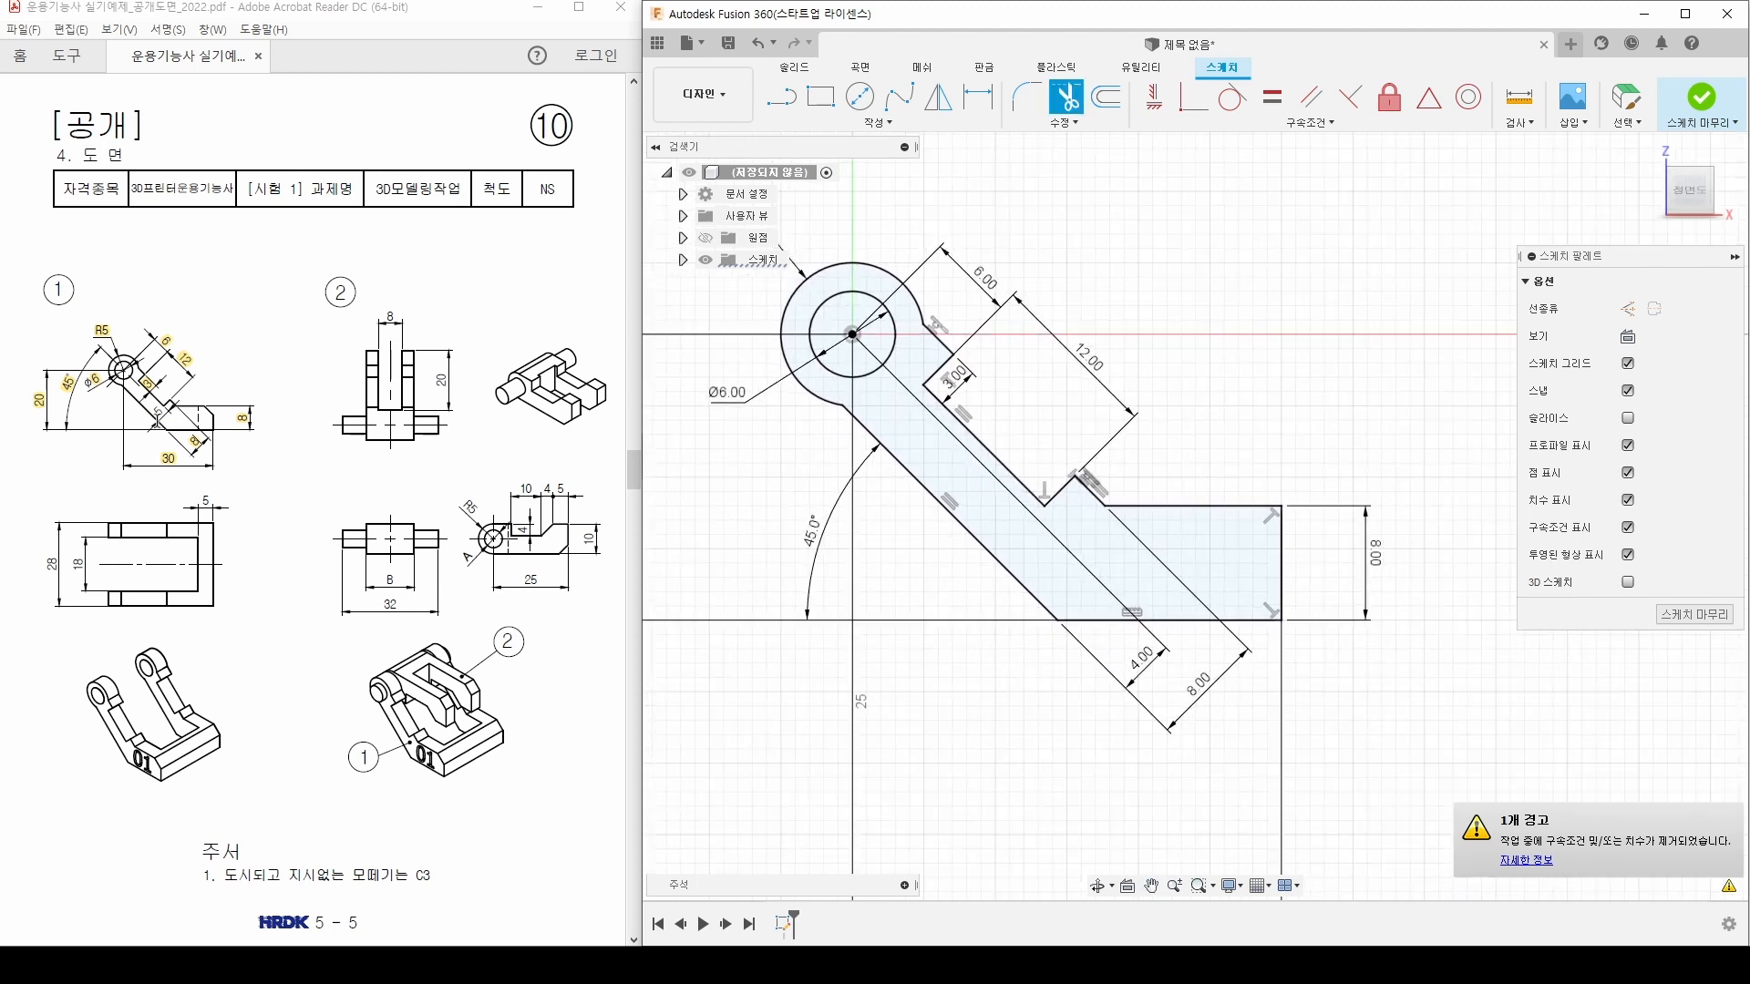
Step: Highlight the dimension 5 across the slanted arm in part 1's side view of the PDF drawing
click(163, 412)
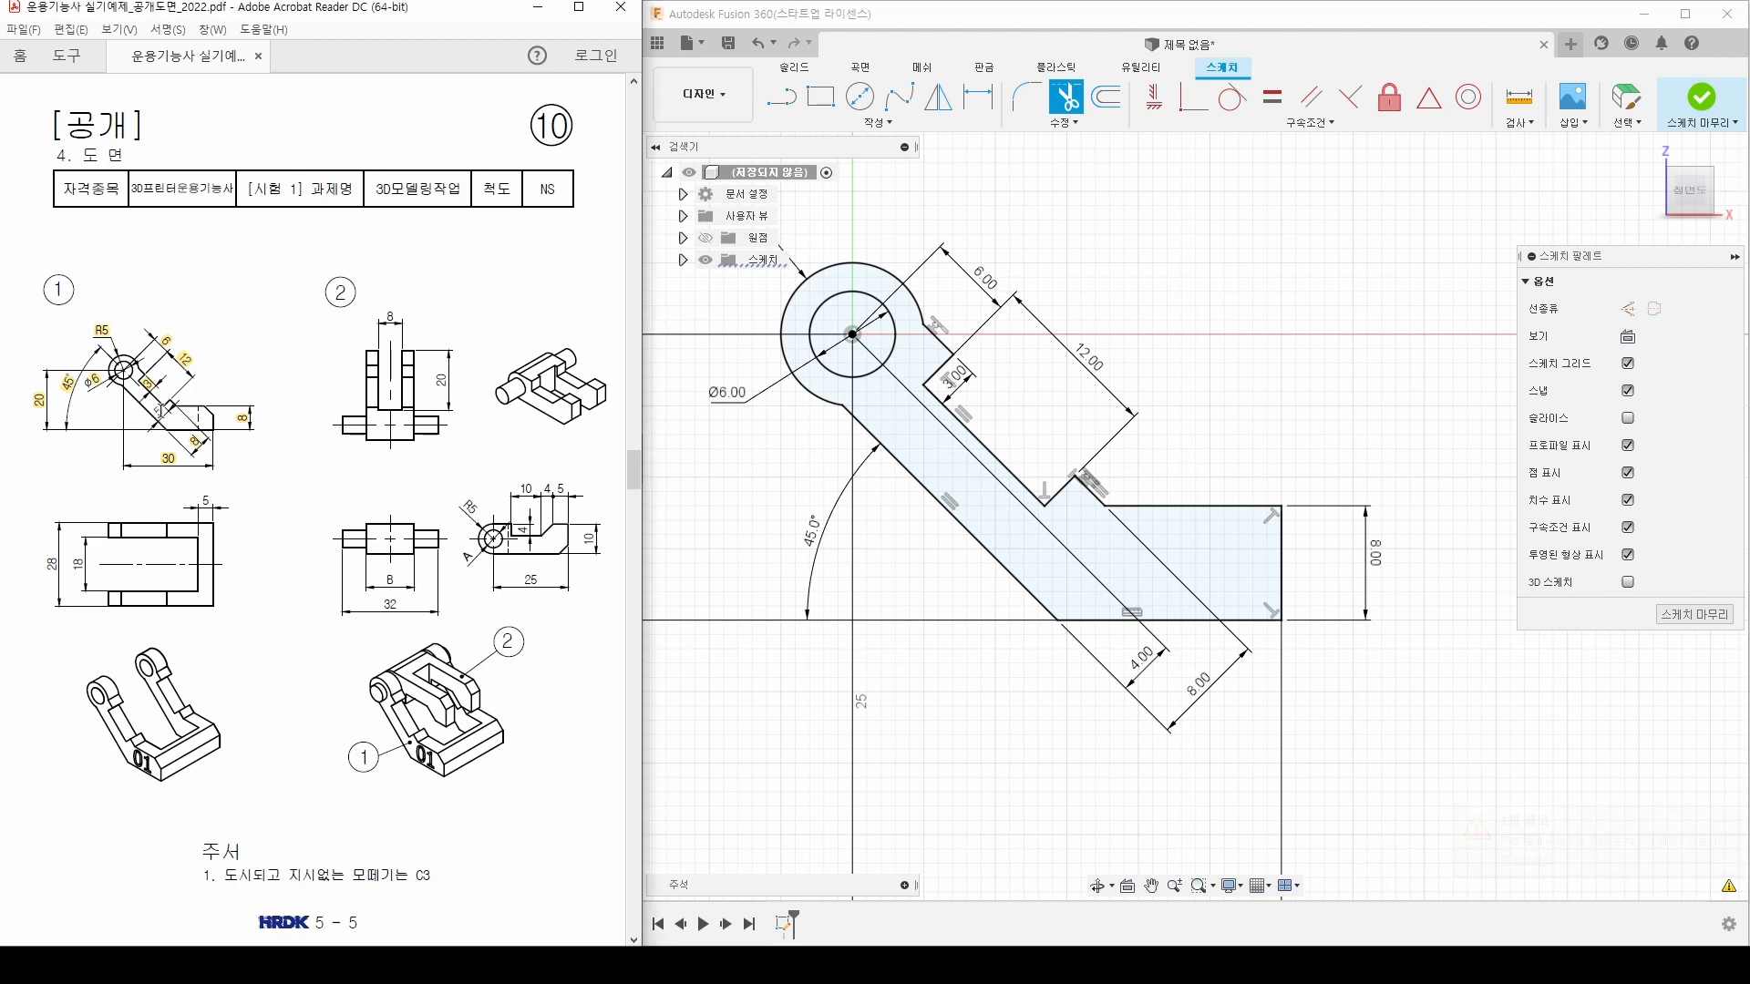
double_click(162, 409)
click(181, 388)
mouse_move(265, 879)
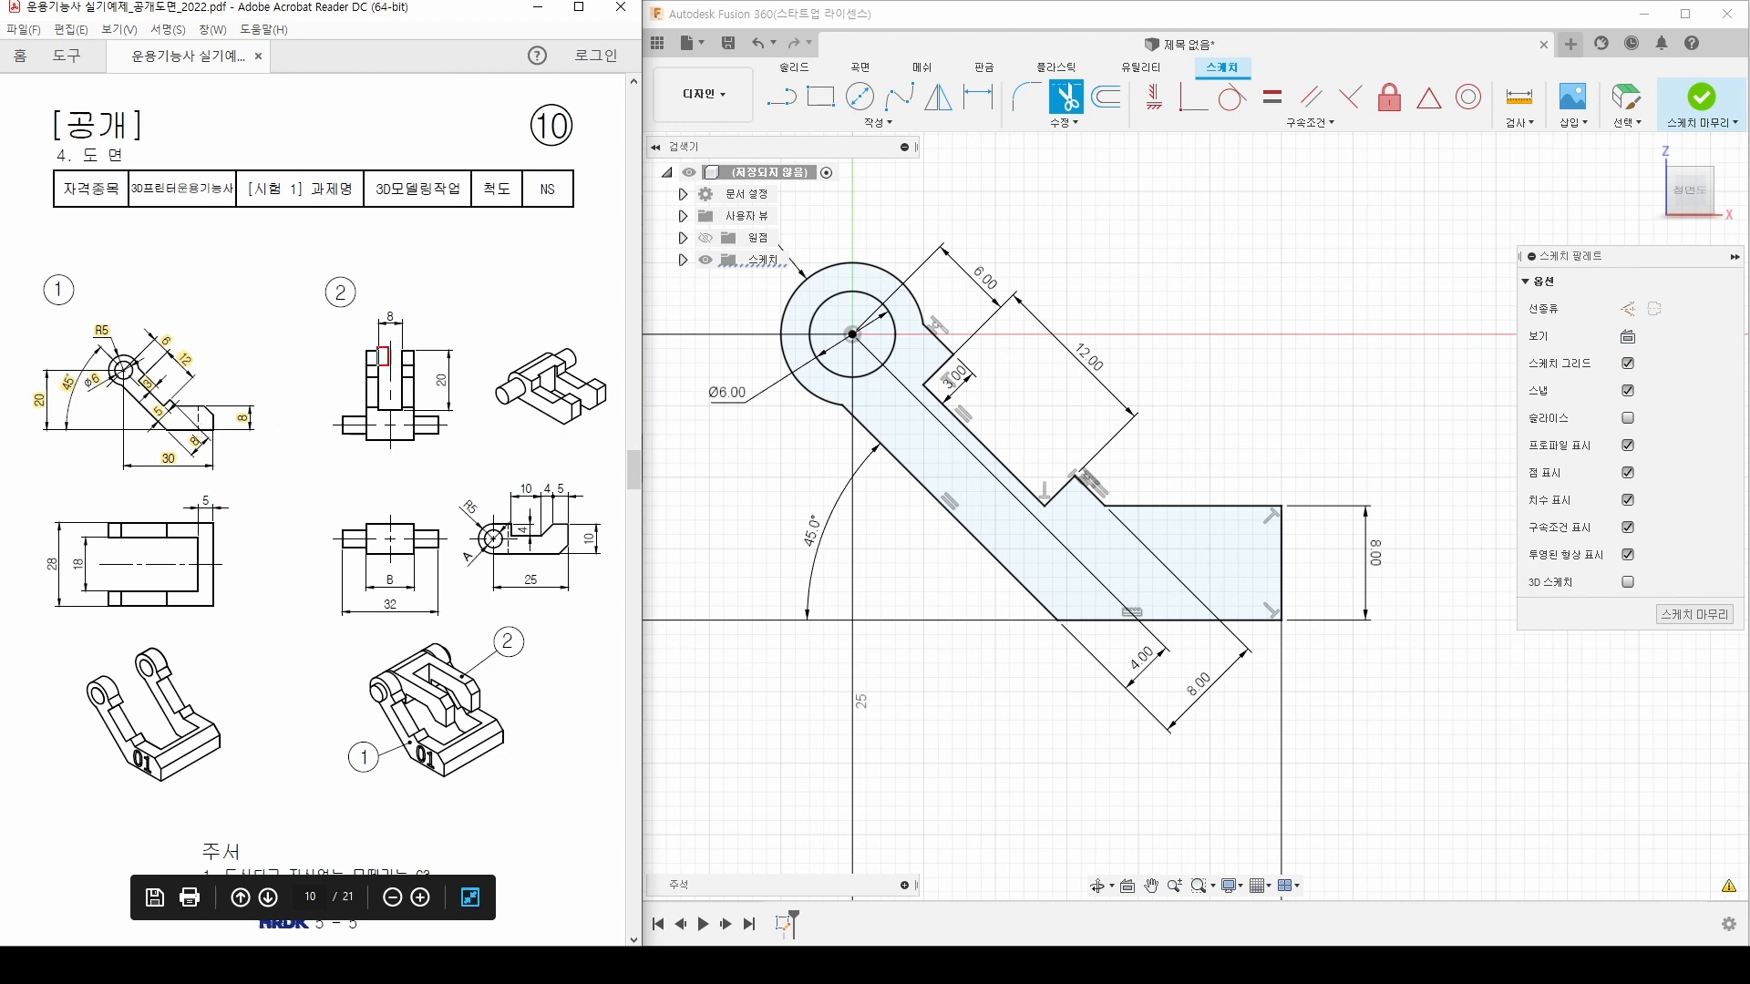
Step: Examine how the hidden line near the end of part 1's side view lines up with the inner opening in the top view
drag(390, 366, 403, 413)
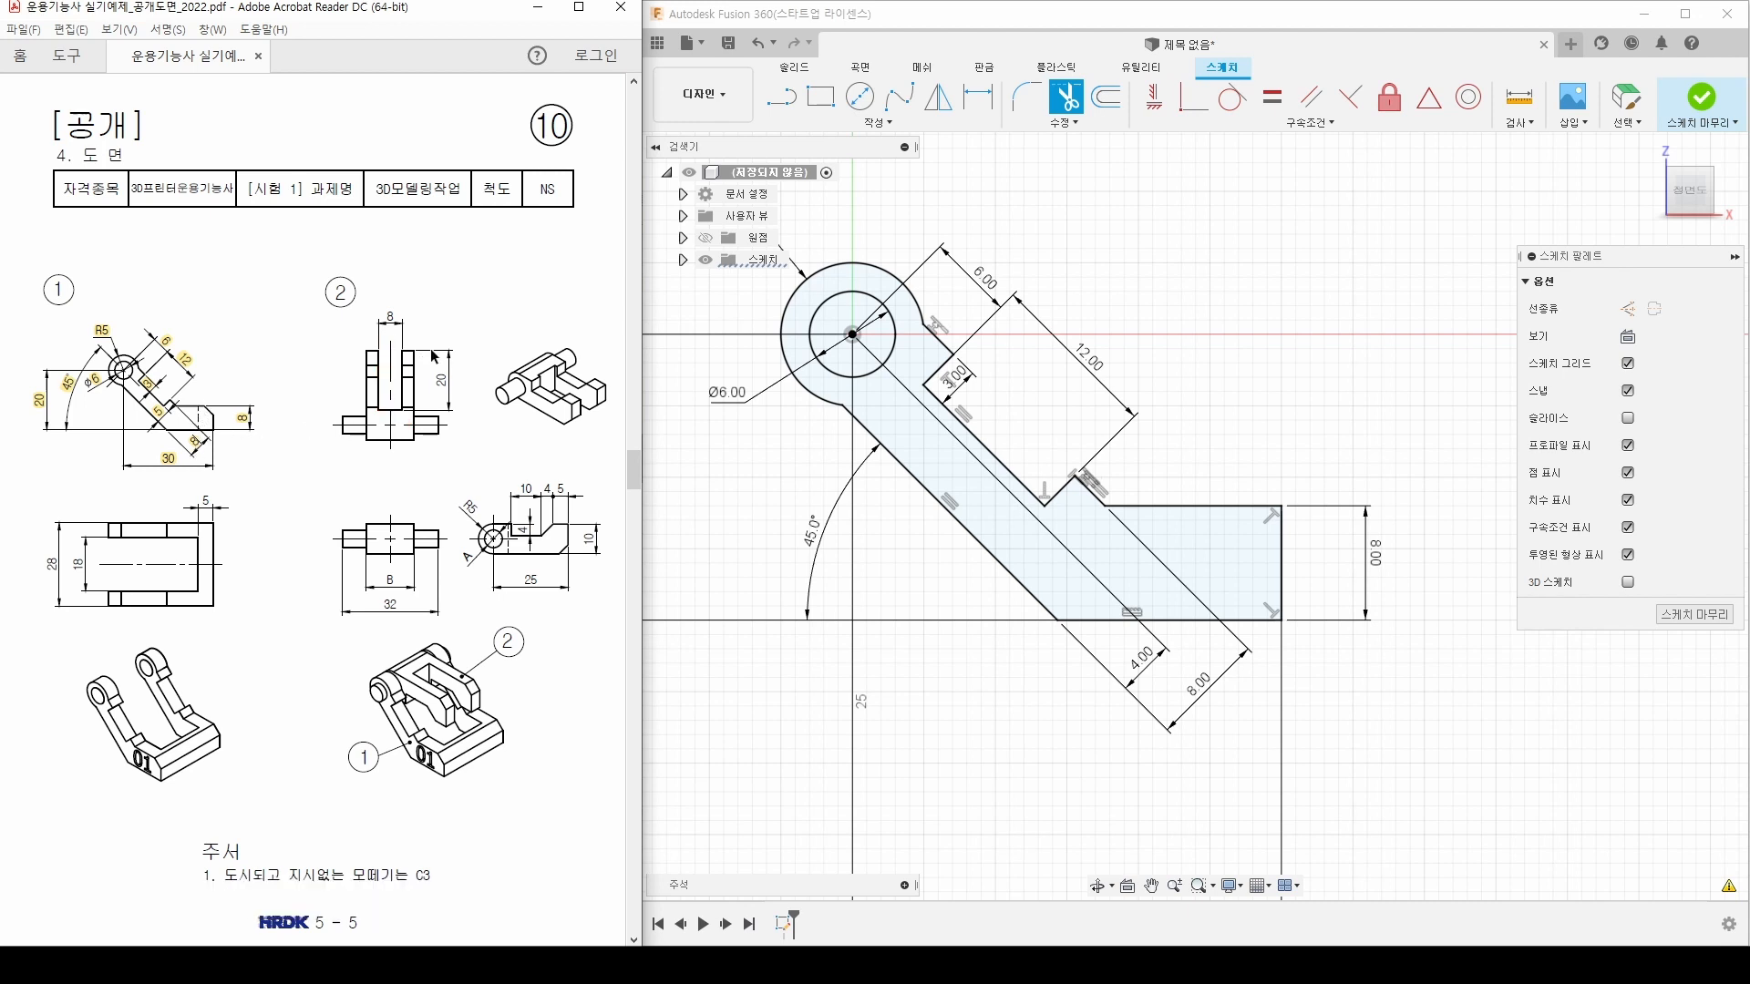
drag(425, 339, 361, 425)
drag(195, 612, 197, 618)
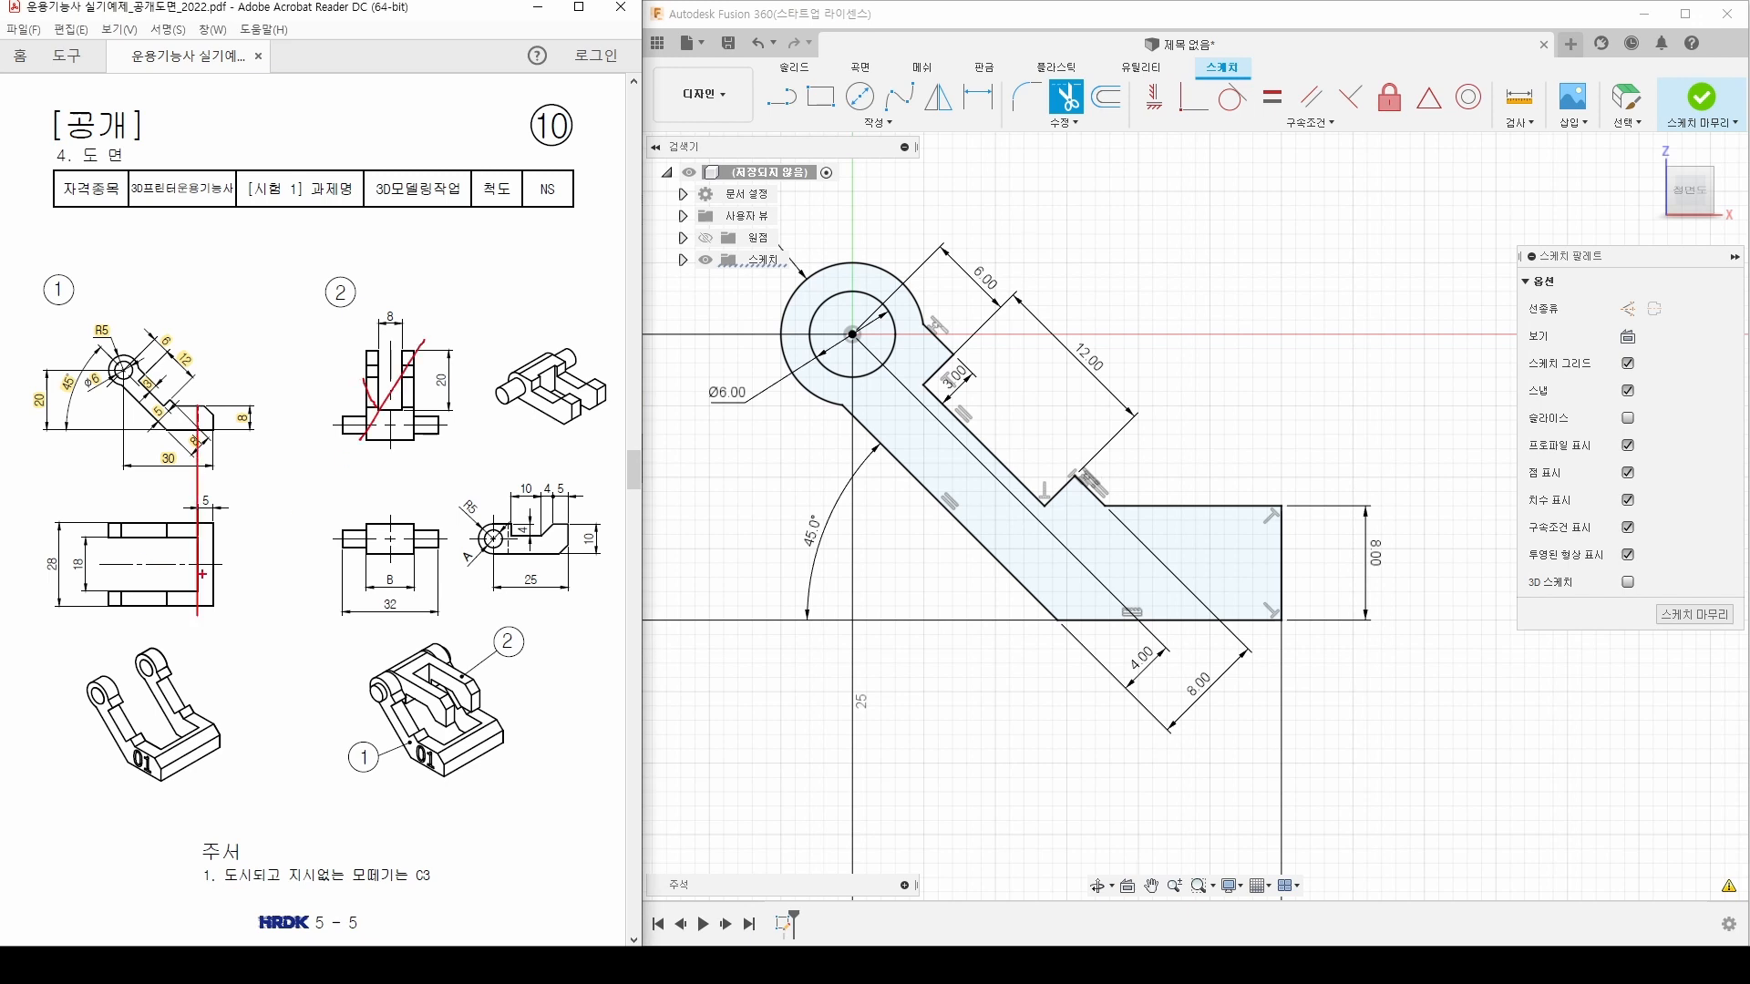
mouse_move(110, 538)
mouse_down()
mouse_move(201, 591)
mouse_move(109, 540)
mouse_up()
key(Escape)
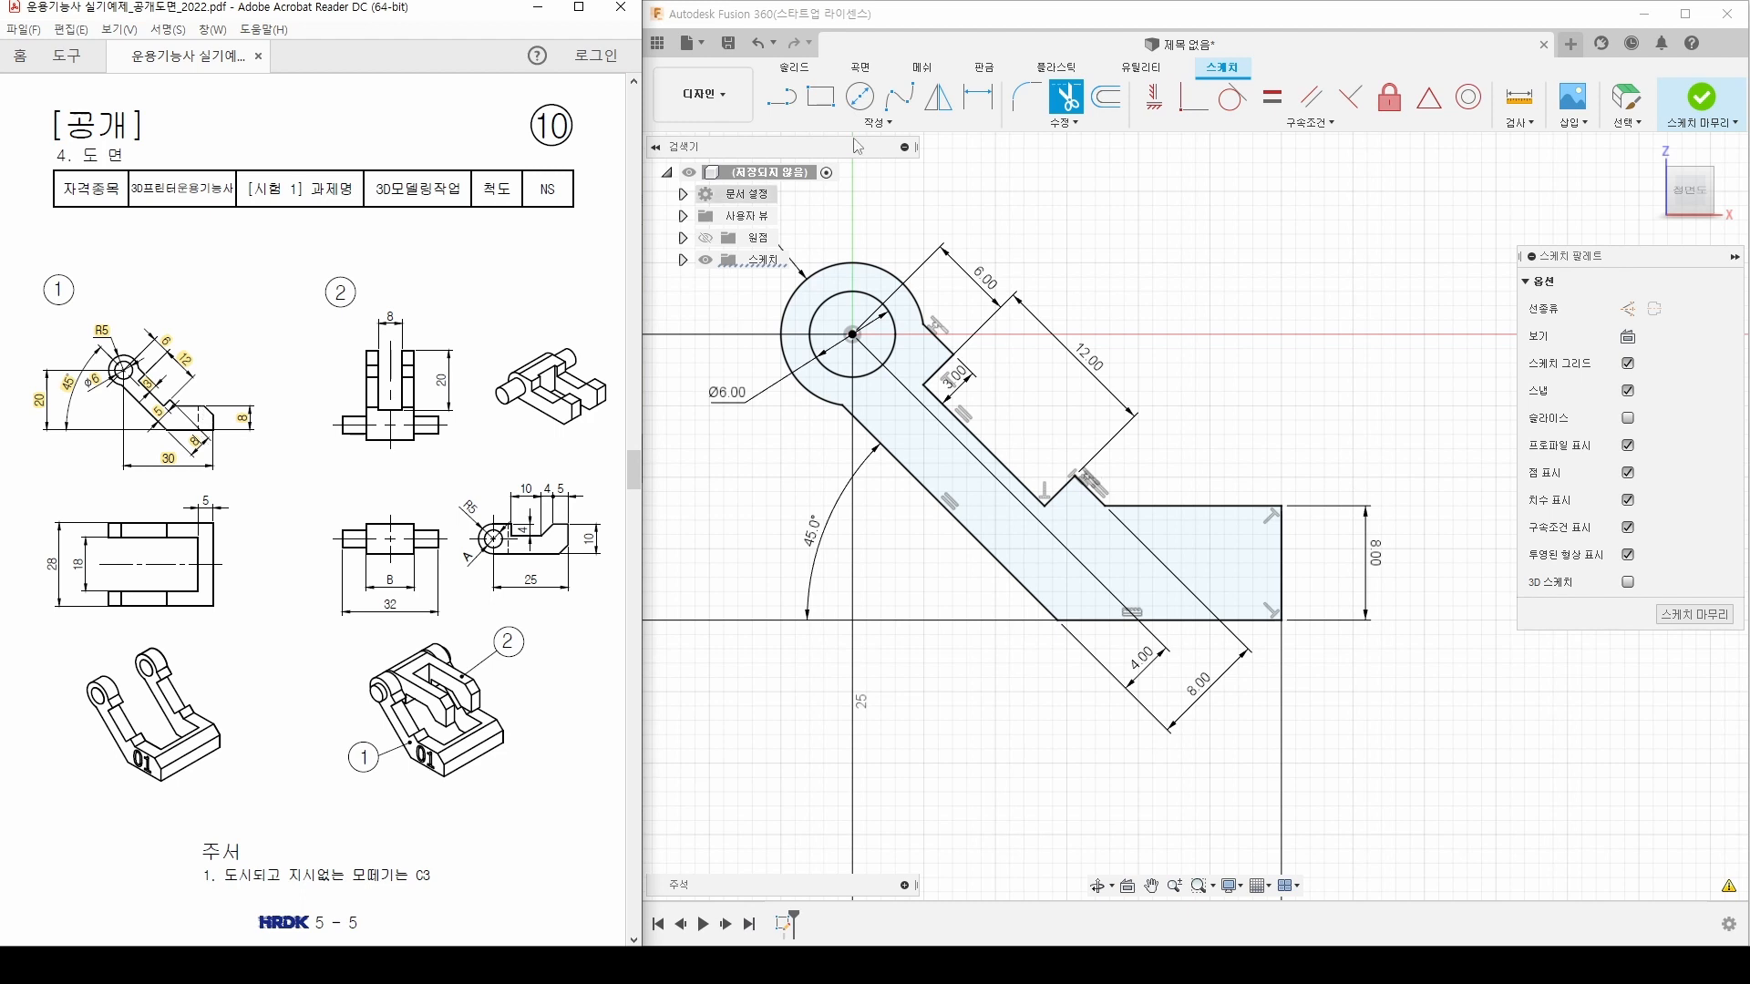
Step: Draw a vertical line across the base block near its outer end and try to apply a horizontal/vertical constraint to it
click(781, 95)
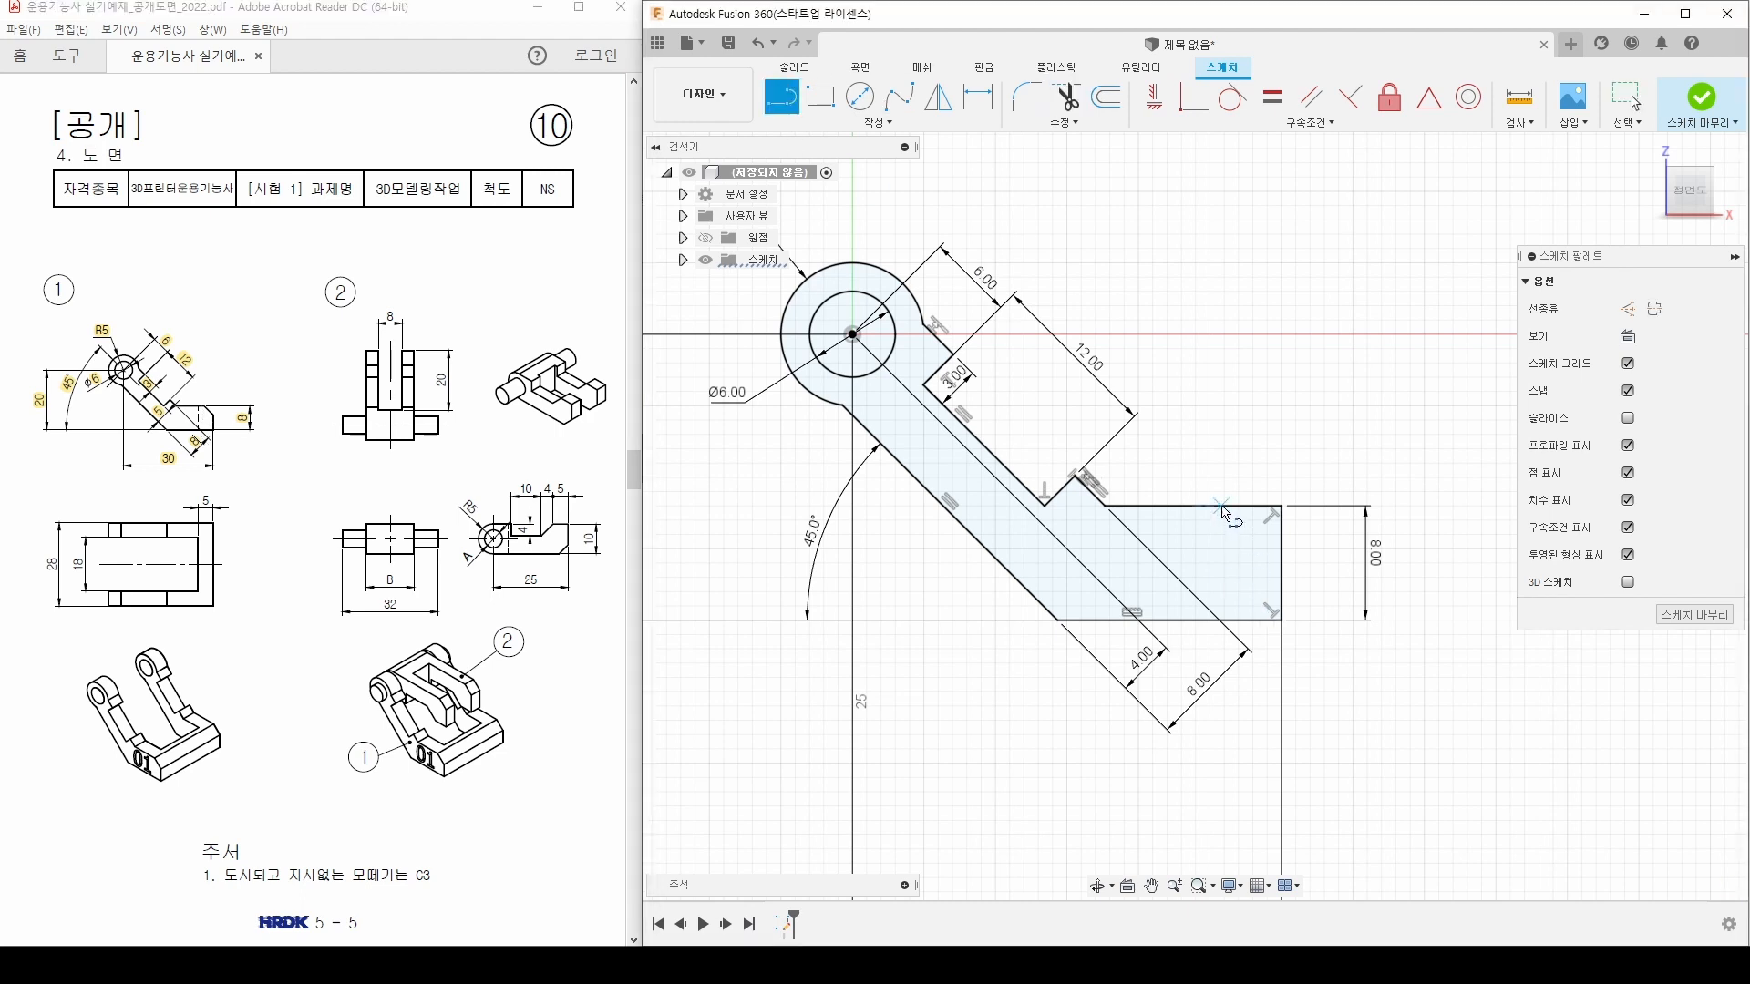
click(1222, 506)
click(1221, 621)
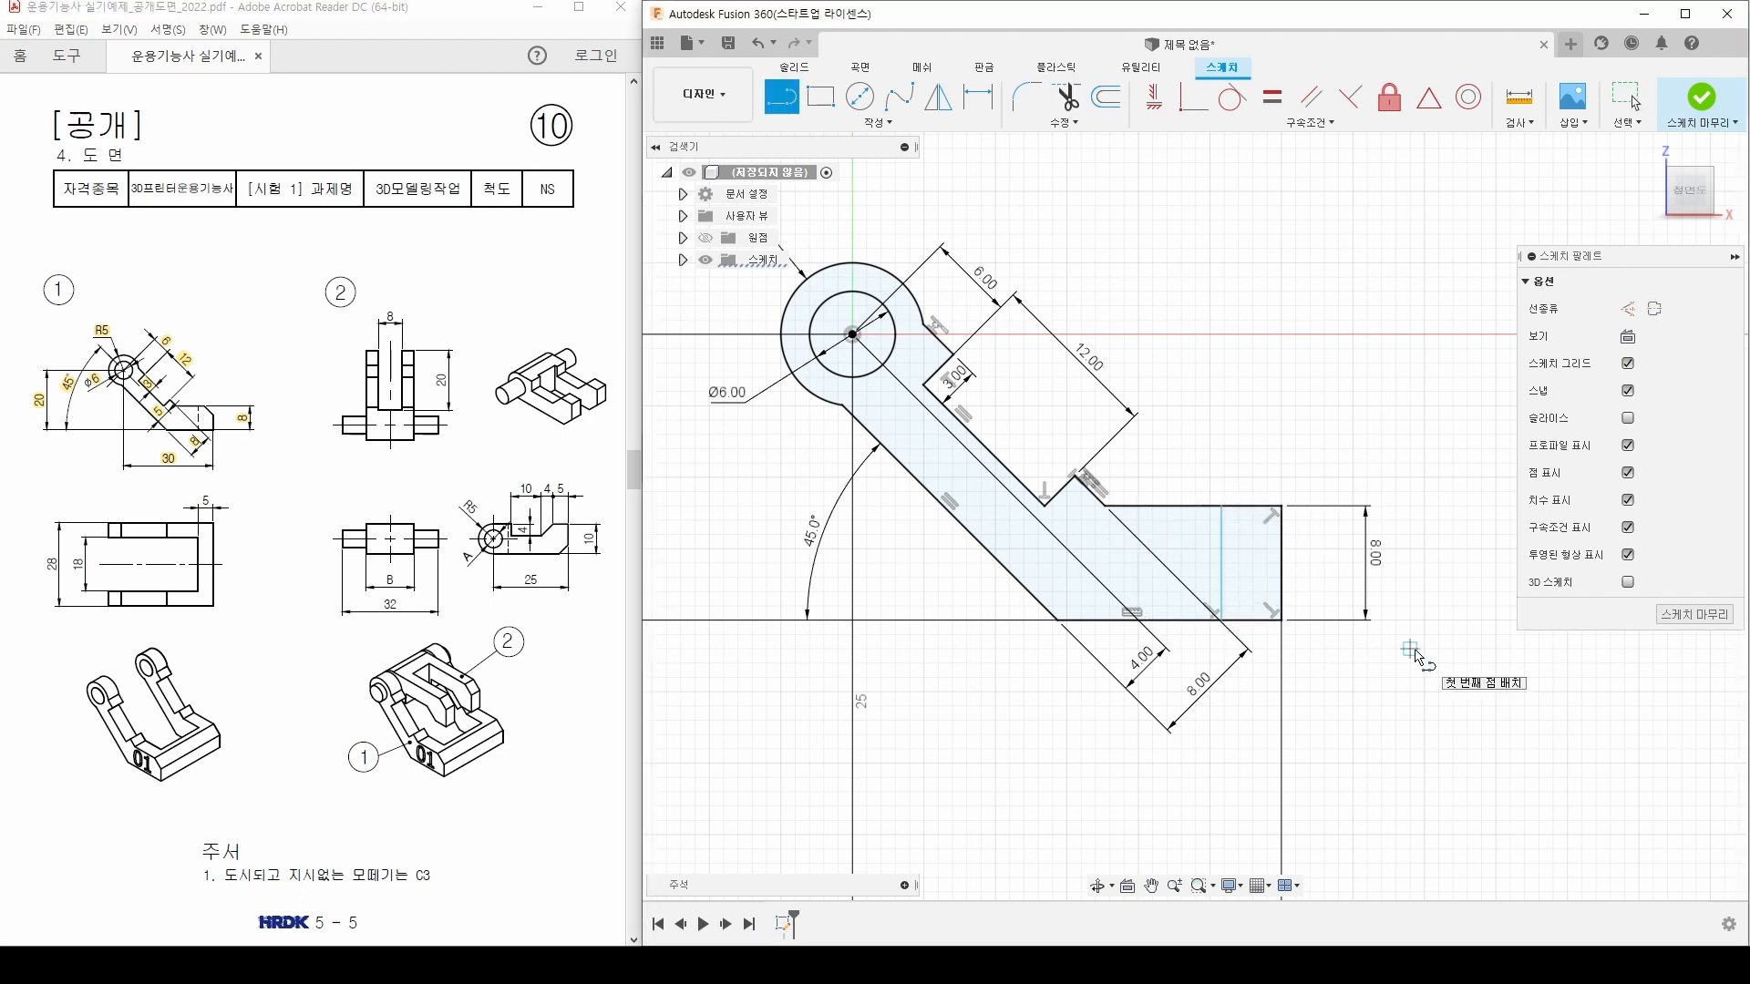
click(1155, 96)
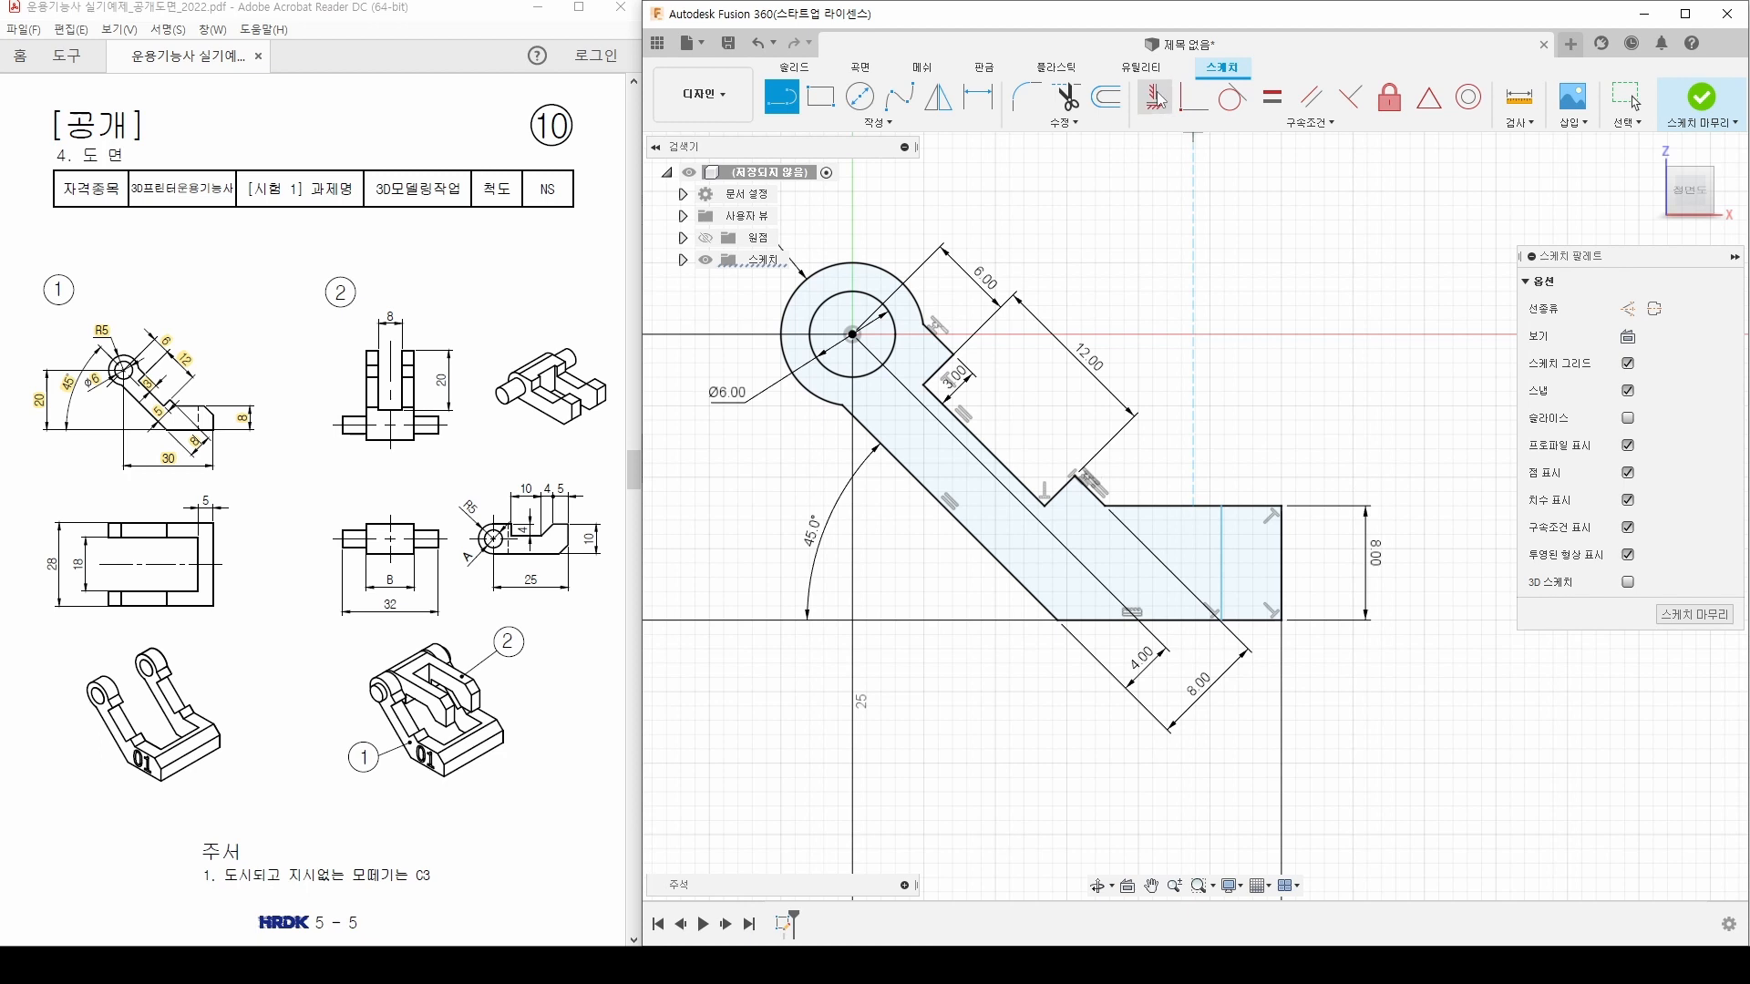
click(1224, 577)
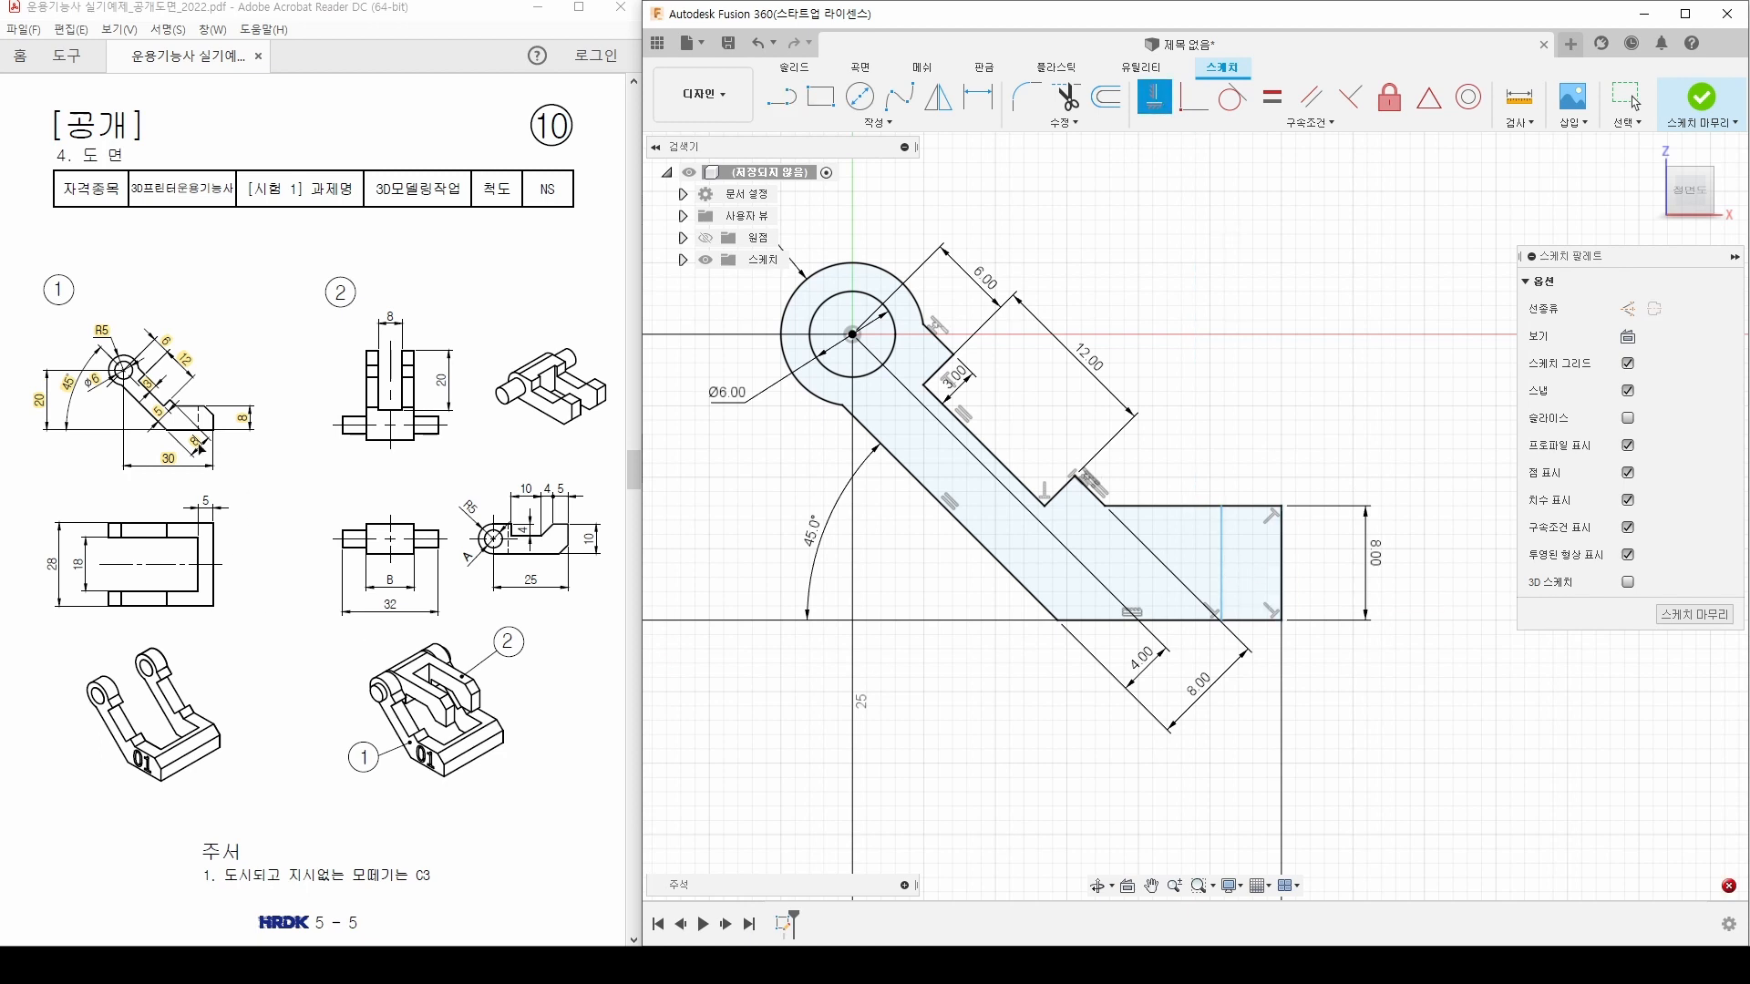
Step: Highlight the end wall thickness 5 in the PDF drawing and set the distance from the new line to the base's outer edge to 5 mm
click(206, 503)
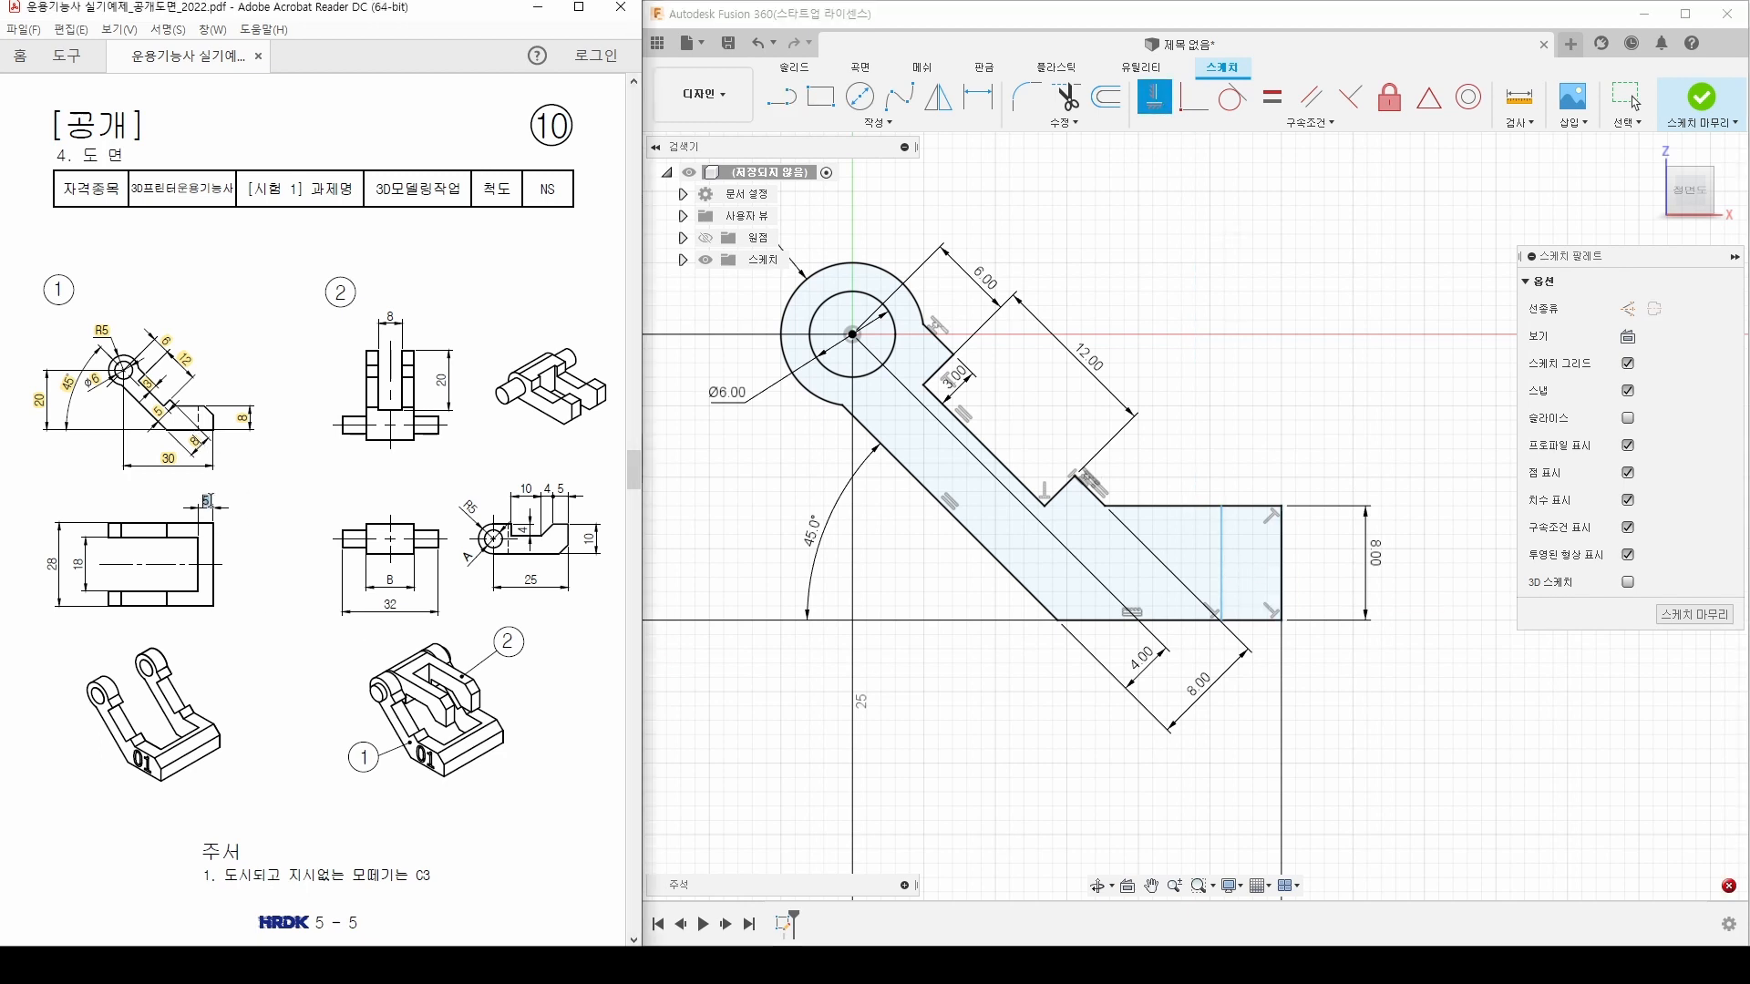
middle_drag(1054, 656, 1001, 640)
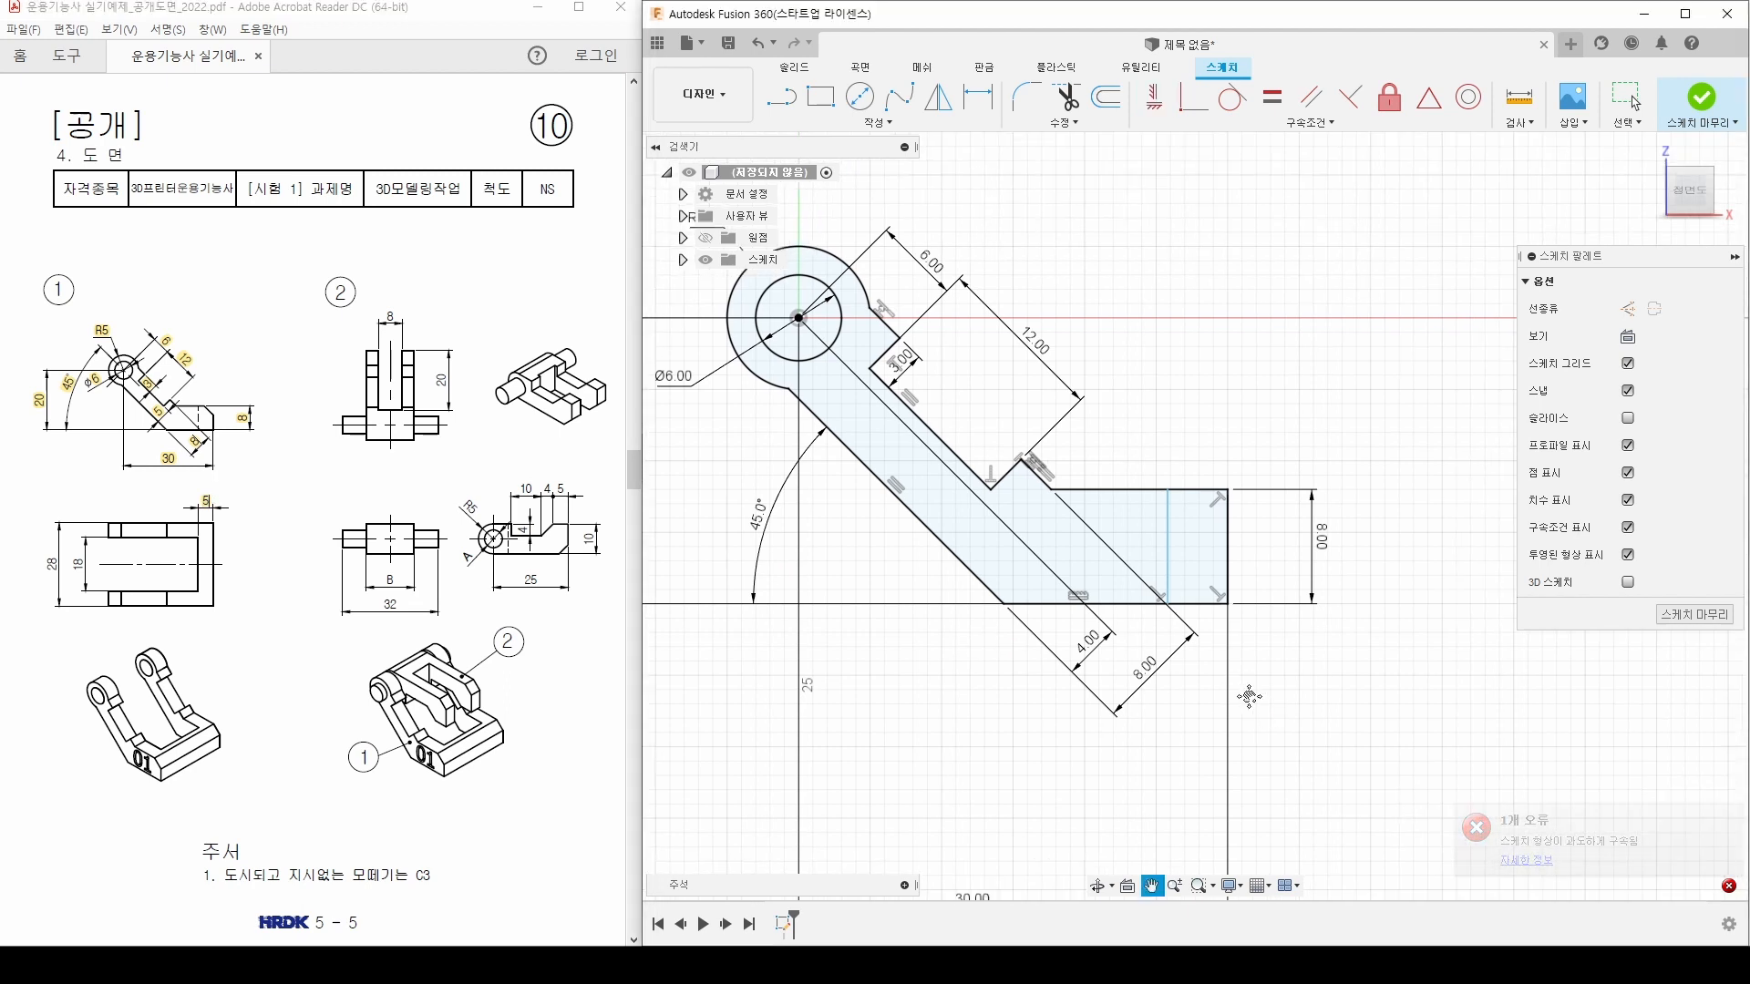
key(d)
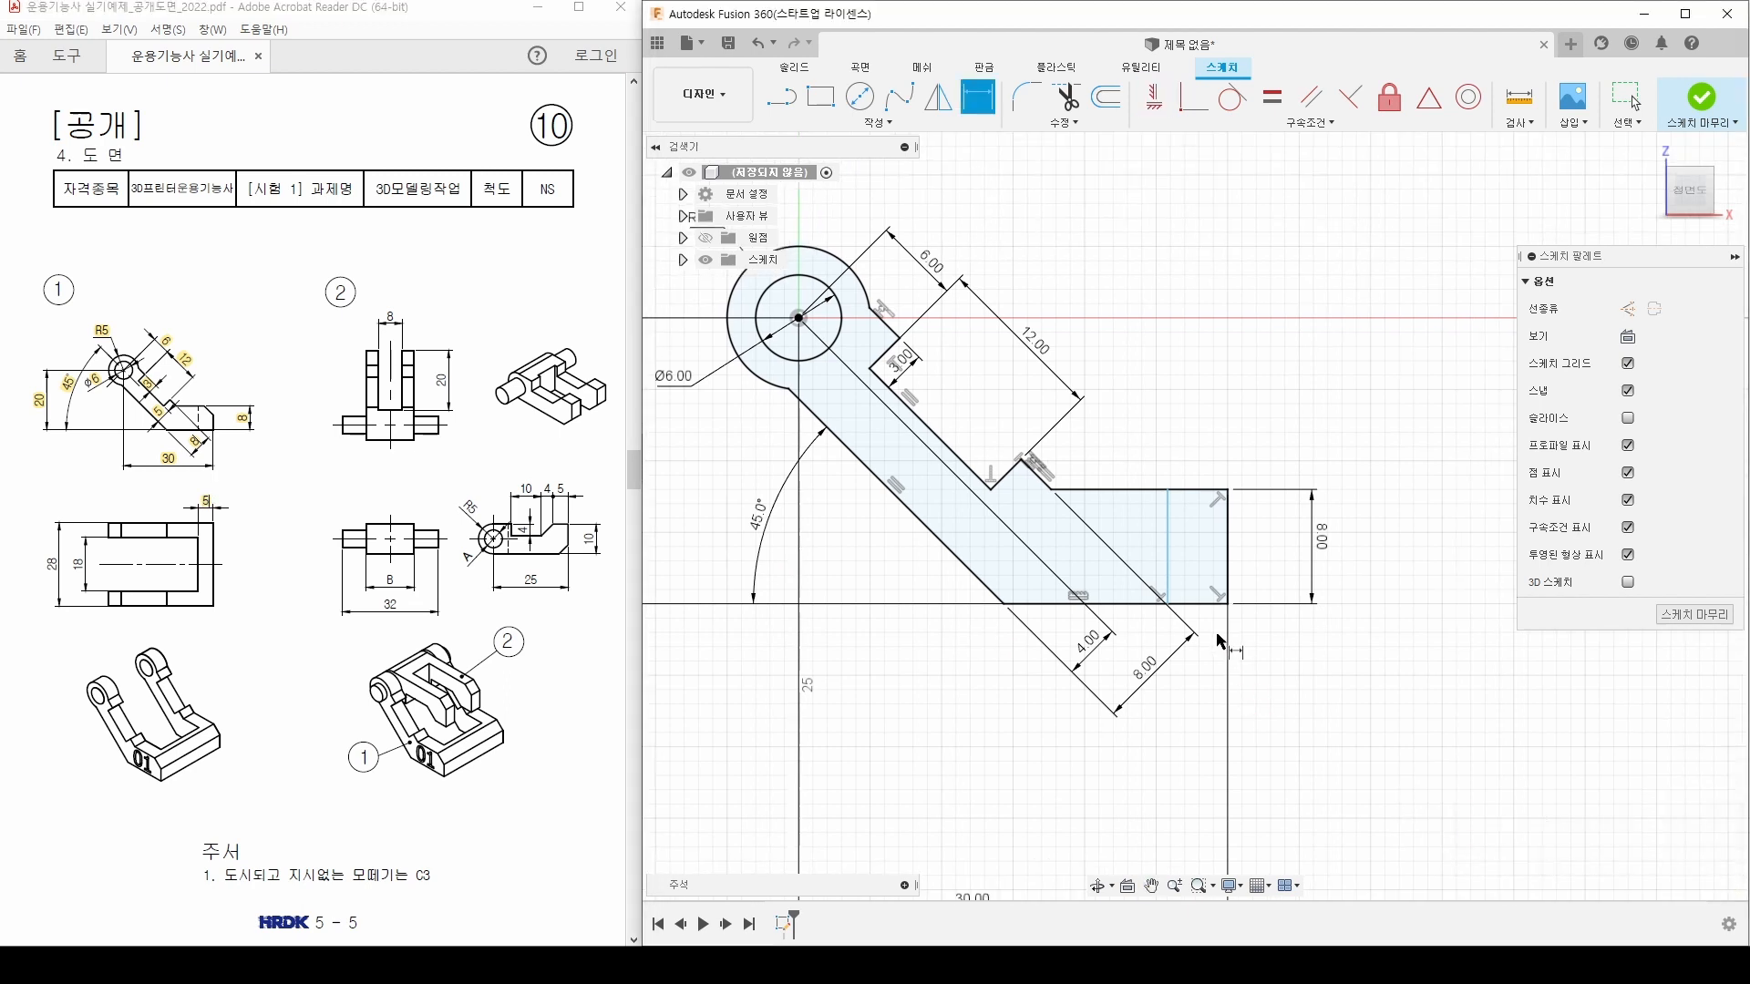
click(1225, 558)
click(1173, 554)
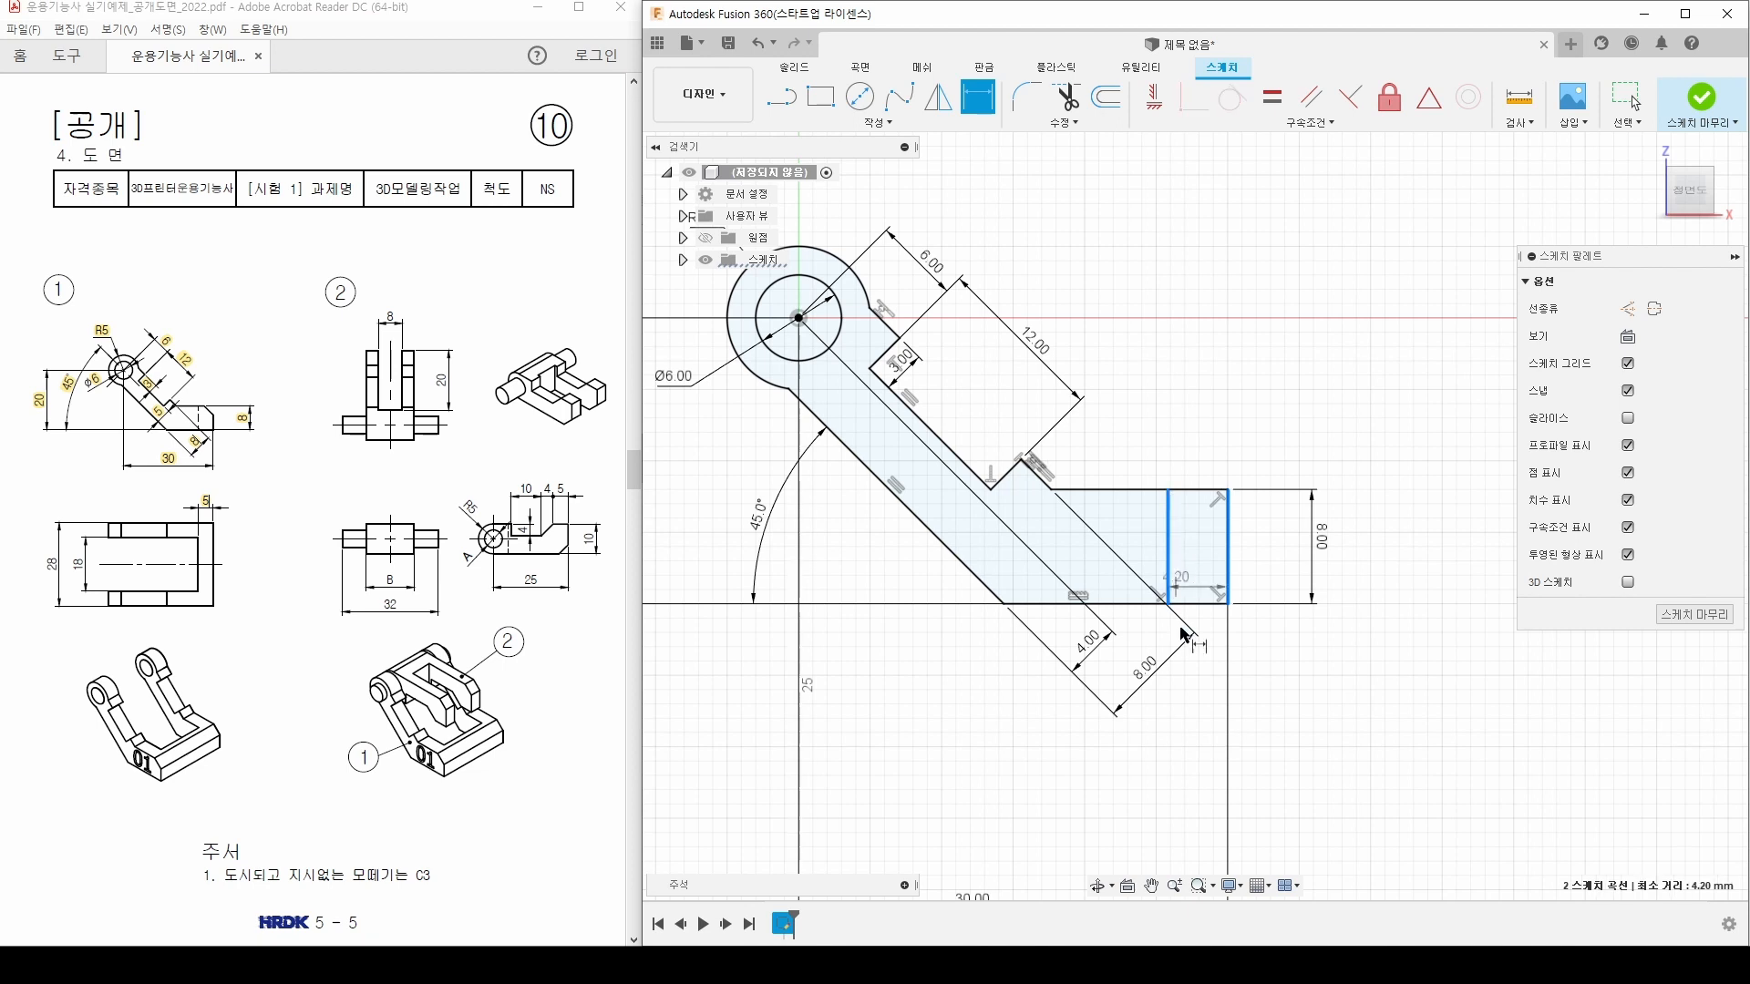
click(1183, 780)
text(5)
key(Return)
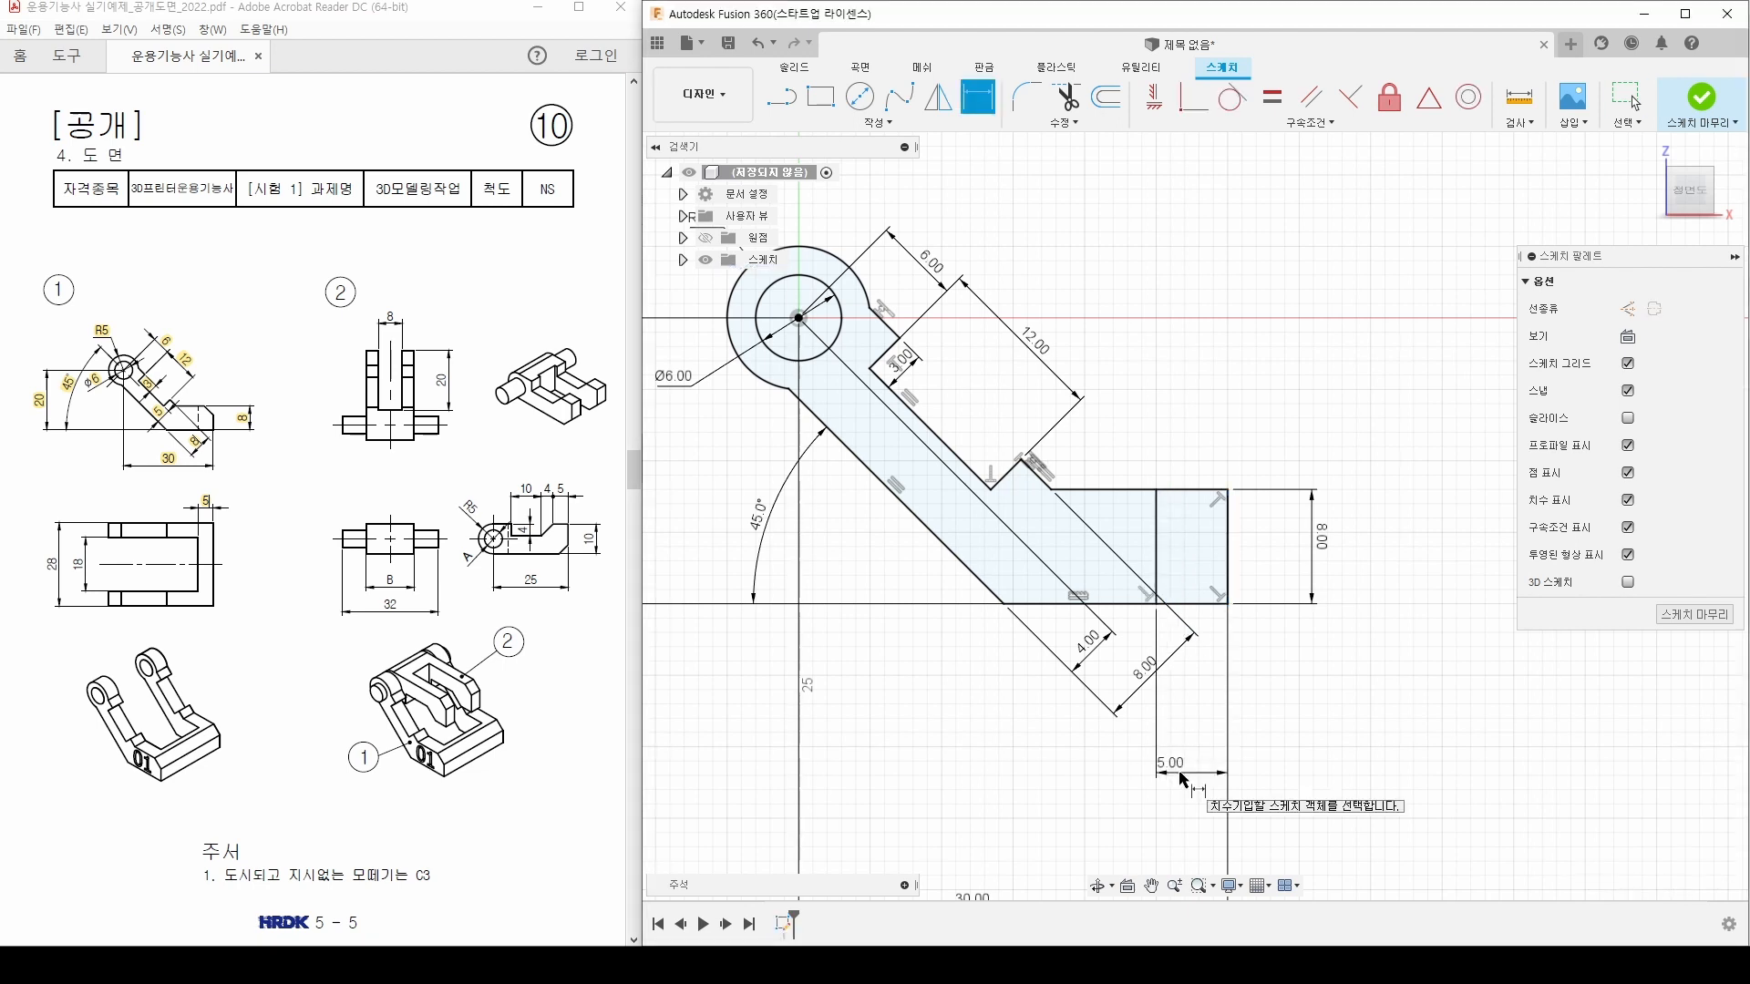
Step: Finish the side-profile sketch of part 1
scroll(1012, 594, down, 2)
middle_drag(842, 682, 948, 615)
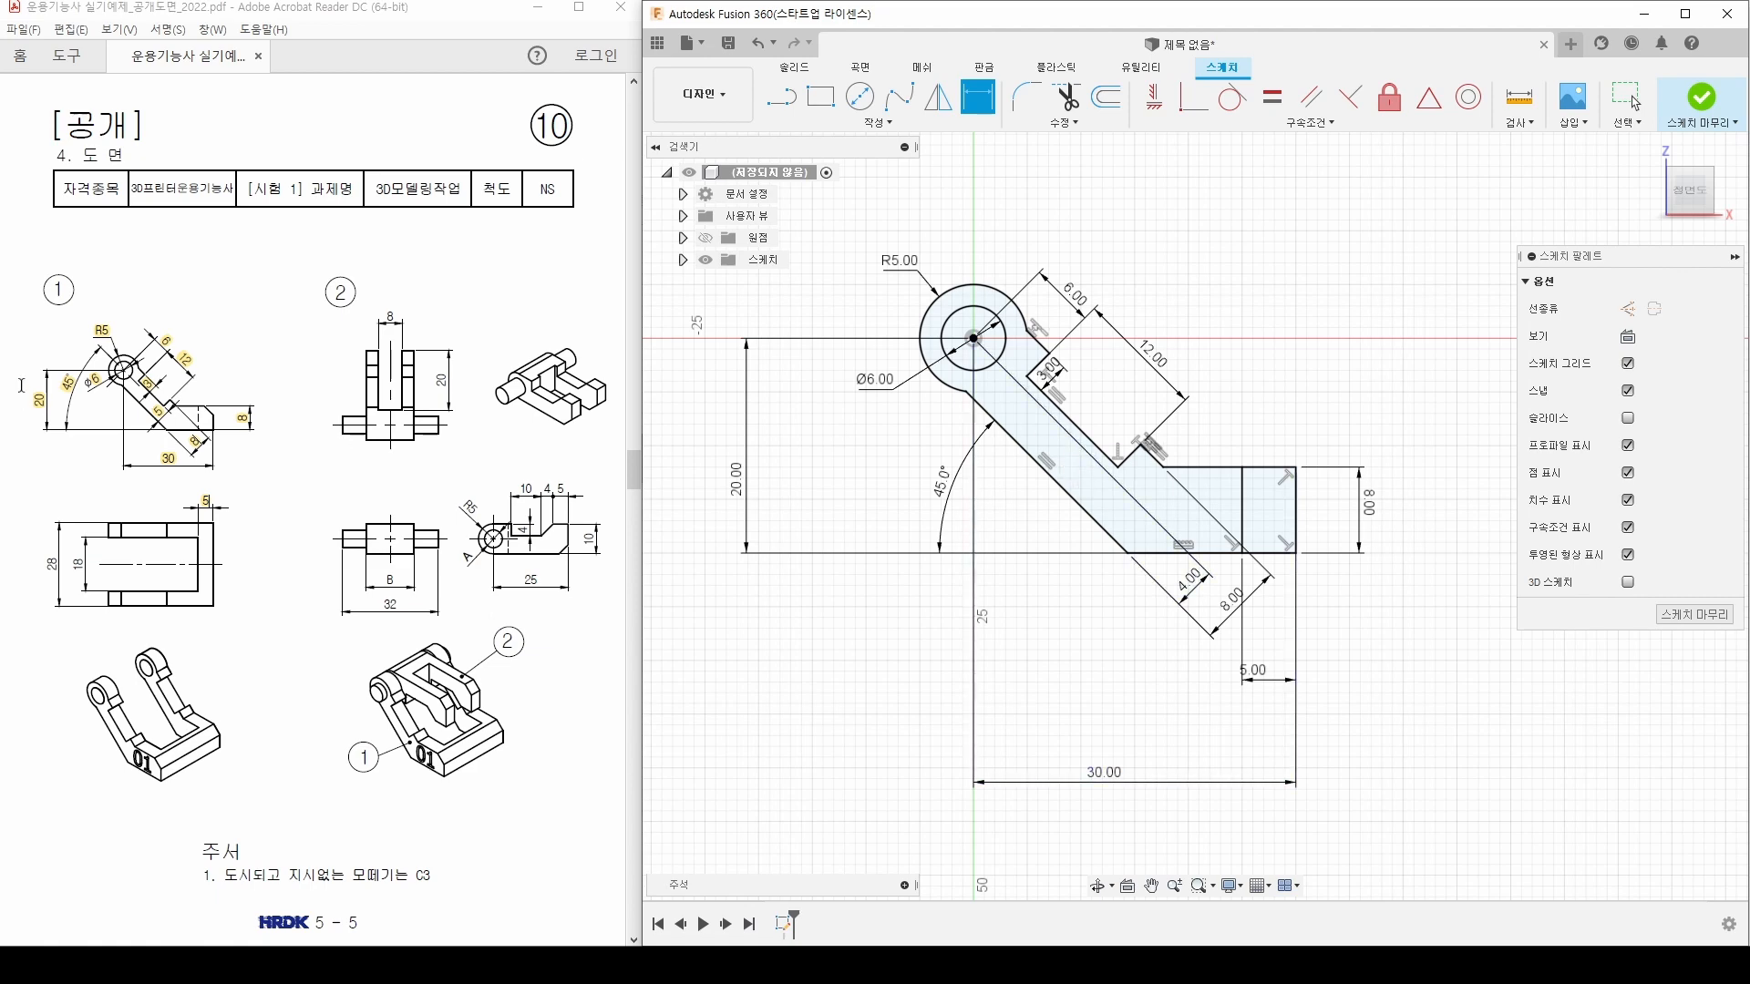
click(1702, 108)
mouse_move(1396, 591)
middle_down()
mouse_move(1271, 523)
mouse_move(1221, 543)
mouse_move(1287, 558)
middle_up()
scroll(1212, 540, up, 4)
scroll(1263, 560, up, 1)
scroll(1263, 560, up, 2)
scroll(1287, 558, down, 1)
Step: Highlight the overall width 28 in the PDF drawing and extrude both profile regions except the hole symmetrically to a whole length of 28 mm as a new body
click(53, 558)
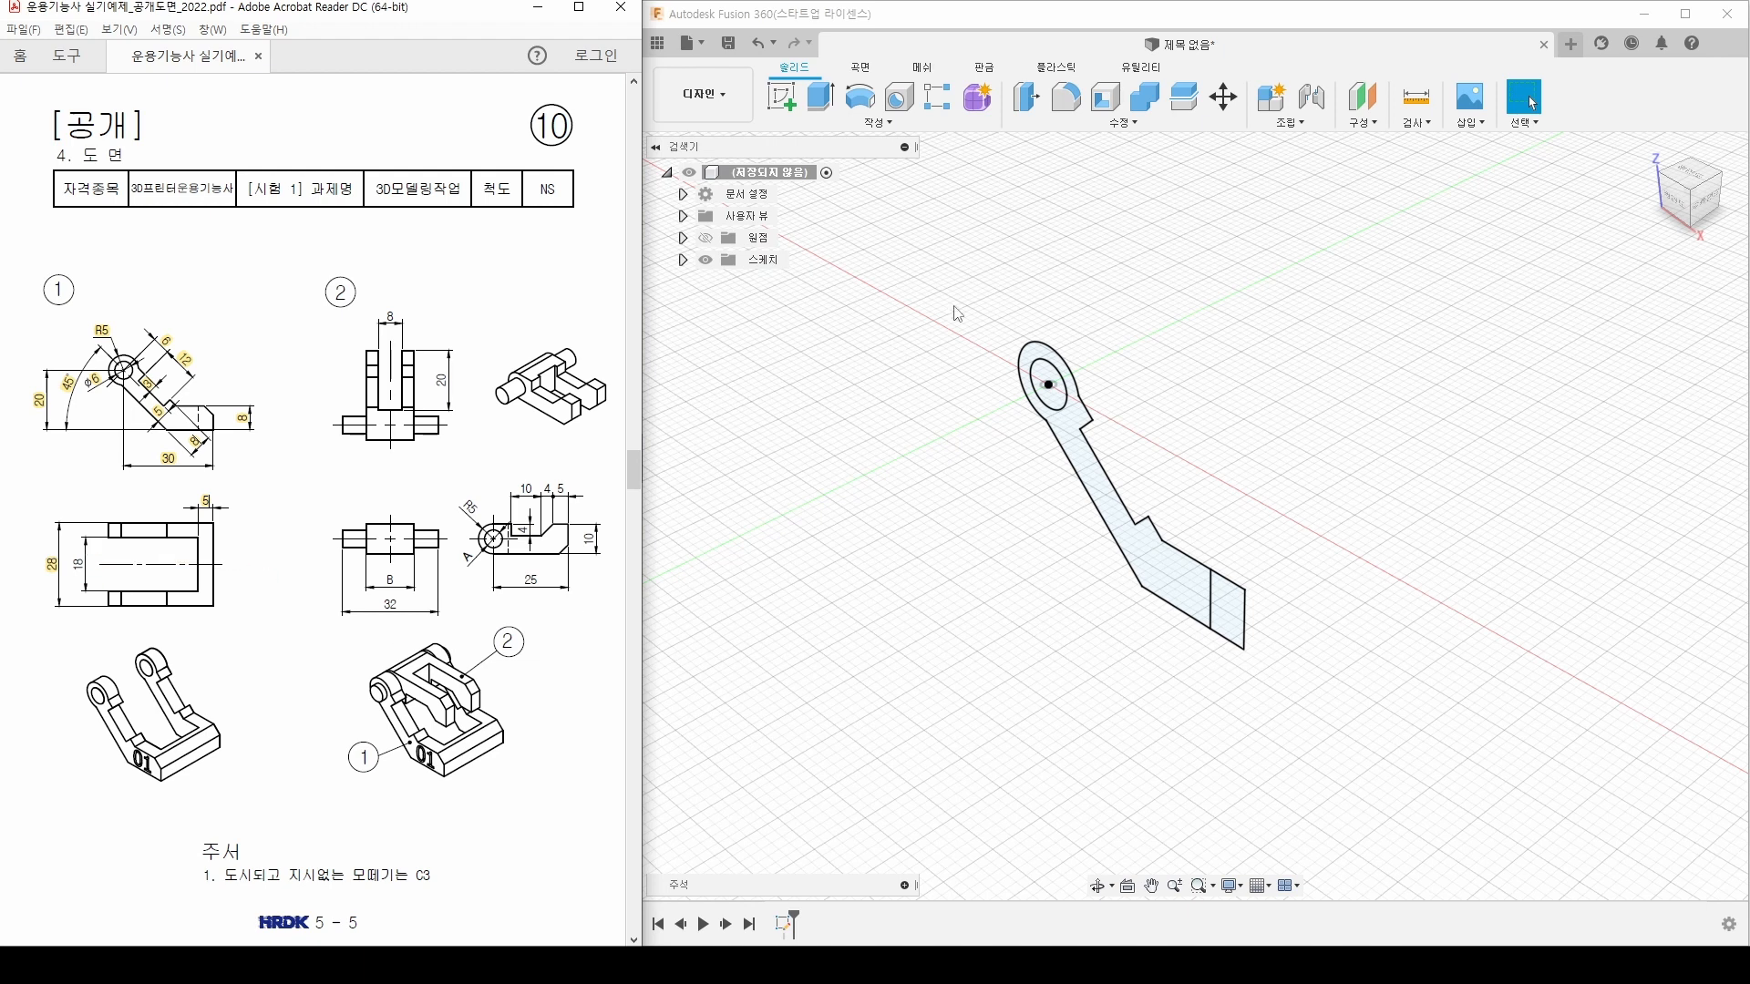
click(820, 96)
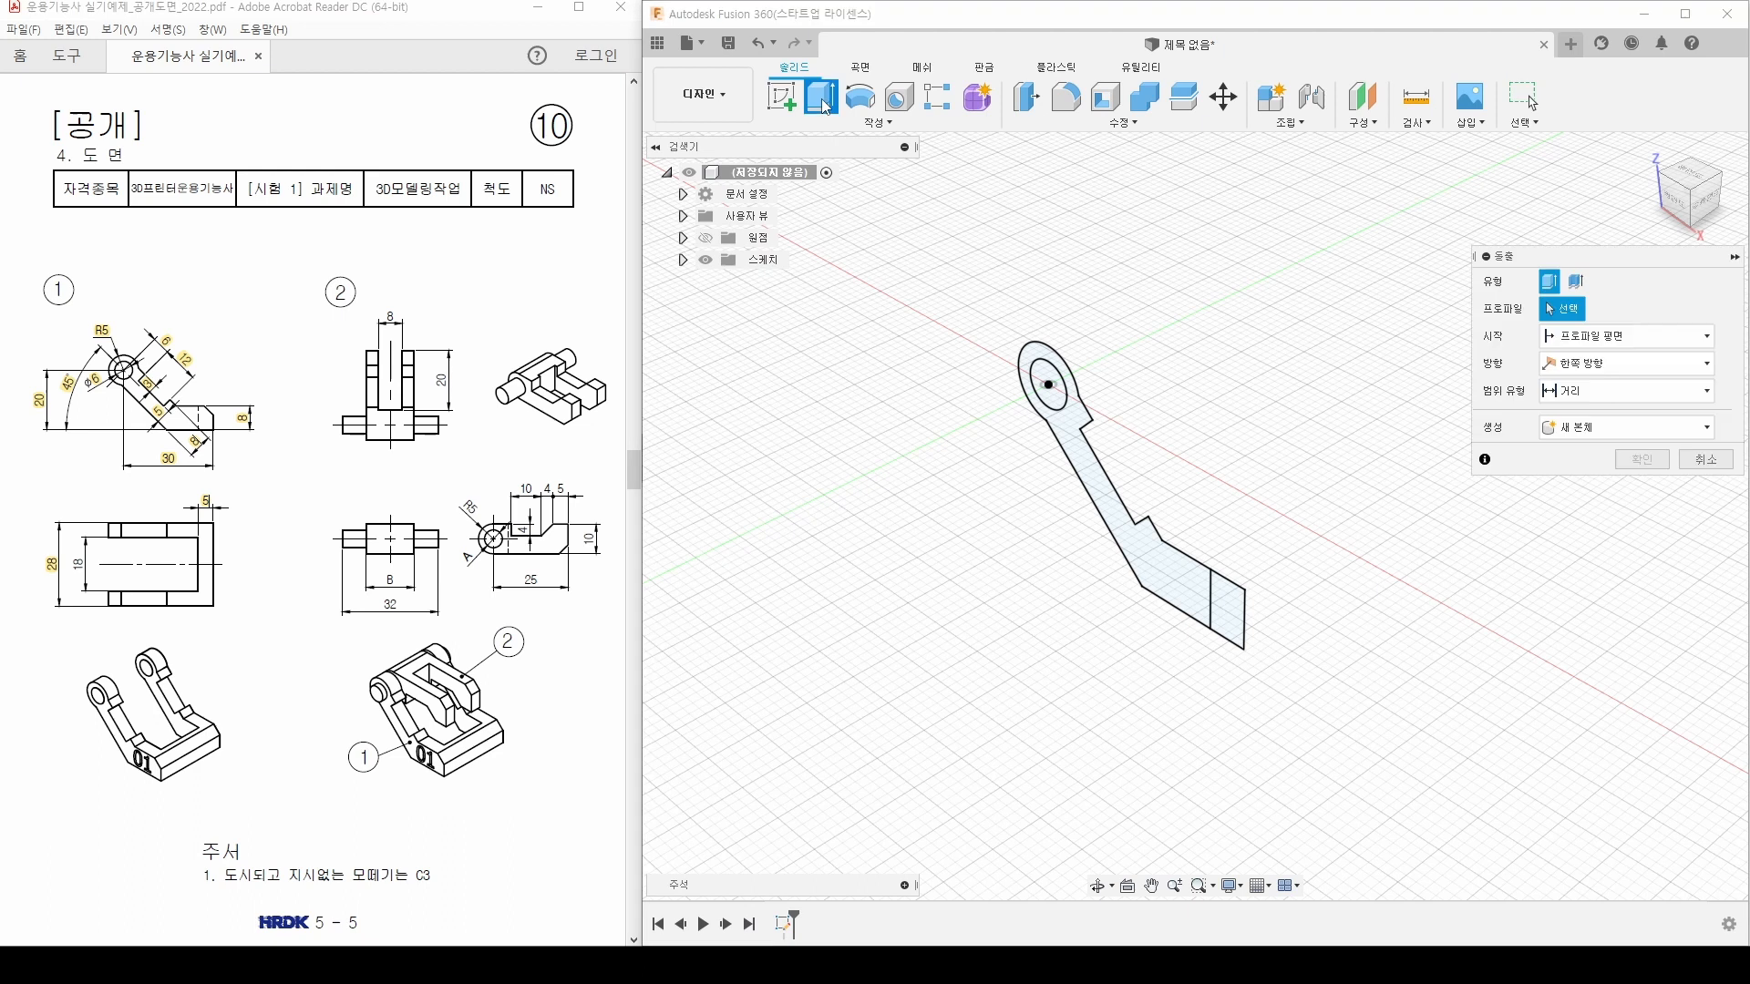
click(1066, 427)
click(1222, 610)
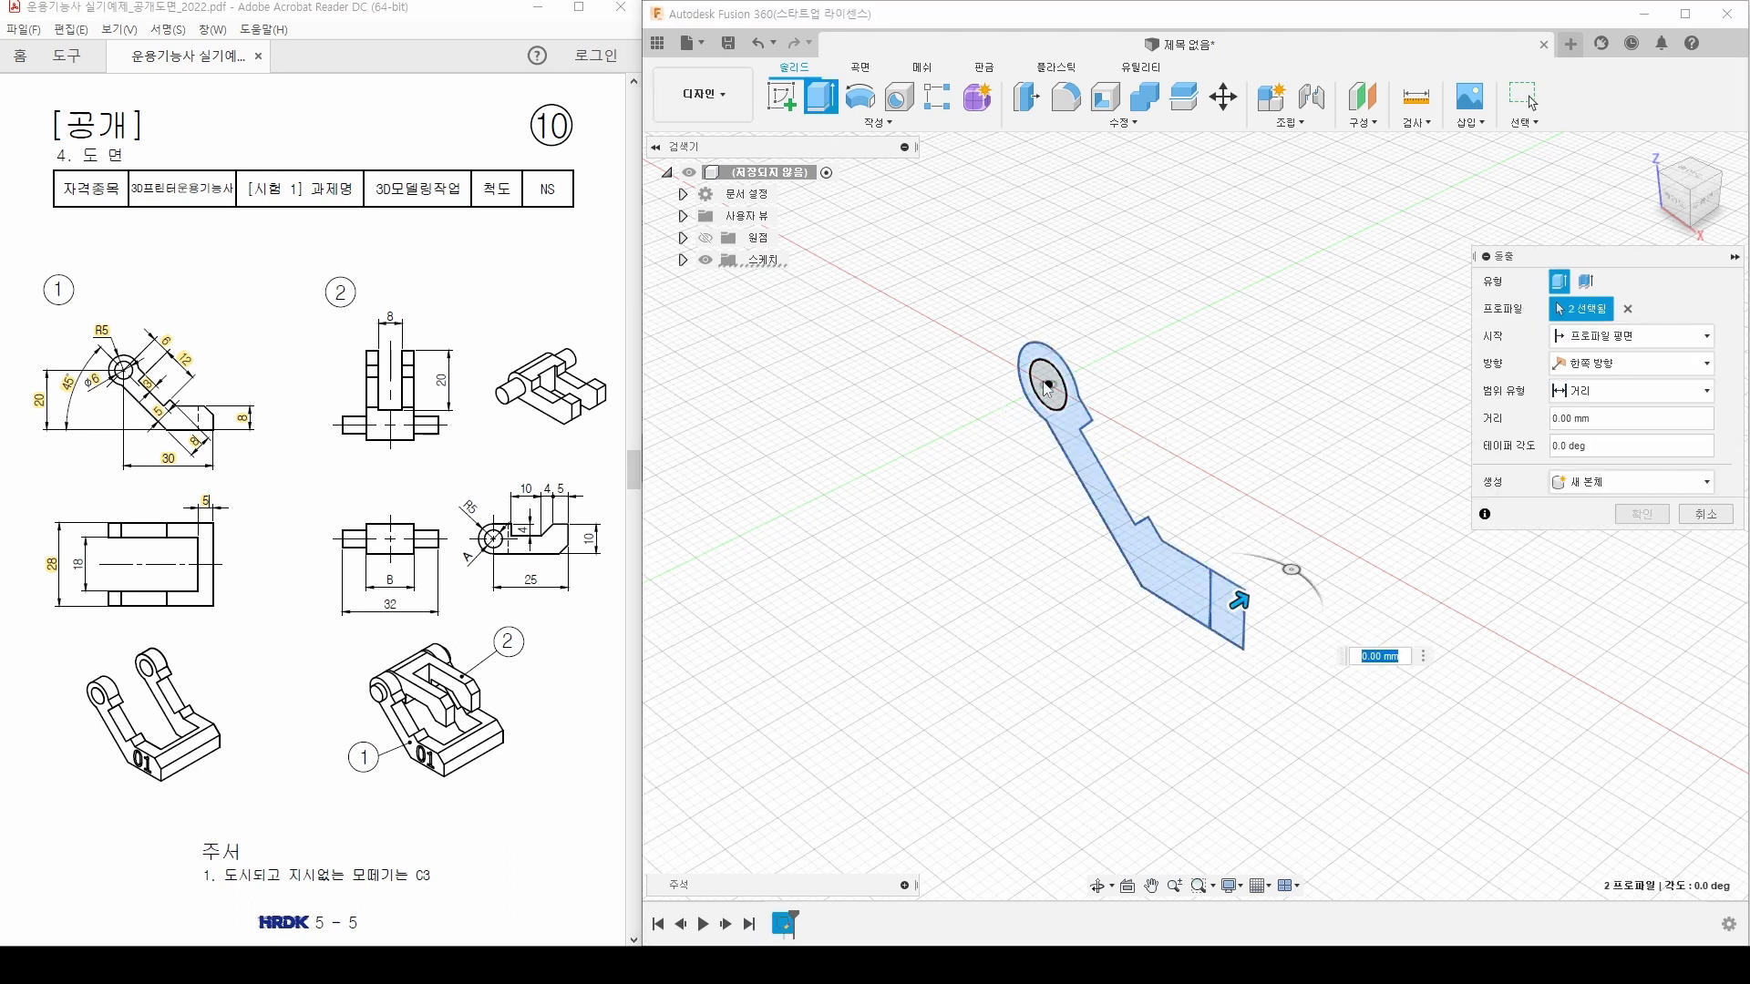
click(1623, 364)
click(1594, 428)
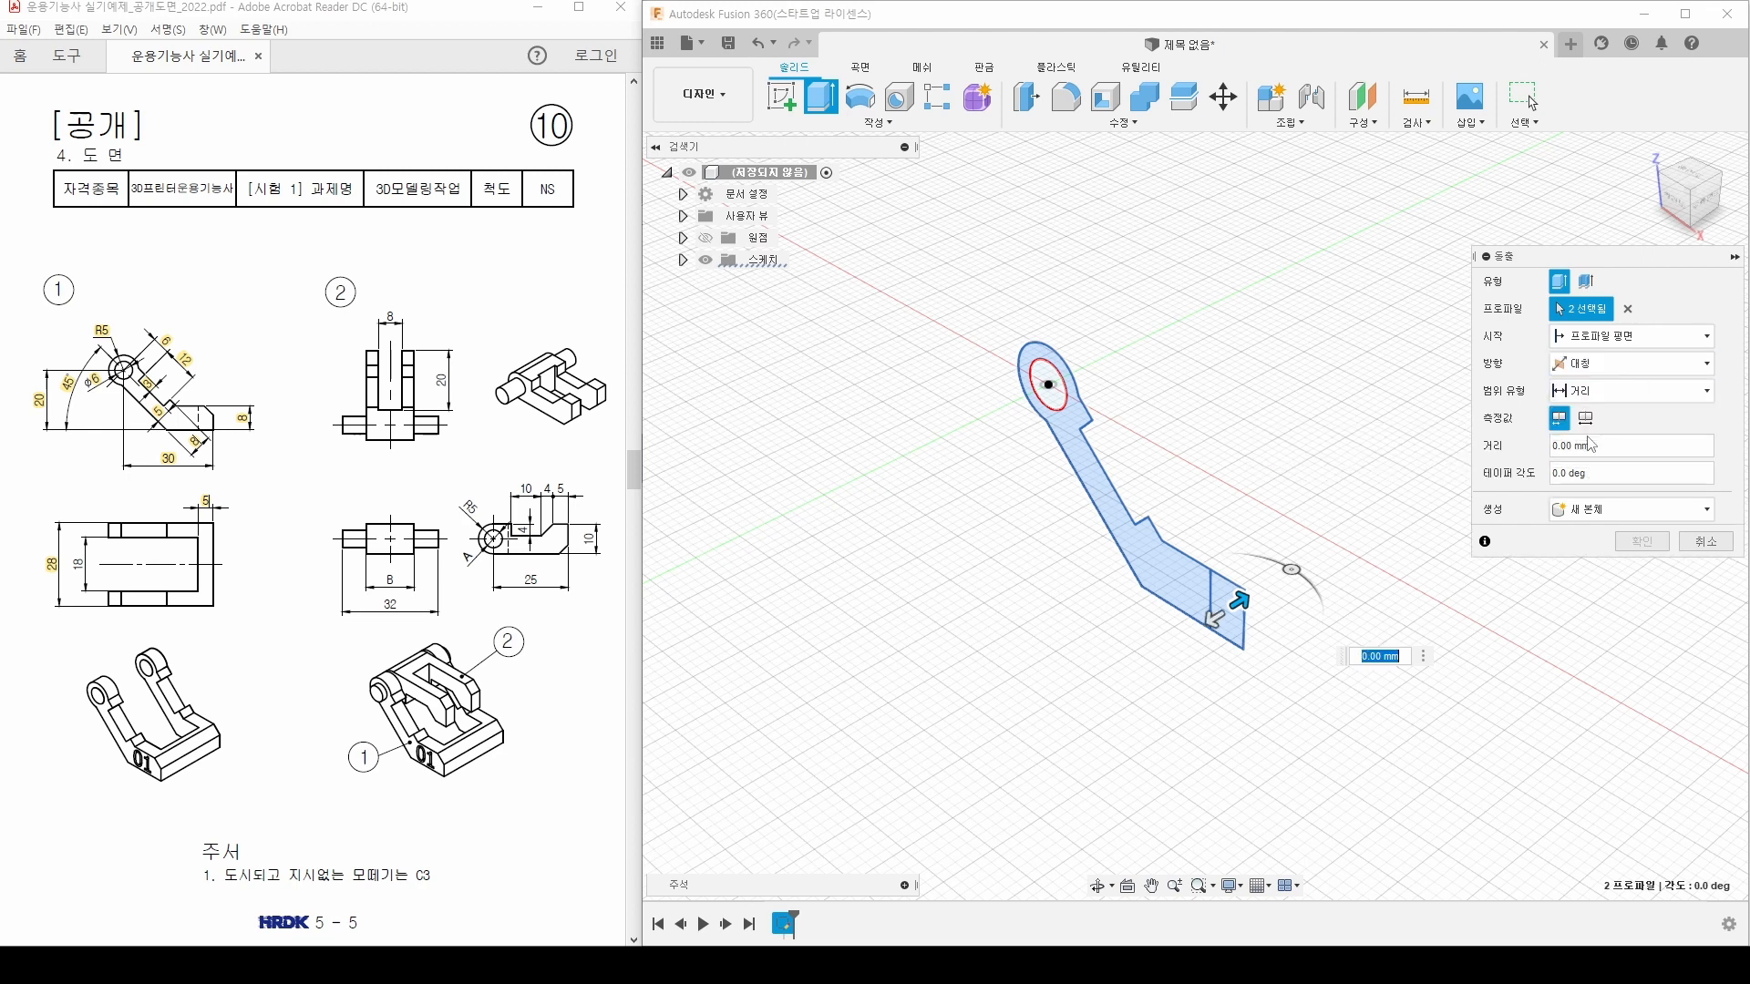
click(1587, 418)
drag(1597, 452, 1473, 456)
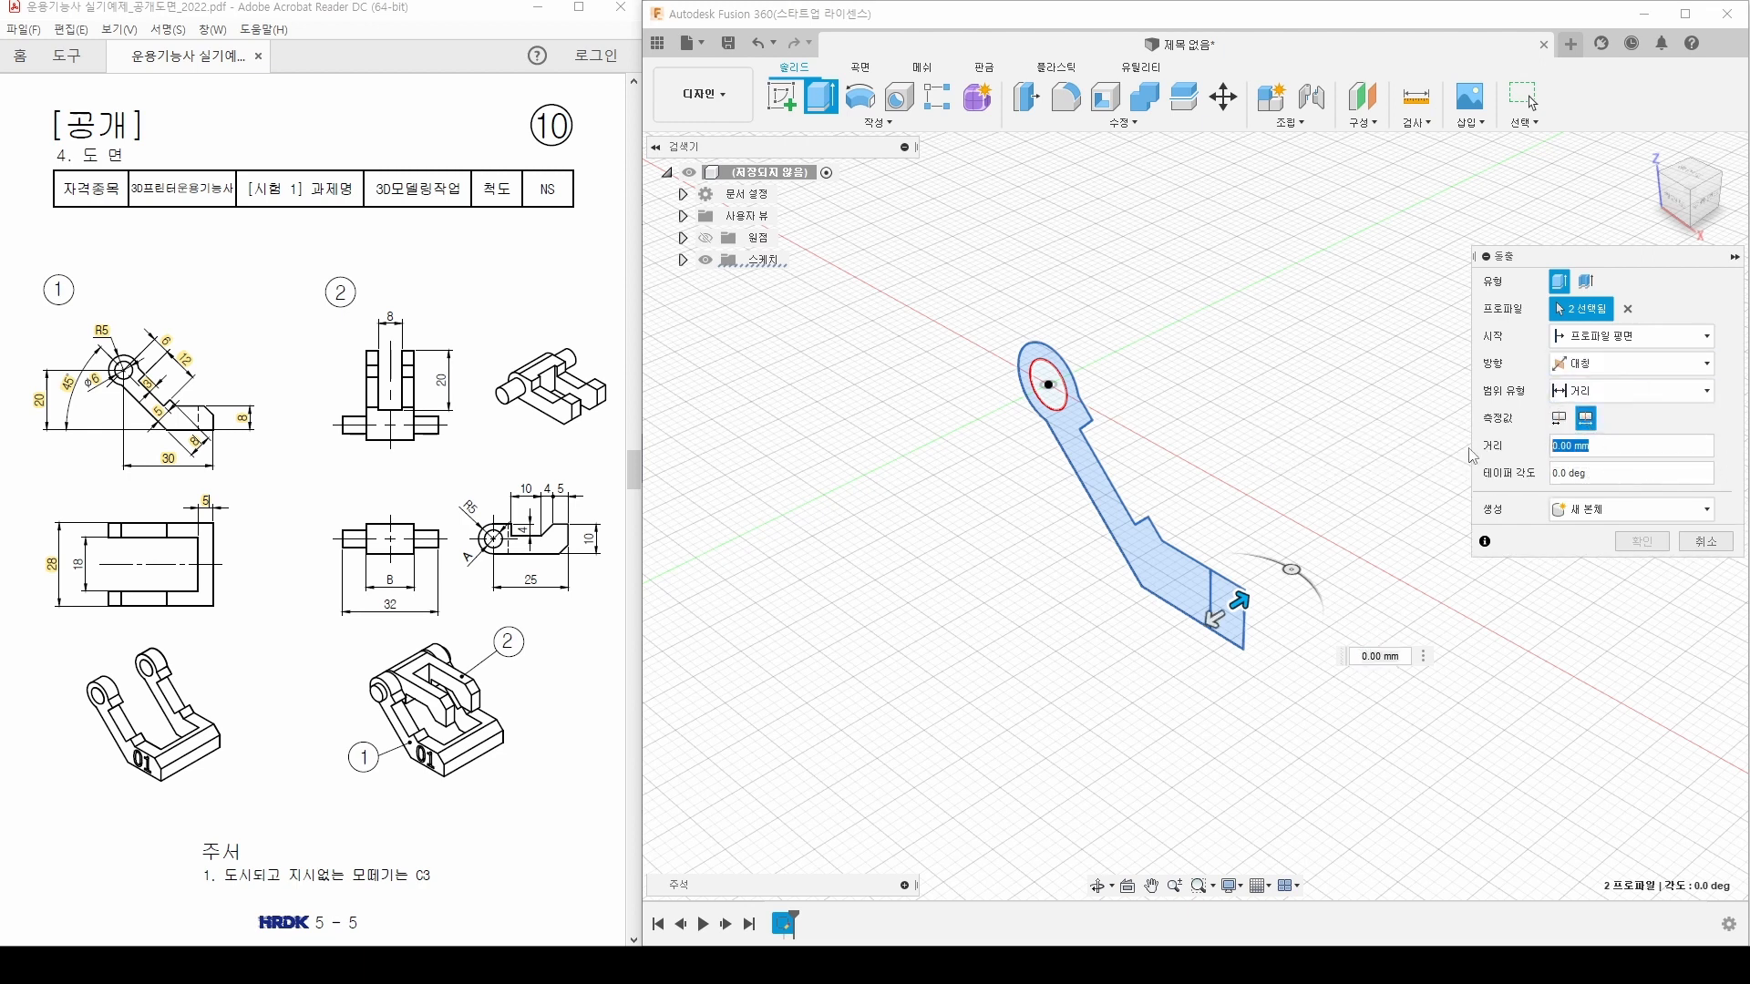
text(28)
key(Return)
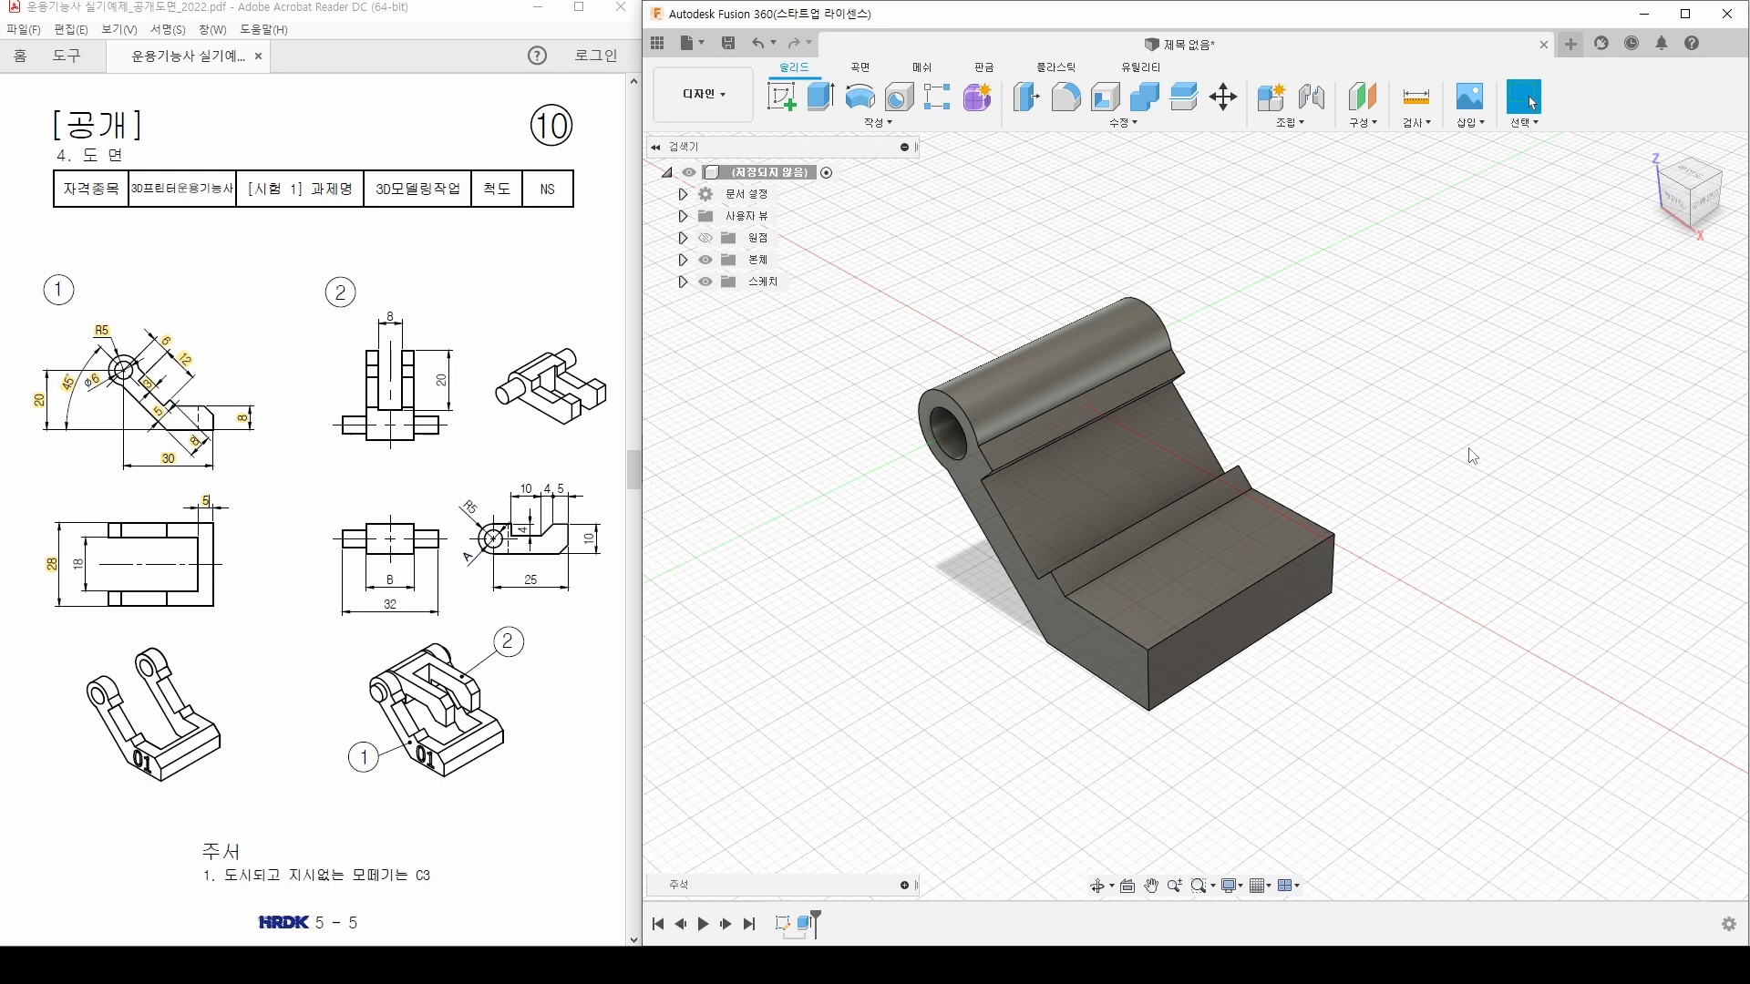
Step: Show the side-profile sketch again and highlight the inner width 18 in the PDF drawing
click(683, 283)
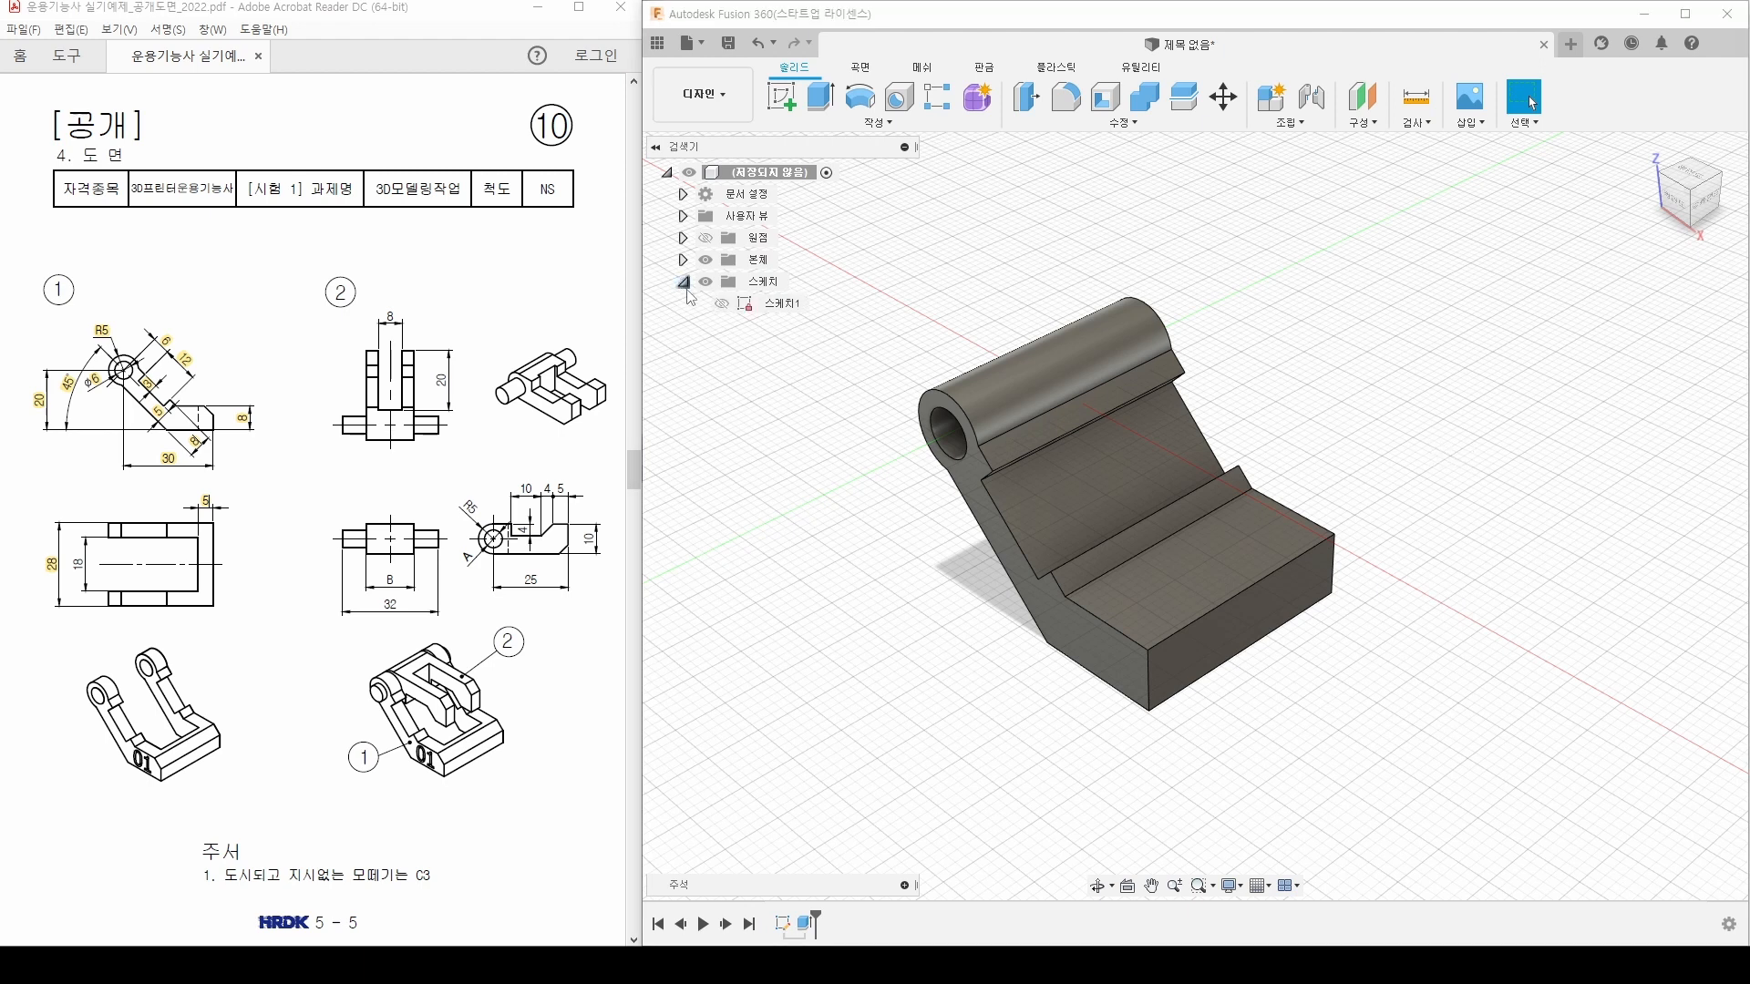
click(721, 304)
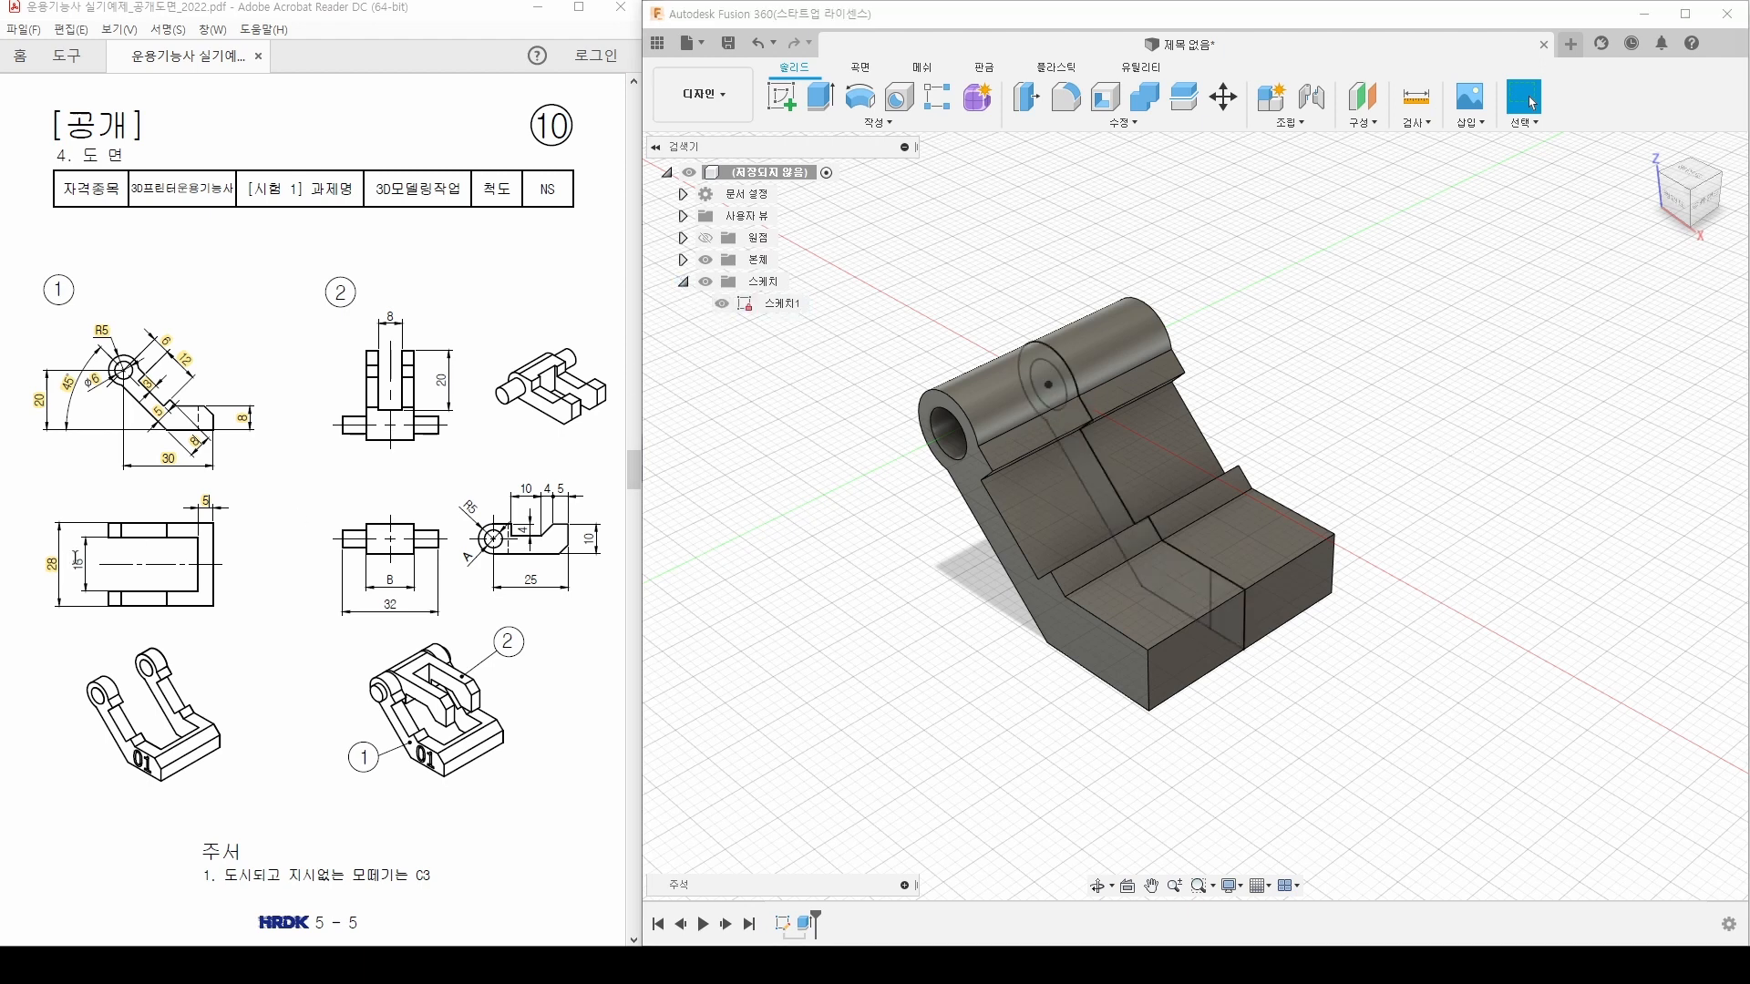
click(75, 558)
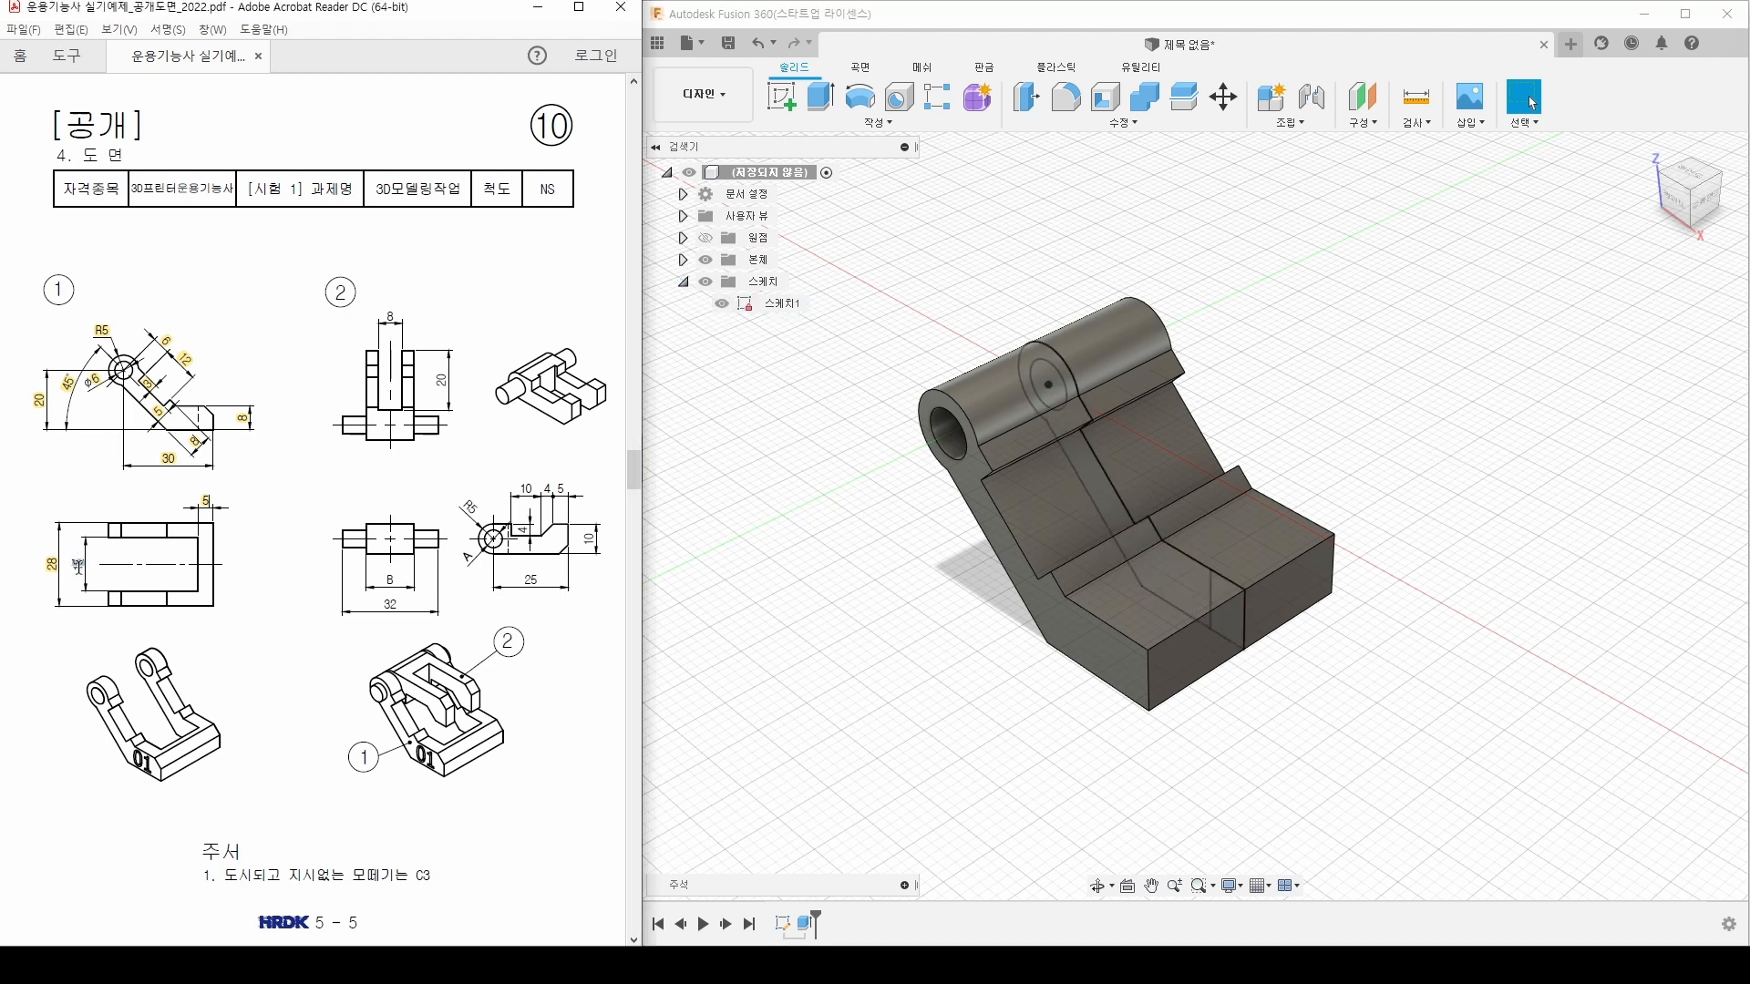
click(835, 551)
Step: Cut the arm region of the sketch symmetrically through the body with a whole length of 18 mm, leaving the end wall intact
click(820, 96)
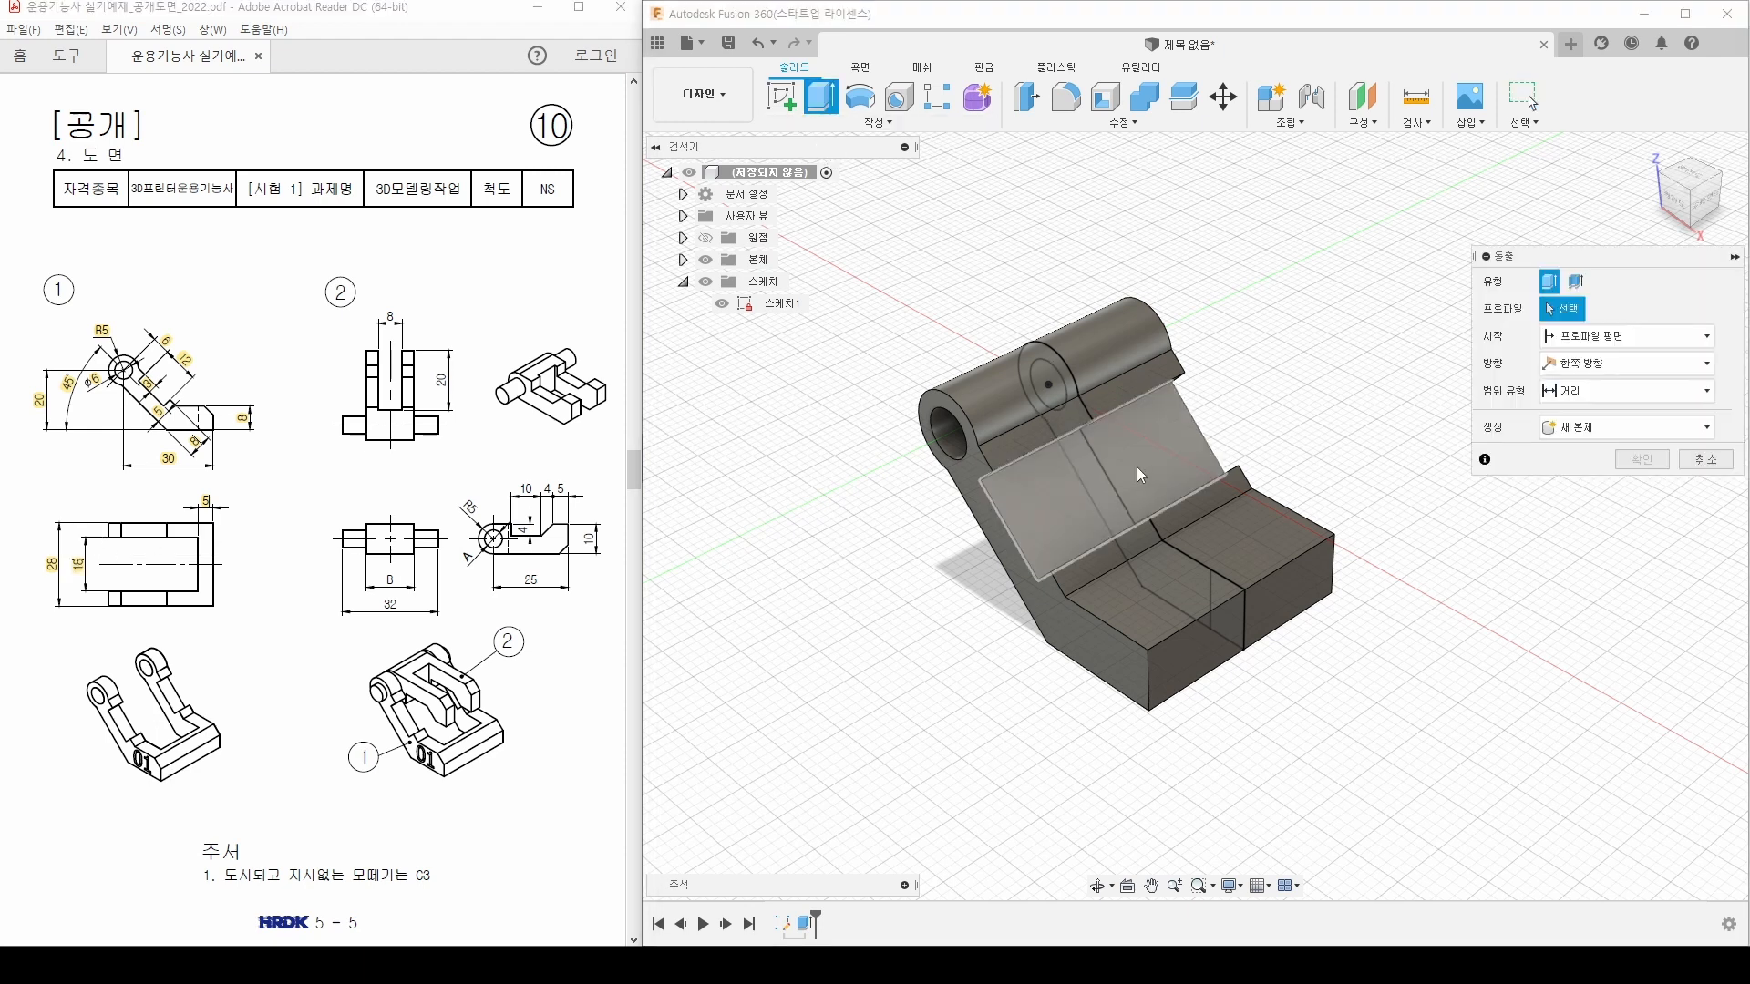
click(1085, 409)
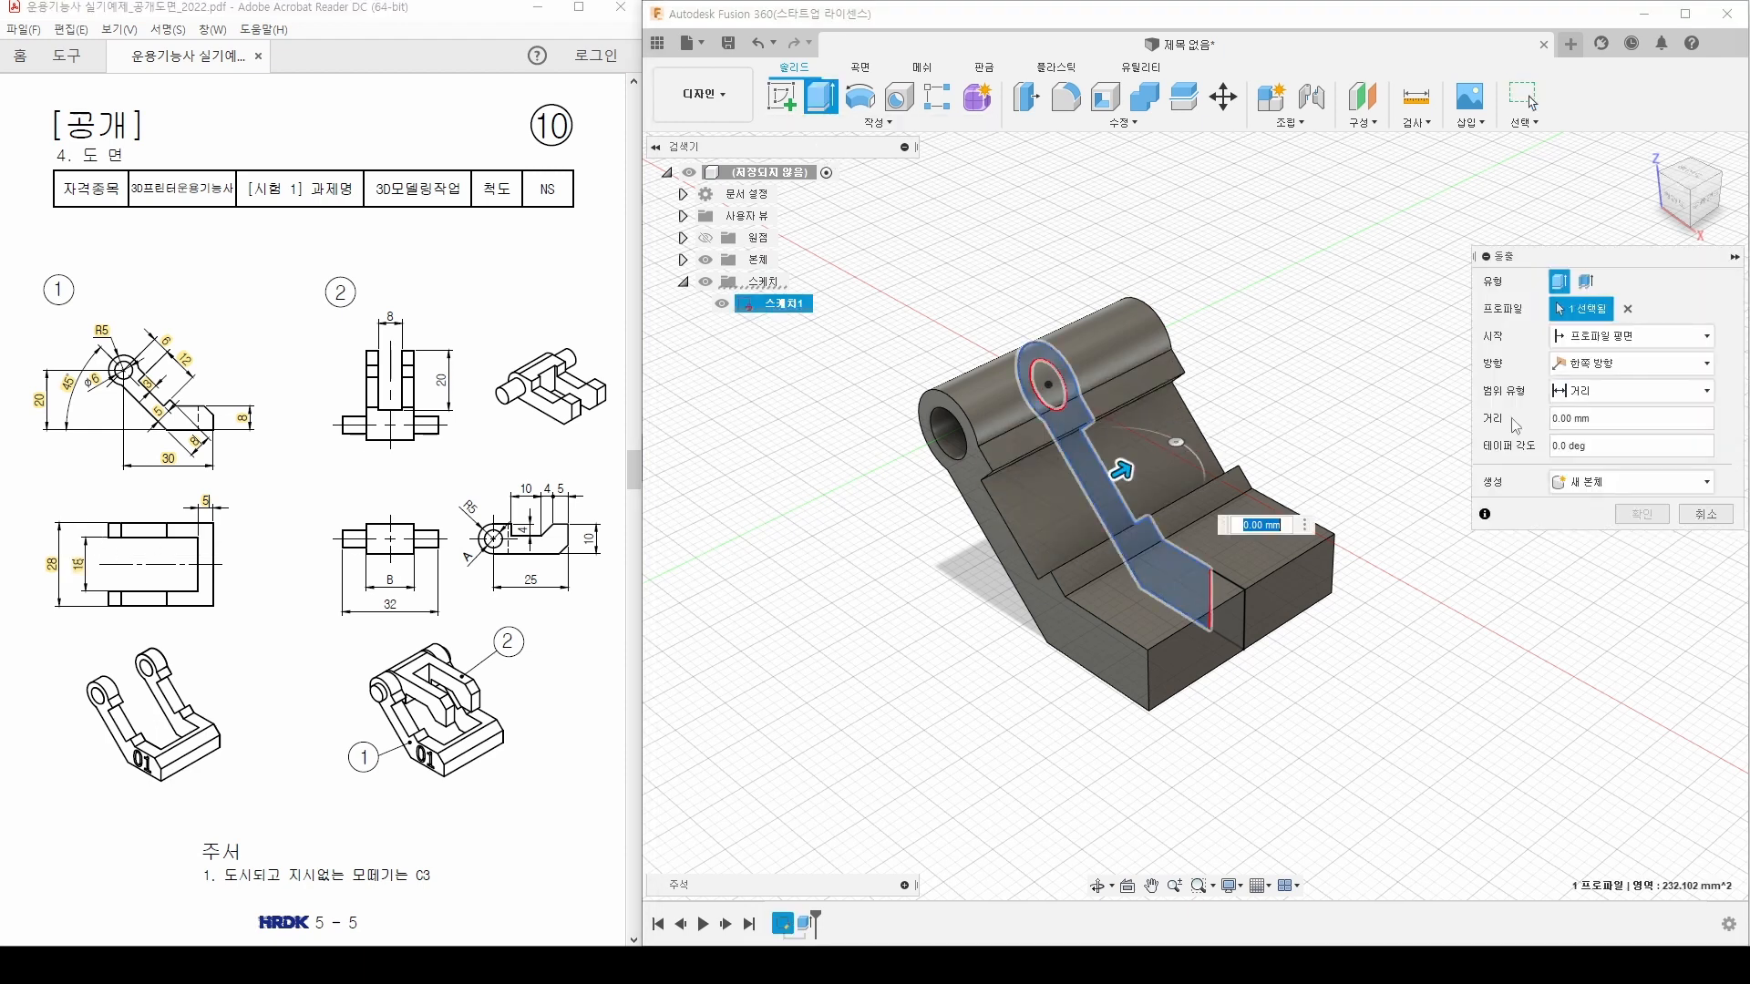
click(1575, 367)
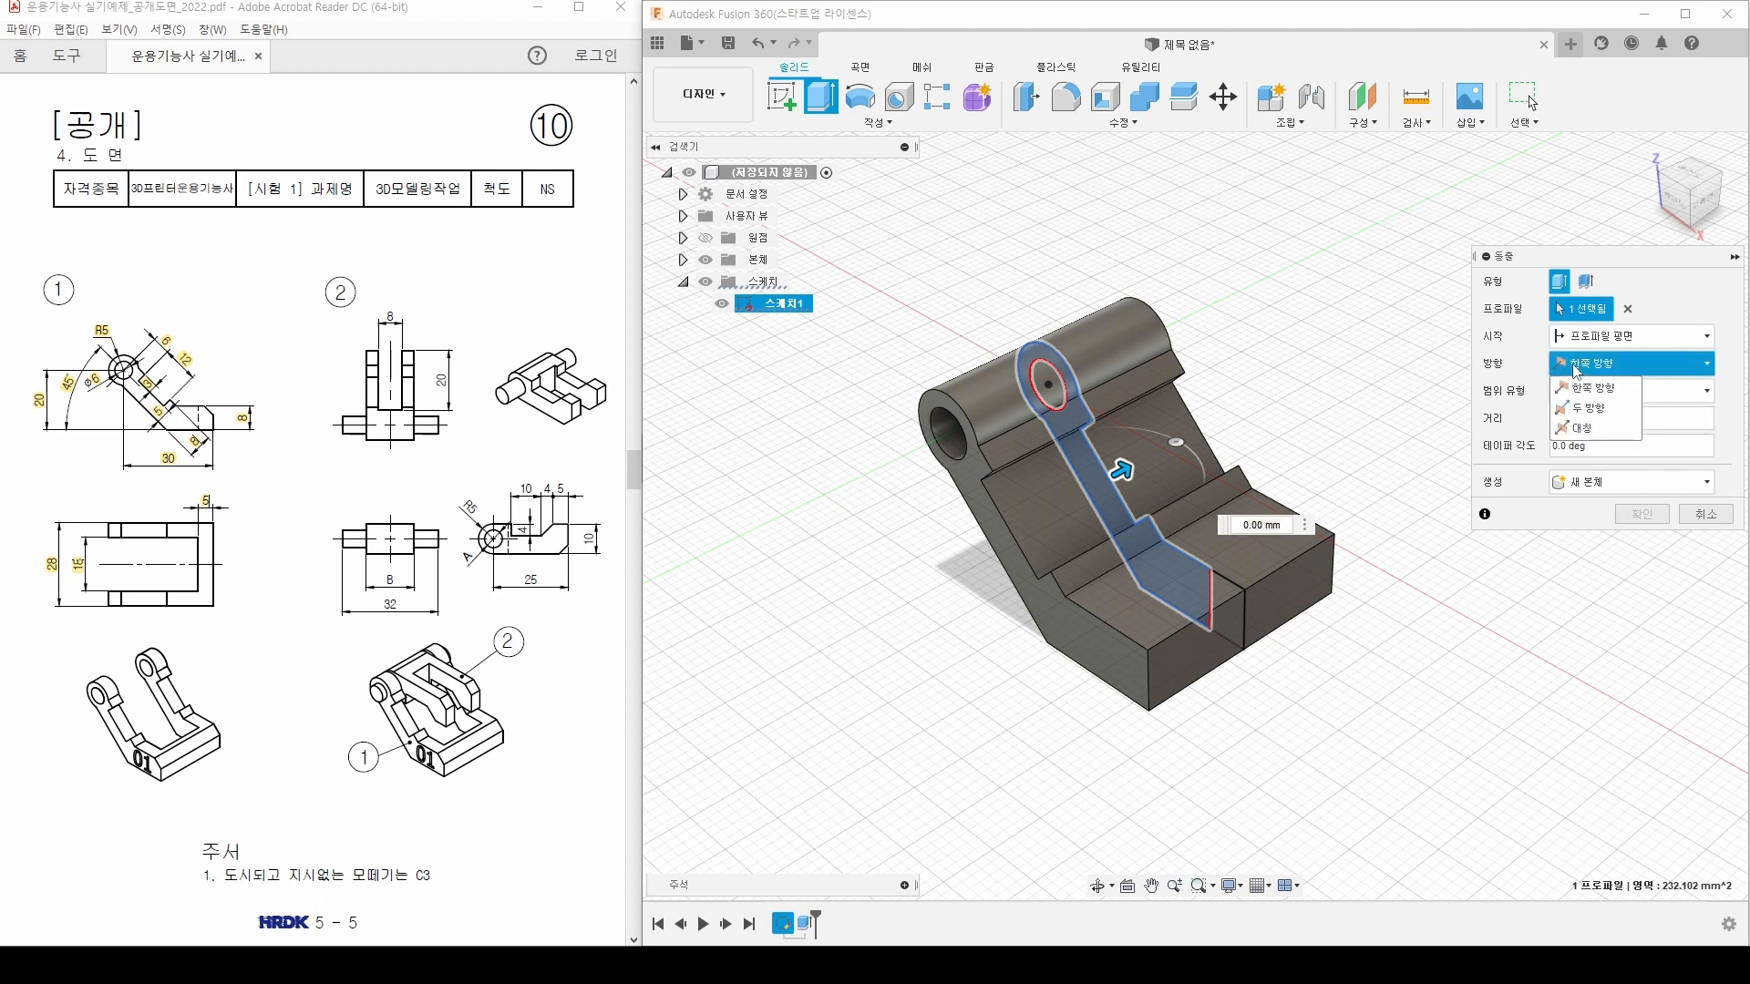
click(1584, 426)
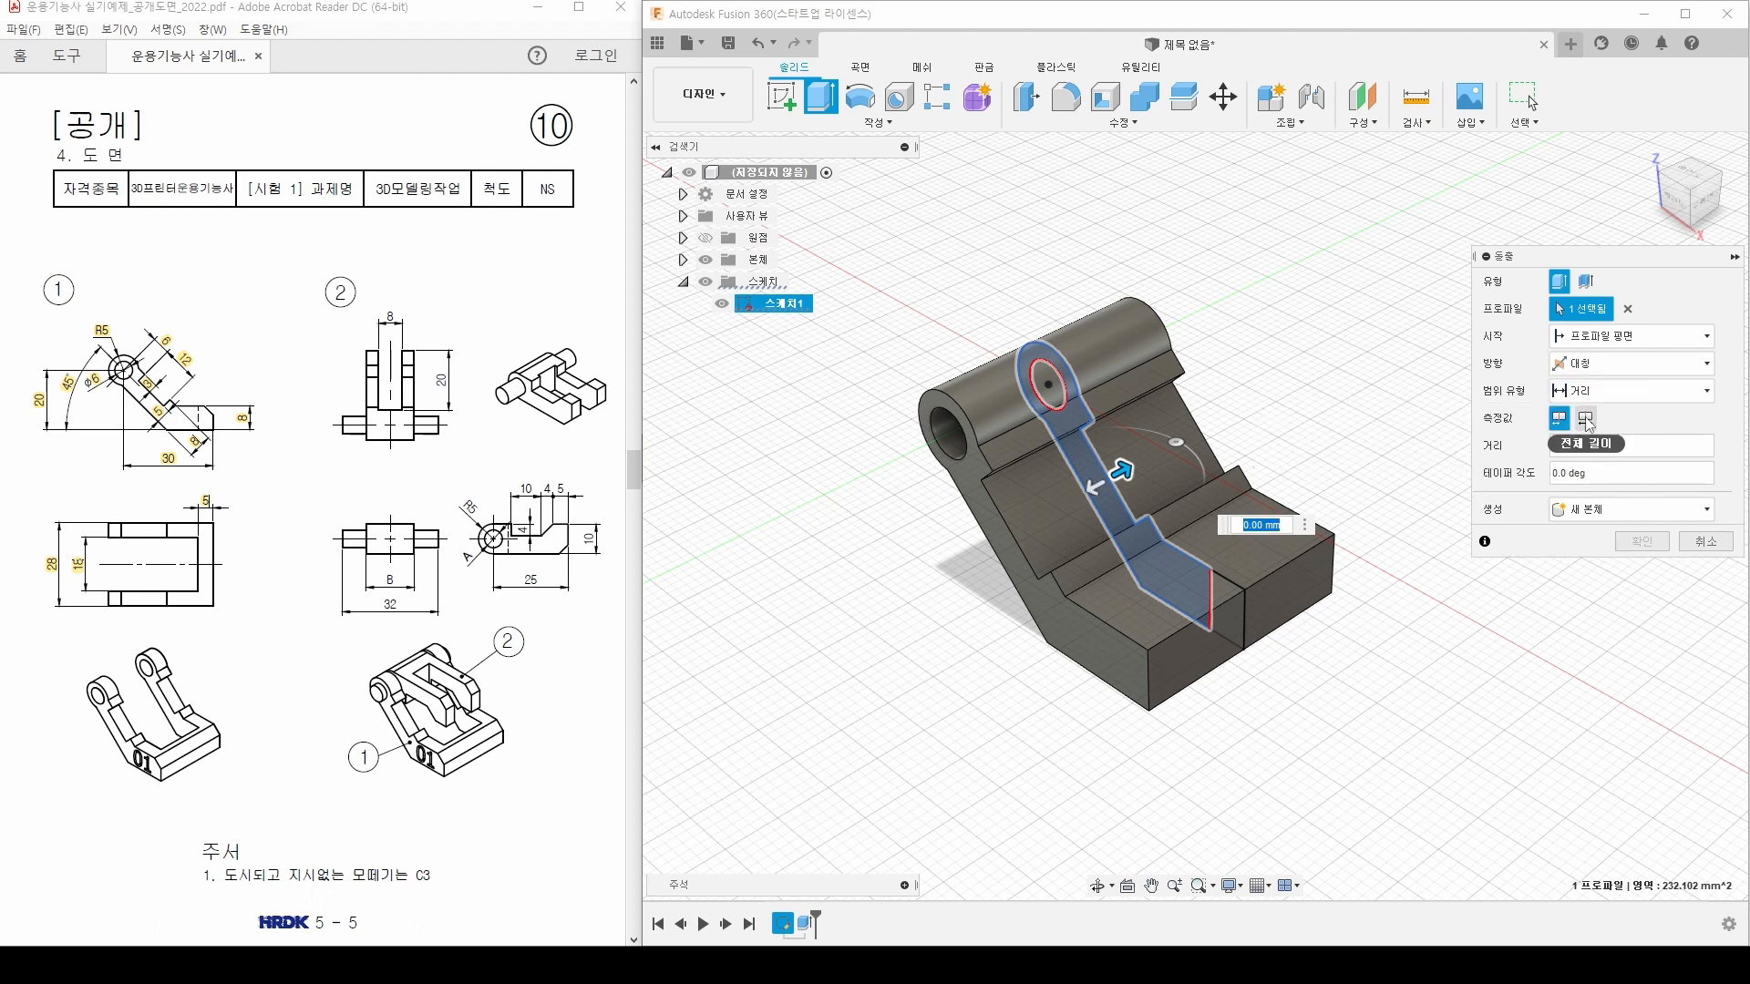
click(1587, 421)
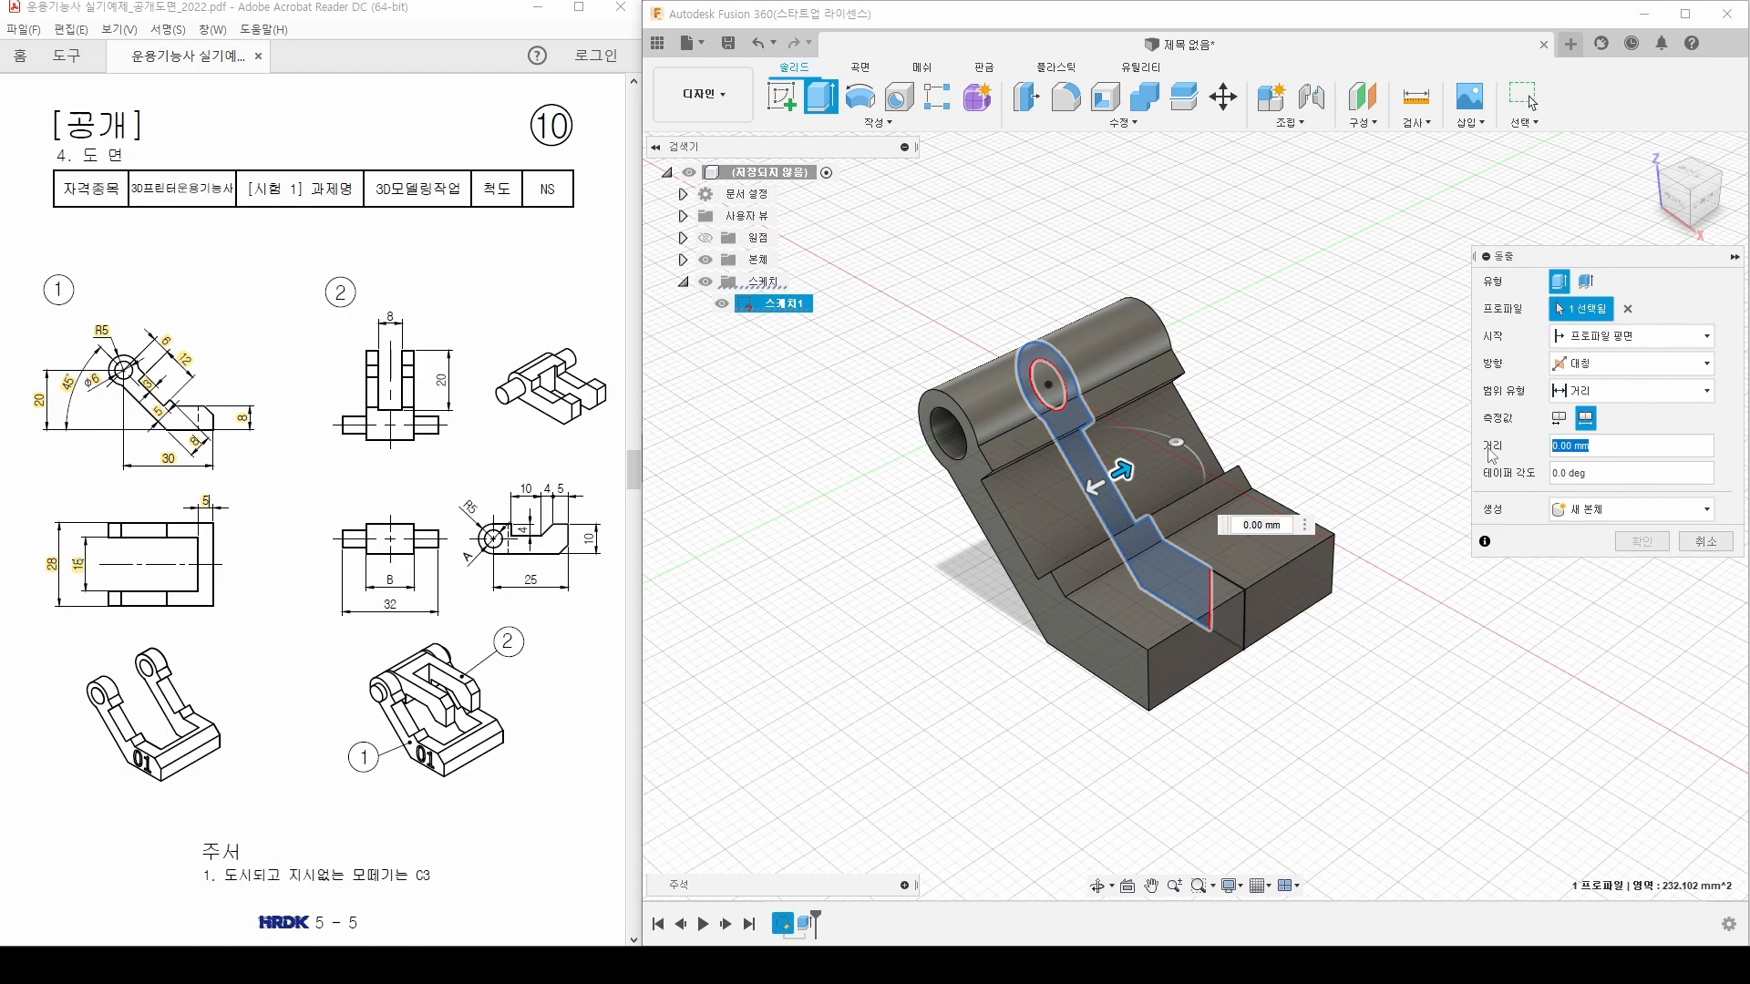
text(18)
key(Return)
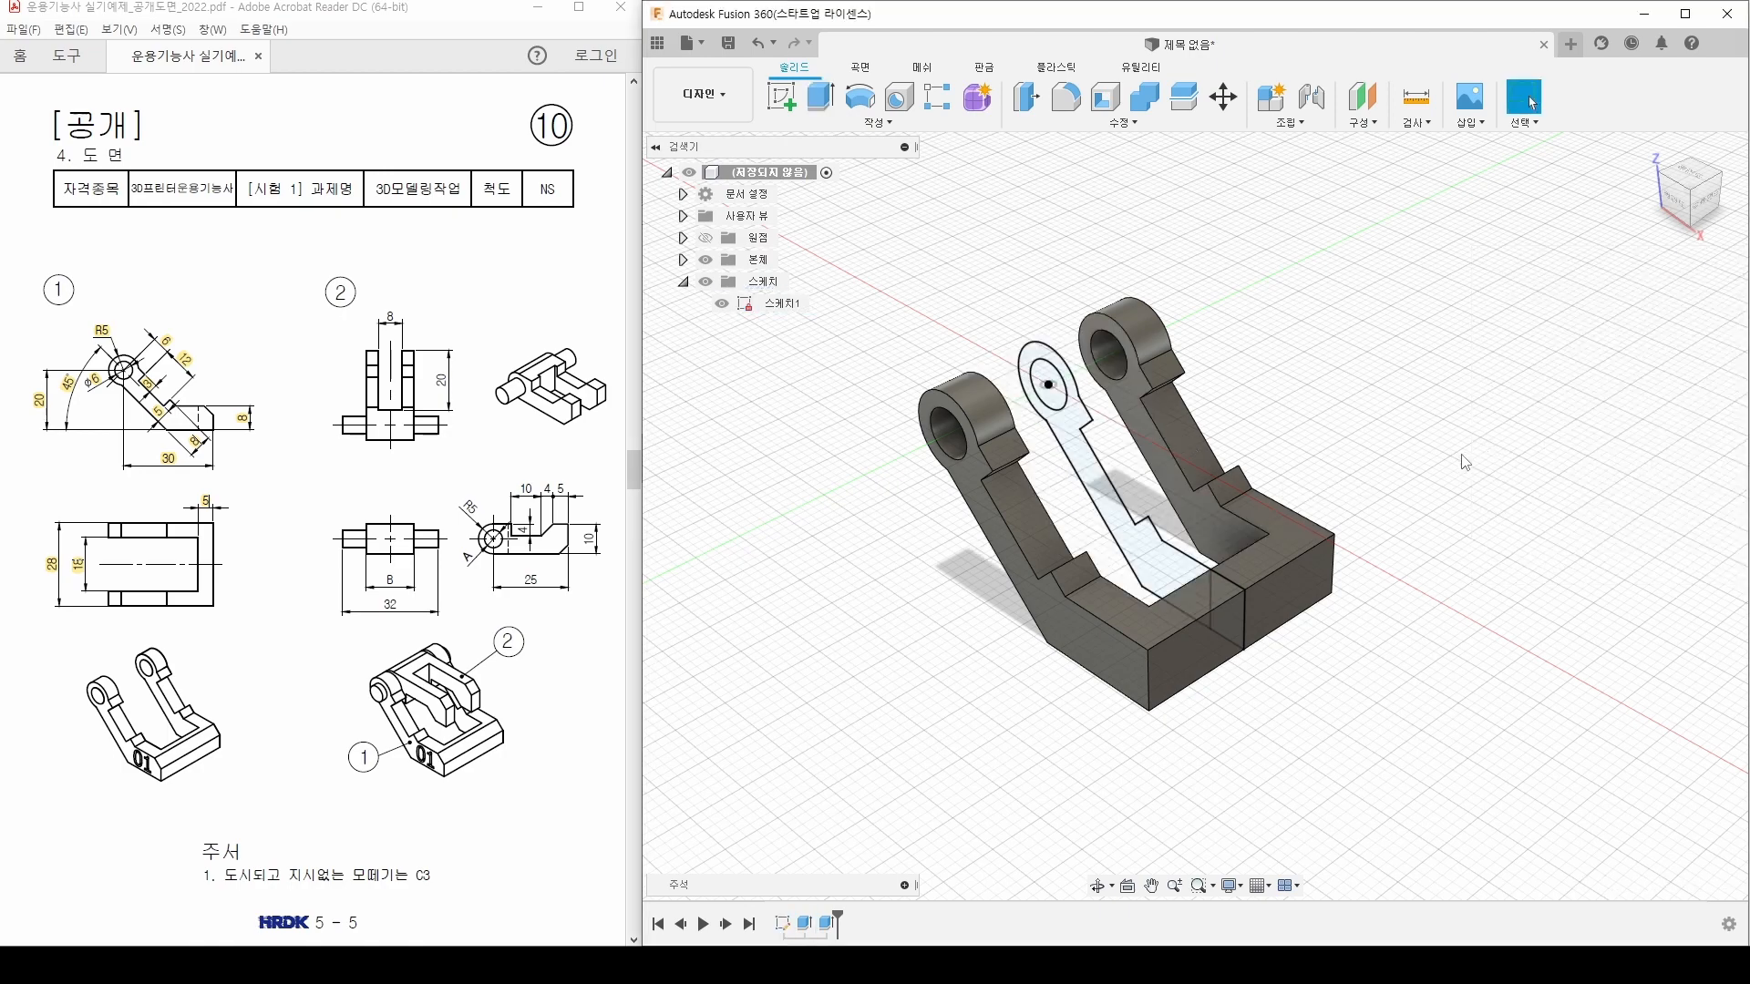
Step: Hide the side-profile sketch
mouse_move(1372, 504)
shift+middle_down()
mouse_move(1333, 465)
mouse_move(1412, 484)
mouse_move(1297, 513)
mouse_move(1385, 490)
mouse_move(1372, 517)
mouse_move(1358, 485)
shift+middle_up()
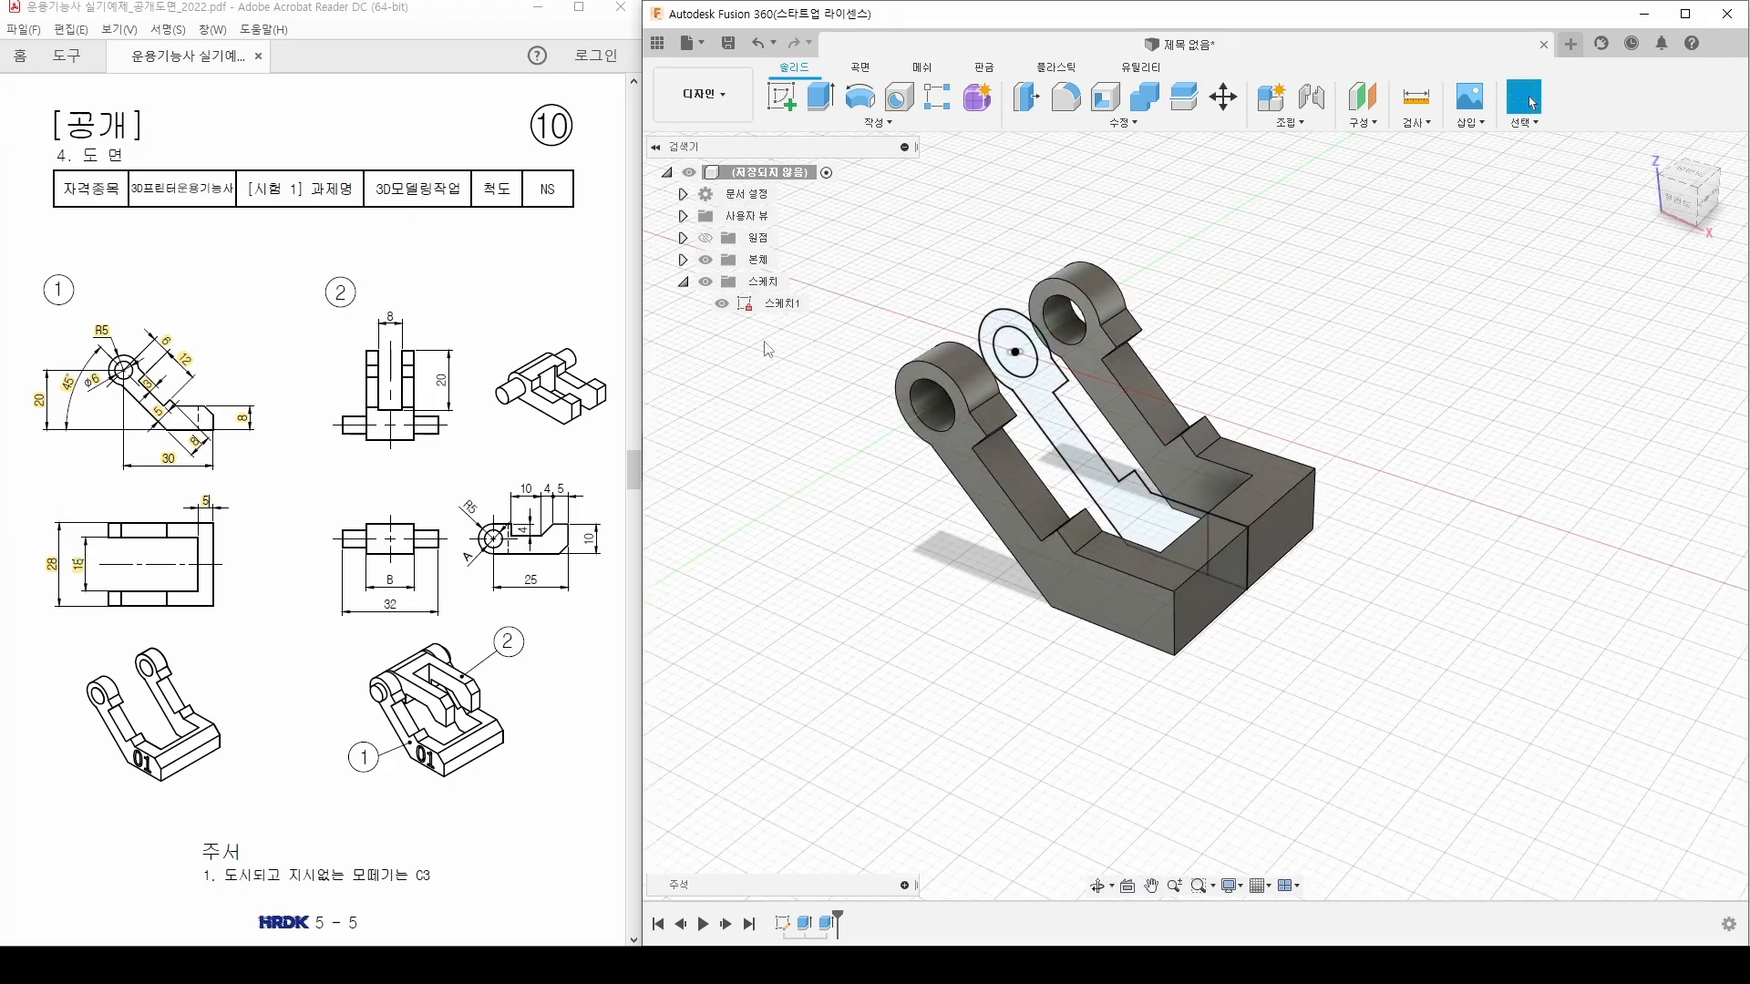
click(734, 310)
click(722, 304)
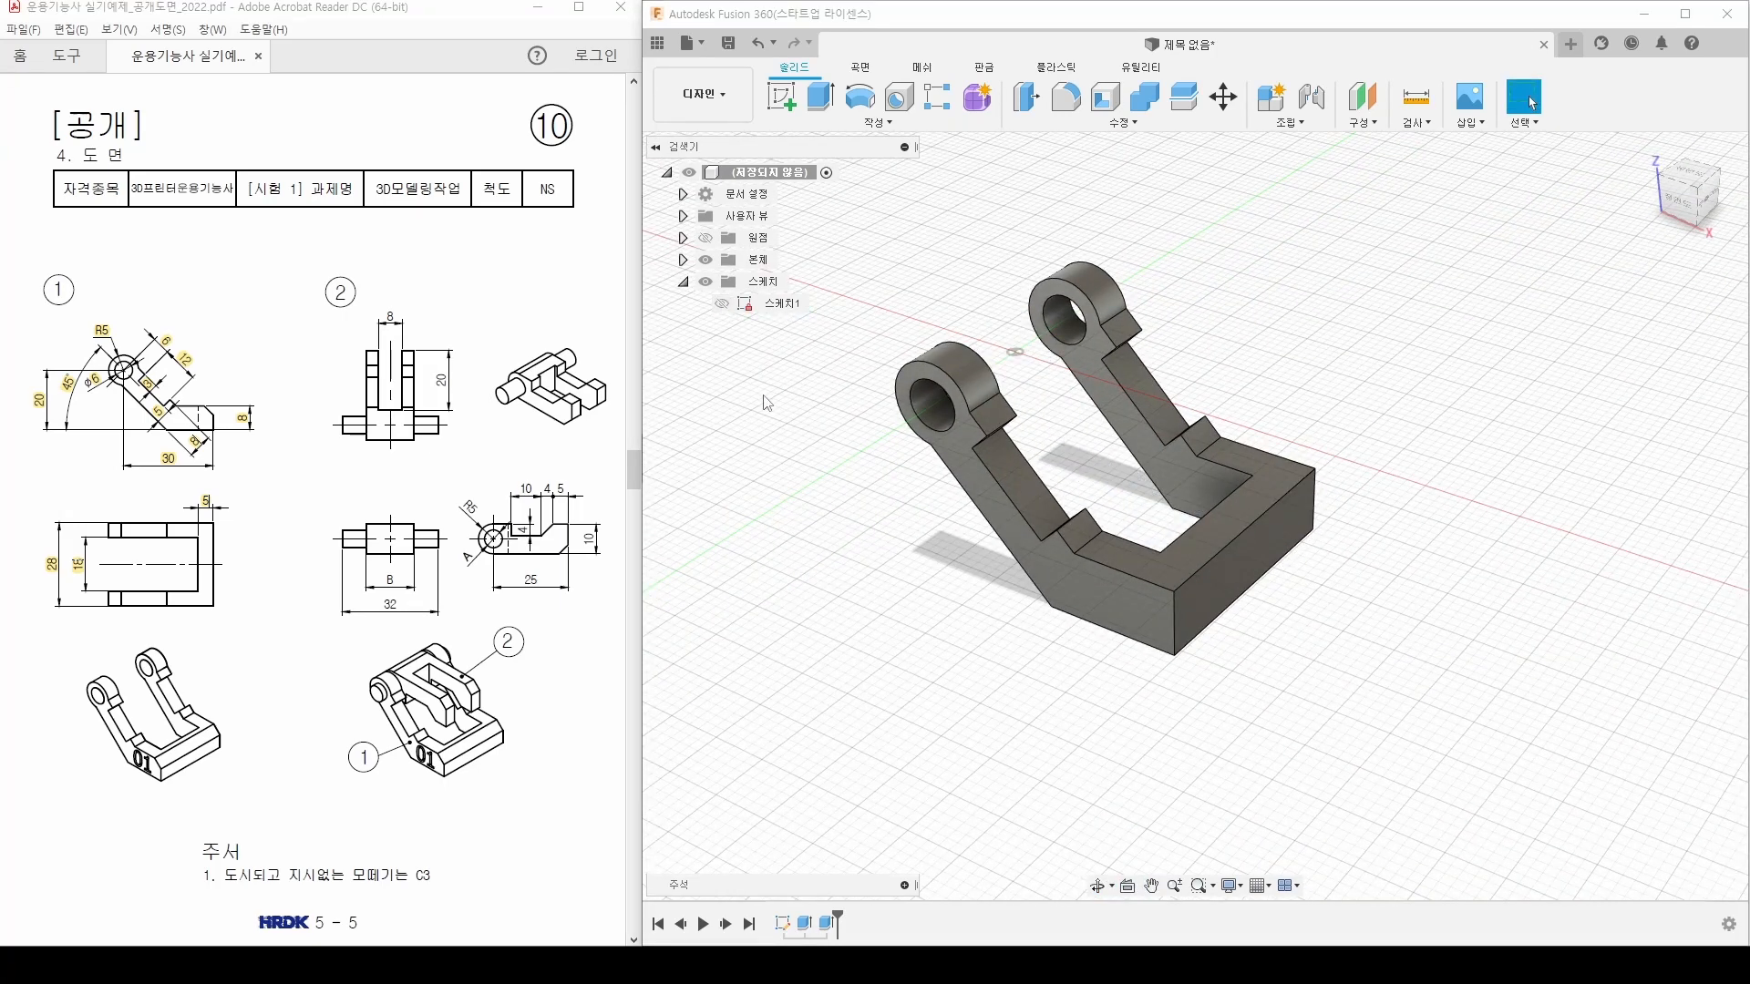
Step: Chamfer the upper outer edge of the base's end wall with an equal distance of 3 mm
click(1126, 128)
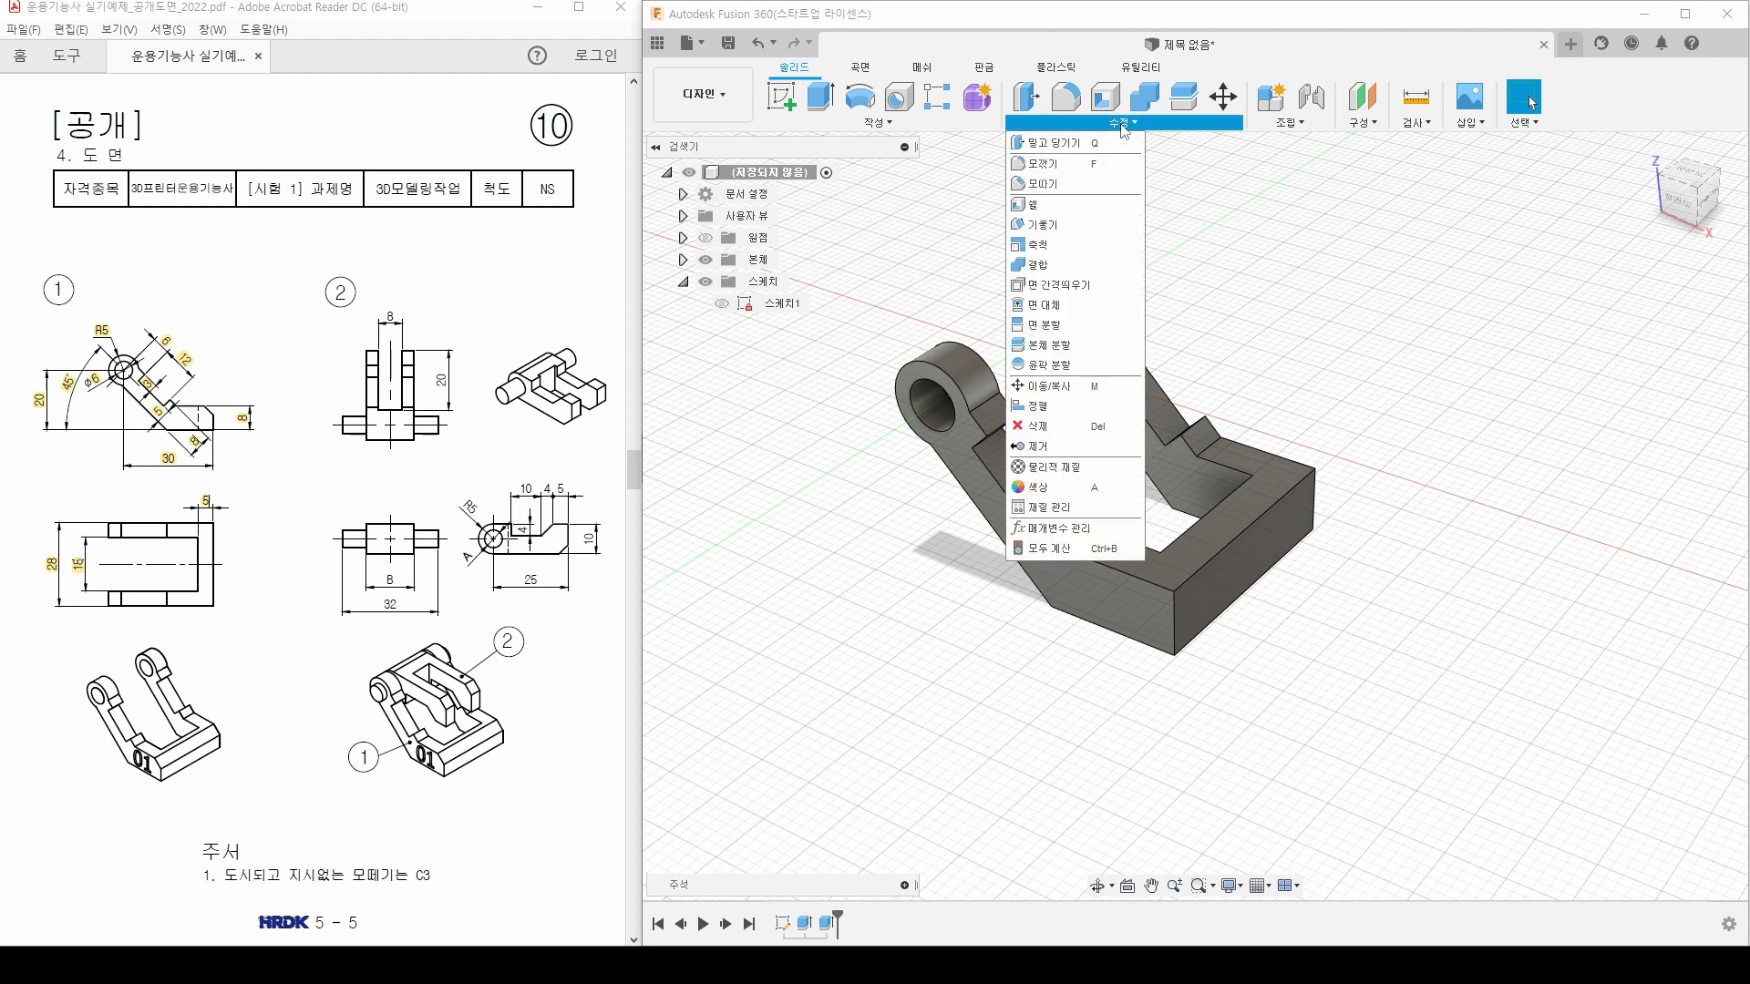
click(1080, 189)
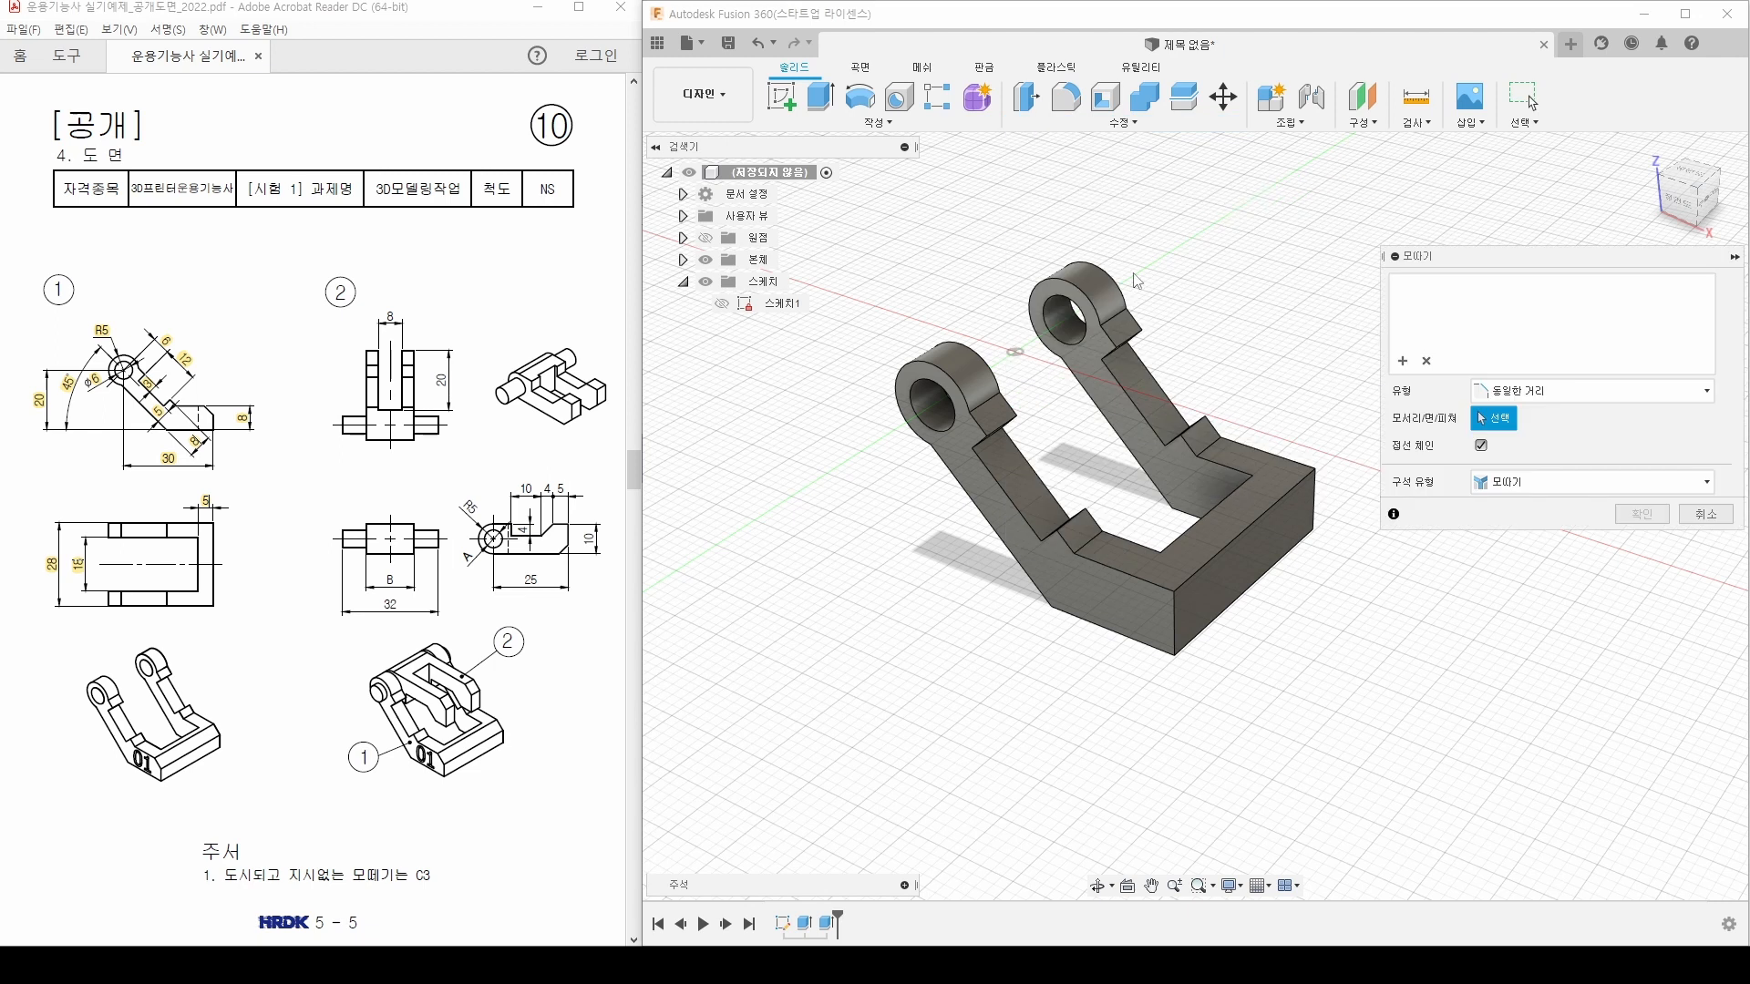
click(1249, 525)
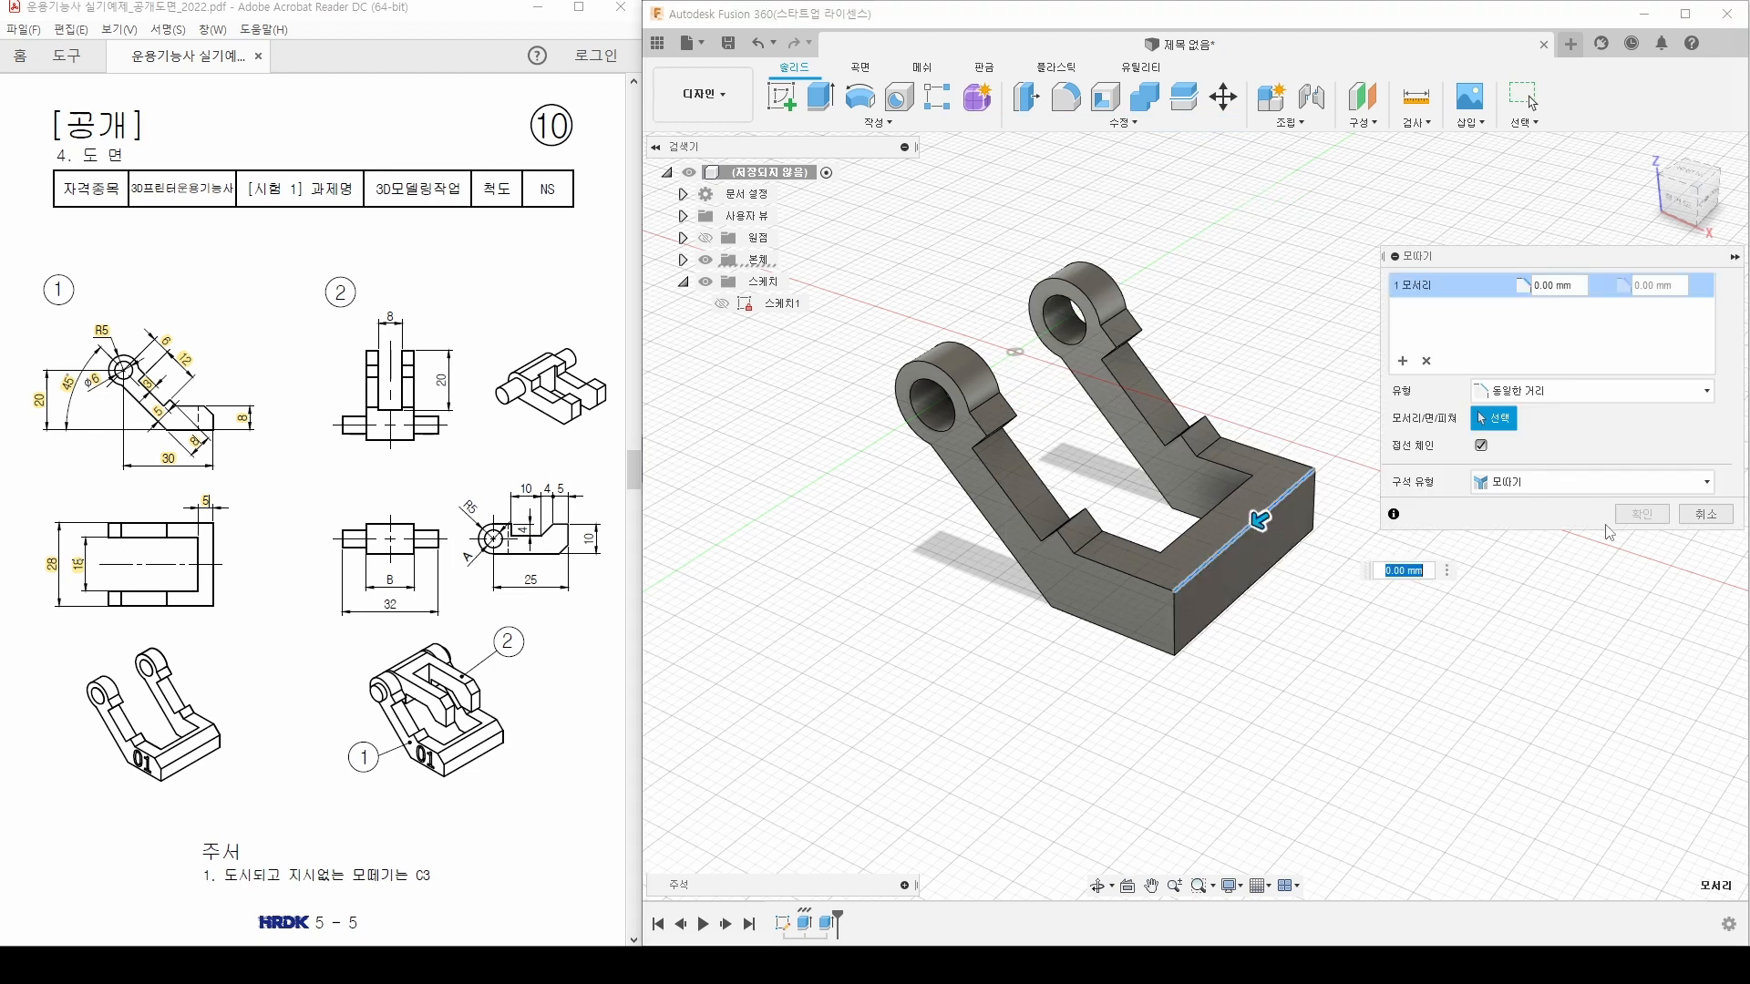
text(3)
key(Return)
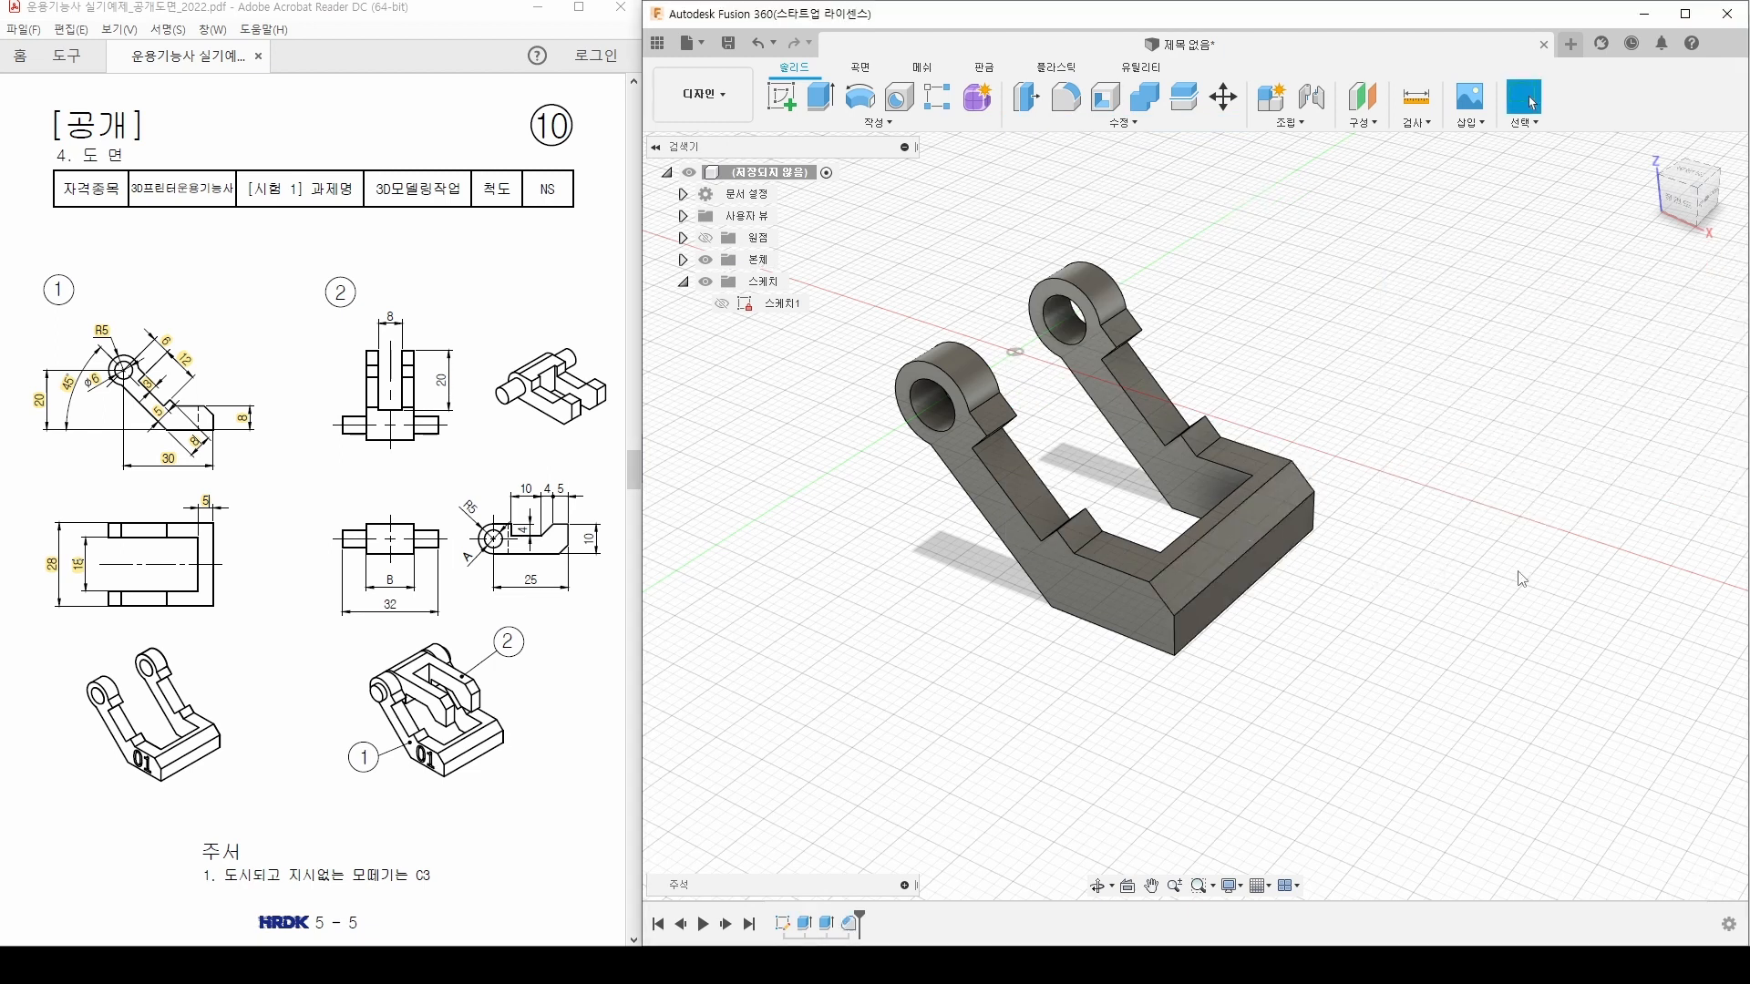
Step: Start a new sketch on the outer side face of the base
middle_drag(1064, 649, 1084, 630)
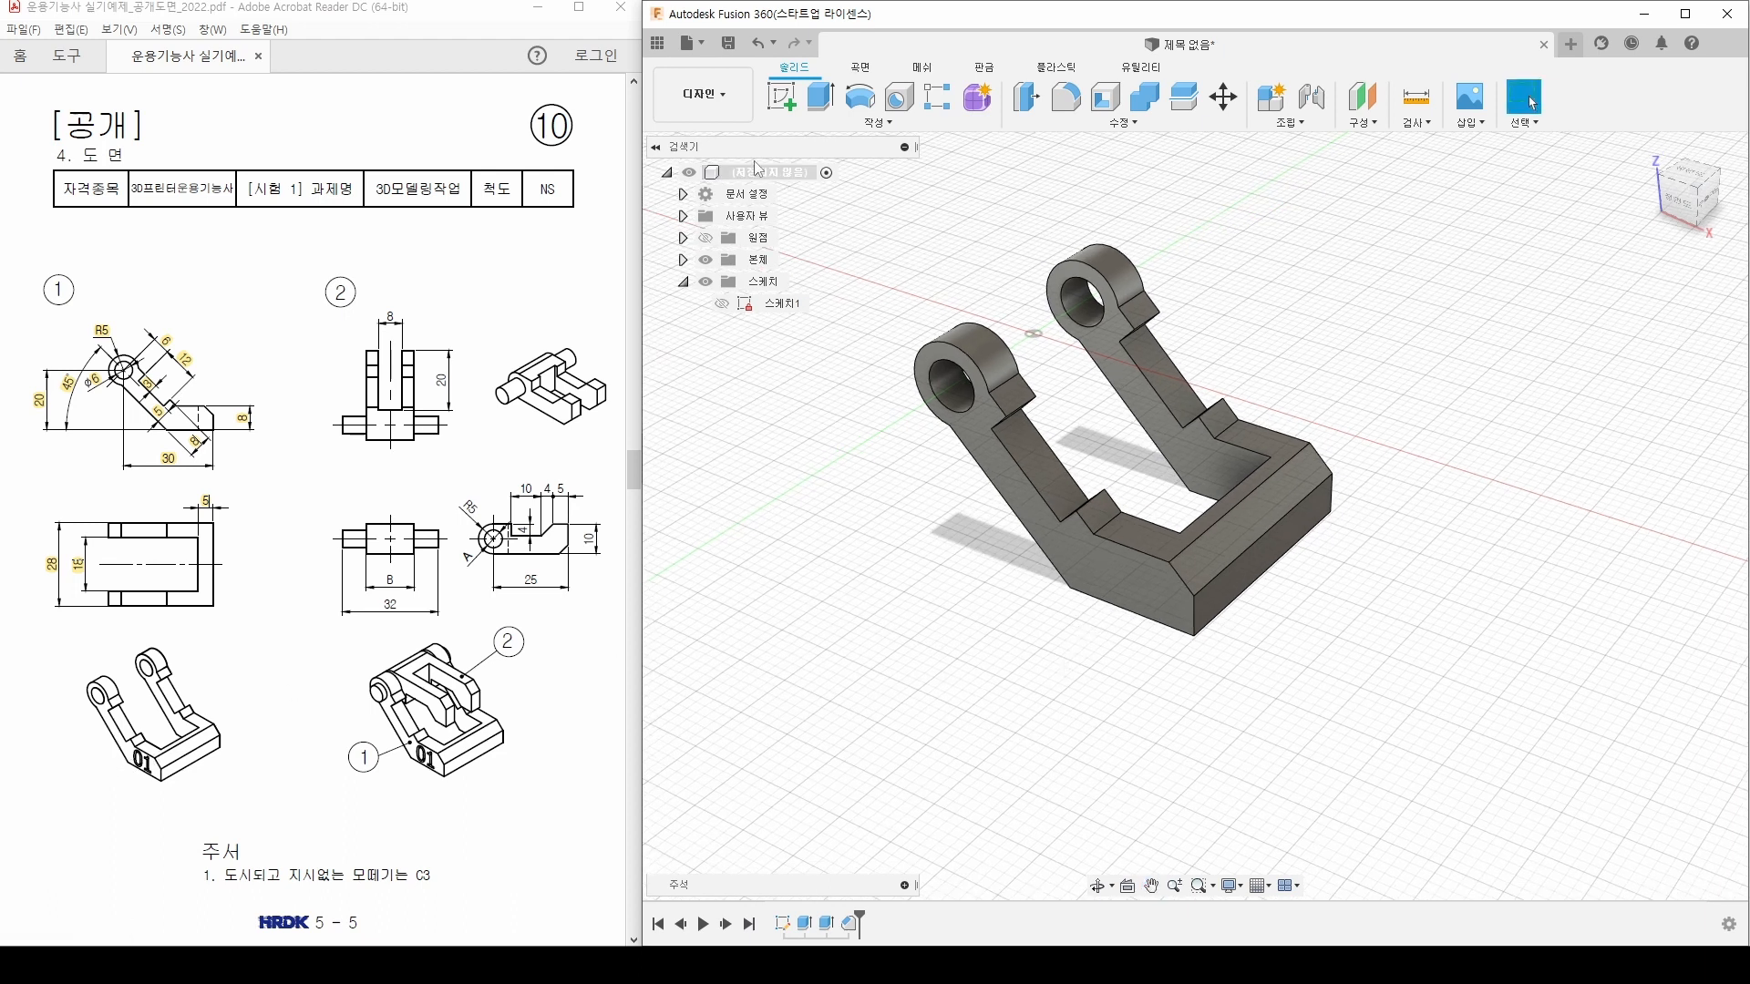
click(779, 98)
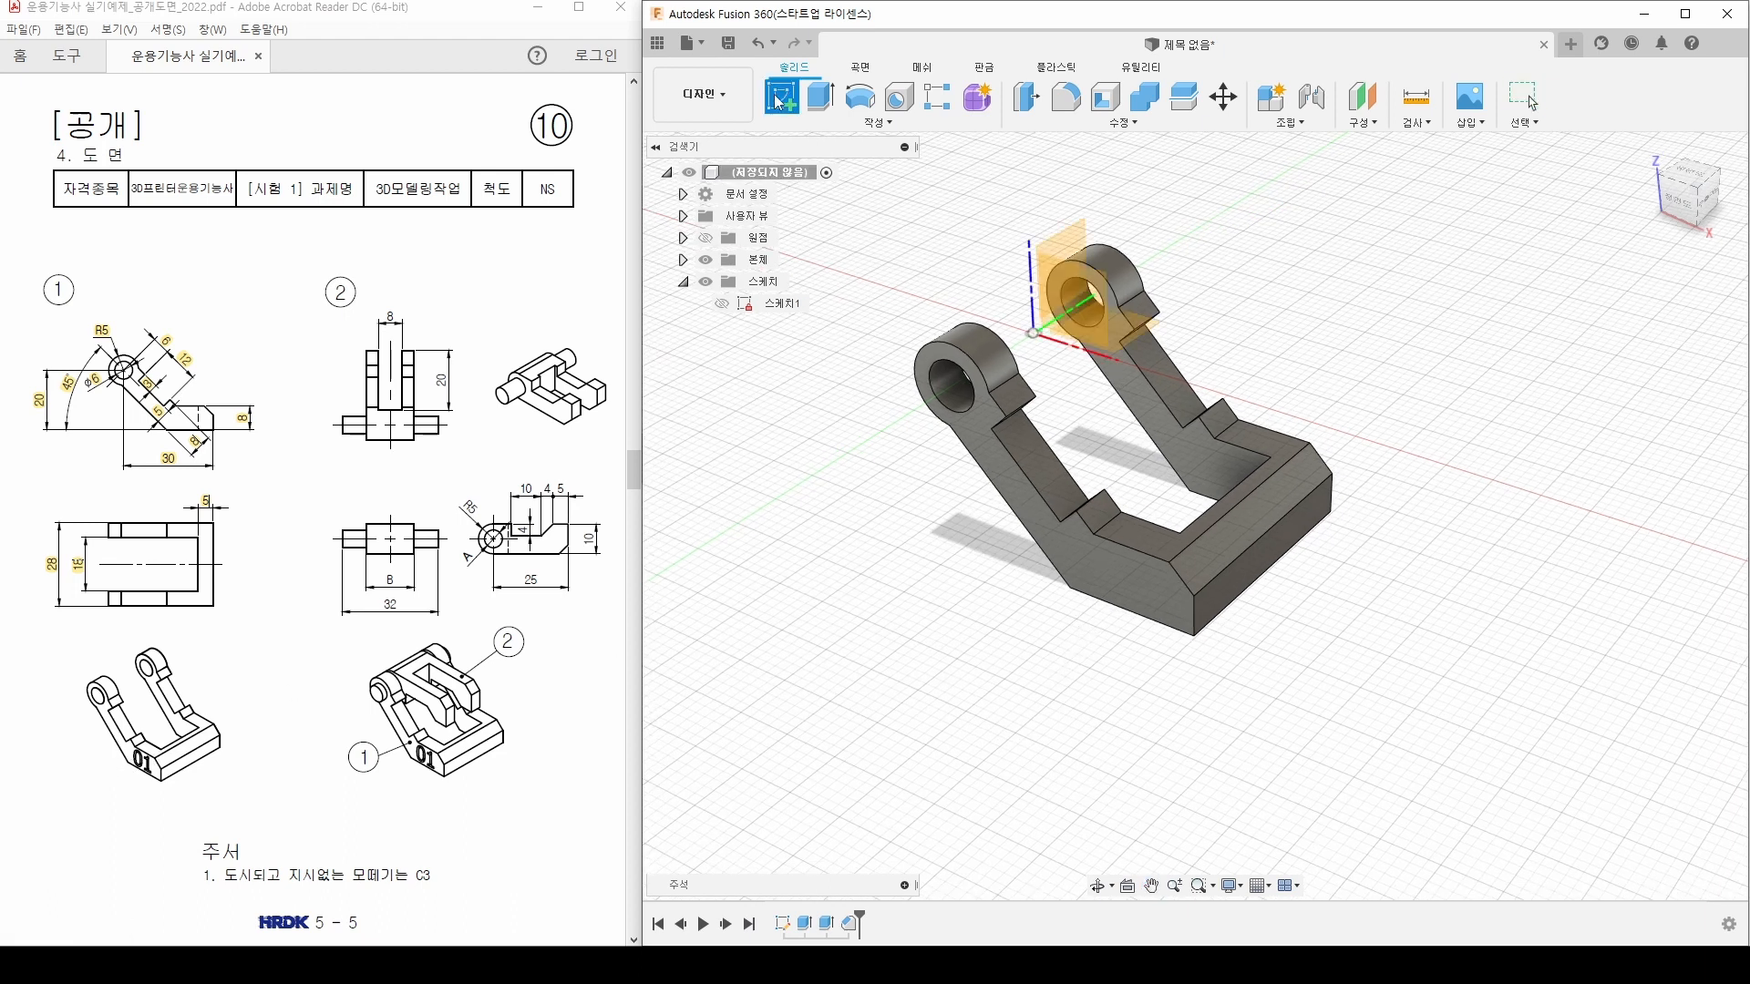
click(1112, 571)
middle_drag(1249, 598, 1109, 621)
scroll(1109, 621, up, 3)
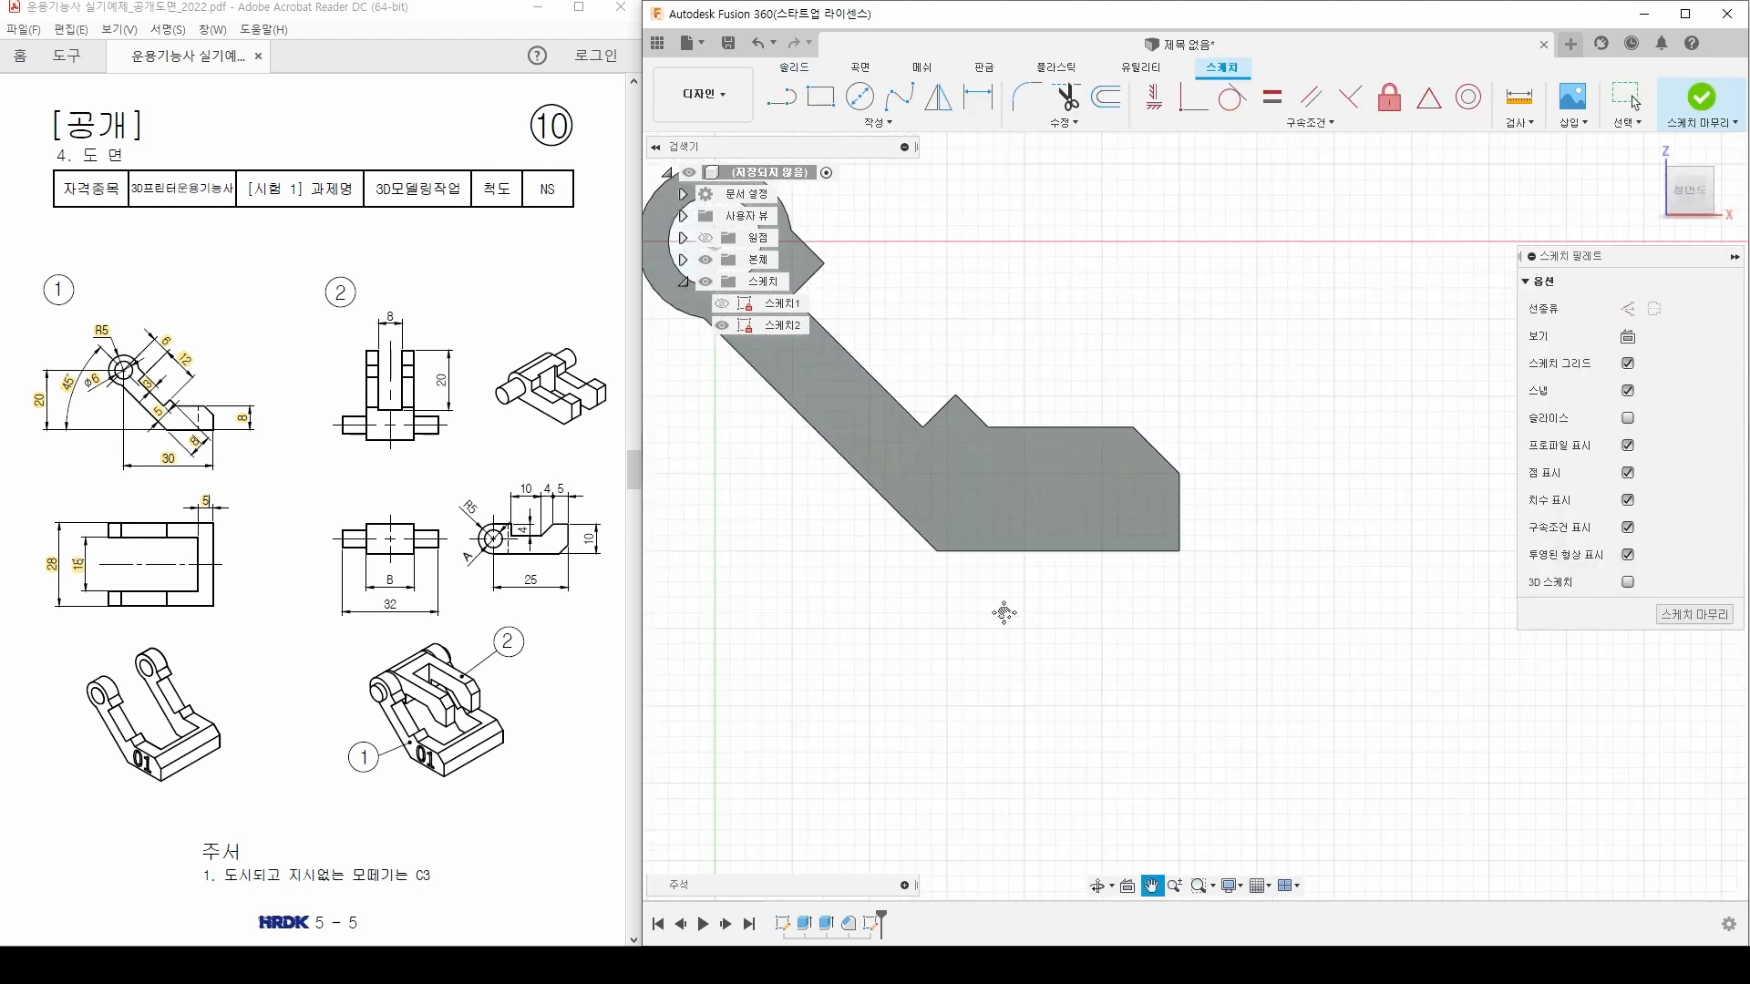
middle_drag(1003, 612, 1059, 678)
middle_drag(1018, 315, 881, 337)
Step: Add the sketch text 01 in a text frame beside the base's end
click(878, 122)
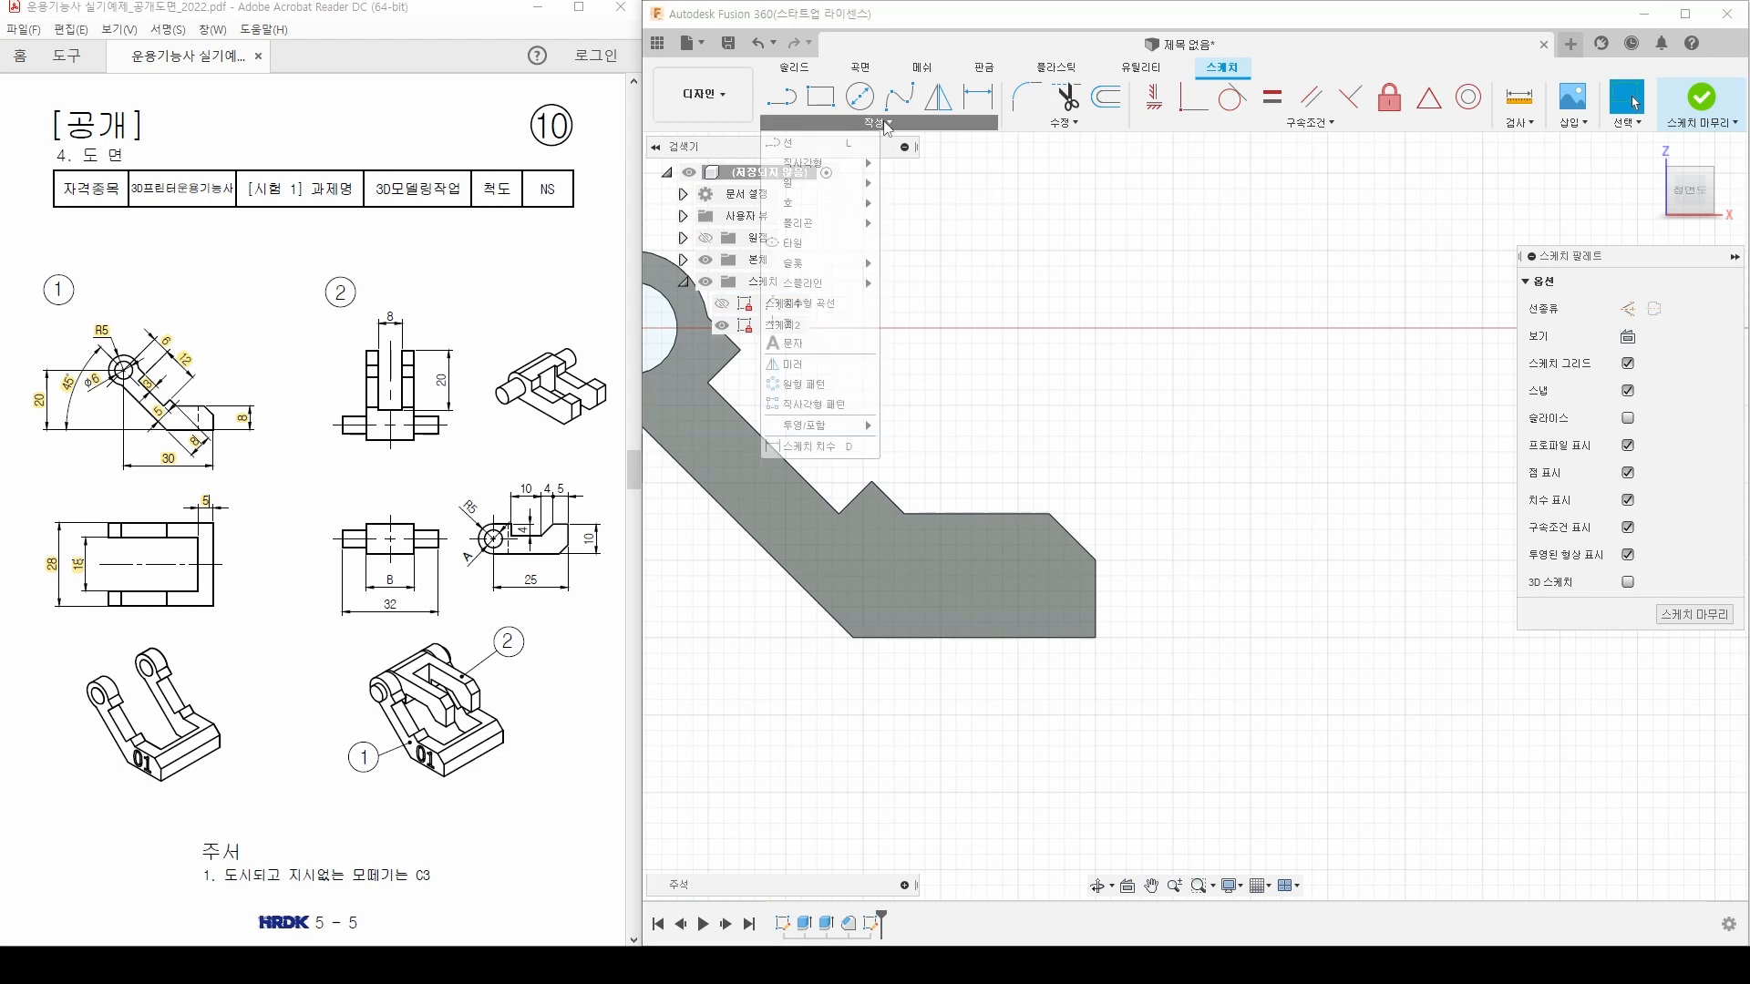
click(826, 351)
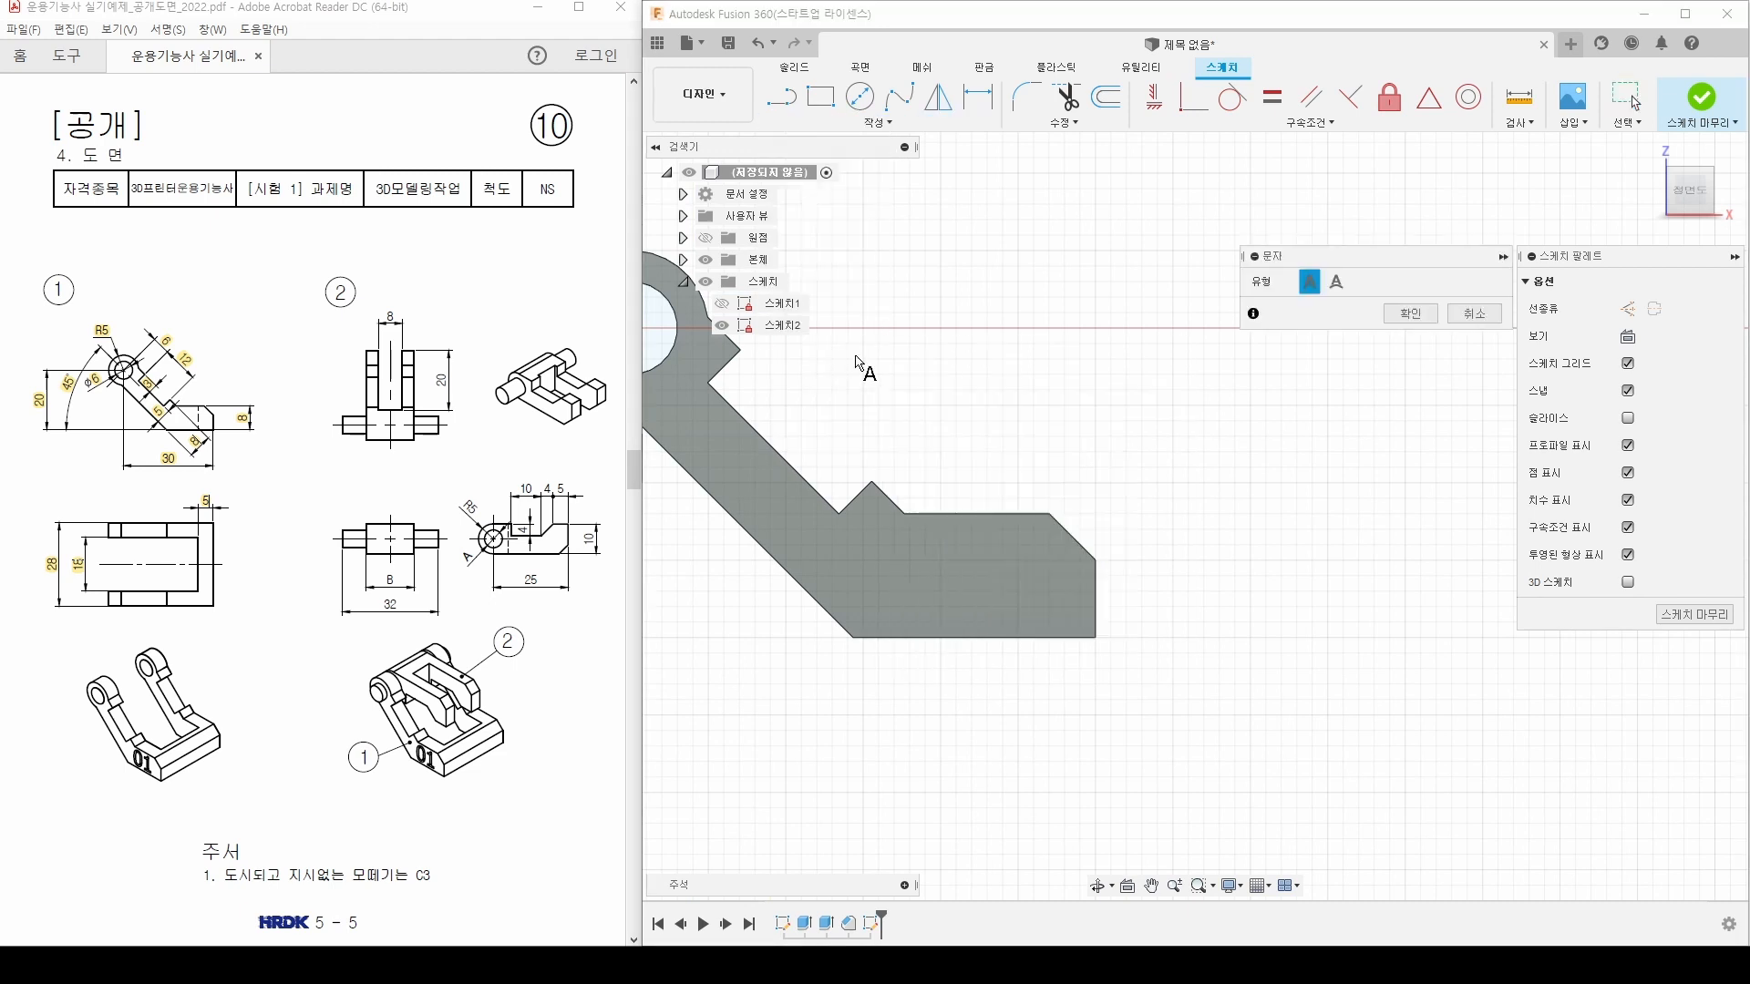
click(1219, 453)
click(1329, 546)
text(01)
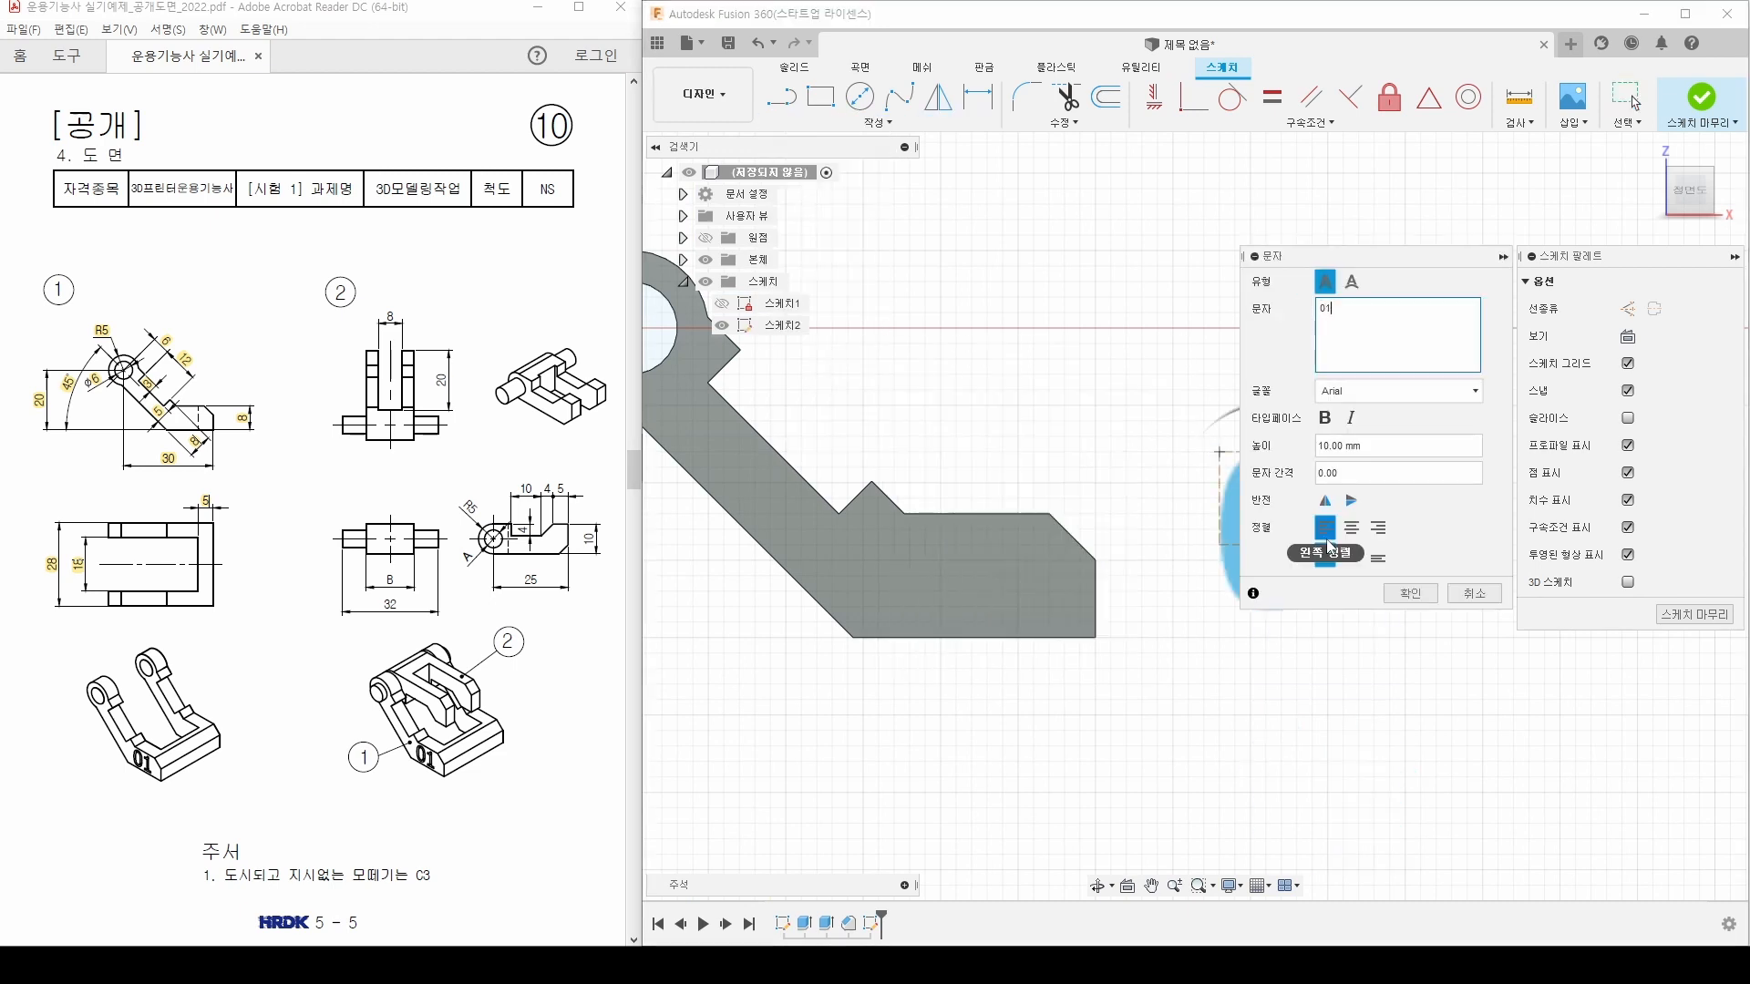
click(1421, 595)
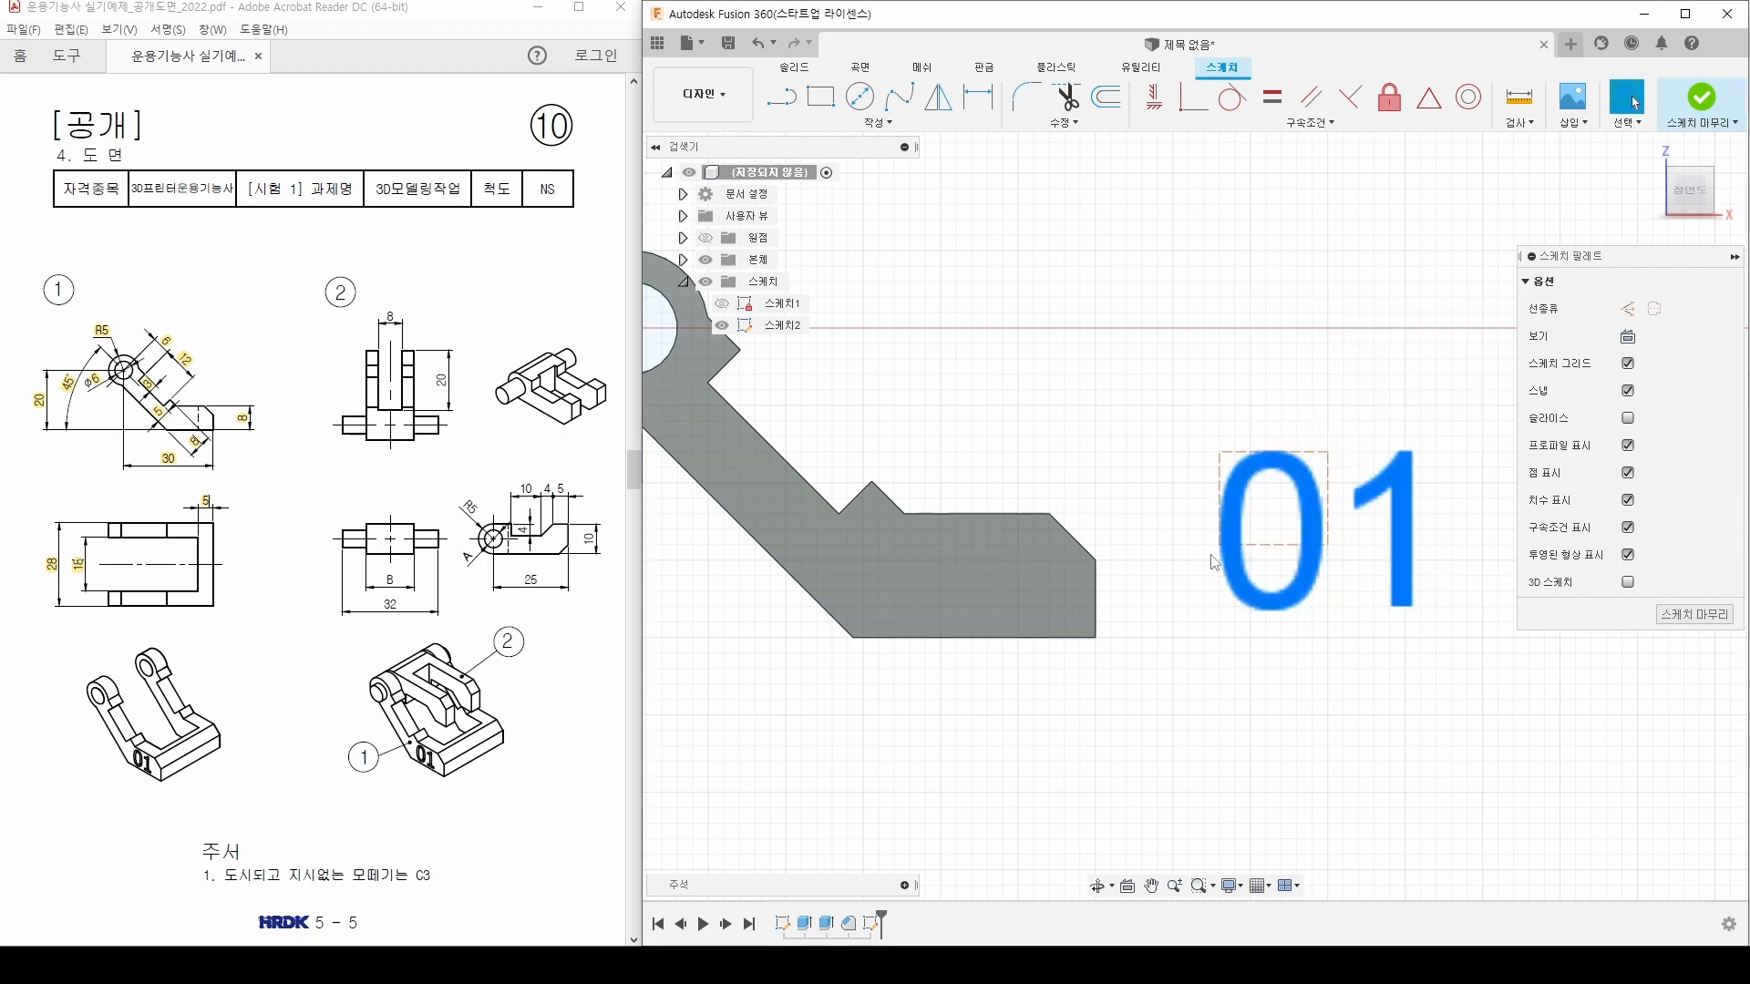
Step: Move the 01 text onto the side face of the base
click(1155, 96)
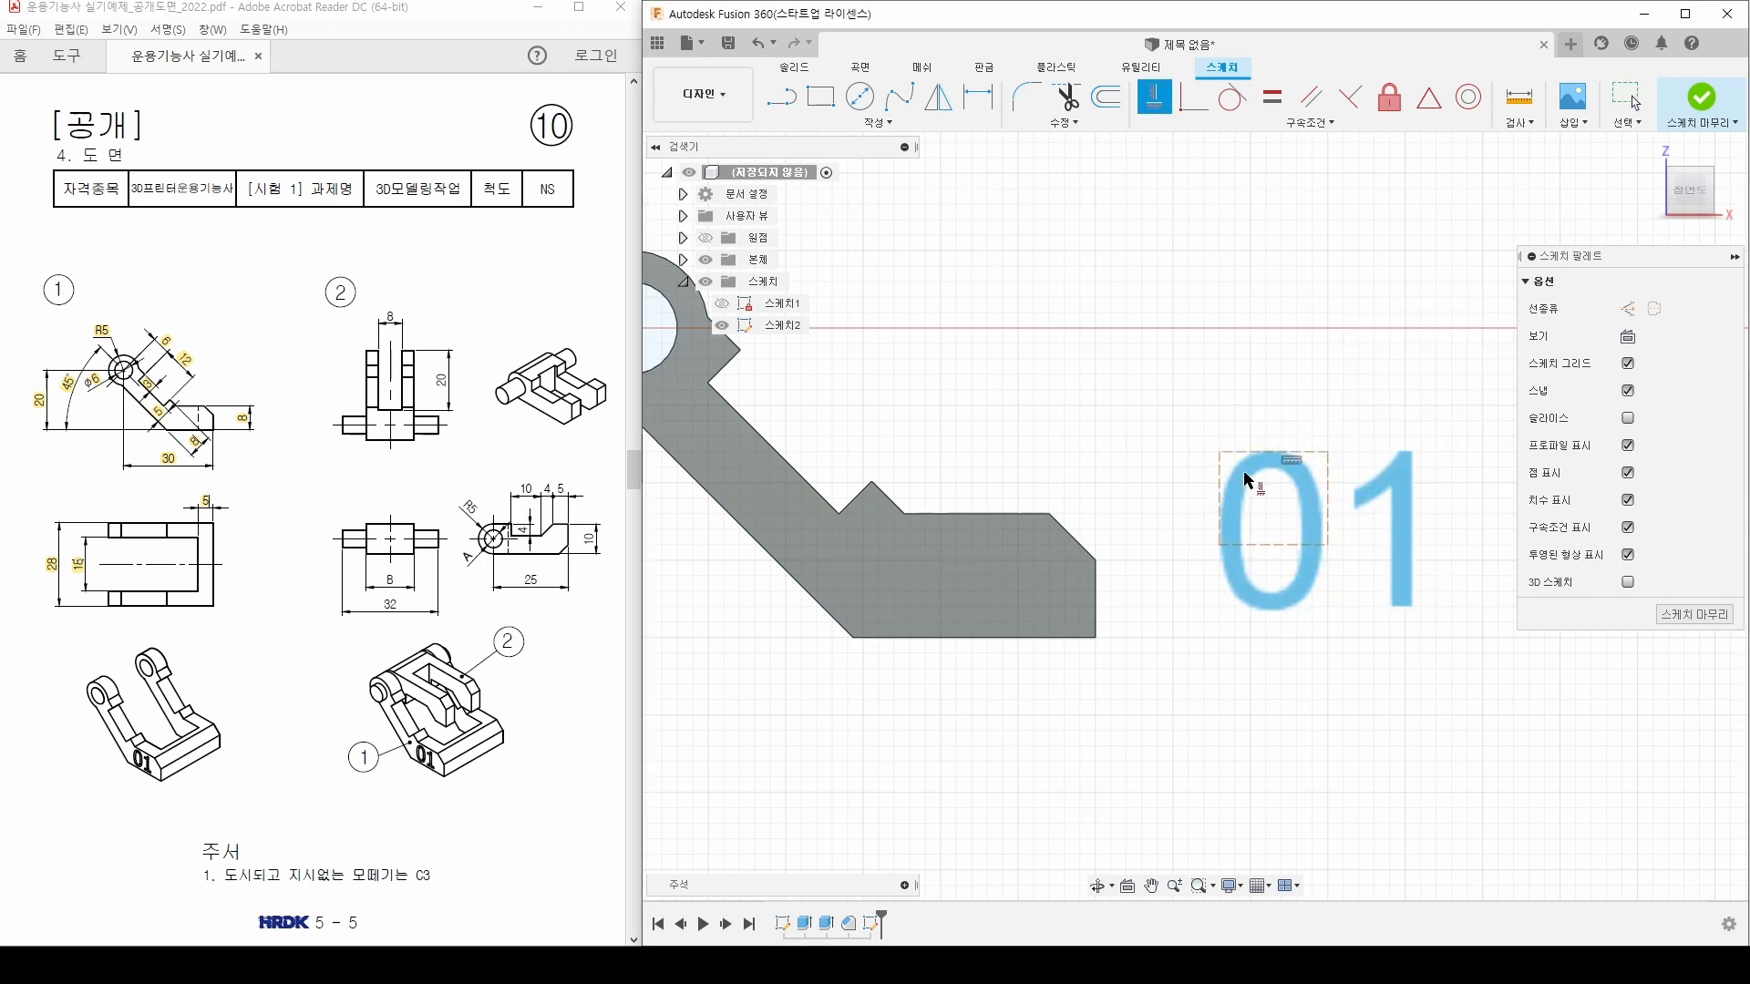
key(Escape)
middle_drag(1201, 374, 1237, 355)
mouse_move(1337, 477)
mouse_down()
mouse_move(1232, 530)
mouse_move(967, 523)
mouse_up()
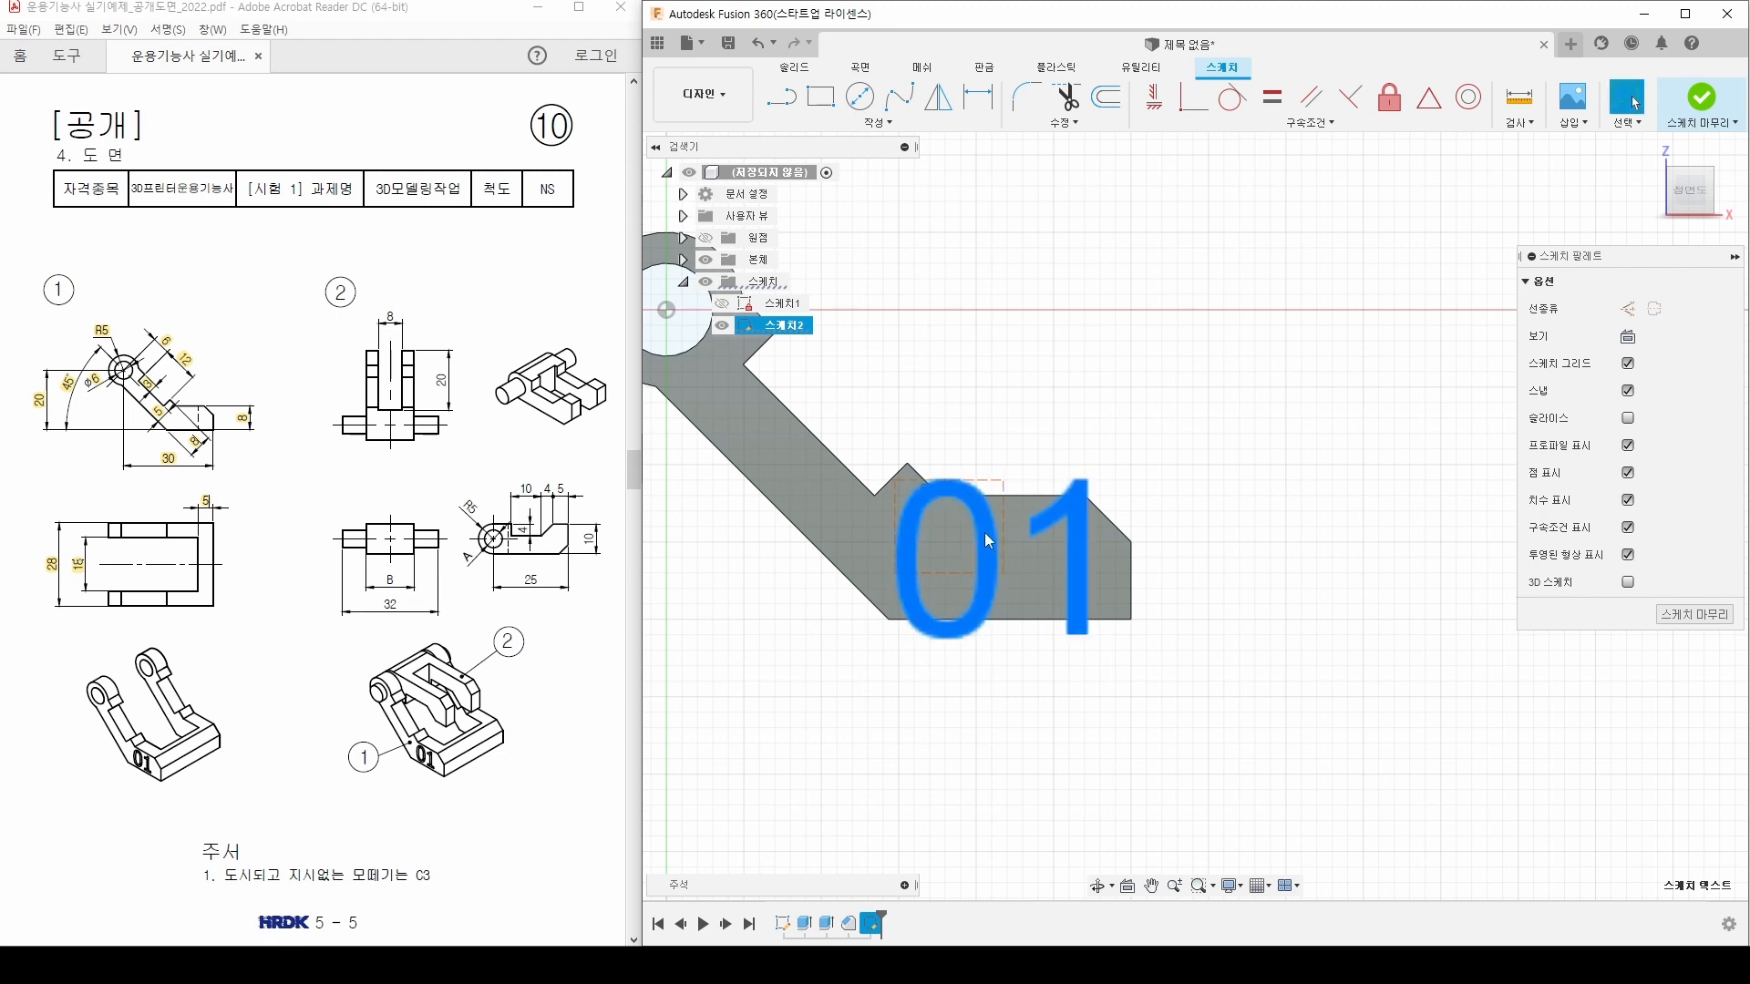
Step: Set the 01 text's height to 7 mm and reposition it inside the base outline
double_click(989, 540)
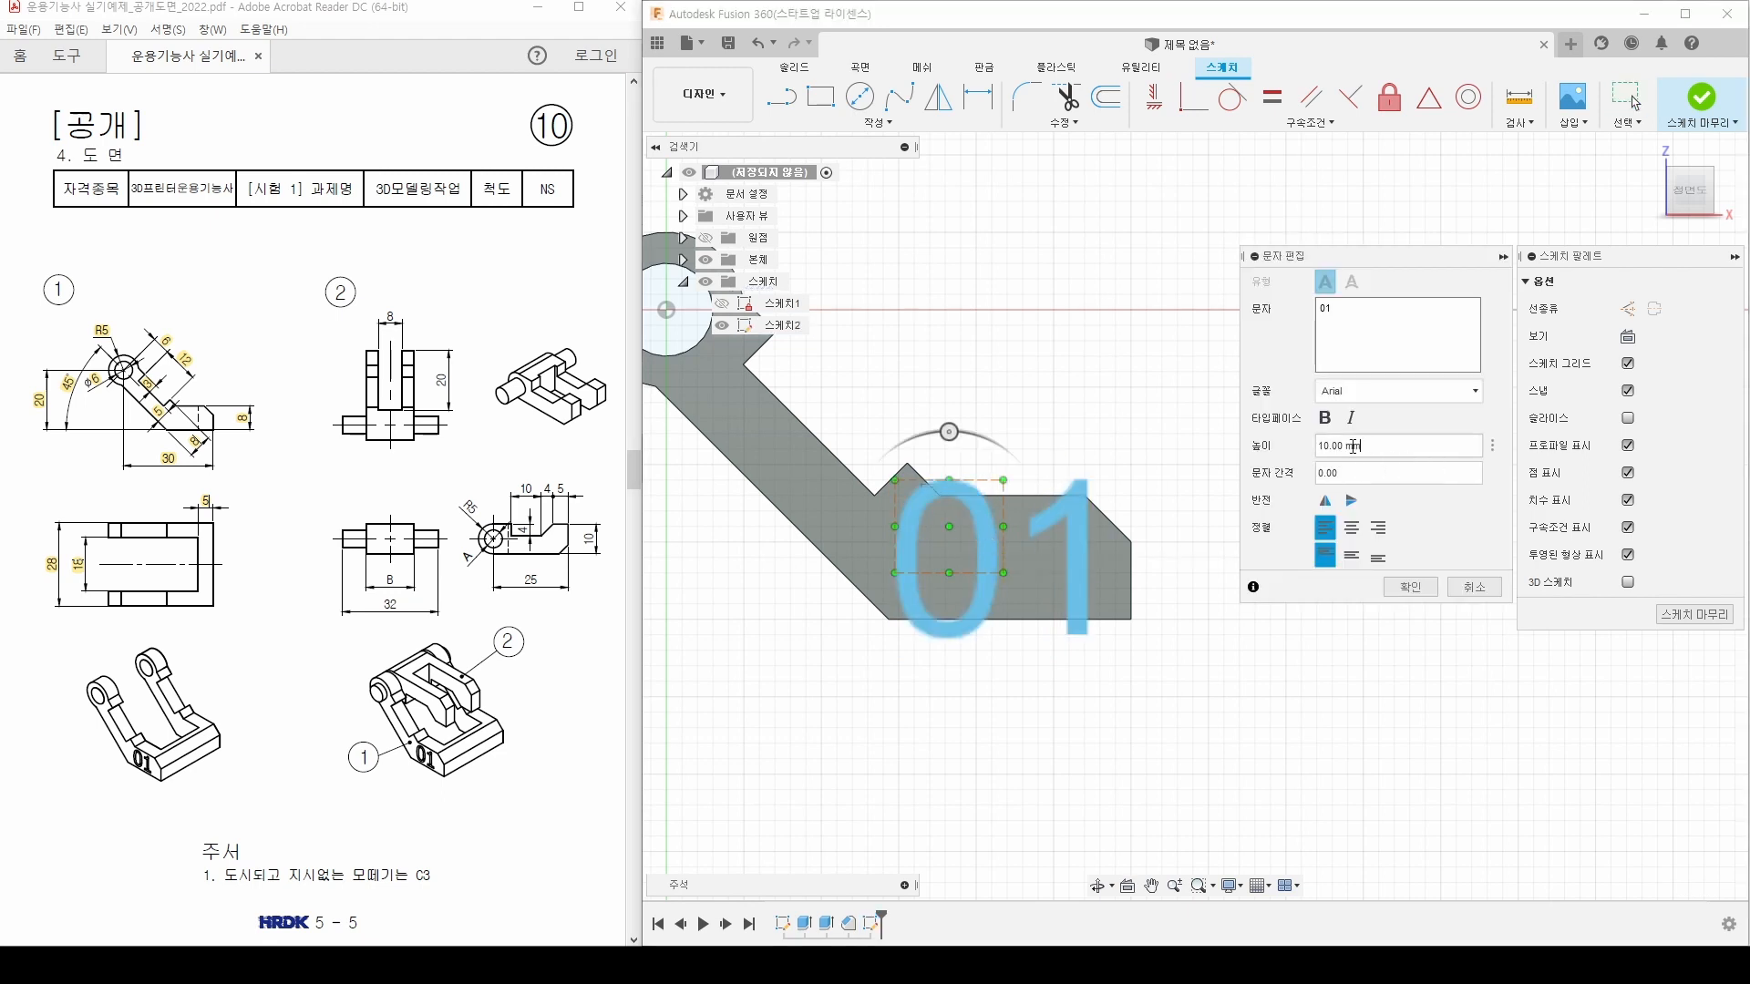
click(1320, 447)
text(7)
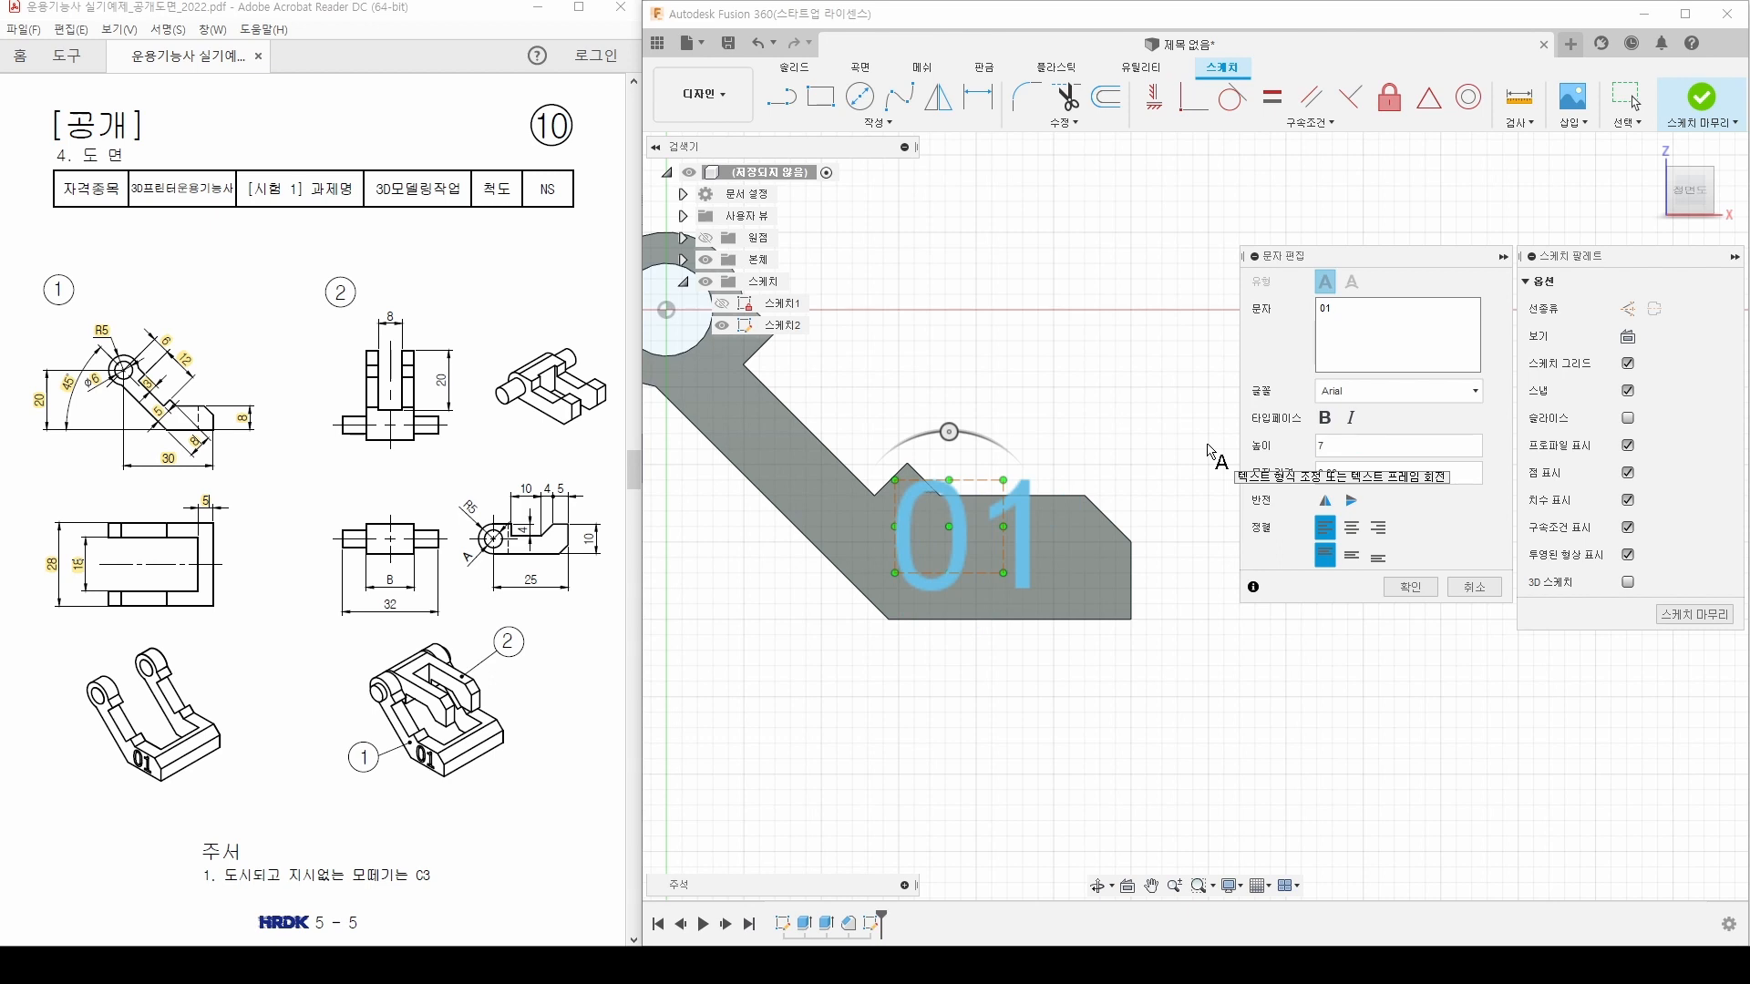
key(Return)
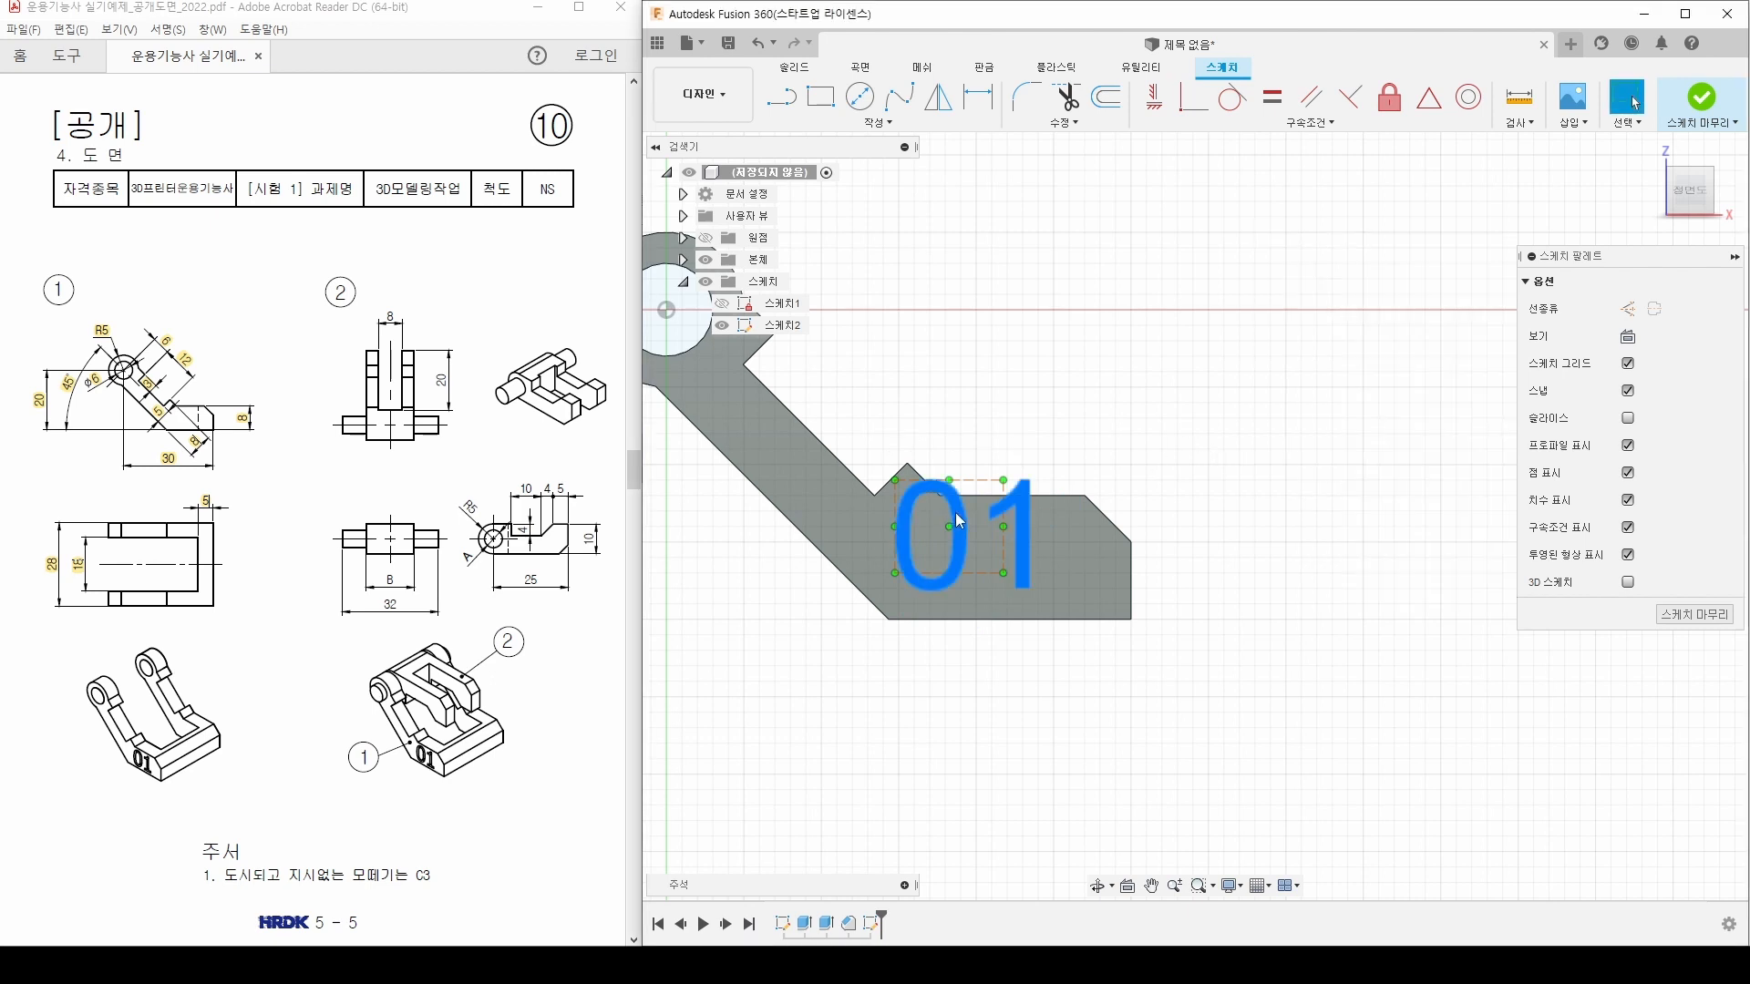
drag(953, 519, 1004, 537)
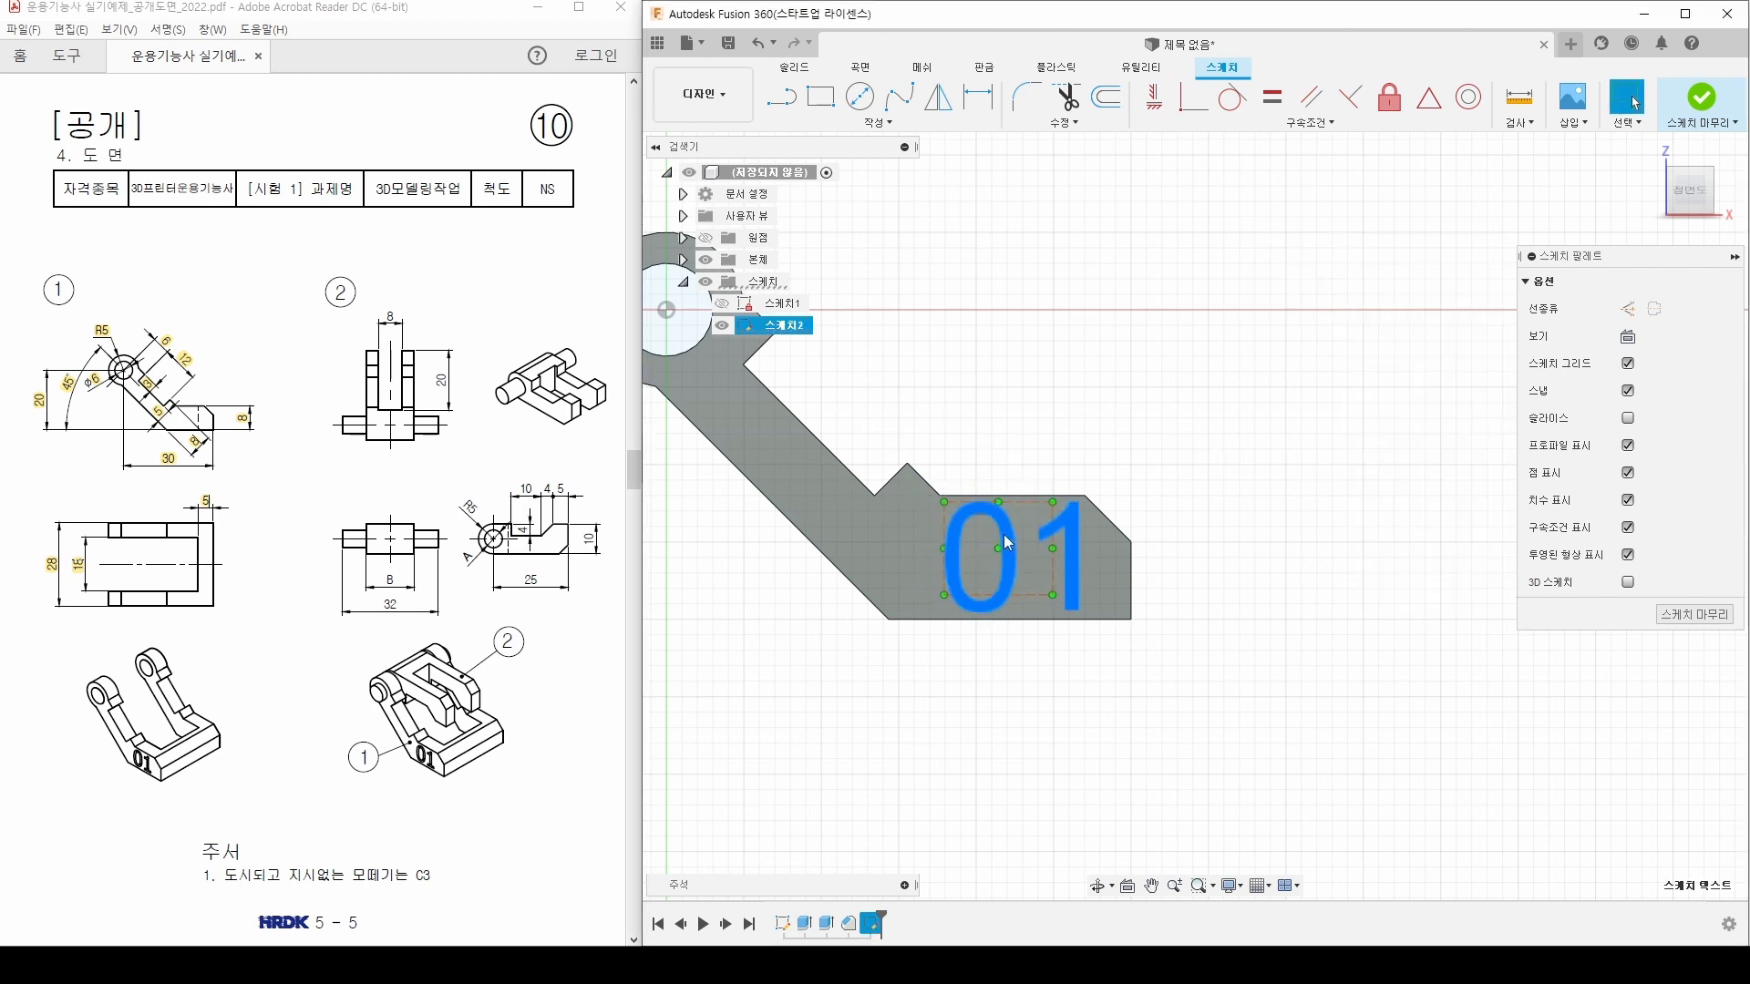
click(1231, 489)
scroll(1085, 517, up, 4)
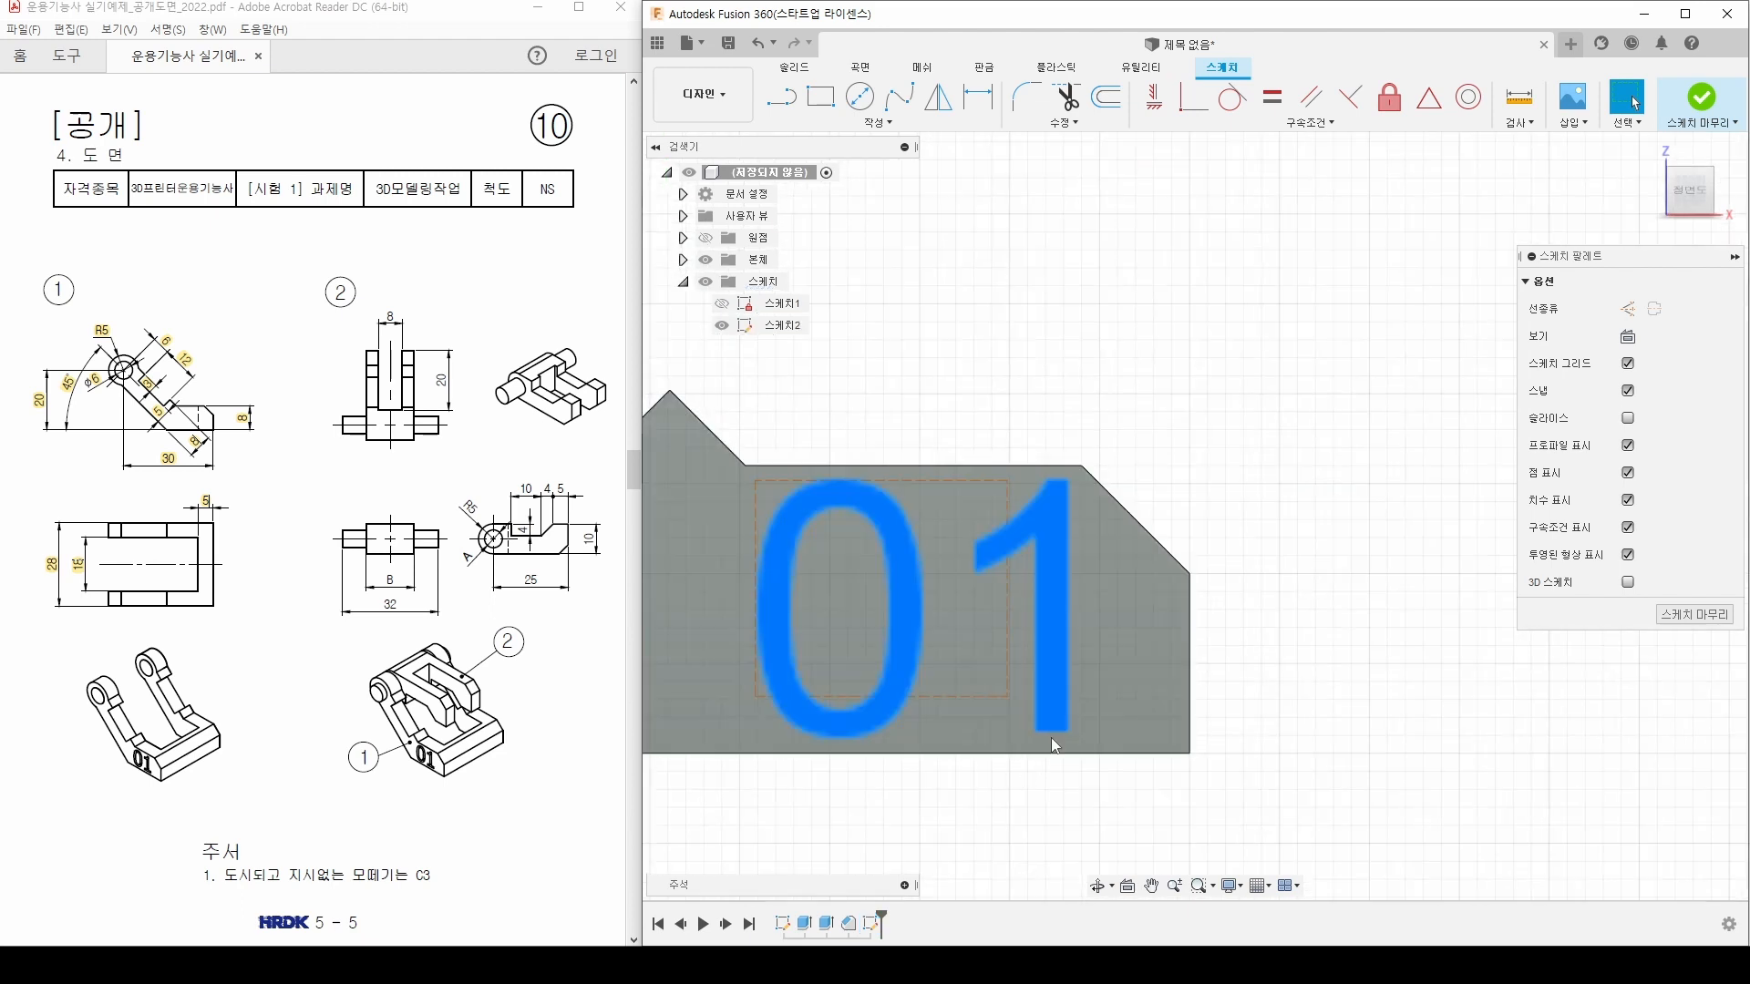
Step: Reduce the 01 text's height slightly, centre it on the base's side face and finish the sketch
scroll(1094, 702, down, 3)
click(1111, 601)
double_click(1112, 604)
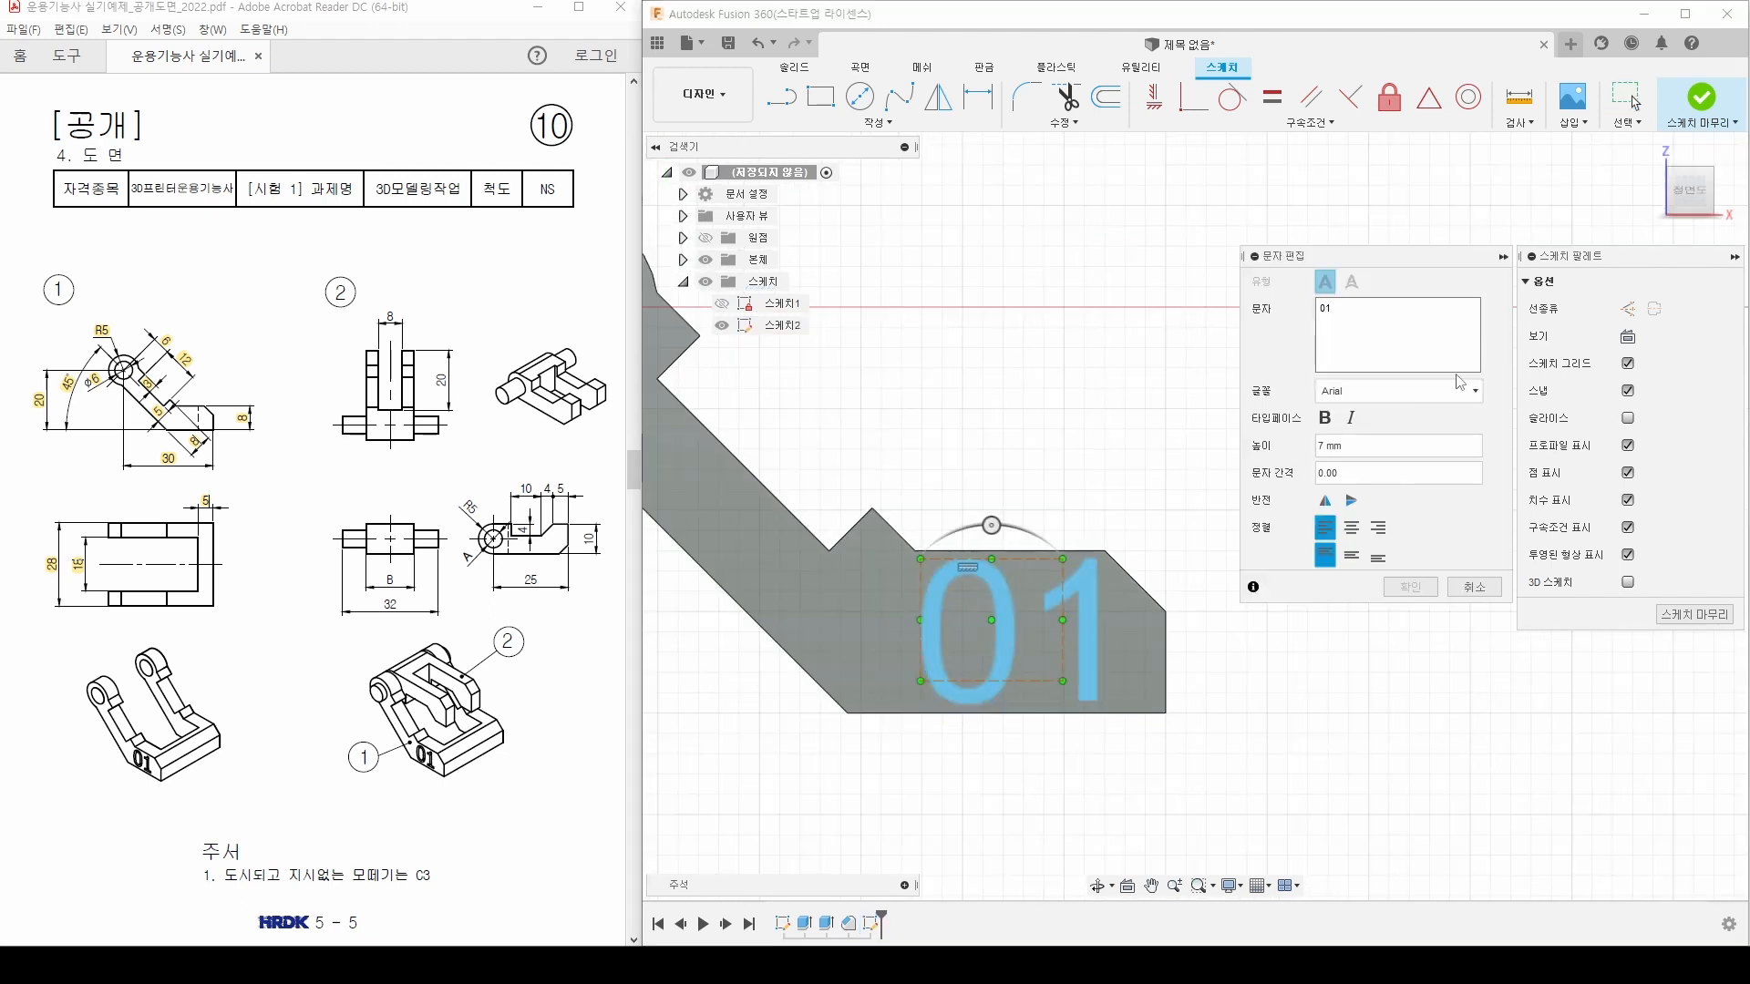
key(Return)
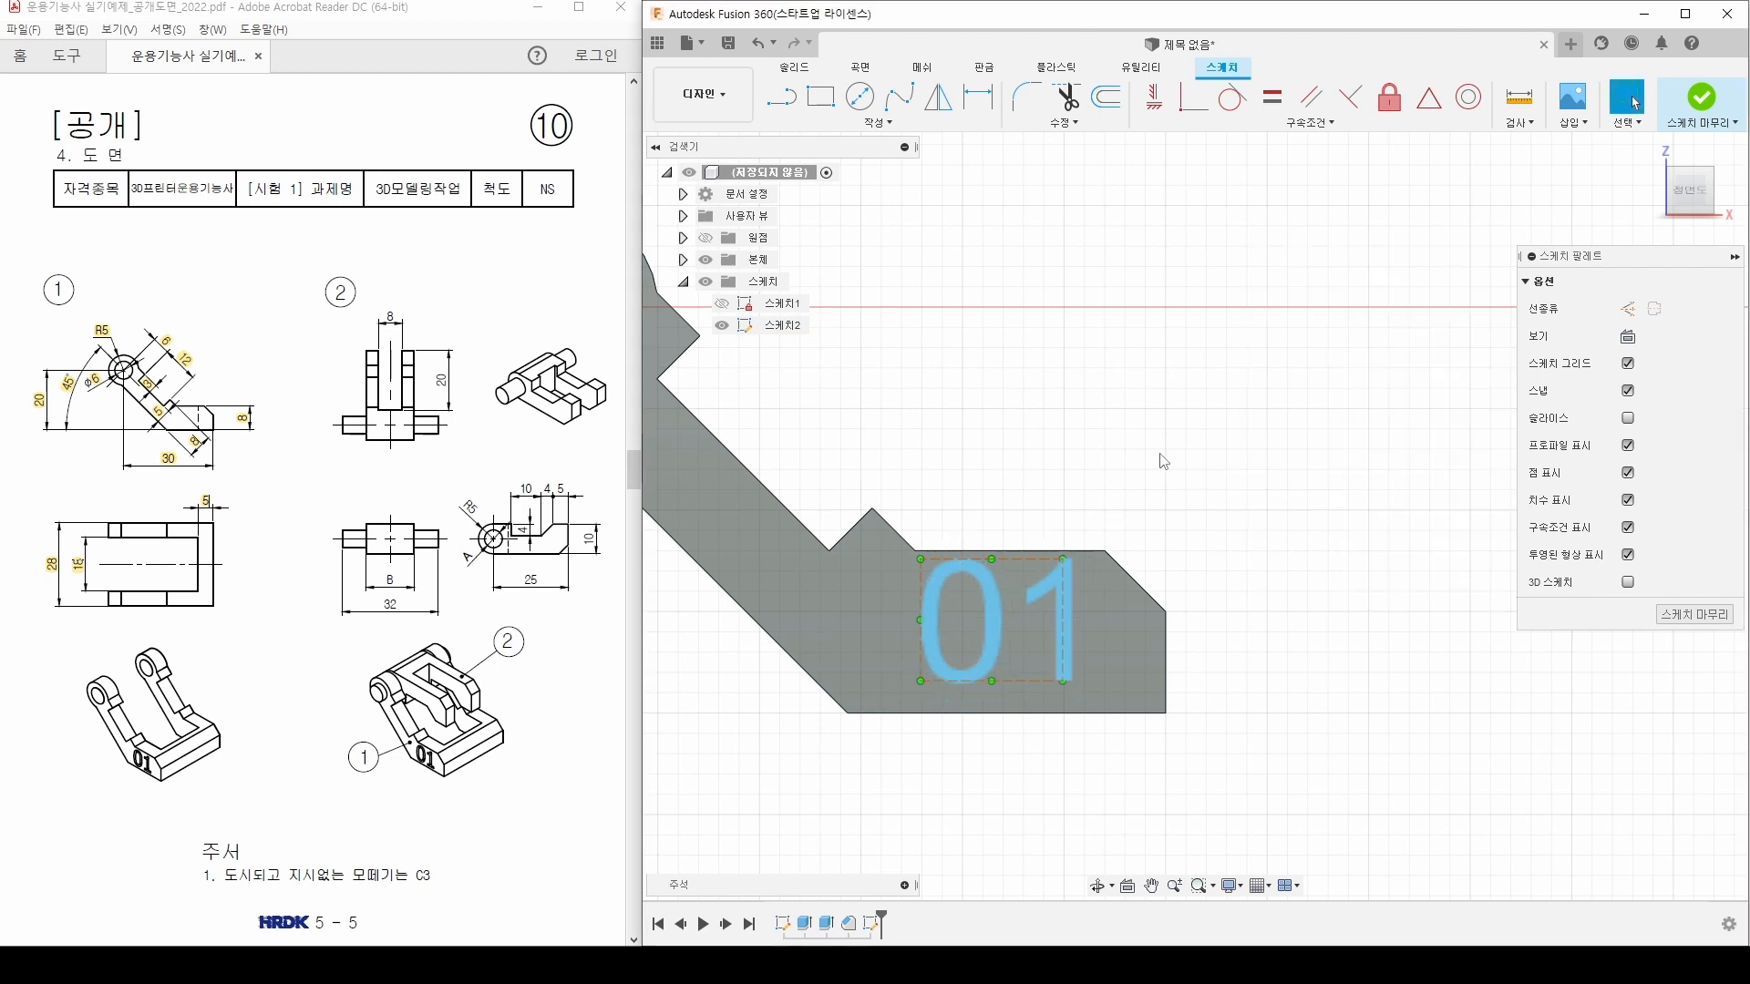
click(1001, 613)
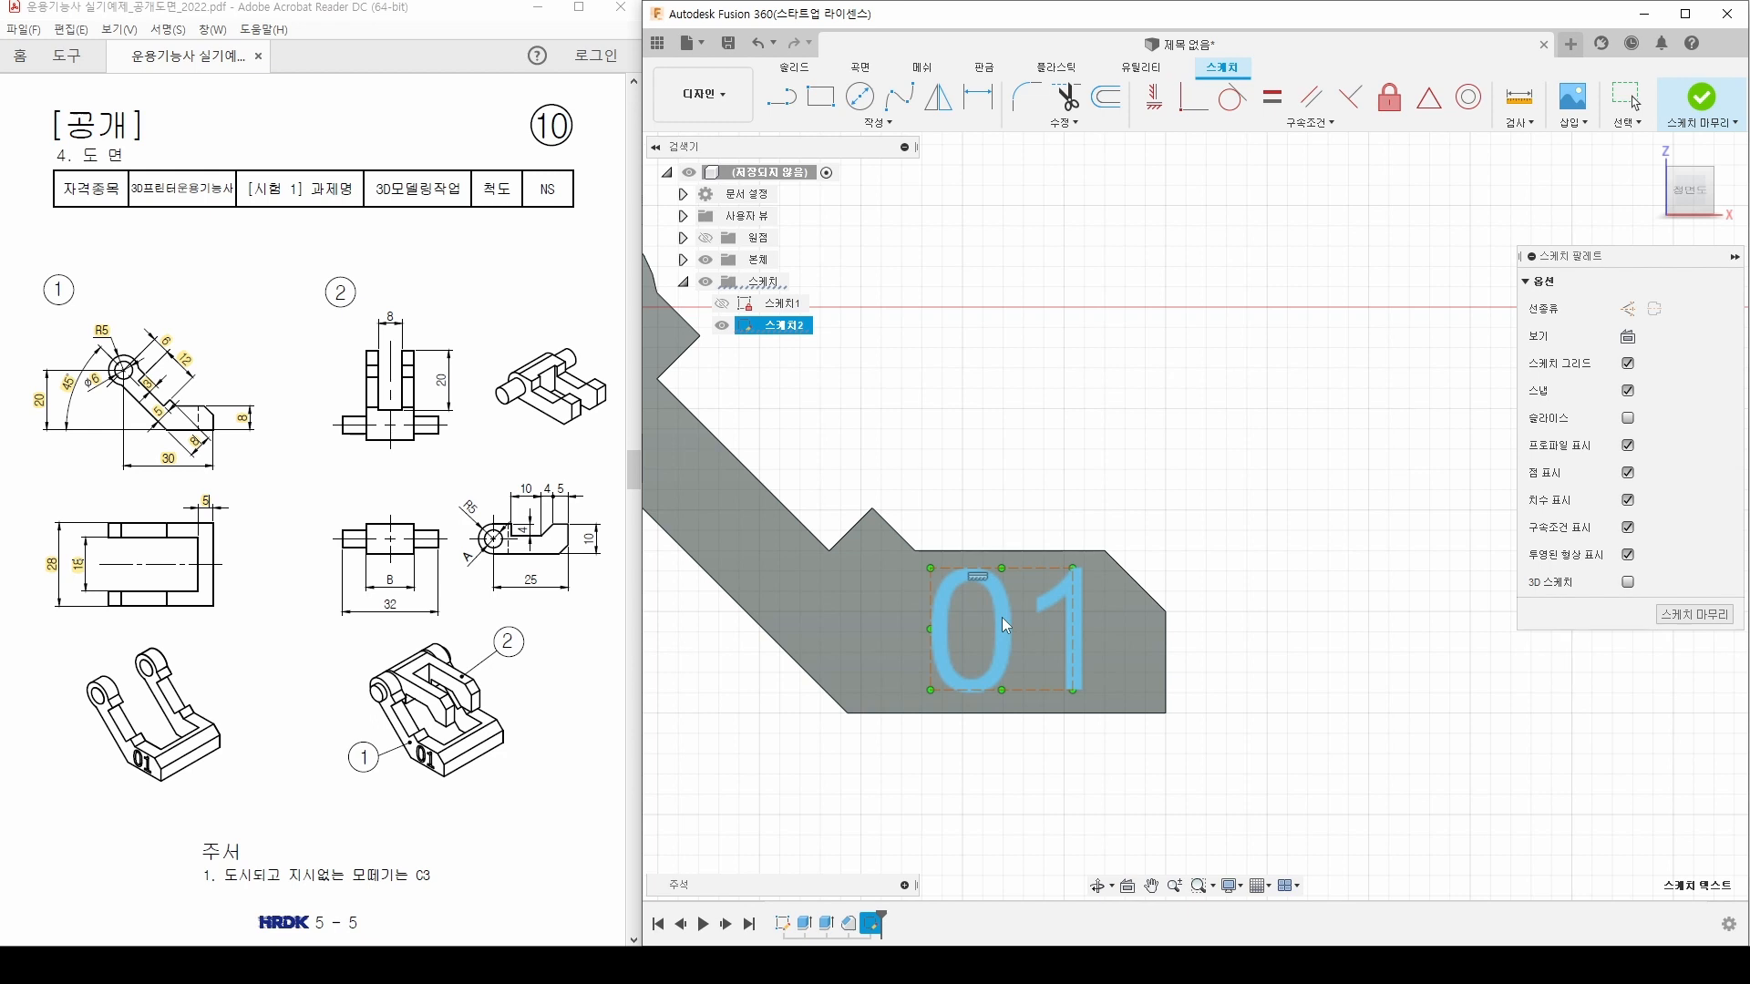
key(Escape)
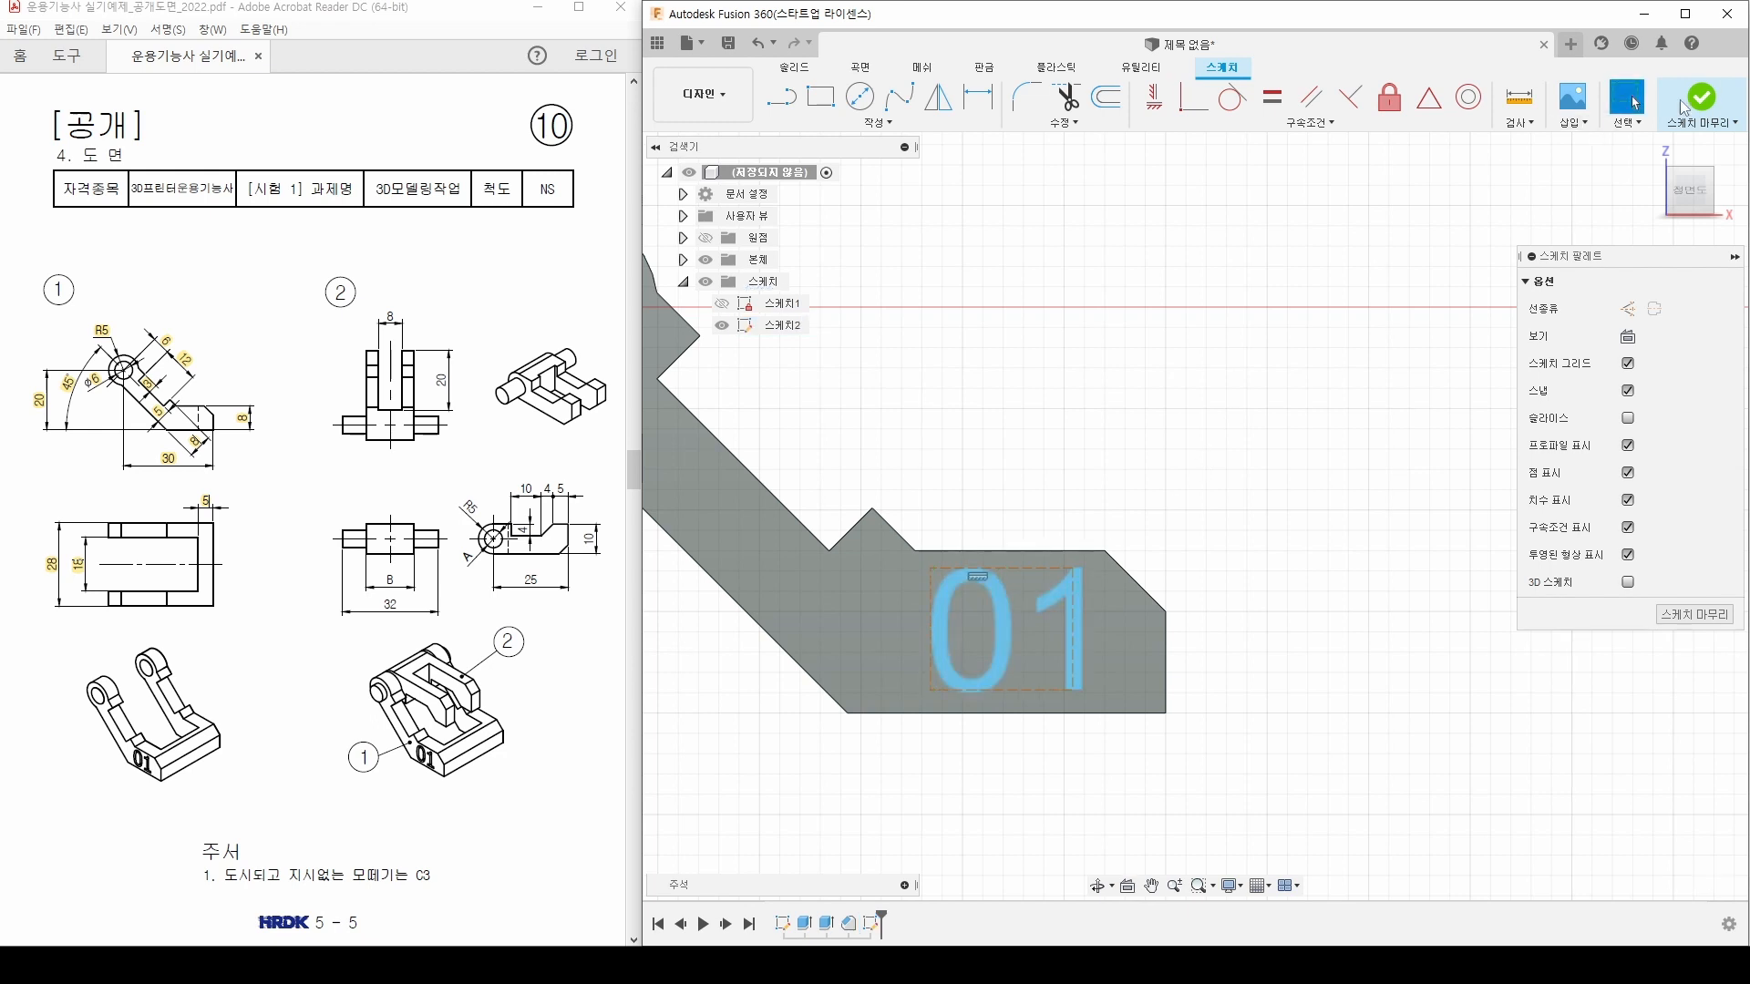
click(1714, 101)
Step: Extrude the 01 text by -1 mm as a cut to engrave it into the base's side face
key(e)
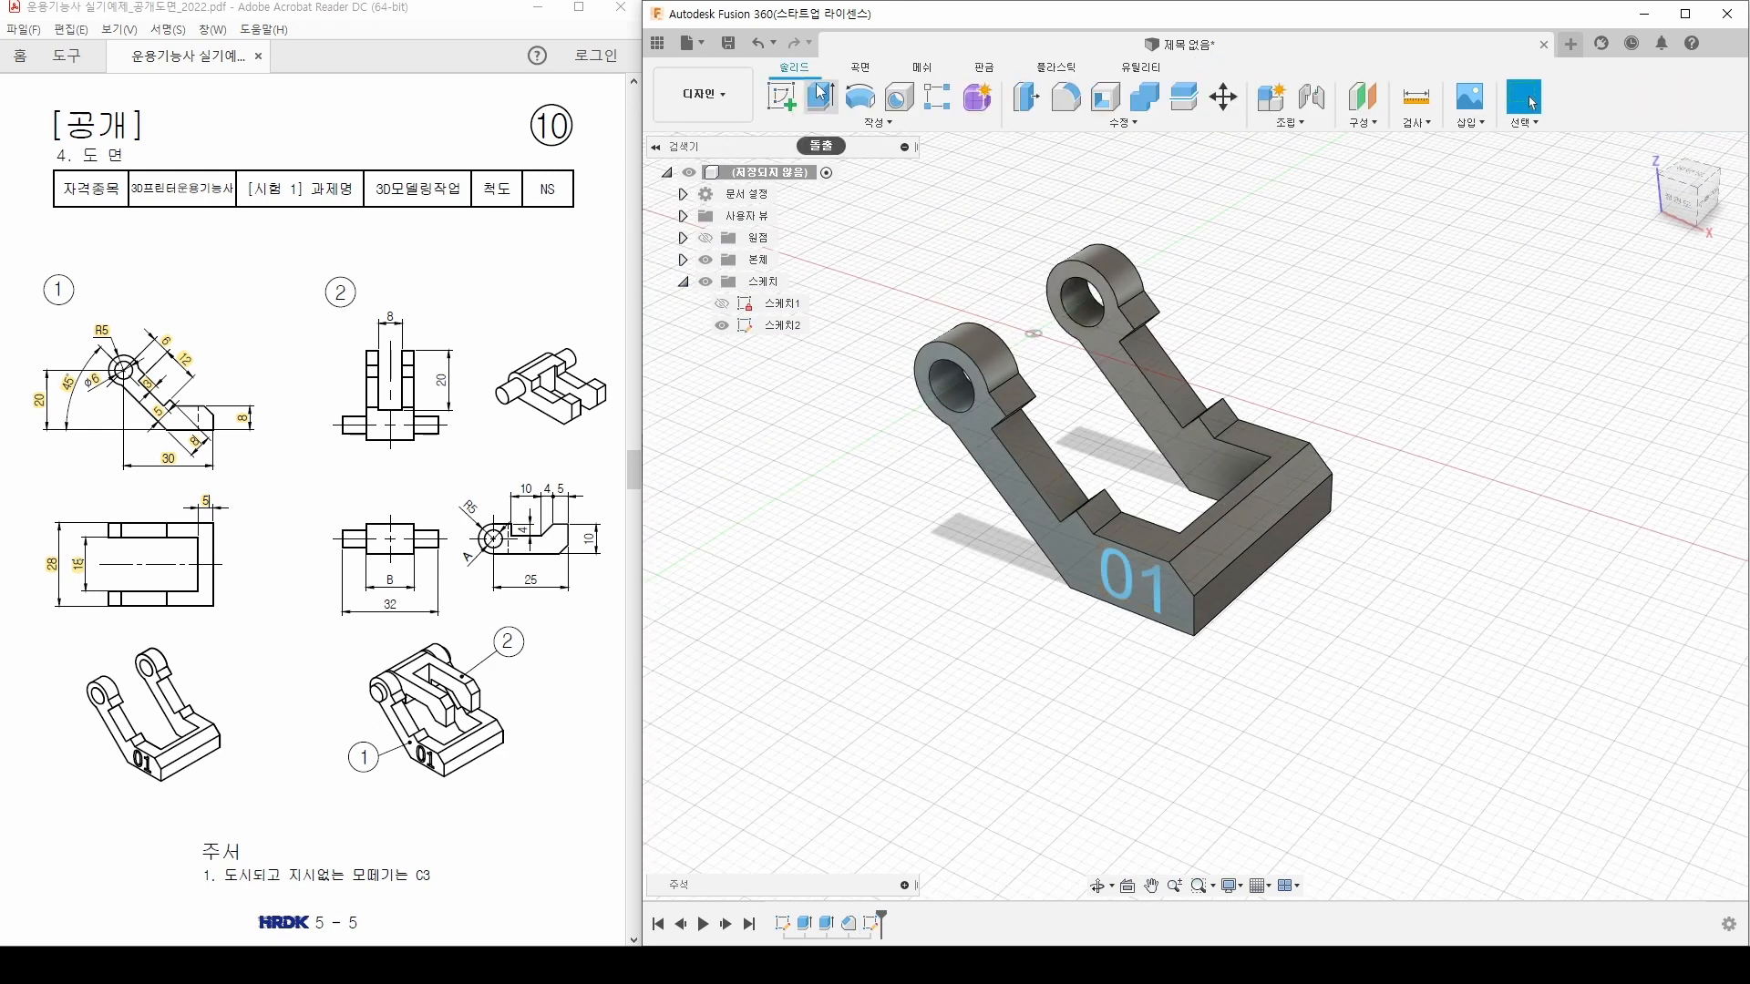
click(1102, 558)
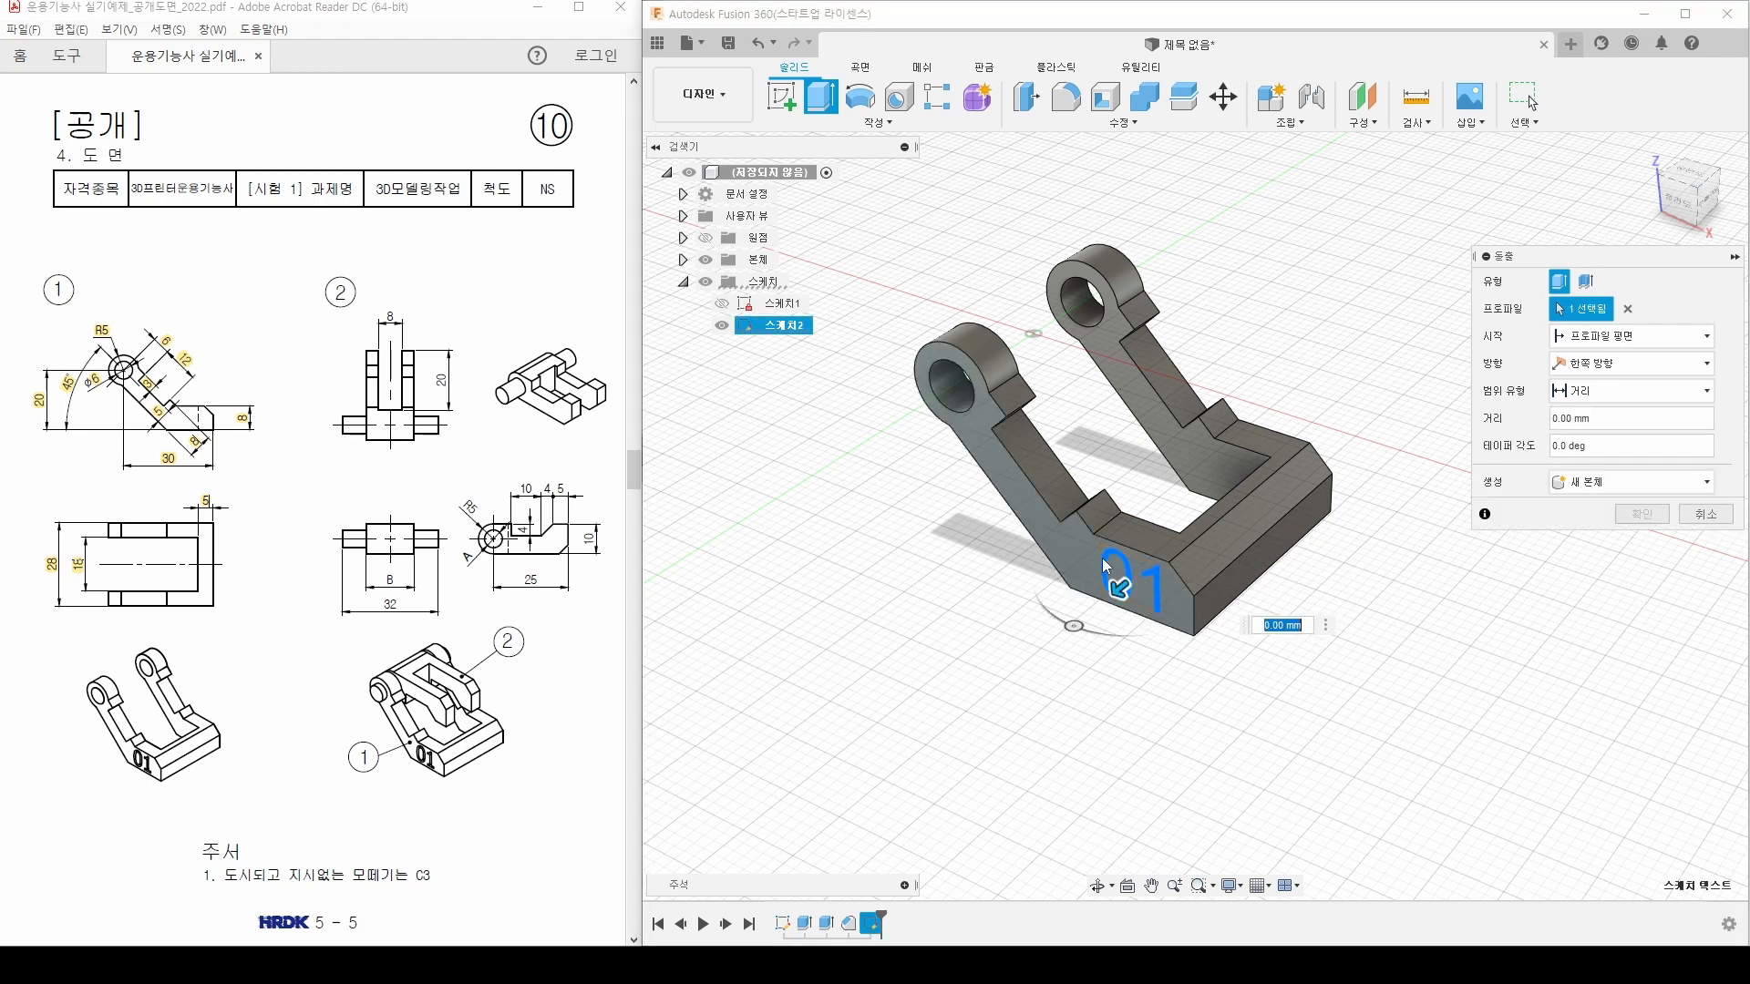
key(BackSpace)
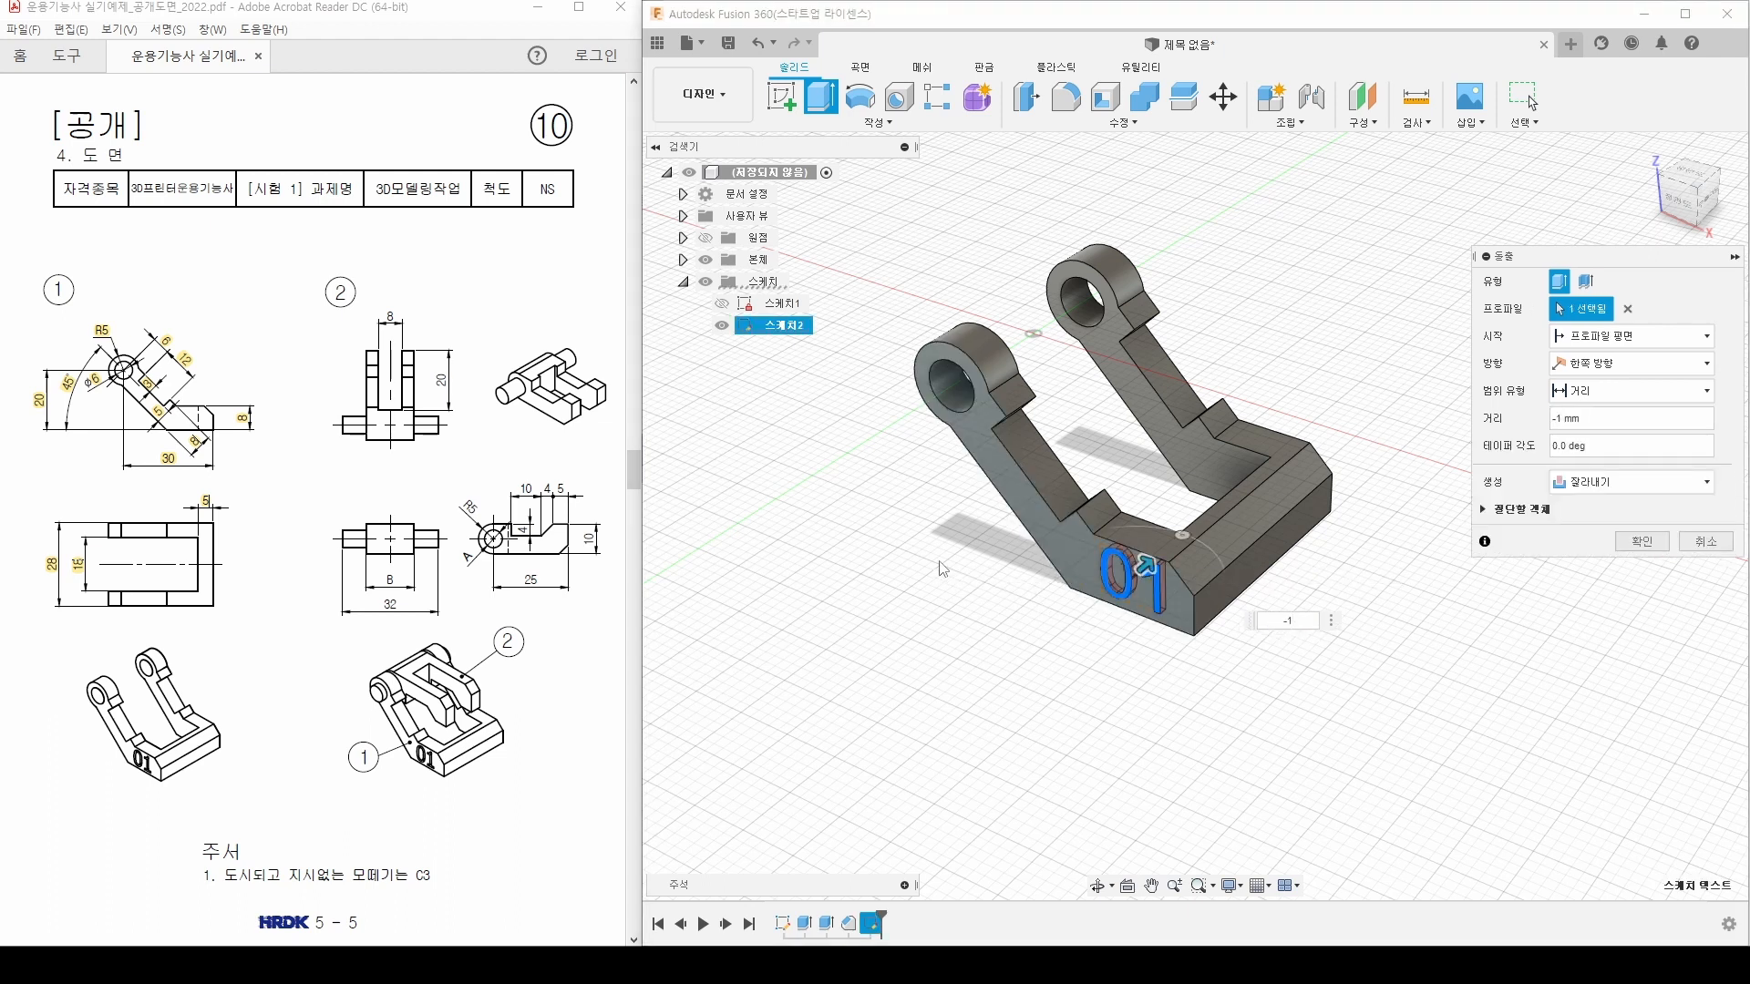
key(Return)
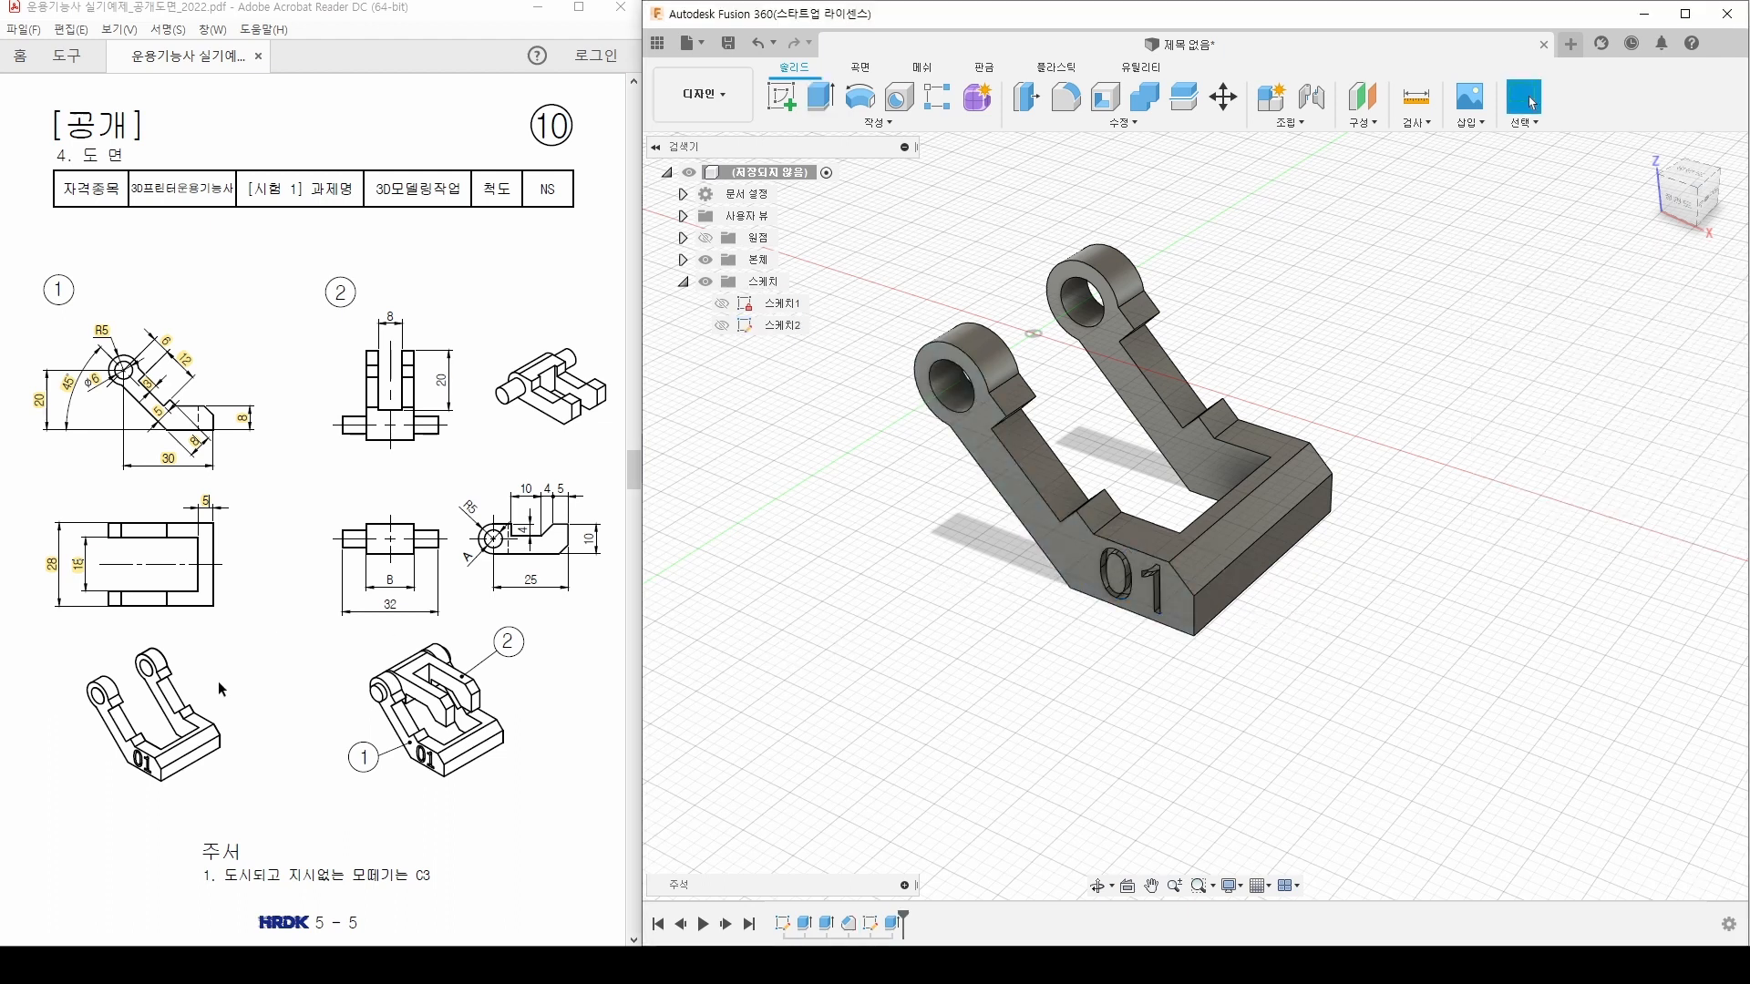
Step: List the bodies of the design and hide the finished part 1 body
shift+middle_drag(1181, 645, 1068, 668)
click(684, 260)
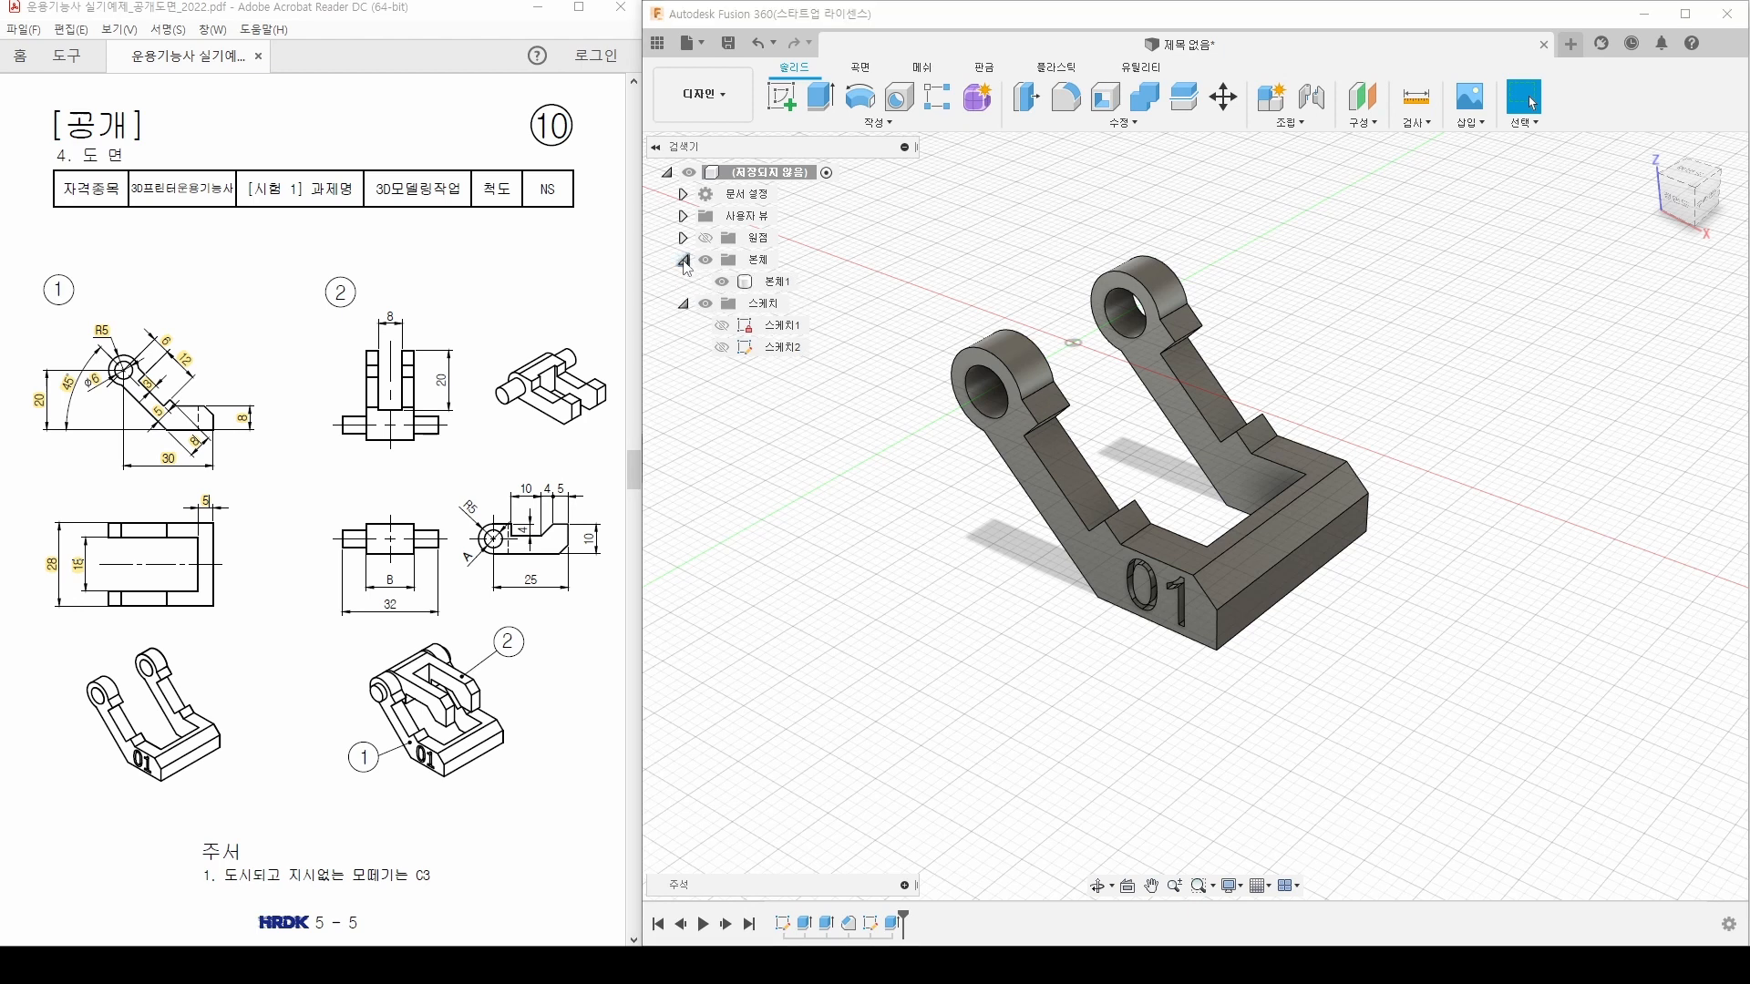
click(722, 283)
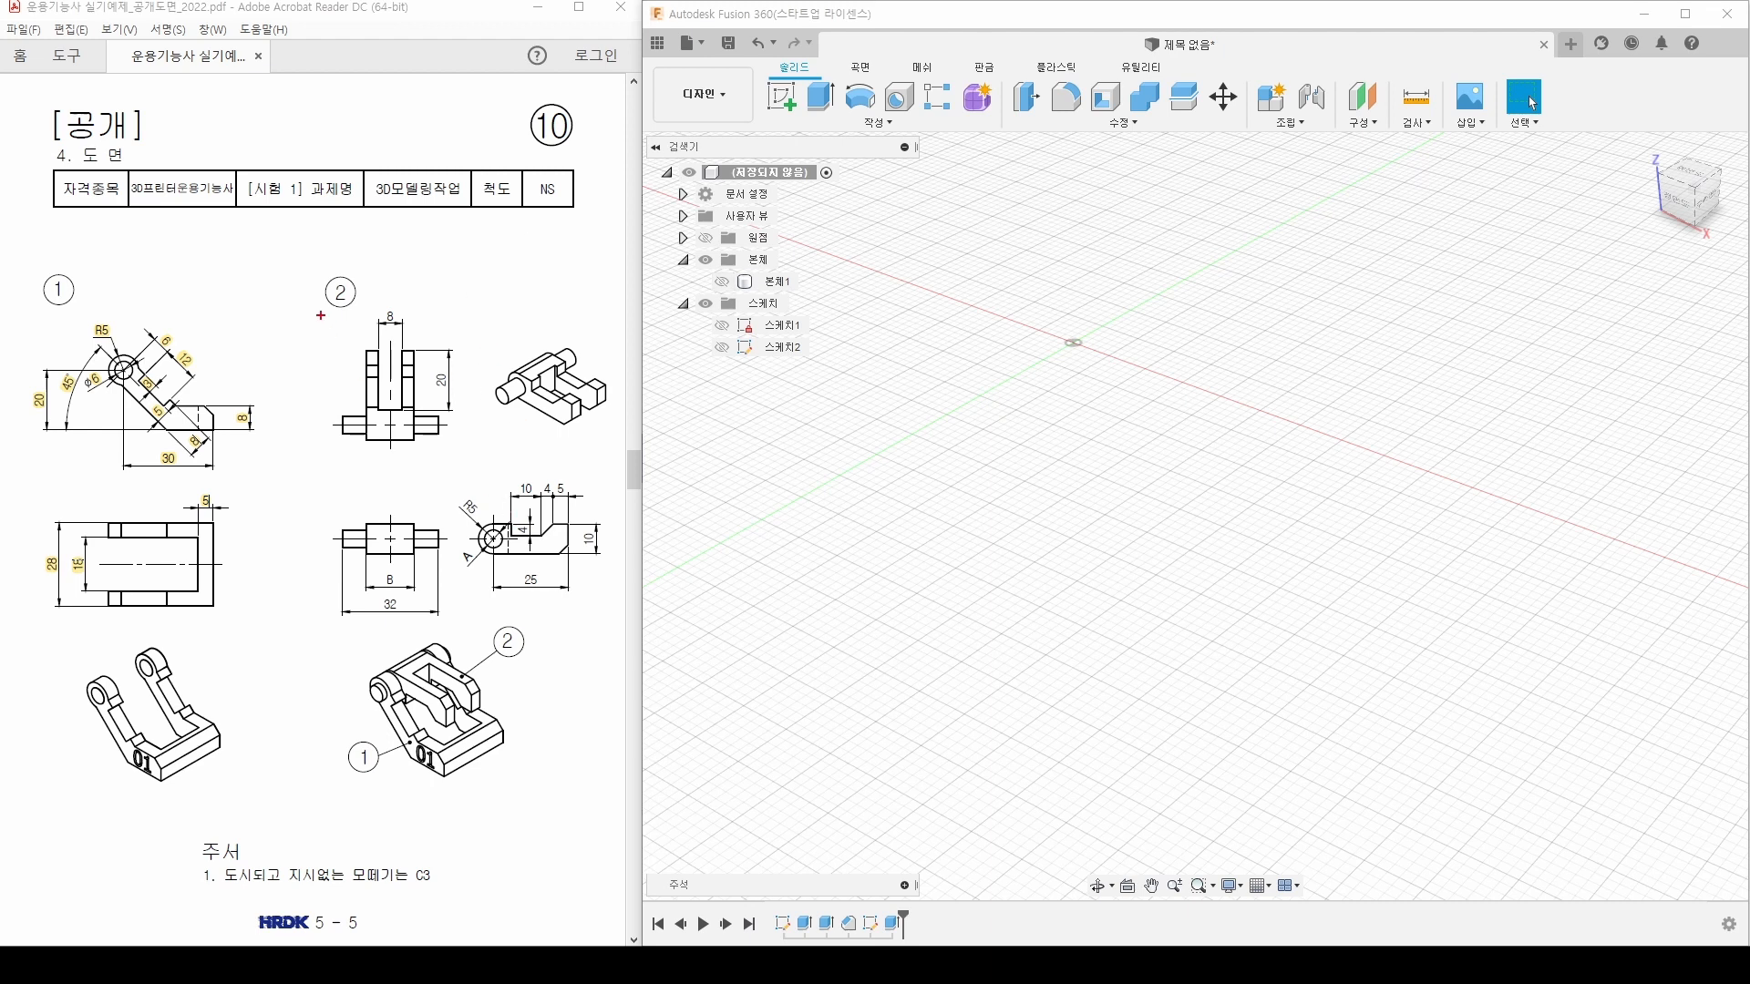
ctrl+drag(320, 315, 455, 450)
mouse_move(323, 494)
ctrl+mouse_down()
mouse_move(443, 601)
mouse_move(443, 625)
ctrl+mouse_up()
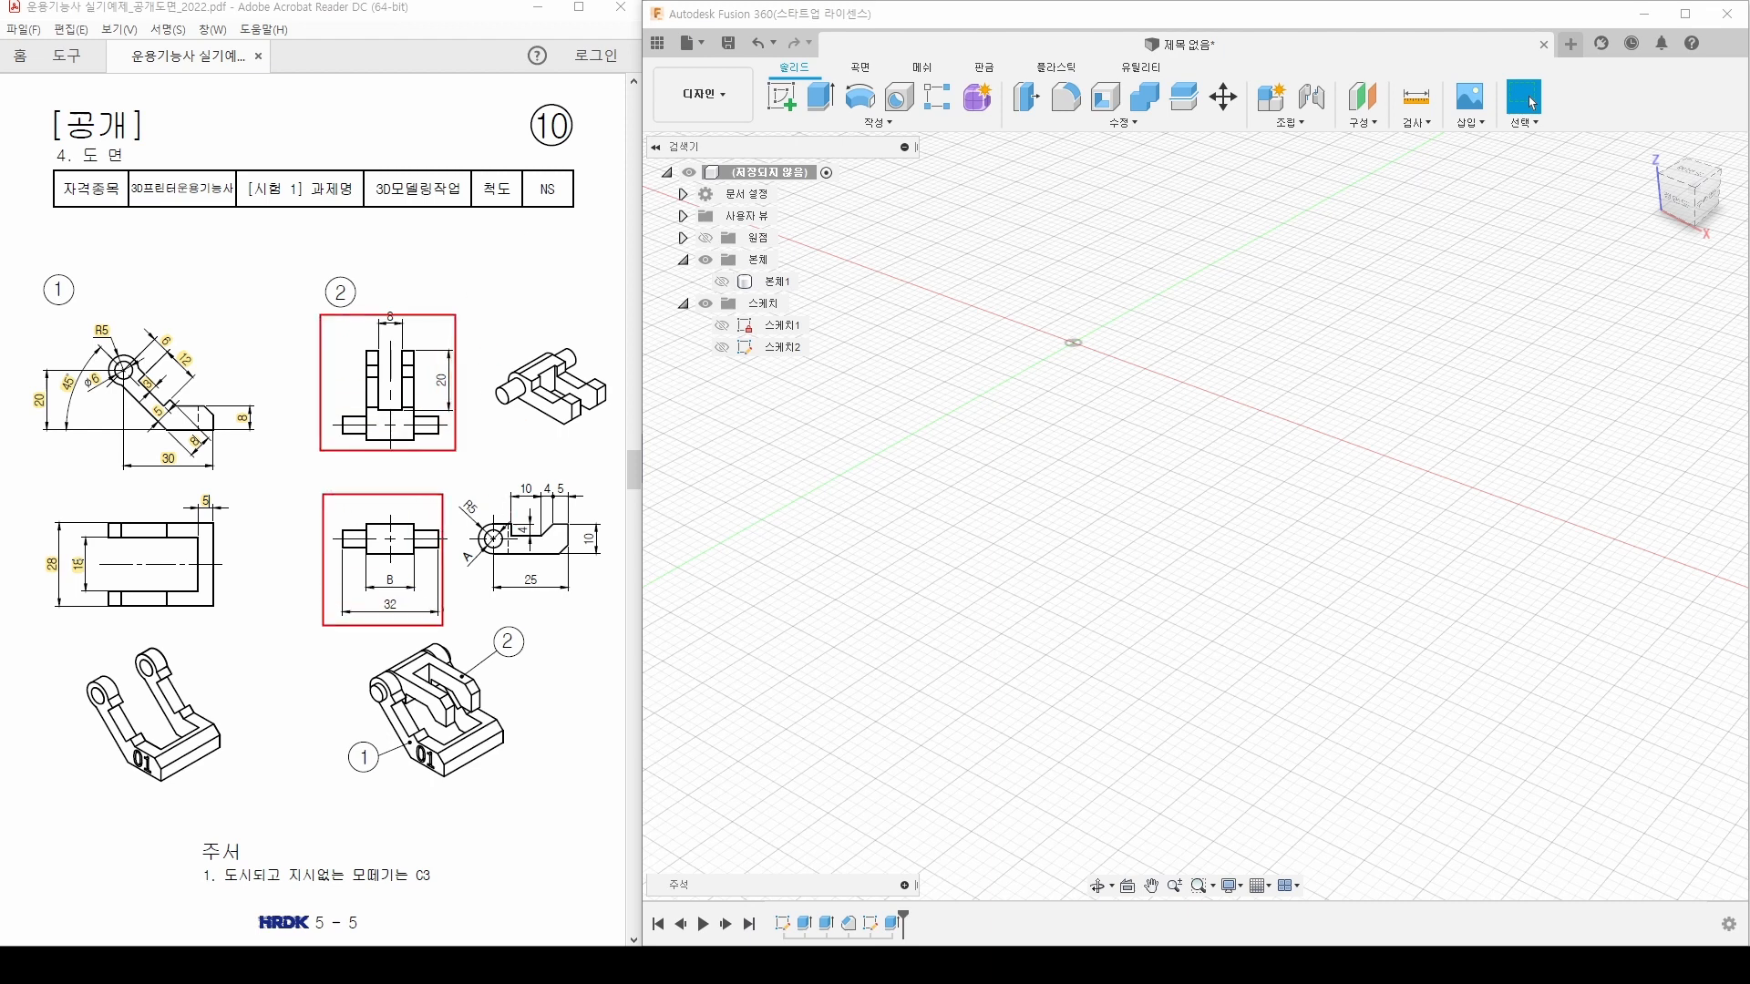
drag(445, 489, 600, 611)
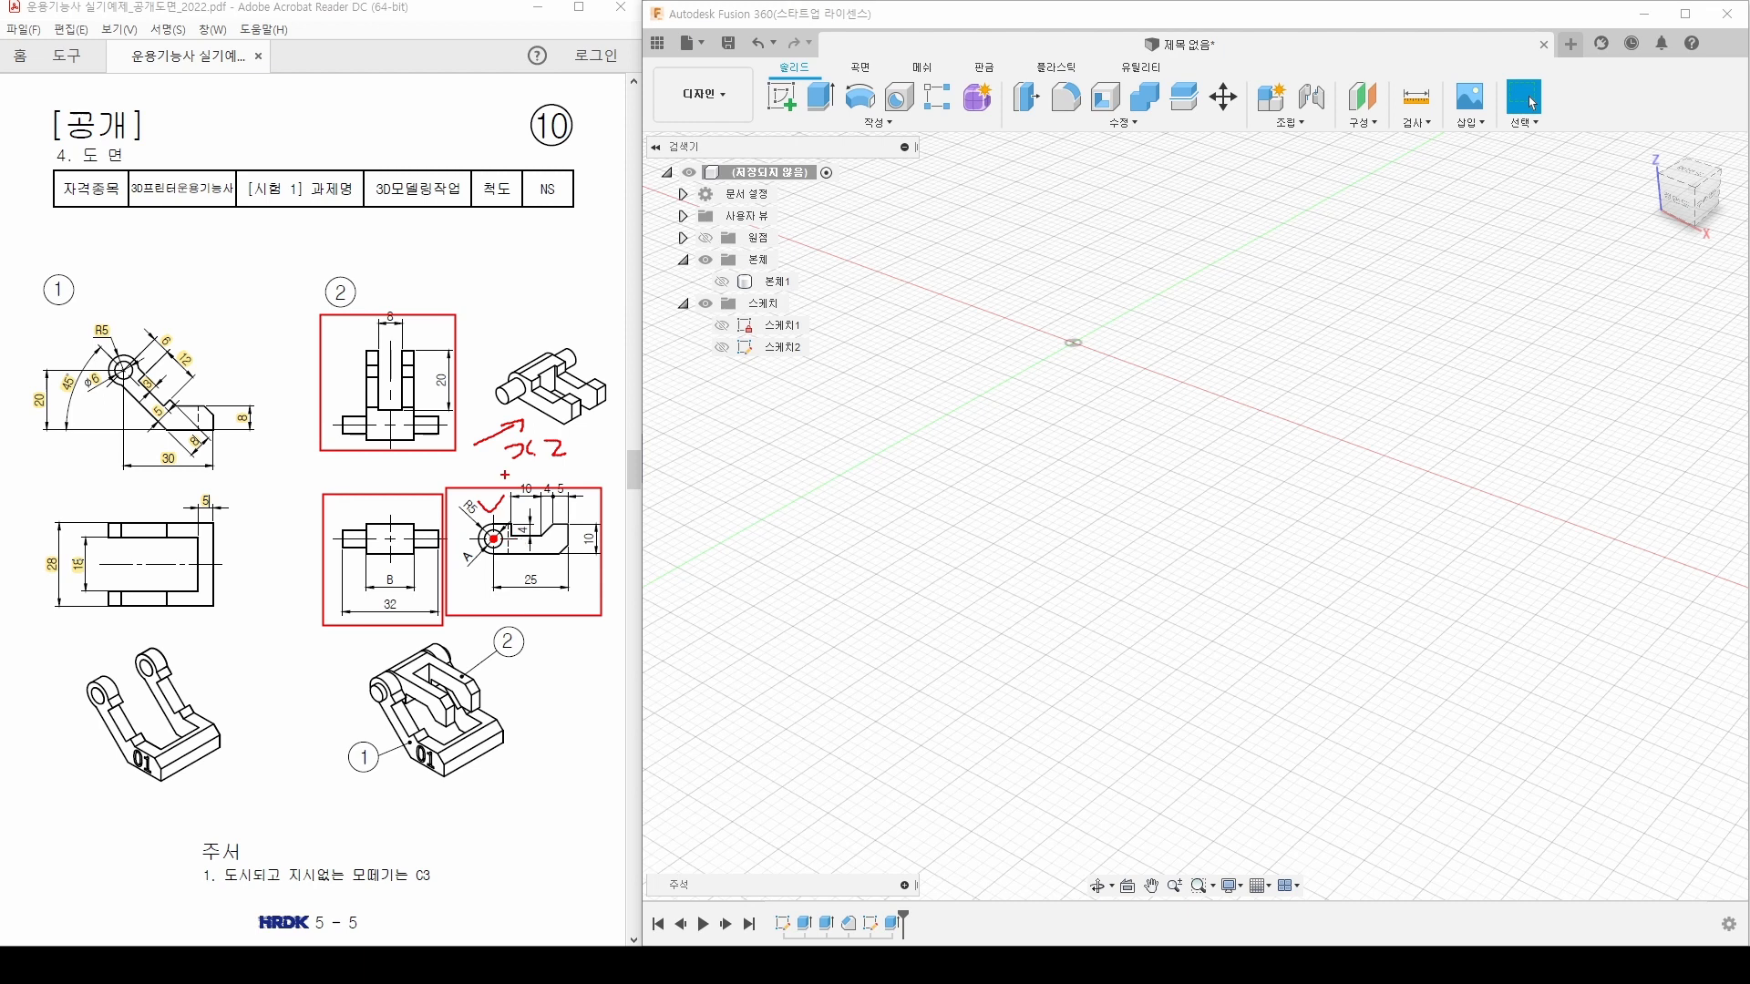
key(Escape)
Step: Start a new sketch on the XZ plane and draw a circle about 11.7 mm in diameter centred on the origin
click(805, 94)
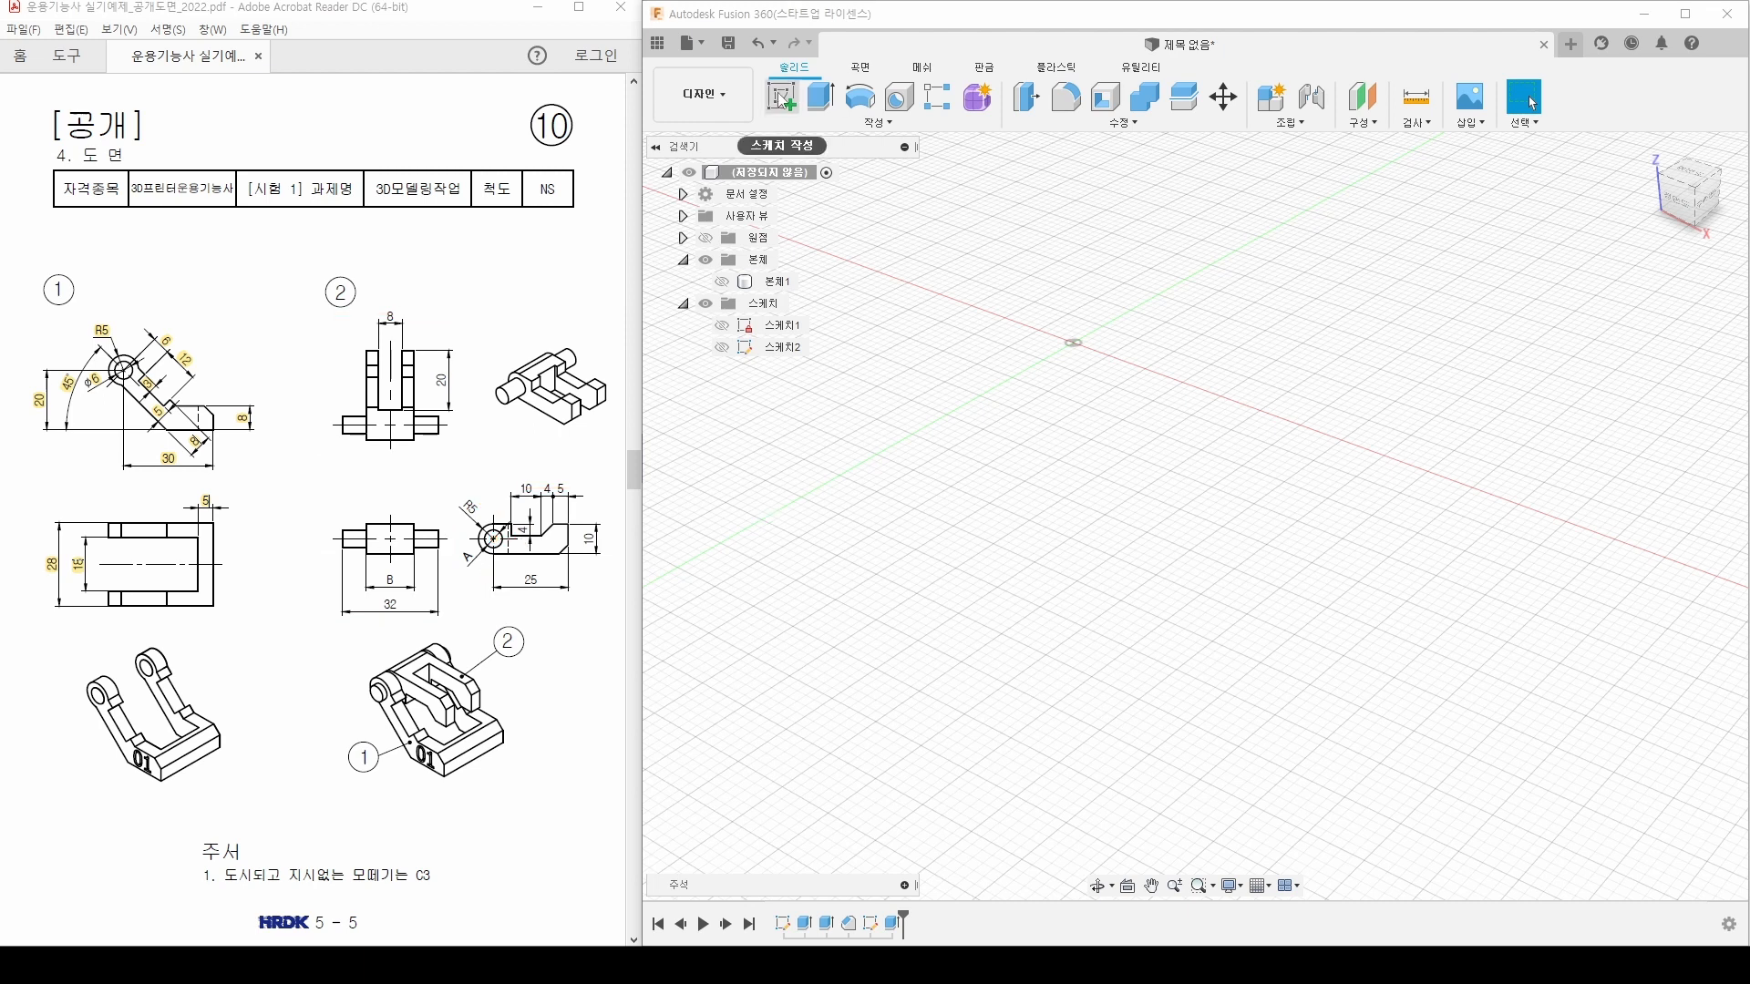
click(1127, 314)
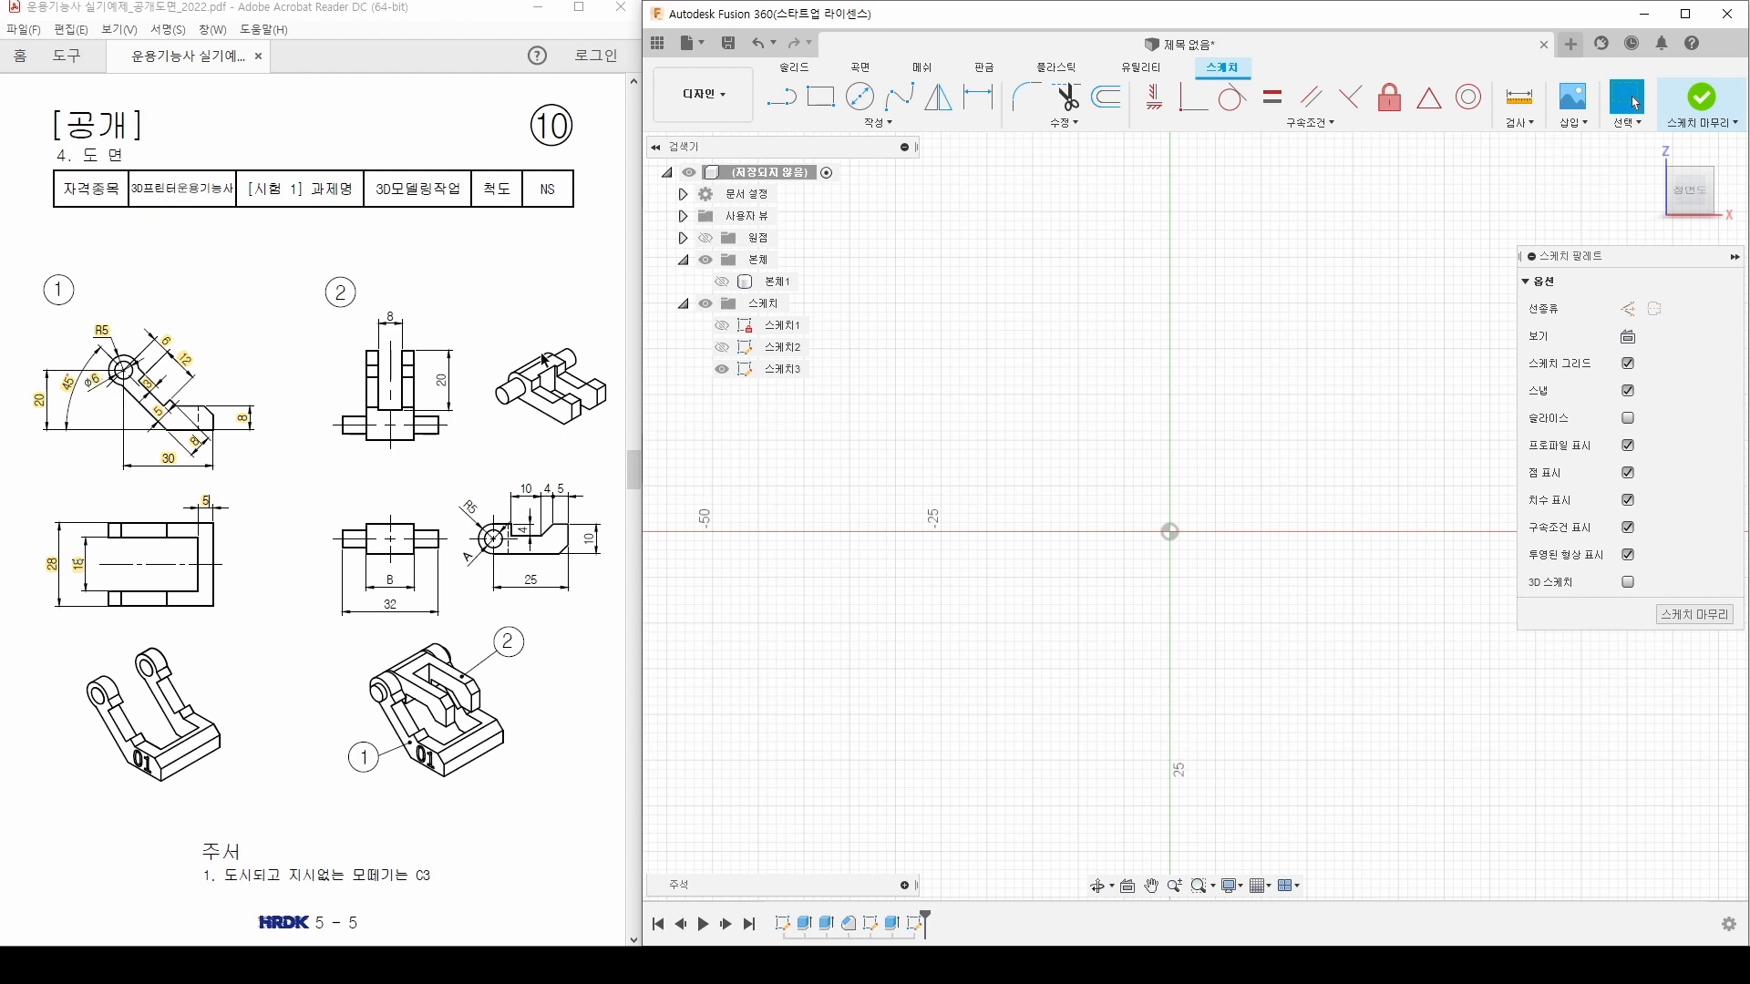
key(c)
click(1170, 531)
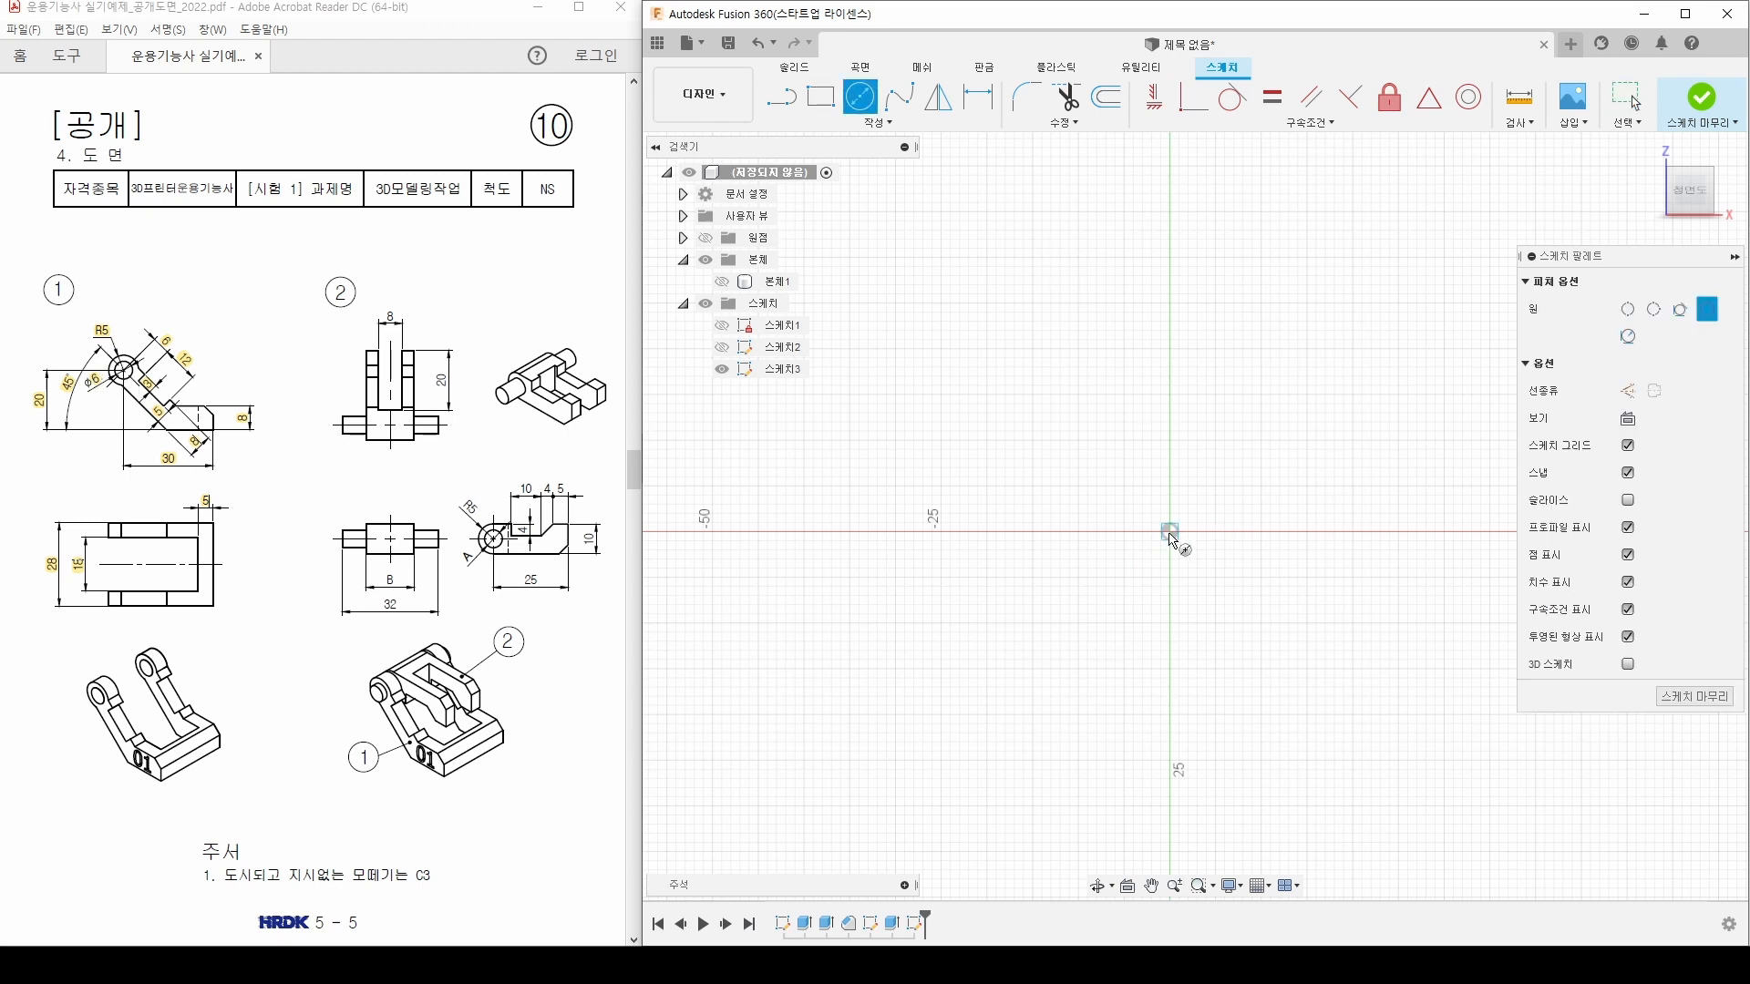
click(1214, 517)
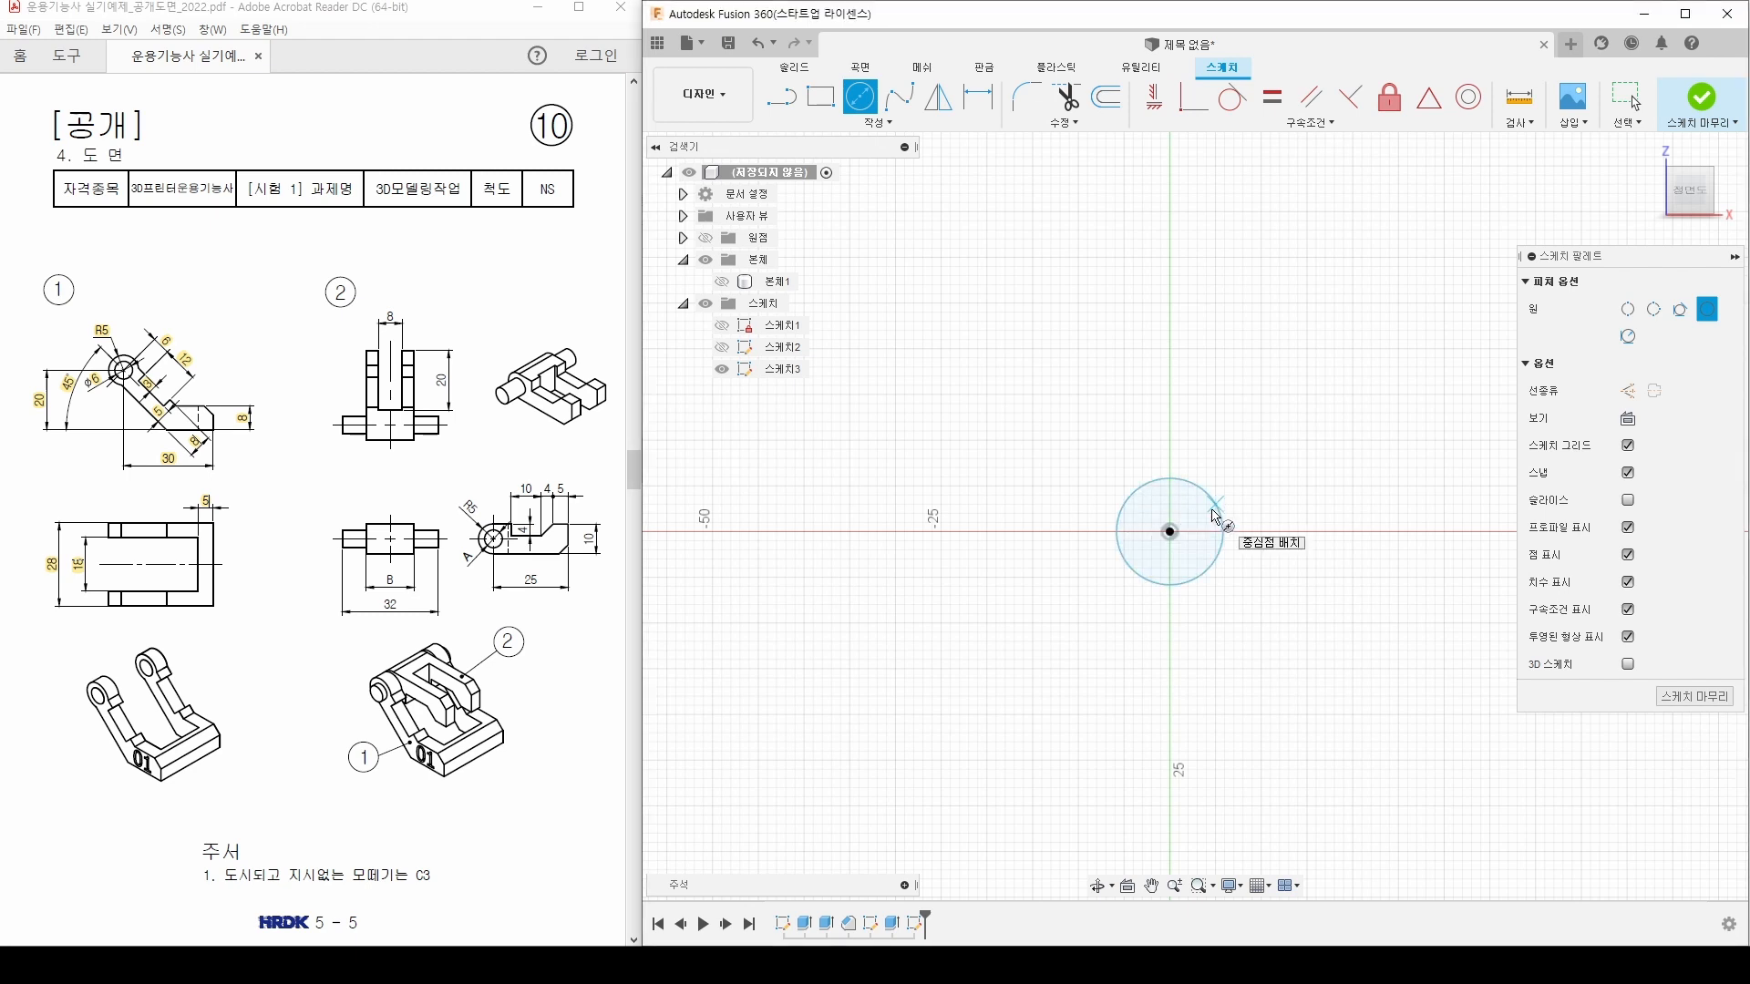
Step: Set the circle's diameter to 6 mm and highlight the A diameter label of part 2 in the reference drawing
key(d)
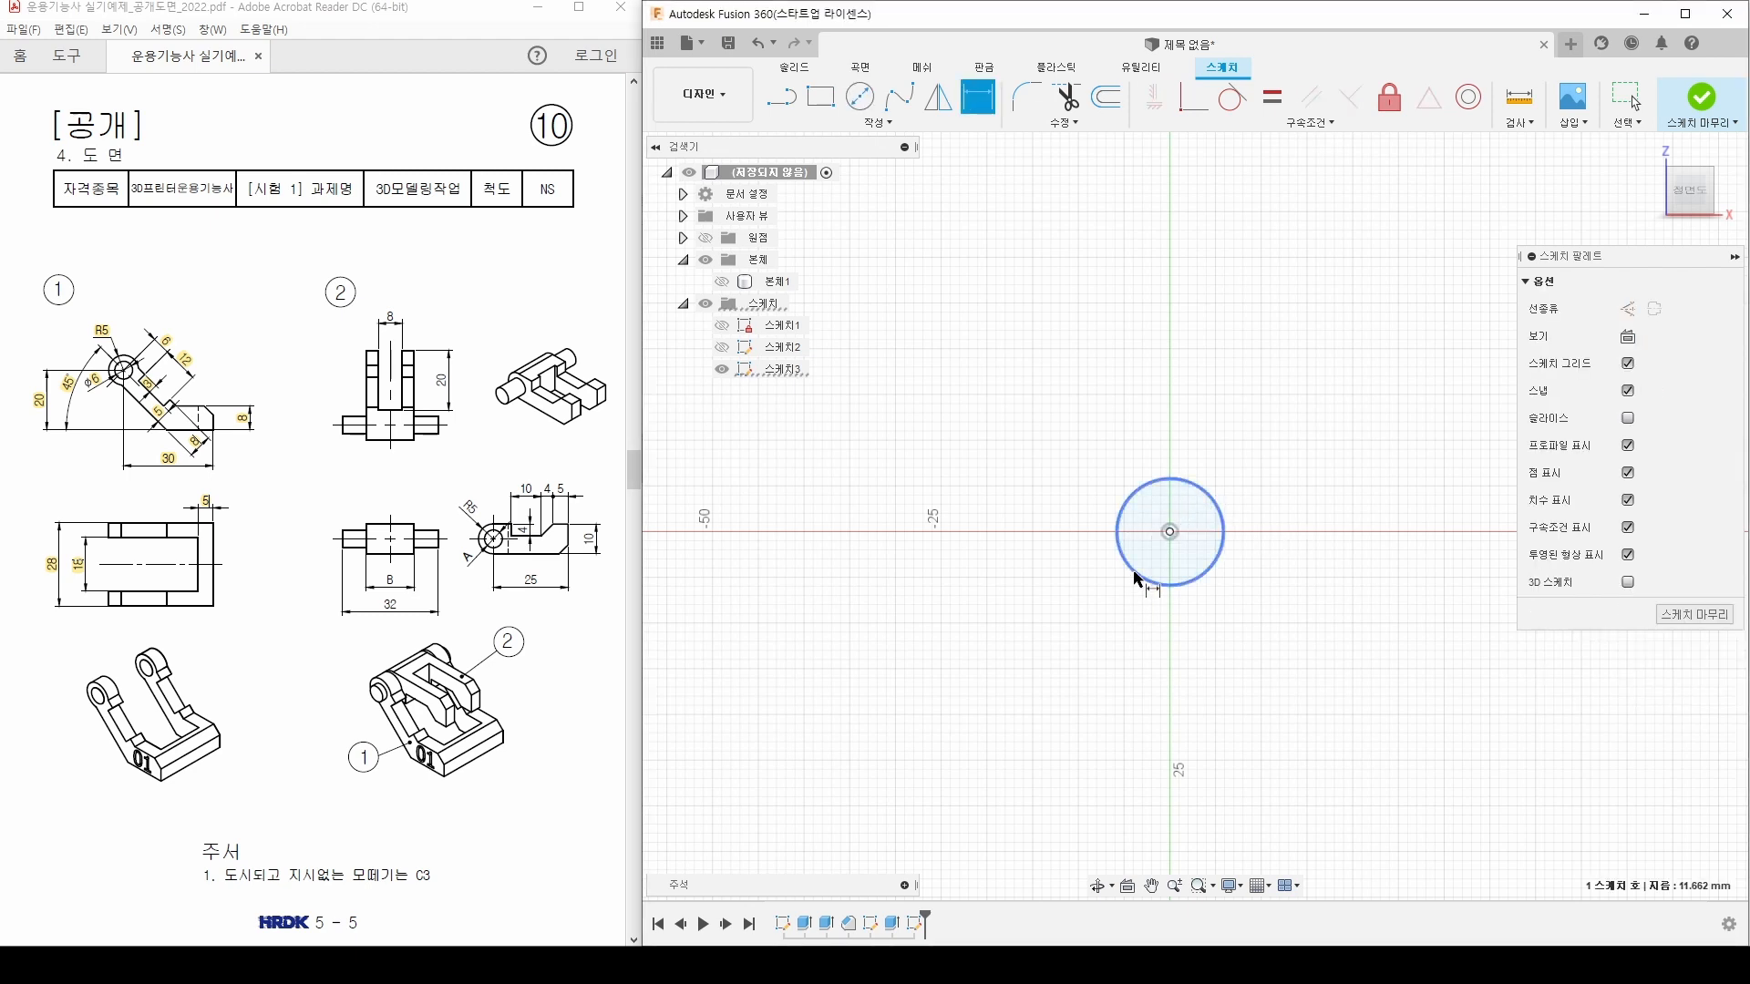
click(1137, 578)
click(1118, 626)
text(6)
key(Return)
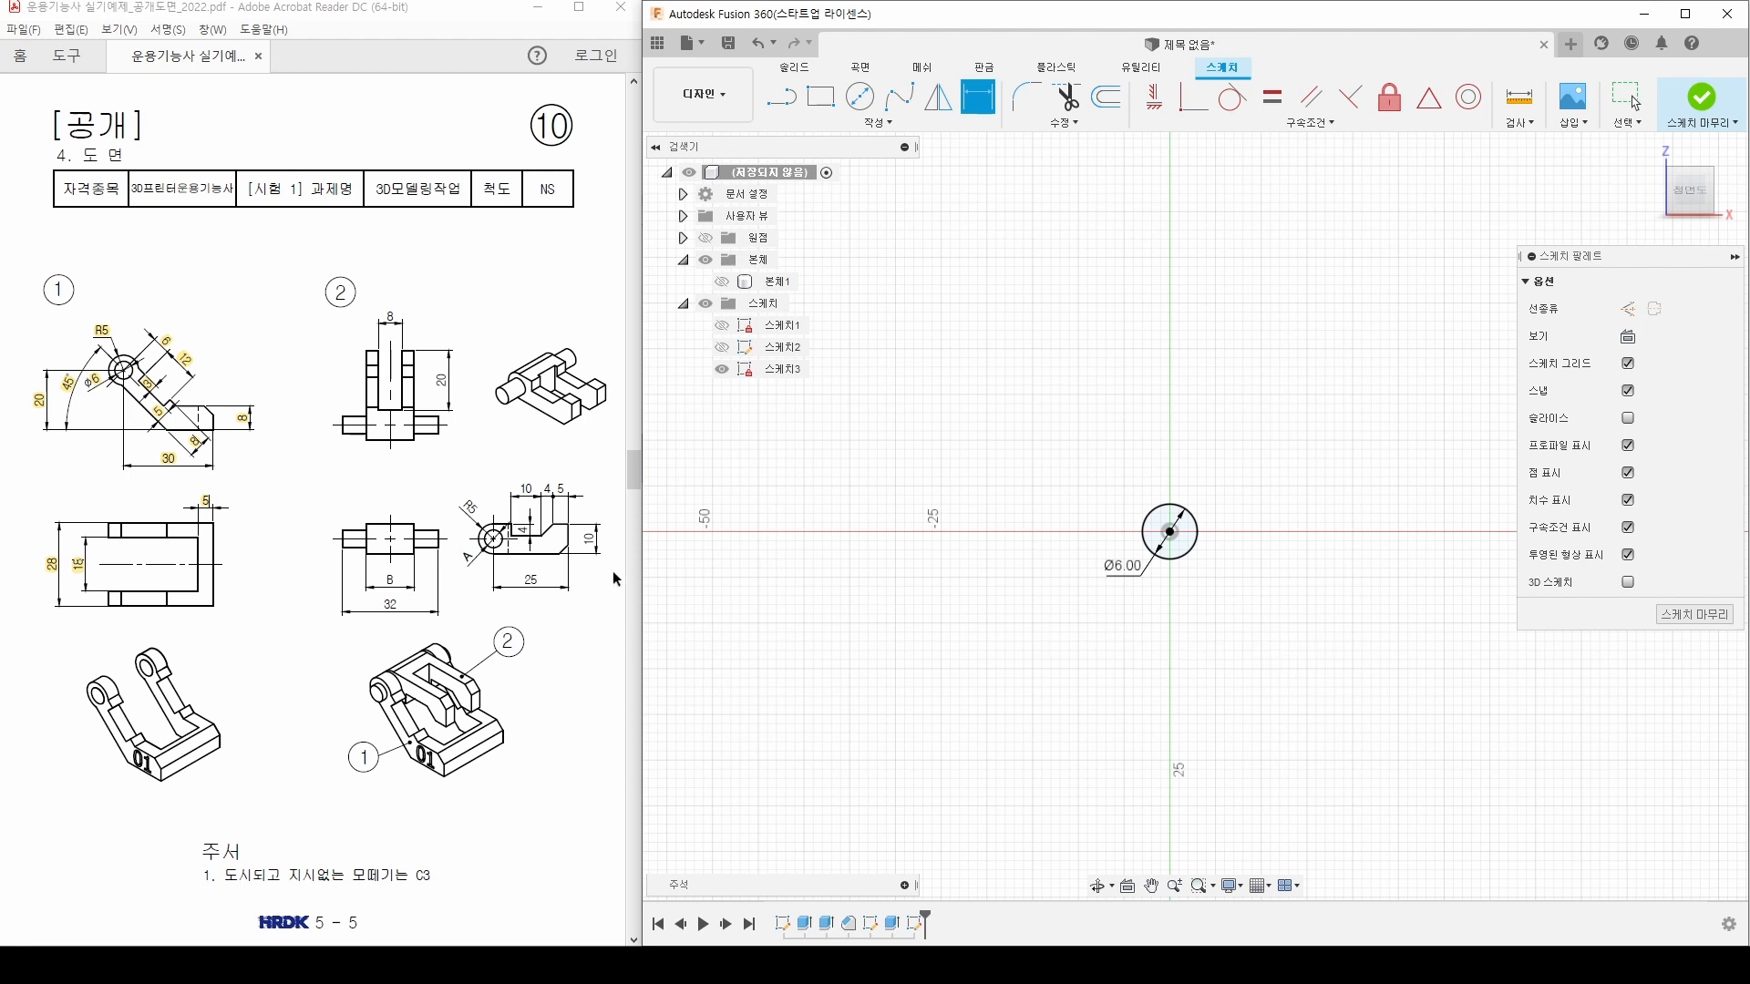
click(467, 556)
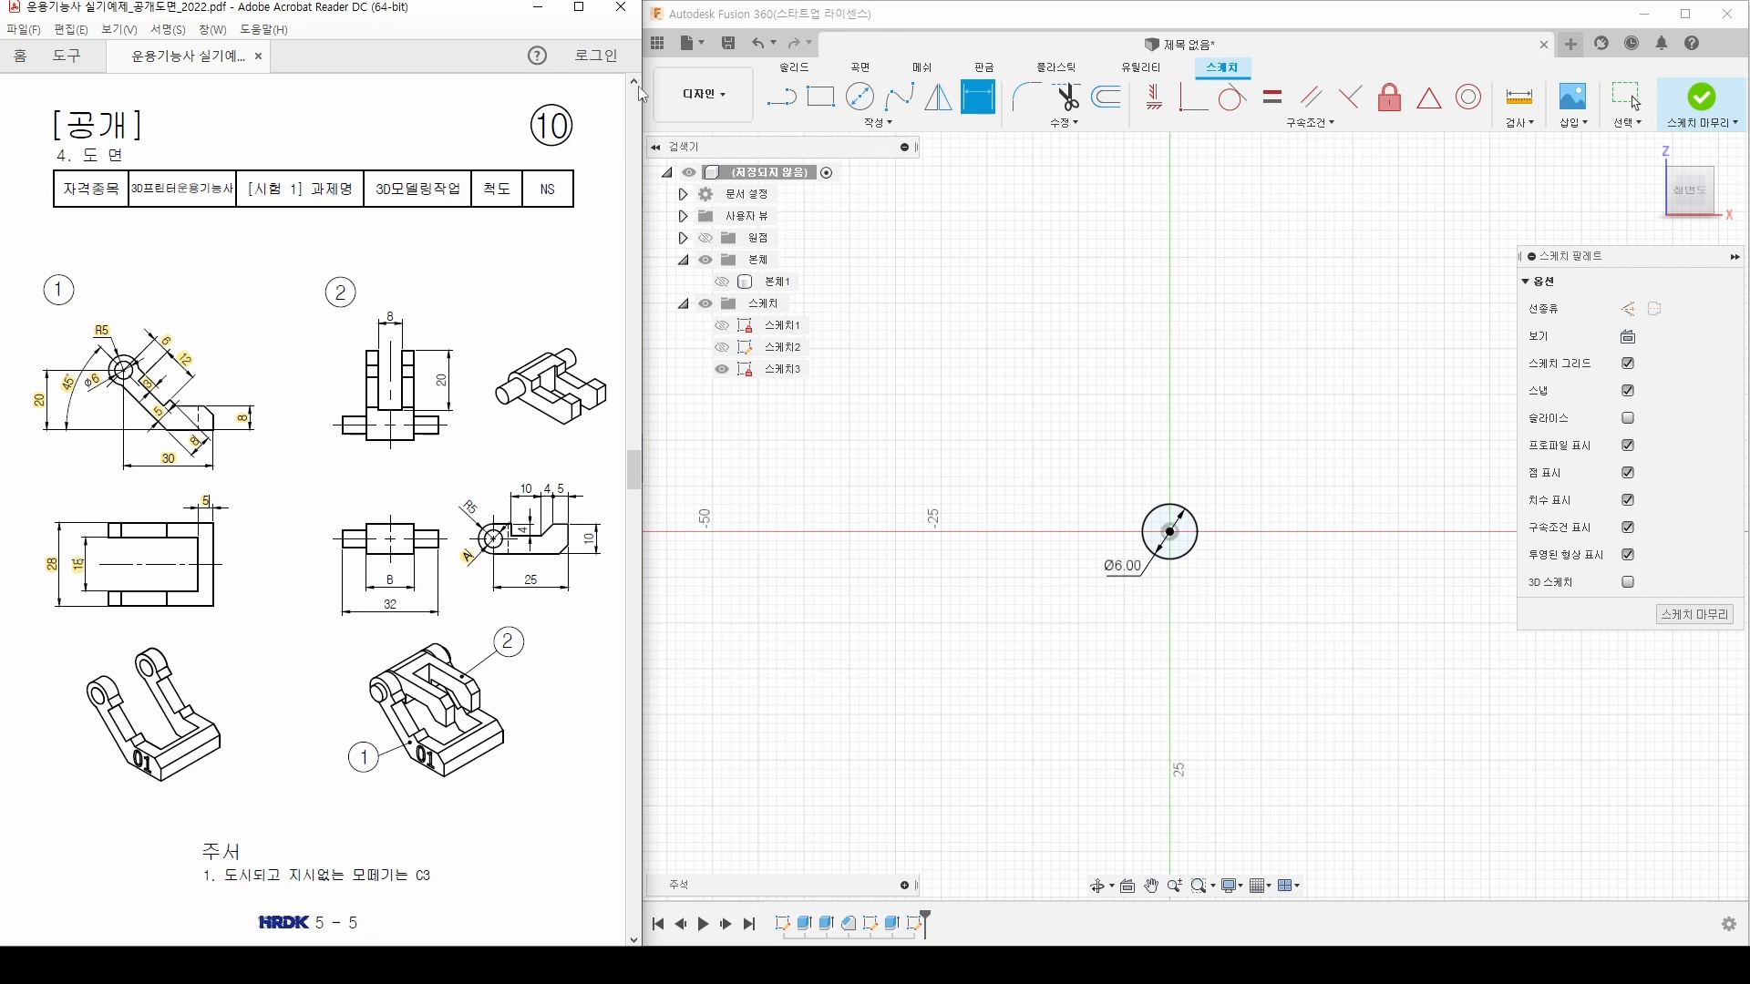
Step: Draw a second circle centred on the origin around the first one and set its diameter to 10 mm
click(860, 96)
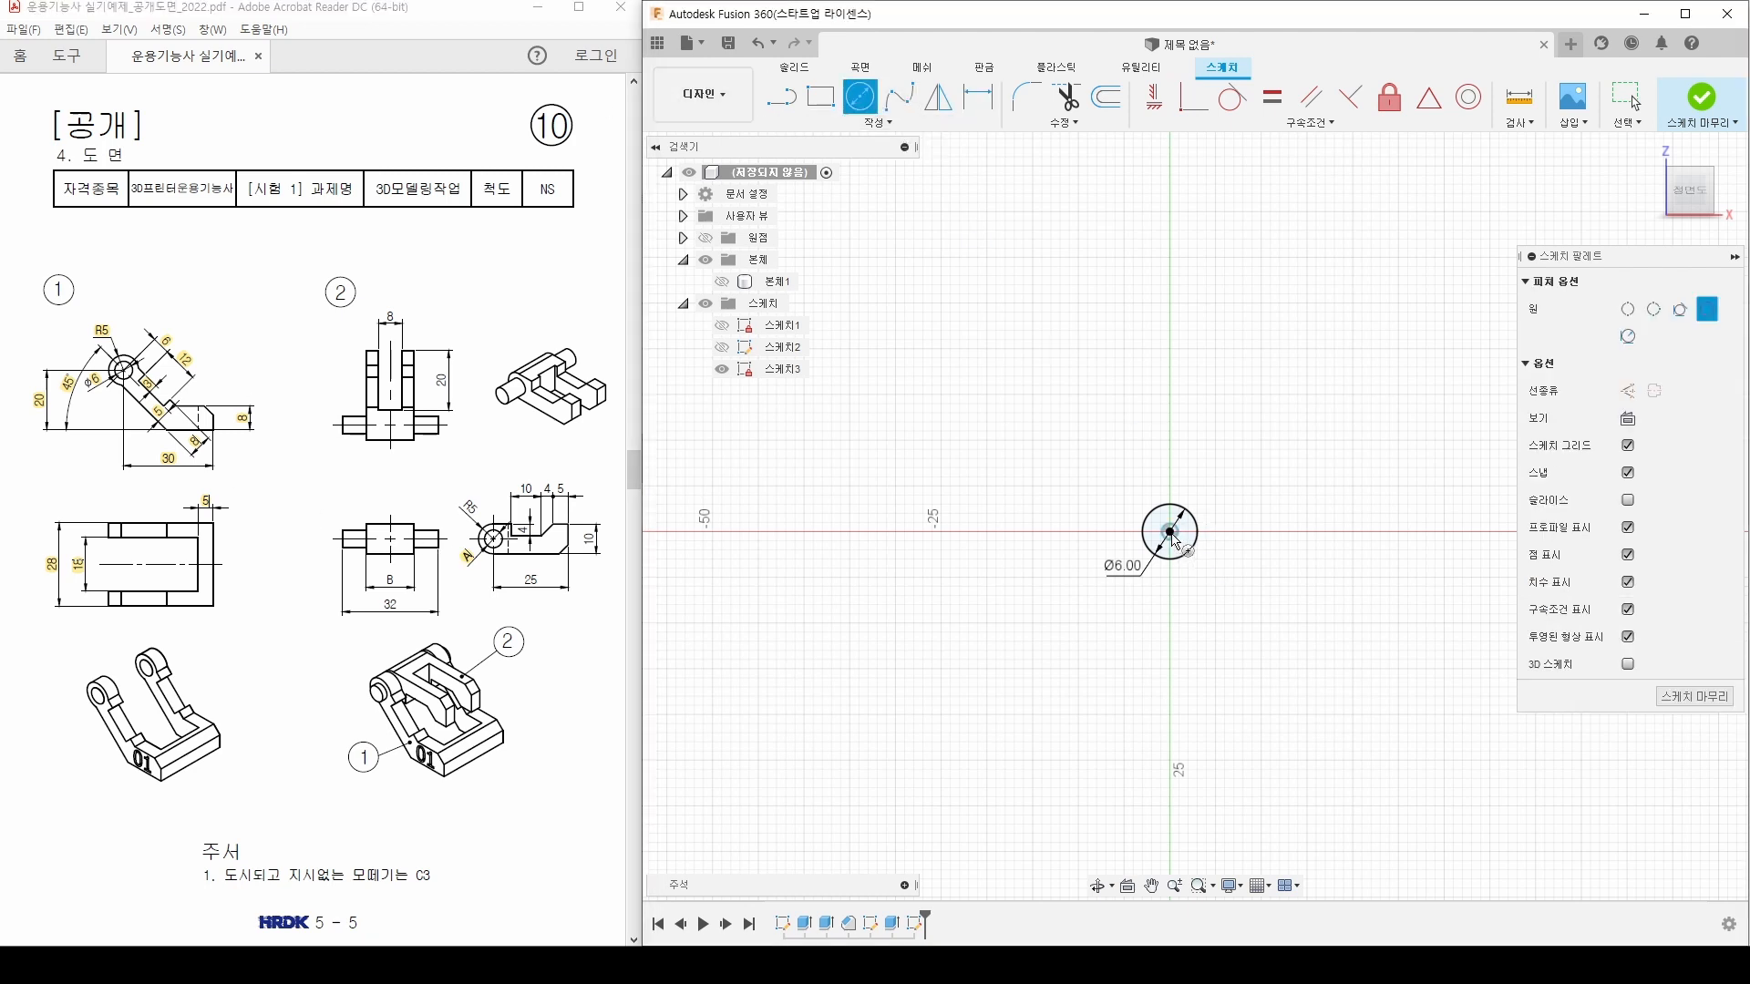
click(1172, 533)
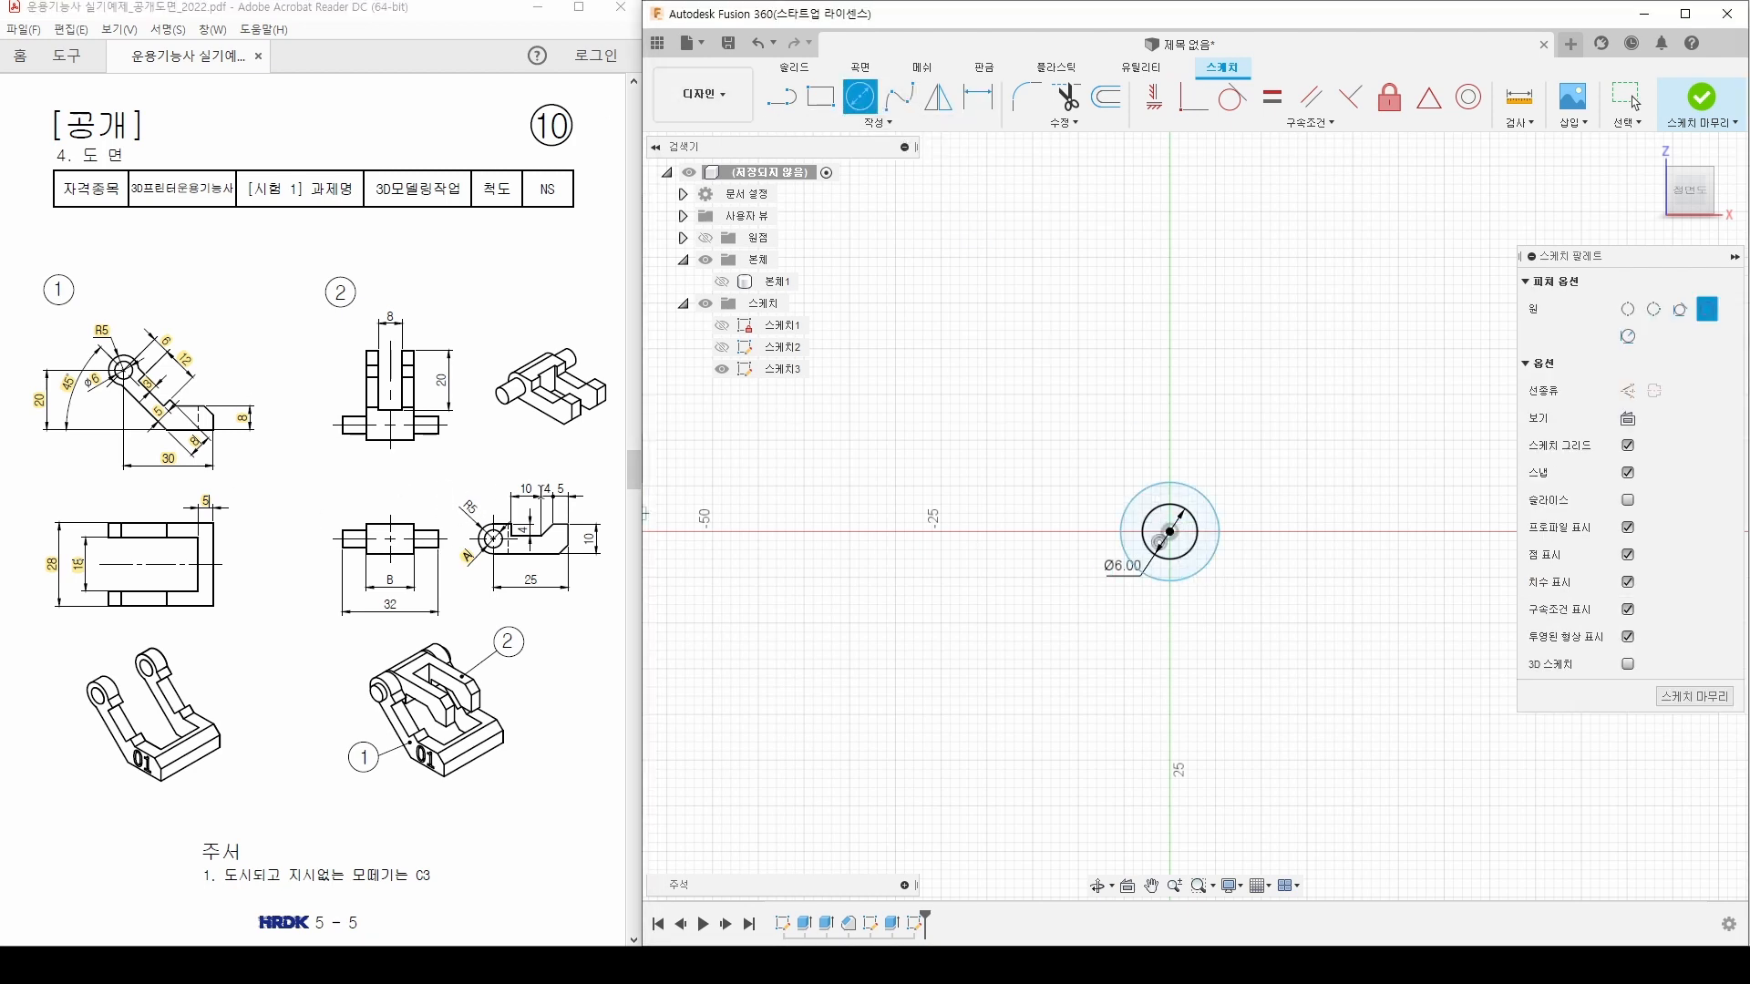
click(1130, 563)
middle_drag(1079, 575, 1102, 578)
key(d)
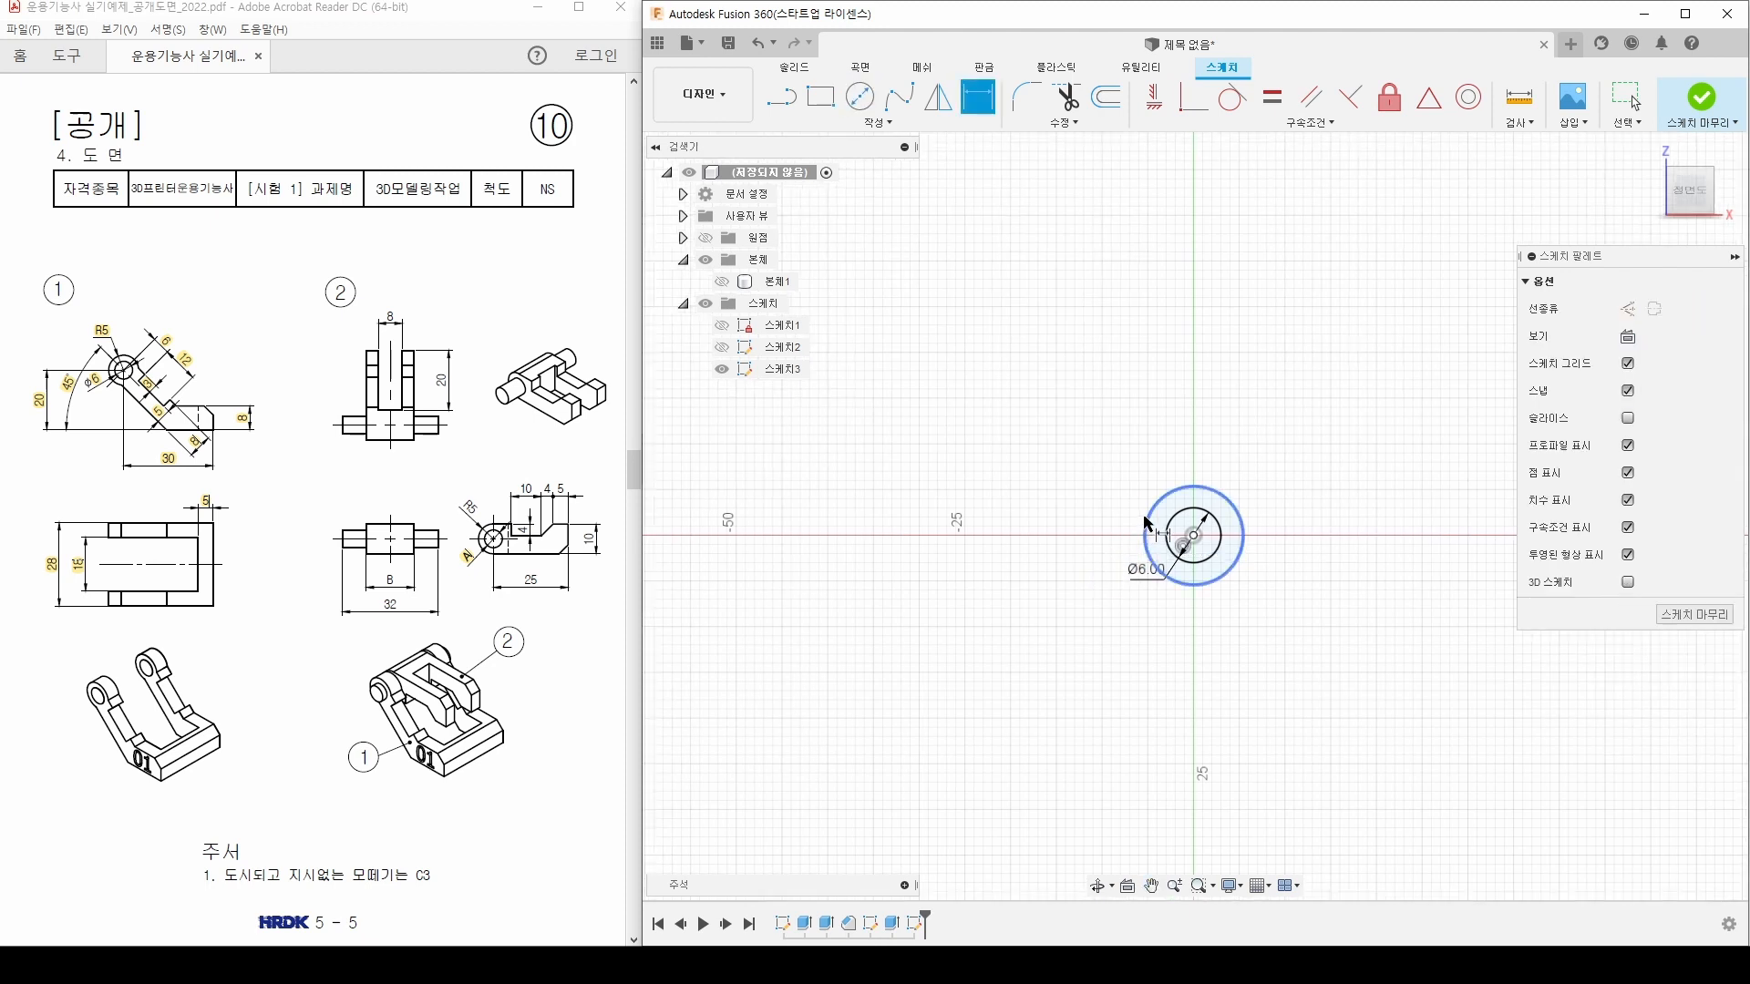
click(1147, 524)
click(1091, 481)
text(10)
key(Return)
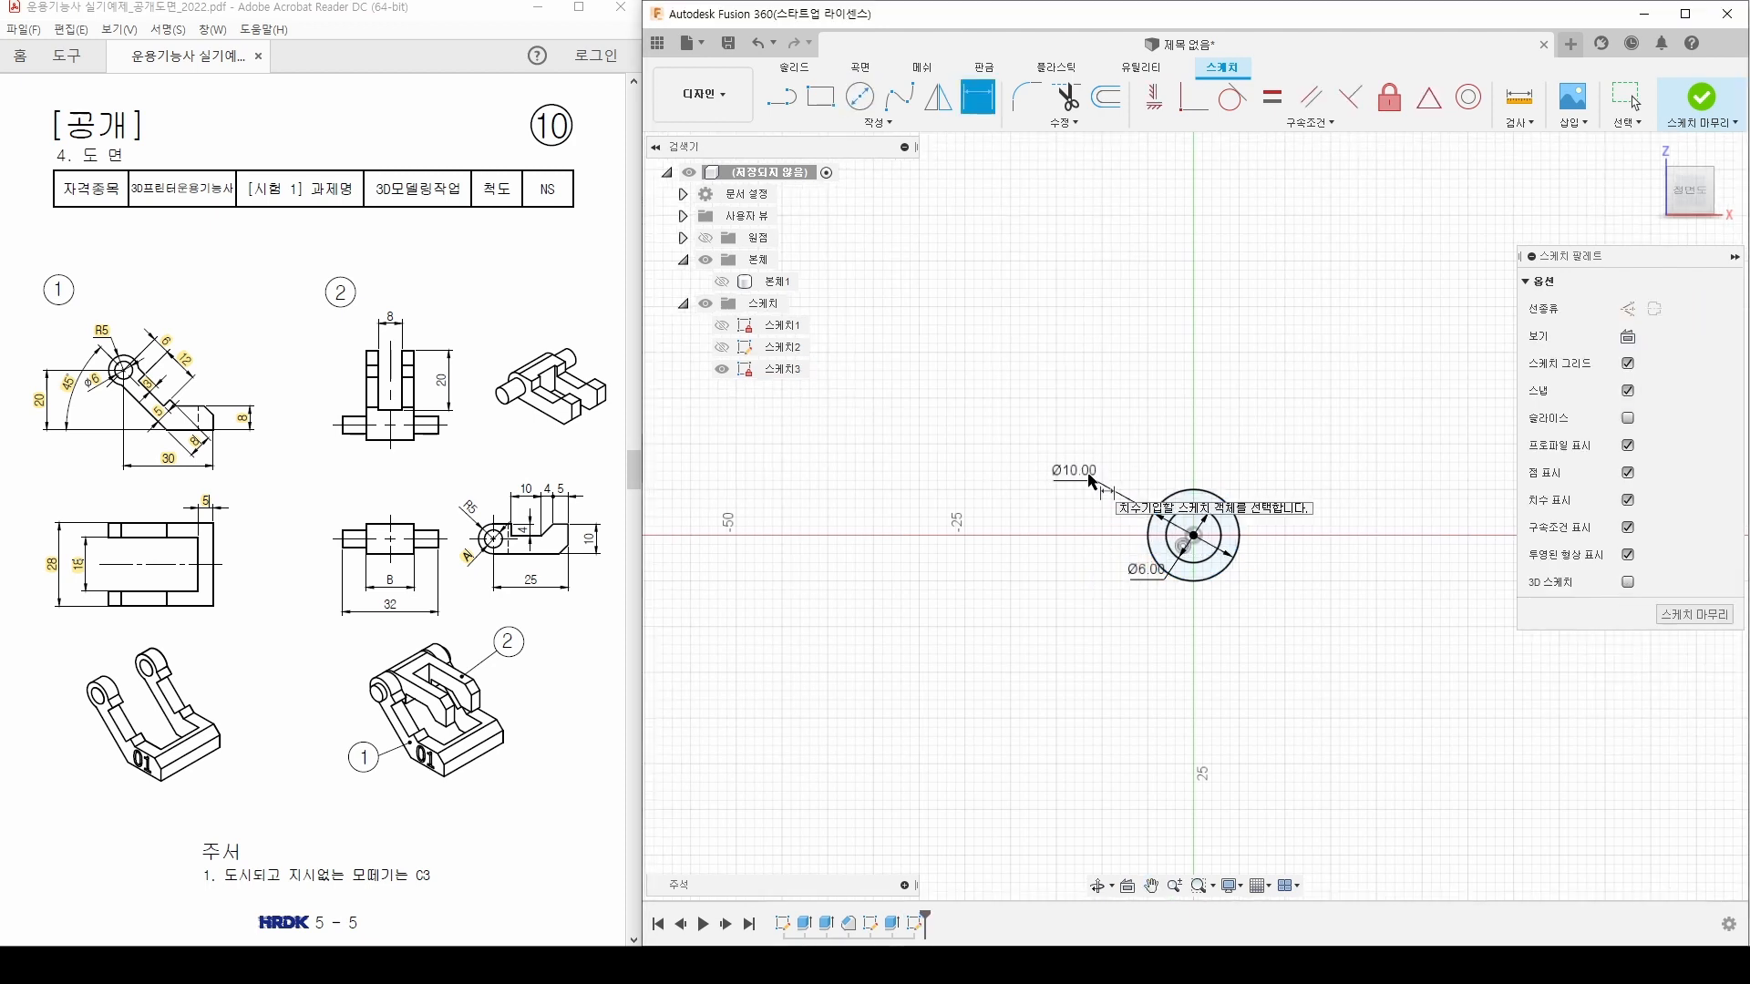
Step: Move the 6 mm dimension clear of the circles, convert the outer circle's dimension to a radius and highlight R5 in the reference drawing
drag(1137, 576, 1097, 594)
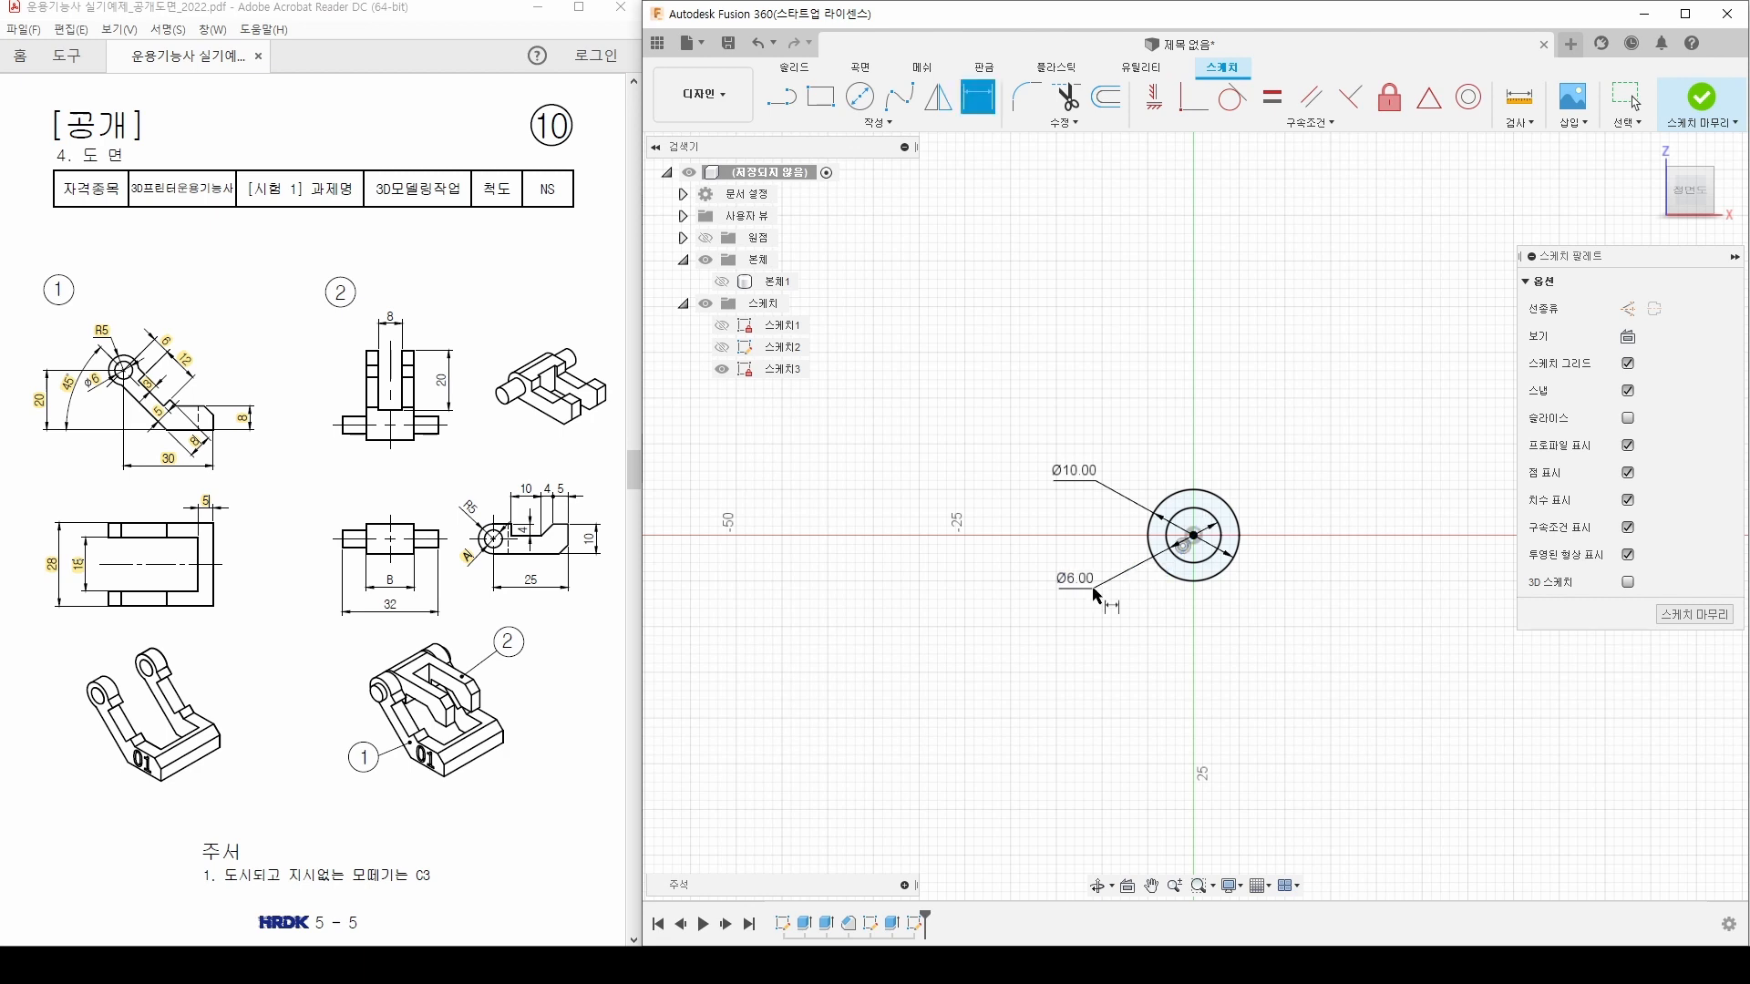
right_click(1074, 472)
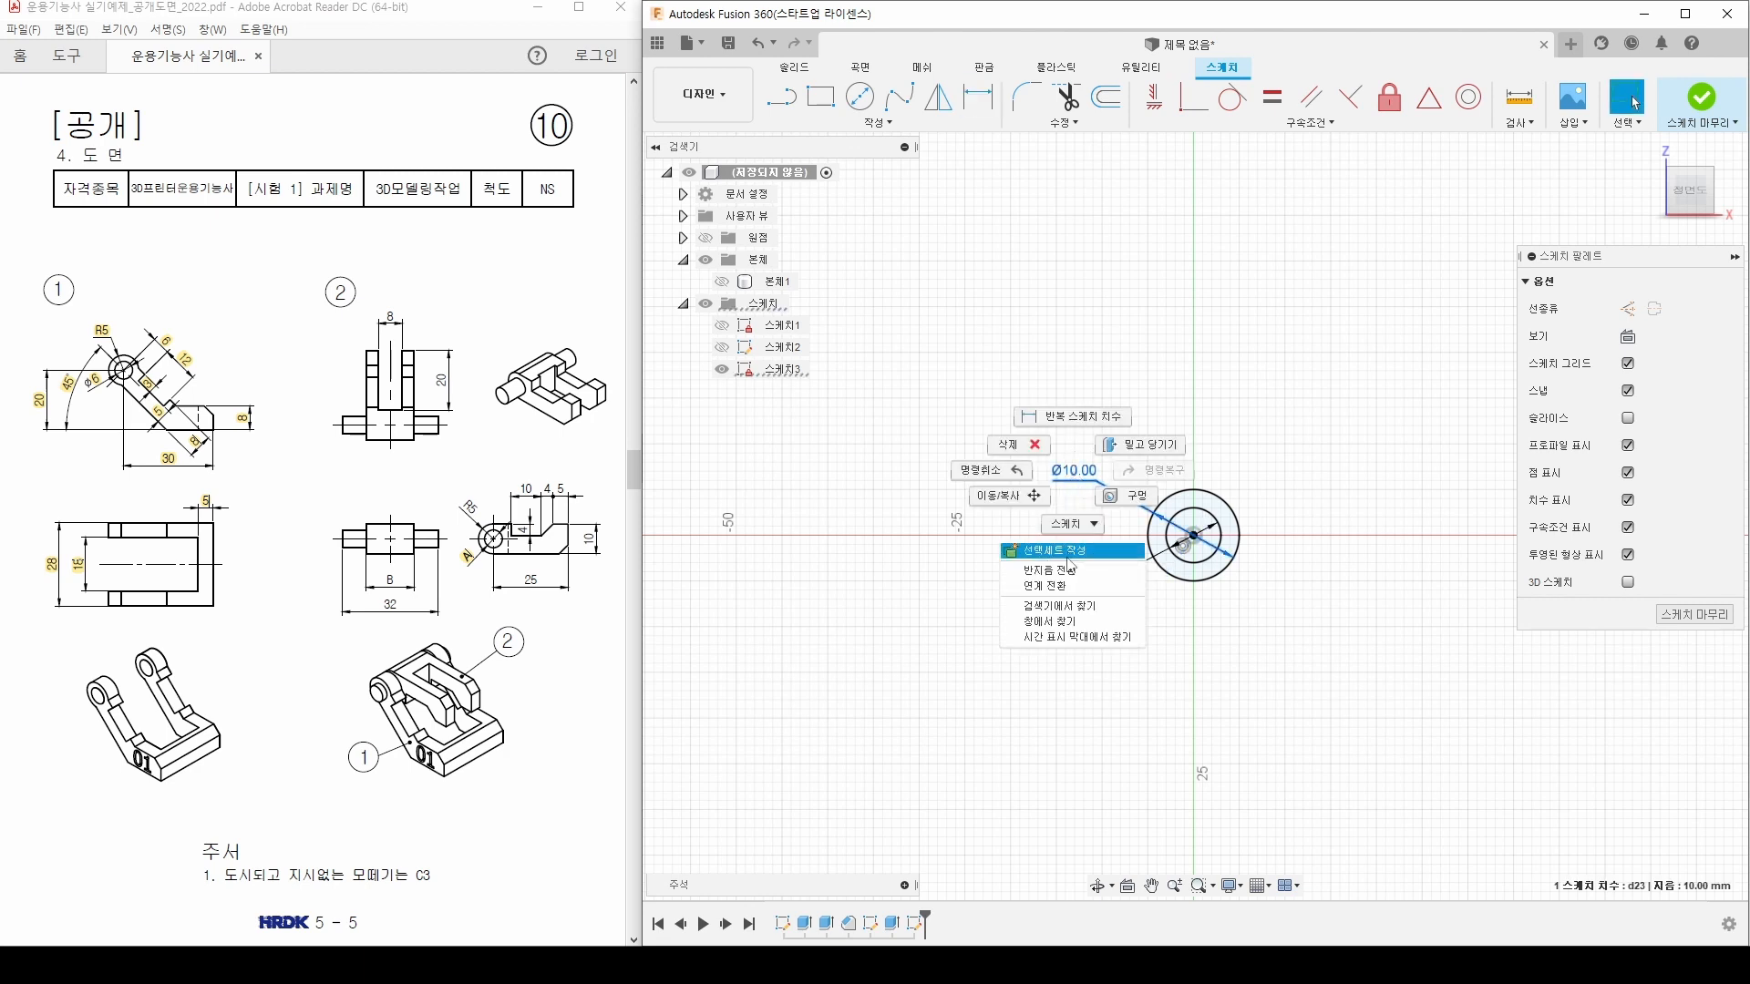
click(1058, 570)
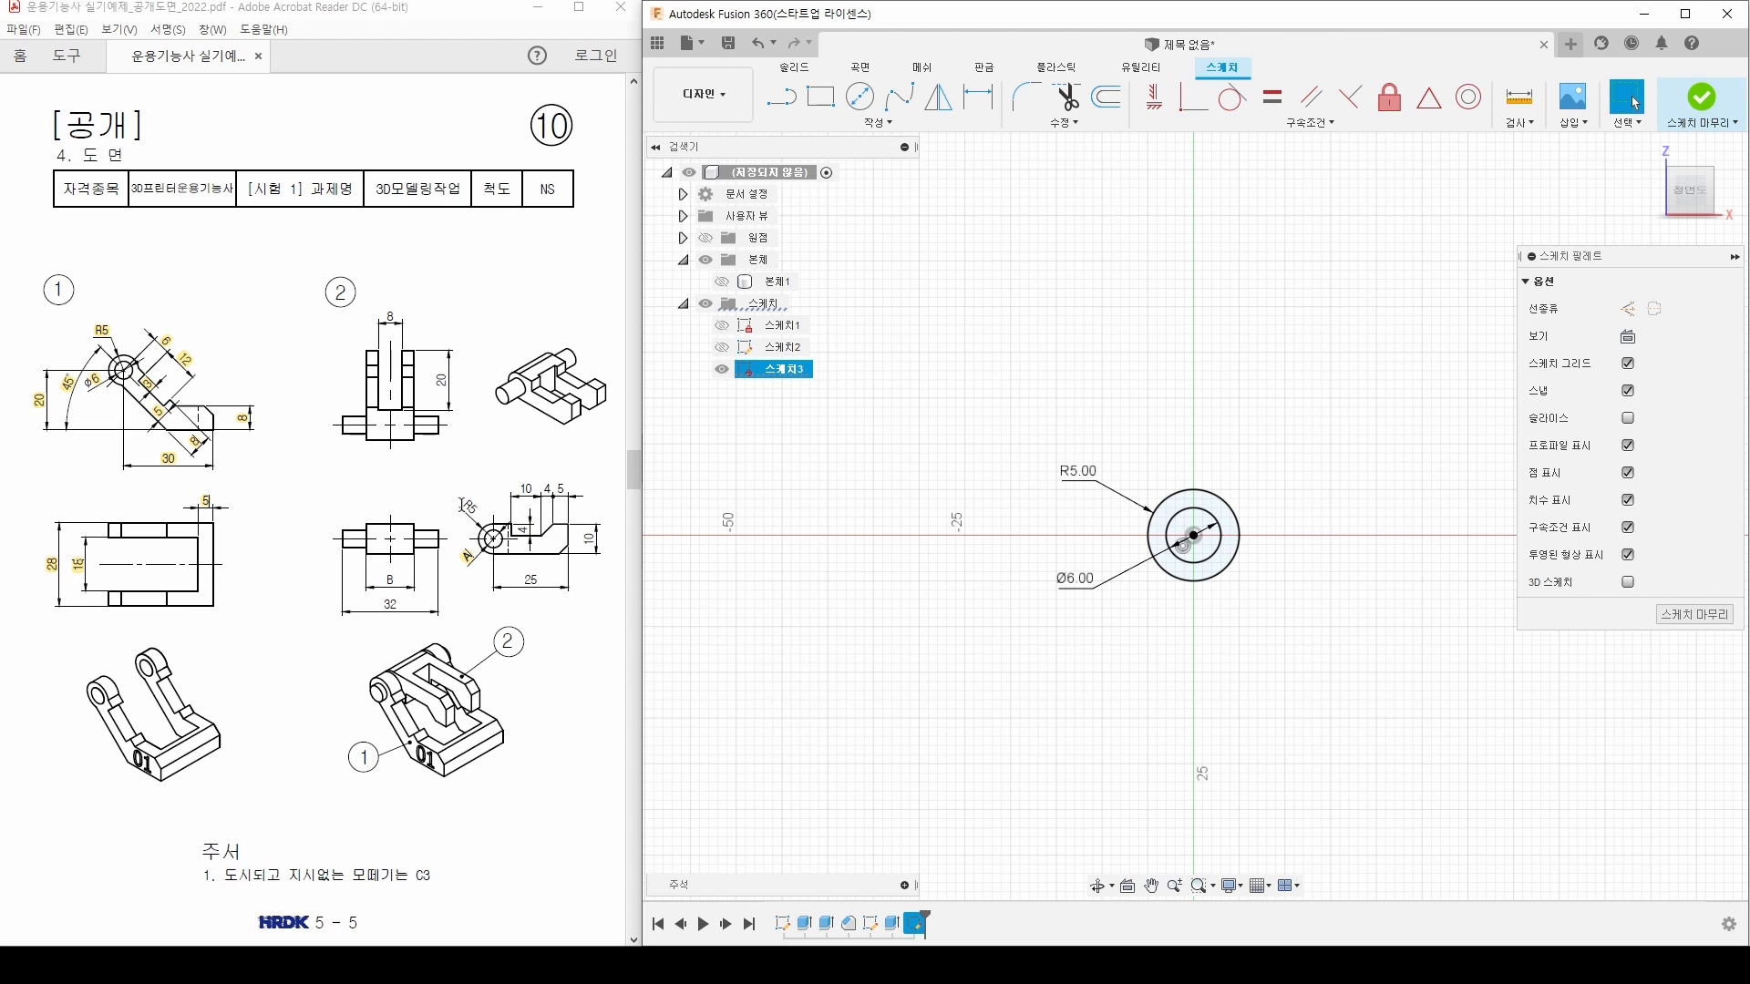
drag(461, 506, 477, 513)
click(451, 478)
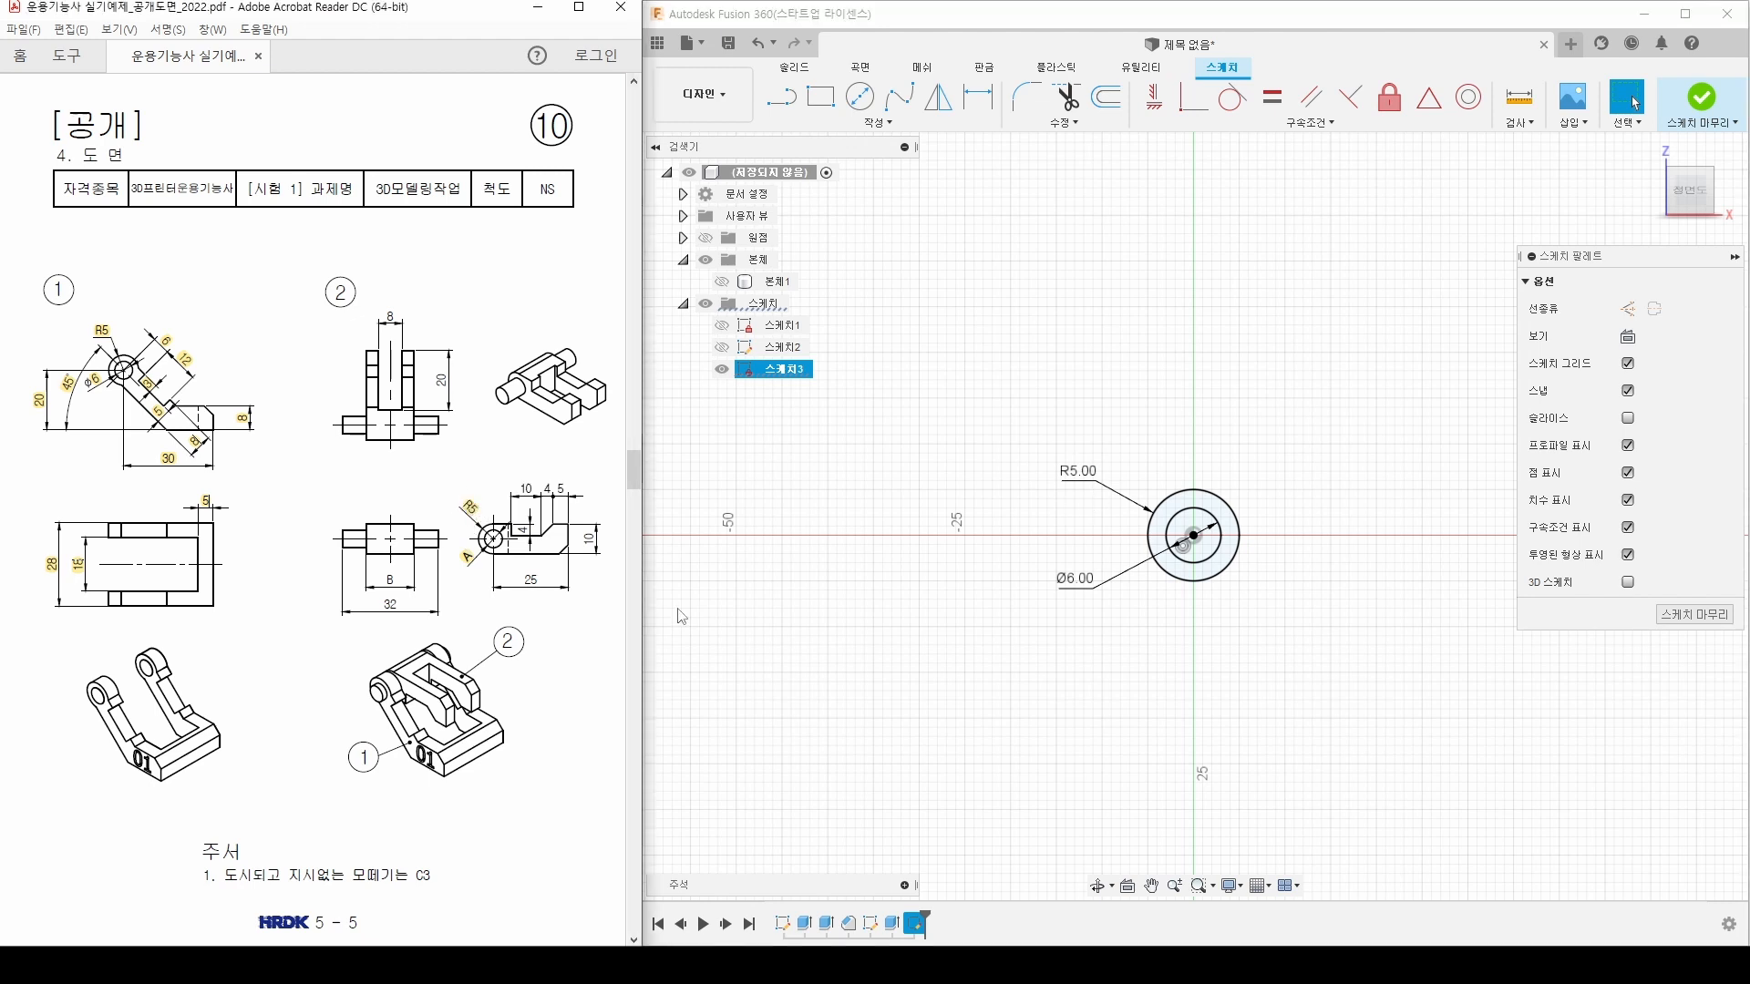
click(780, 654)
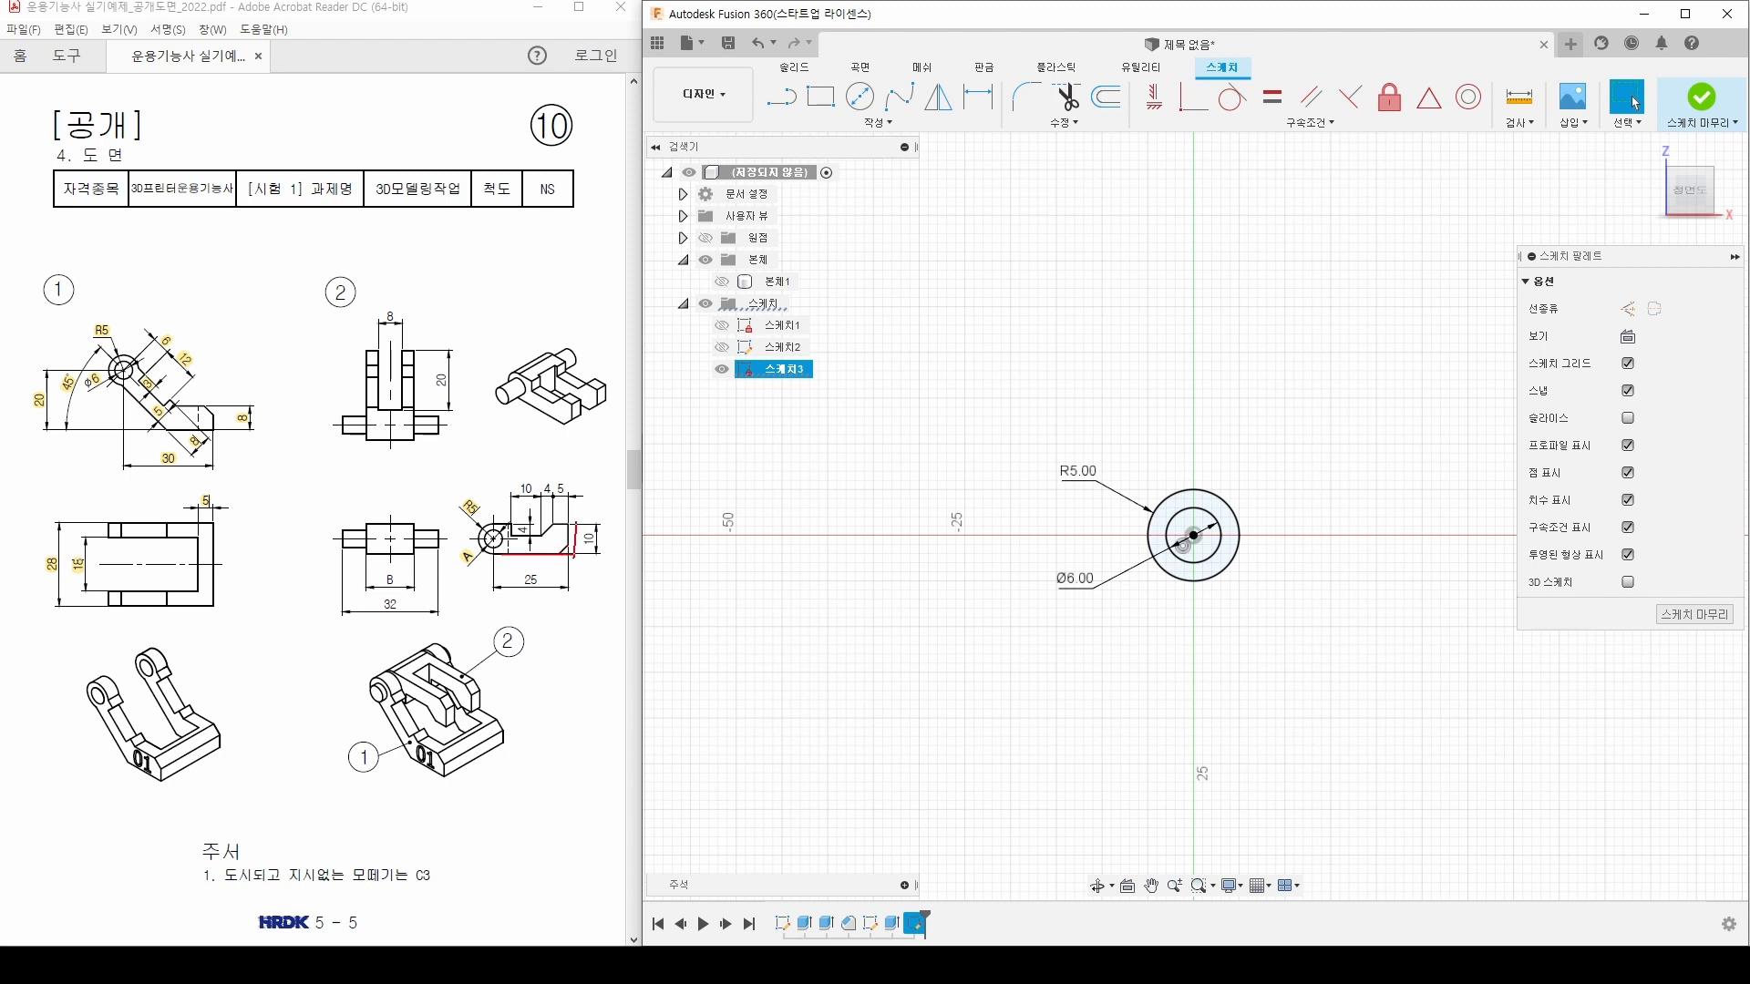
Step: Draw three connected lines from the outer circle's lowest to its highest point, outlining an arm about 28 mm long and 13 mm high at its end
shift+drag(516, 522, 510, 521)
key(Escape)
key(l)
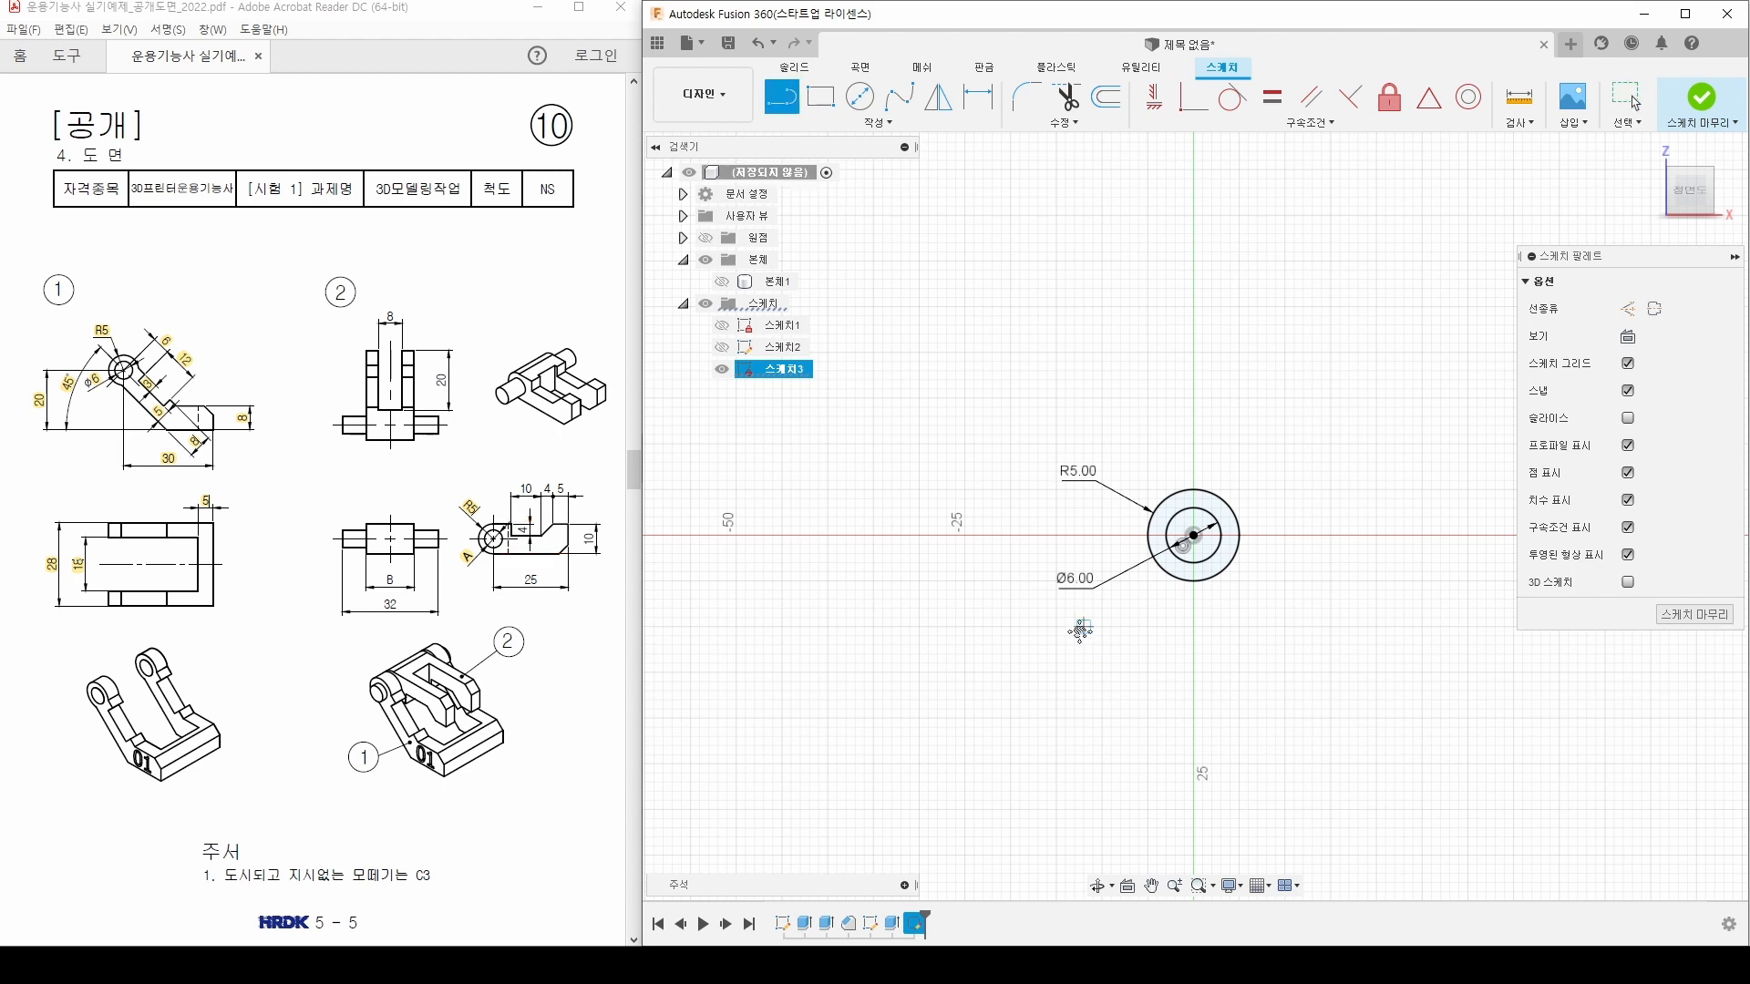
middle_drag(1081, 630, 914, 604)
scroll(1016, 572, up, 2)
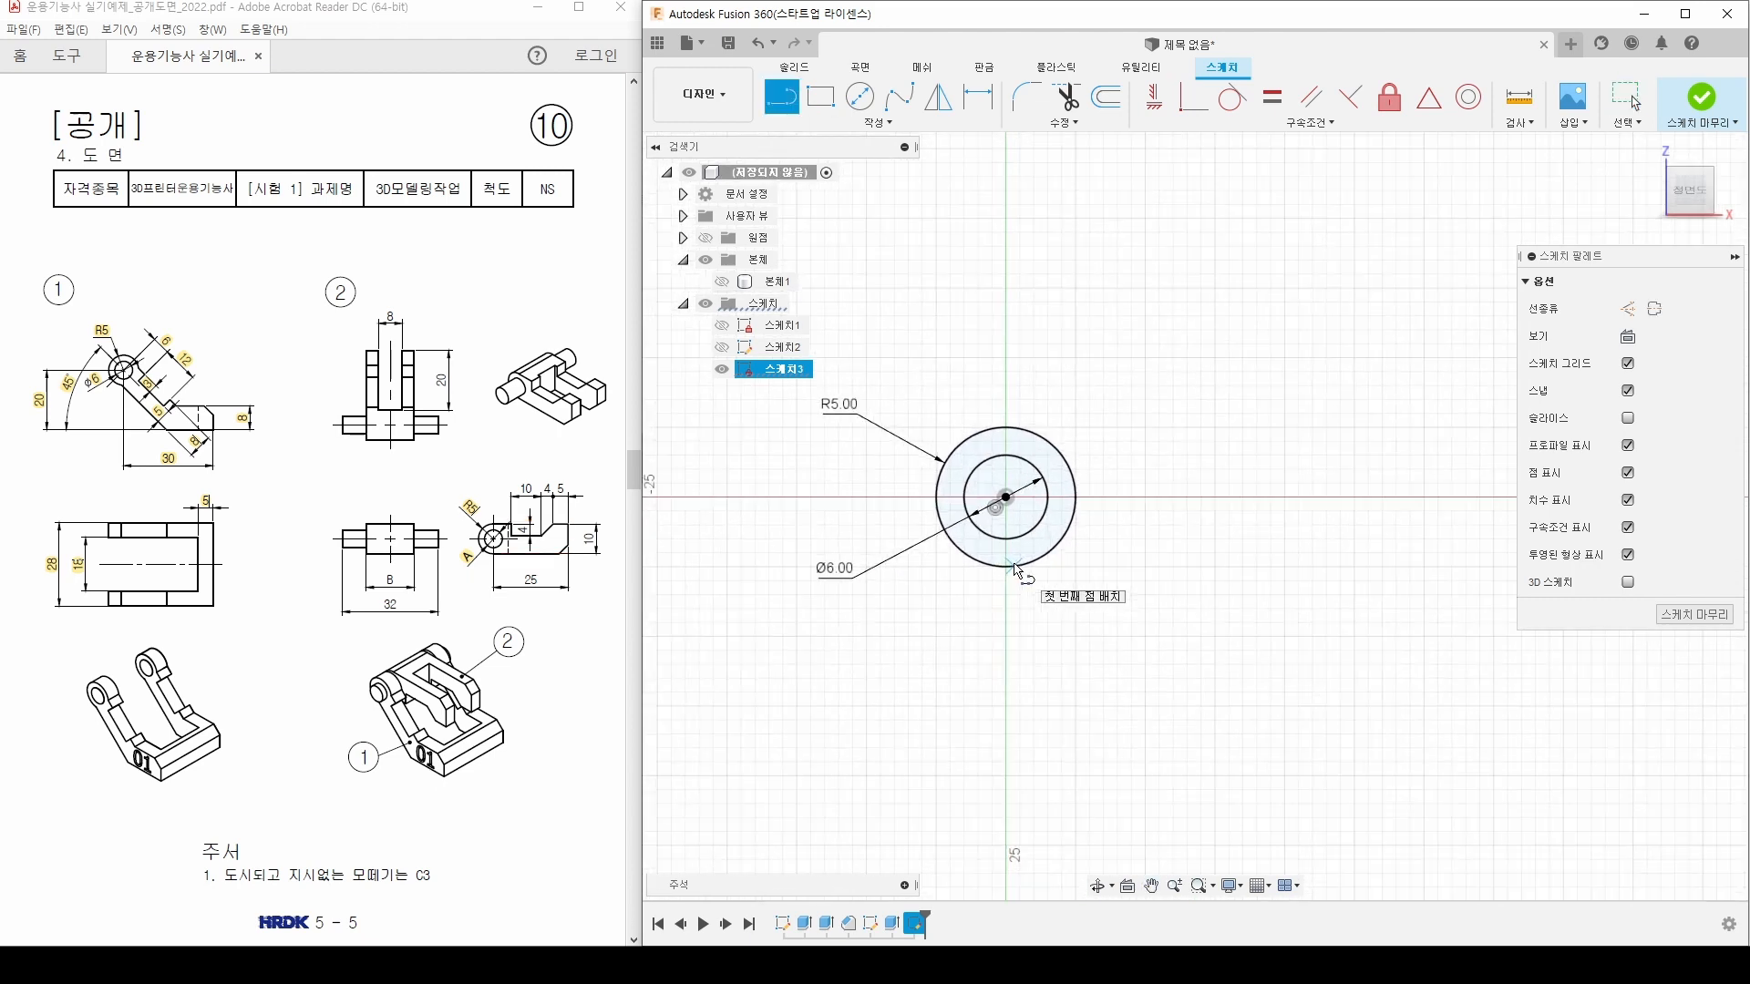
click(1016, 572)
click(1411, 580)
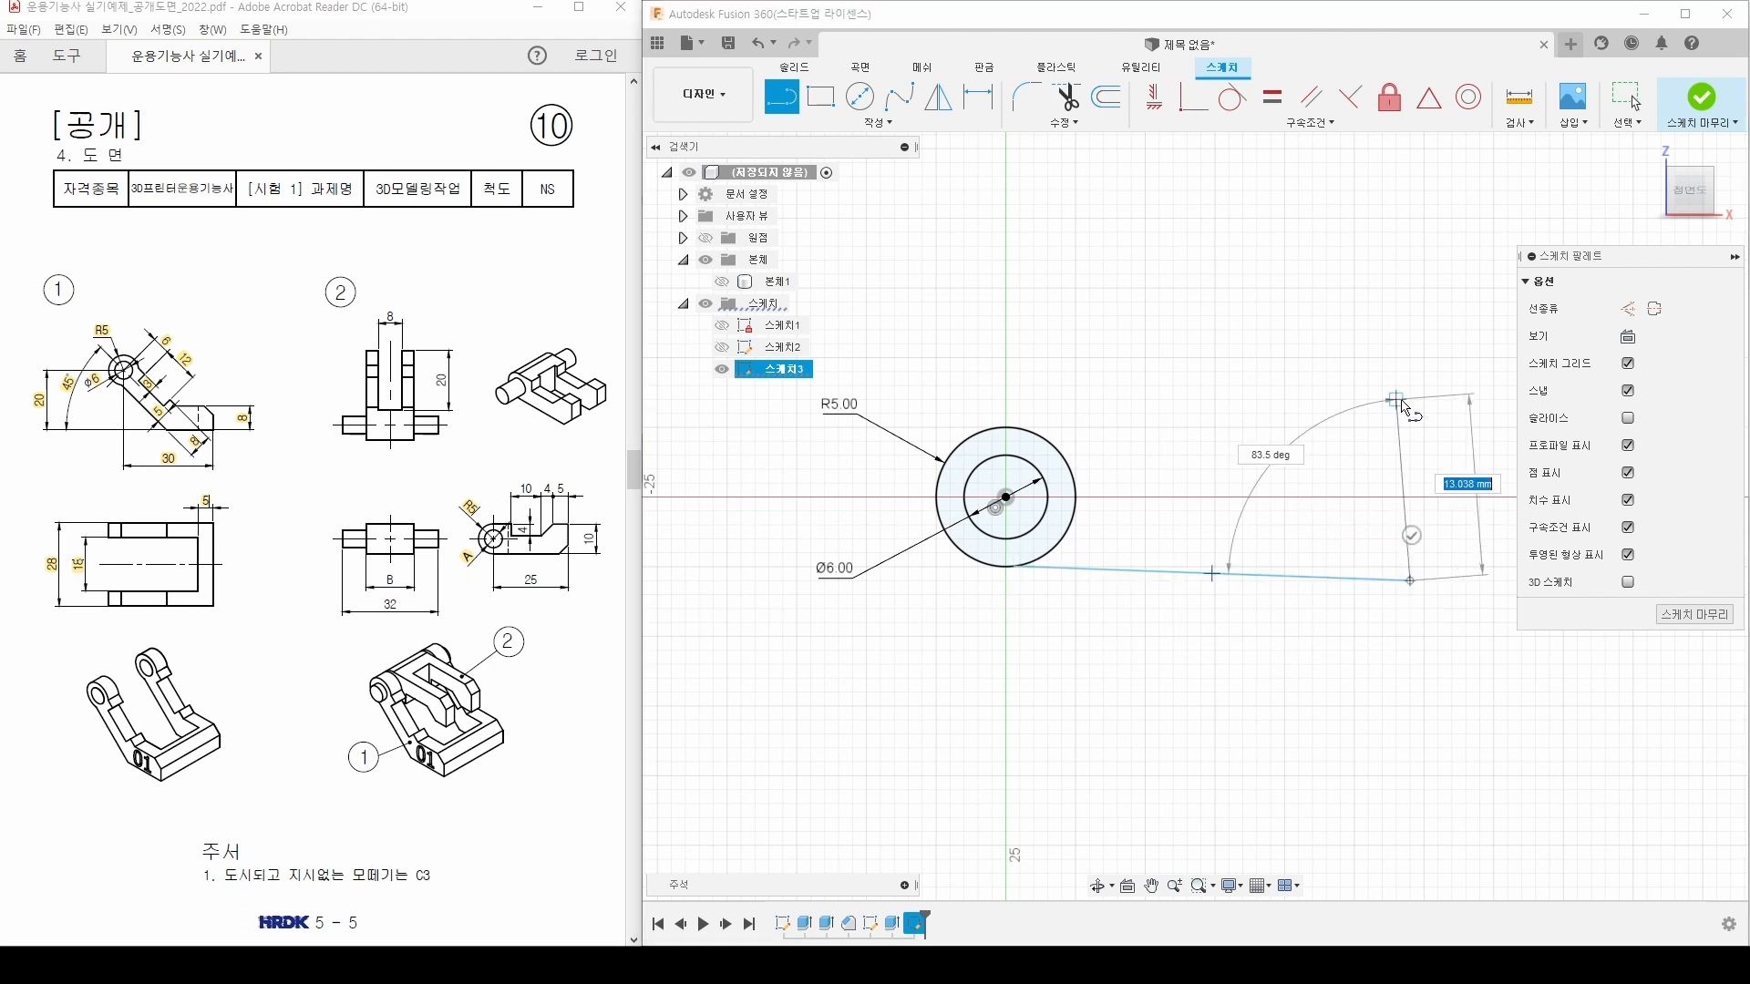
click(1398, 400)
click(1007, 427)
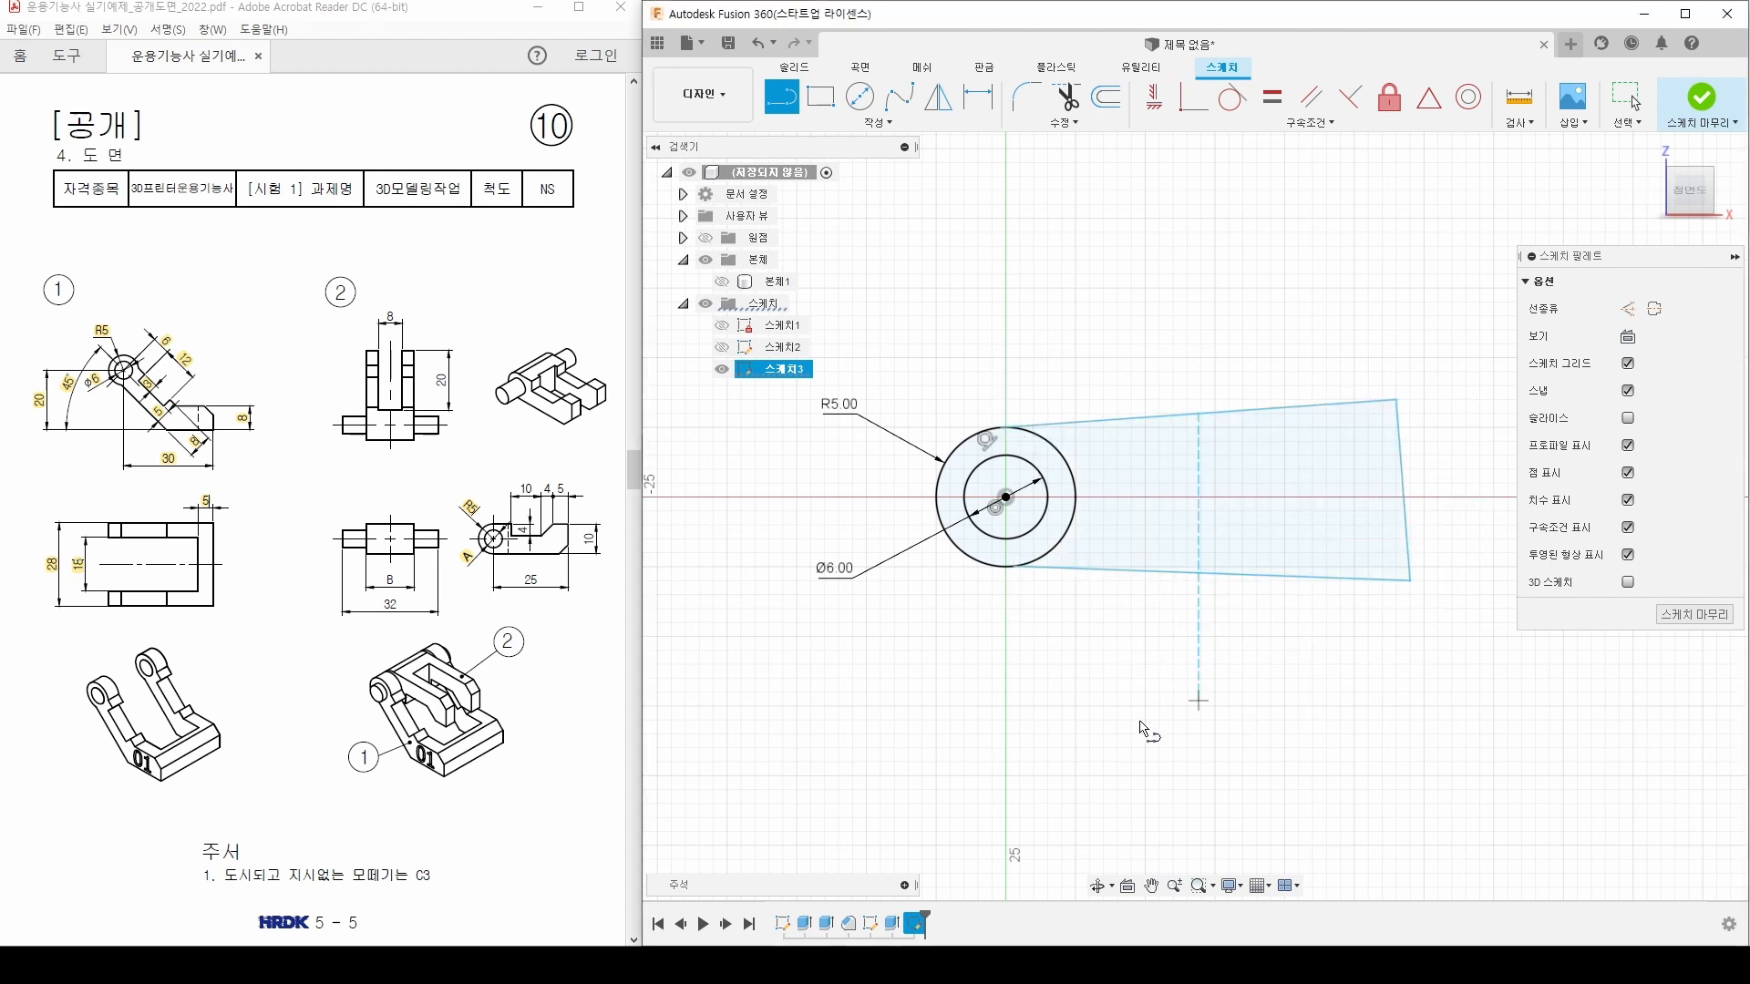
Step: Constrain the arm's upper and lower lines horizontal and its end line vertical
click(1156, 97)
click(1219, 412)
click(1403, 460)
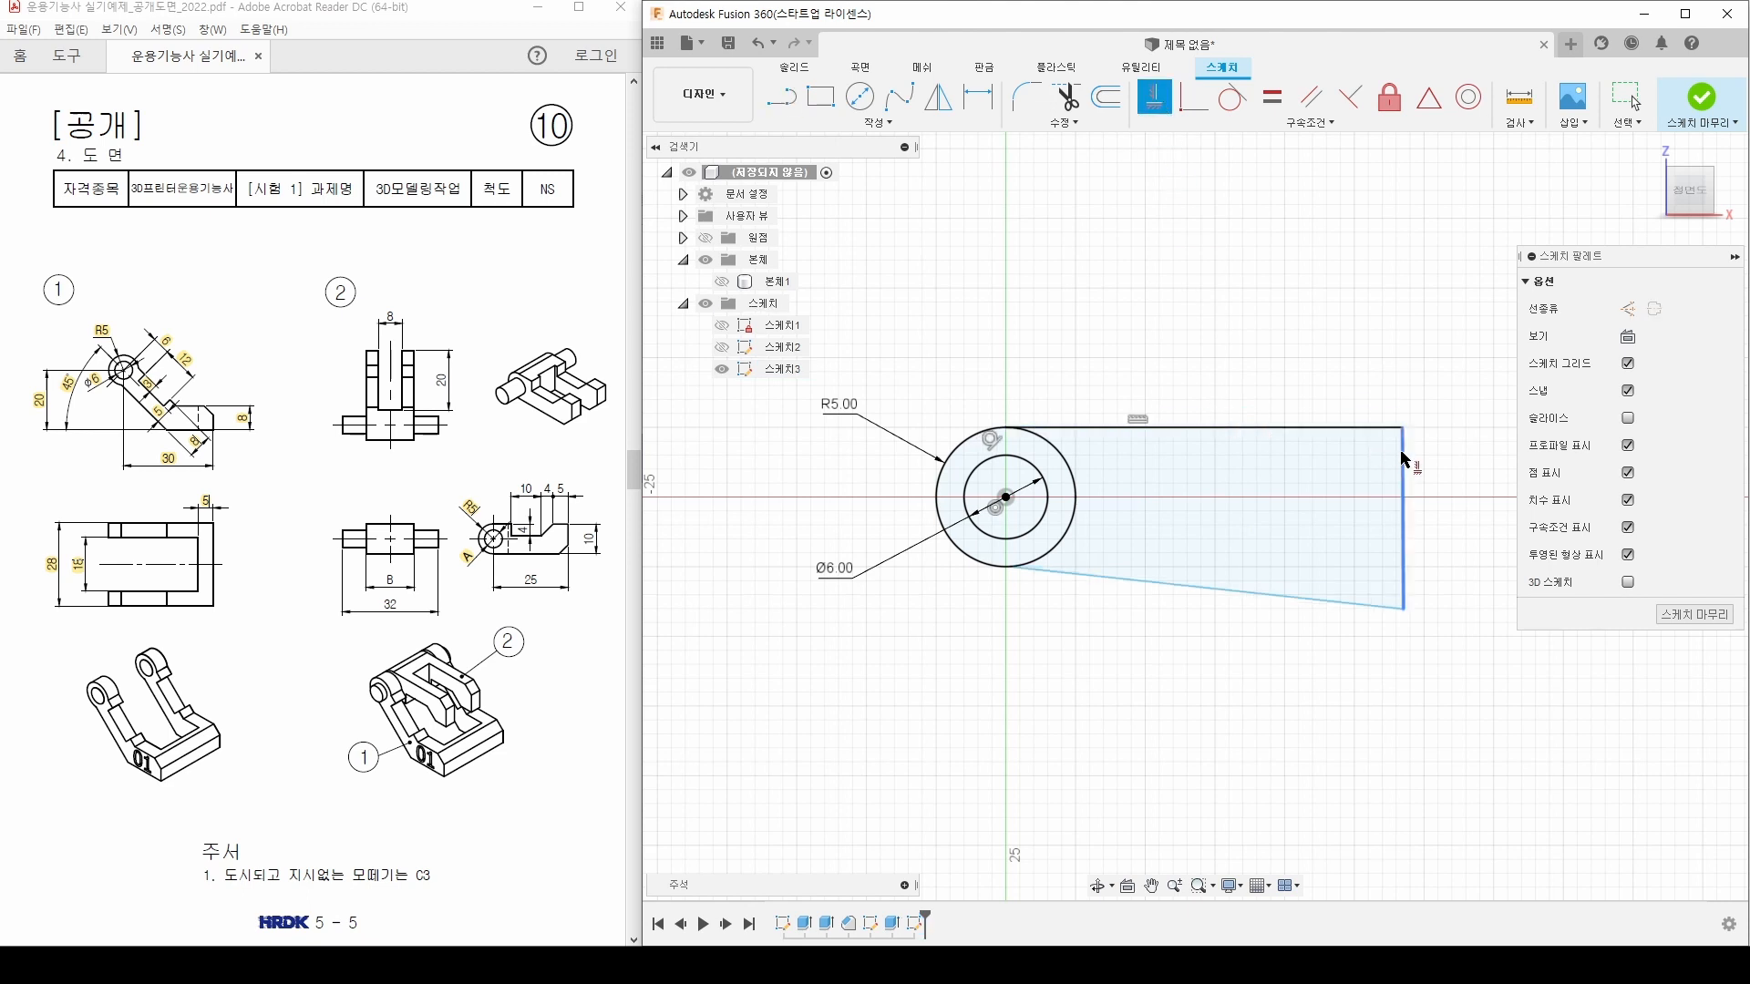
click(1309, 598)
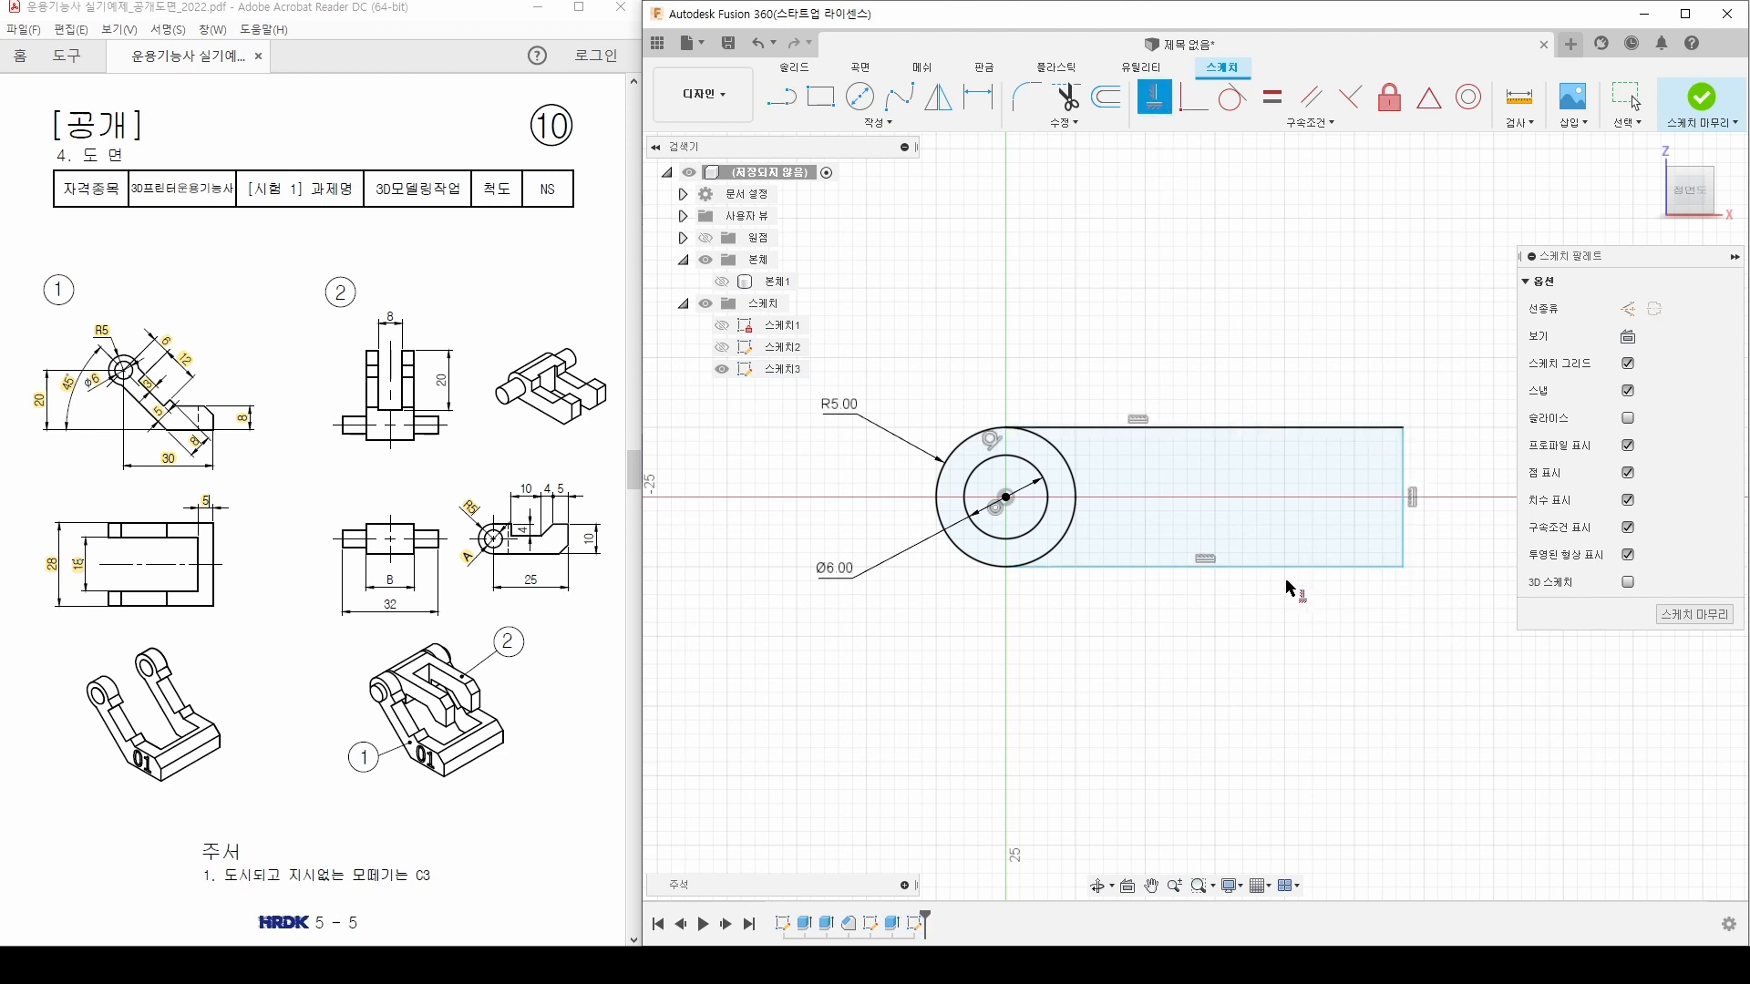
Step: Make the arm's upper and lower lines tangent to the outer circle
click(1242, 104)
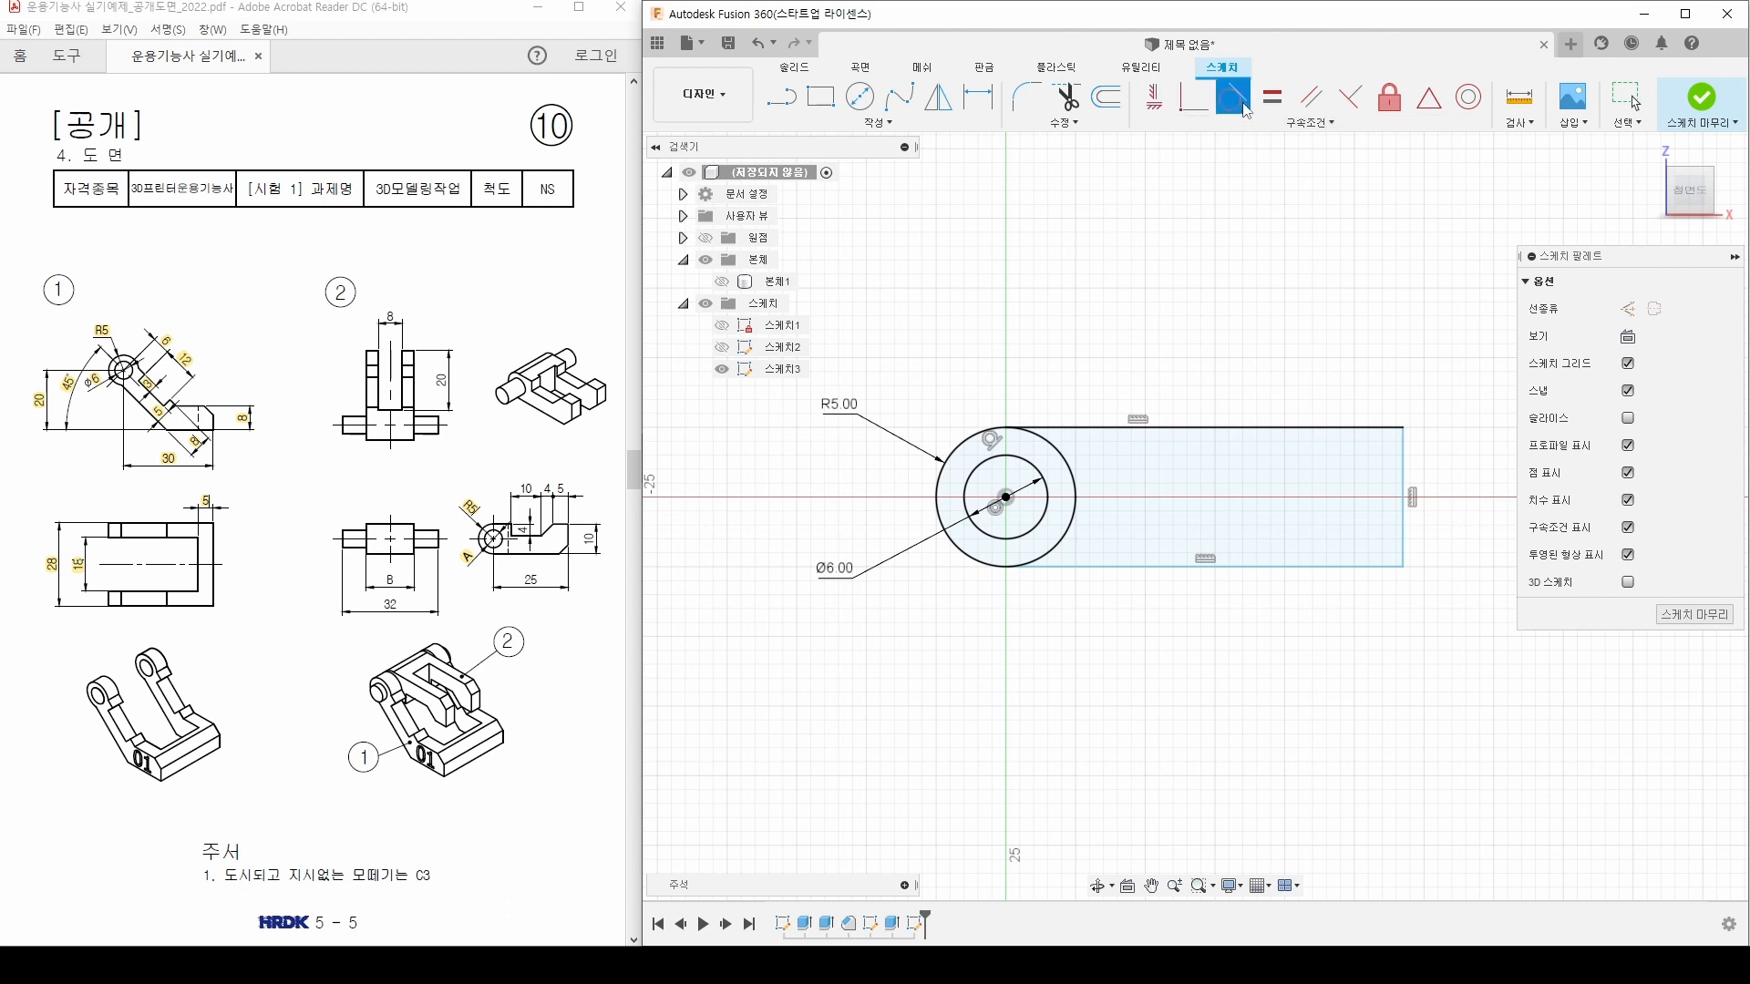
click(1058, 427)
click(1068, 459)
click(1074, 538)
click(1083, 566)
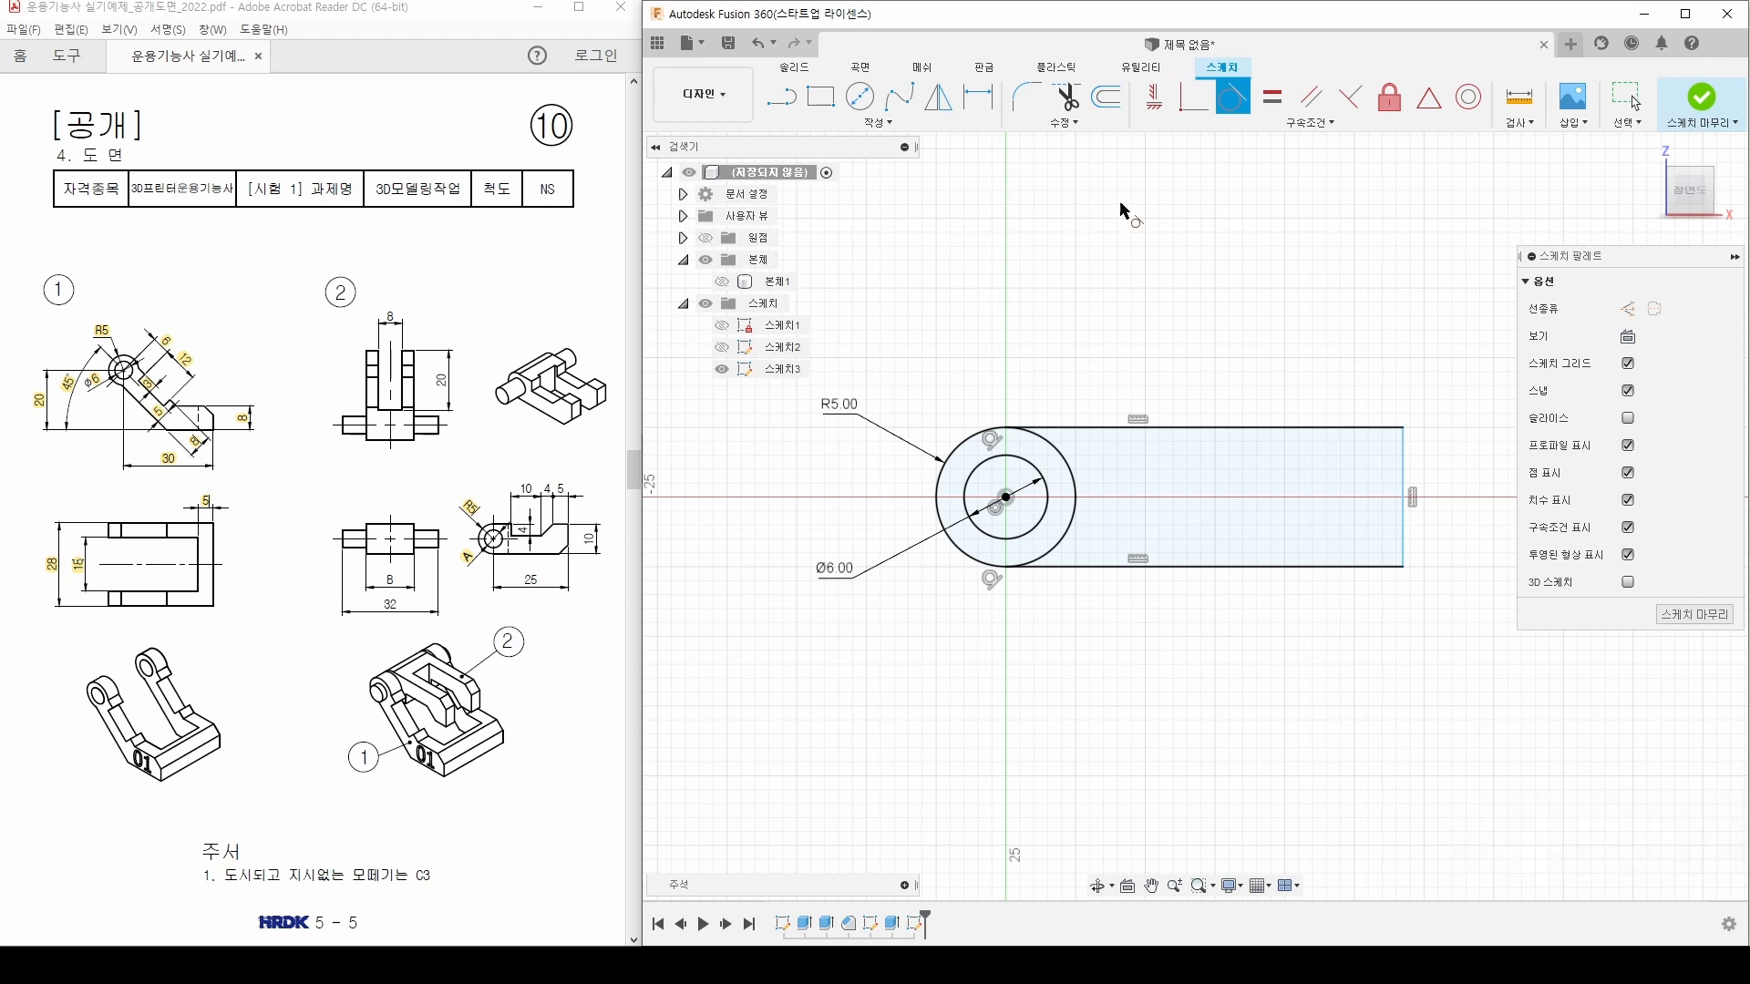
Step: Highlight the 25 dimension in the reference drawing and set the distance from the origin to the arm's end line to 25 mm
double_click(529, 580)
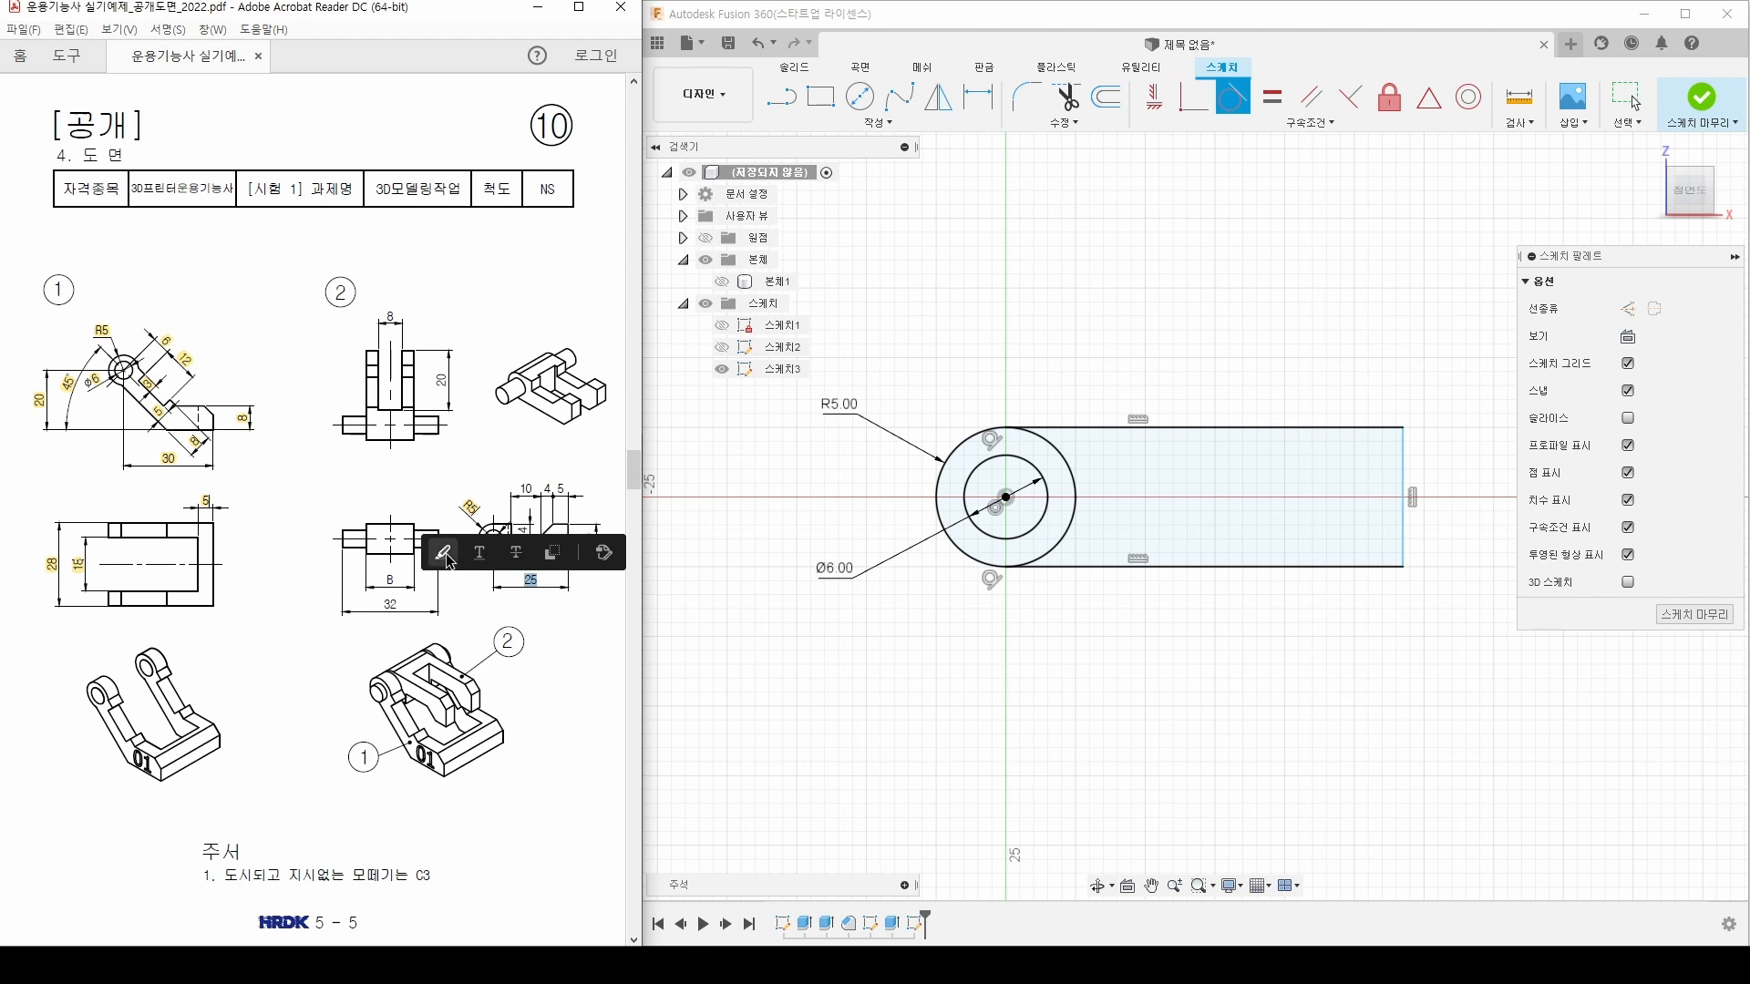
click(779, 626)
middle_drag(1080, 605, 1030, 620)
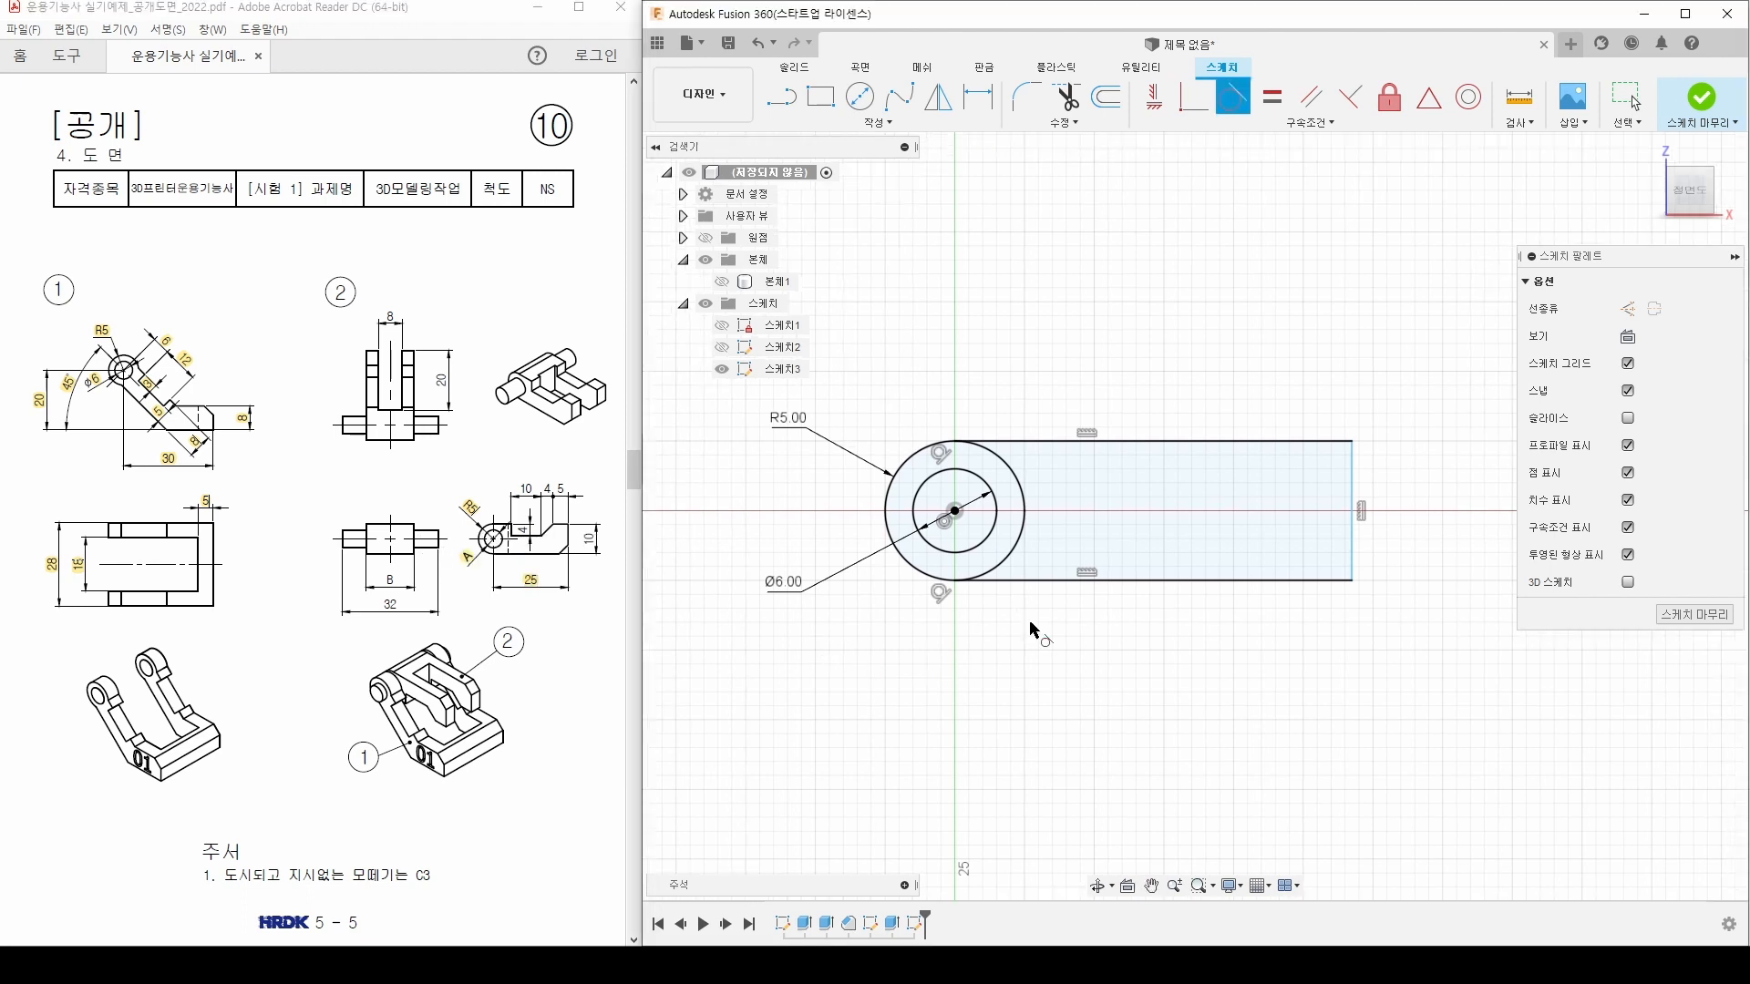
key(d)
click(956, 512)
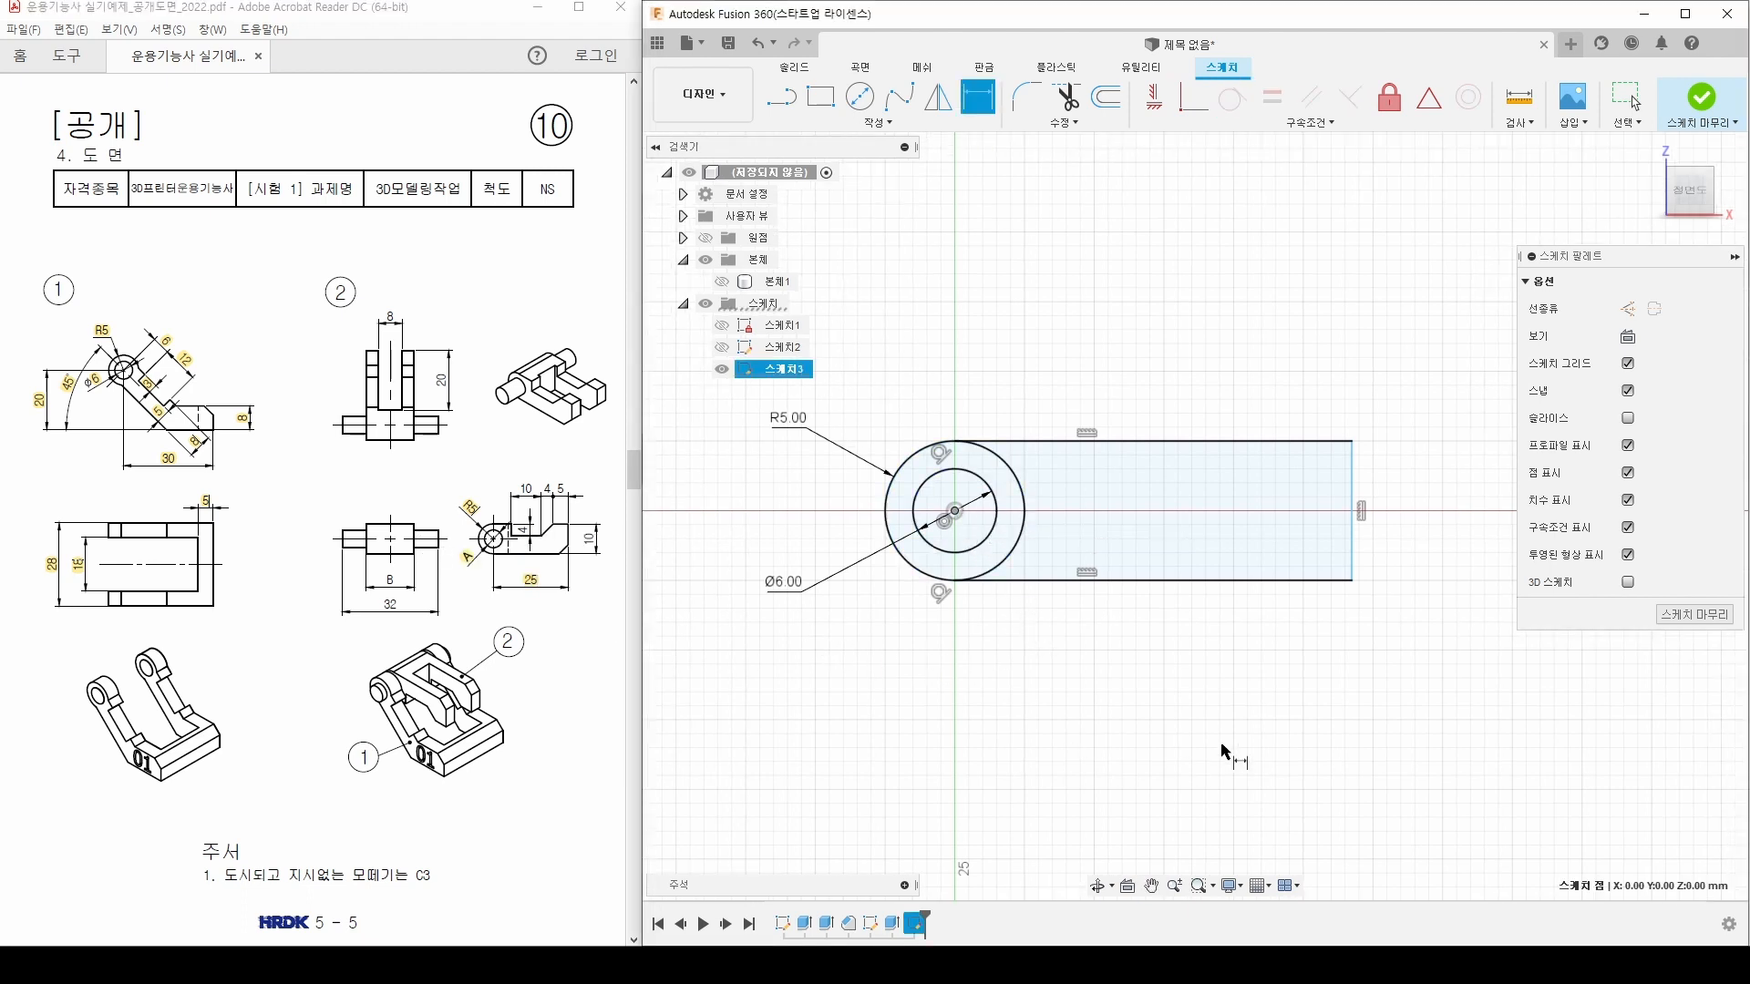
click(1355, 516)
click(1122, 709)
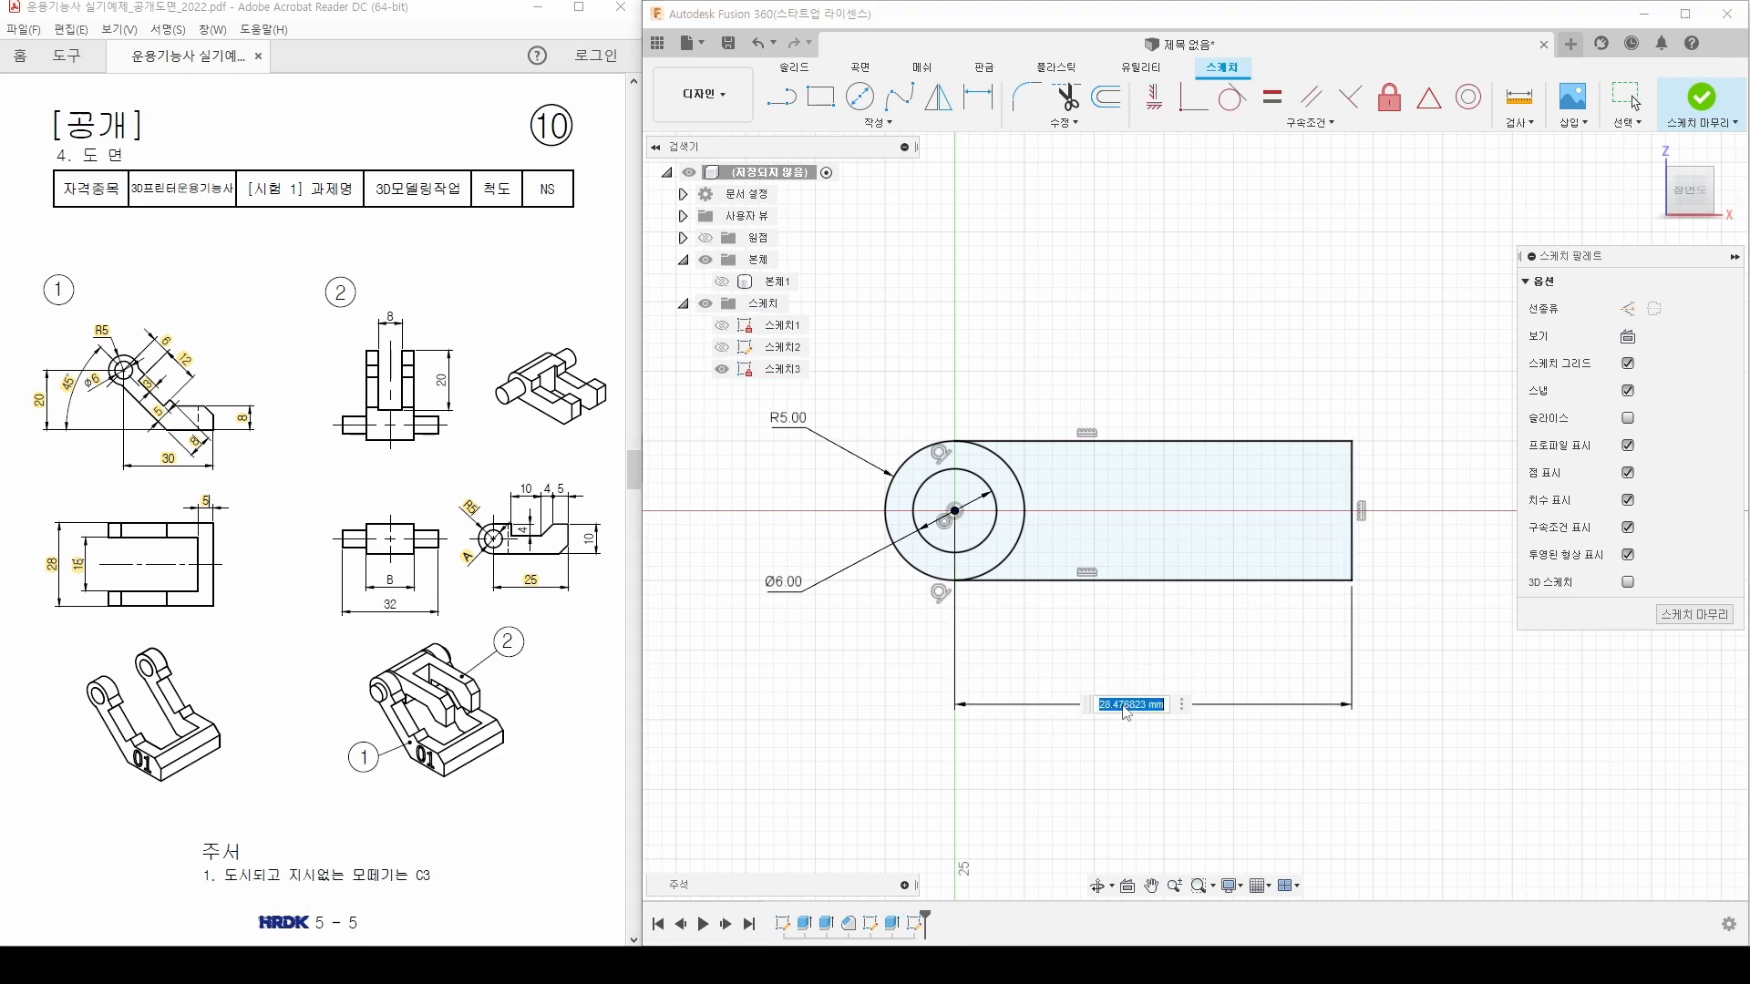
text(25)
key(Return)
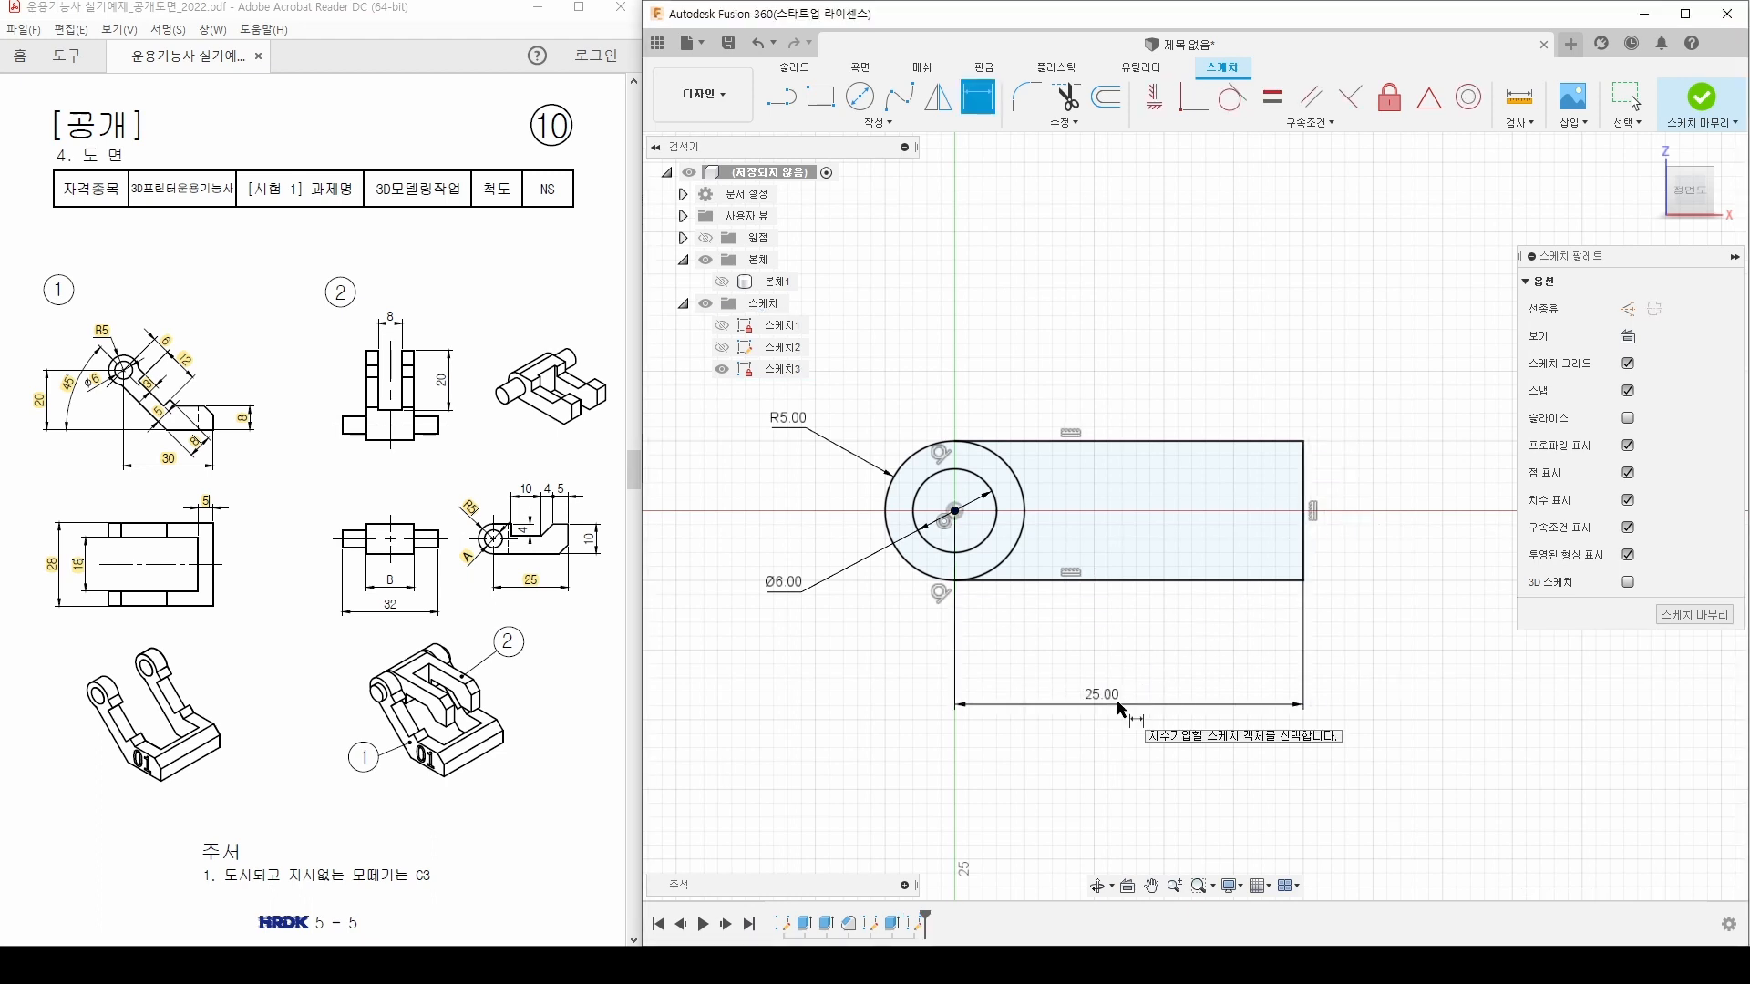
Step: Trim the outer circle's arc inside the arm and highlight the 10 height dimension in the reference drawing
click(1066, 96)
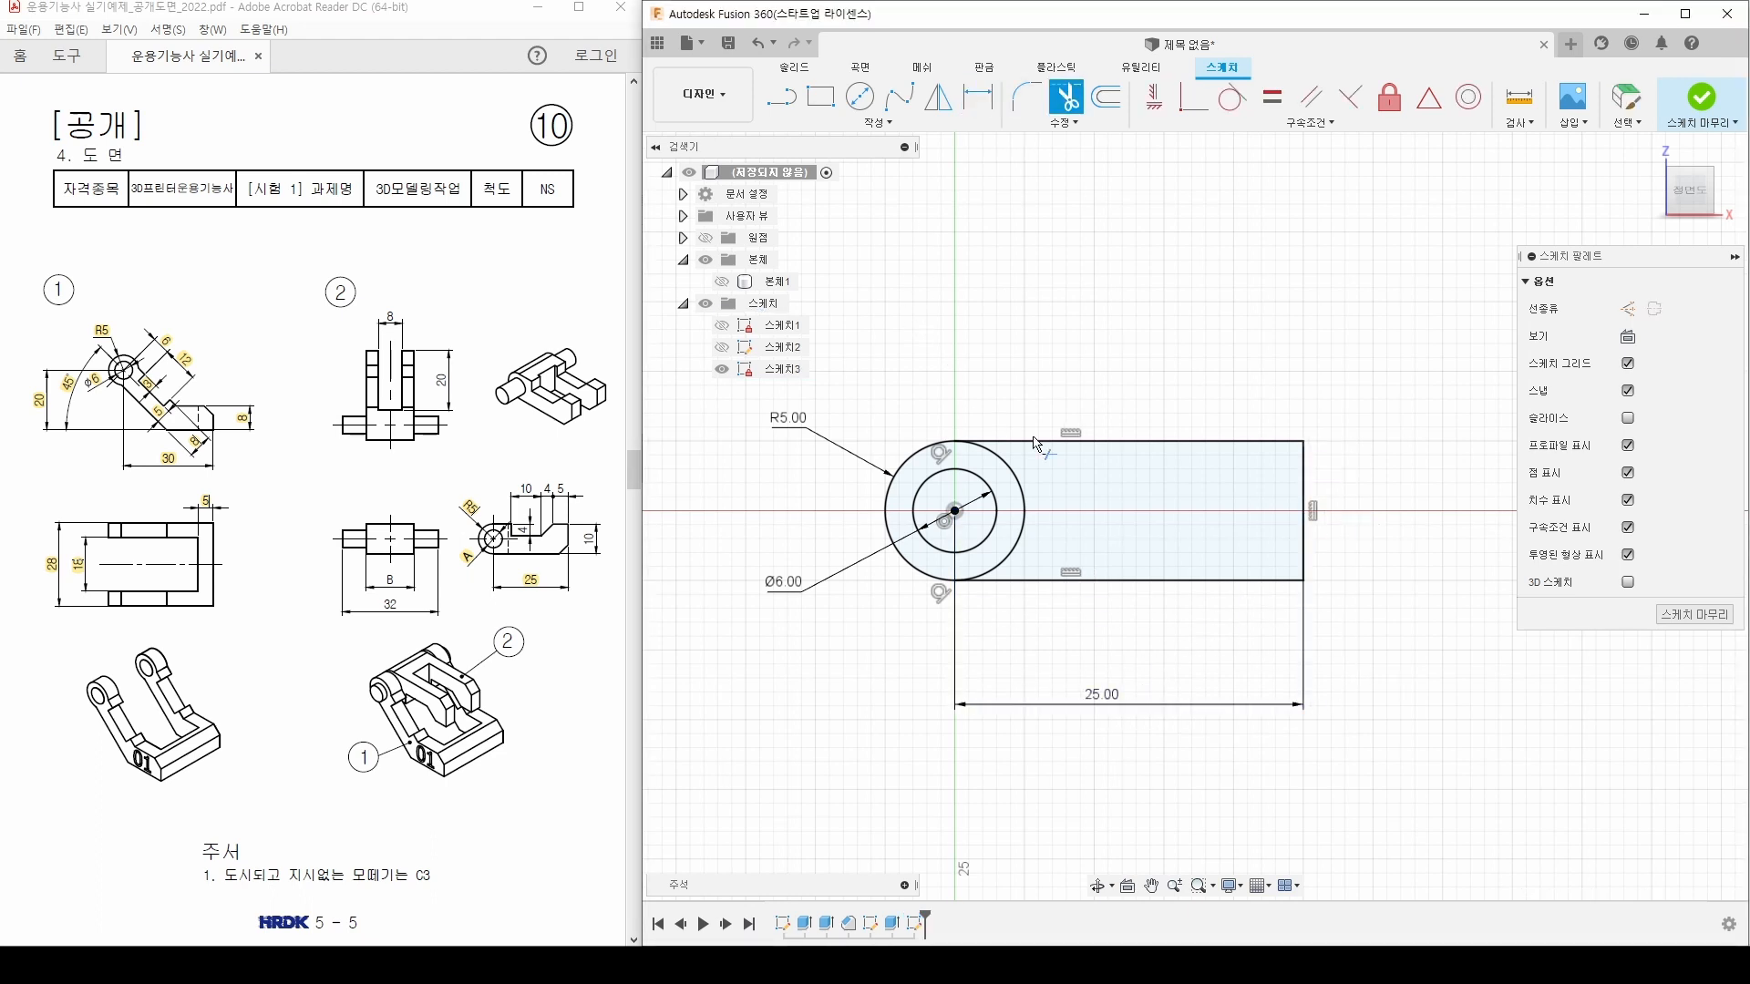
click(1023, 515)
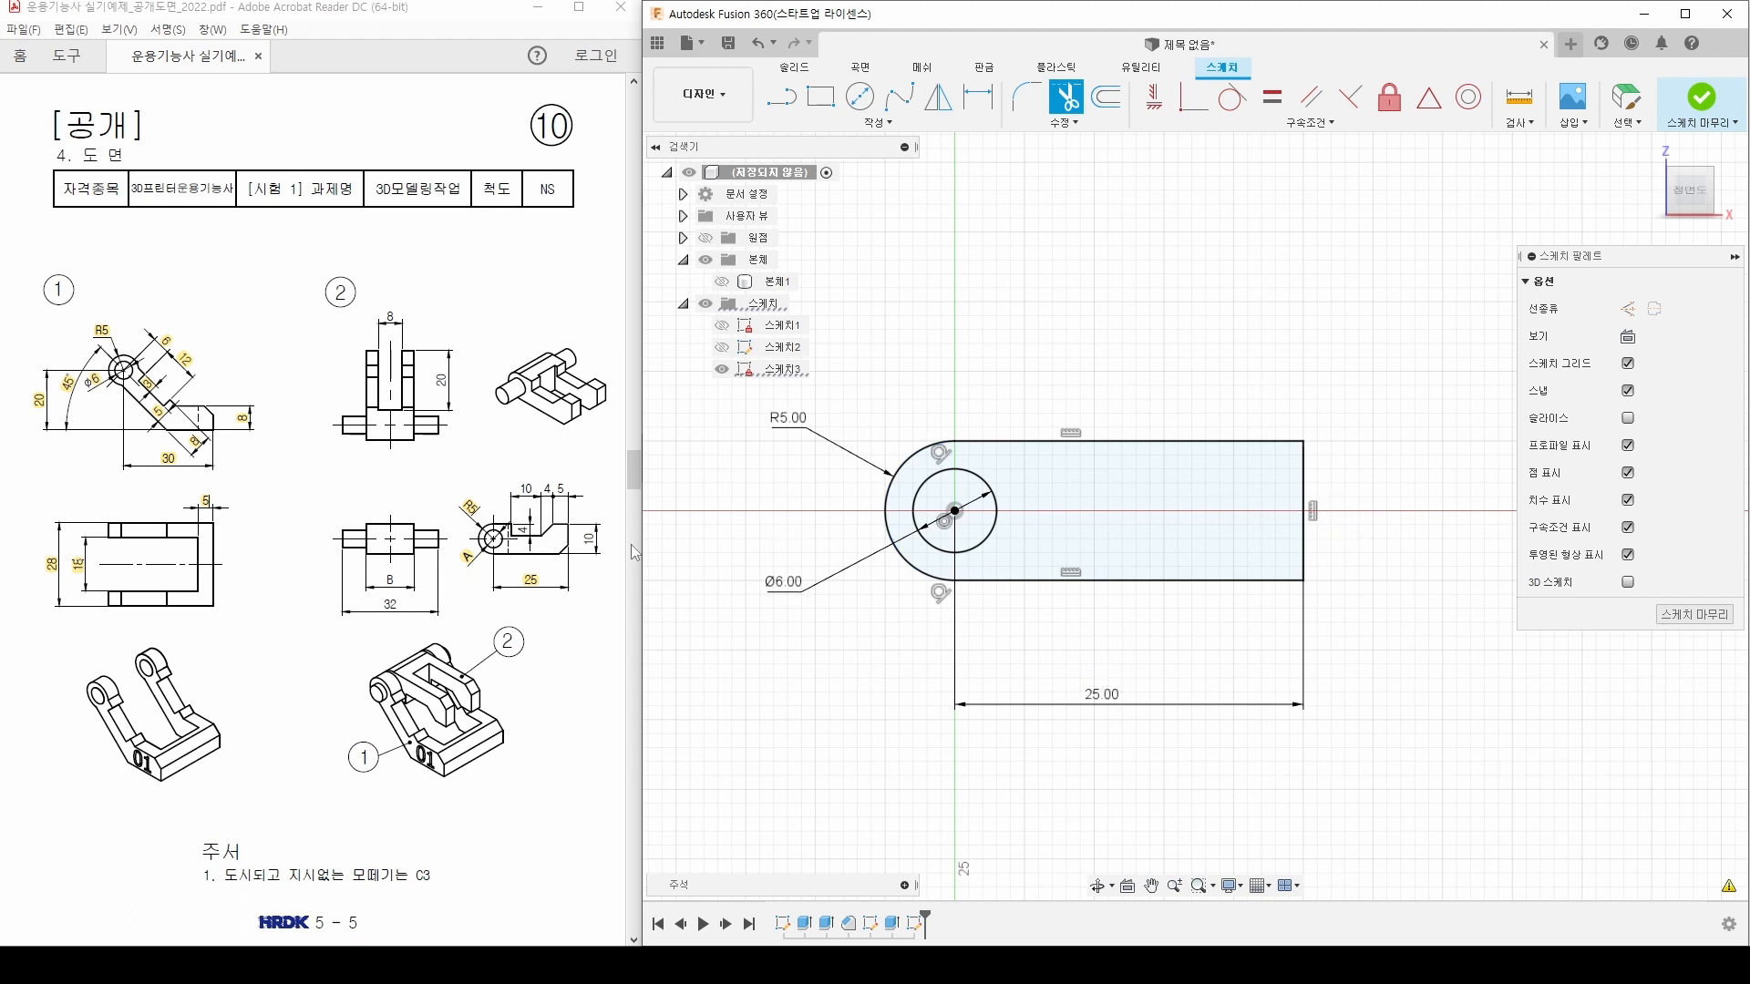
click(591, 544)
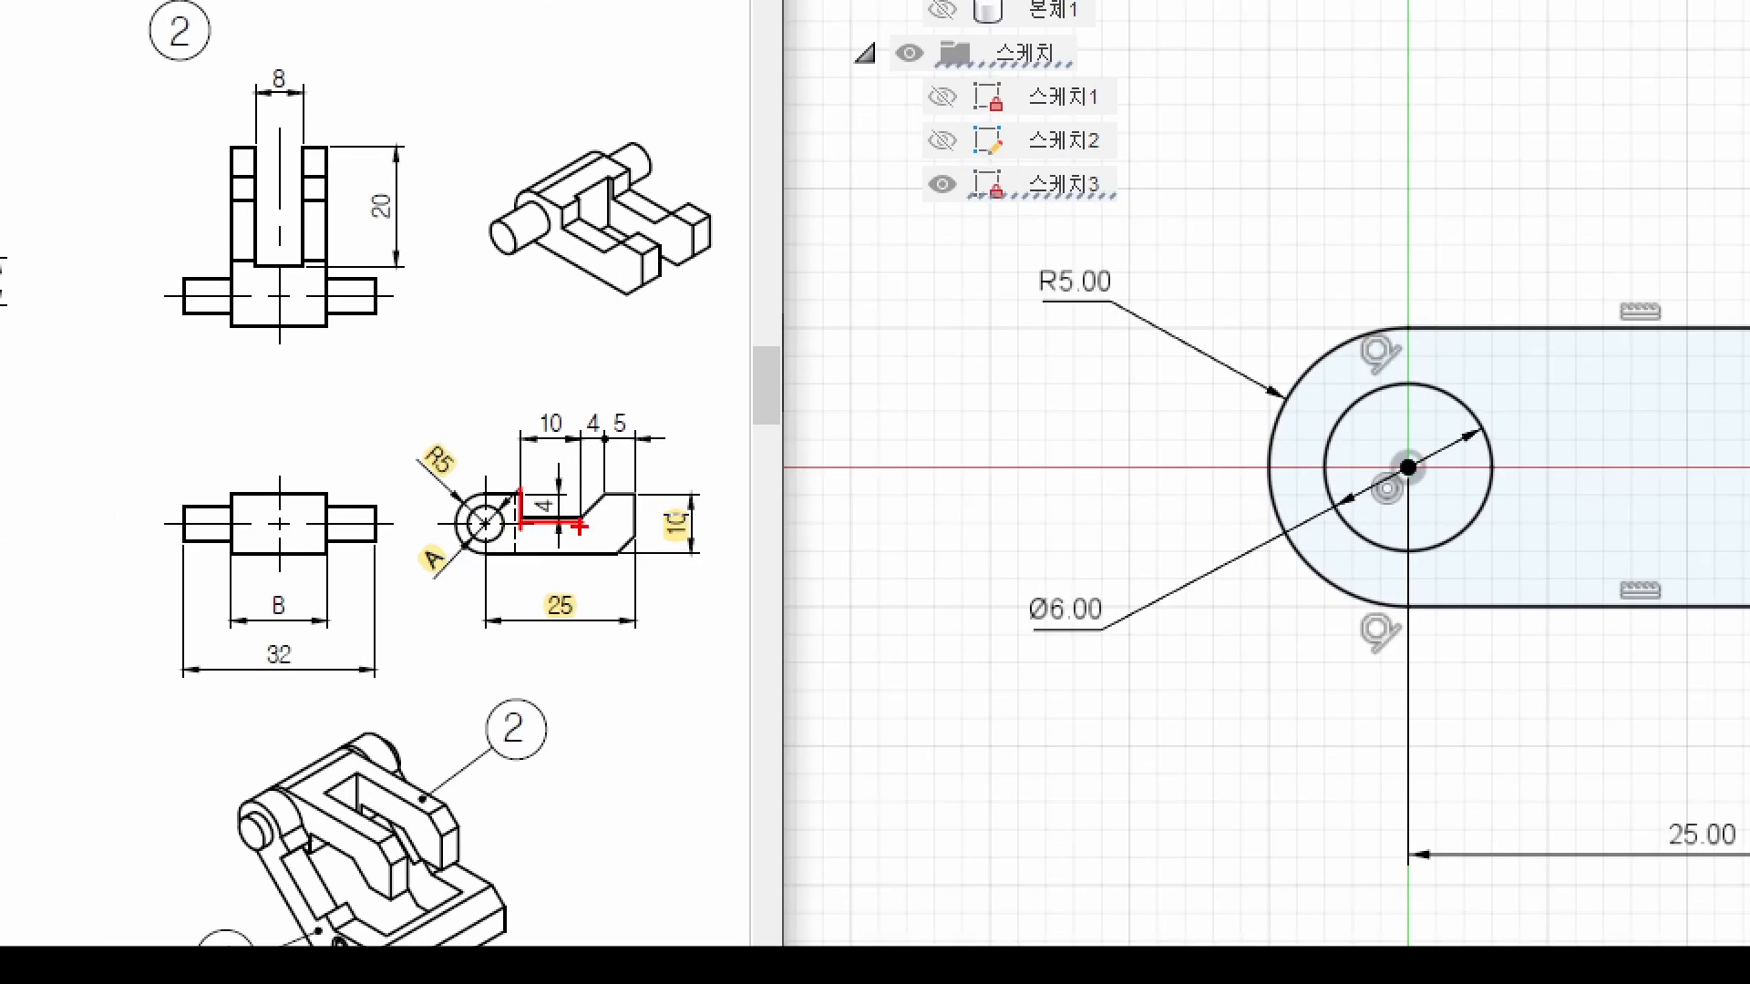
Step: Draw the notch in the arm's upper edge with vertical, horizontal and slanted lines, and try to add a vertical constraint to its short side
drag(579, 526, 613, 495)
key(Escape)
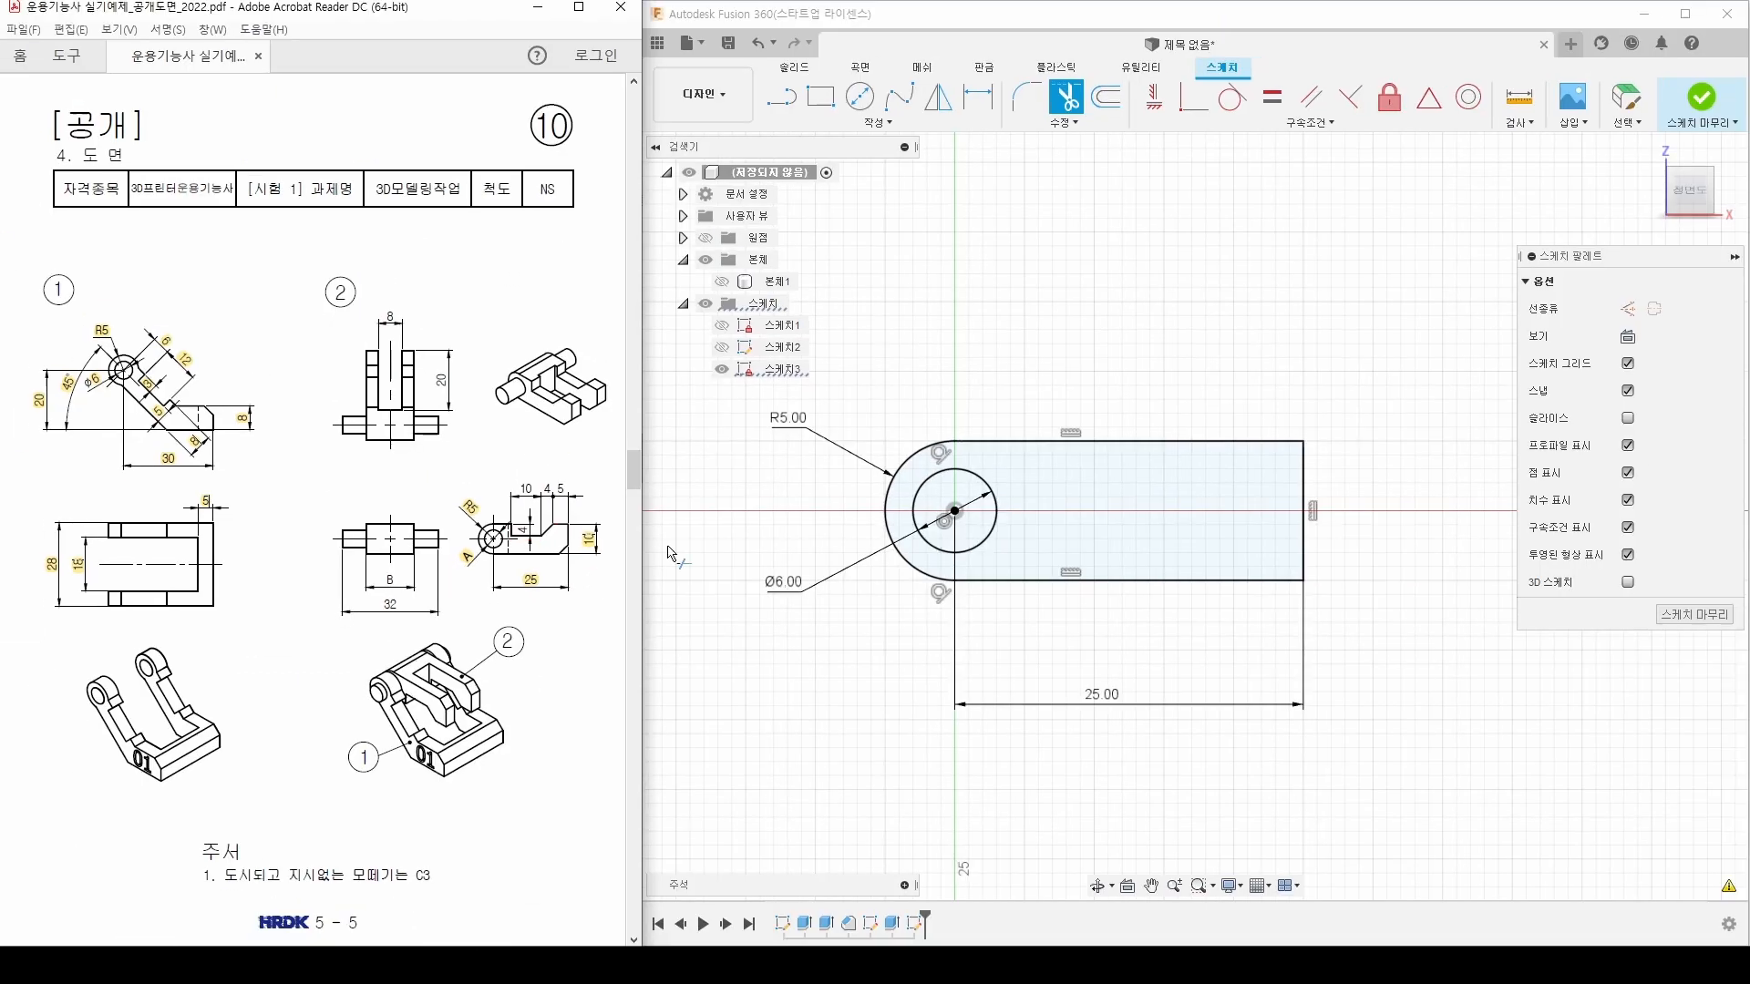
click(784, 98)
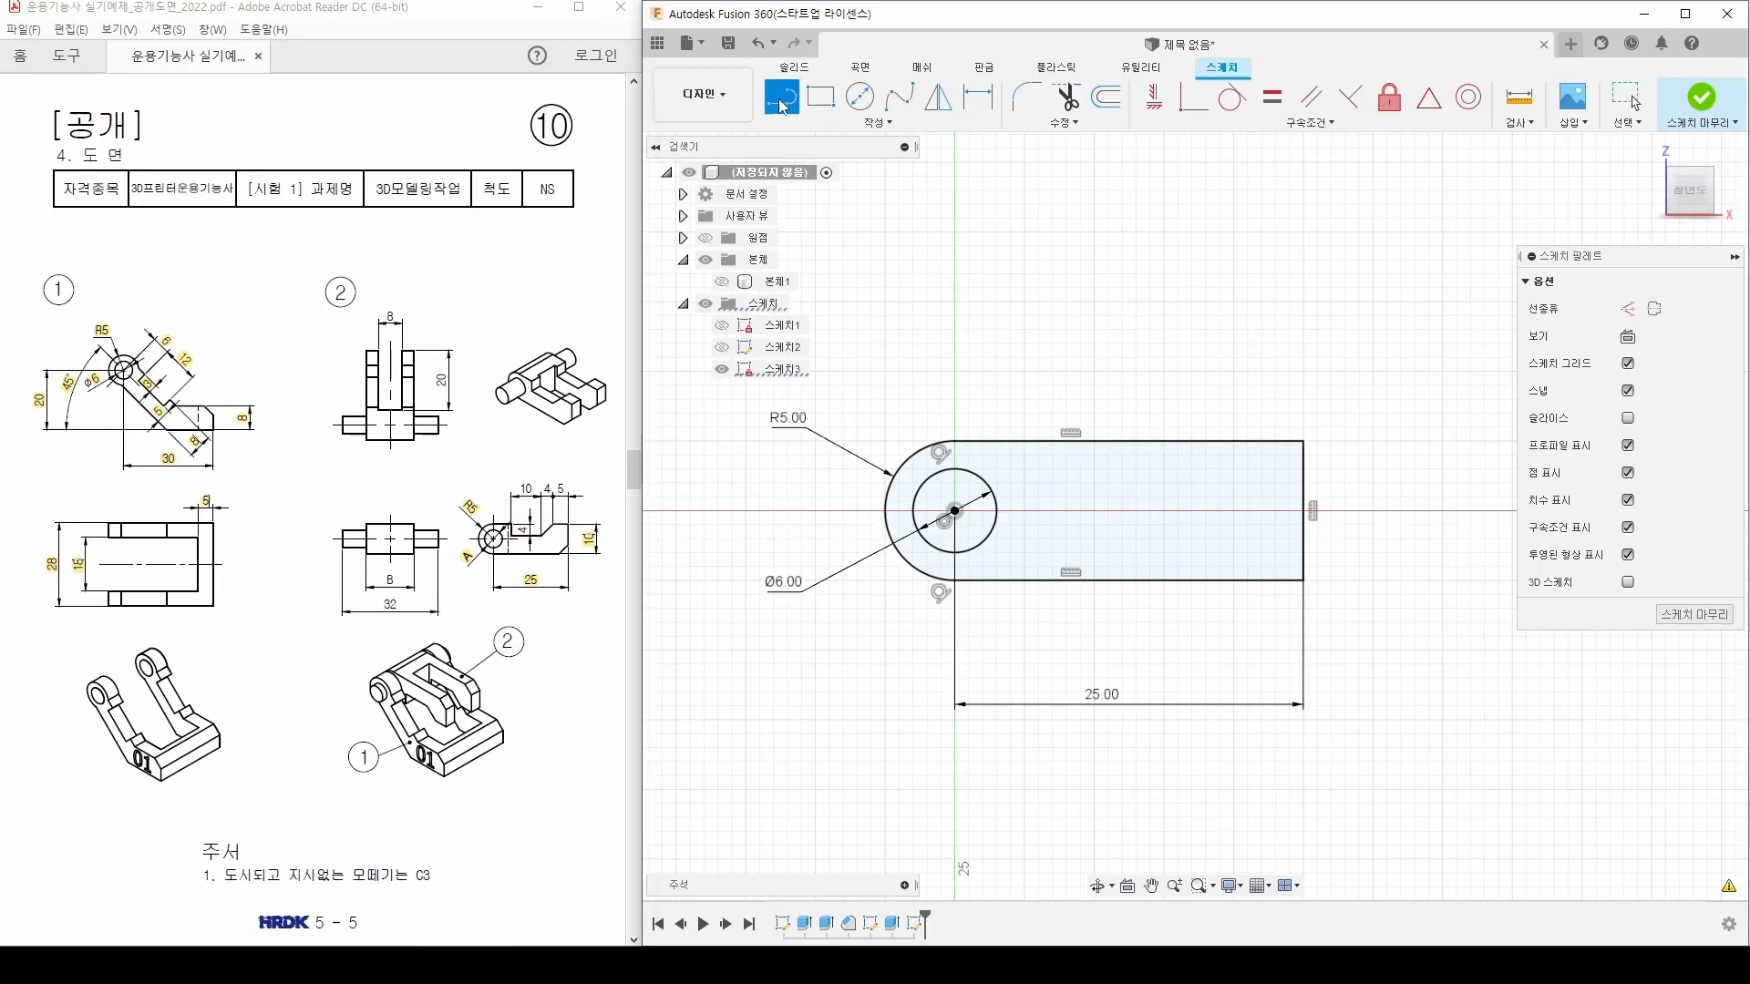
click(1040, 441)
click(1040, 497)
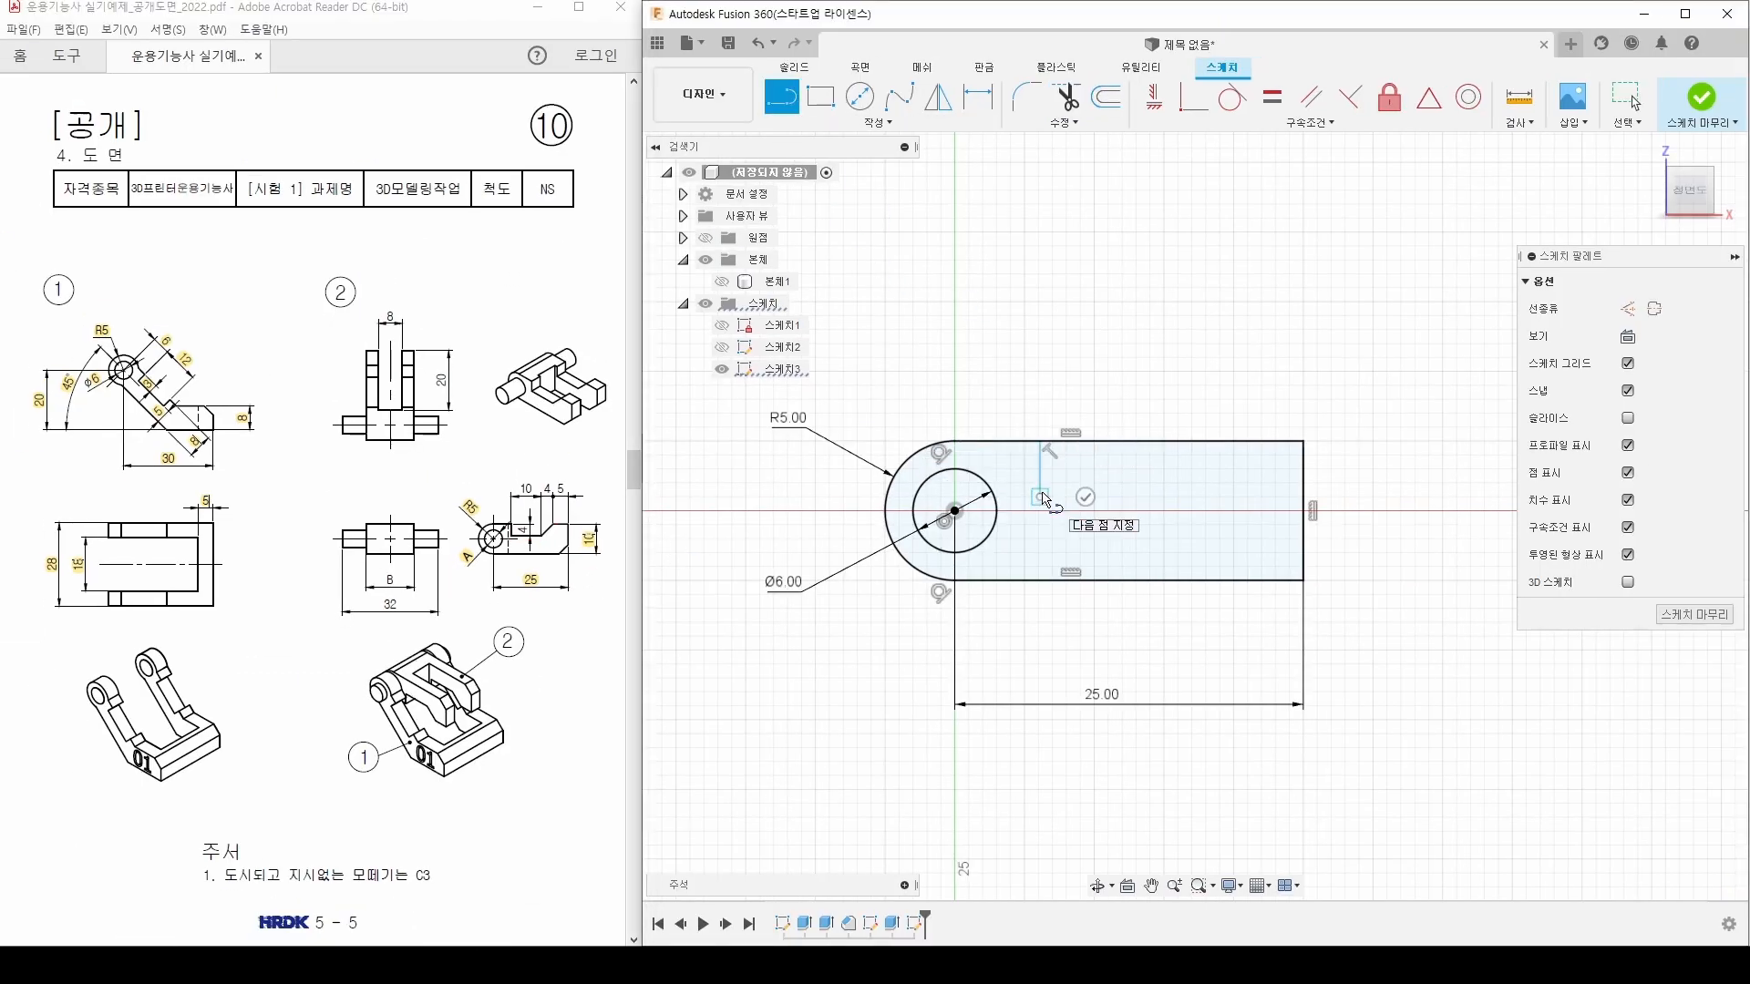
click(1165, 497)
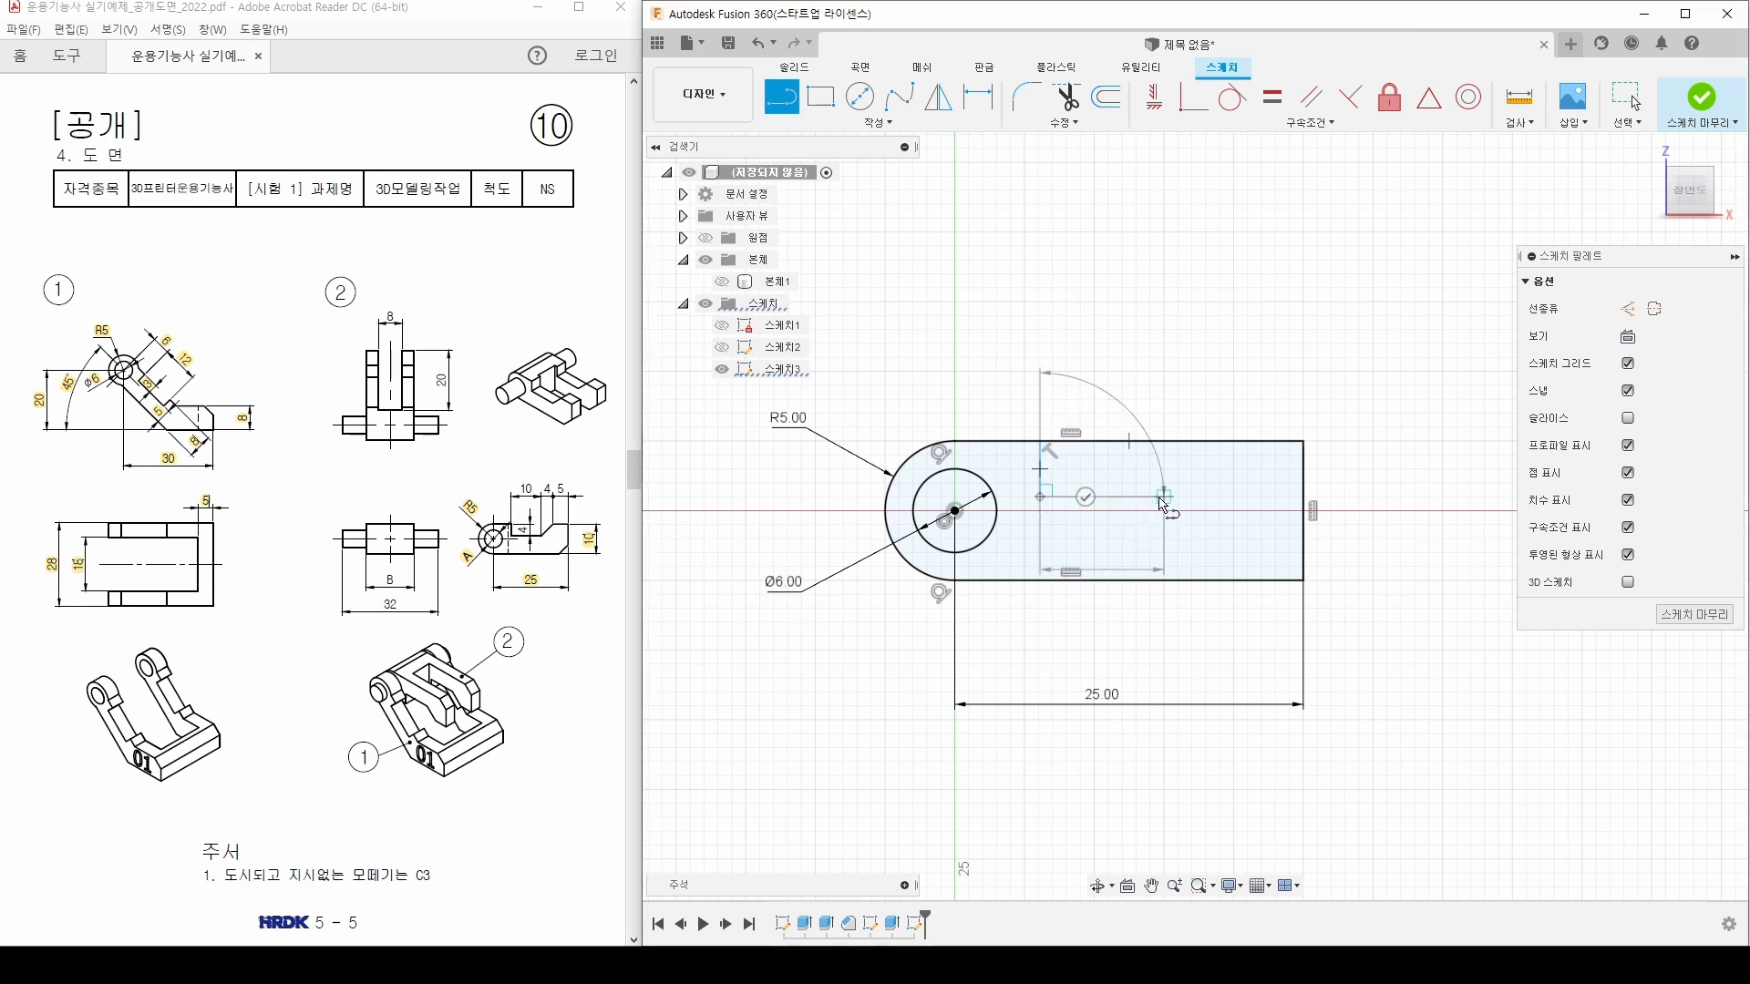
double_click(1220, 442)
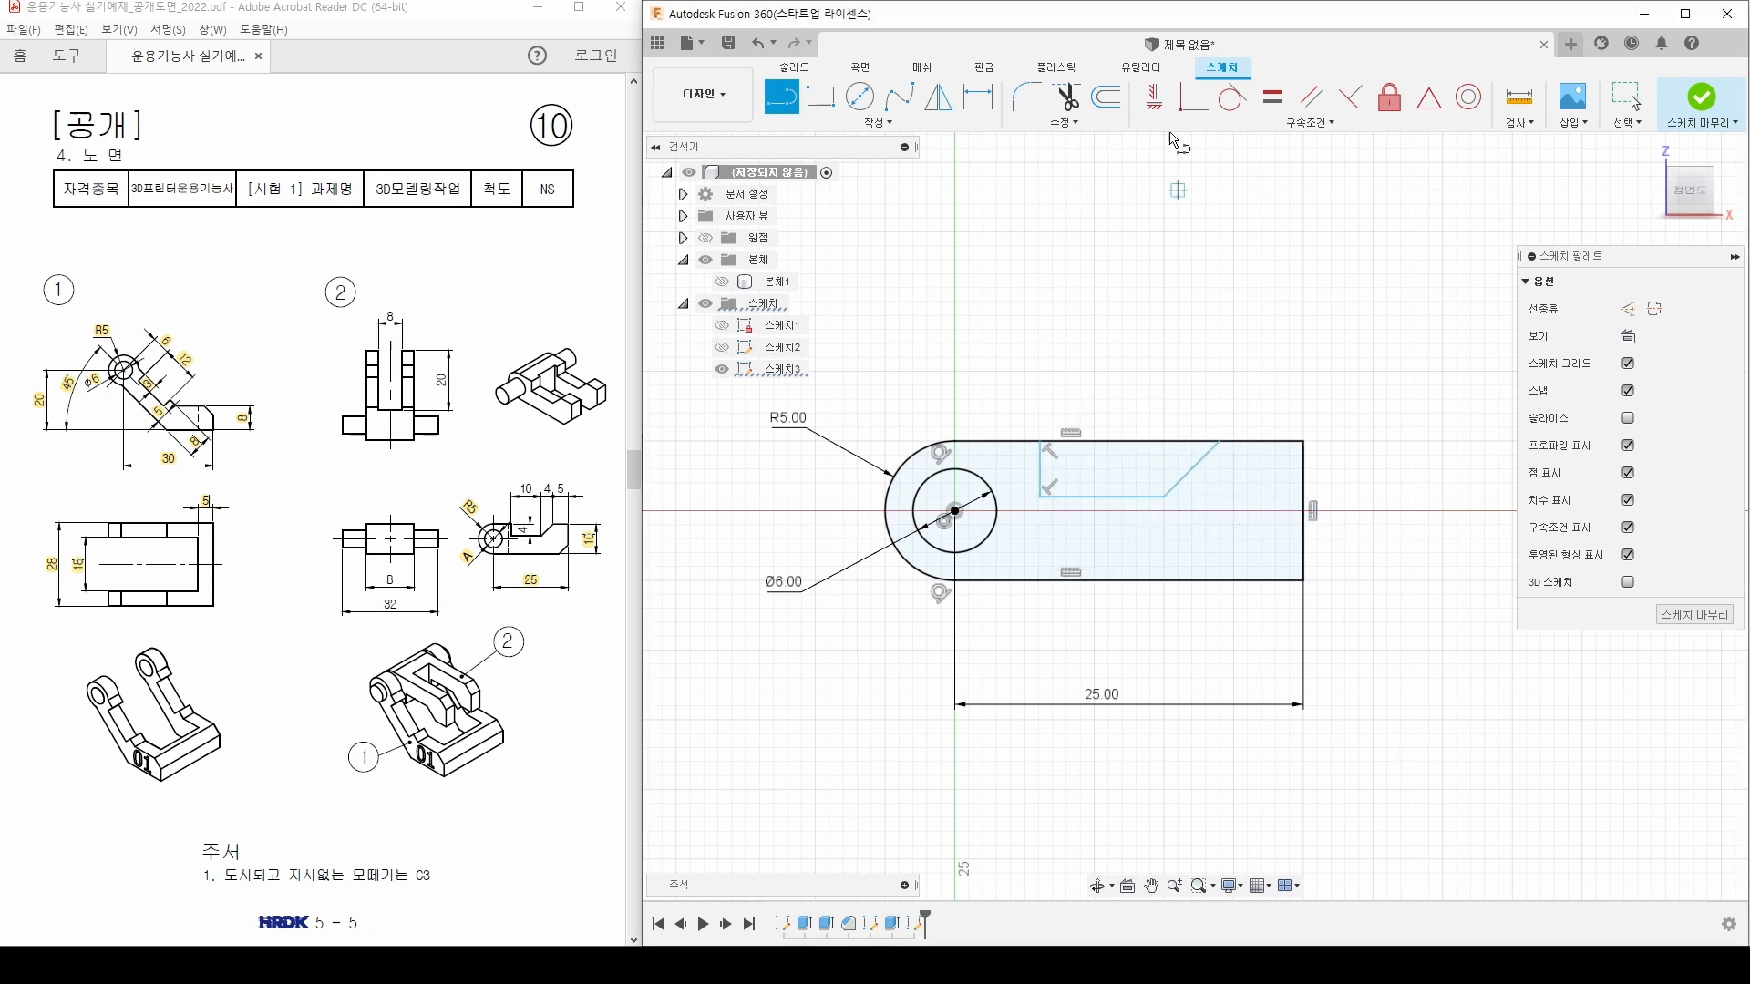
click(1155, 96)
click(1045, 469)
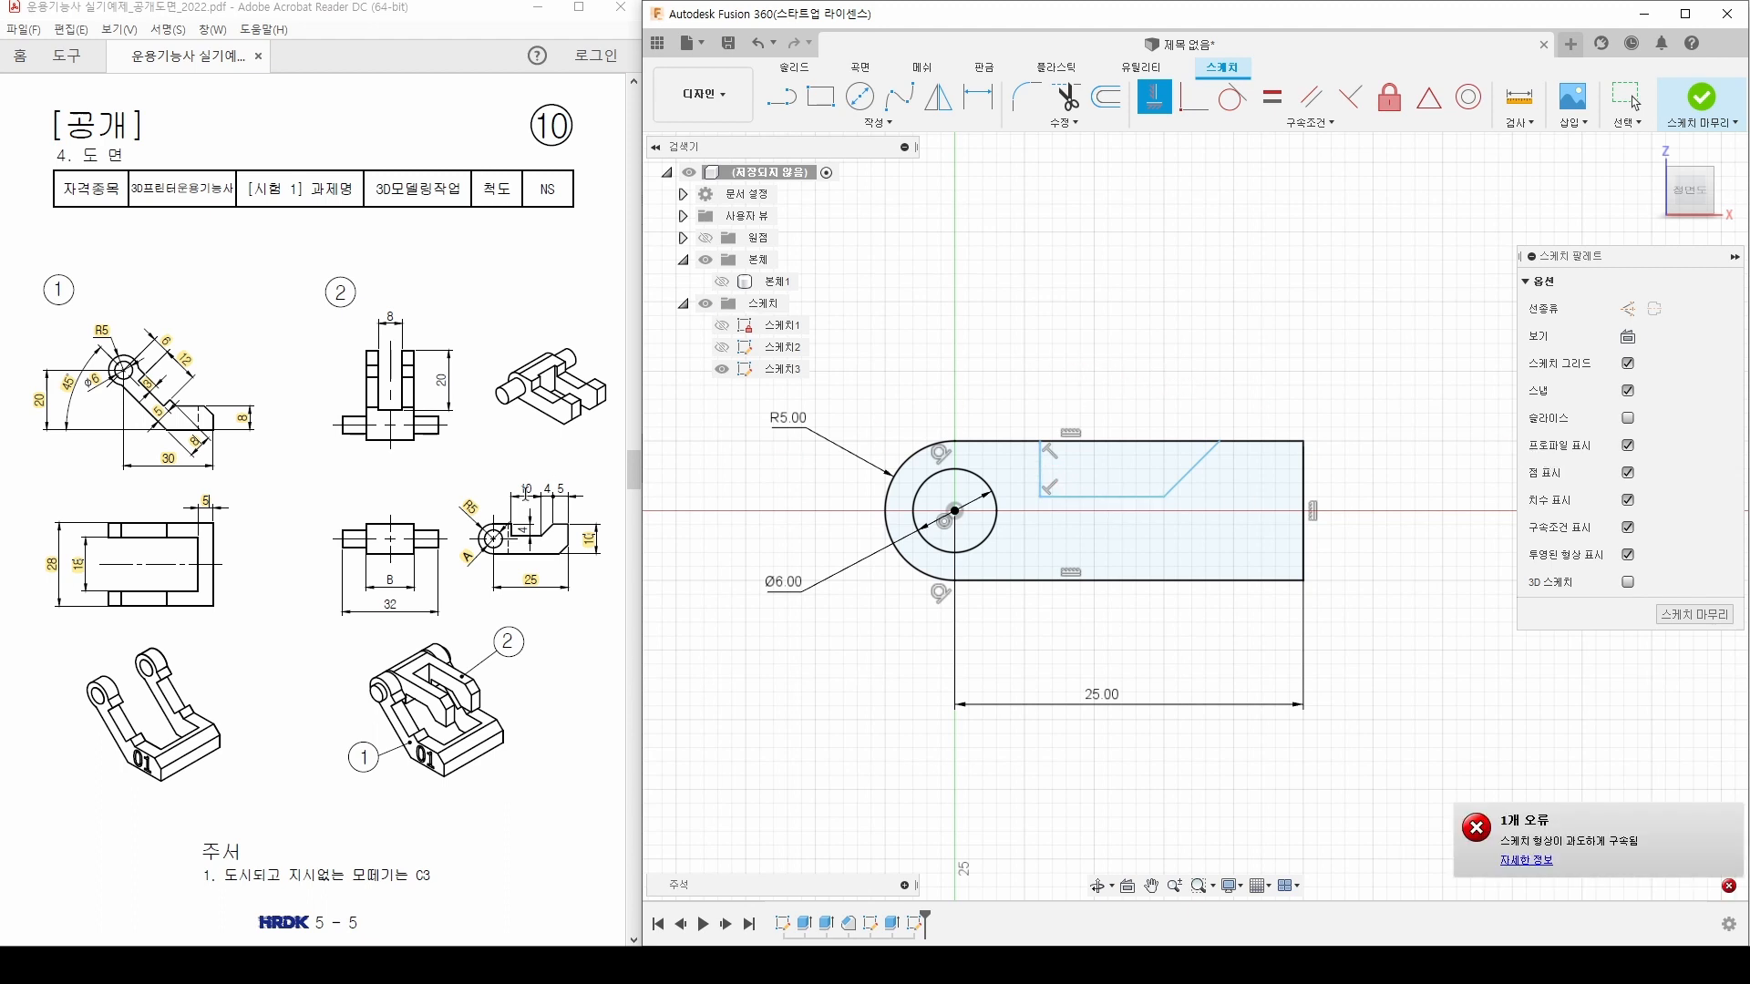
Step: Highlight the 10 notch length in the reference drawing and set the notch floor line's length to 10 mm
drag(520, 489, 535, 490)
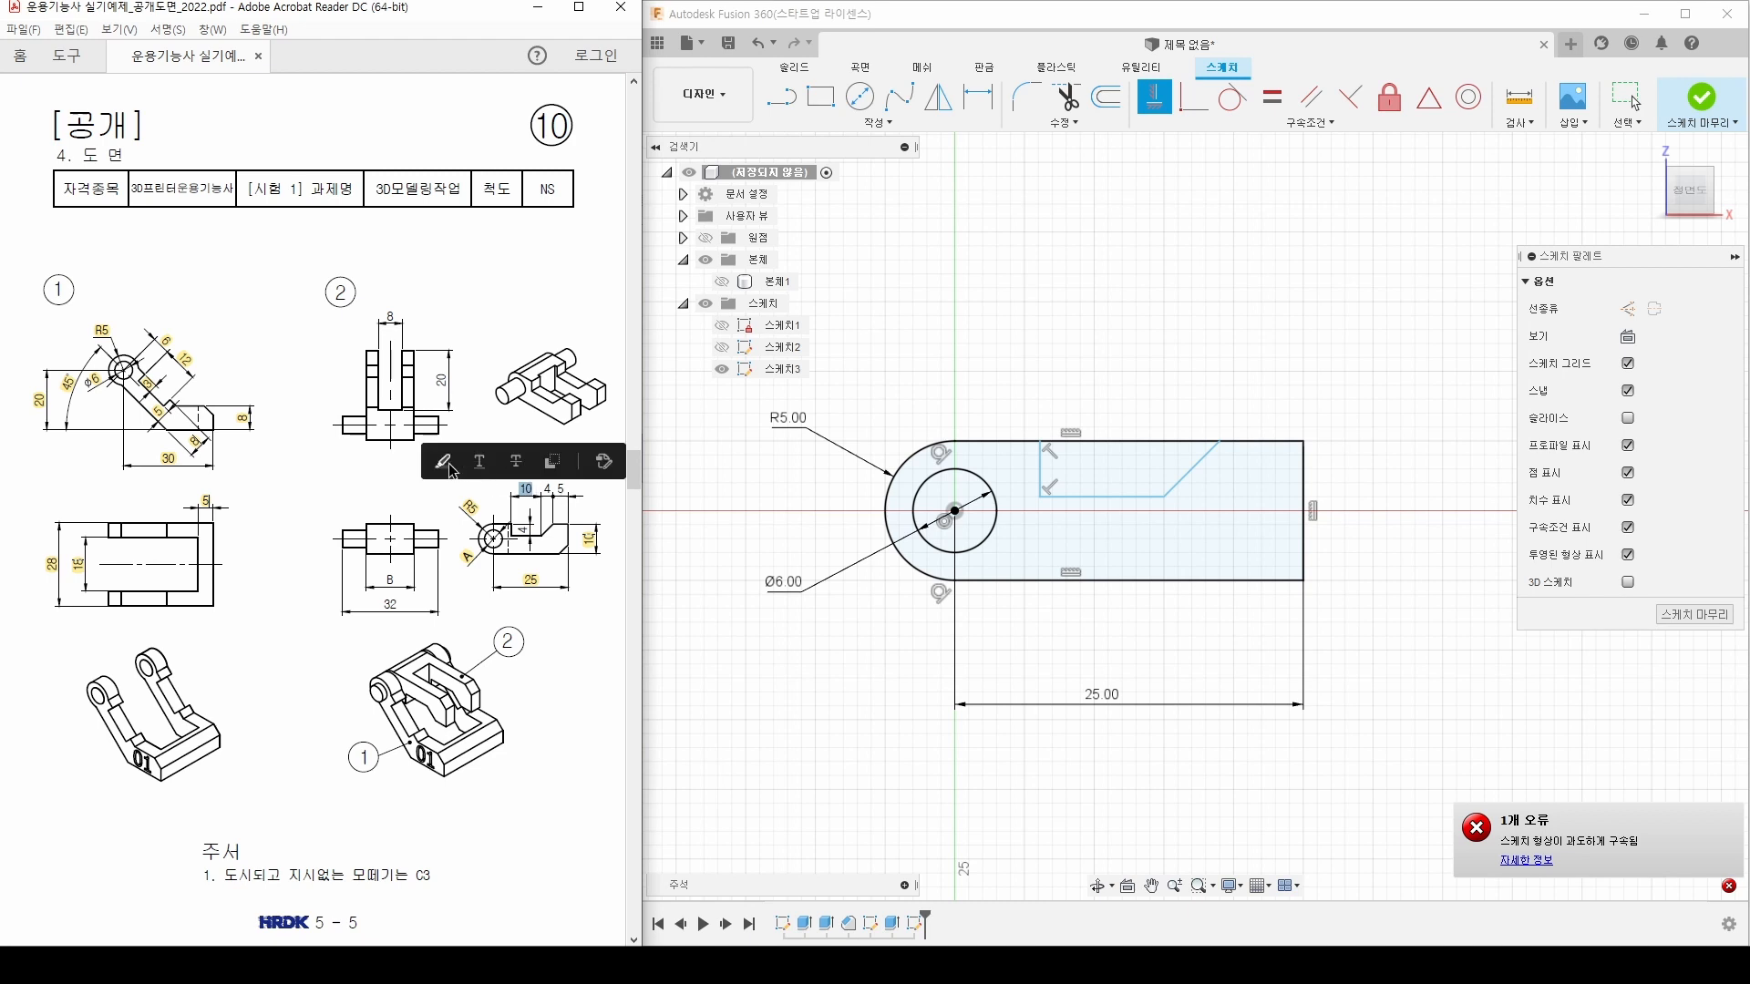
click(443, 462)
middle_drag(1089, 406, 1063, 406)
key(Escape)
key(d)
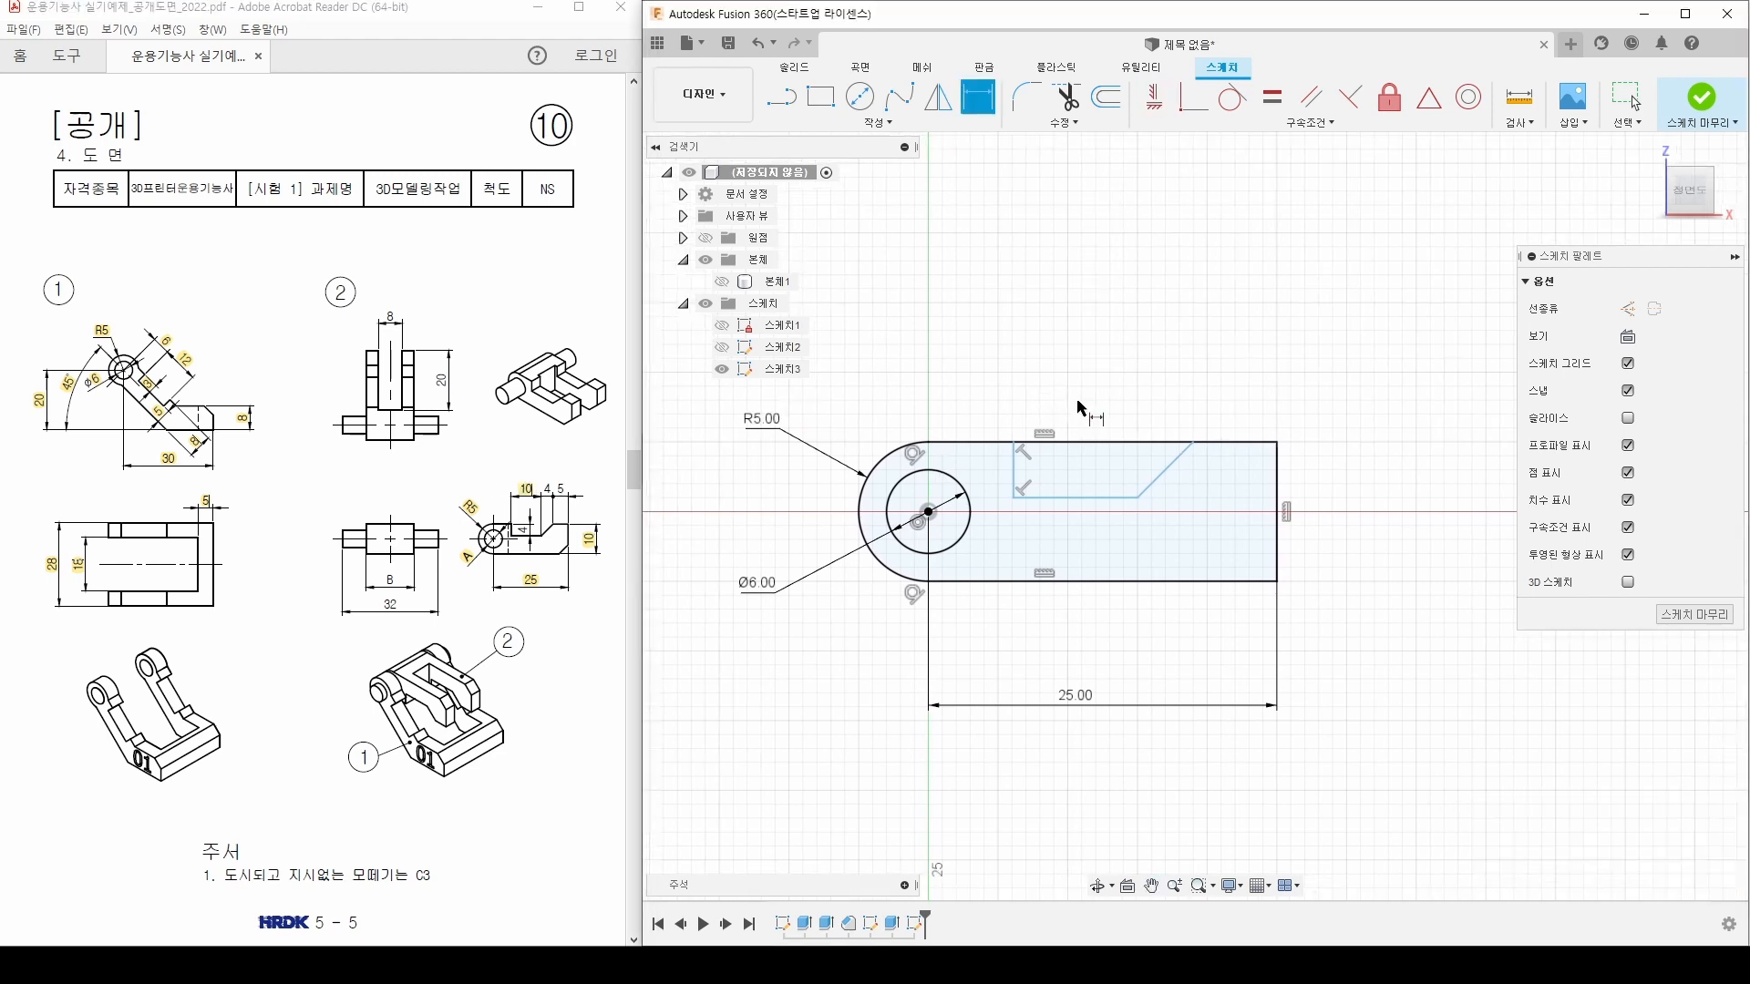
click(1072, 500)
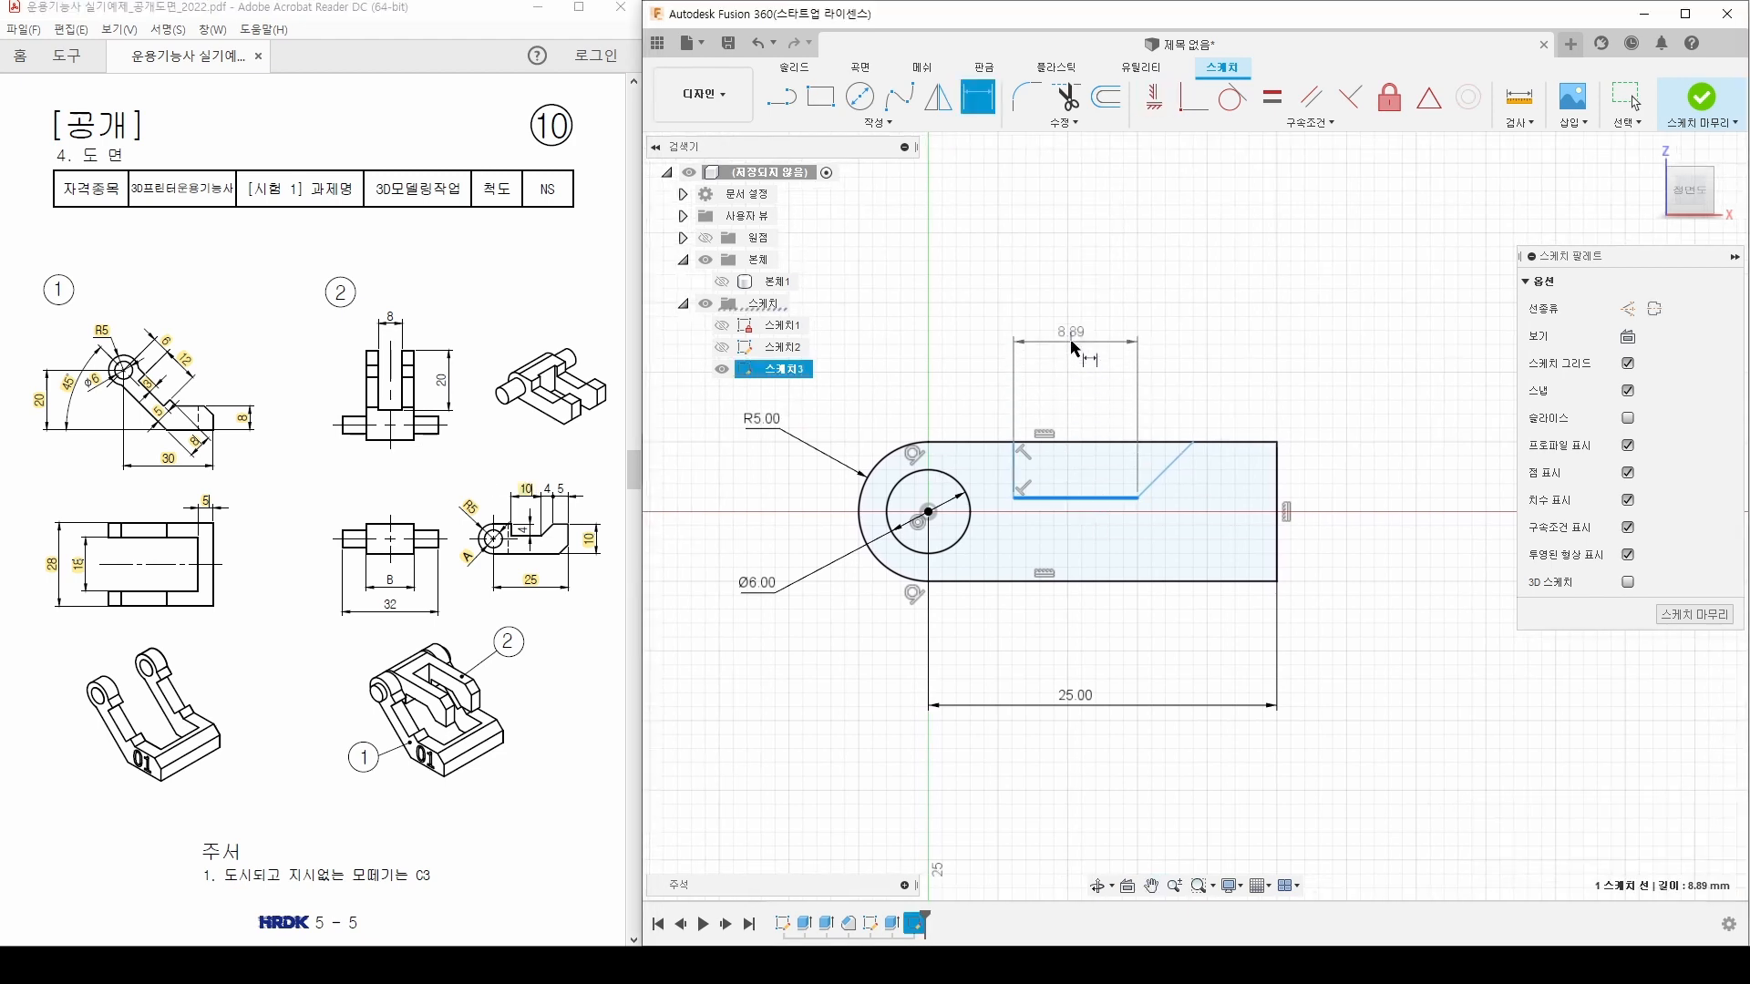
click(1076, 347)
text(10)
key(Return)
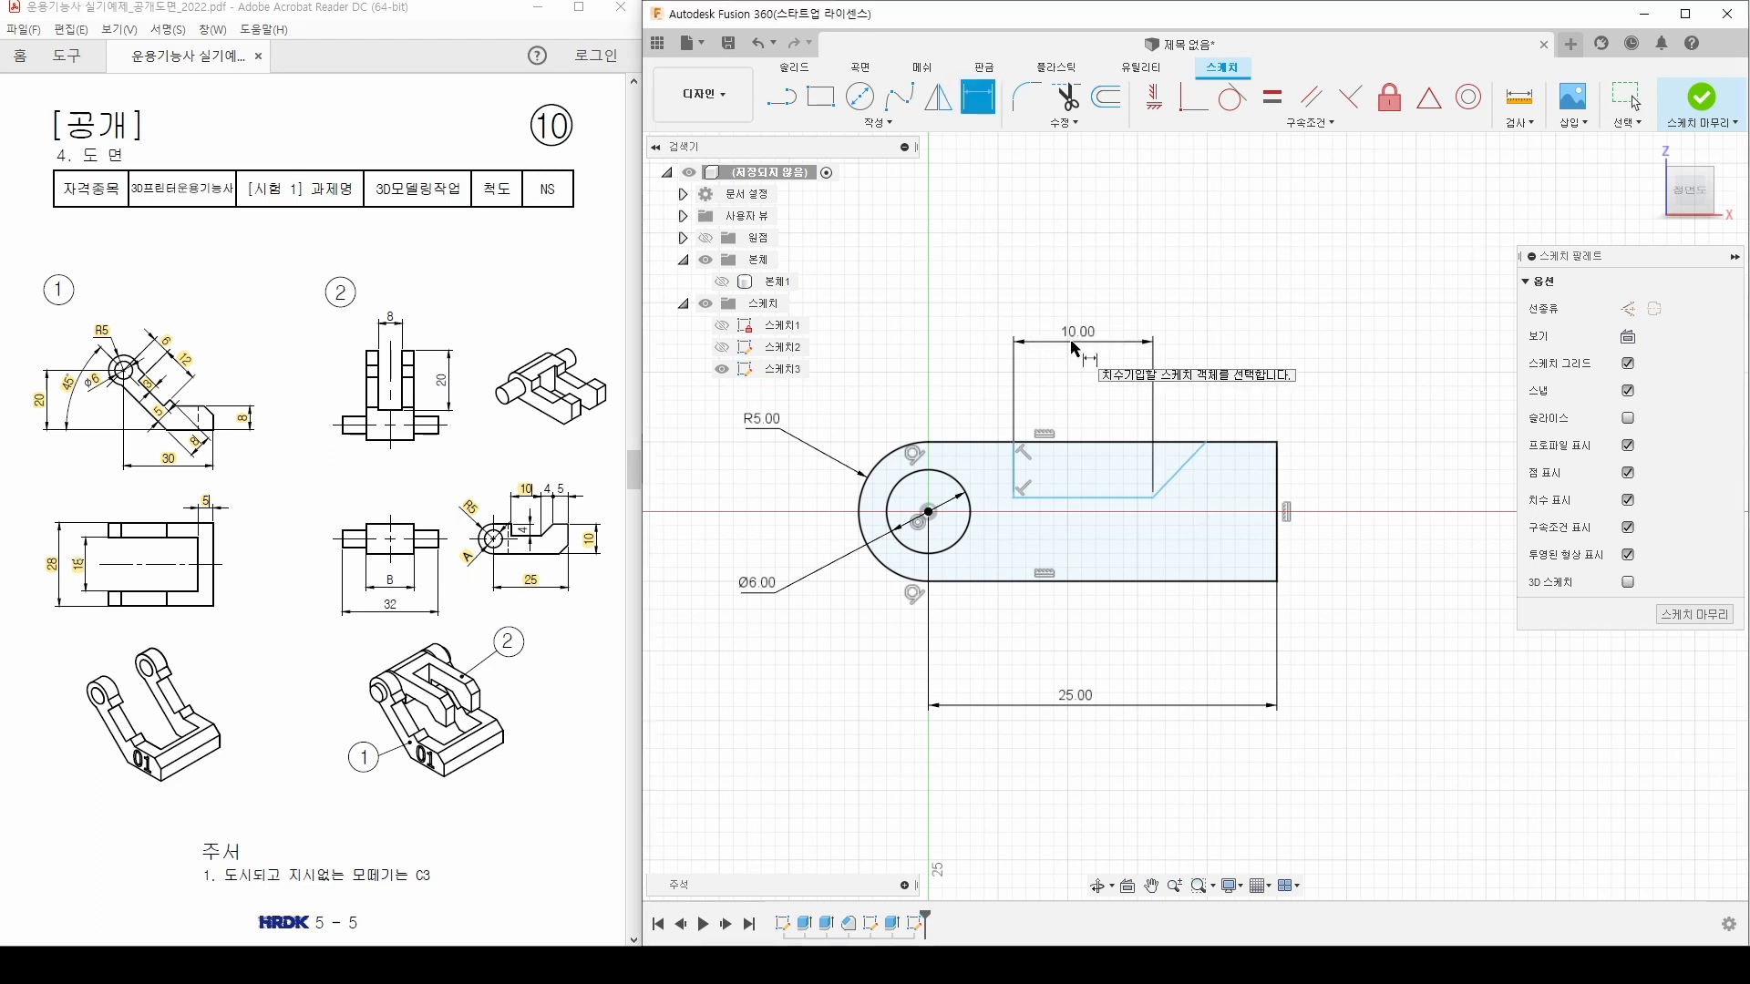
Step: Highlight the 4 width in the reference drawing and set the notch's slanted line to a horizontal width of 4 mm
click(543, 489)
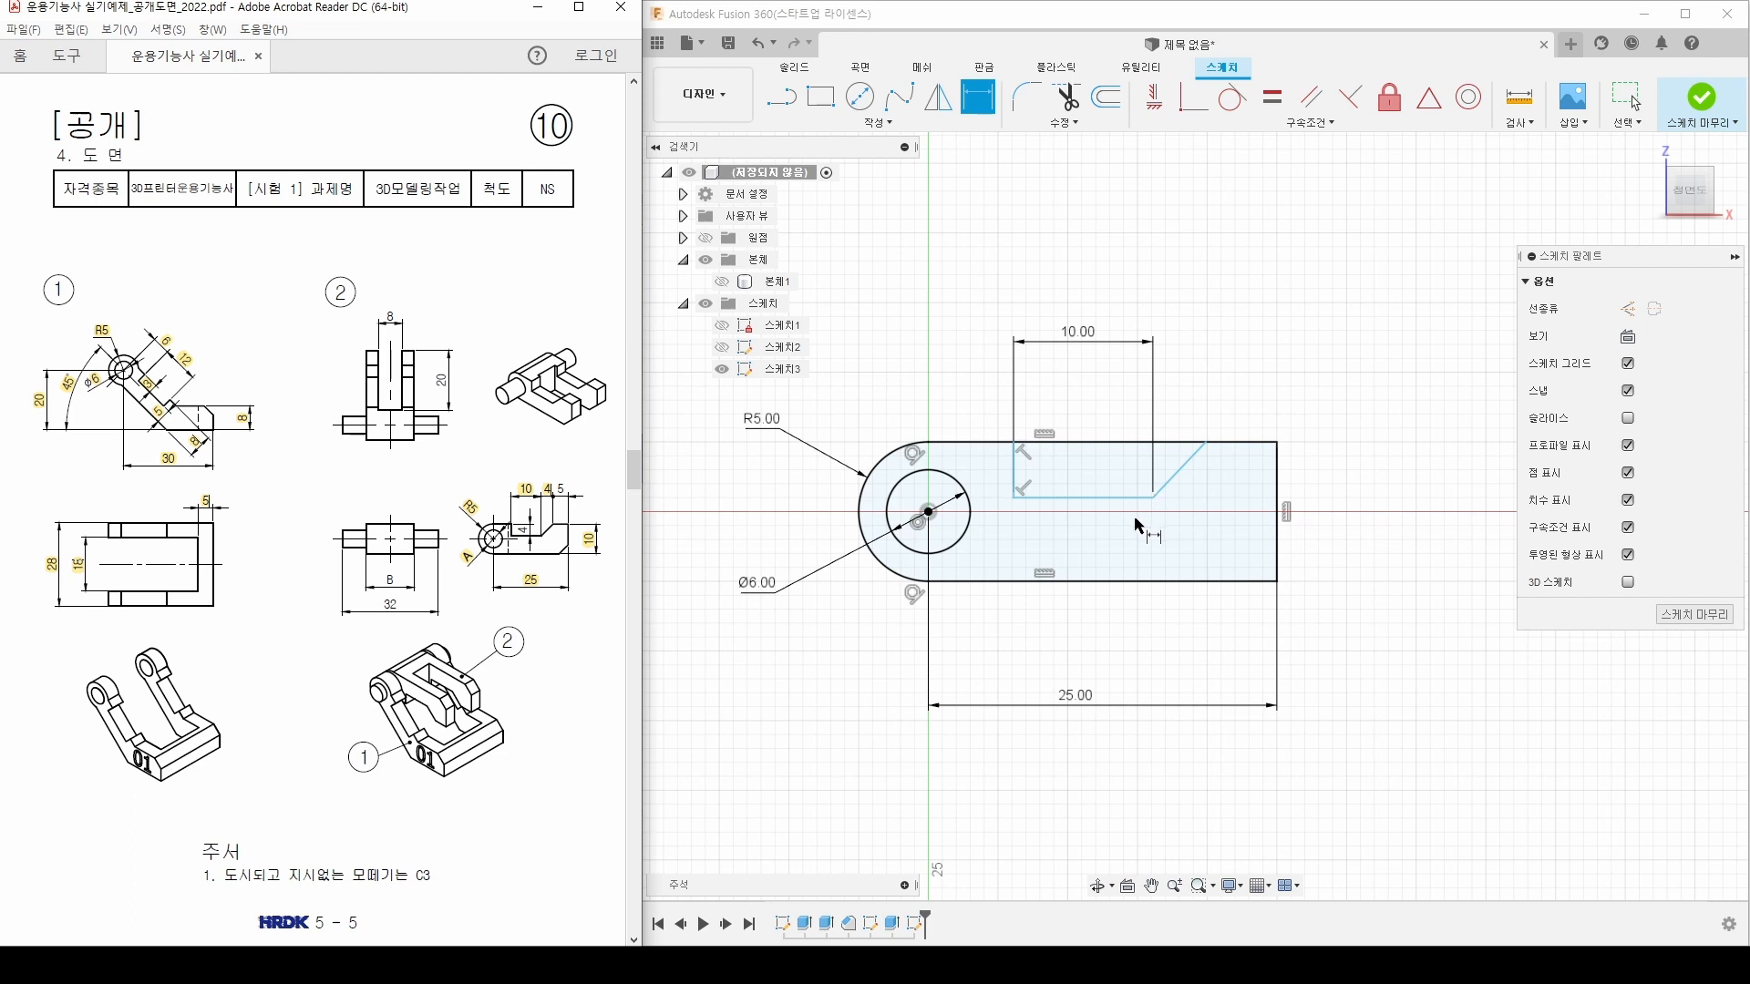
click(1174, 476)
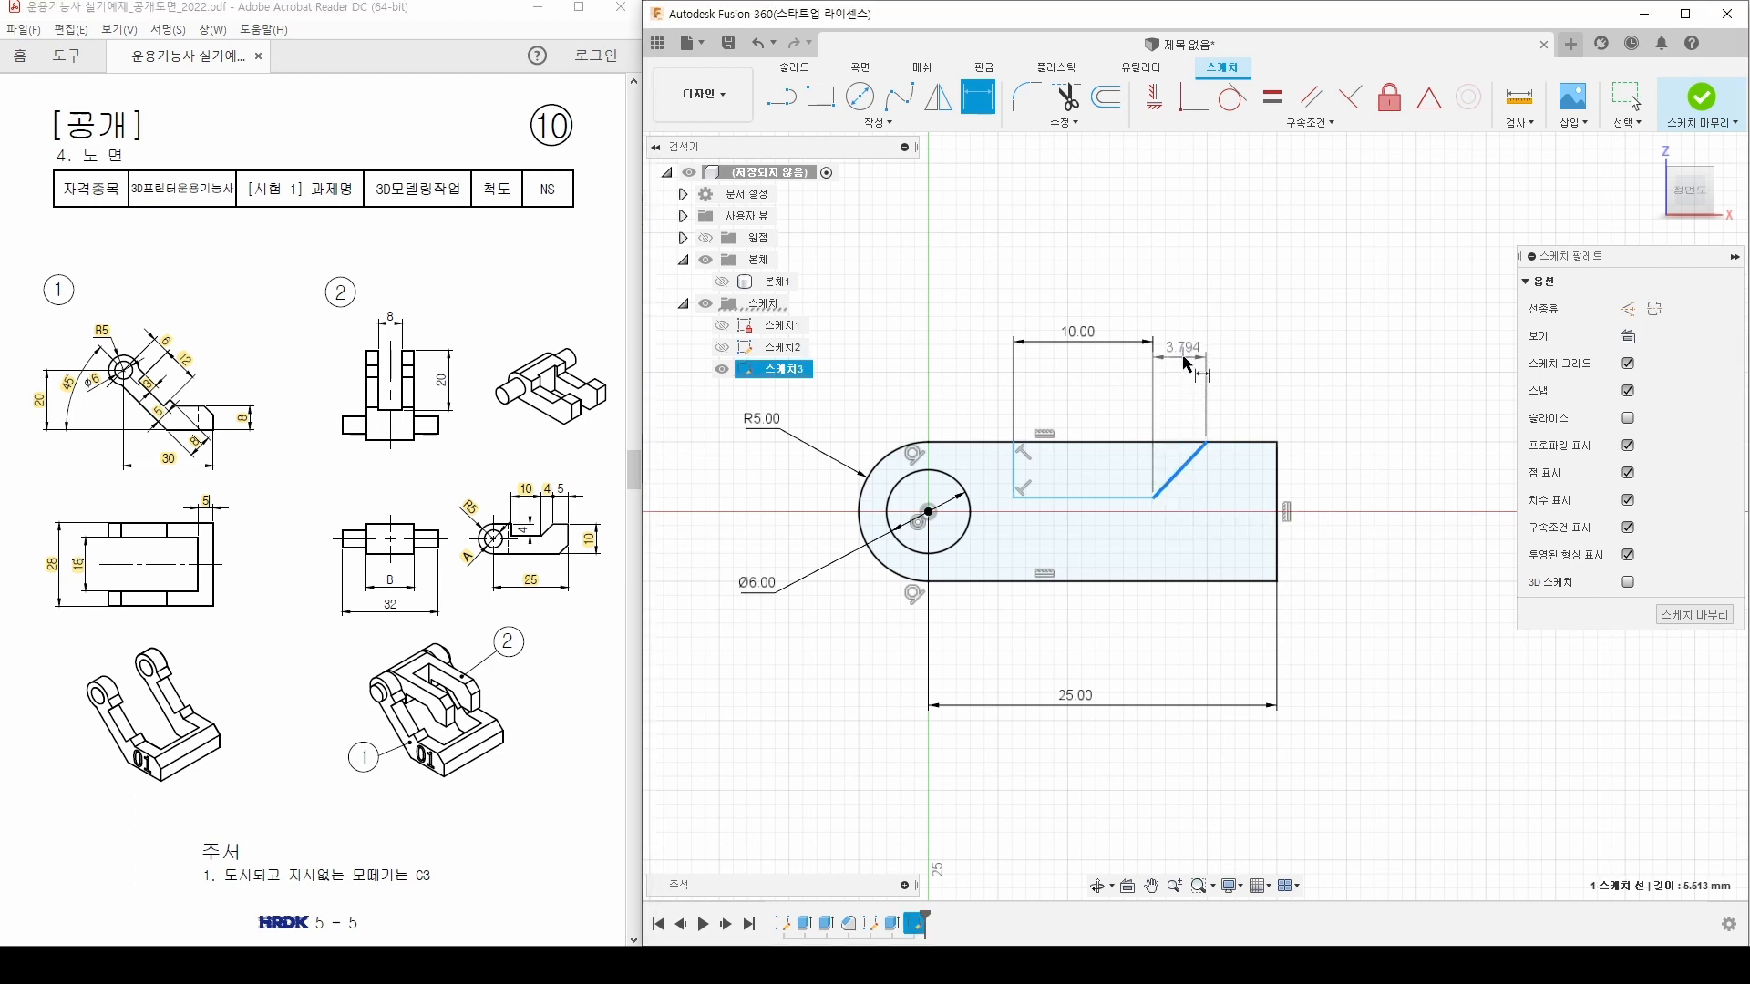
click(1190, 353)
text(4)
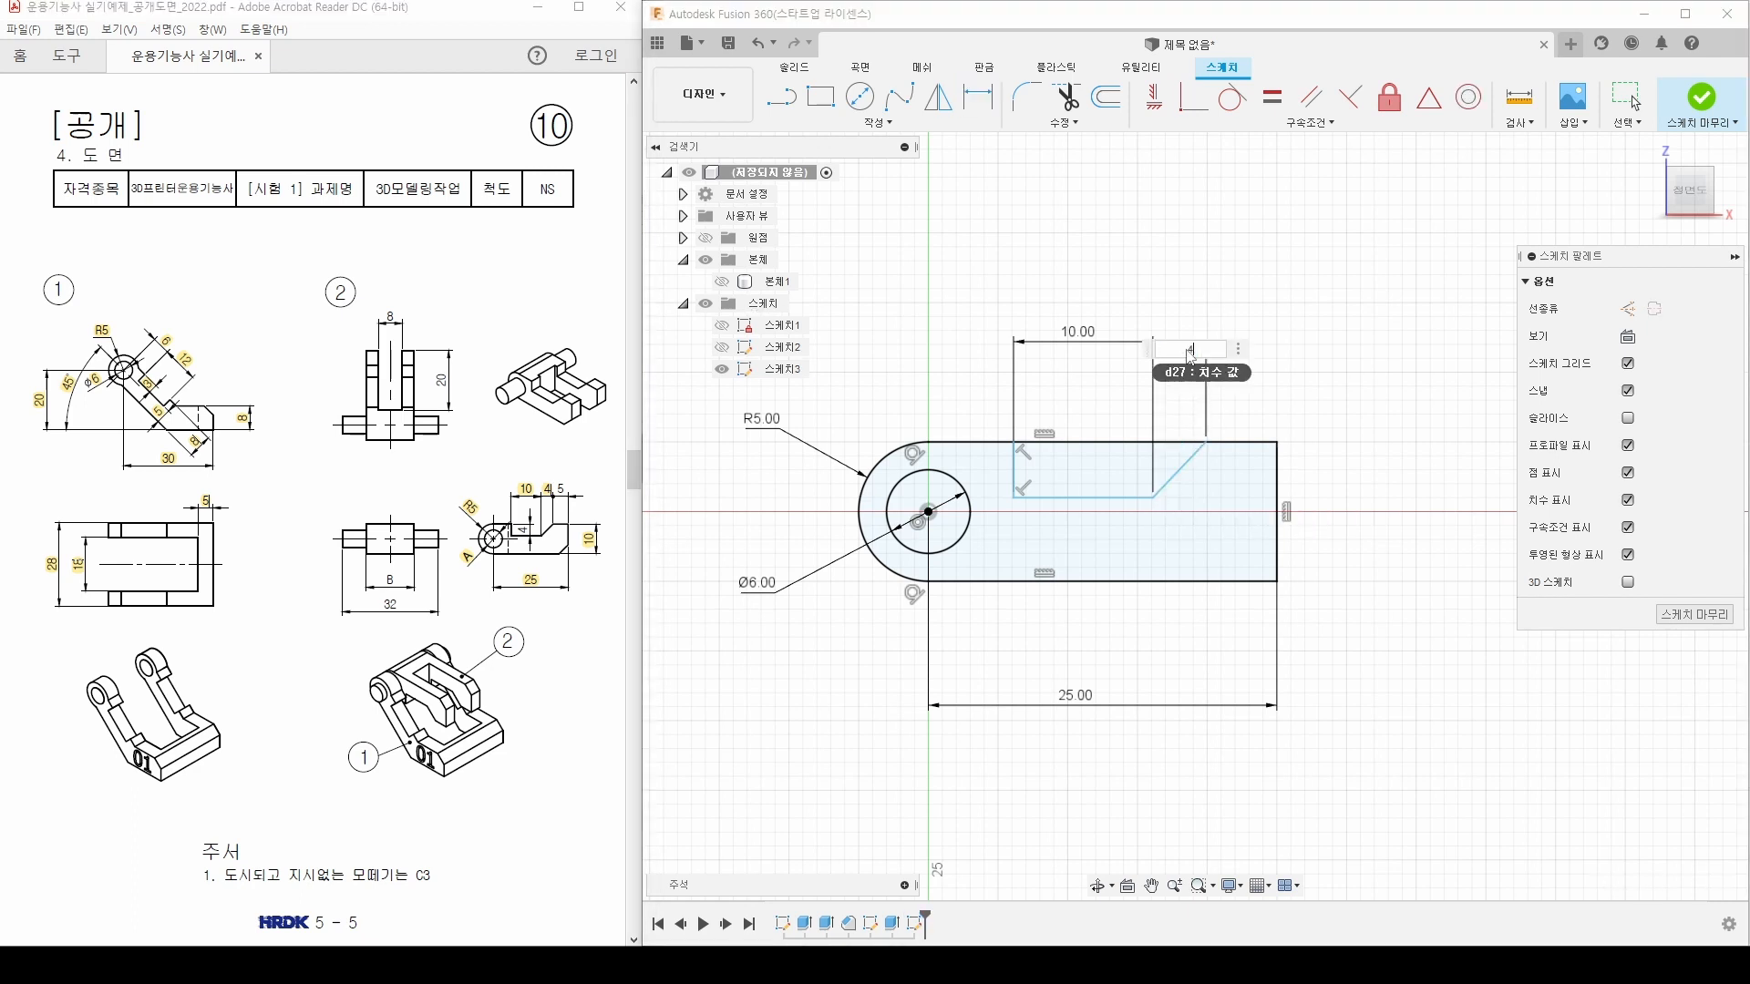
key(Return)
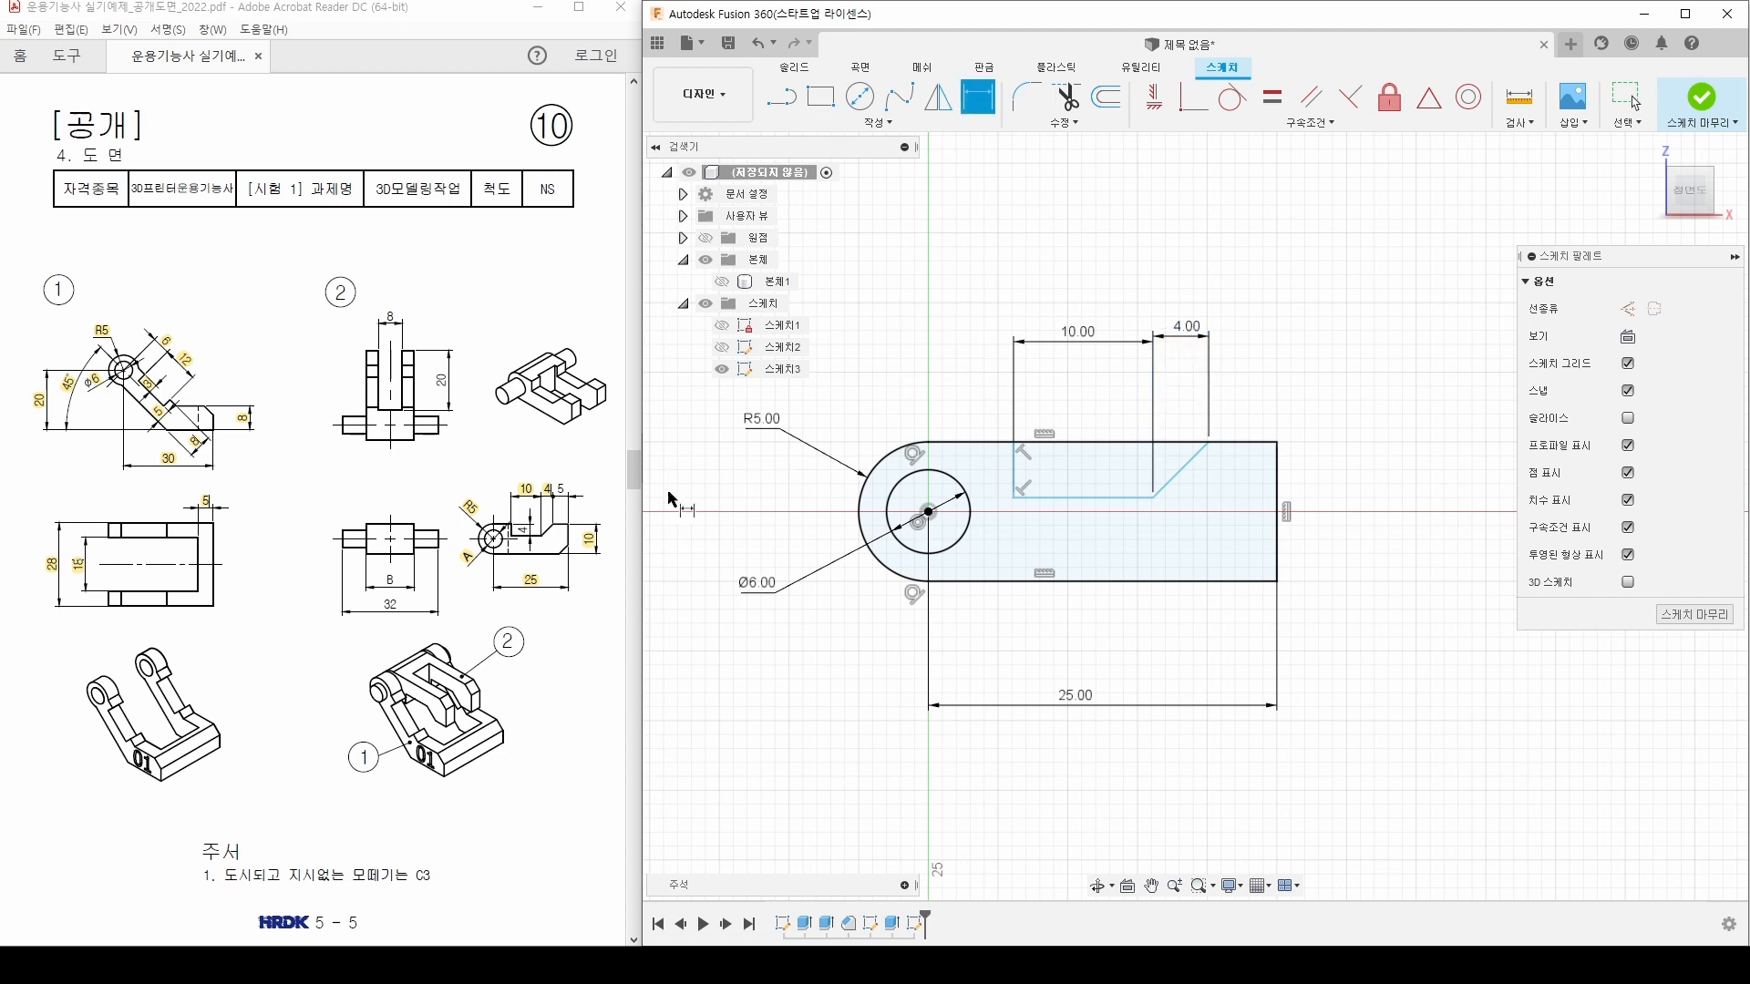
Step: Highlight the 5 dimension in the reference drawing and set the distance from the slanted line's upper end to the arm's end line to 5 mm
click(558, 487)
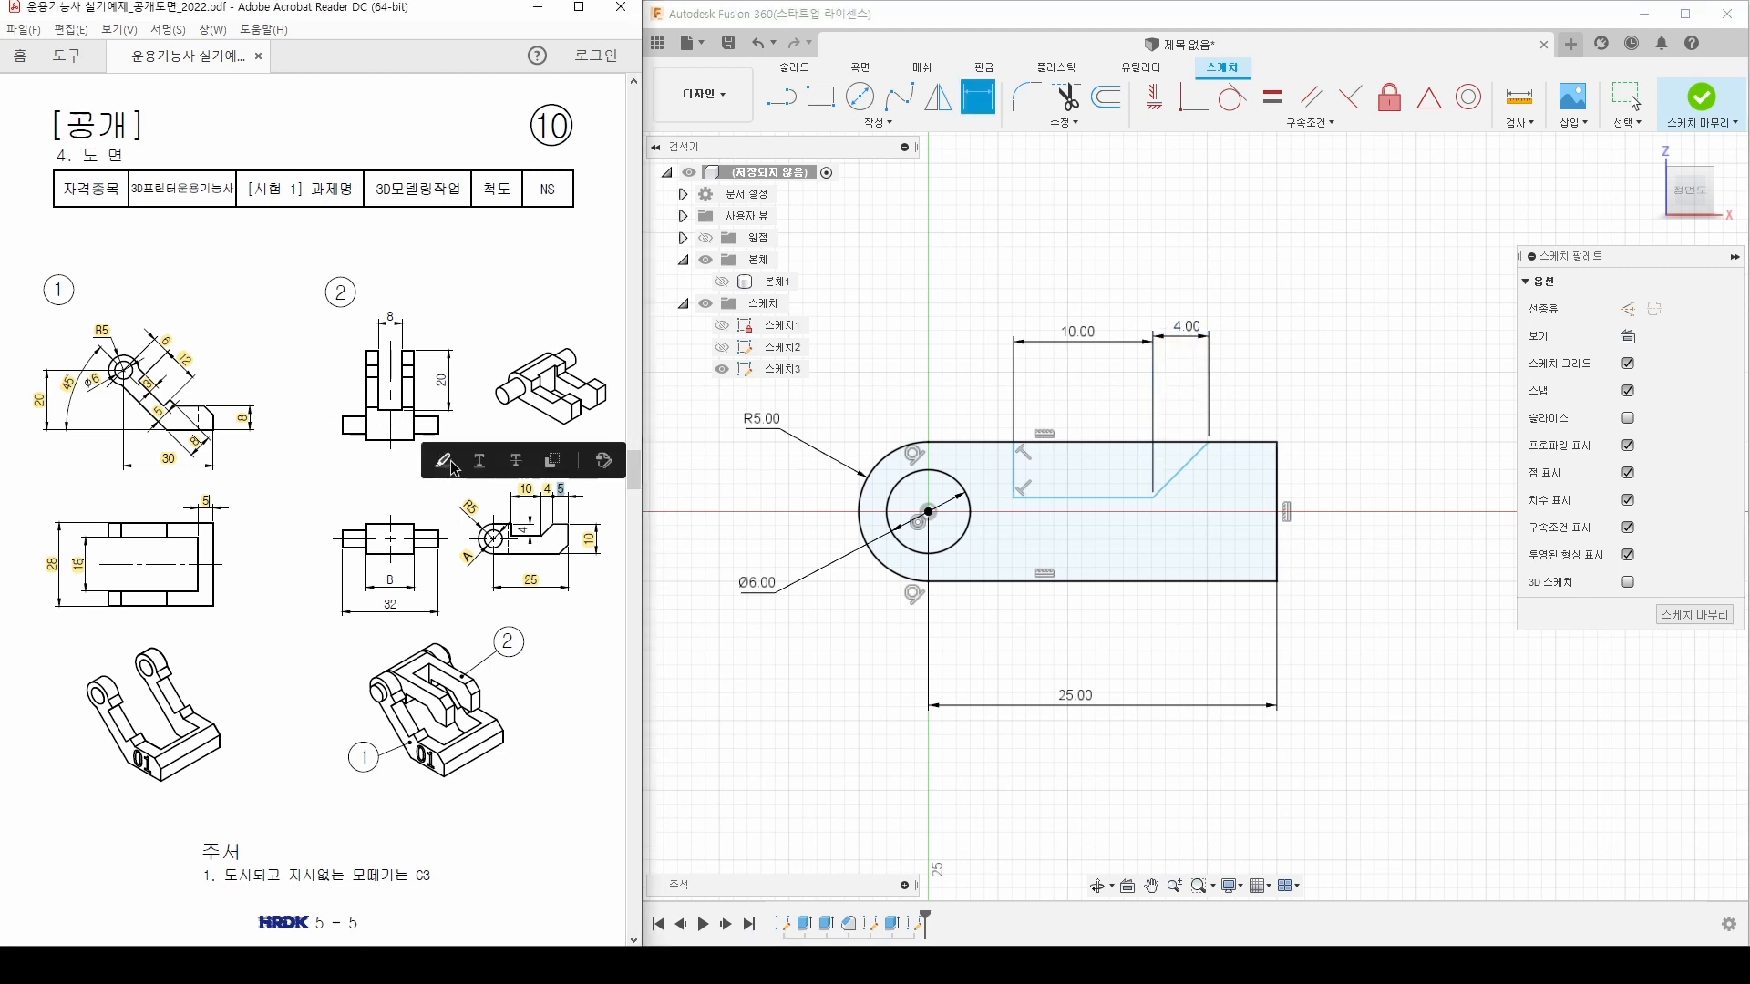
click(1208, 443)
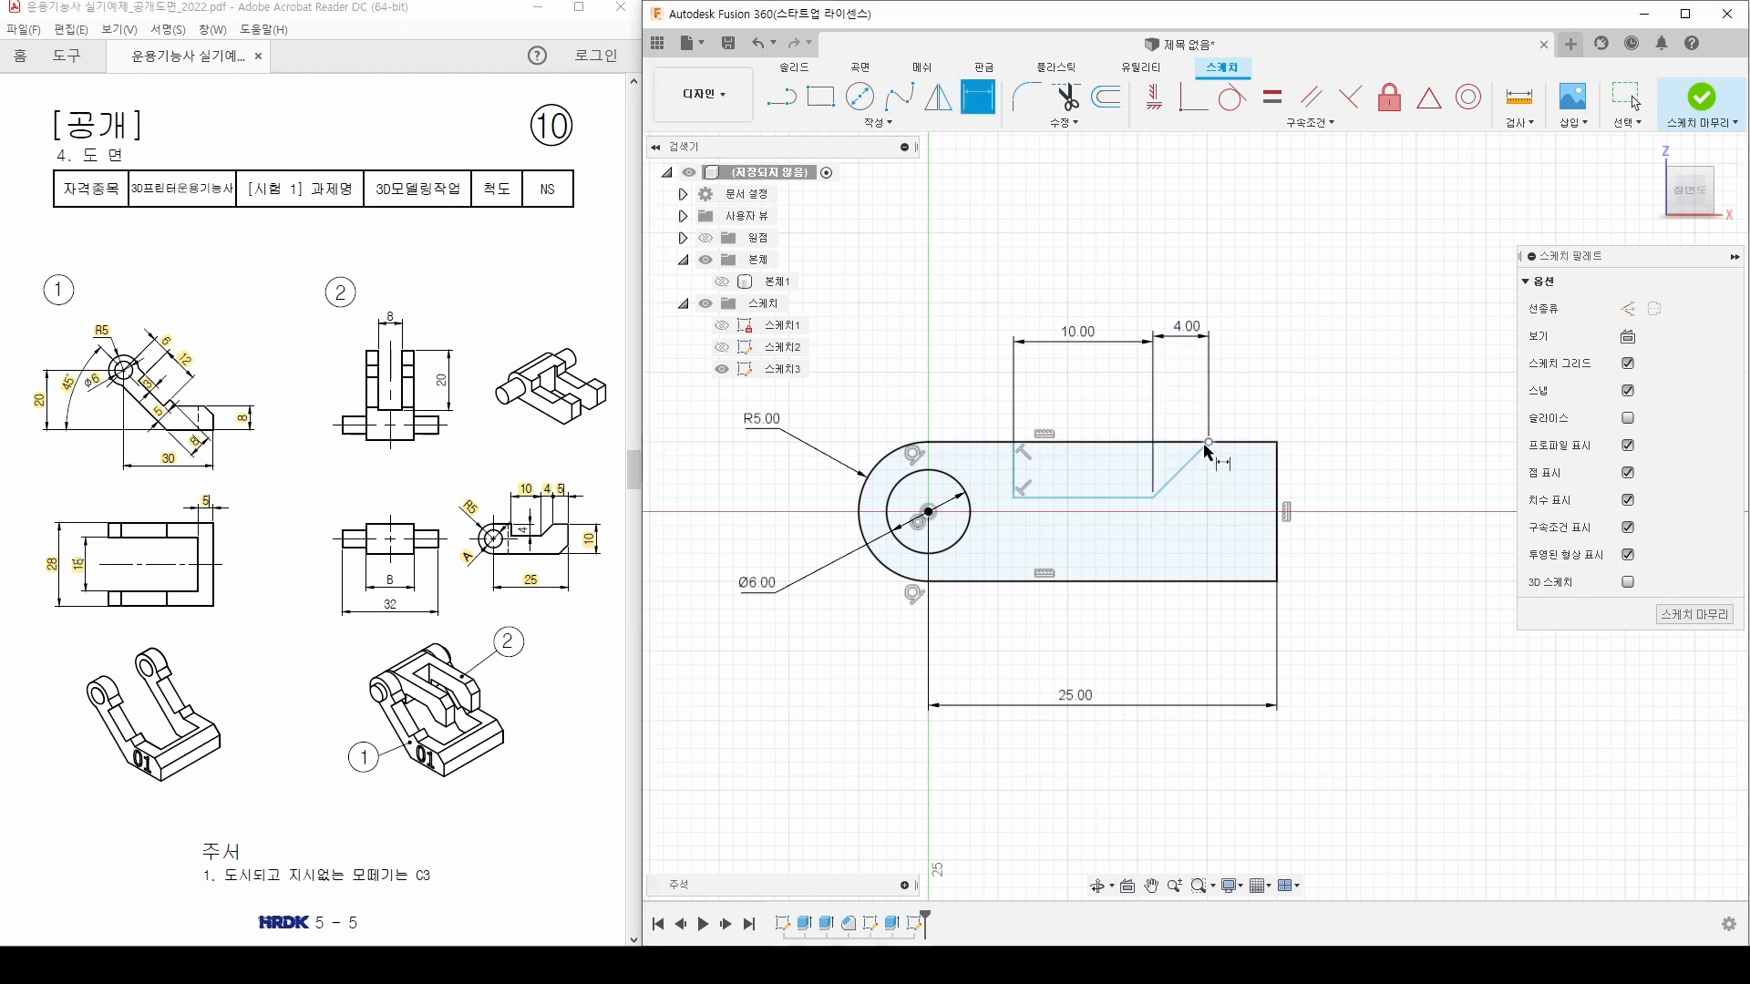
click(1277, 496)
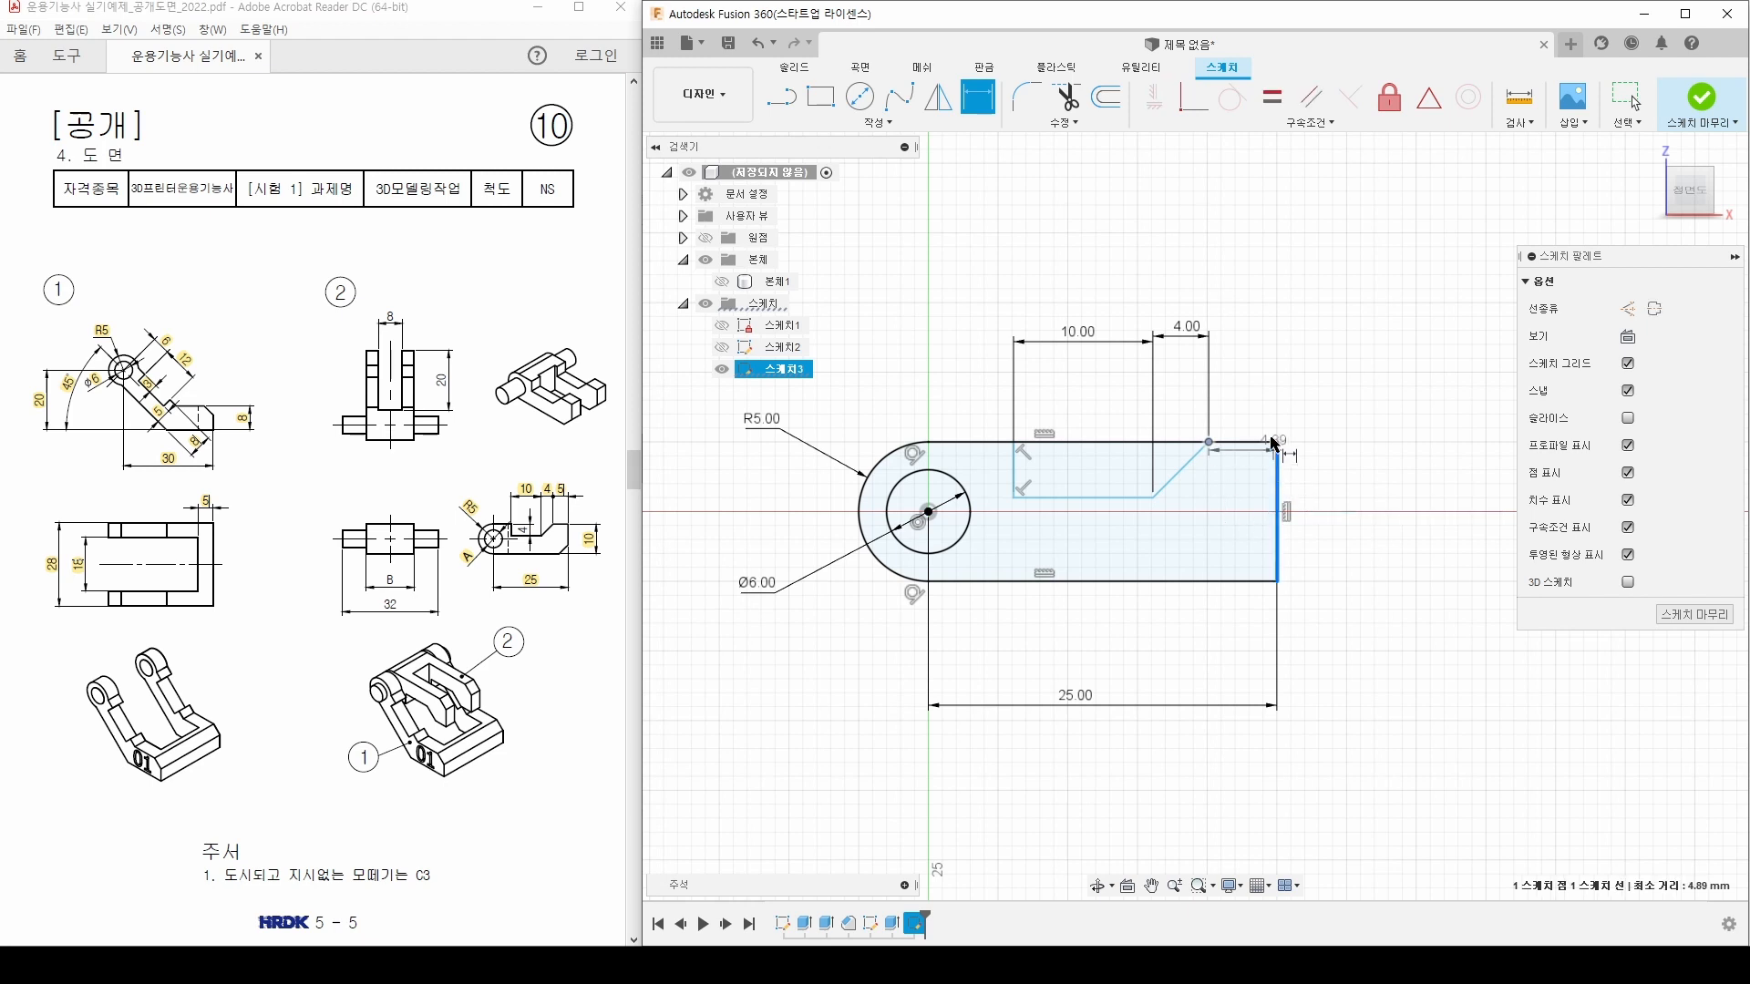
click(1256, 347)
text(5)
key(Return)
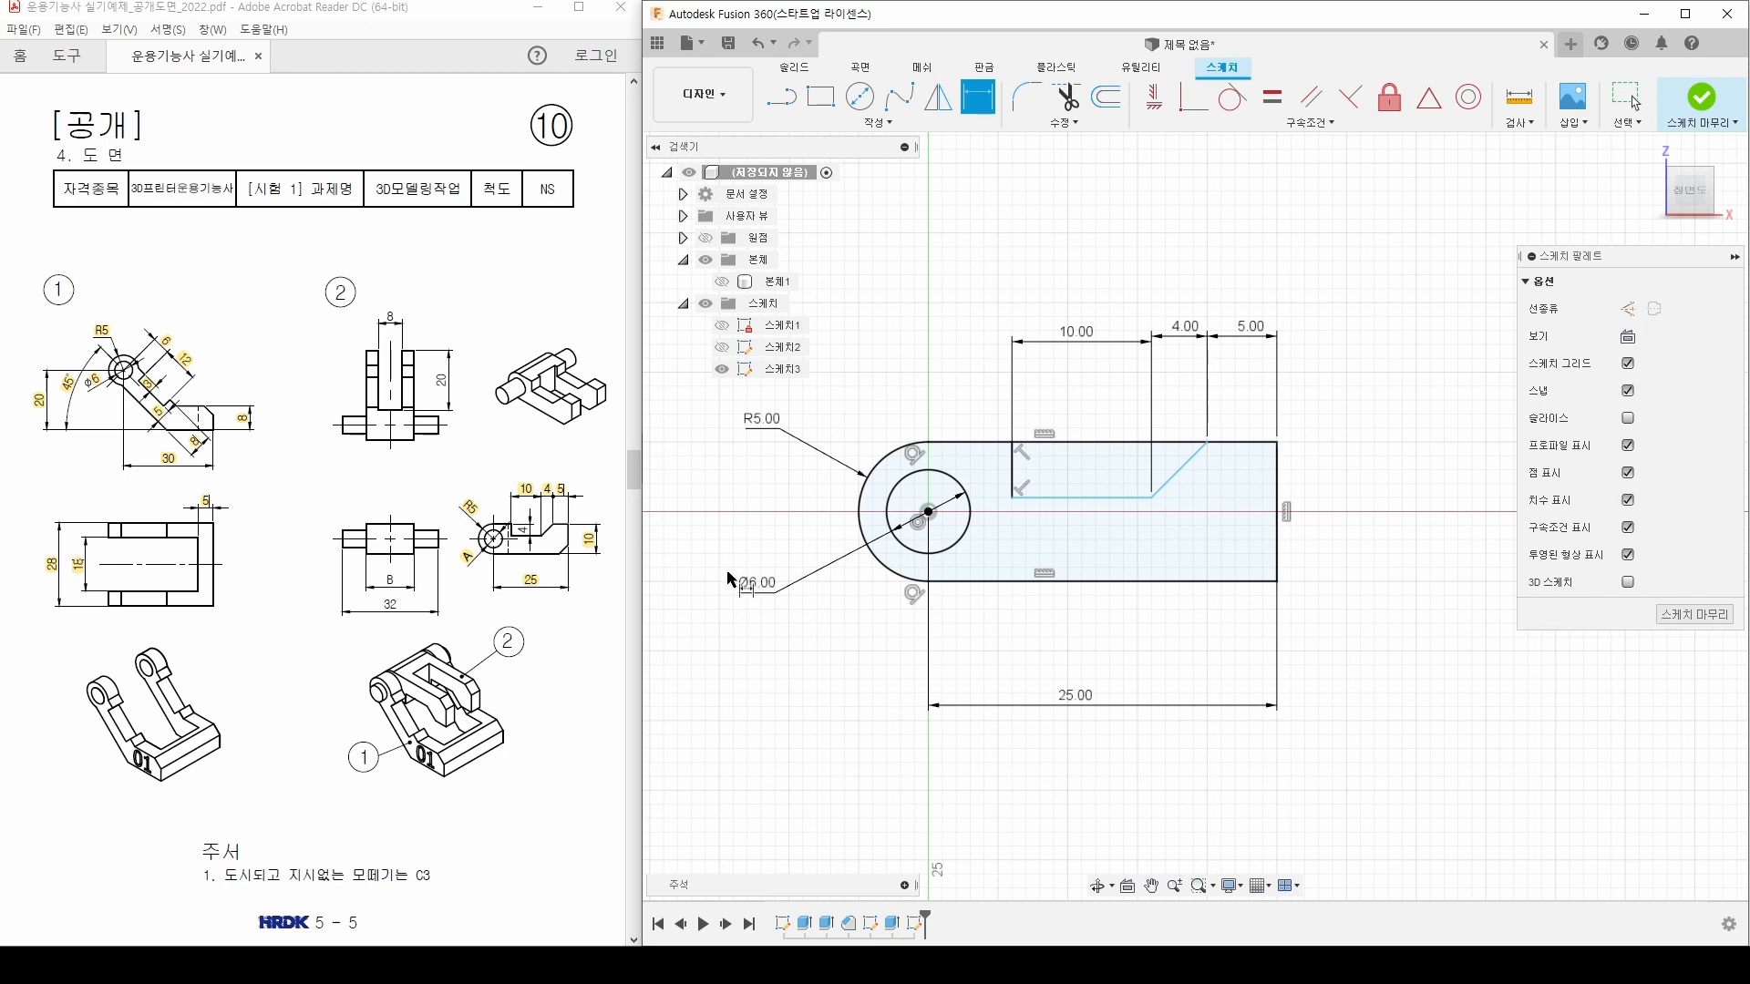
Step: Highlight the 4 depth in the reference drawing and dimension the notch's short vertical side at 4 mm
double_click(522, 529)
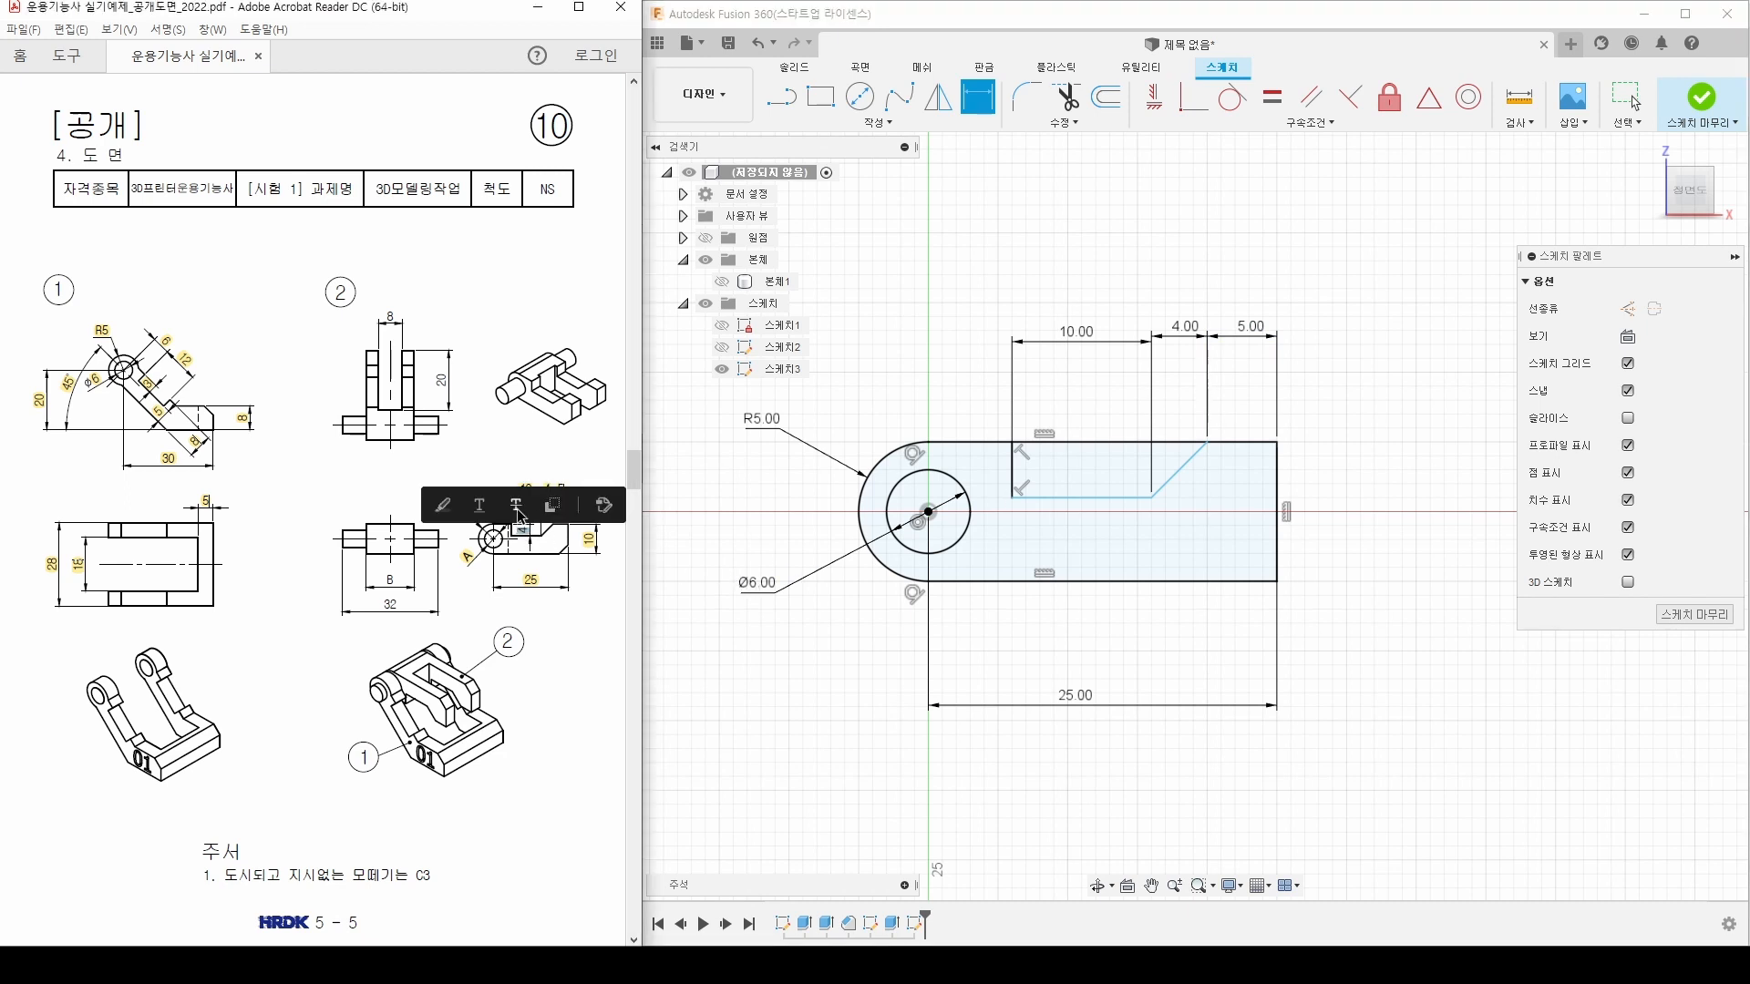
click(445, 500)
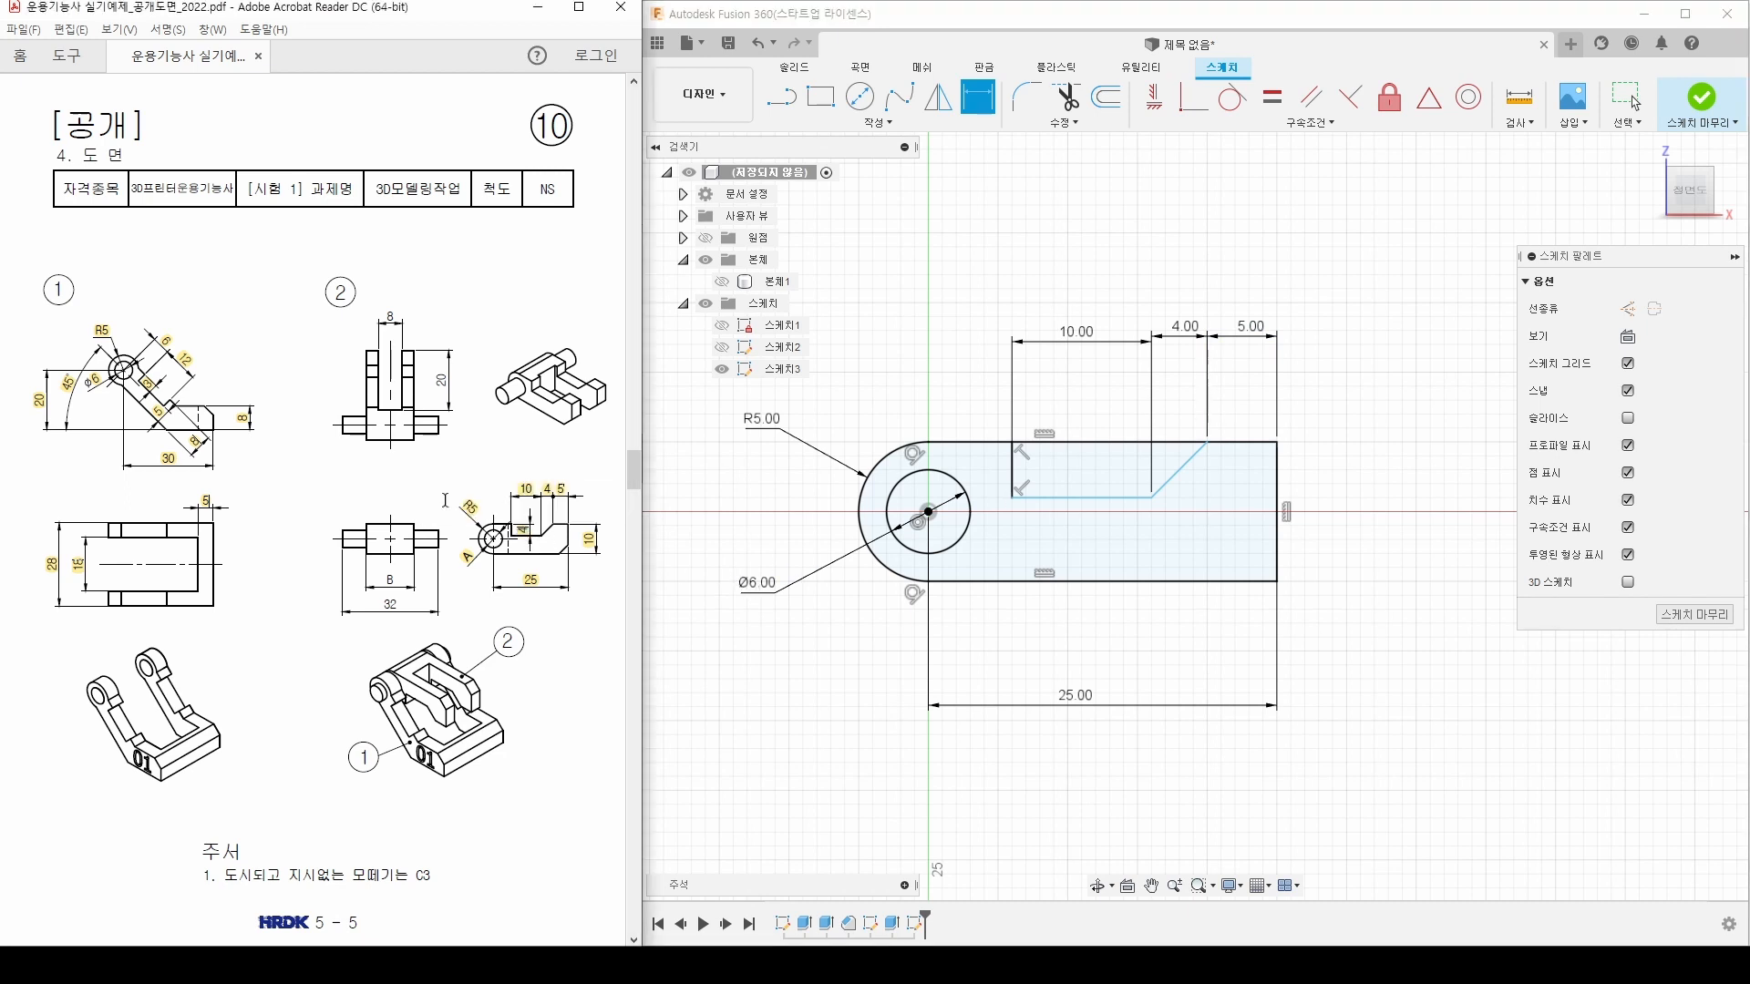
click(1014, 474)
click(1065, 478)
key(Return)
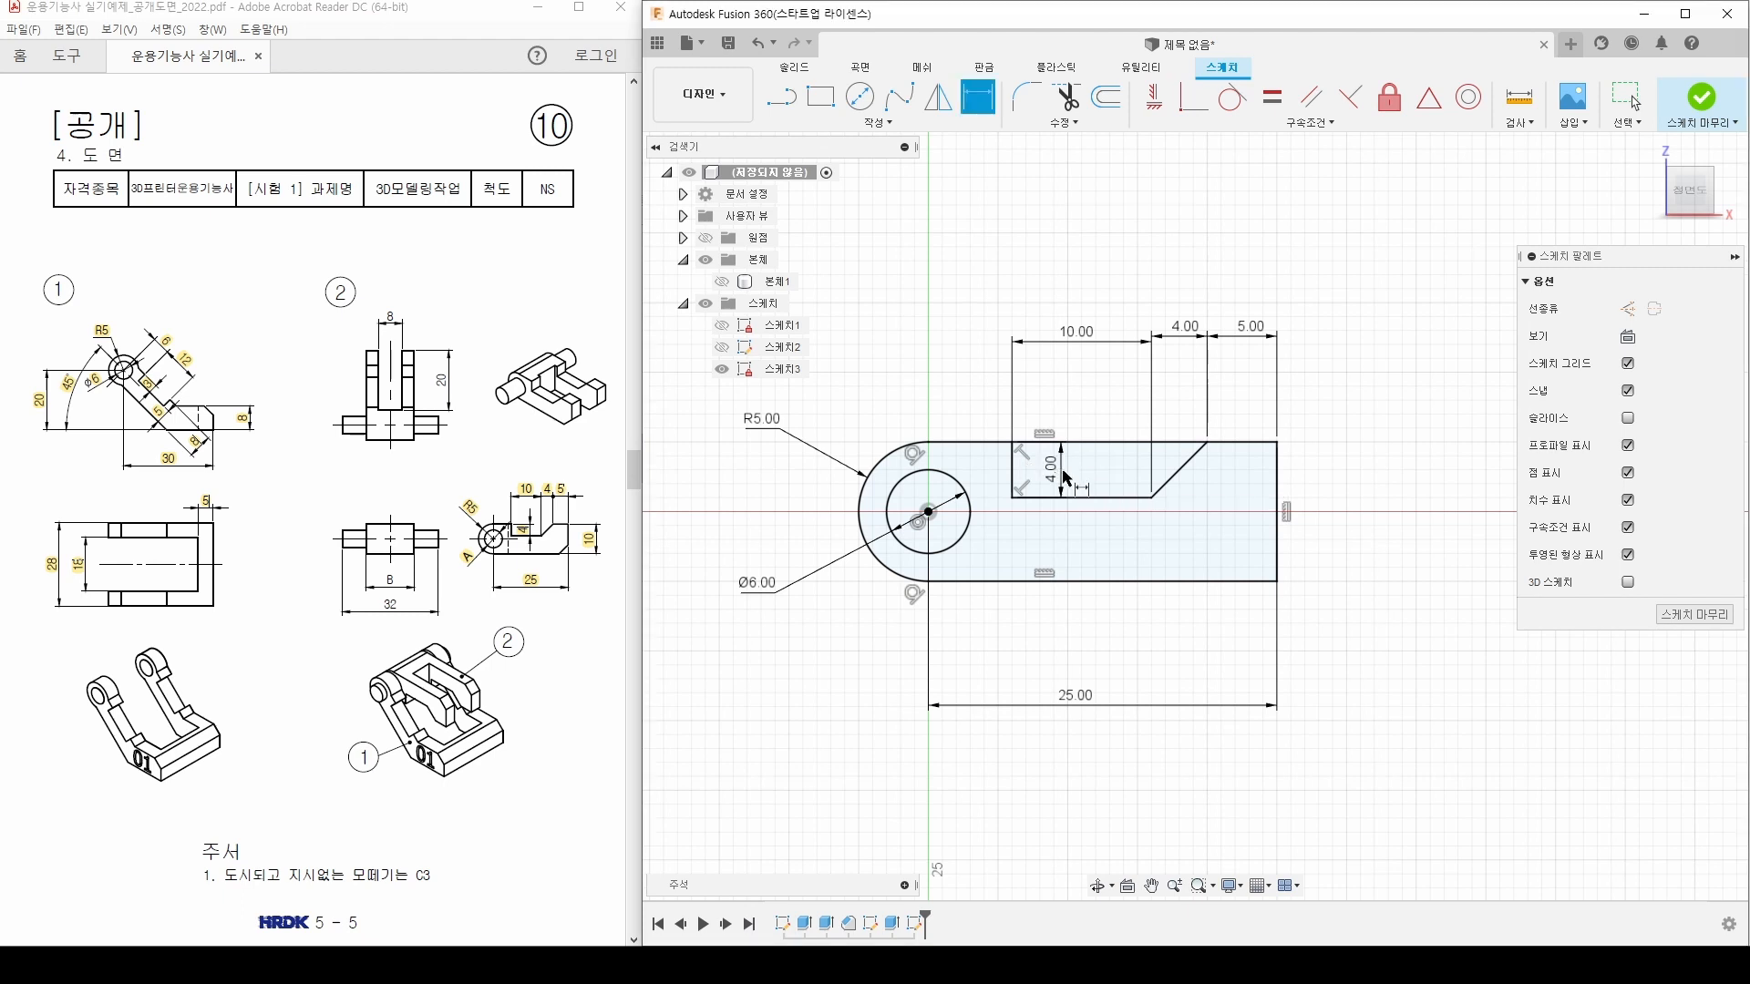
Step: Trim the part of the arm's upper edge that spans the notch opening
click(1072, 98)
click(1105, 442)
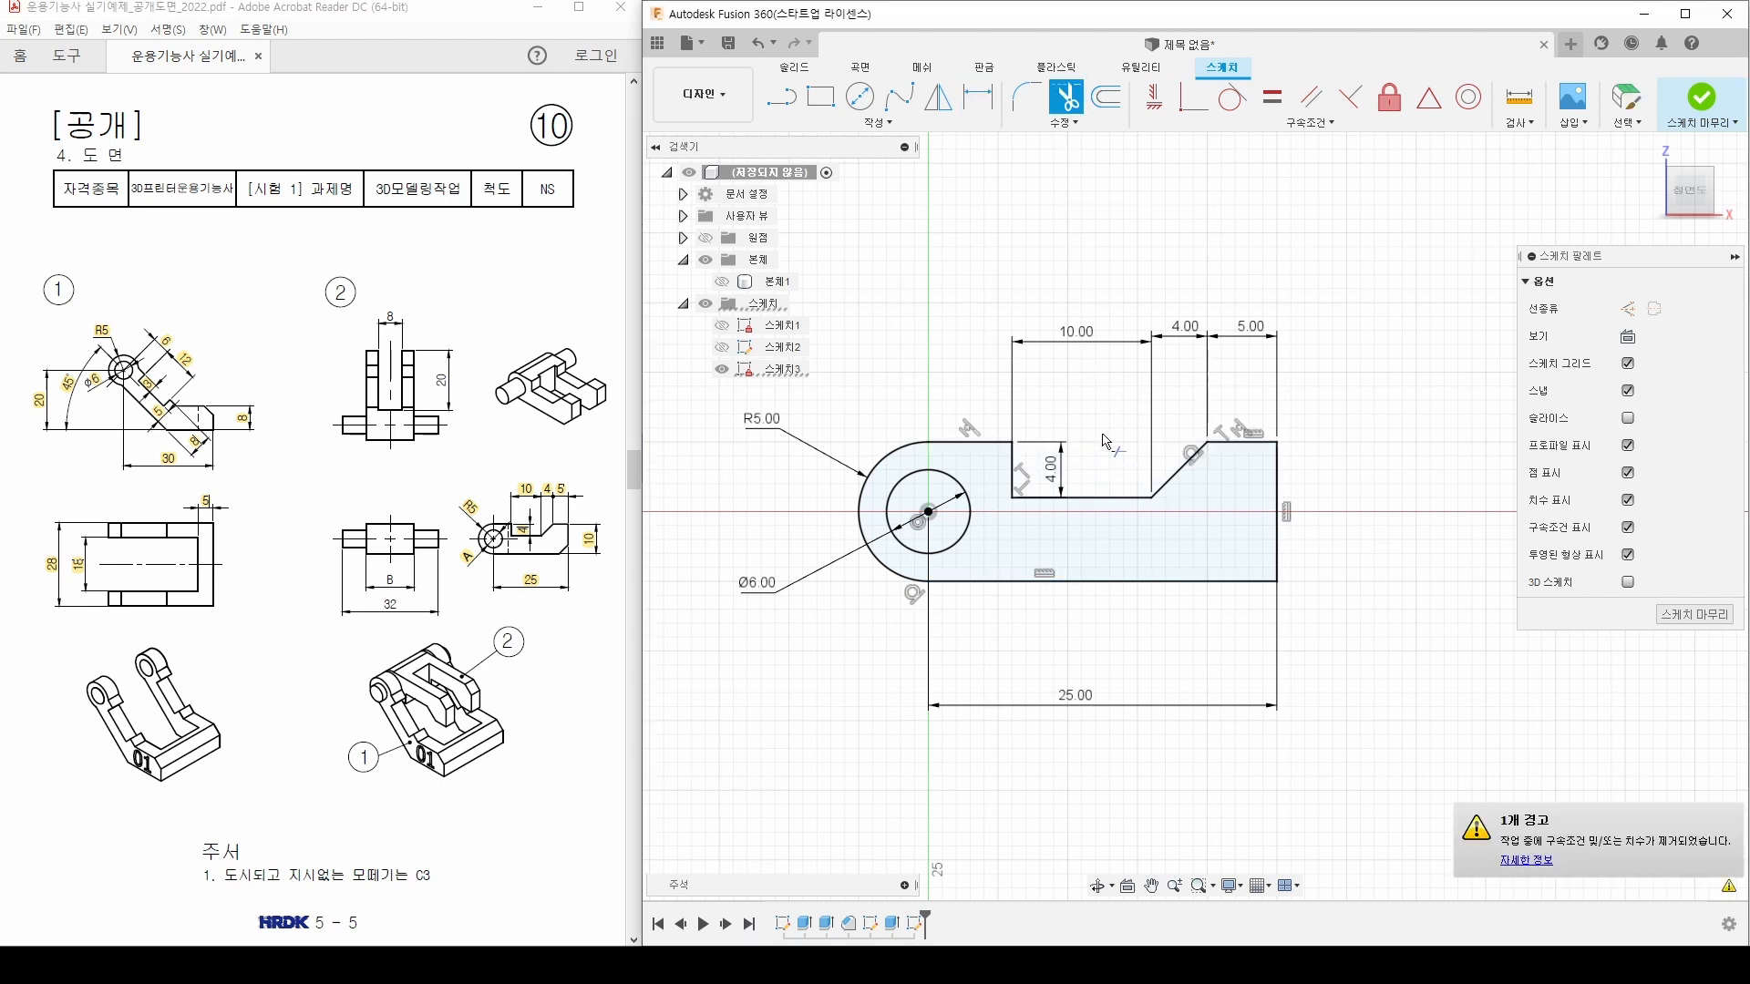
middle_drag(938, 515, 990, 514)
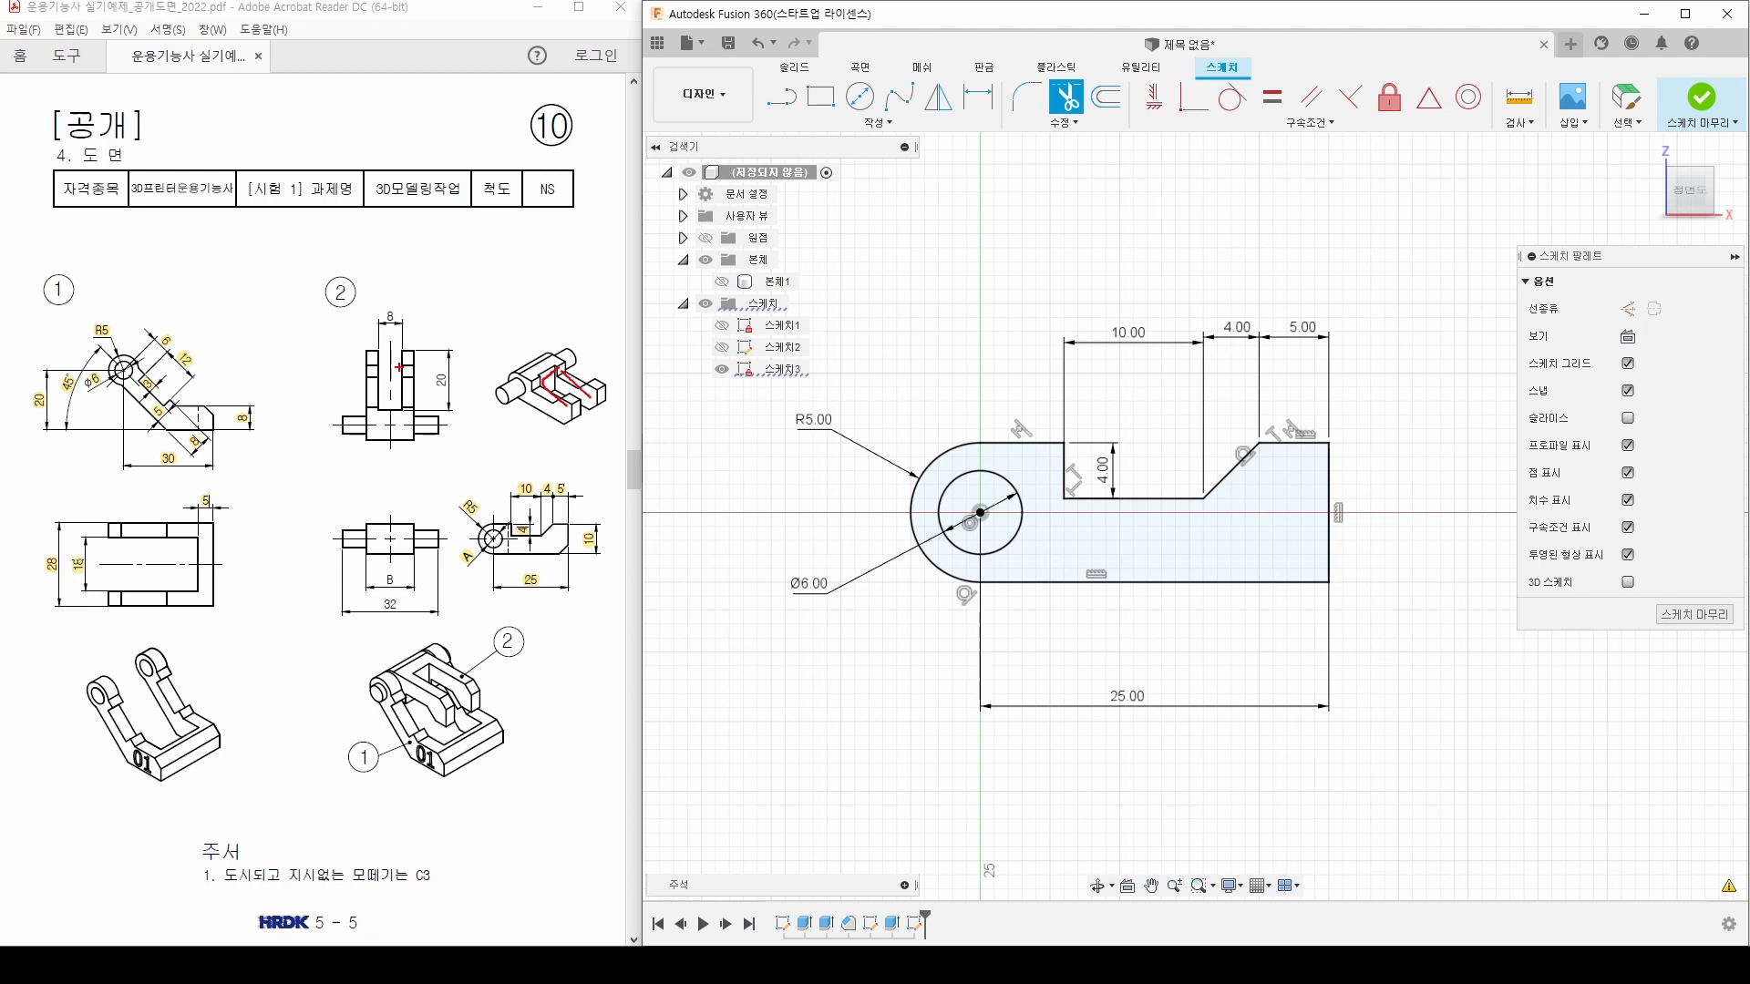
mouse_move(377, 349)
mouse_down()
mouse_move(404, 392)
mouse_move(376, 365)
mouse_up()
key(Escape)
mouse_move(501, 505)
mouse_down()
mouse_move(533, 553)
mouse_move(471, 530)
mouse_move(492, 441)
mouse_move(520, 460)
mouse_up()
key(Escape)
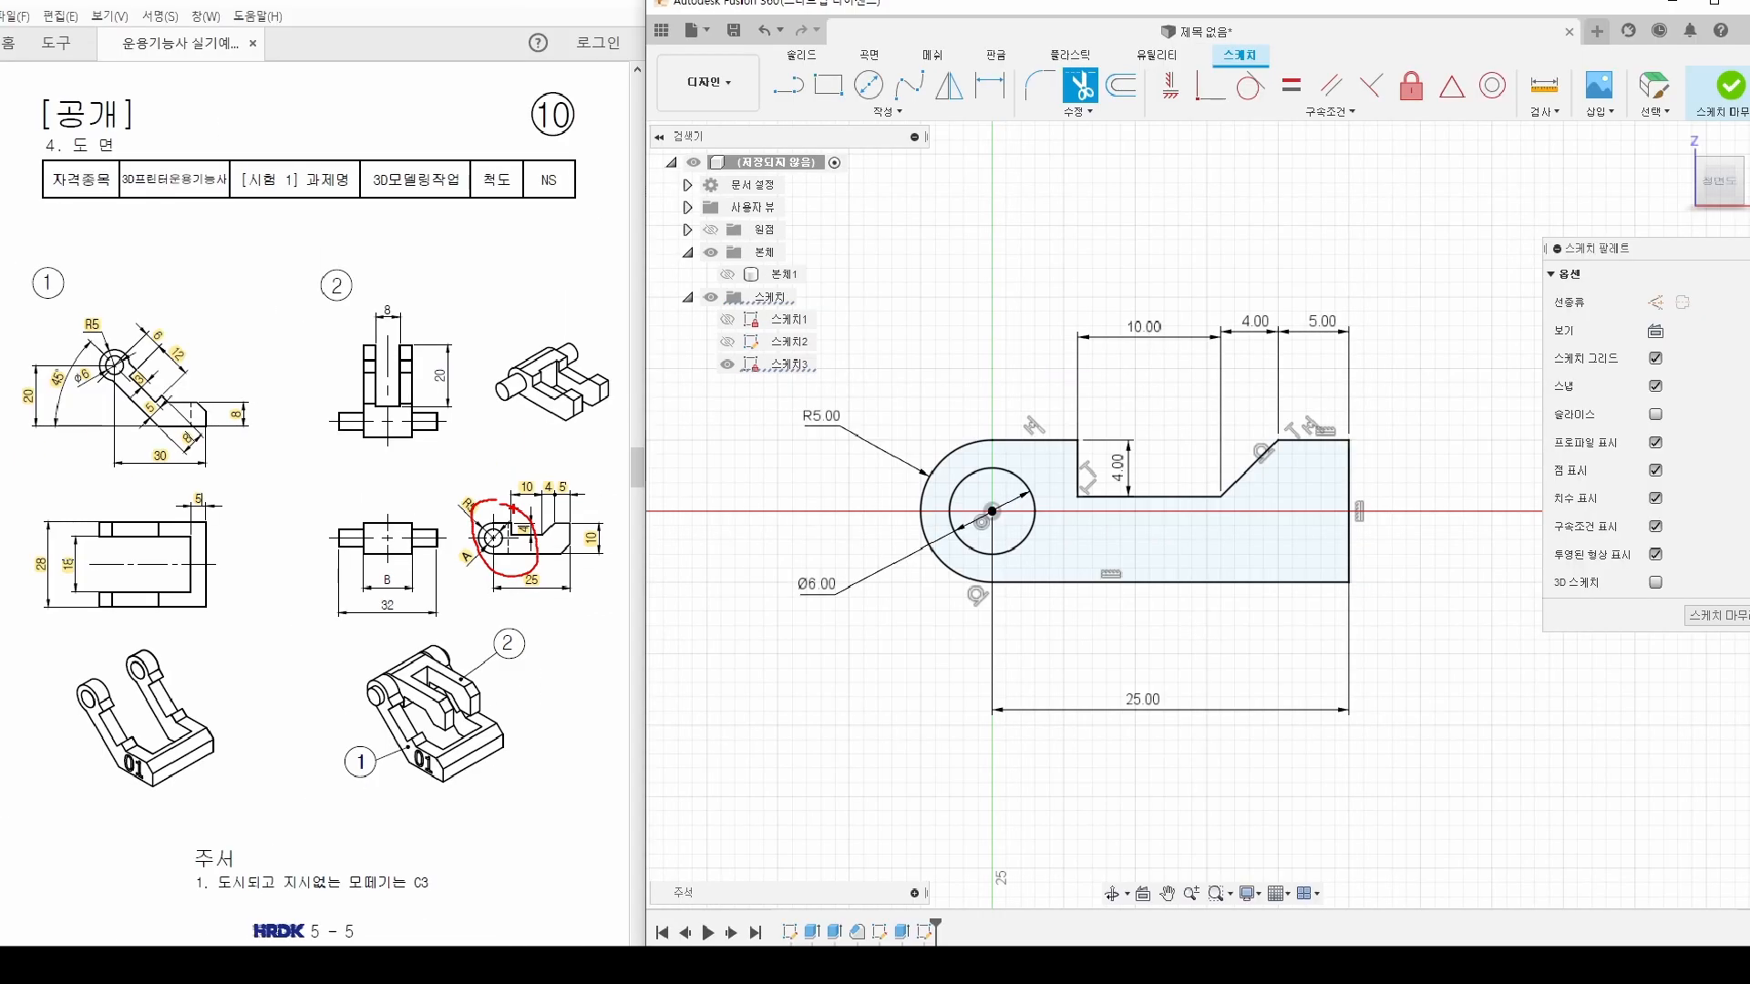
Step: Draw a vertical dividing line from the arm's upper edge to its lower edge, between the inner circle and the notch
click(792, 100)
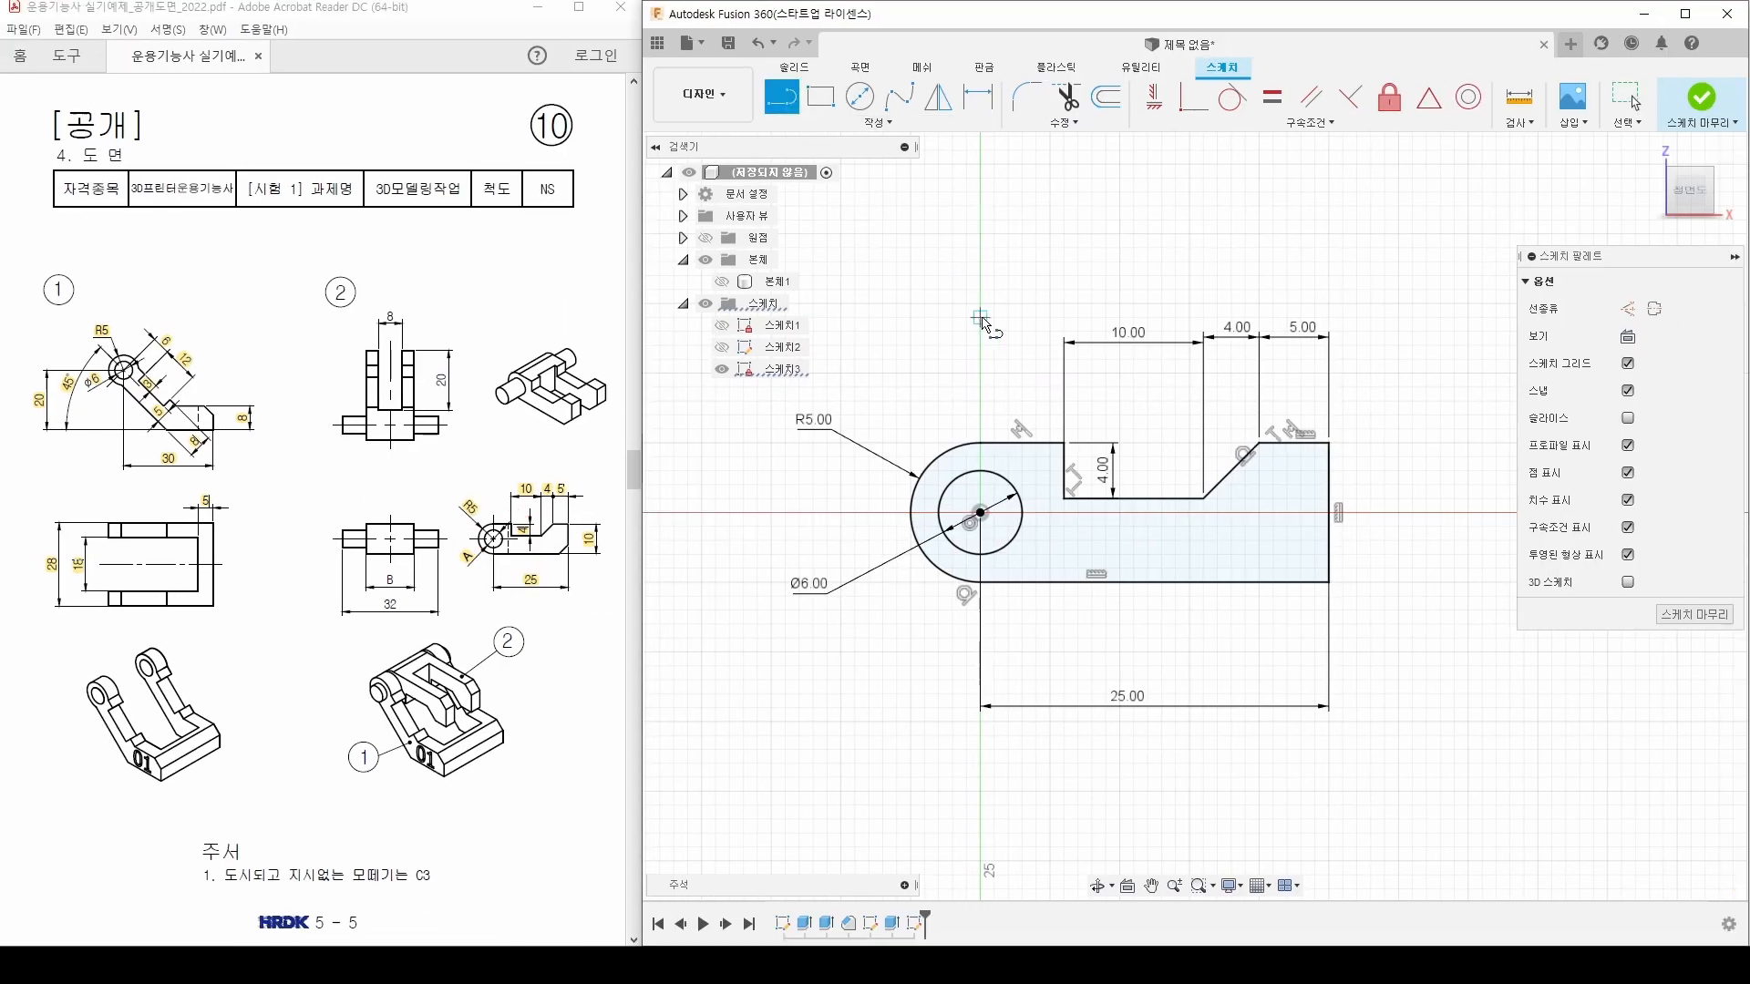
click(1041, 444)
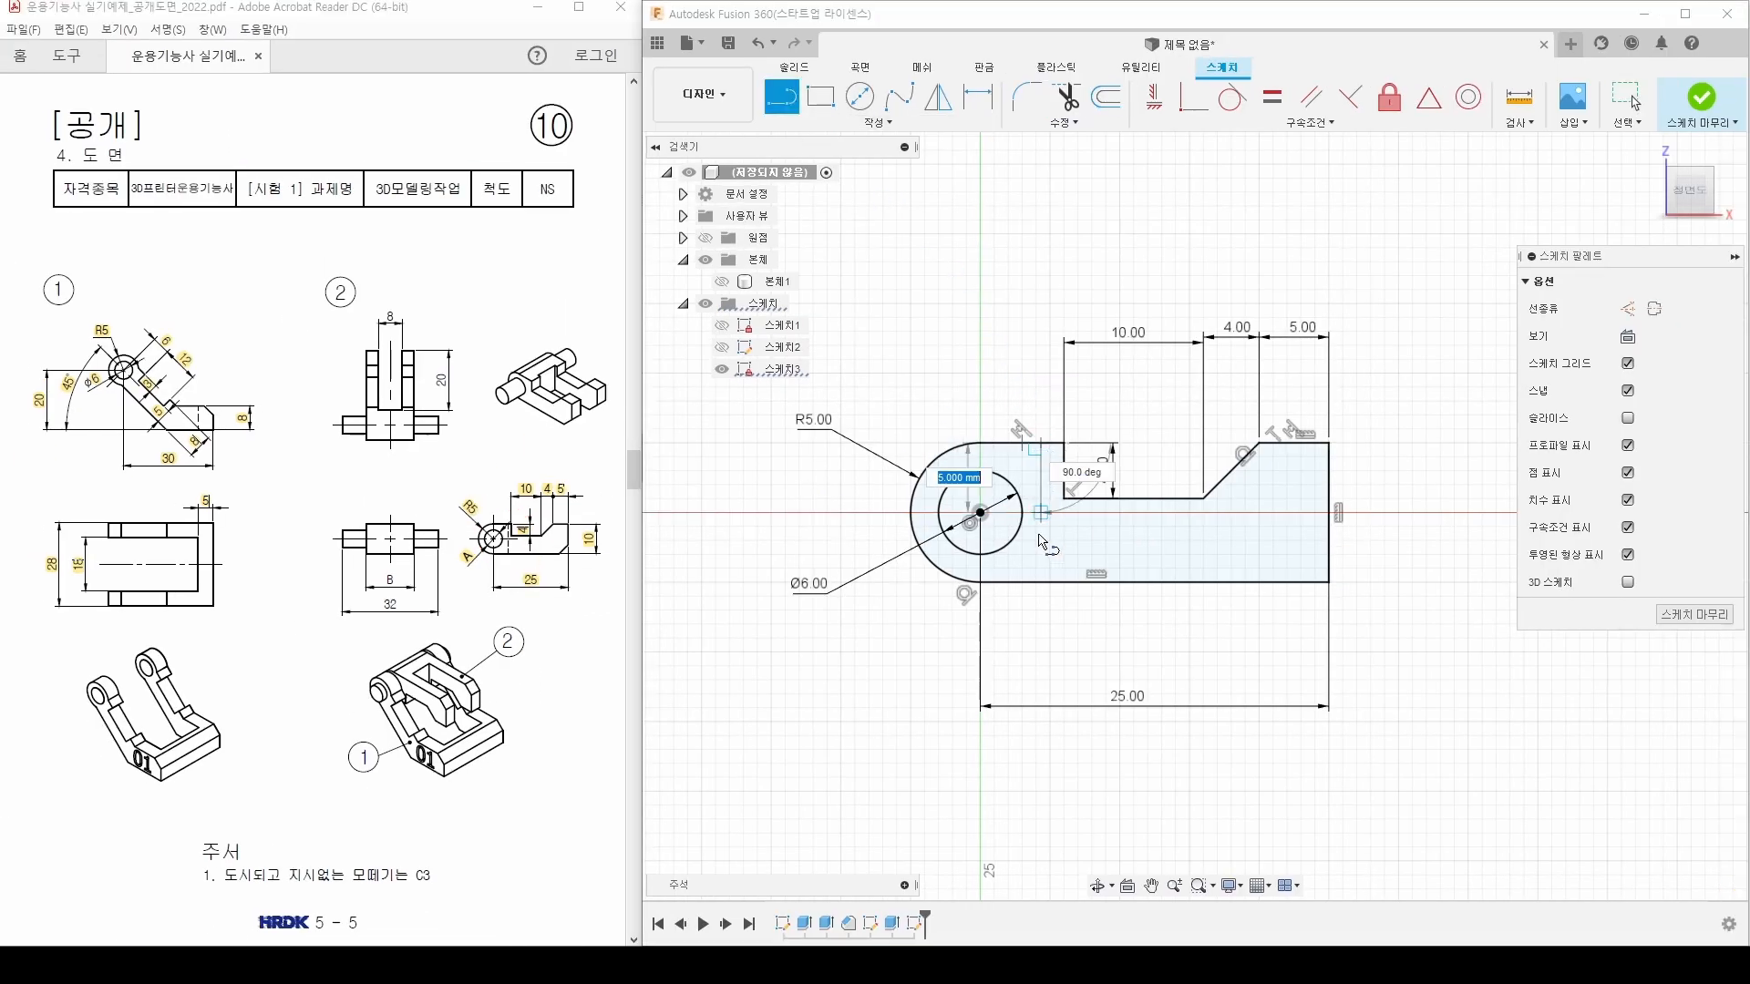
double_click(1040, 582)
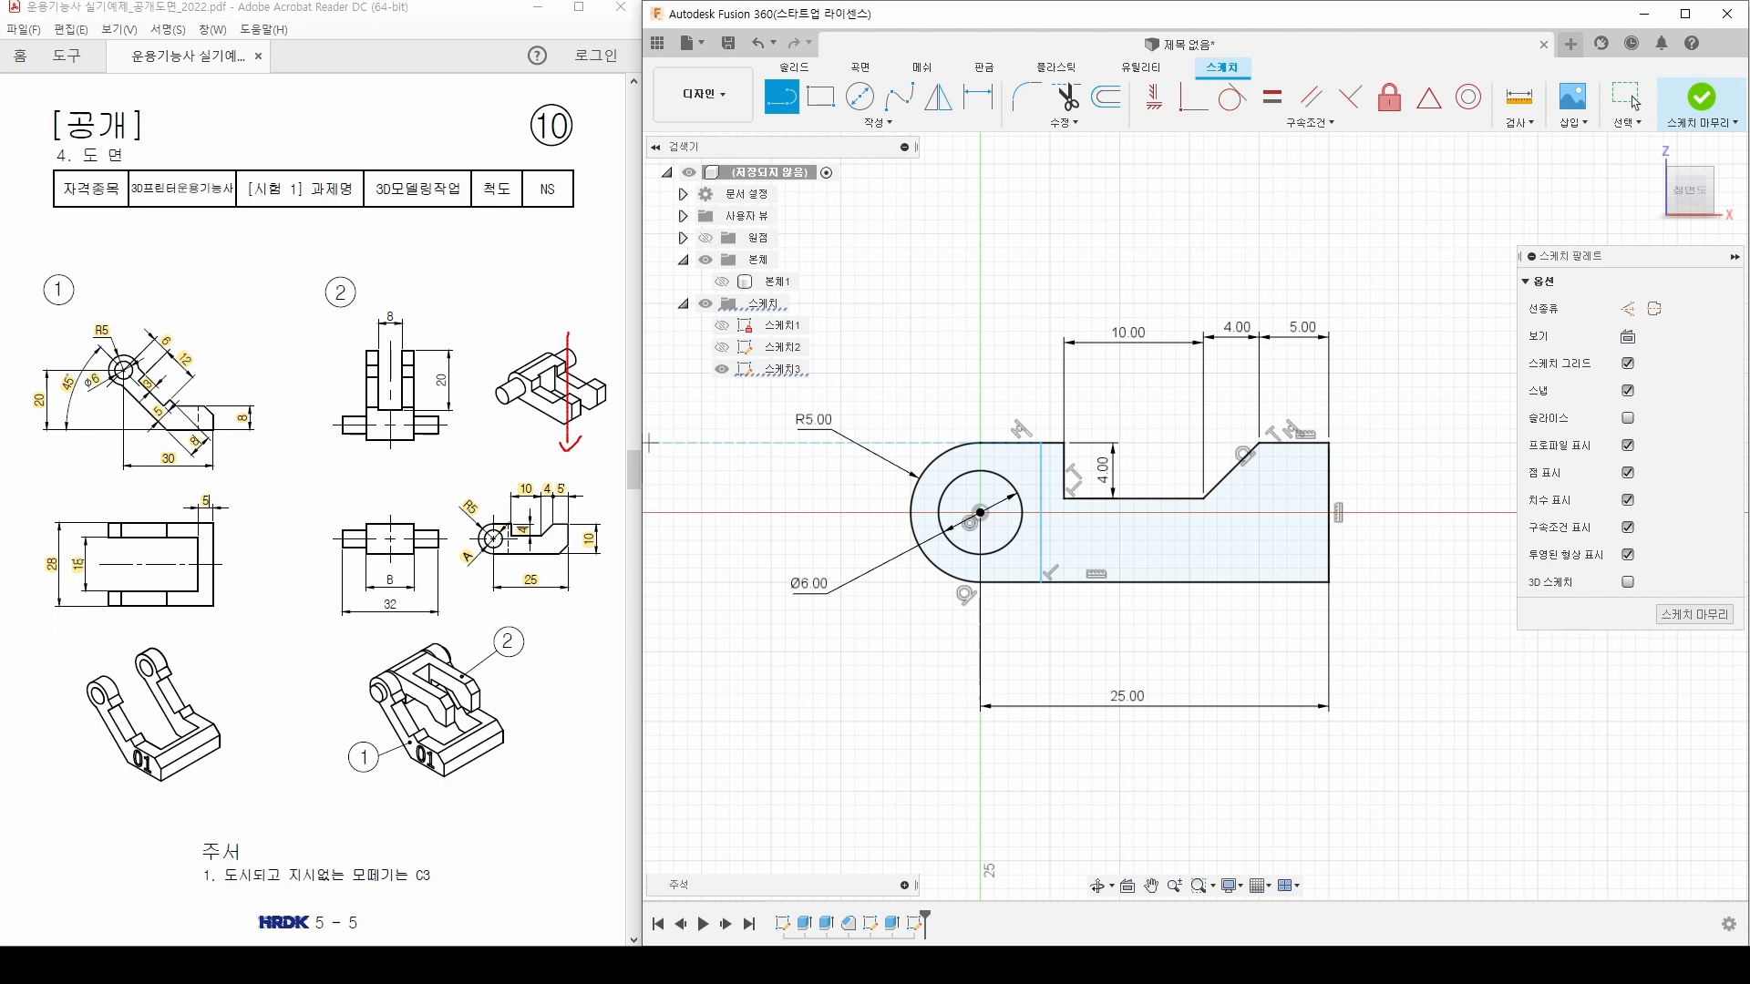
middle_drag(996, 542, 1018, 551)
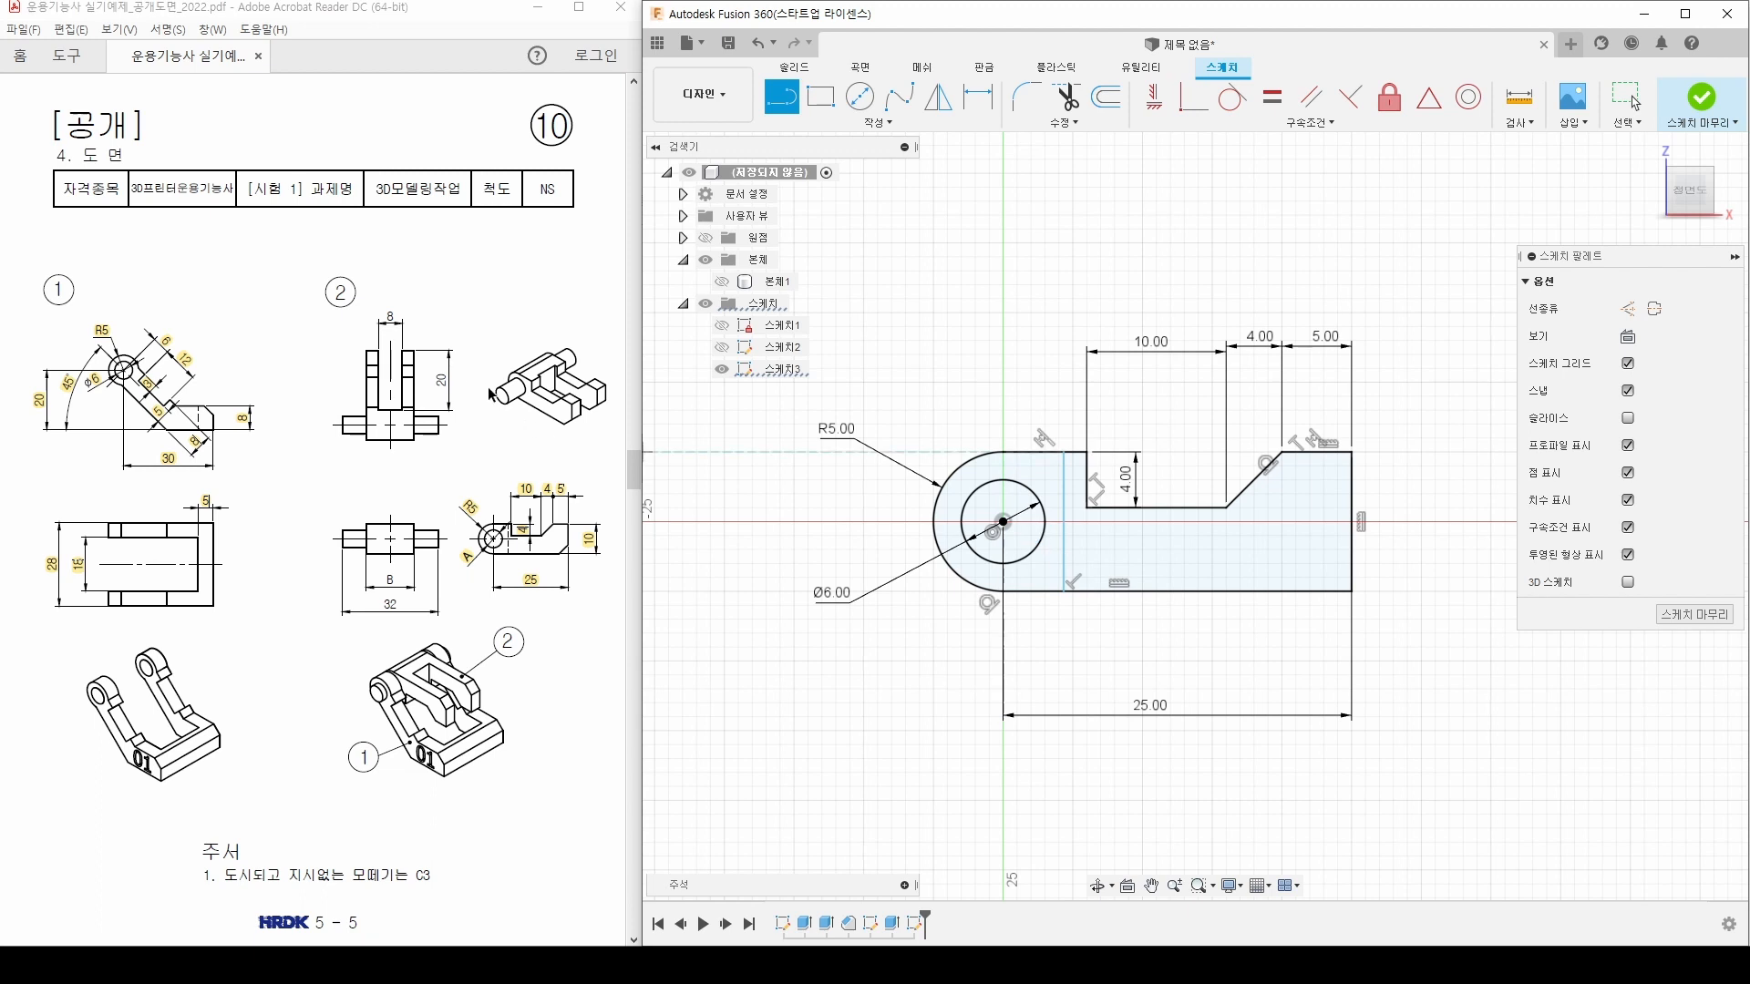
Step: Highlight the 20 dimension in the reference drawing, set the dividing line 20 mm from the arm's end line and finish the sketch
click(443, 374)
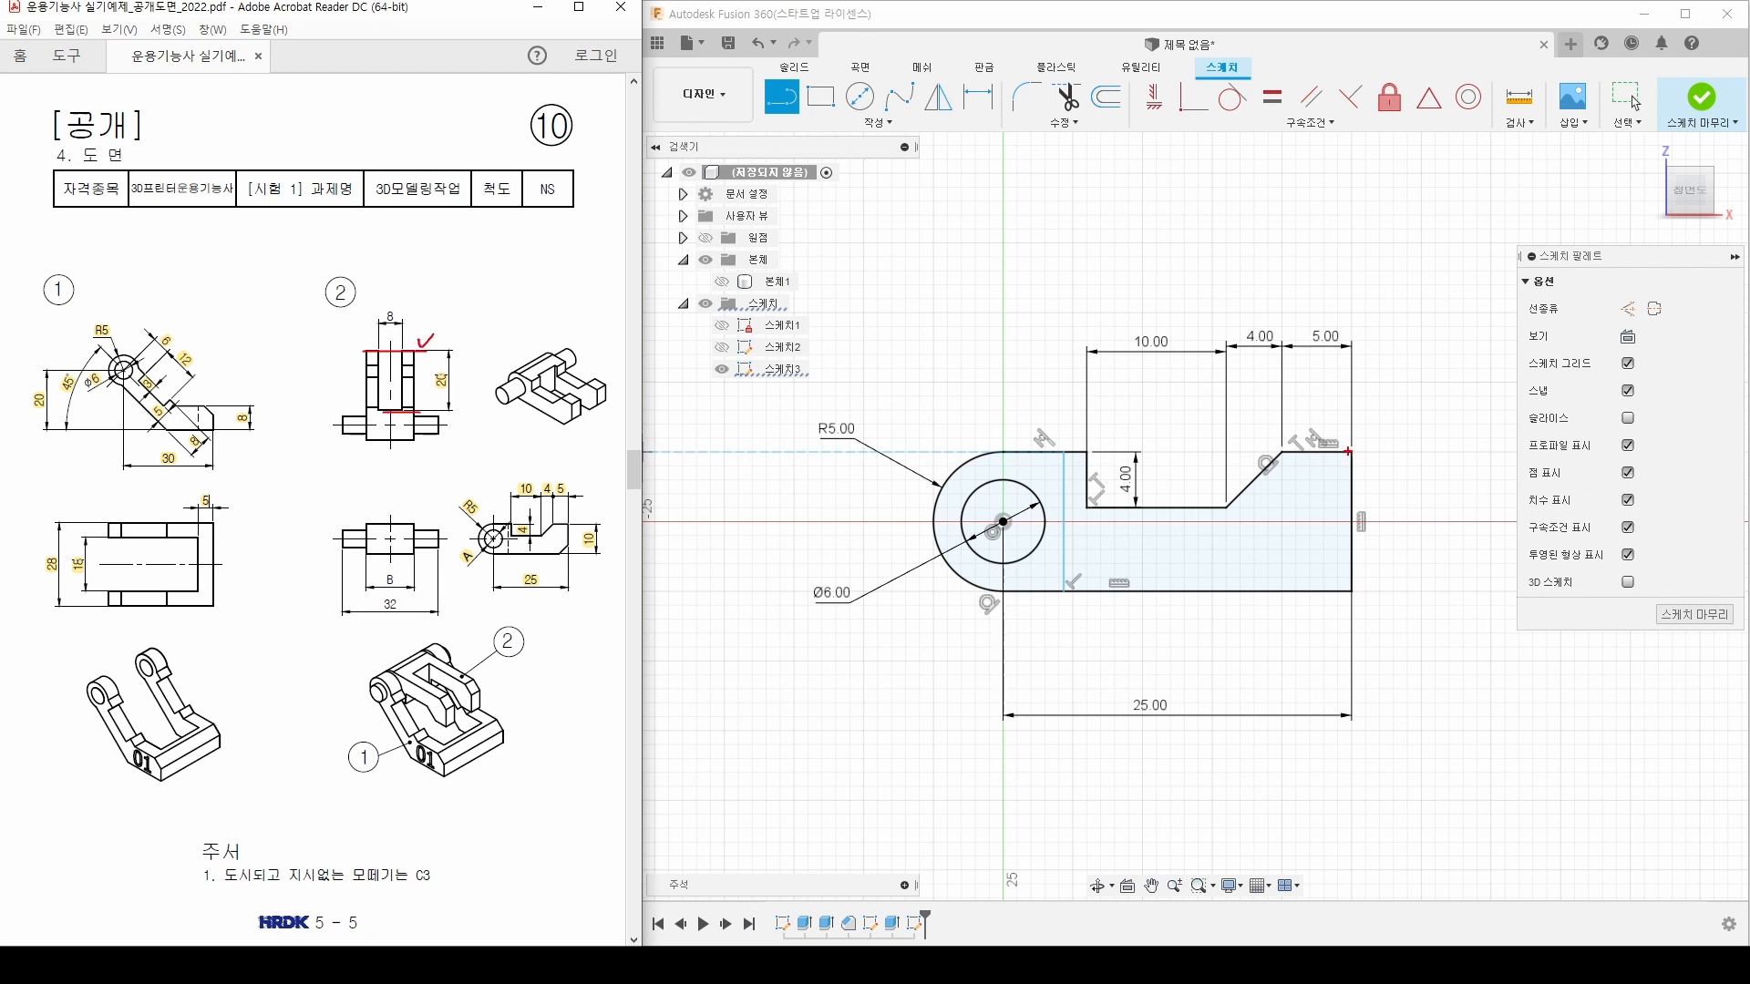
shift+drag(1350, 451, 1350, 649)
shift+drag(1352, 557, 1061, 550)
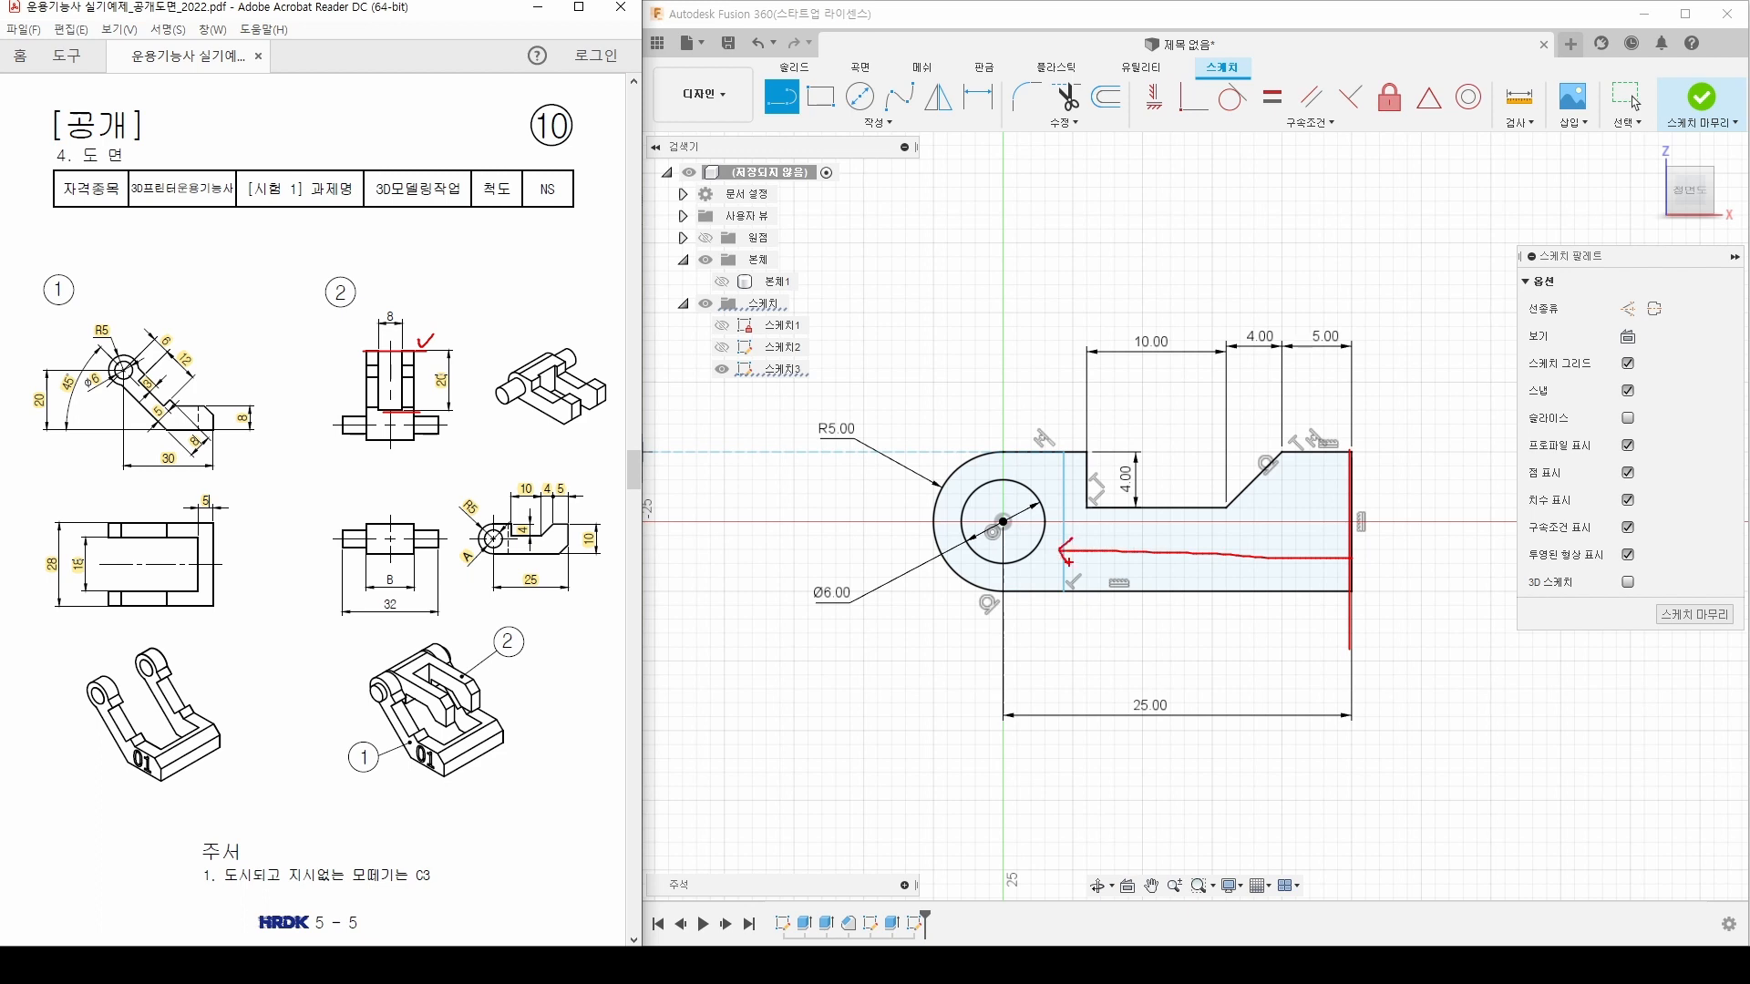
key(Escape)
middle_drag(1071, 557, 1044, 543)
key(d)
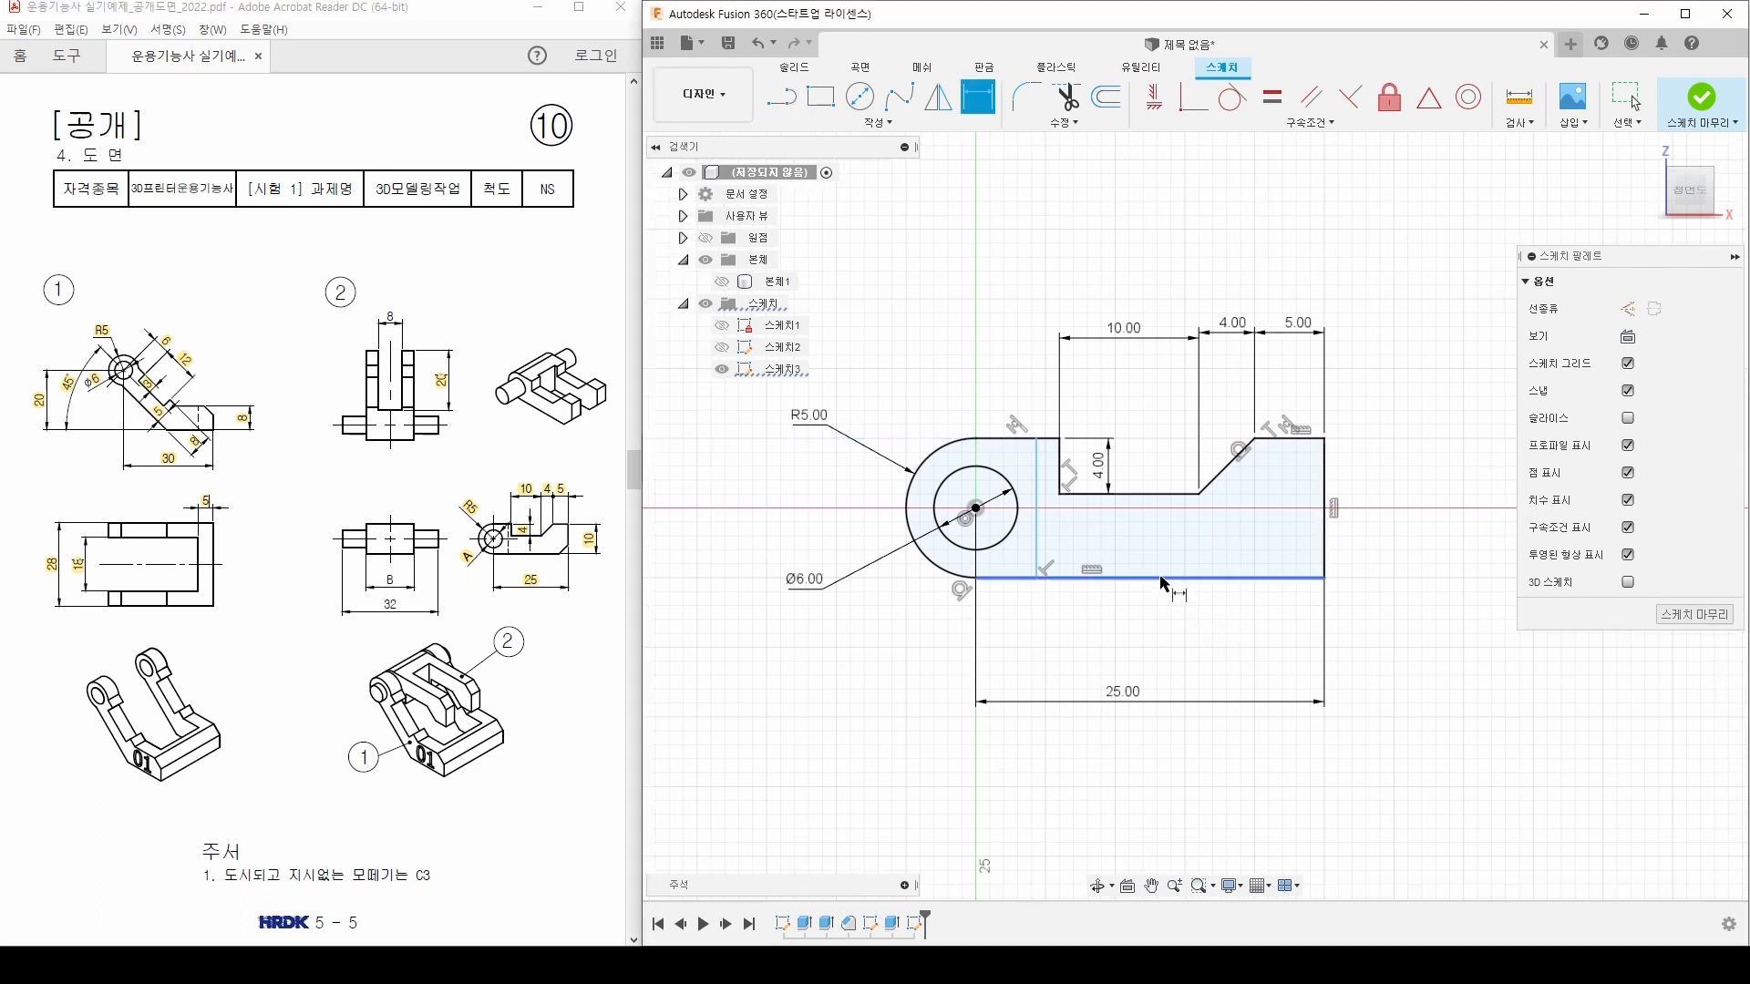
click(1038, 543)
click(1325, 547)
click(1205, 649)
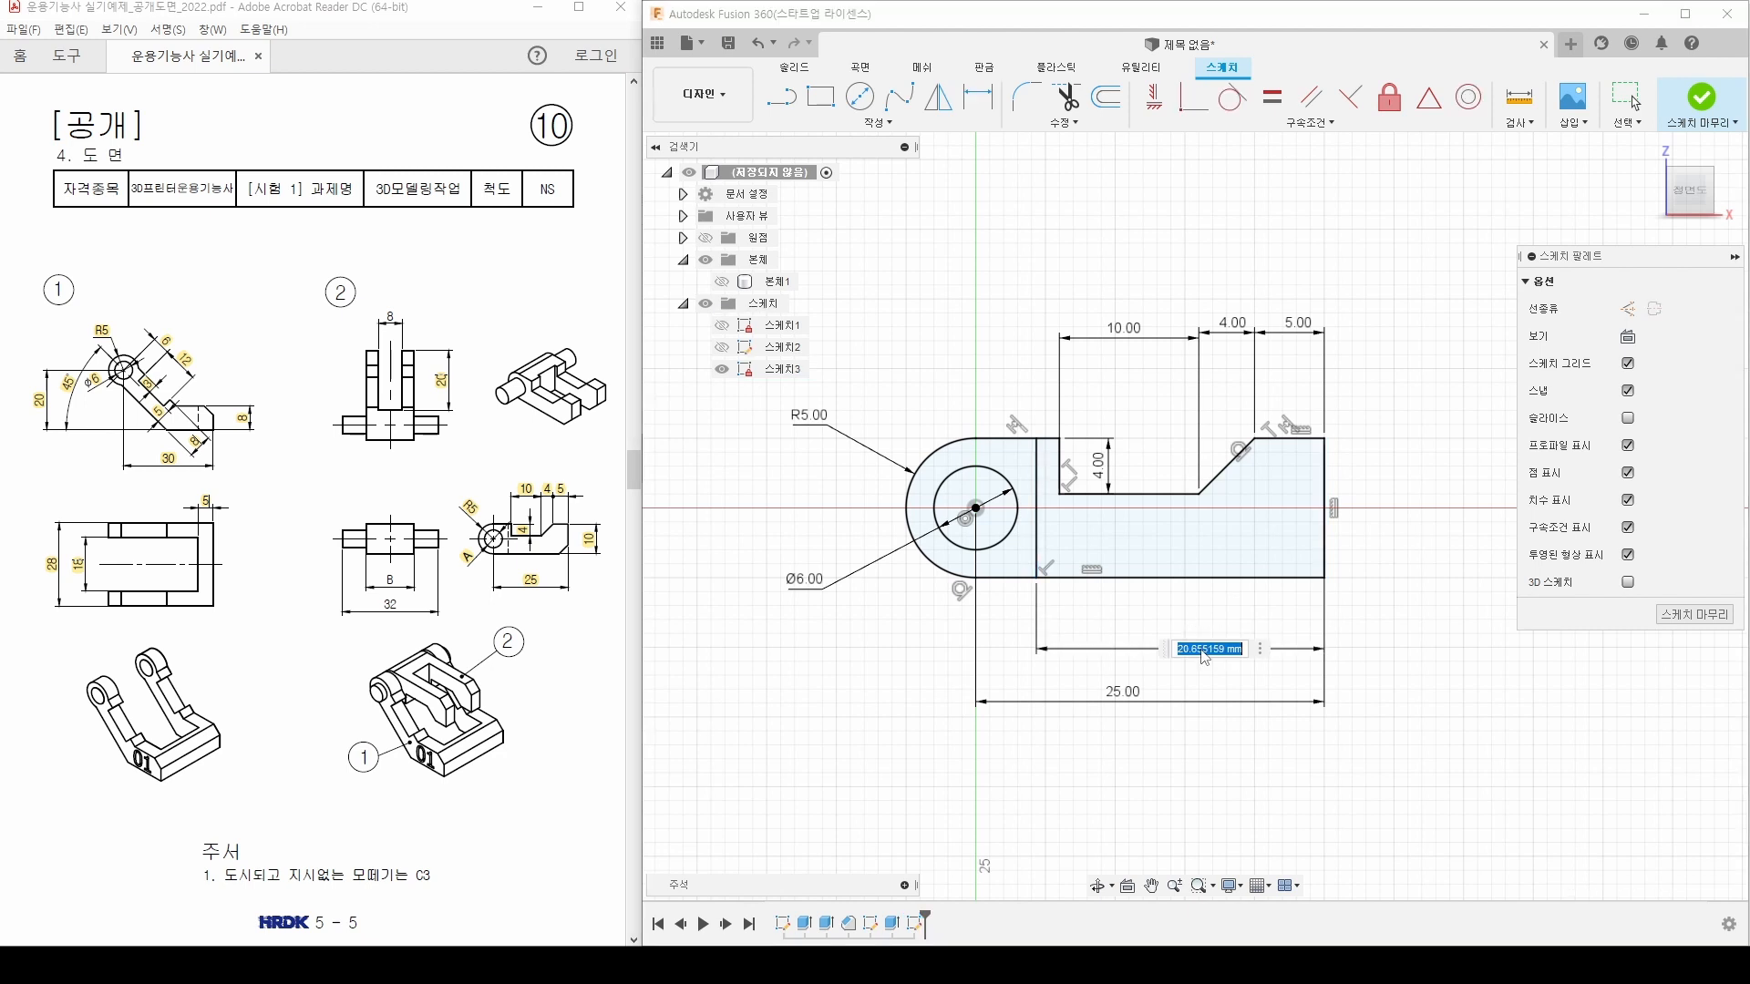
text(20)
key(Return)
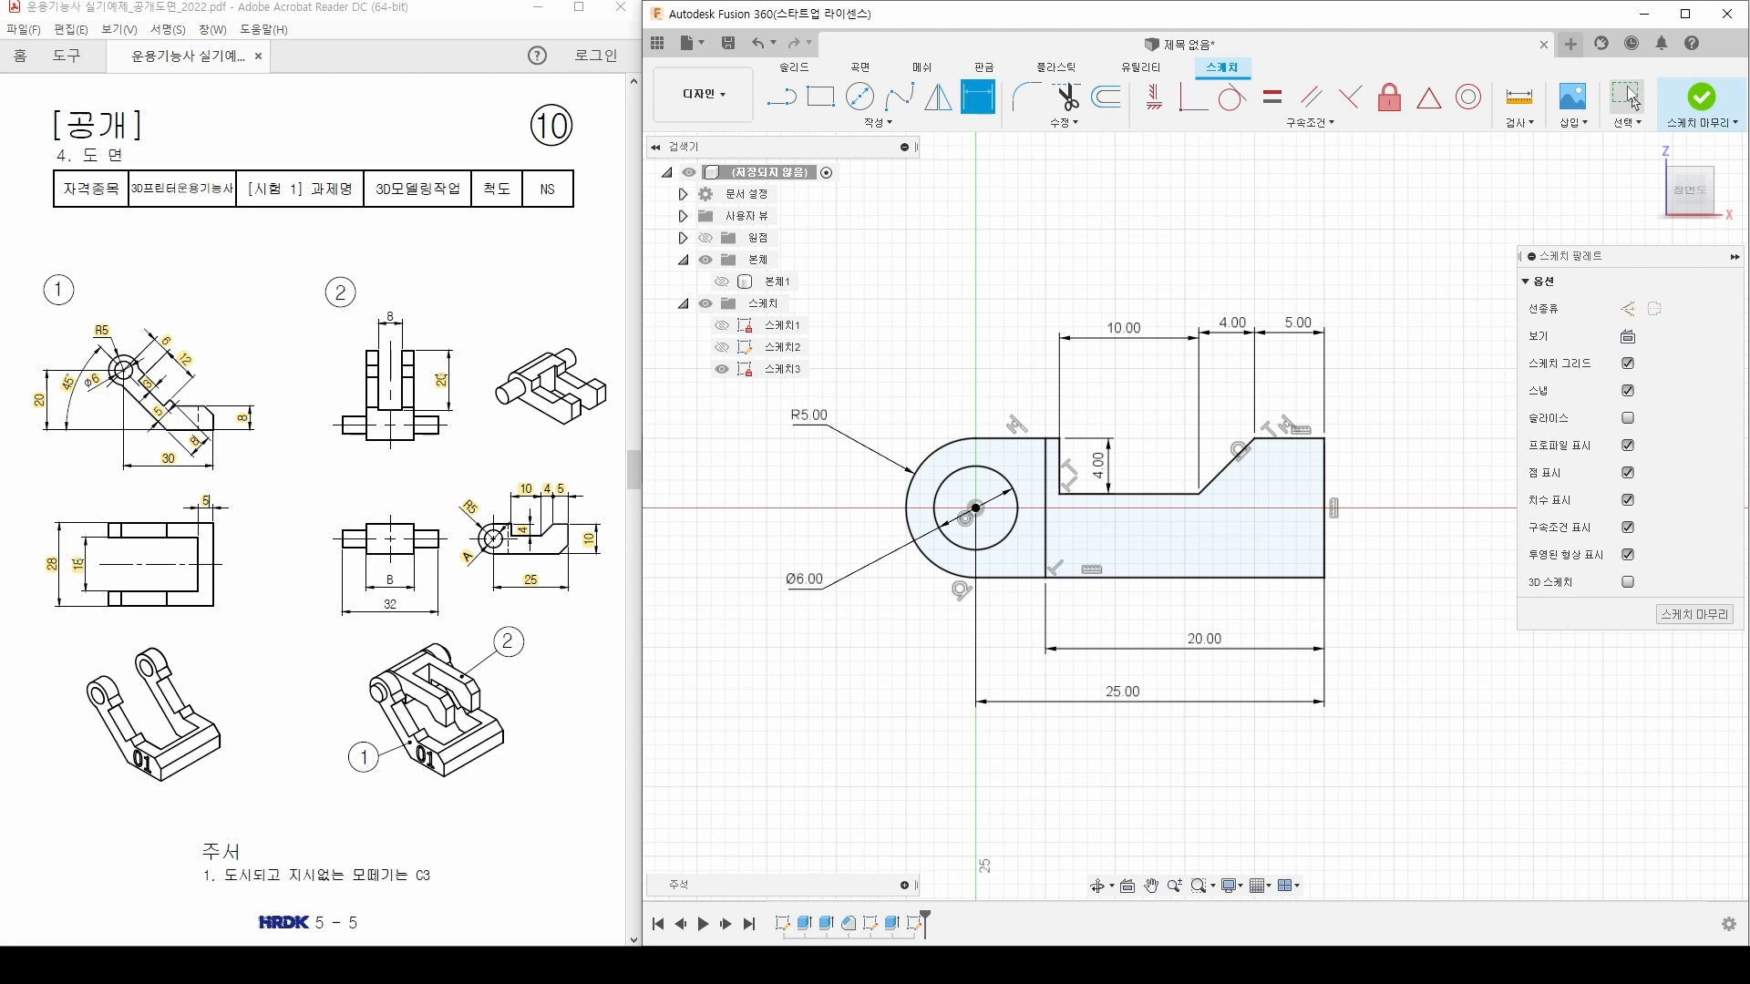
click(1695, 96)
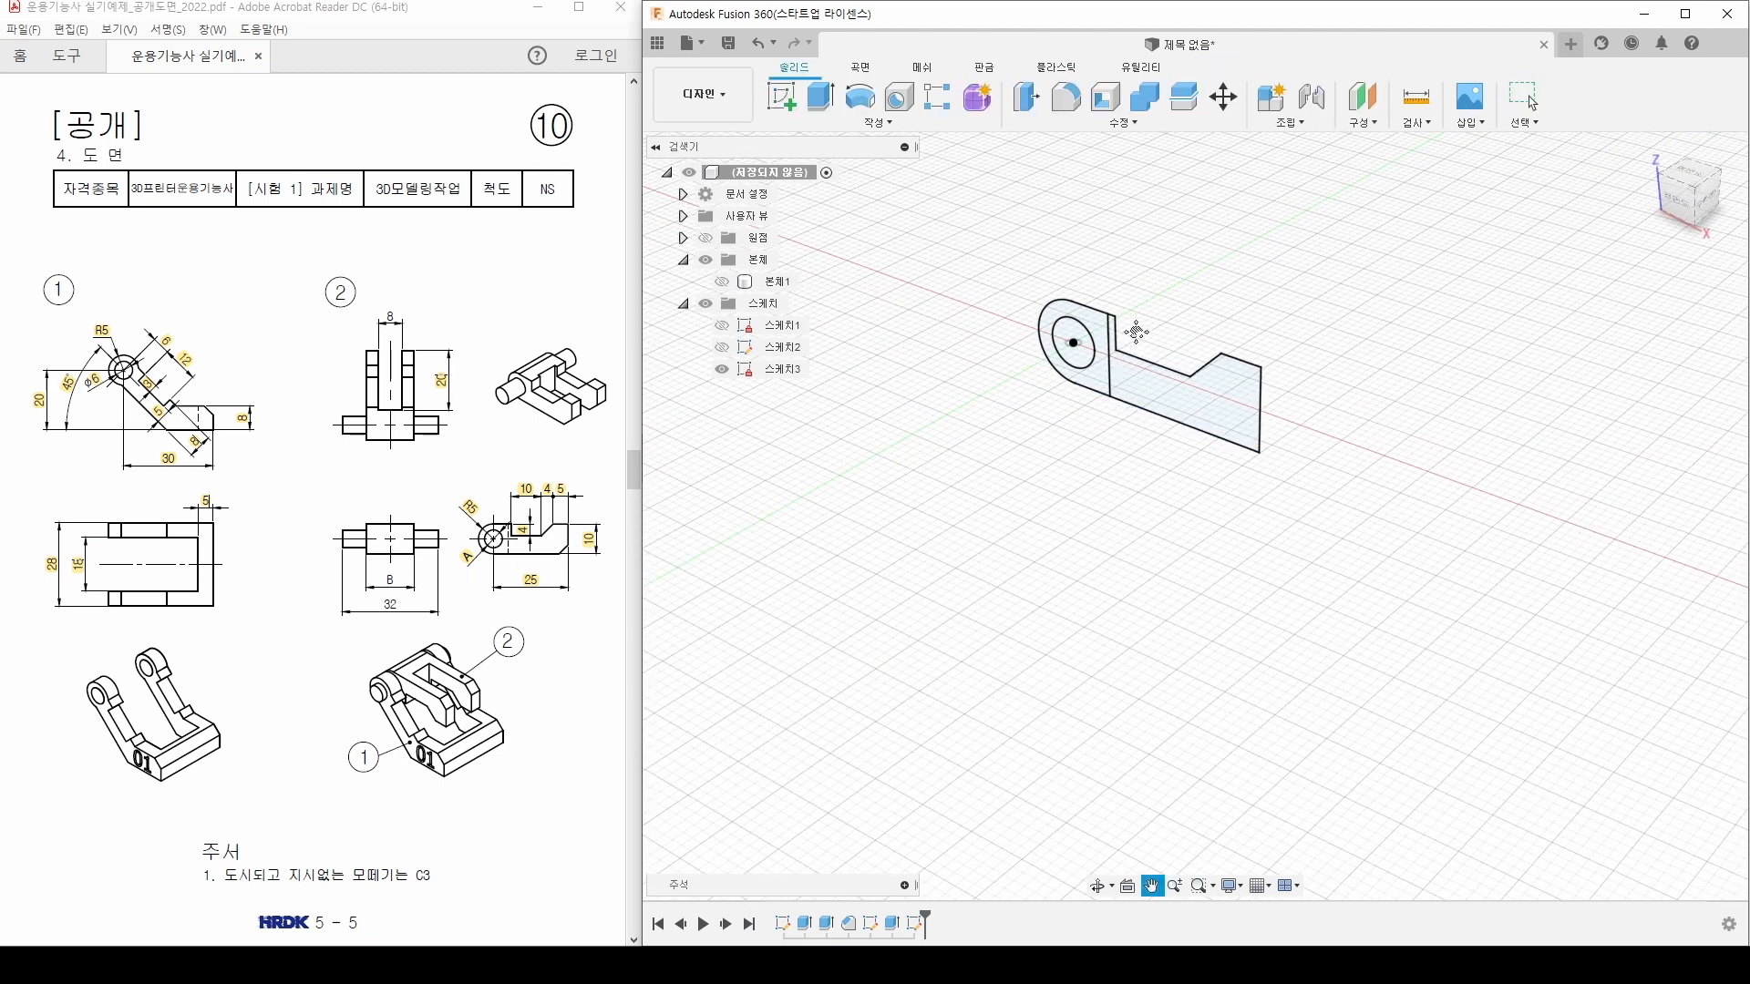
Step: Highlight the 32 dimension, extrude the inner circle symmetrically to a 32 mm whole length as a new body and show the profile sketch again
click(377, 601)
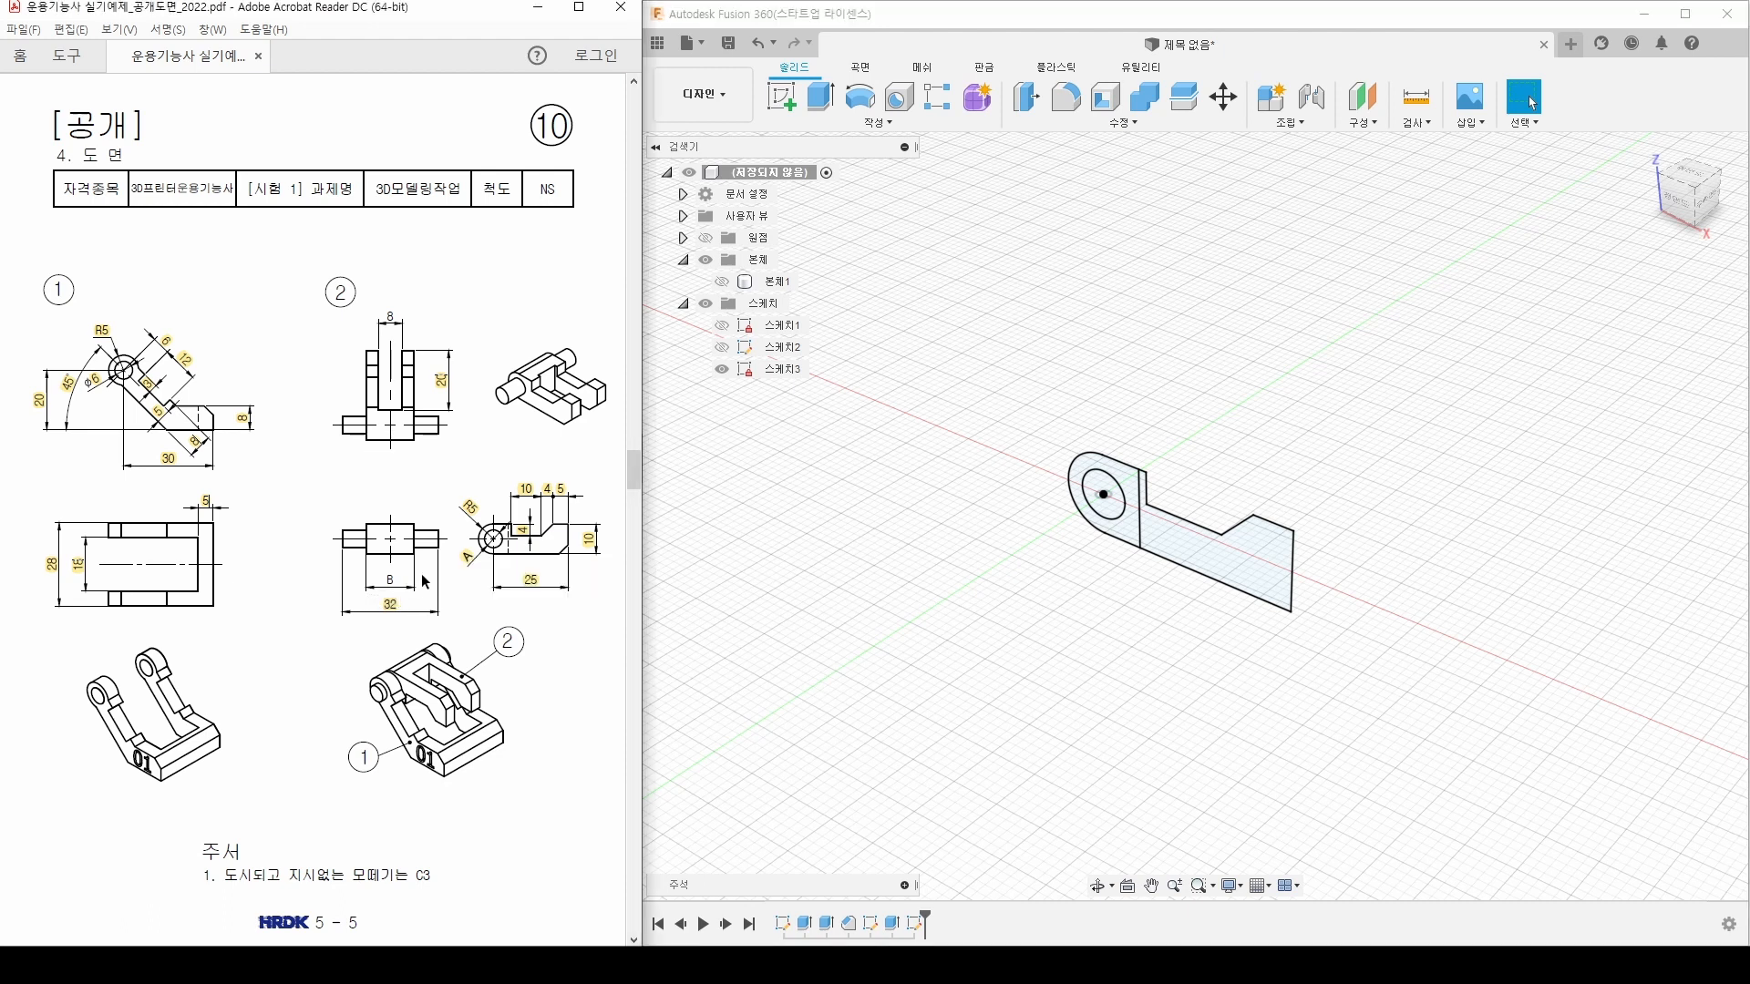
click(820, 95)
click(1091, 495)
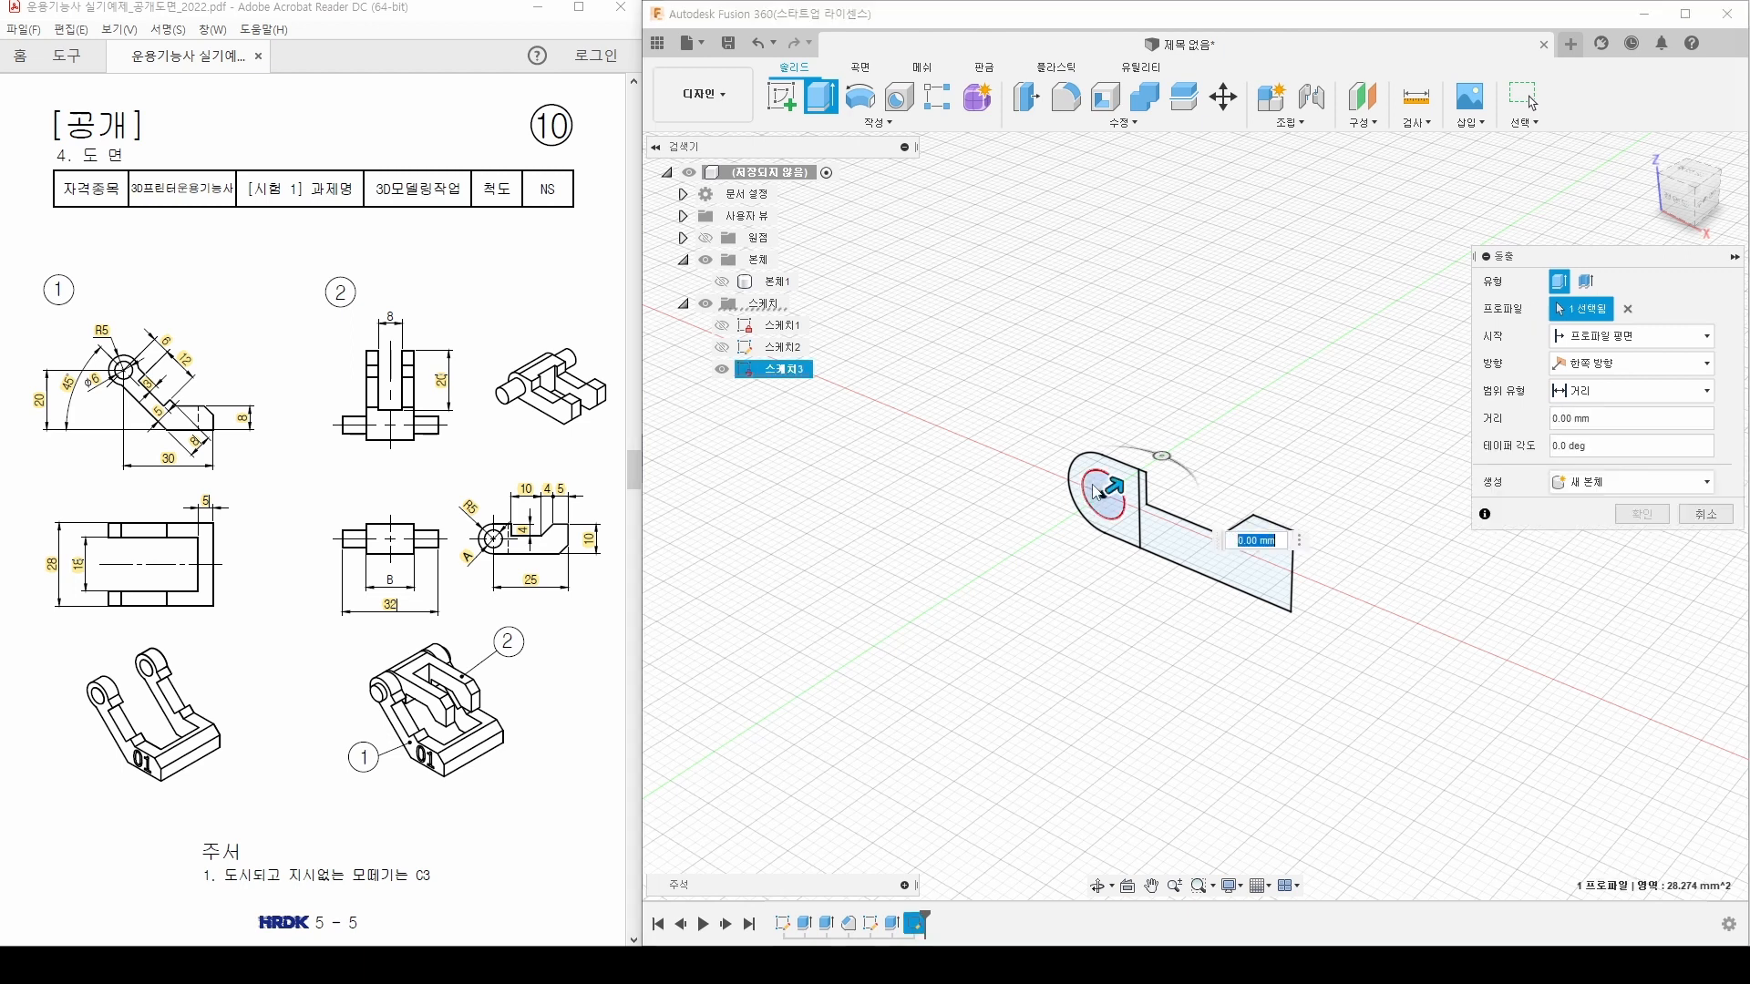
click(1586, 367)
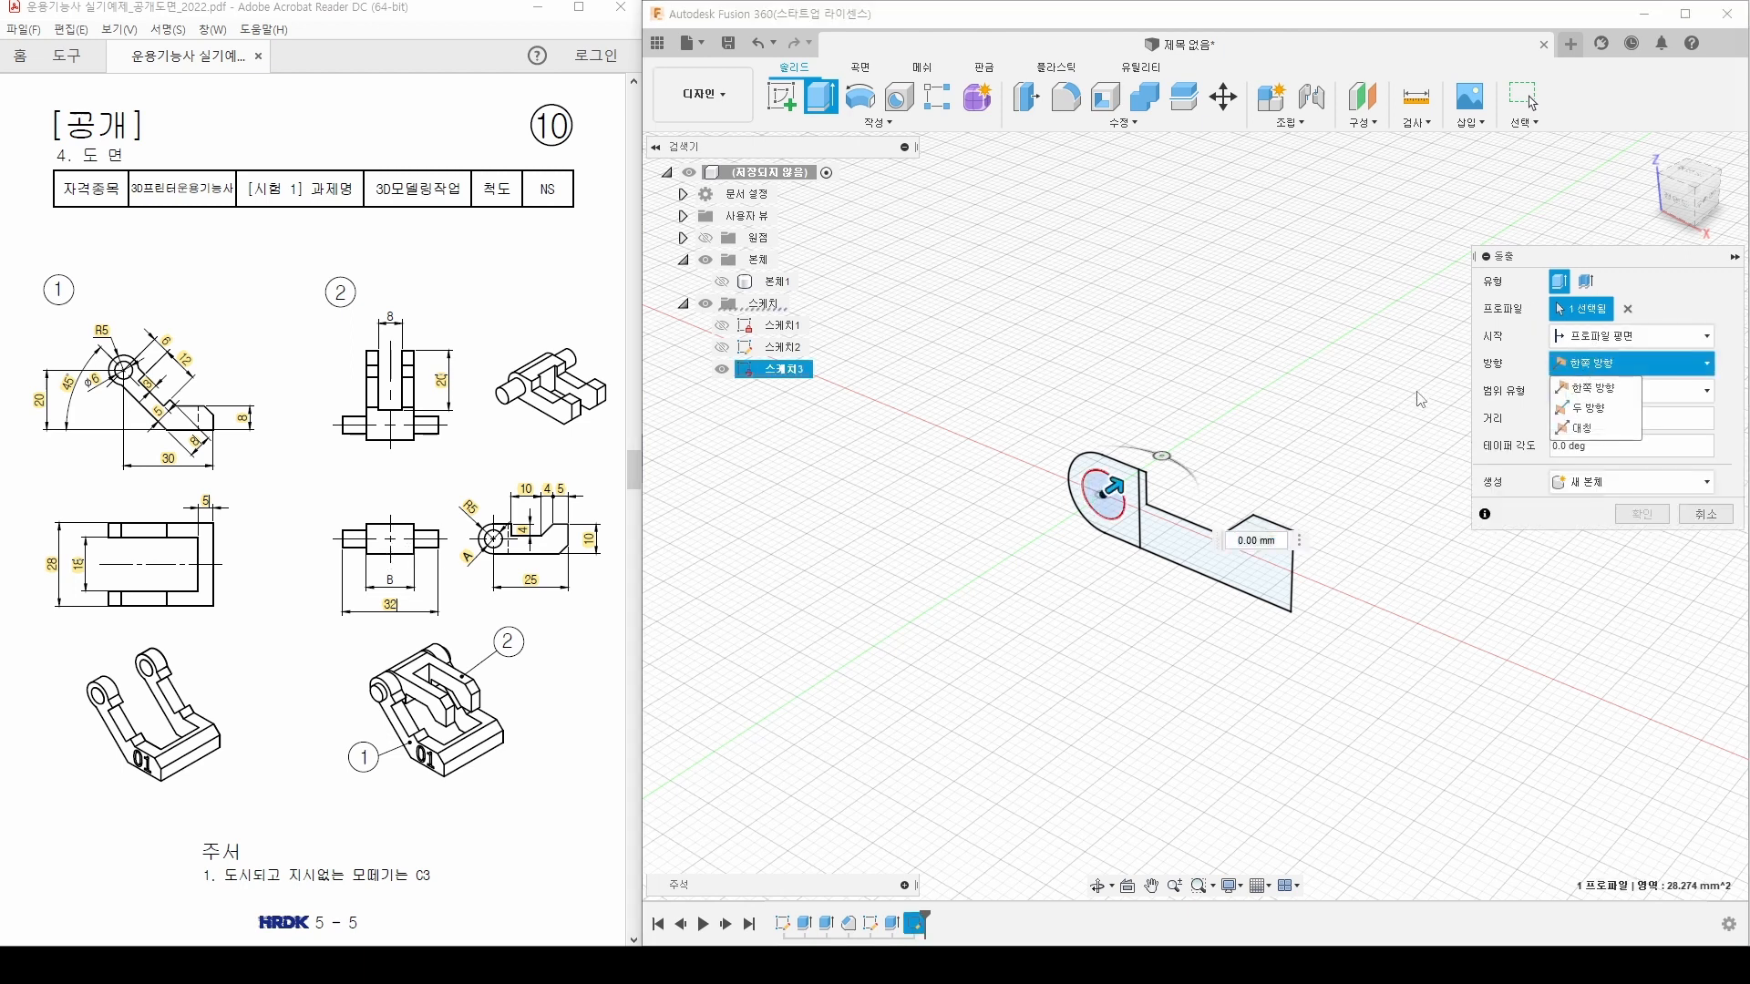
click(1586, 428)
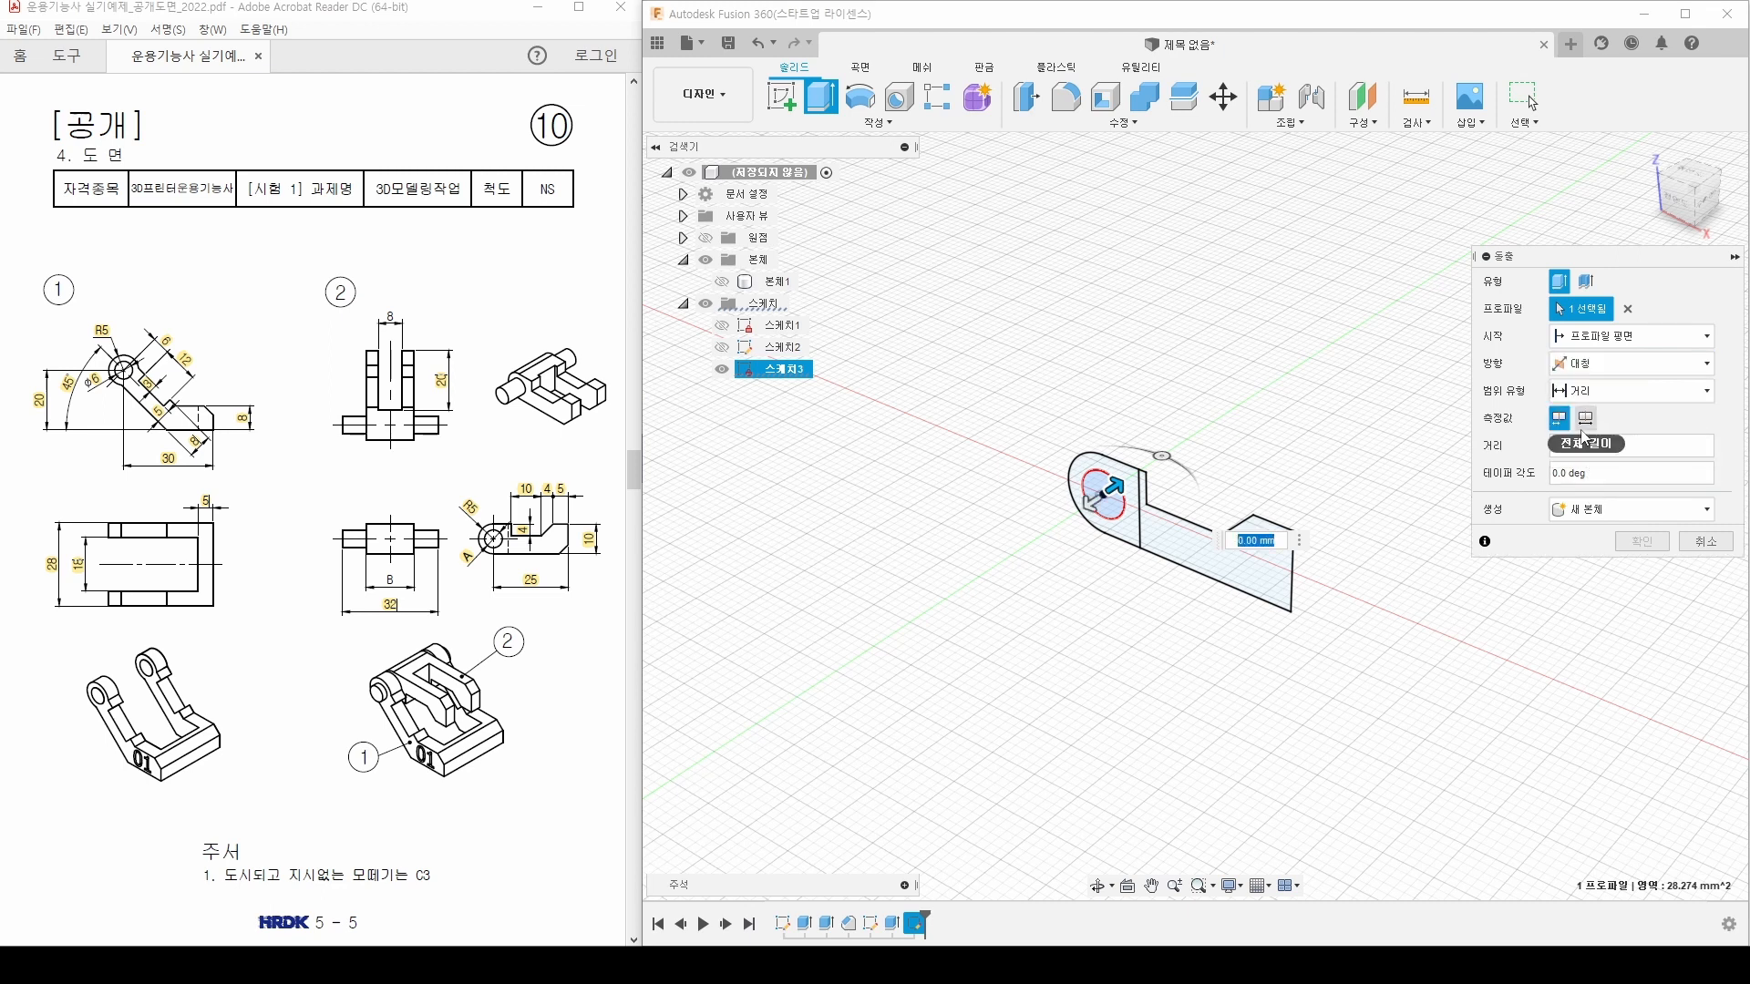
click(1584, 425)
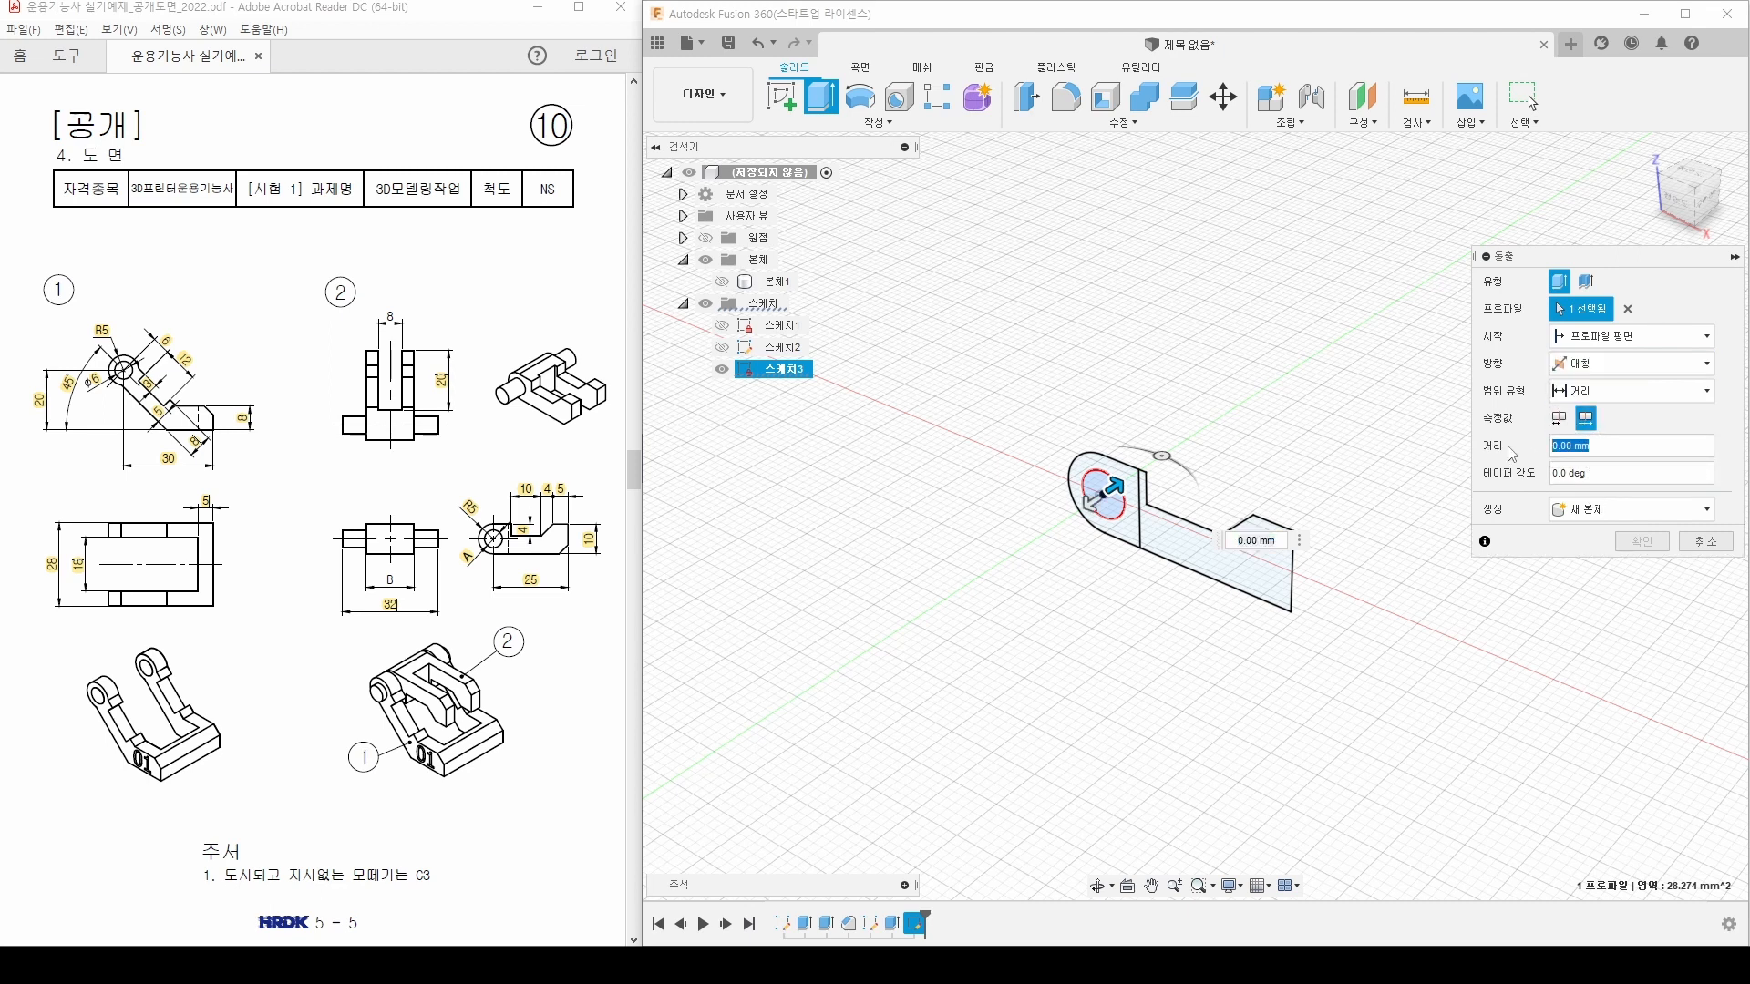
text(32)
key(Return)
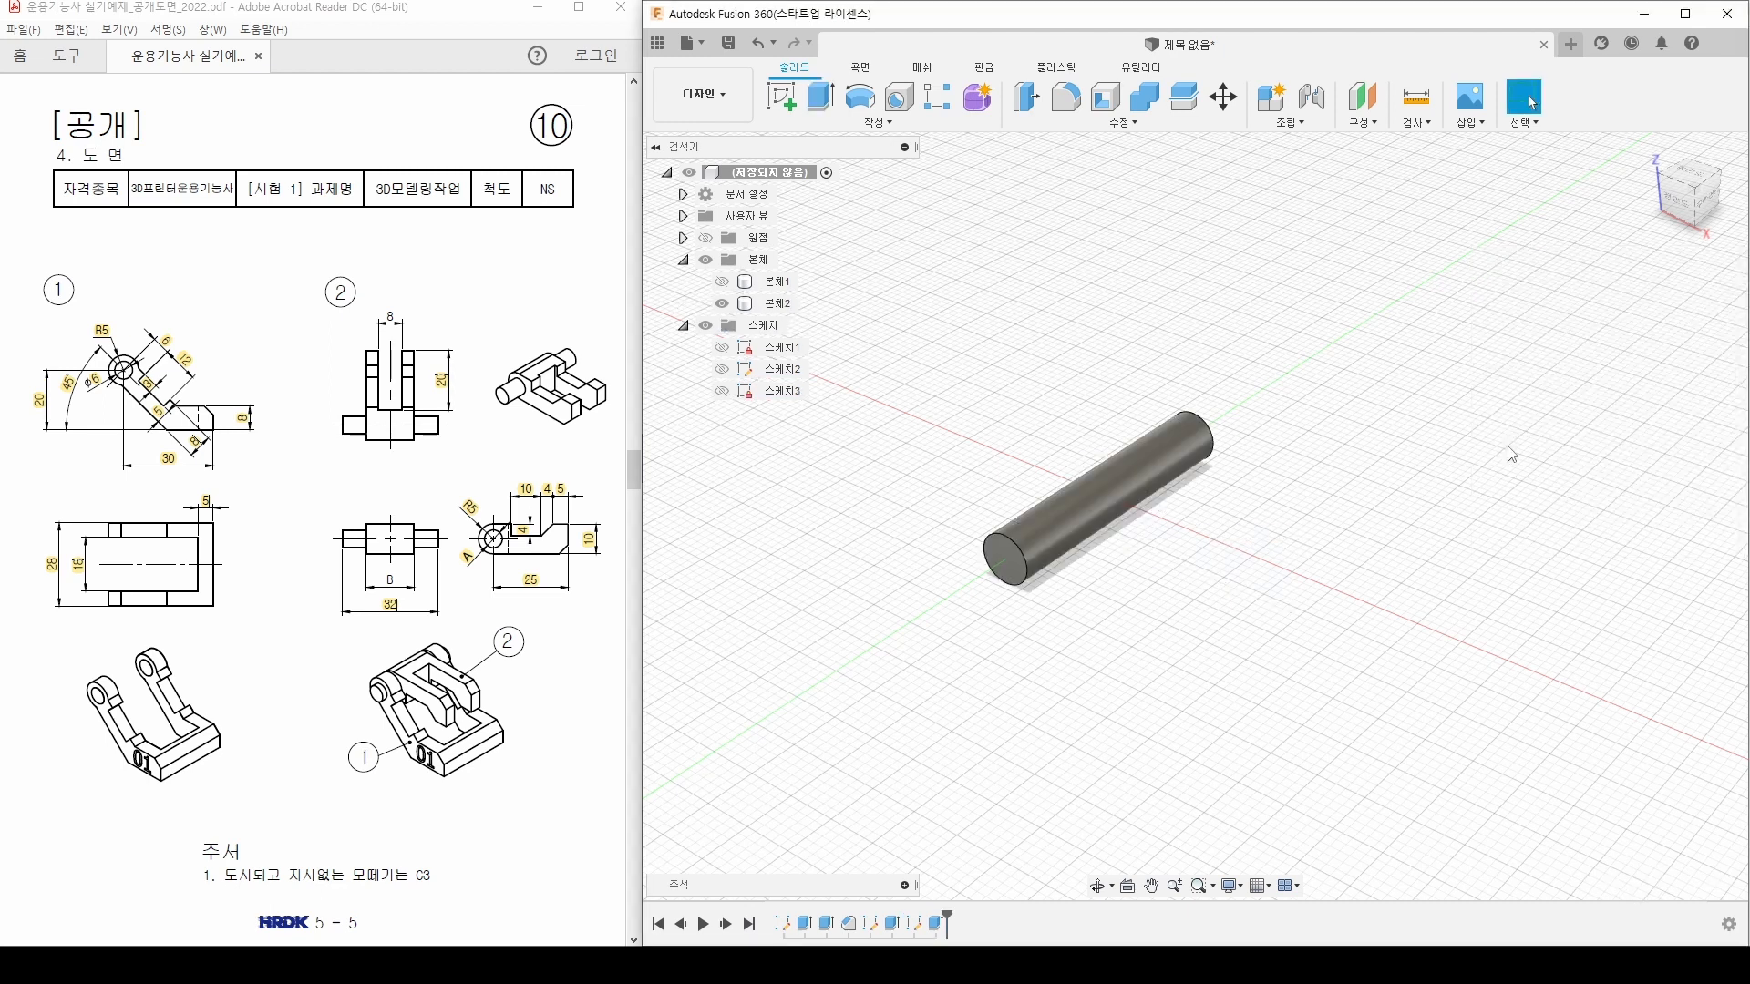
click(722, 391)
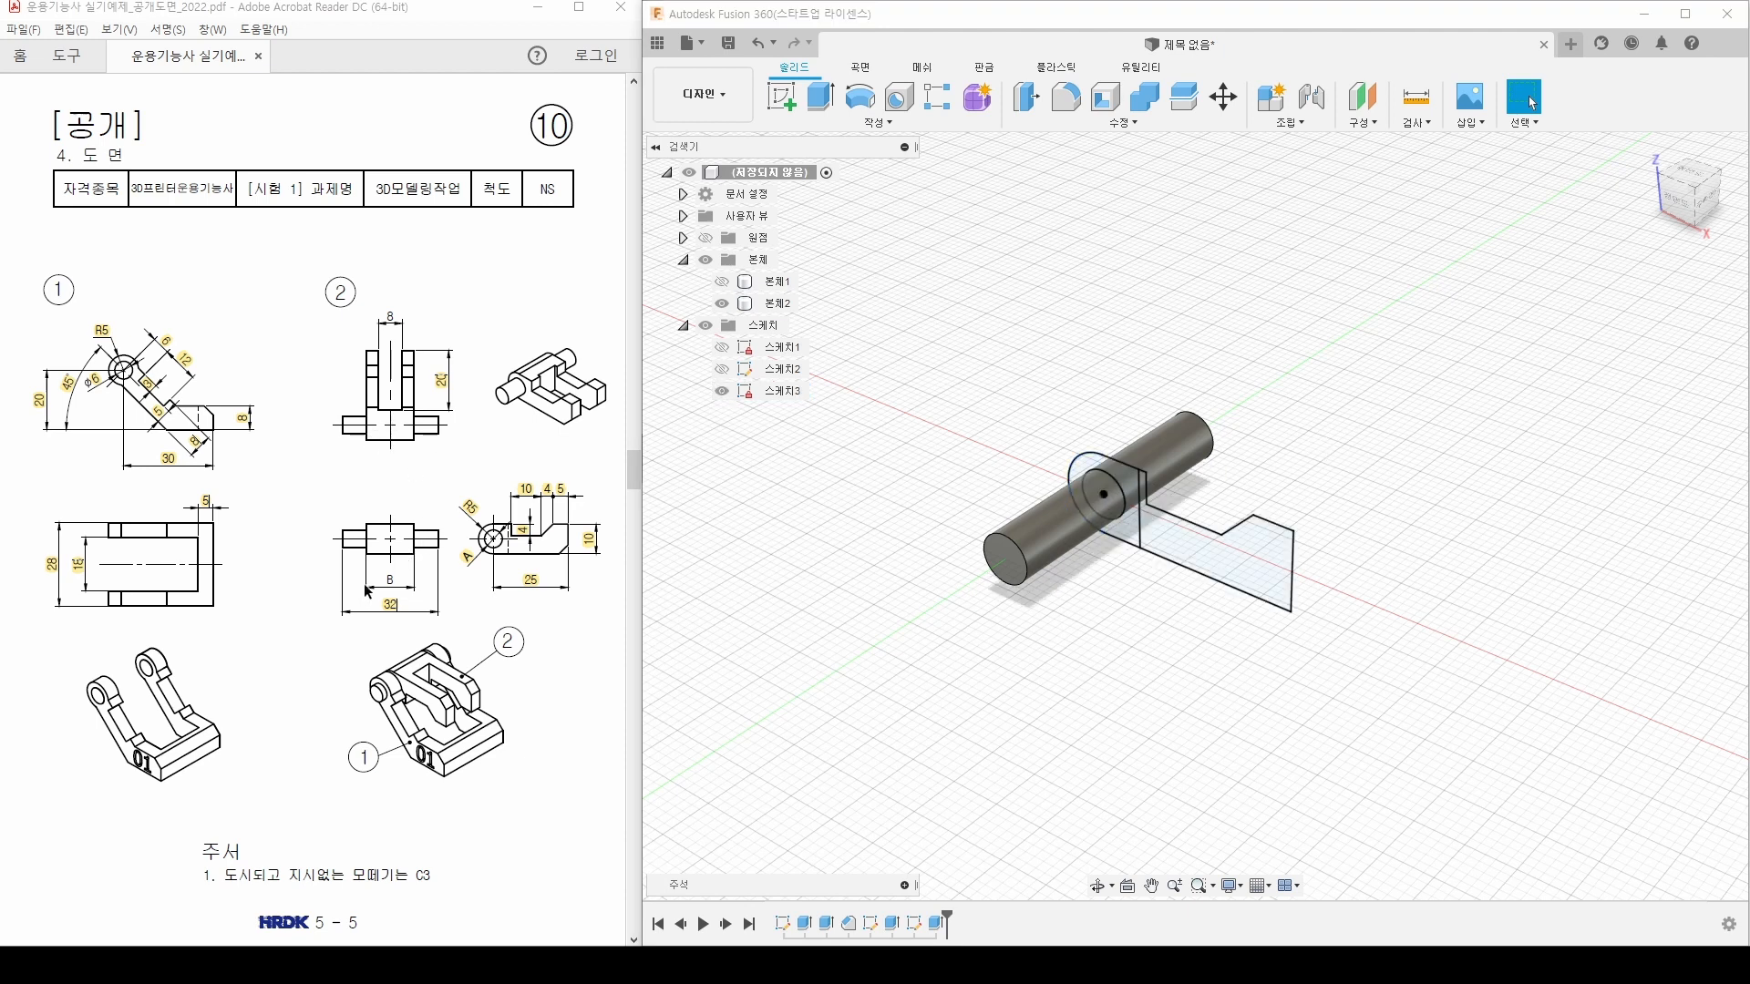
Step: Highlight part 2's hub width dimension in the reference drawing and check it against part 1's inner width
drag(382, 580, 396, 580)
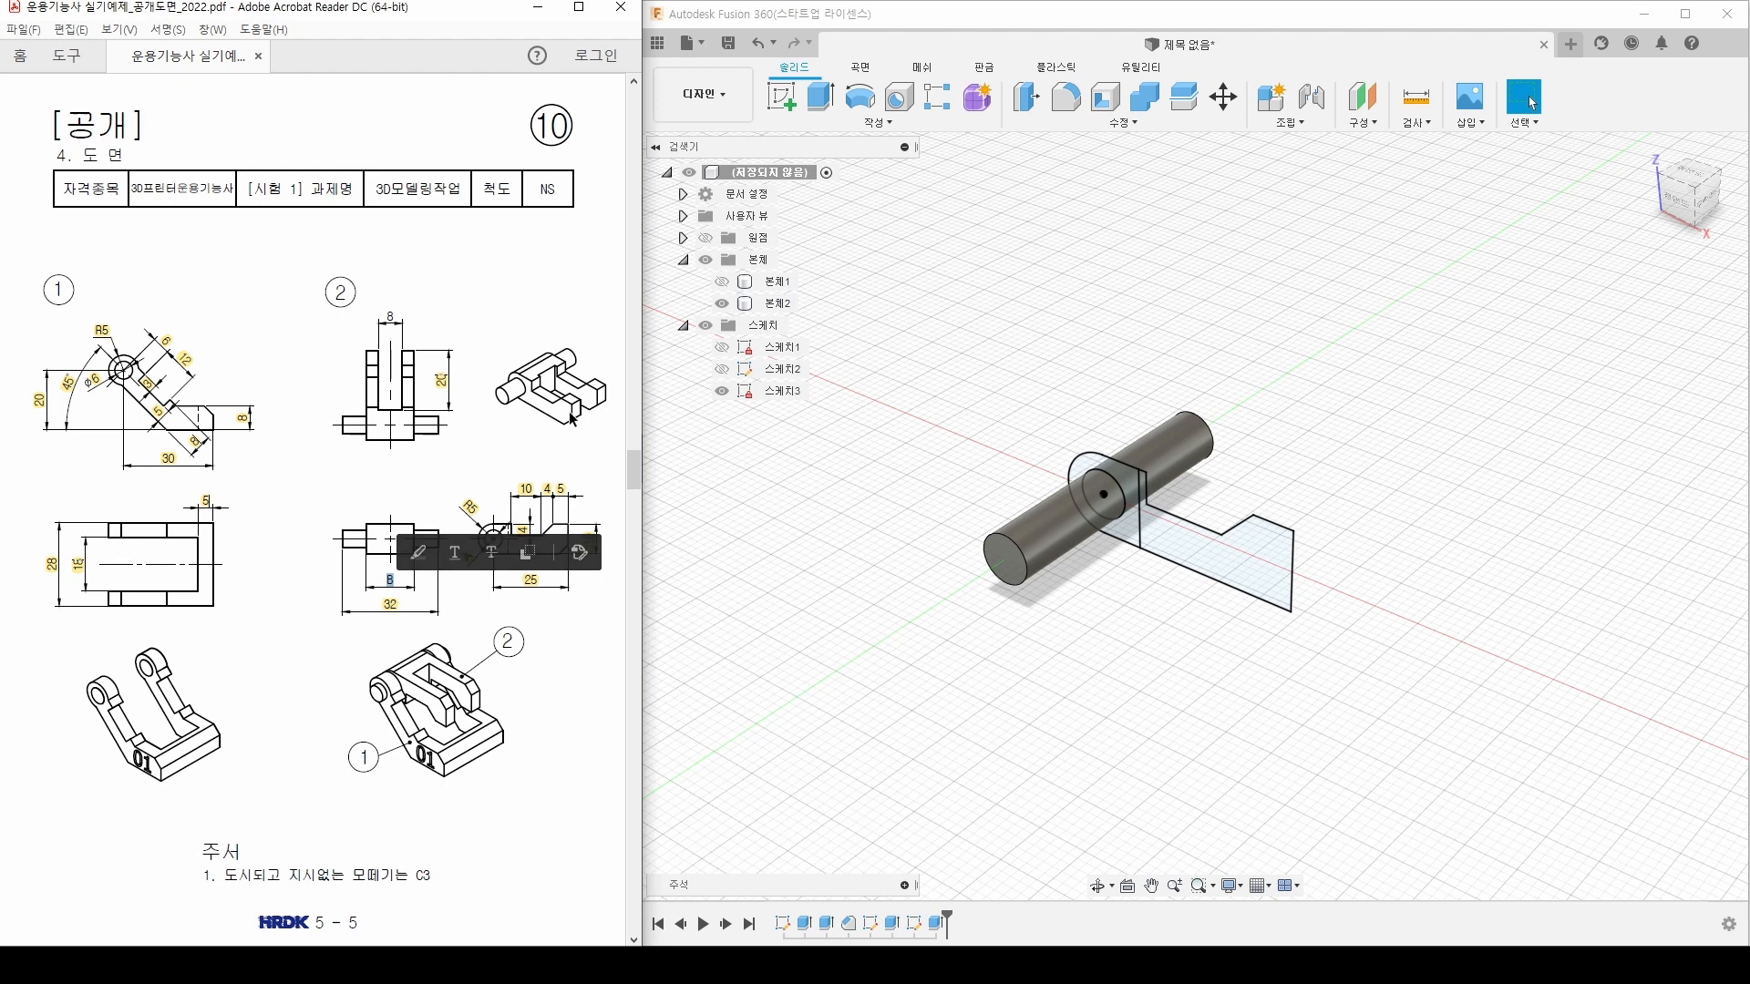
click(423, 562)
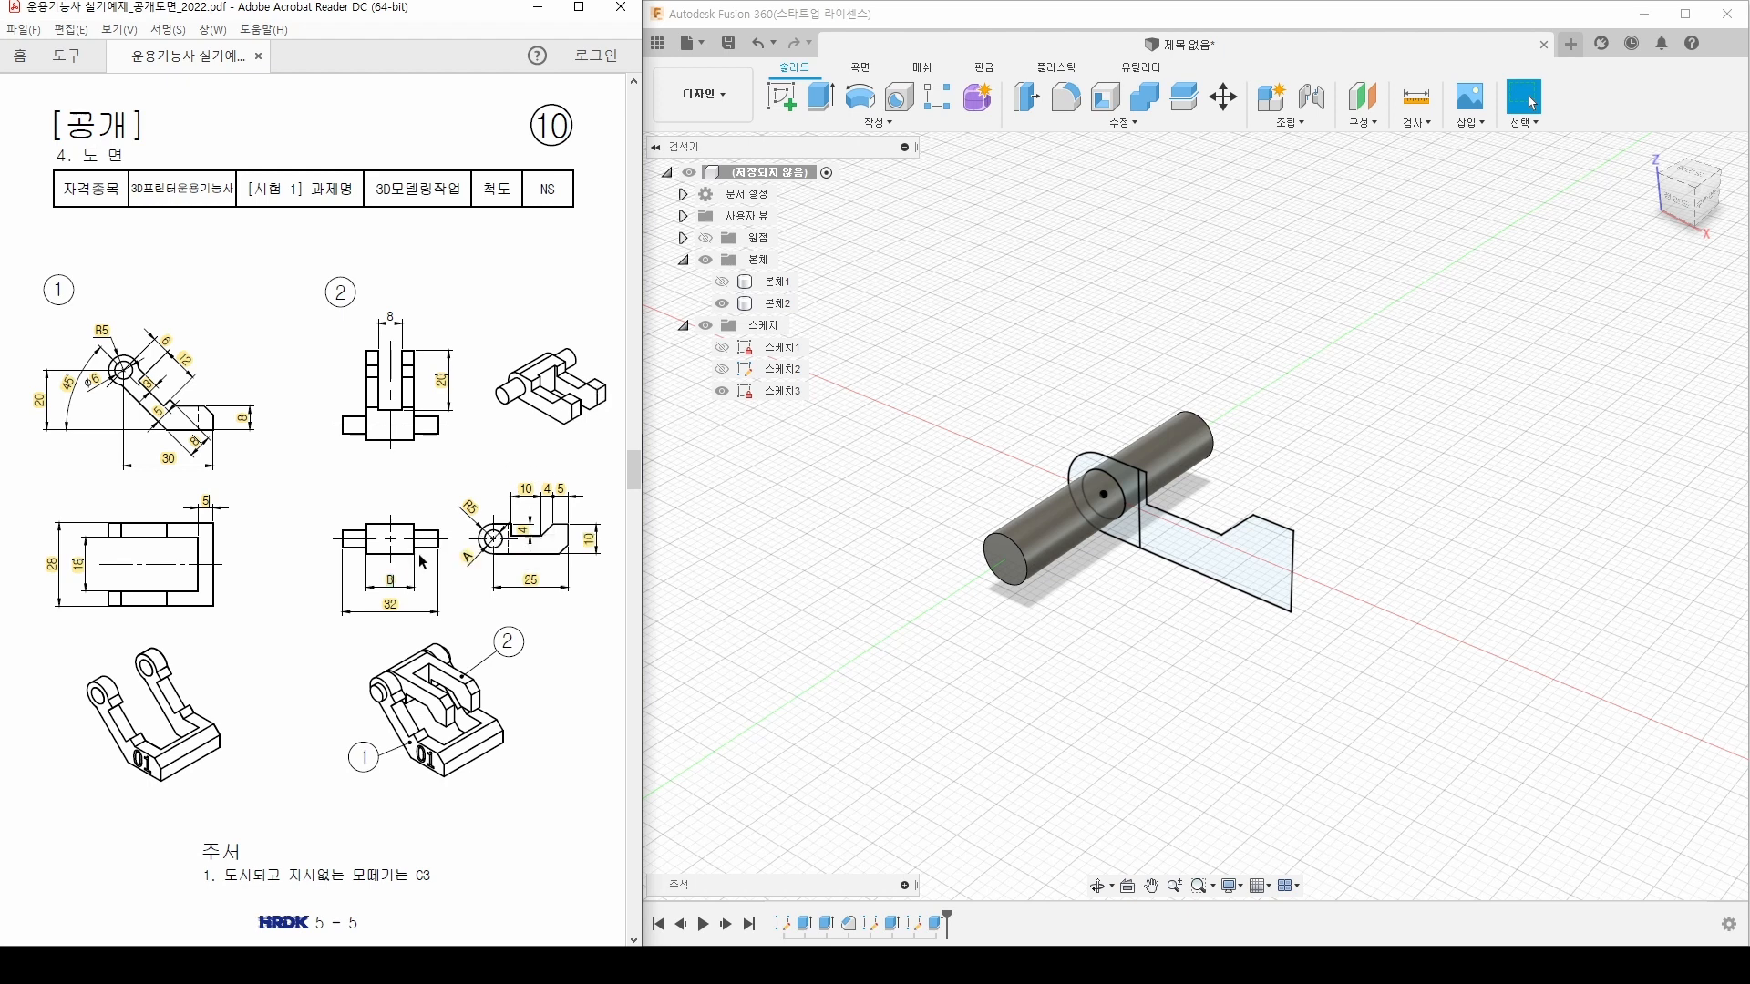
click(824, 547)
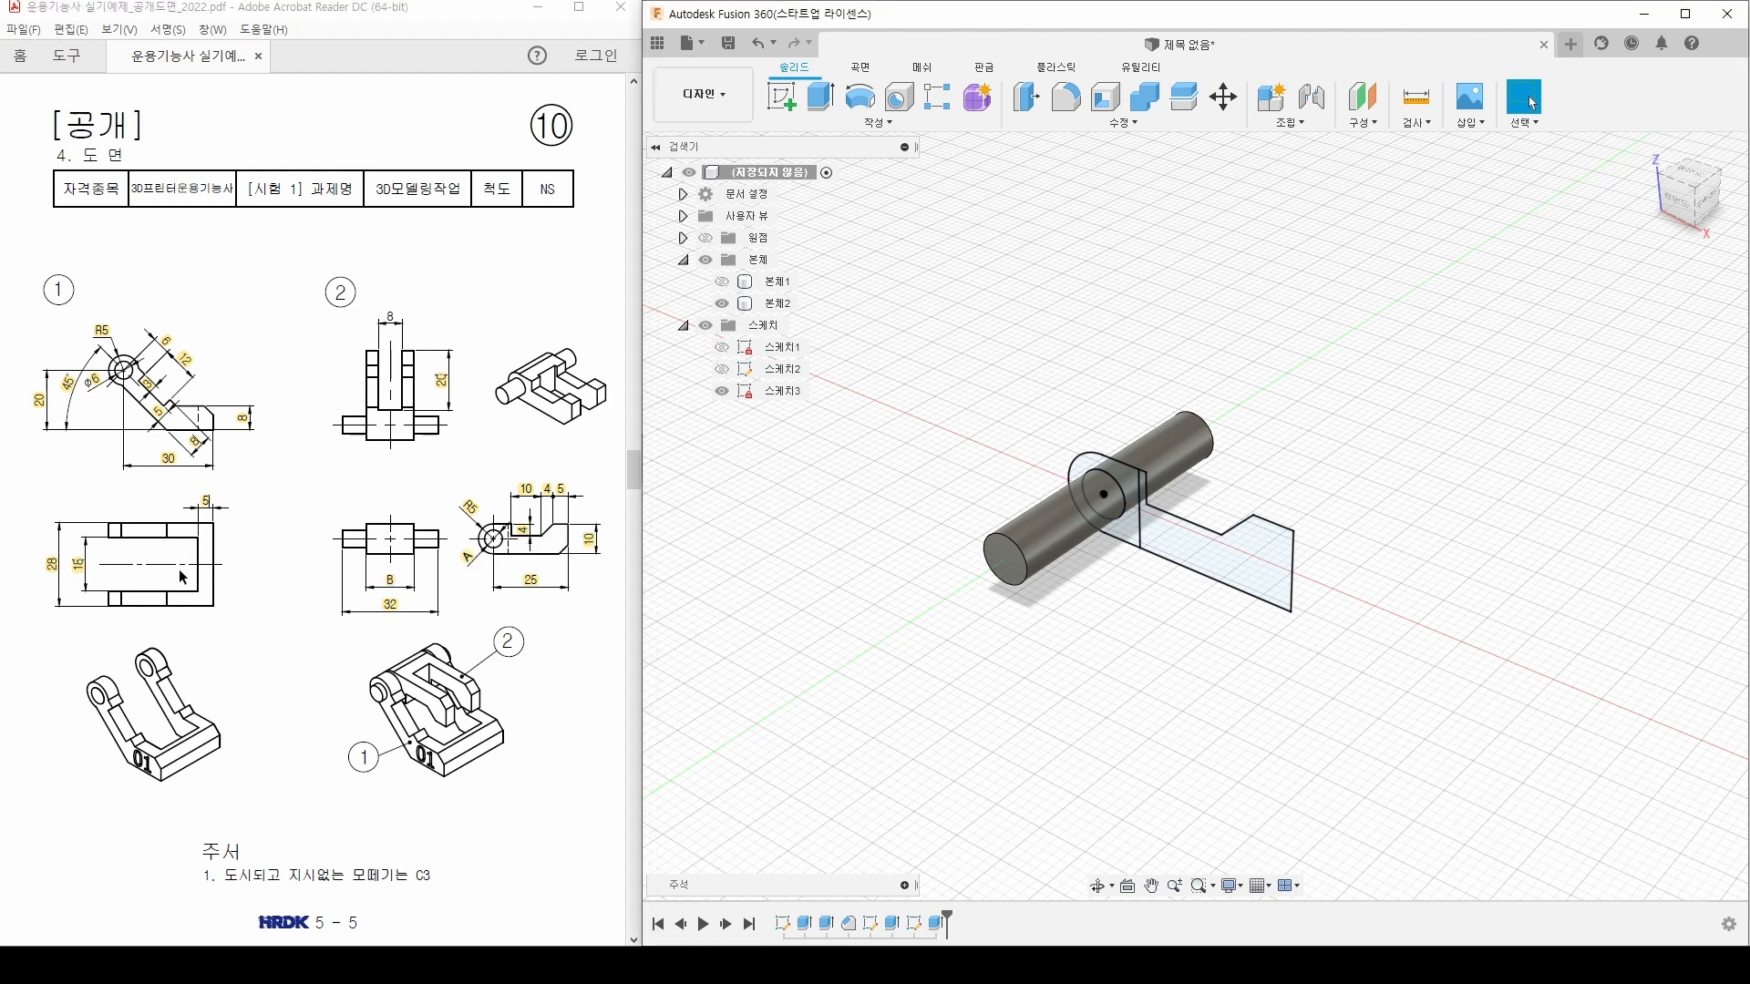
click(79, 568)
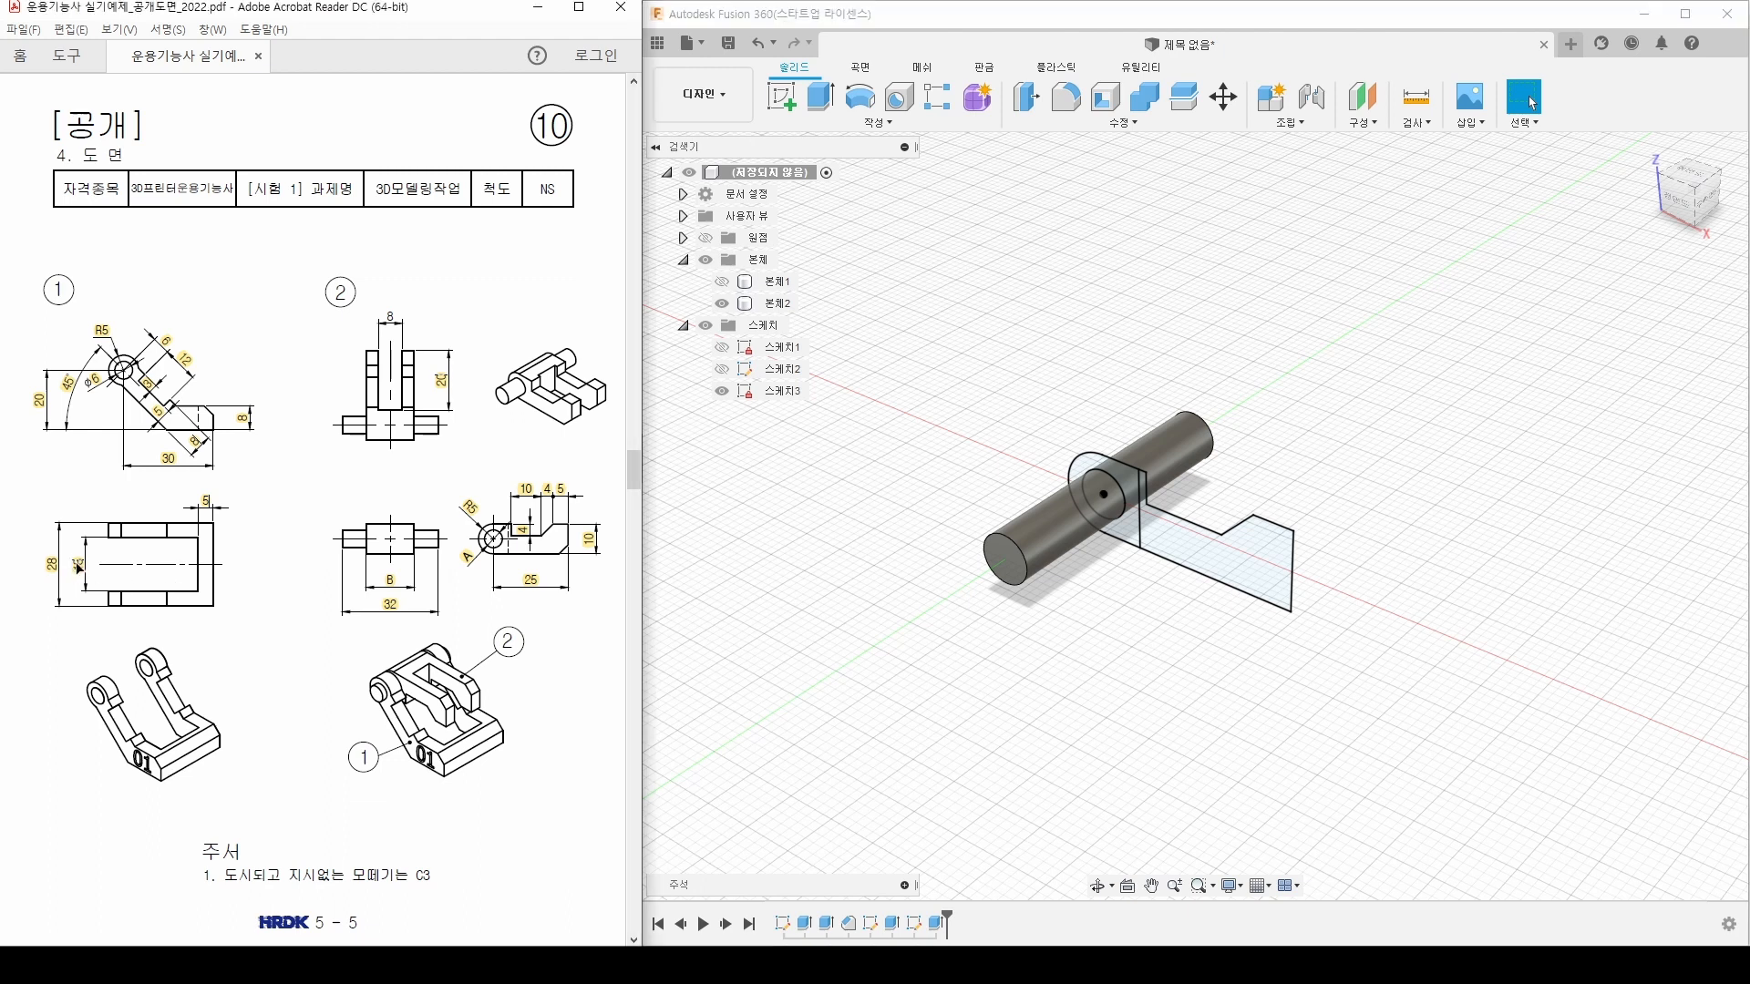
click(907, 521)
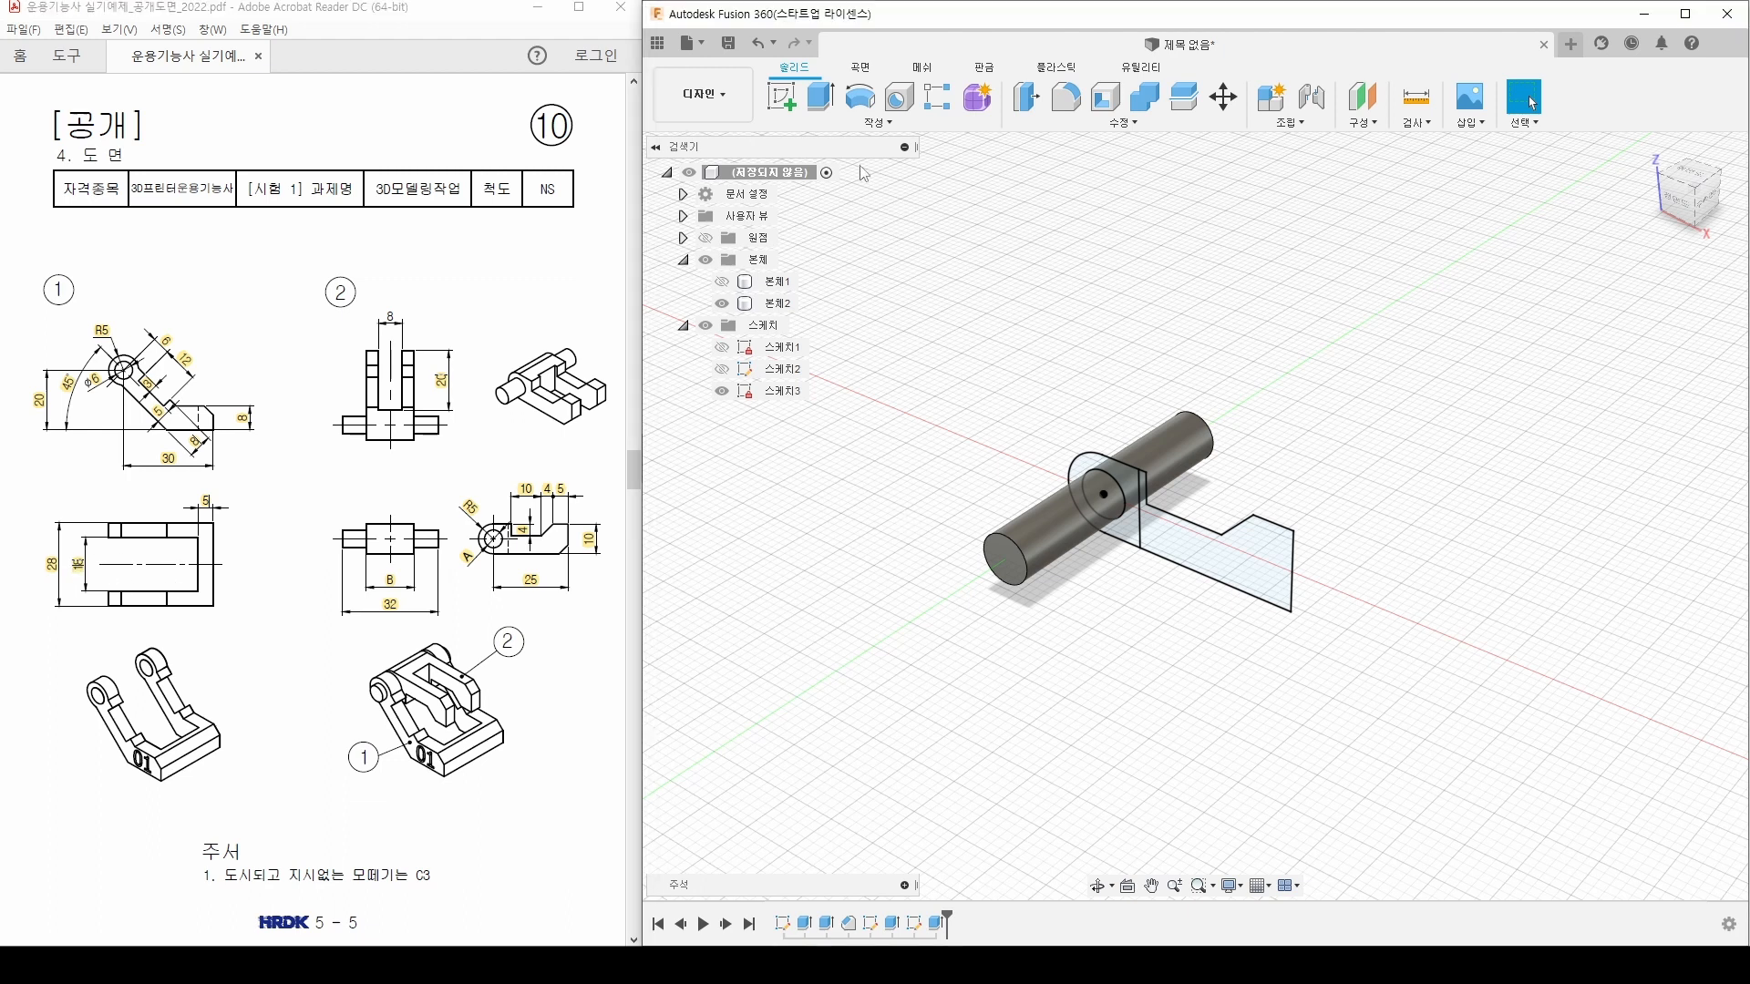
Step: Extrude the hub and arm profiles symmetrically by the hub's whole width, joining them to the pin
click(822, 96)
click(1131, 497)
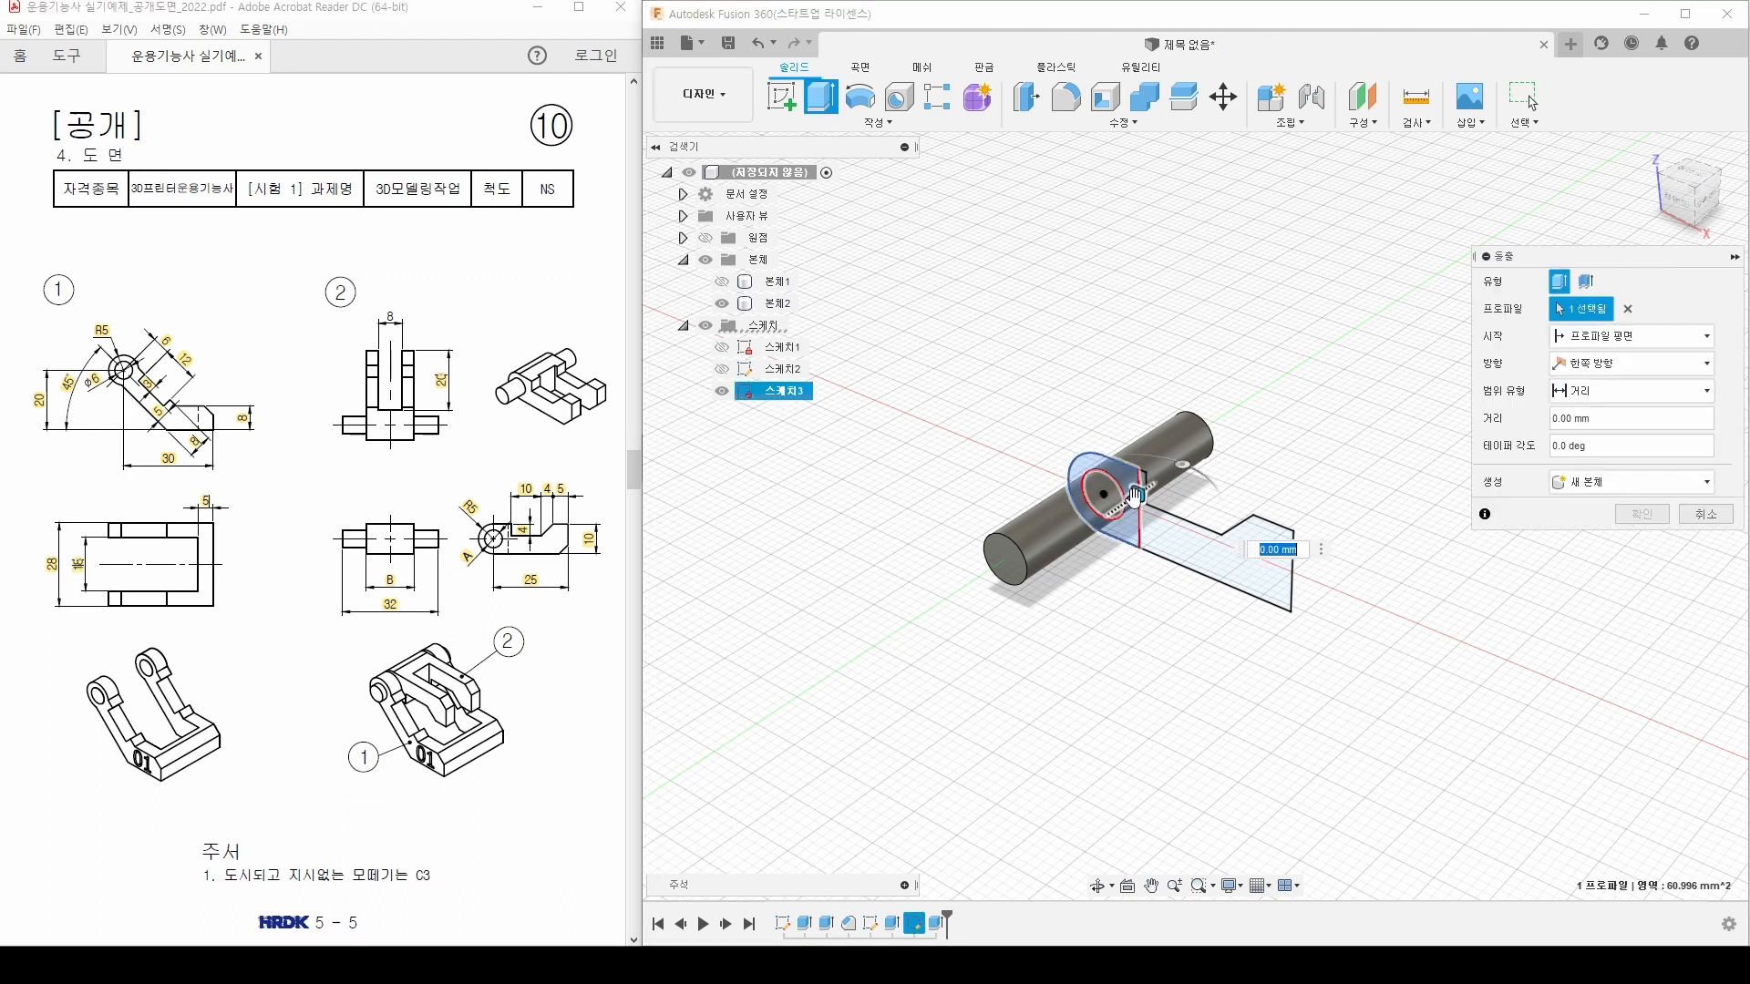
click(1167, 523)
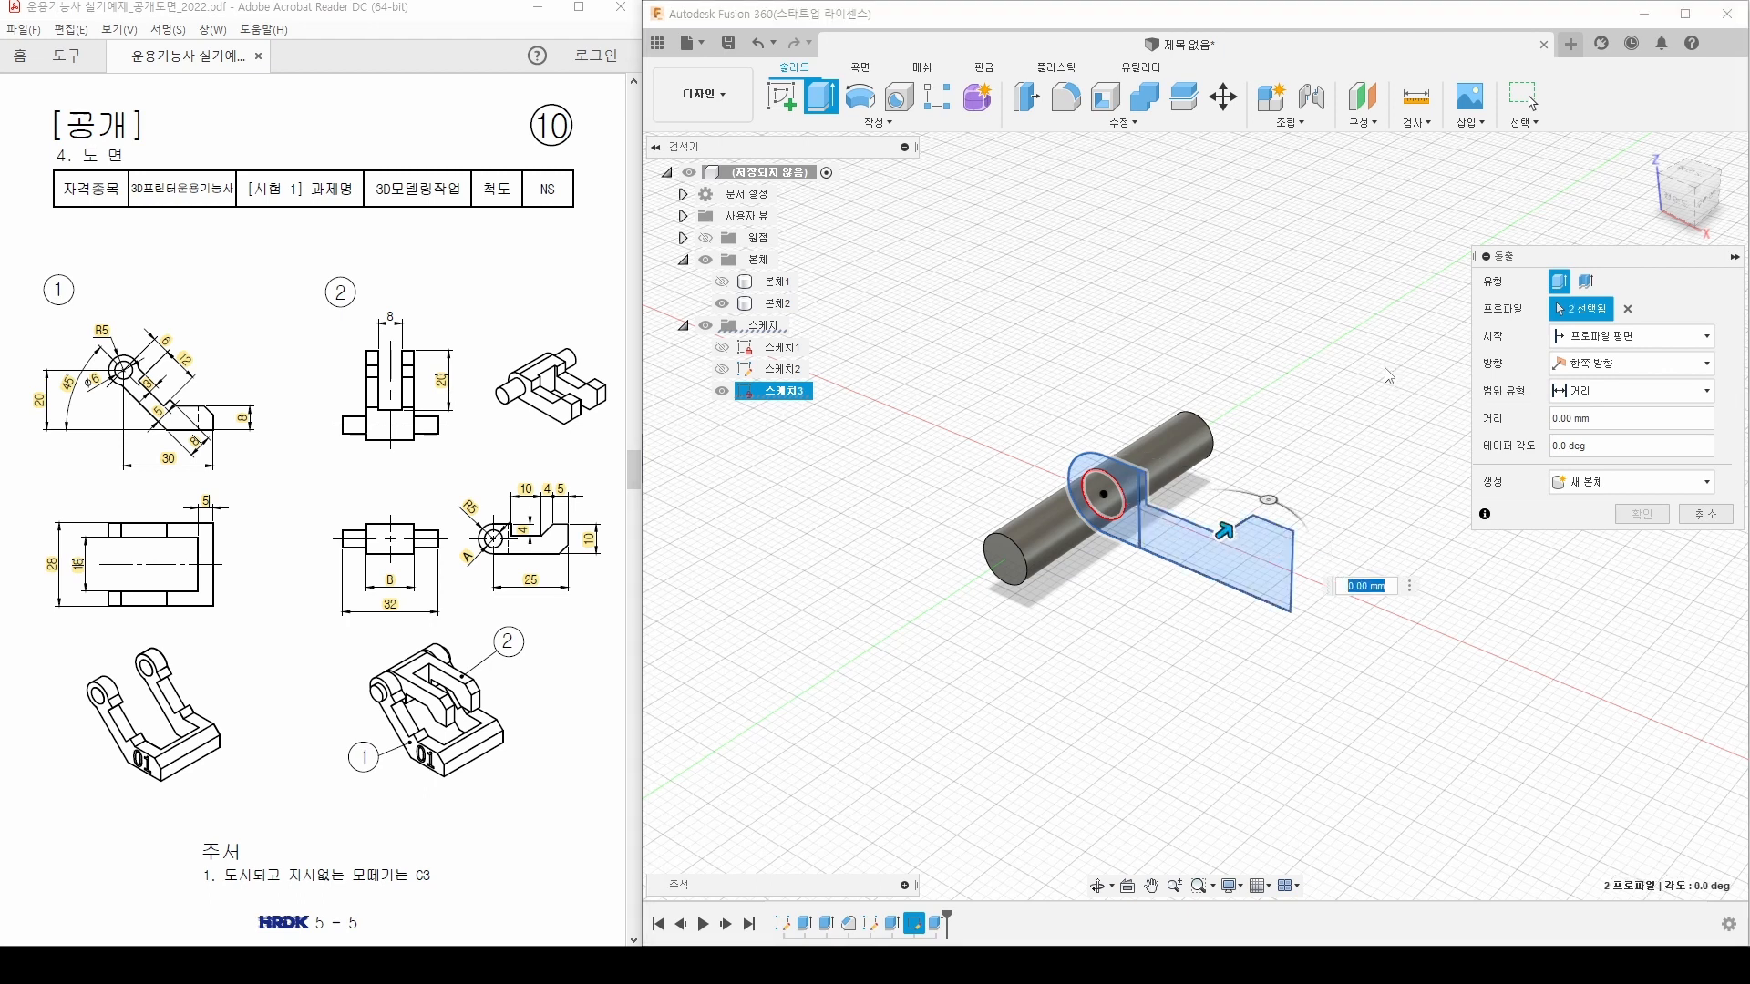
click(1604, 364)
click(1581, 438)
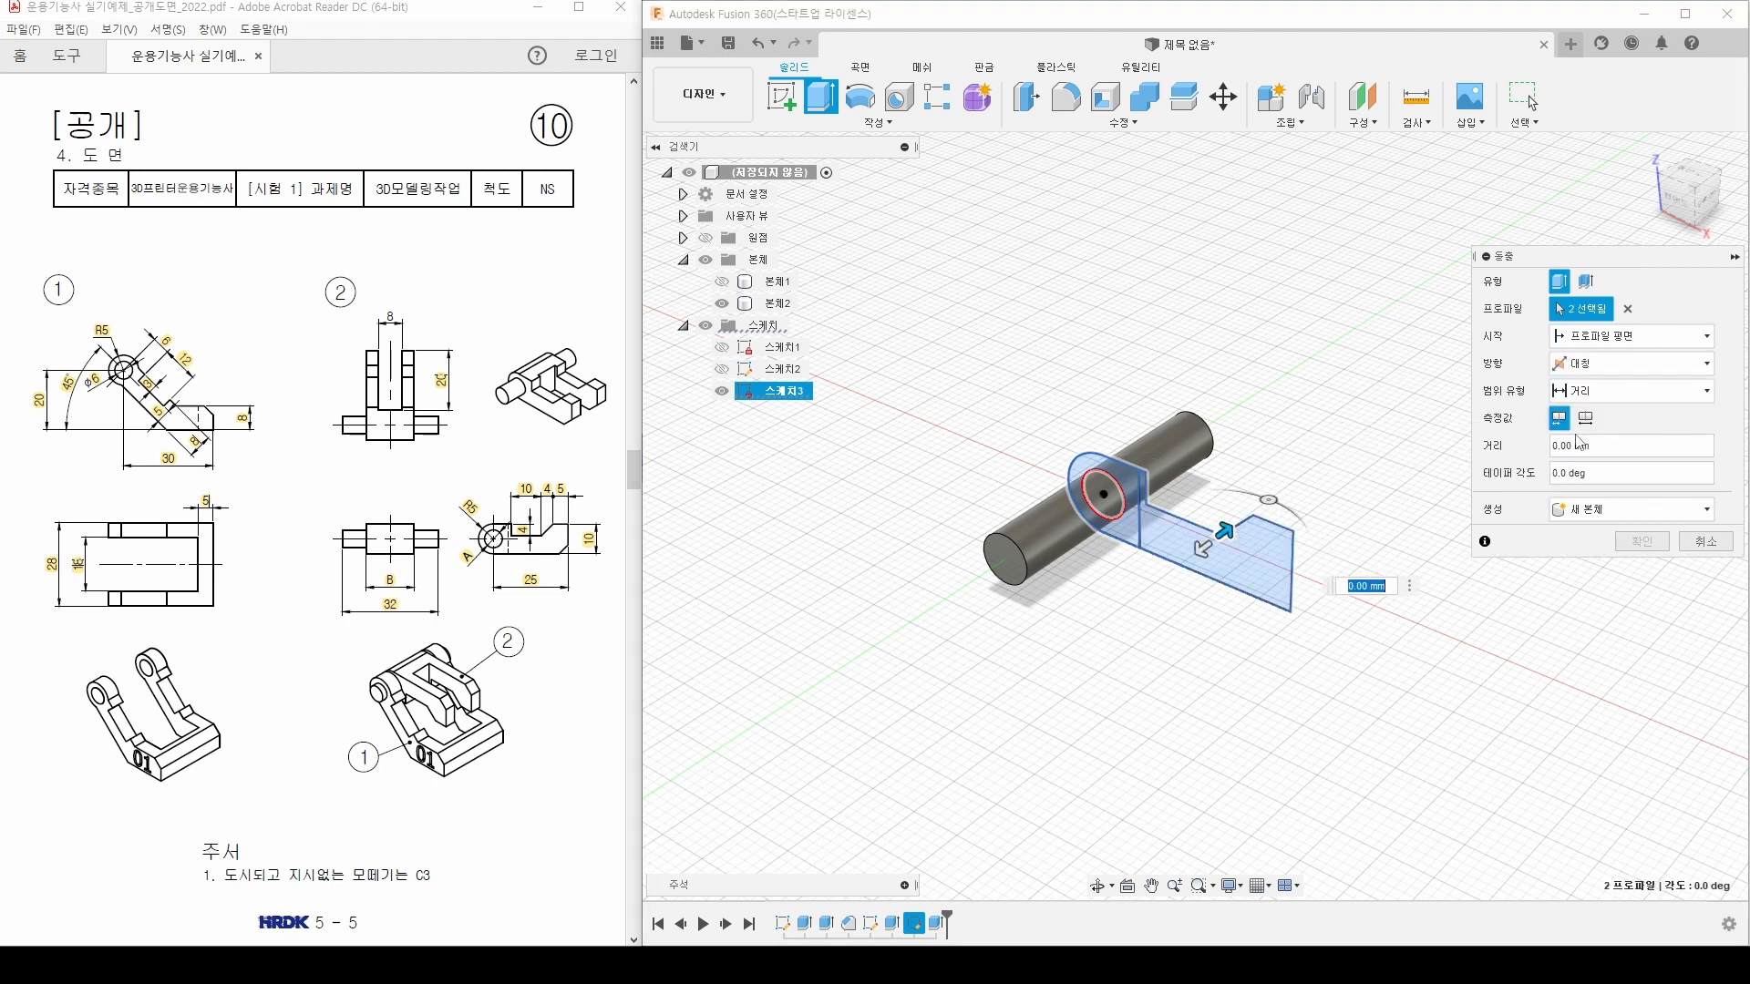
click(1586, 418)
click(1581, 445)
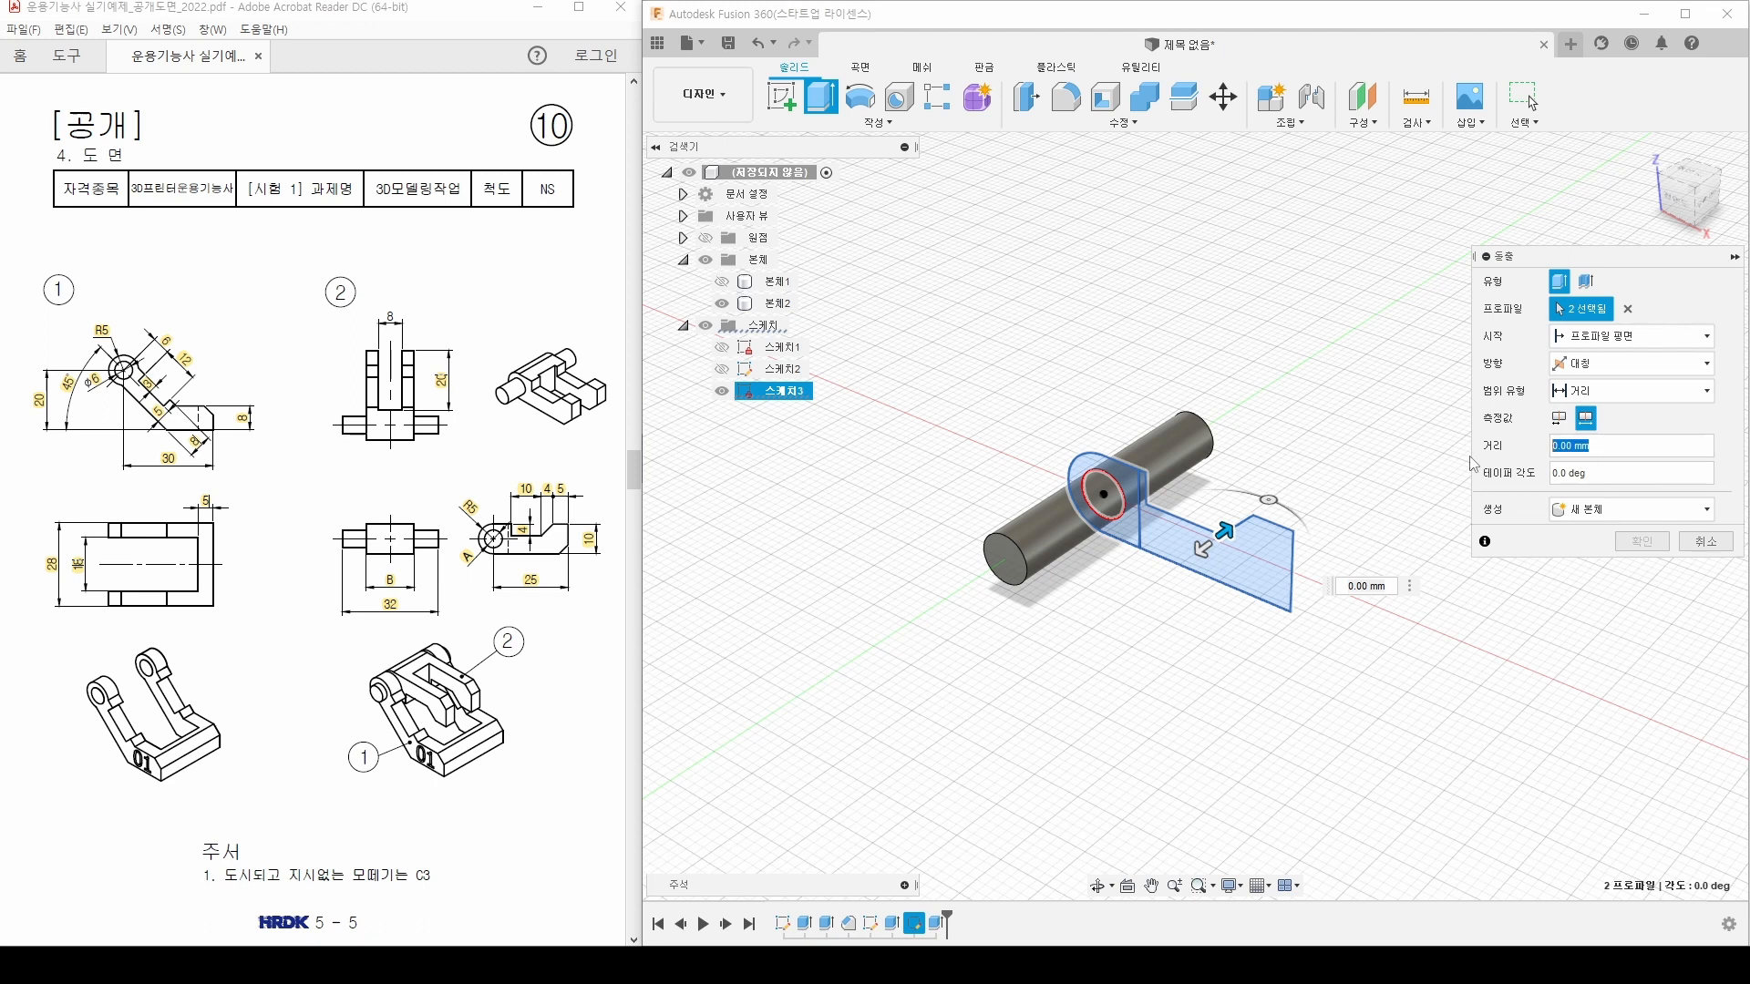
text(10)
key(Return)
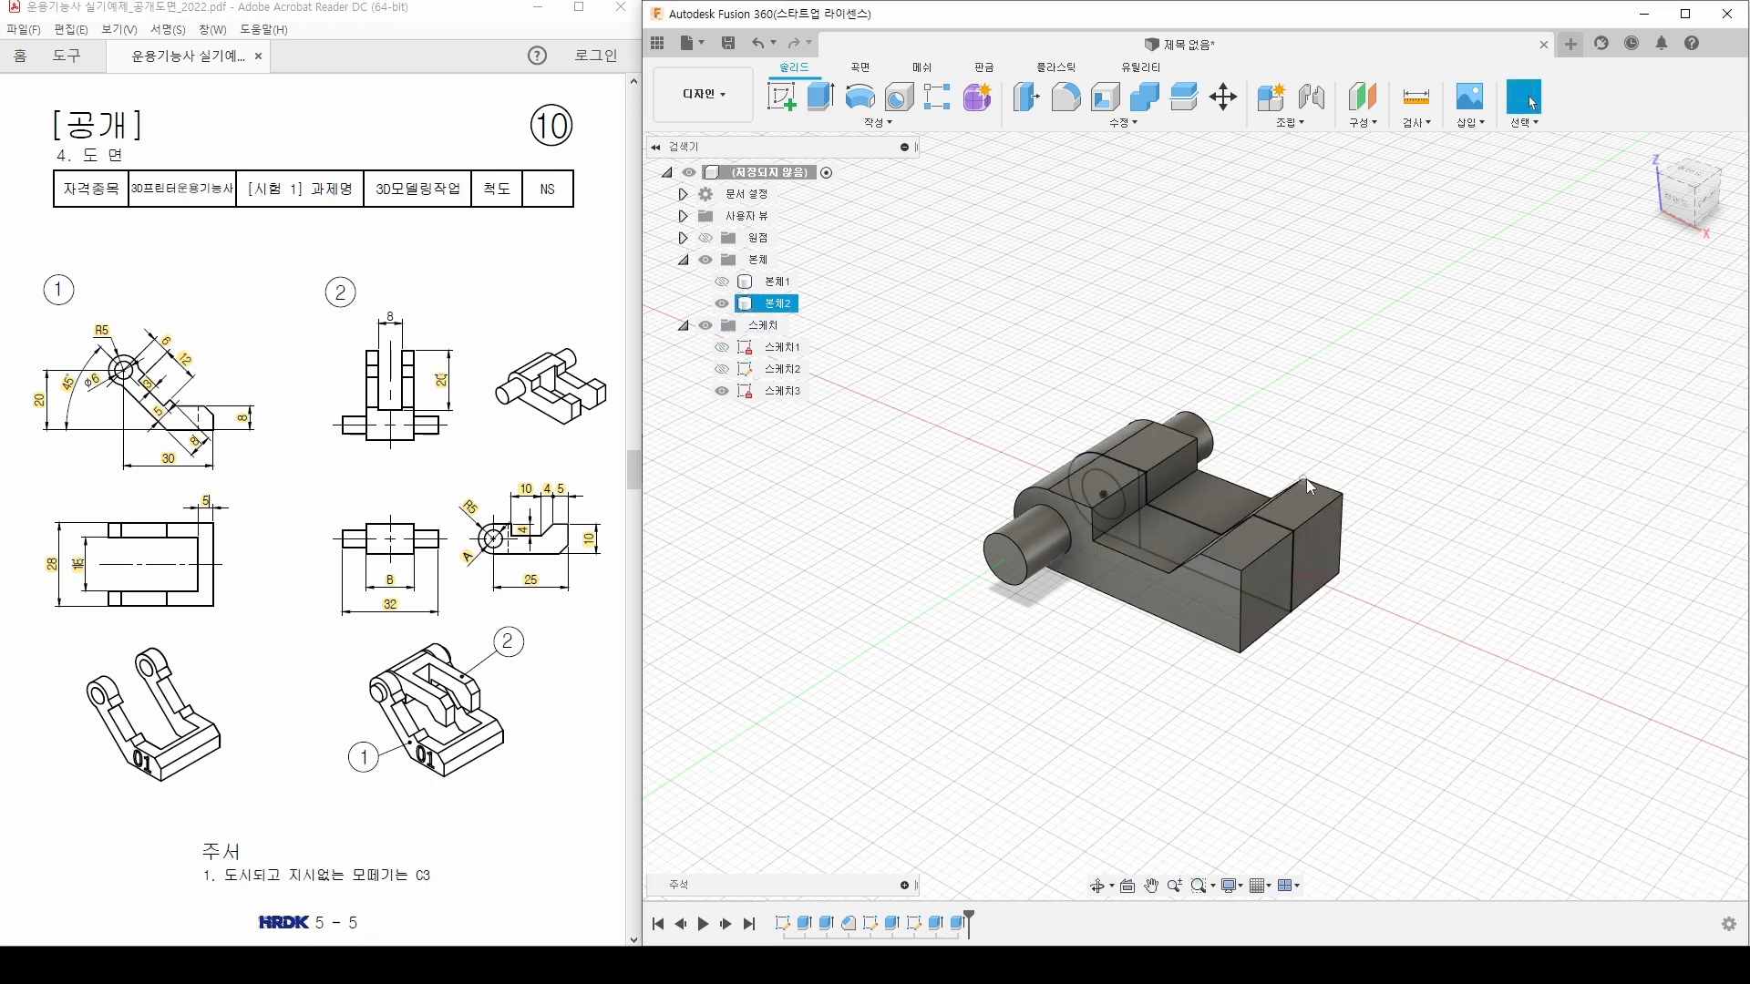
Step: Highlight the 8 dimension in the reference drawing and cut the arm profile symmetrically to an 8 mm whole length to form the fork
shift+middle_drag(1312, 492, 1360, 501)
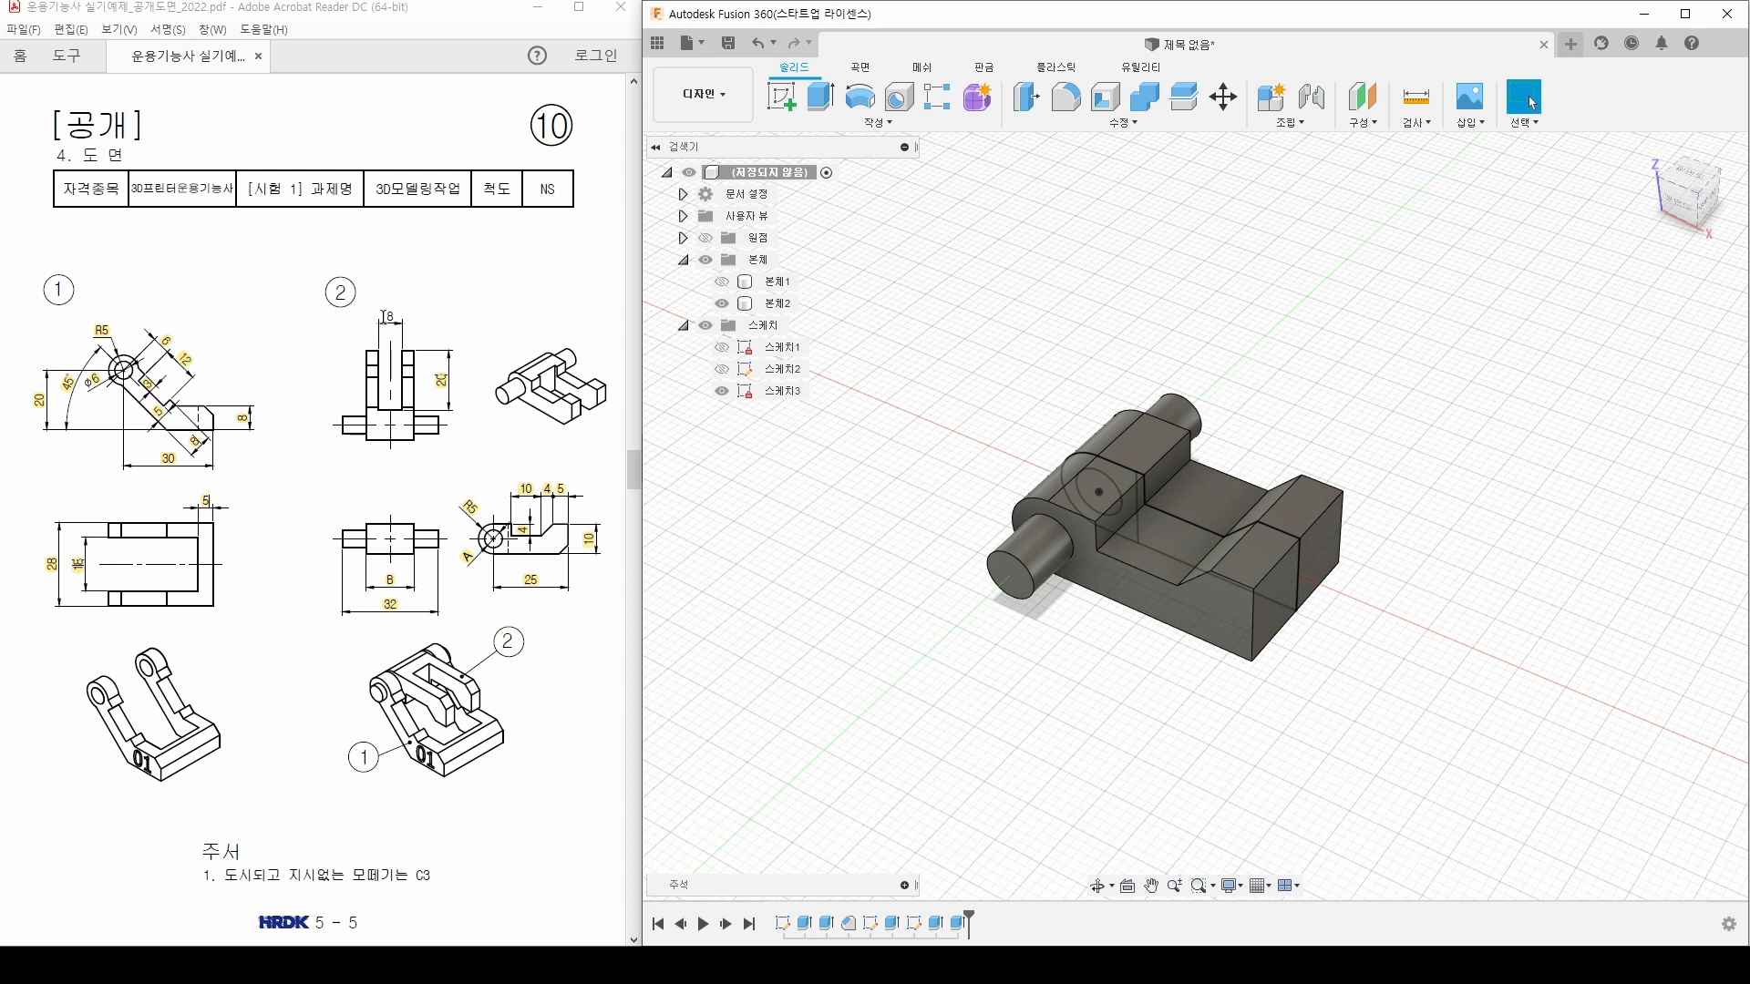
drag(383, 317, 398, 317)
click(419, 290)
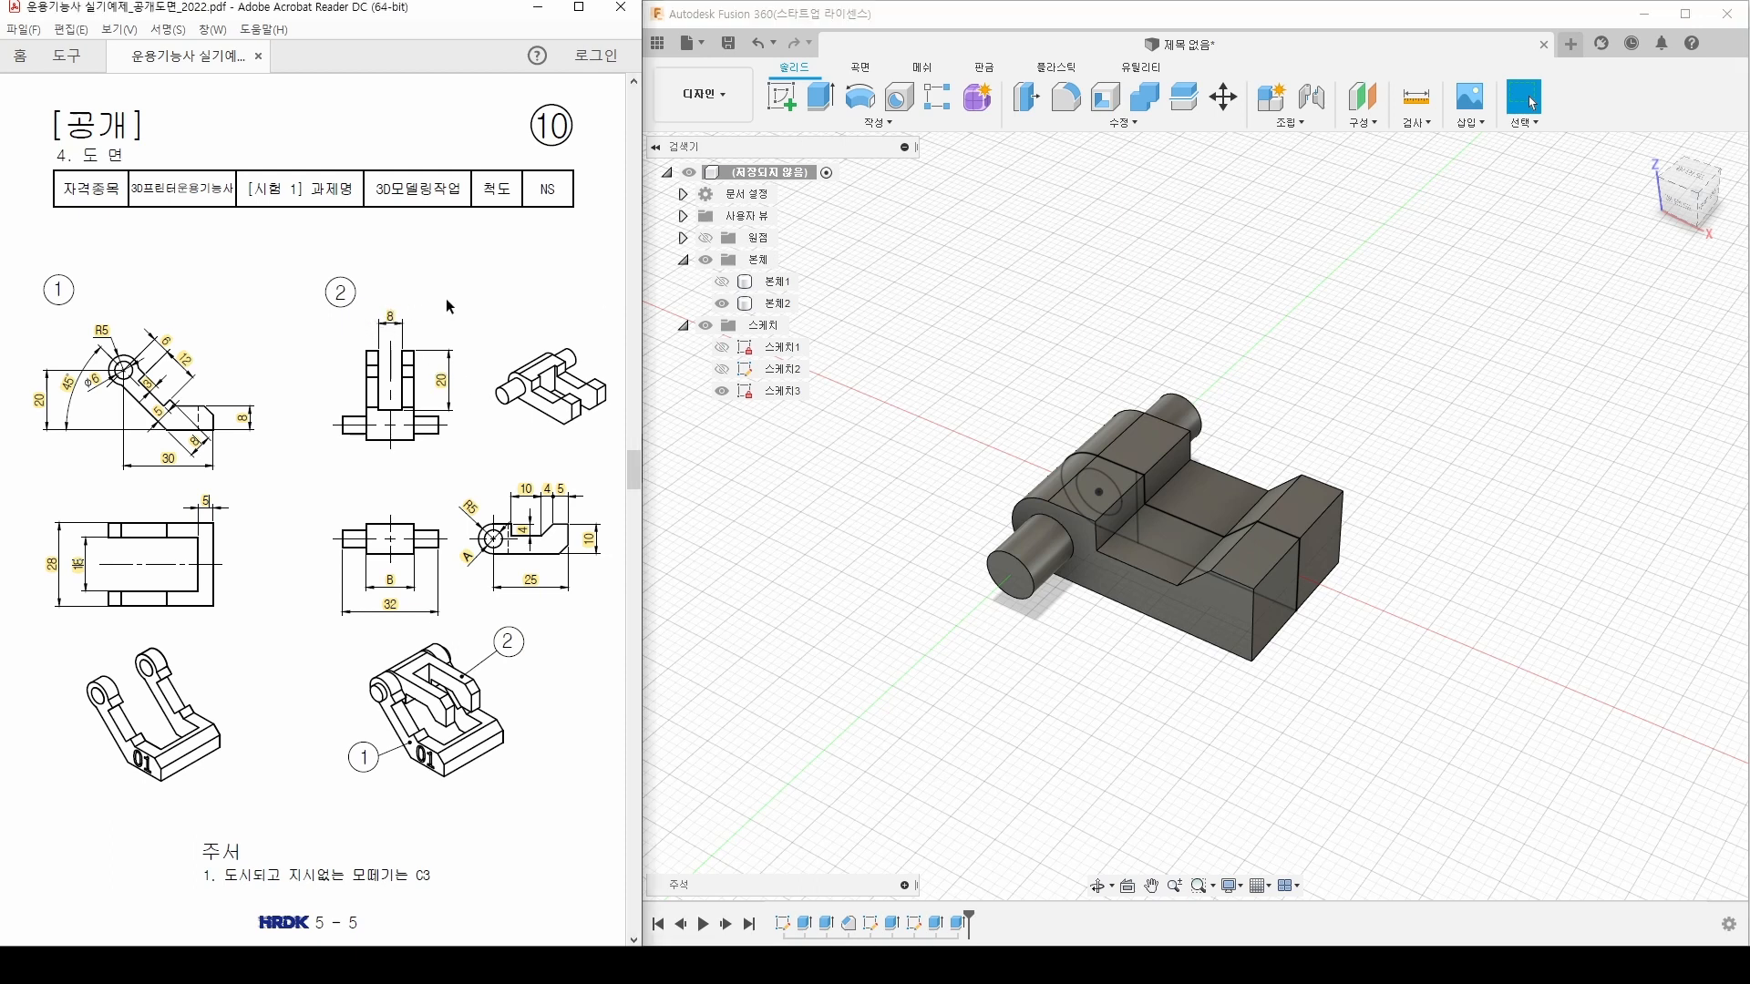
click(825, 97)
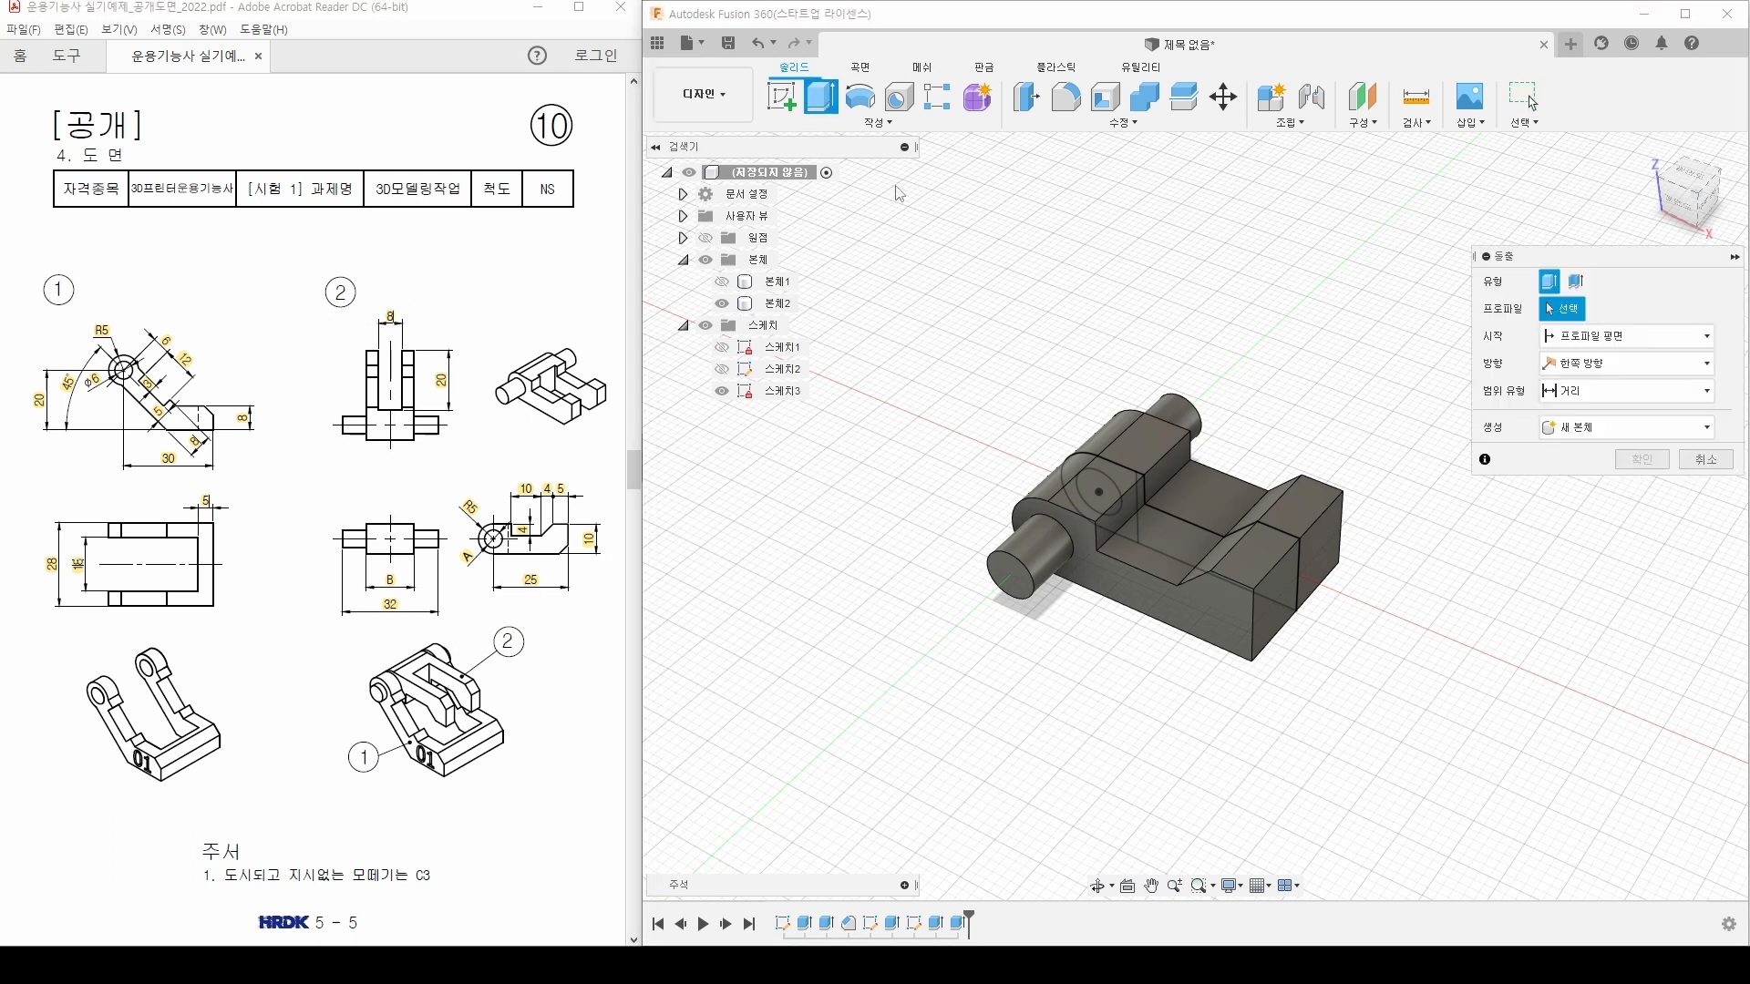
click(1272, 554)
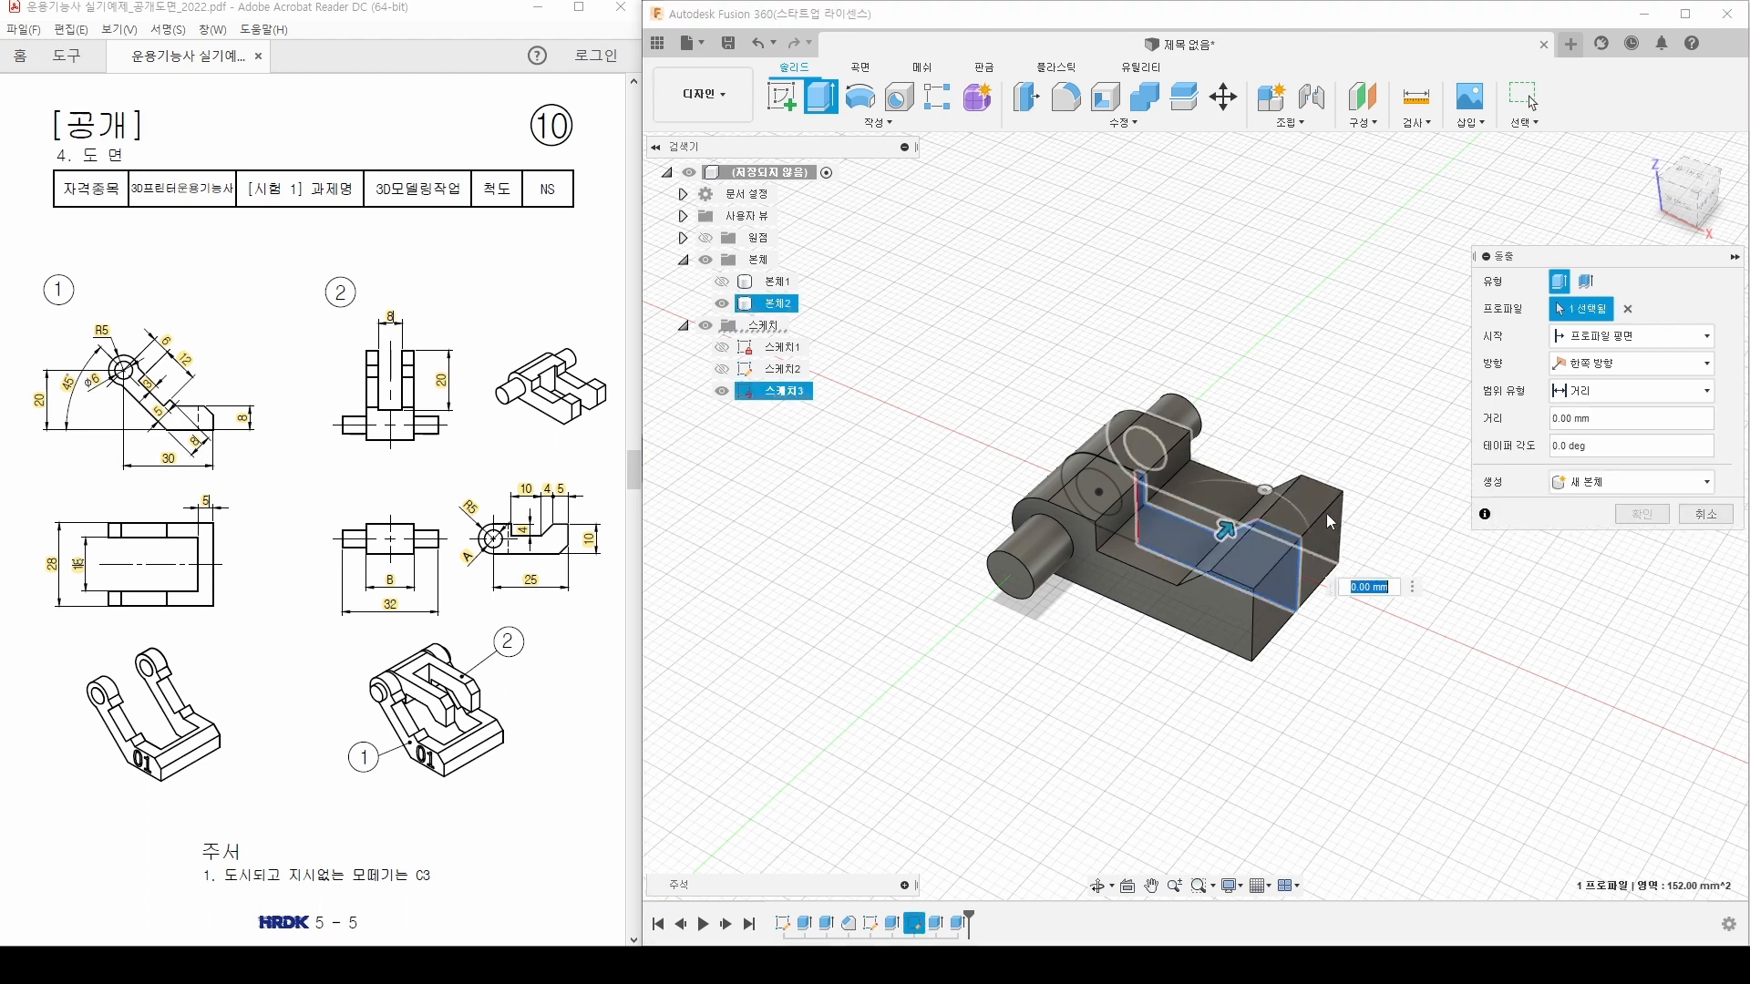
click(1591, 364)
click(1586, 429)
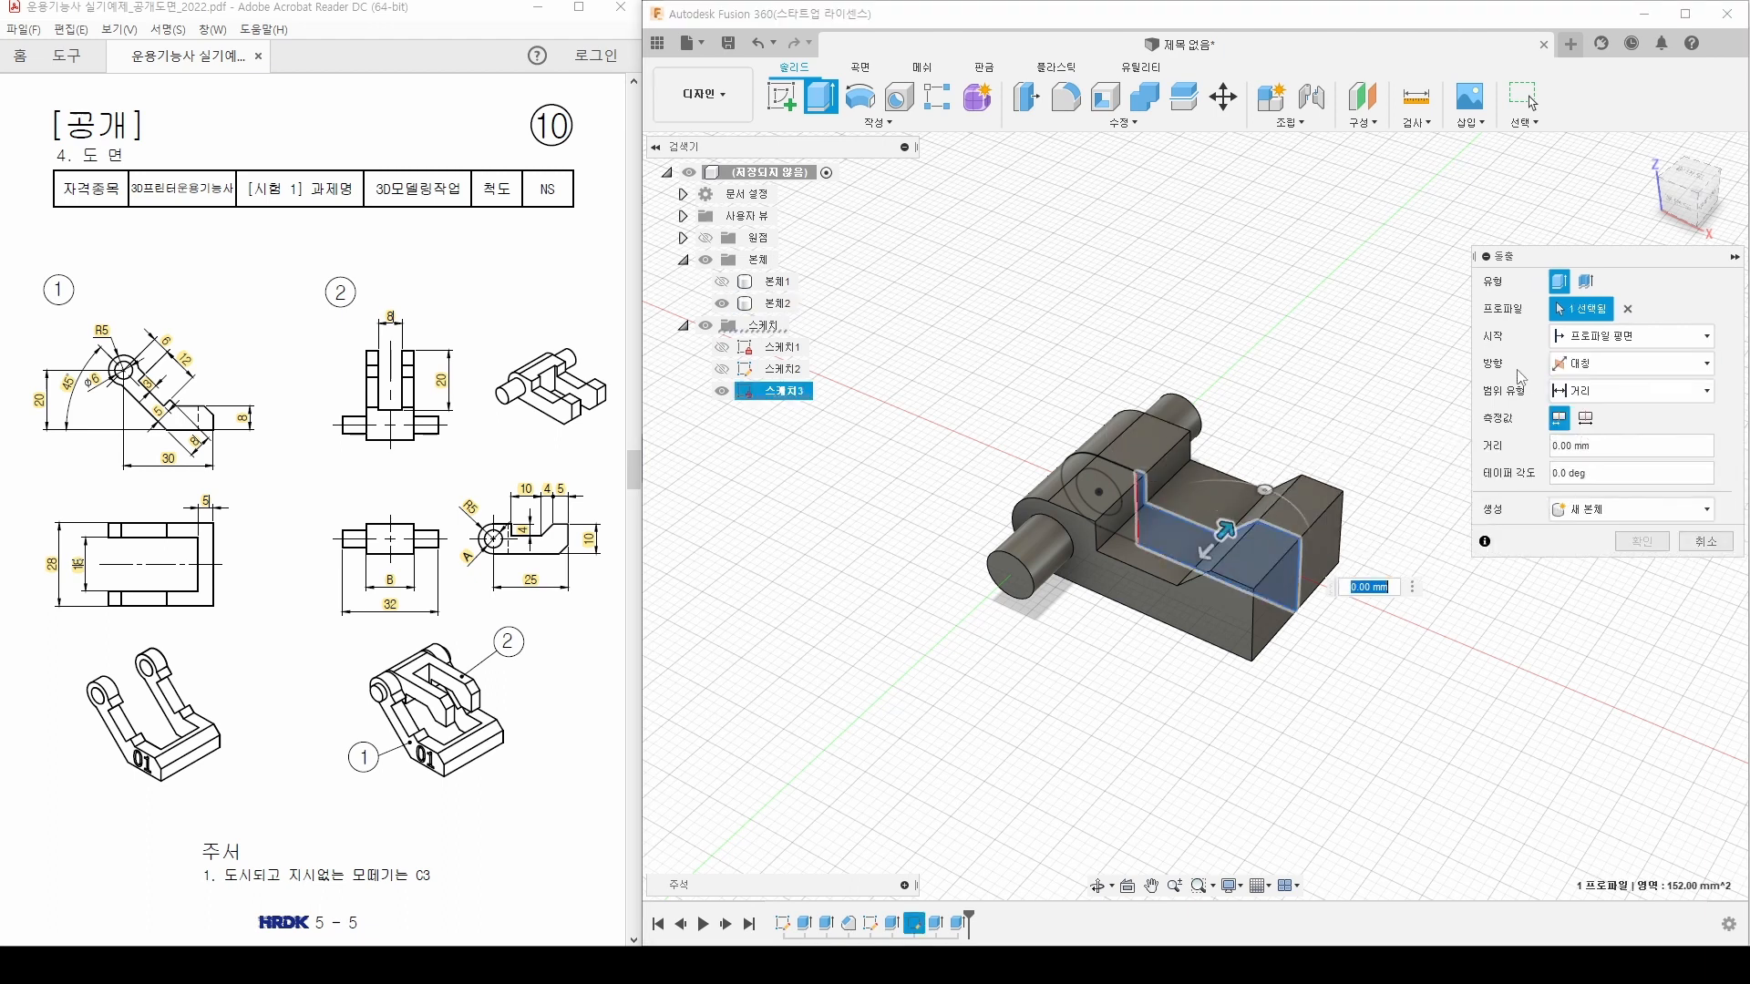
click(1586, 419)
text(8)
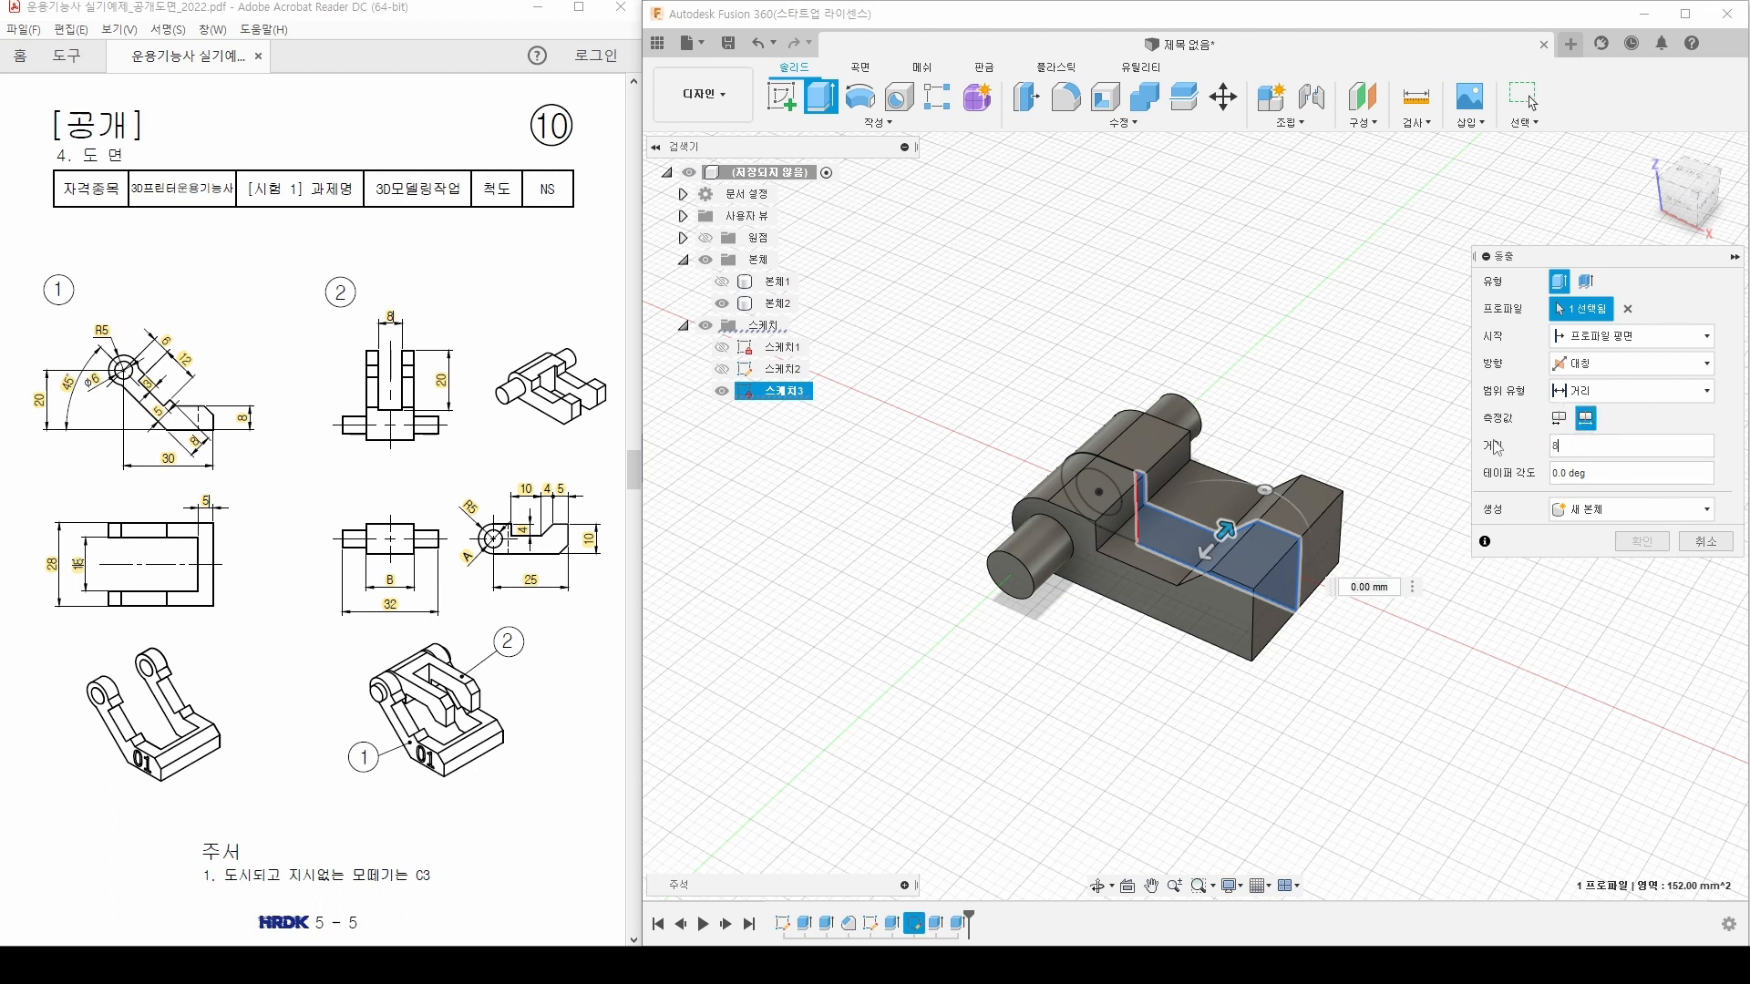
key(Return)
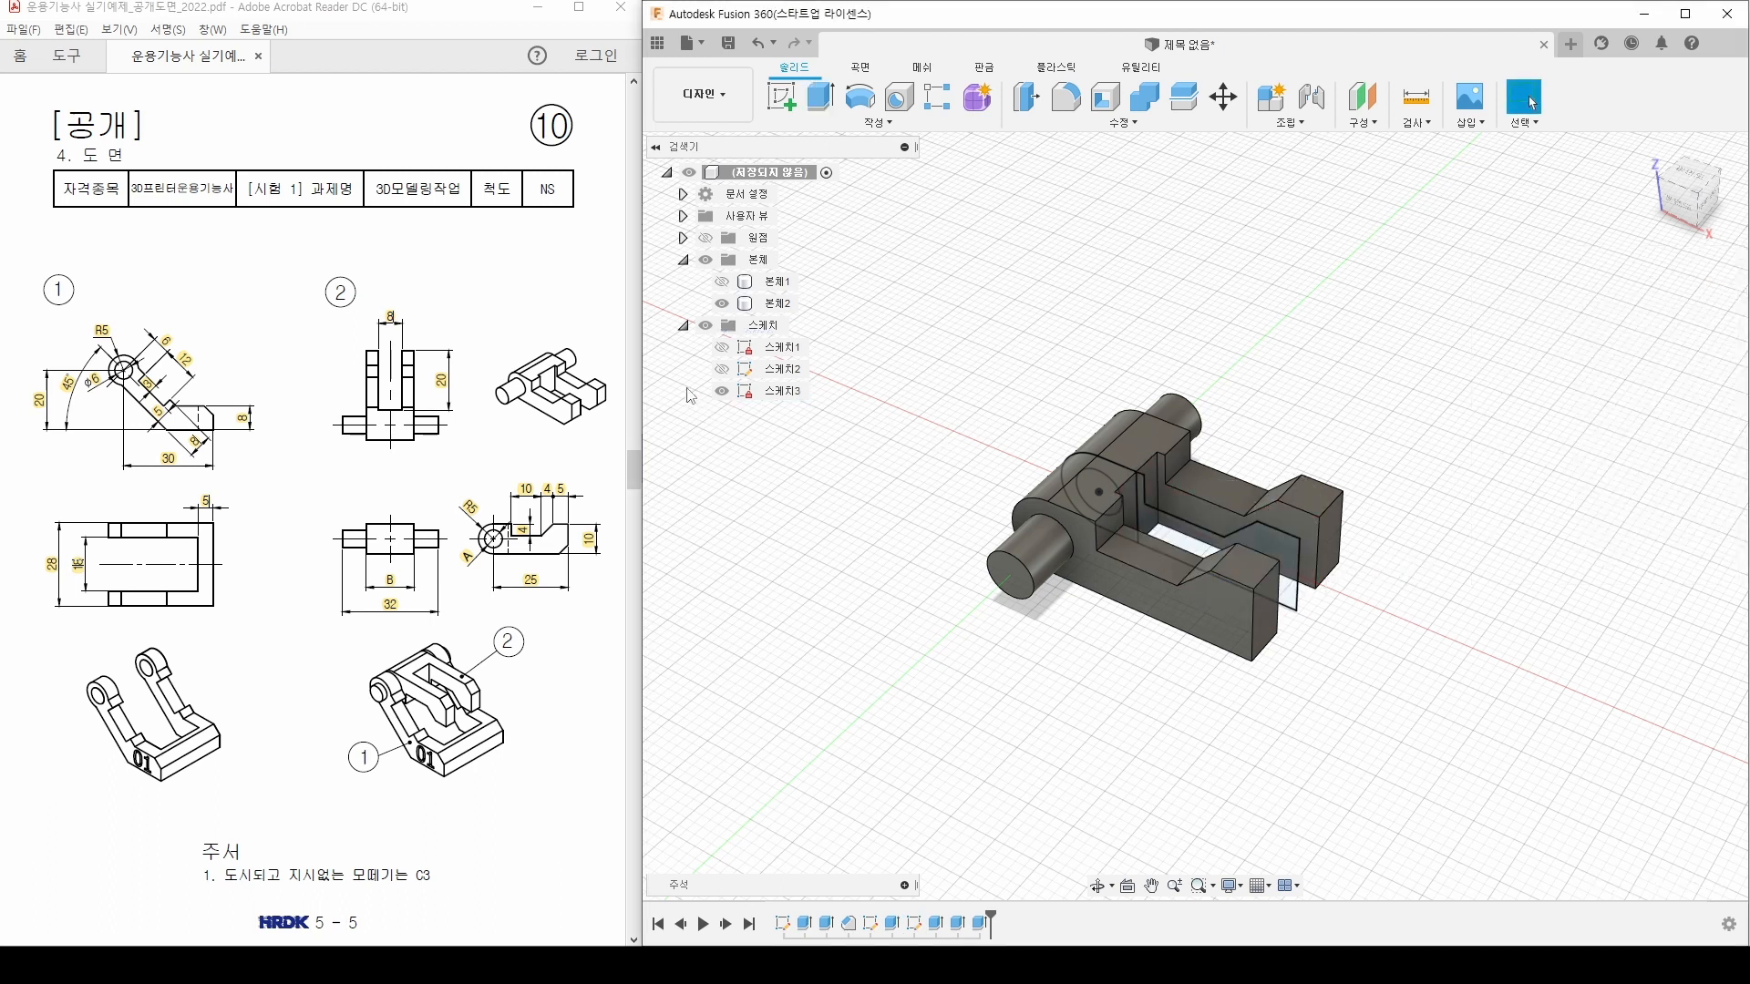
Step: Hide part 2's profile sketch and show part 1's body to view both parts assembled
click(722, 391)
middle_drag(1098, 442, 1140, 406)
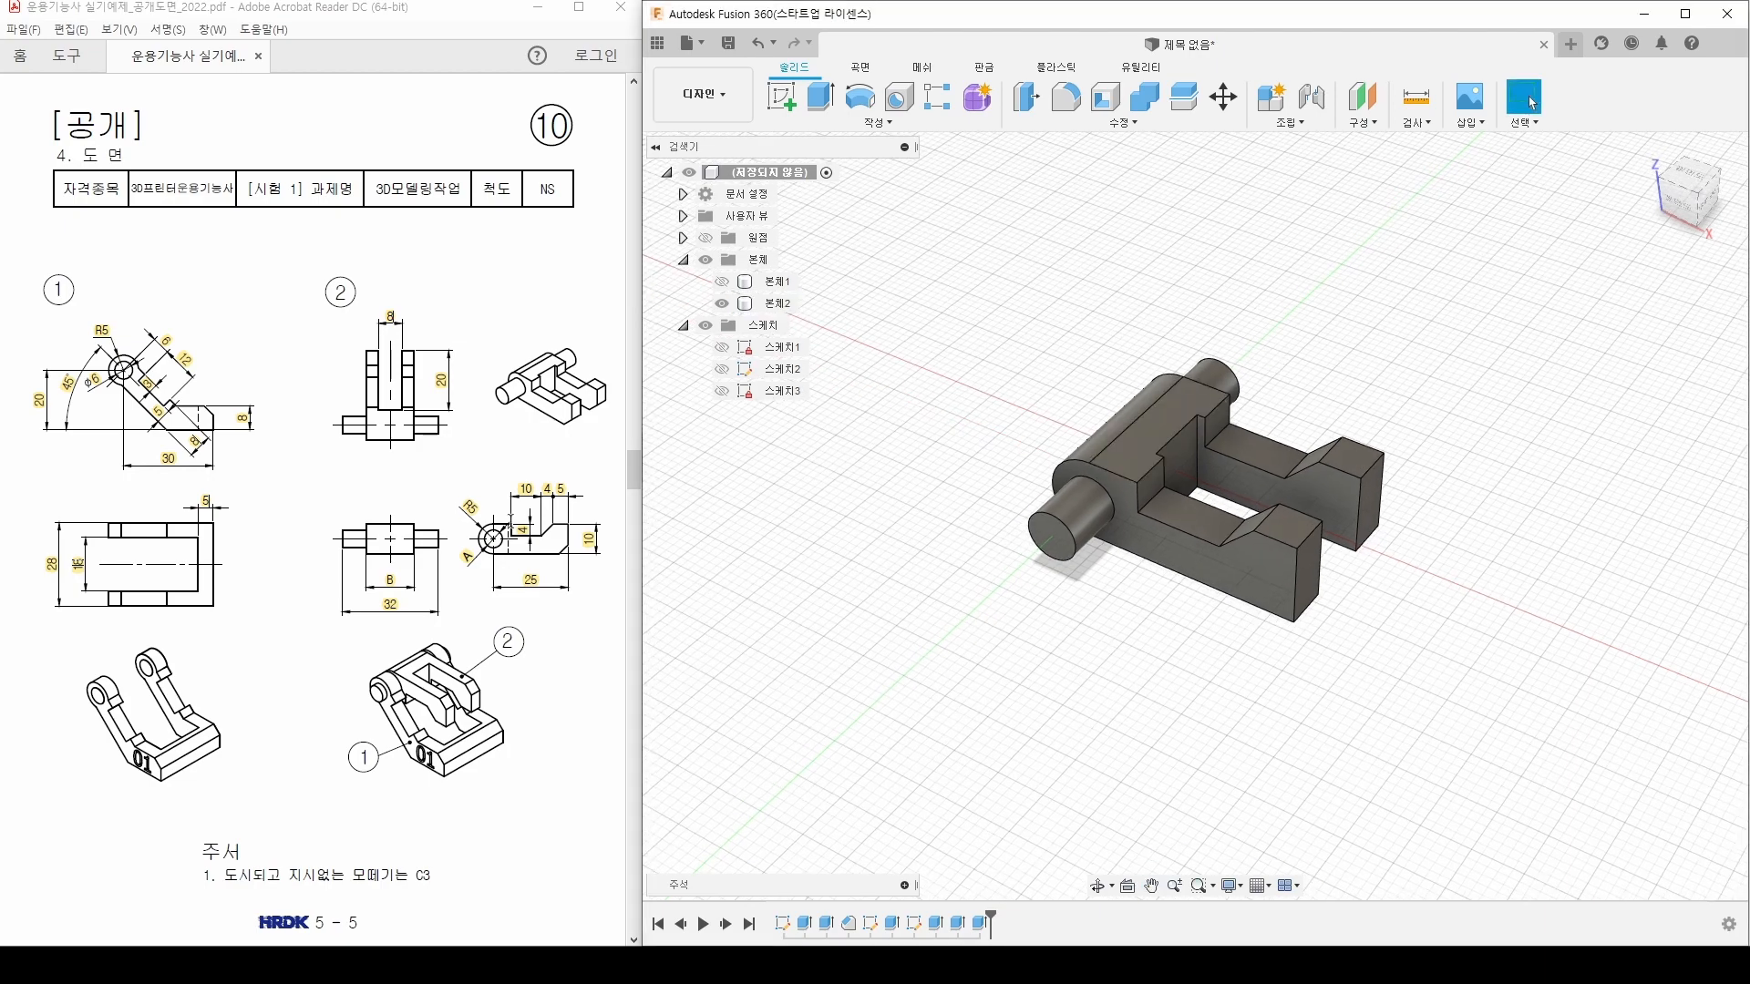
mouse_move(1387, 696)
shift+middle_down()
mouse_move(1308, 664)
mouse_move(1262, 680)
mouse_move(1279, 708)
mouse_move(1375, 683)
shift+middle_up()
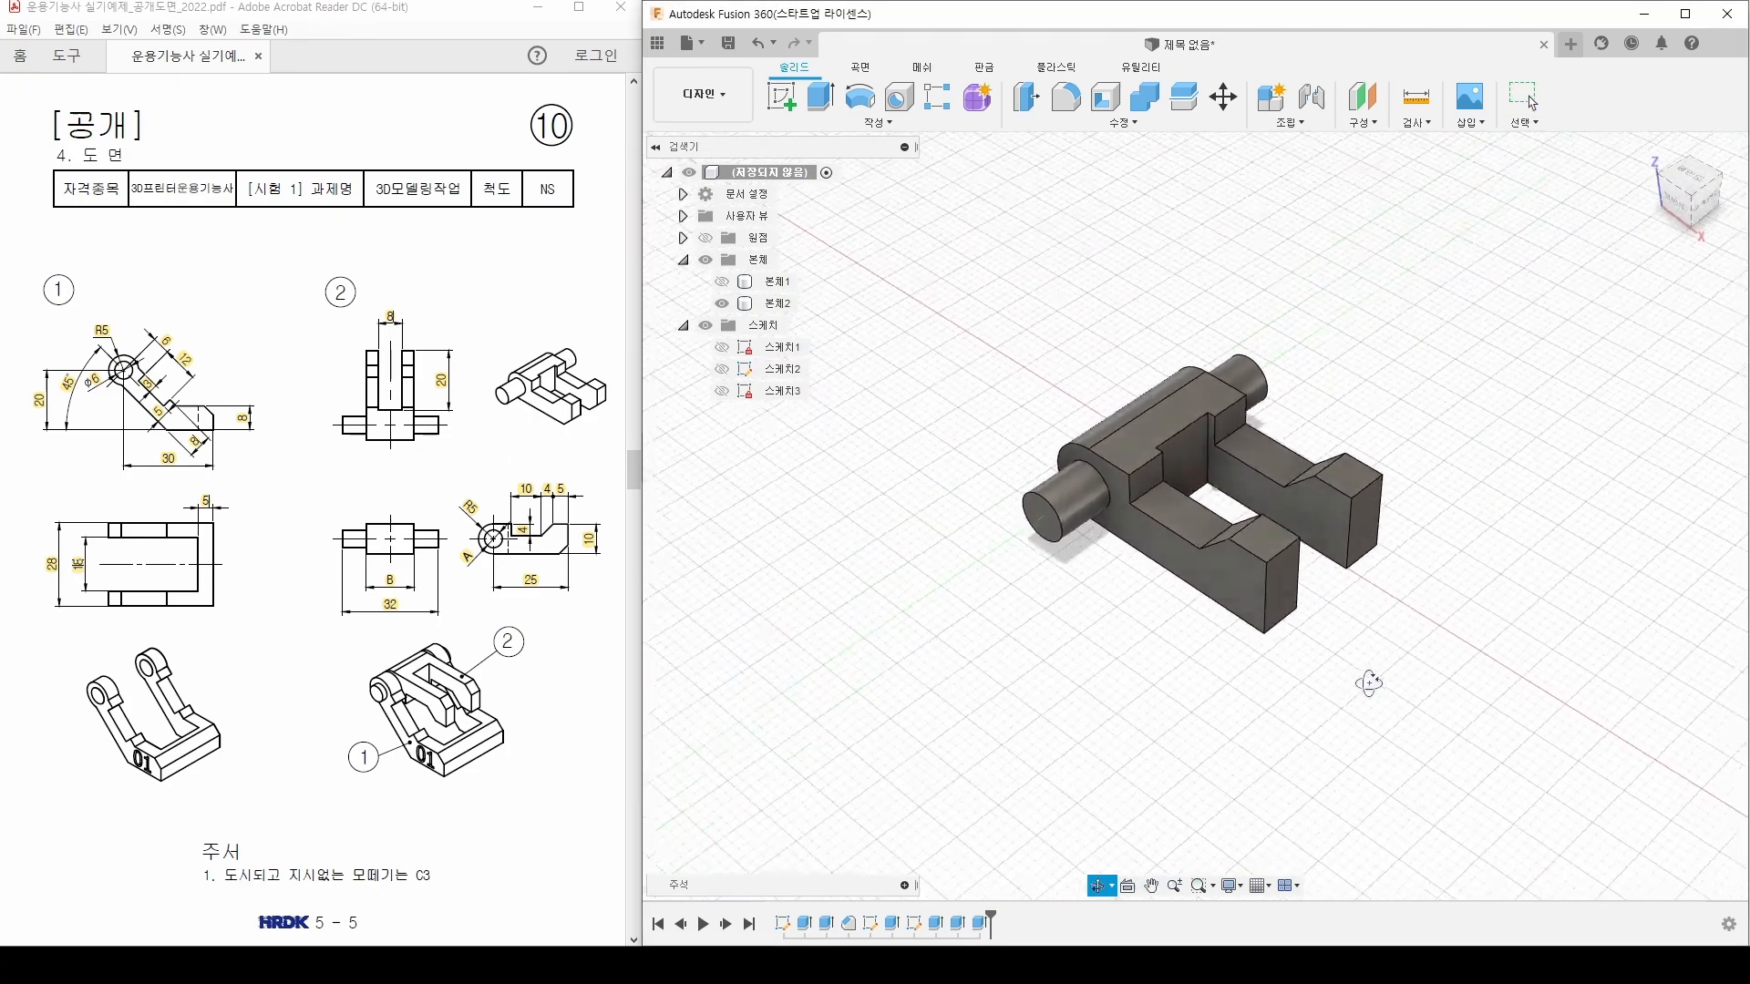
click(725, 288)
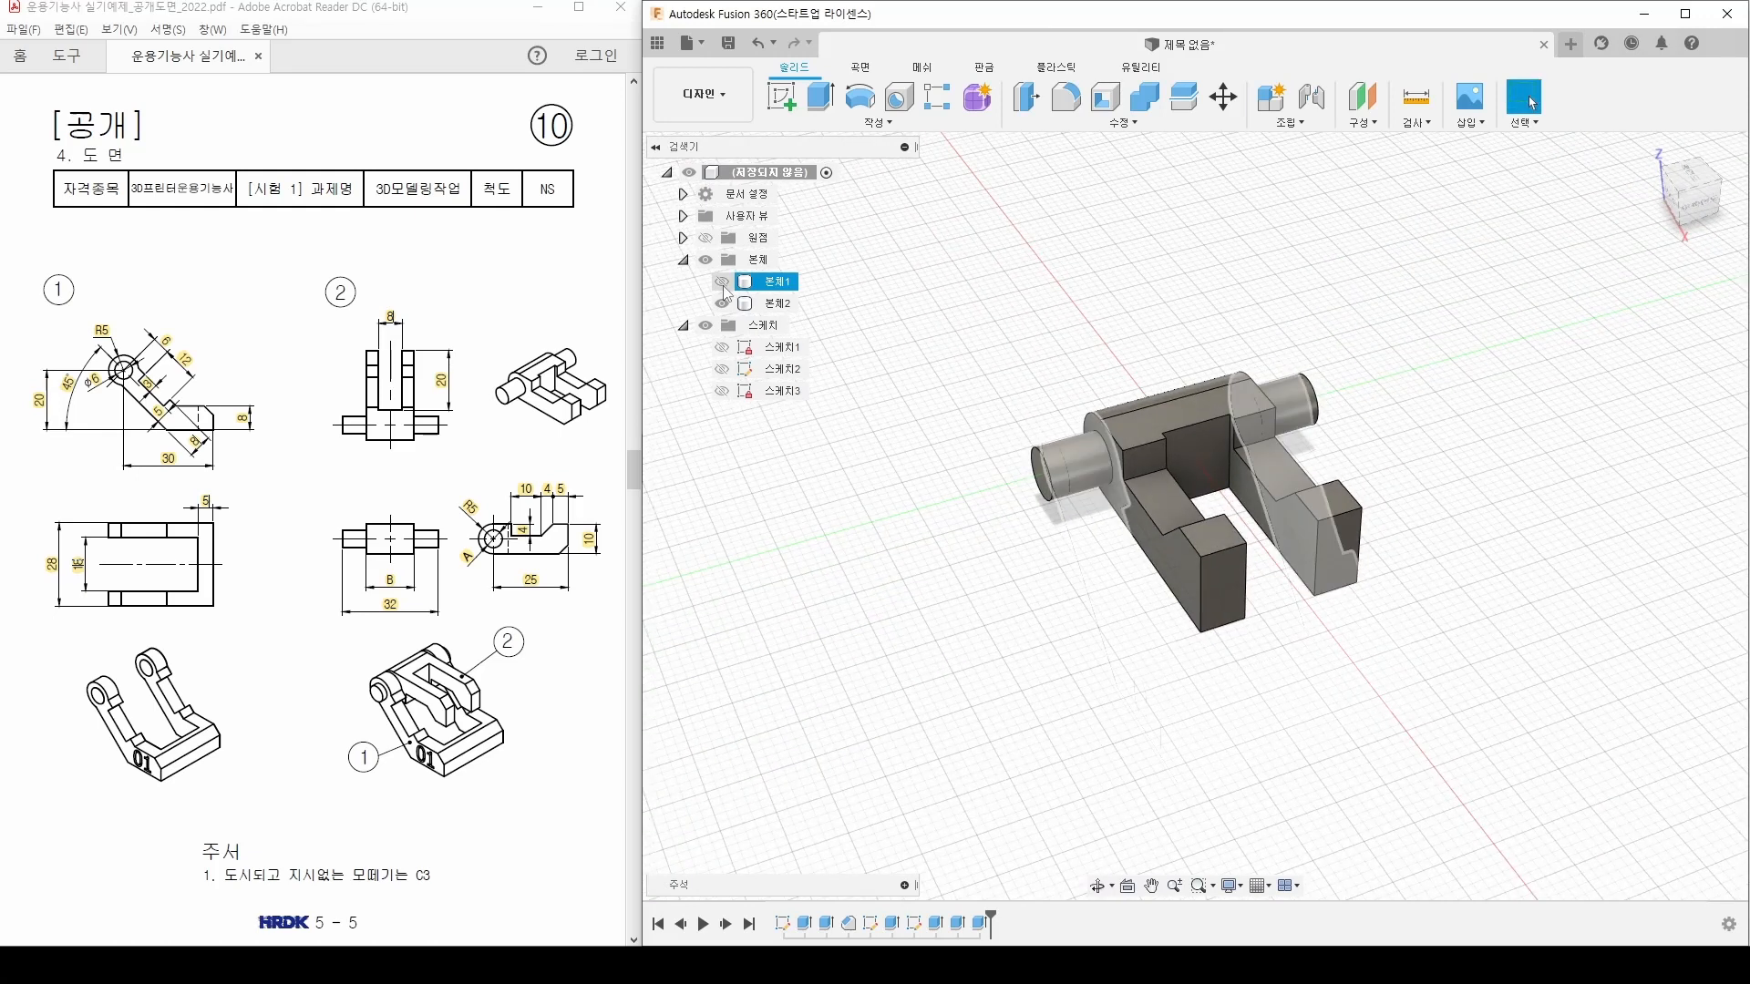
click(722, 282)
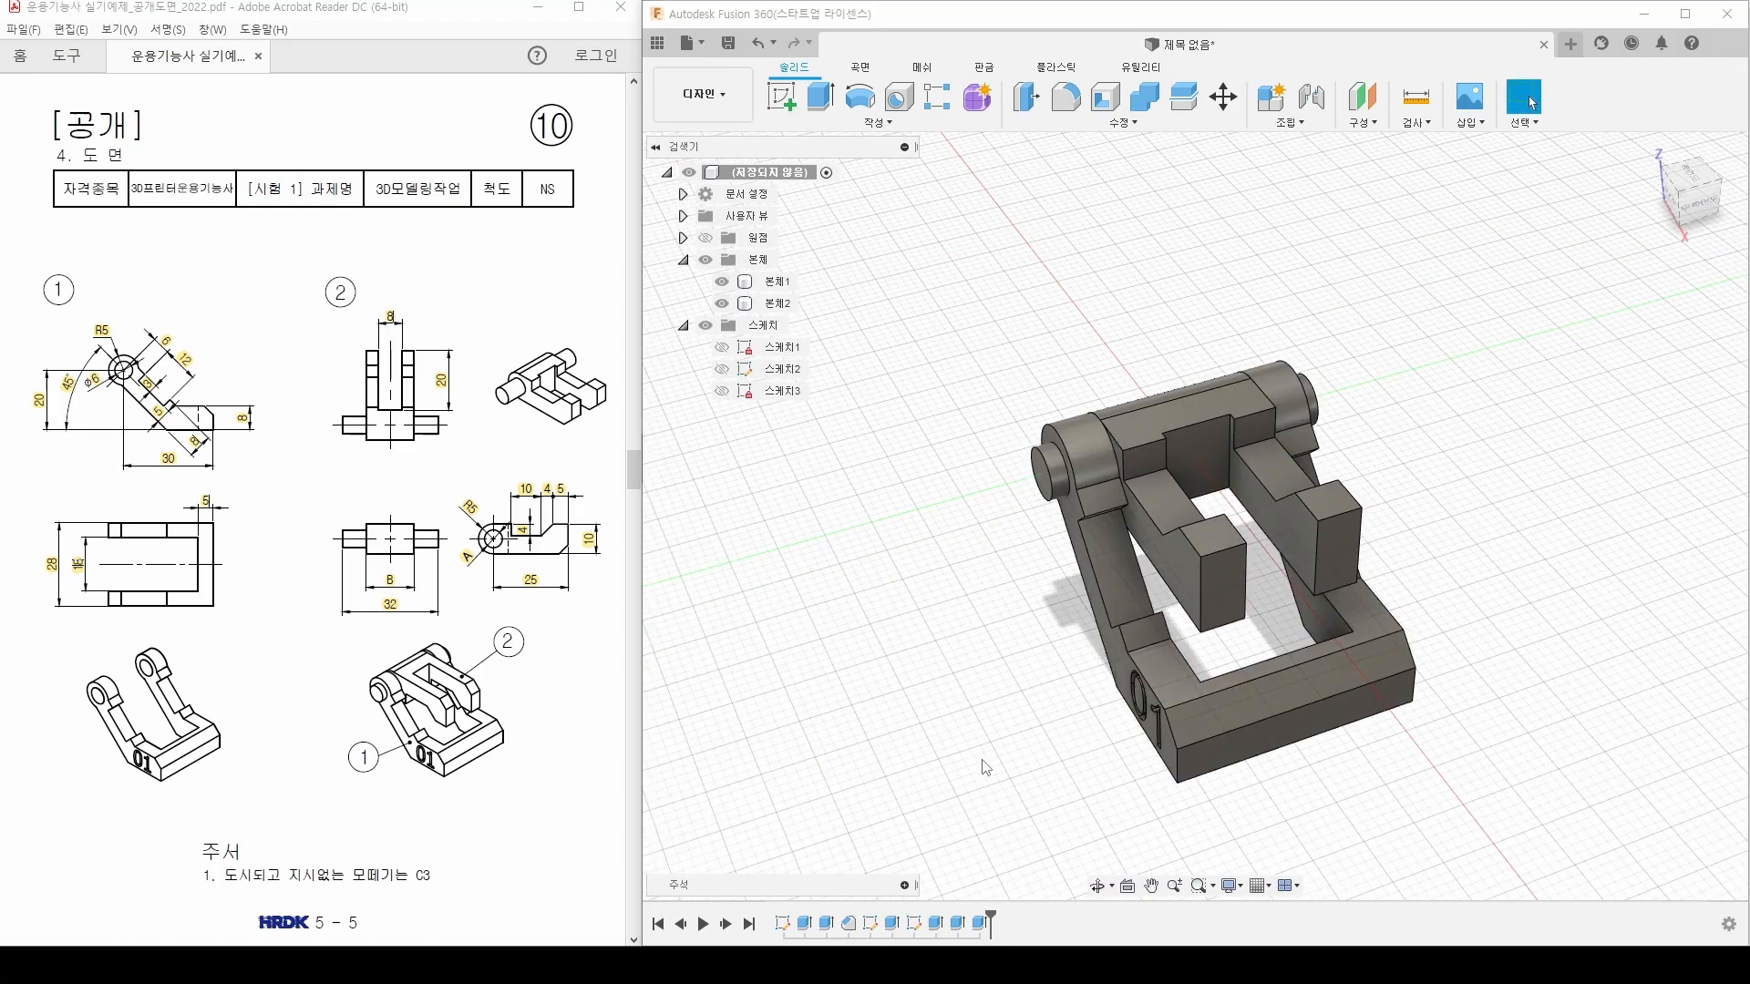
shift+middle_drag(989, 753, 1003, 754)
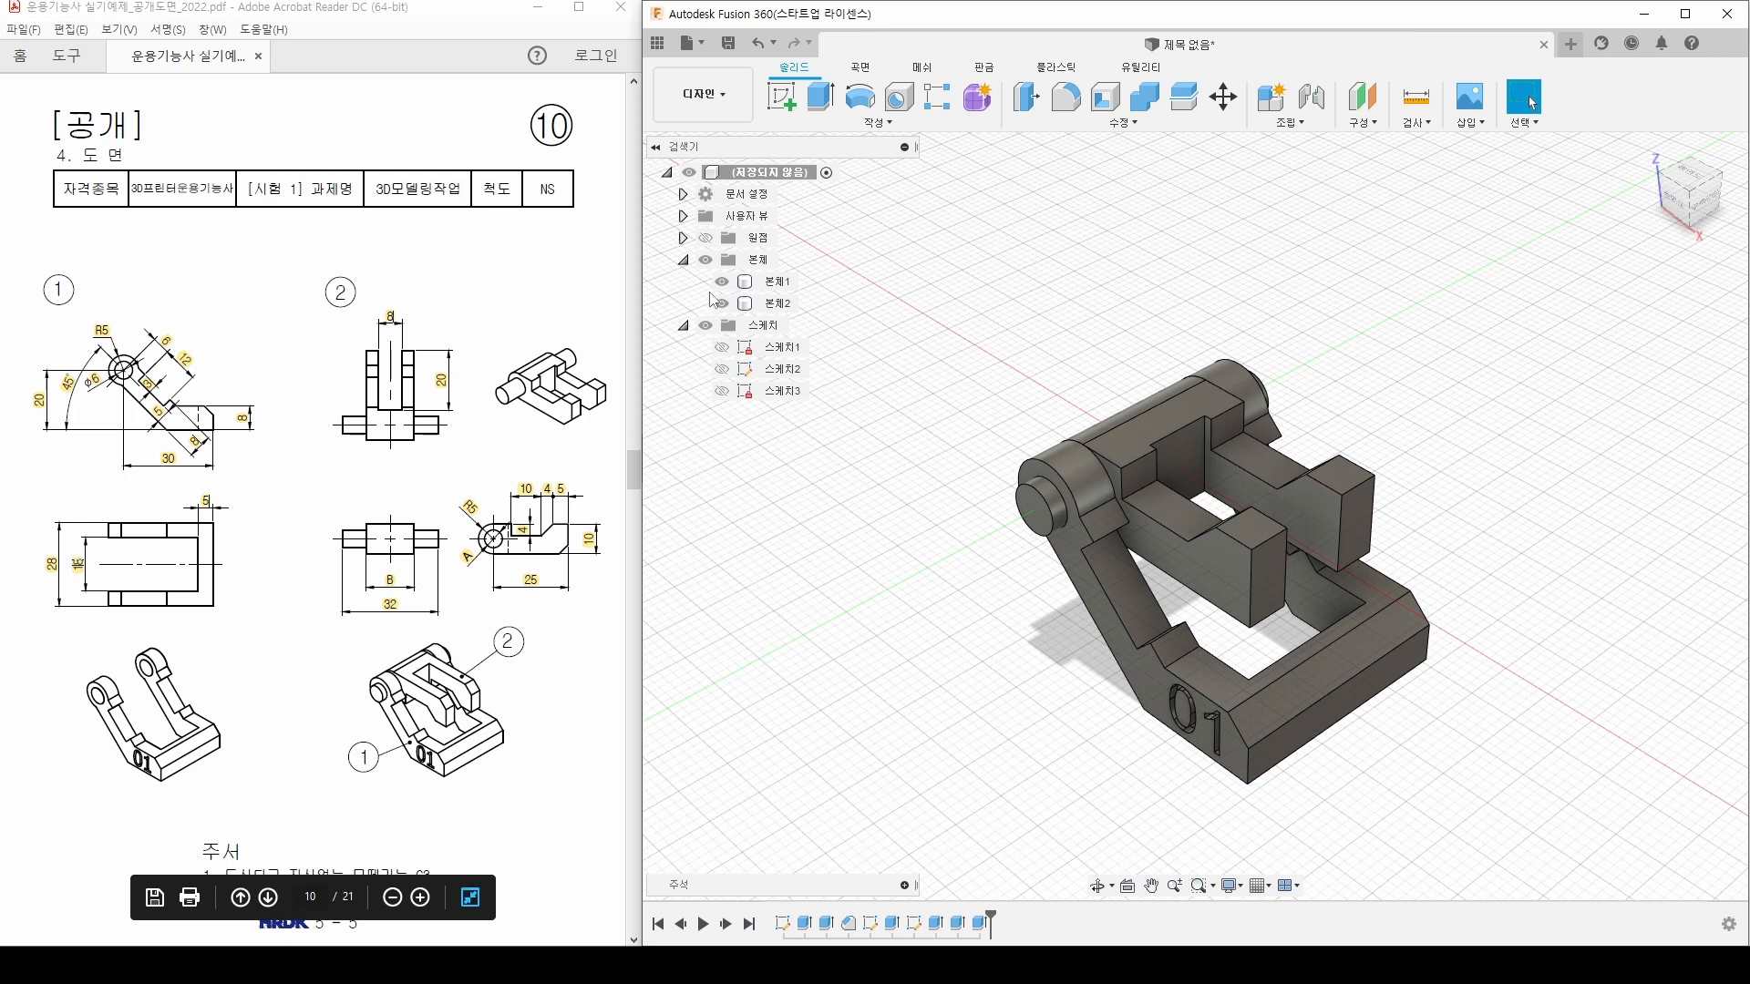
Step: Hide part 1's body and chamfer the lower end edges of both fork arms by 3 mm
click(722, 281)
click(775, 304)
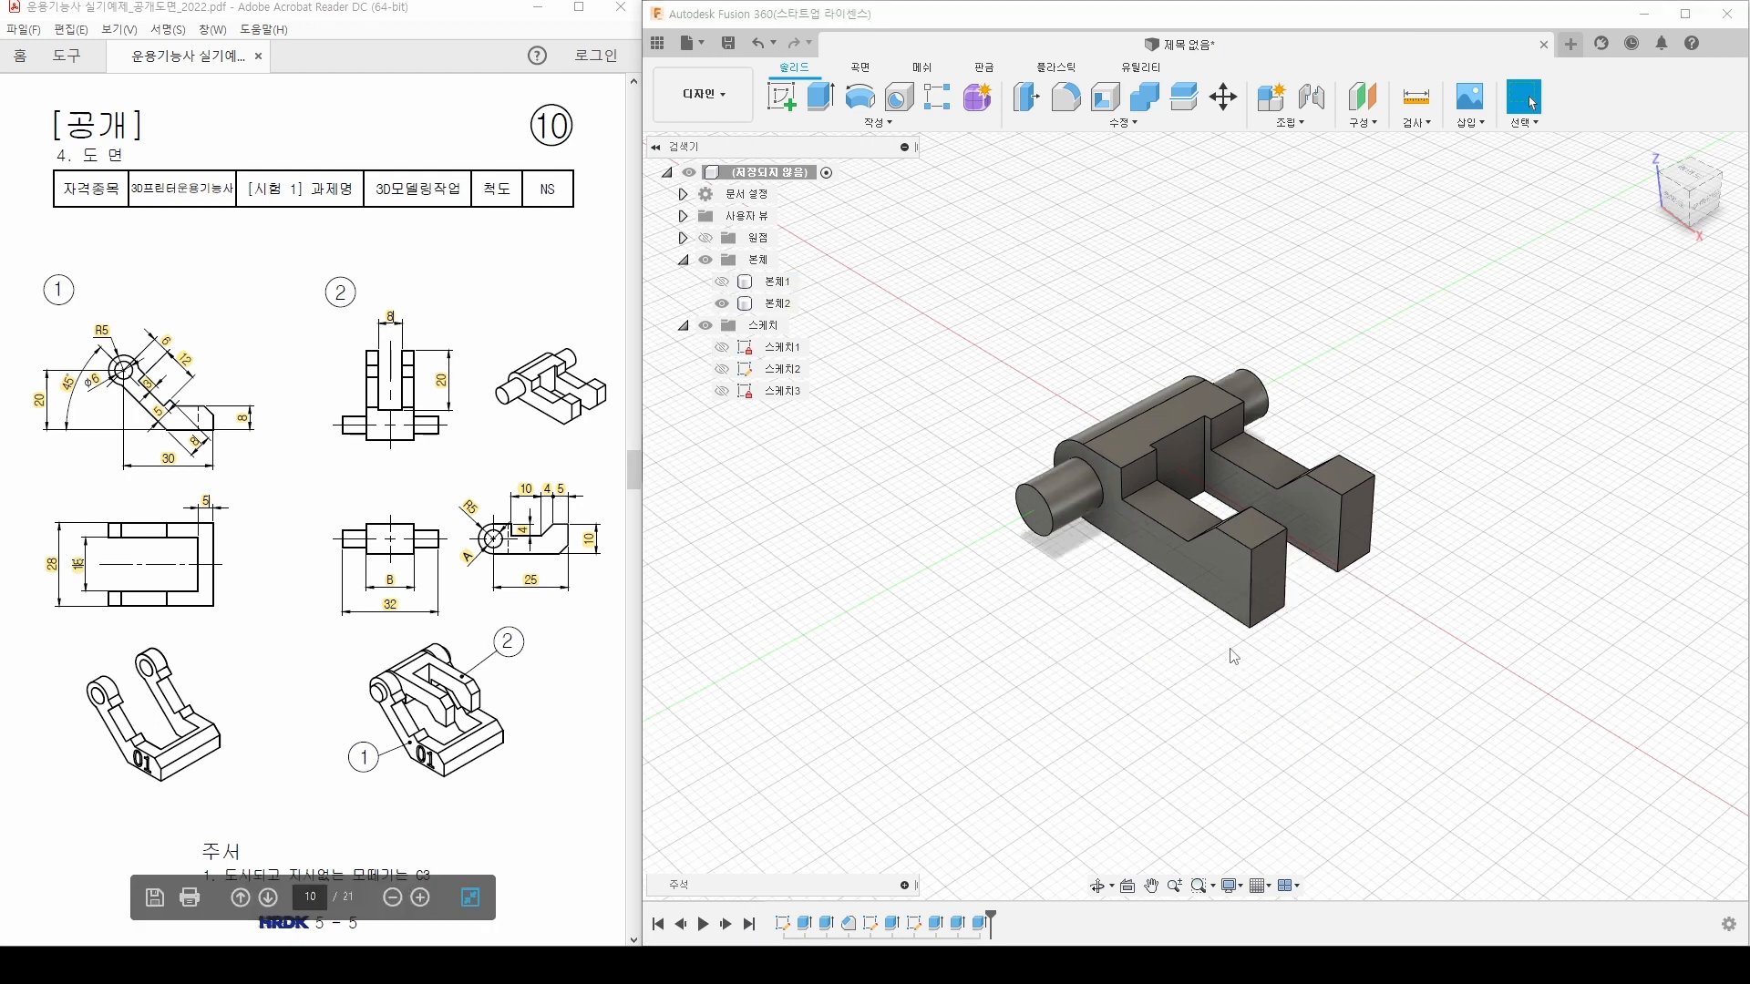
click(1272, 616)
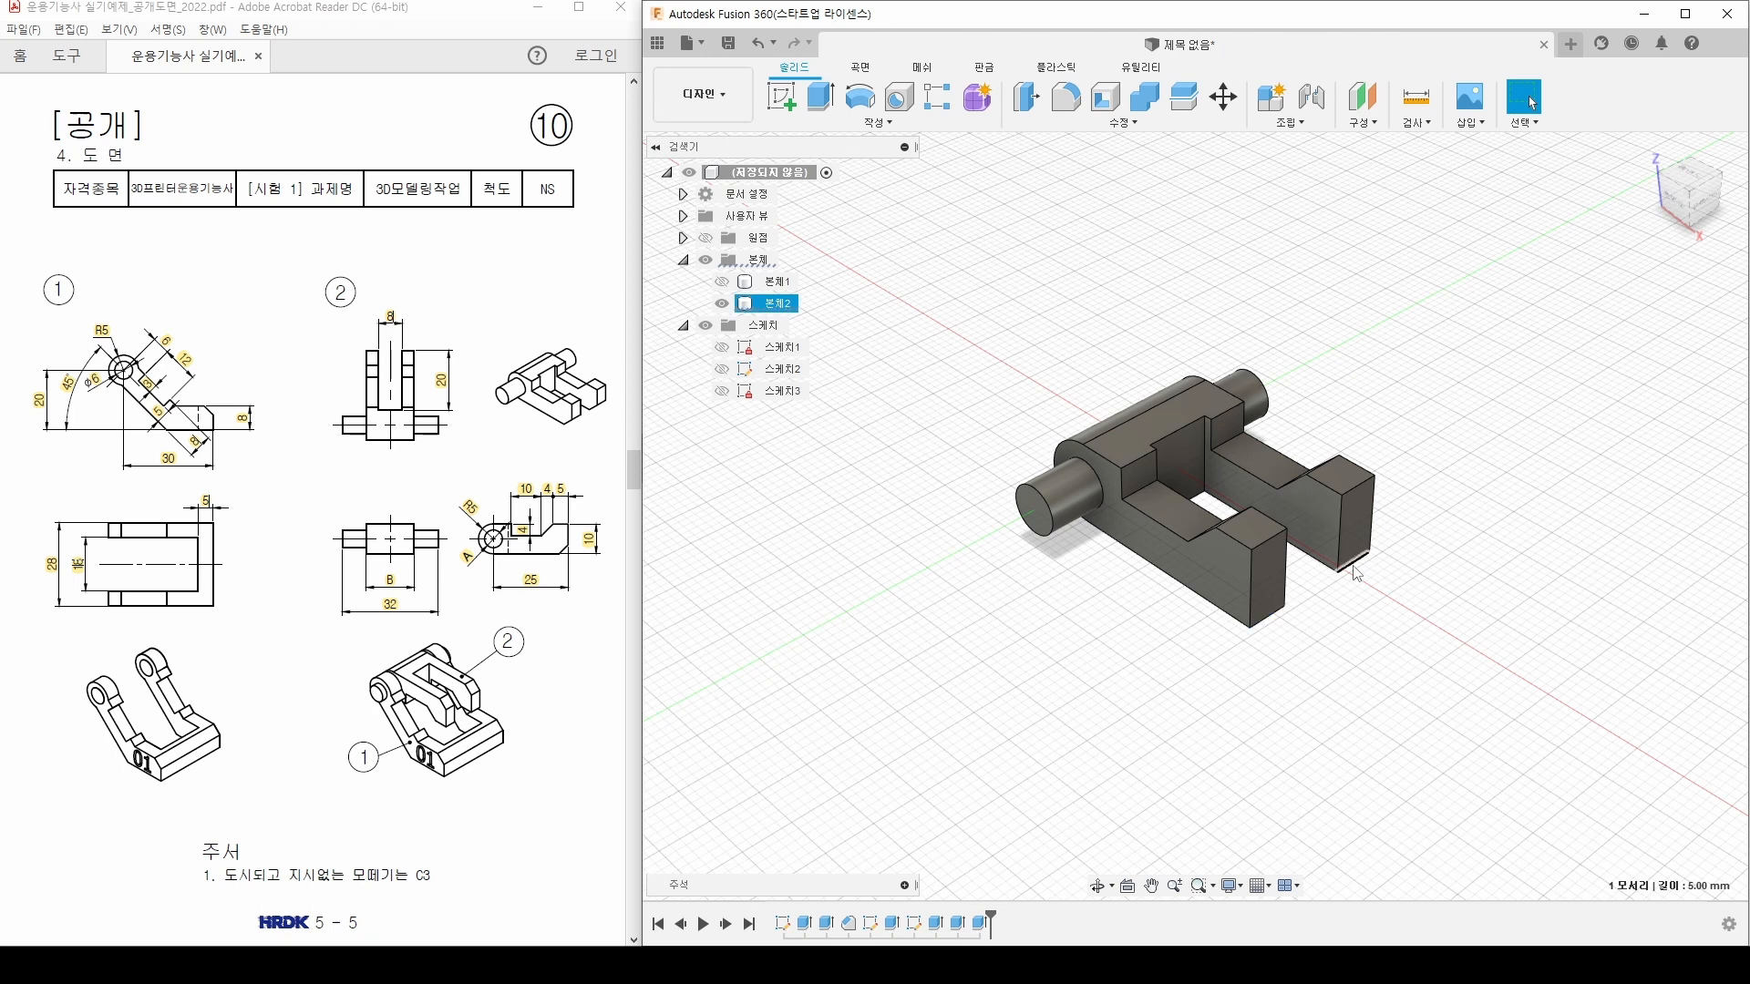
mouse_move(1111, 729)
shift+middle_down()
mouse_move(1109, 703)
mouse_move(1105, 724)
shift+middle_up()
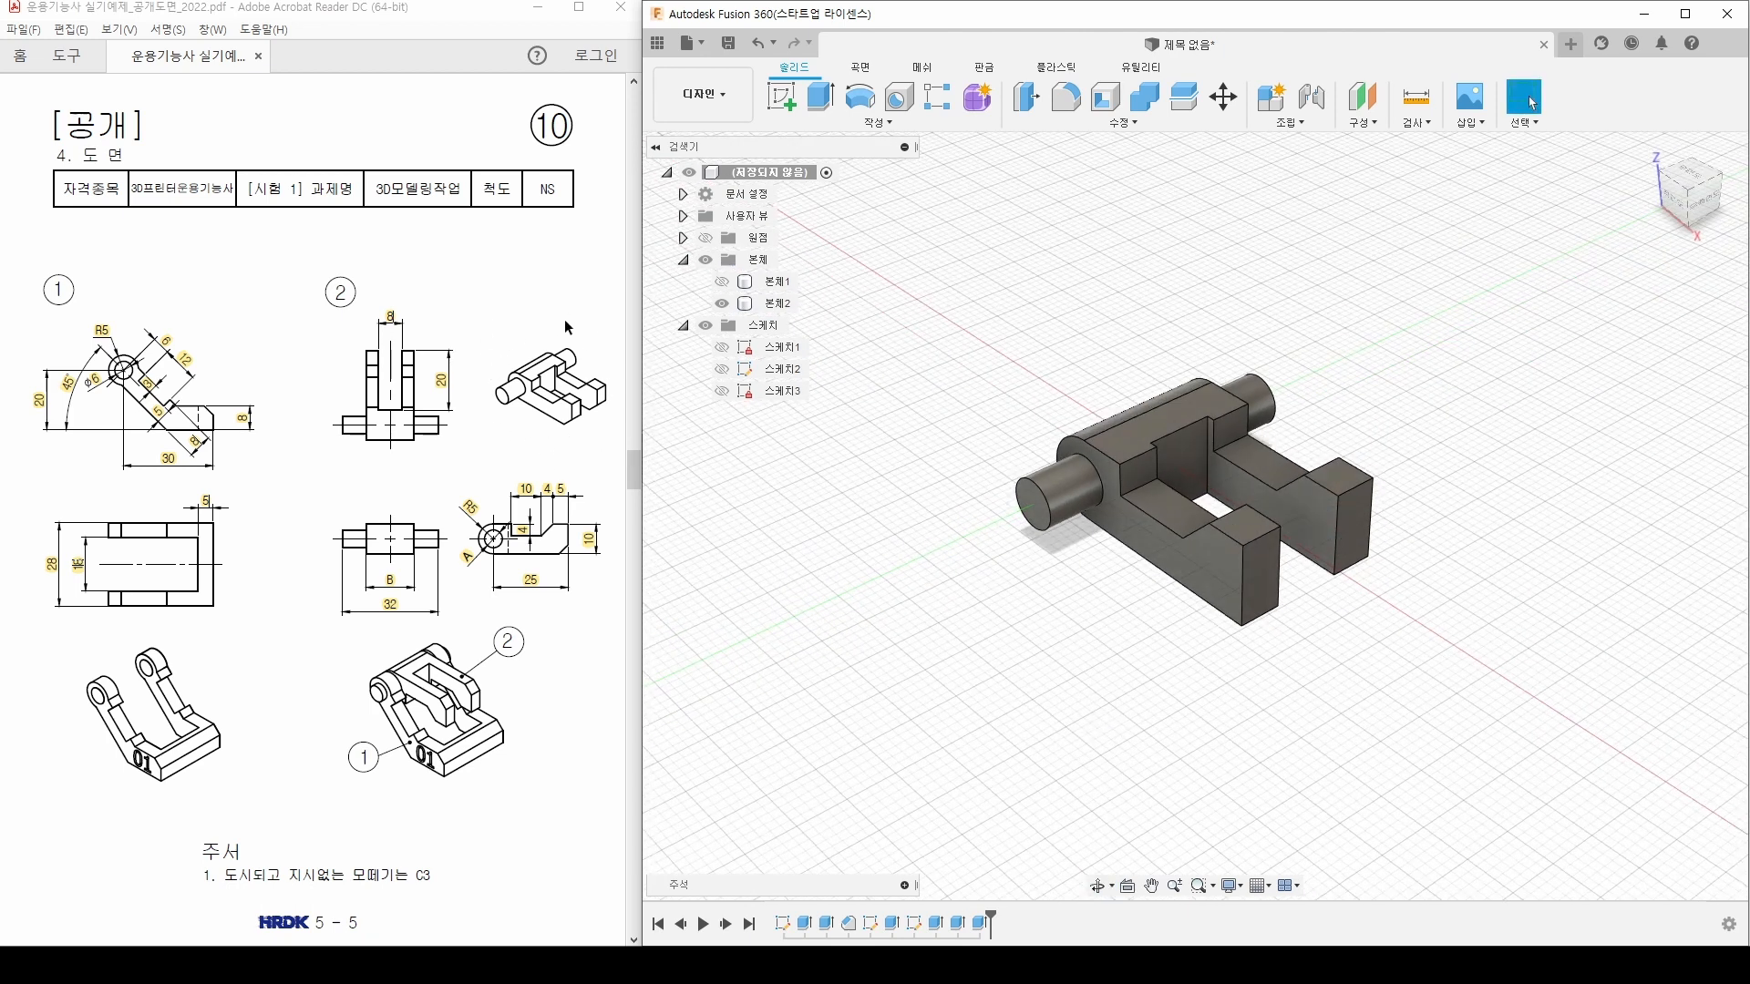
shift+middle_drag(1277, 673, 1306, 652)
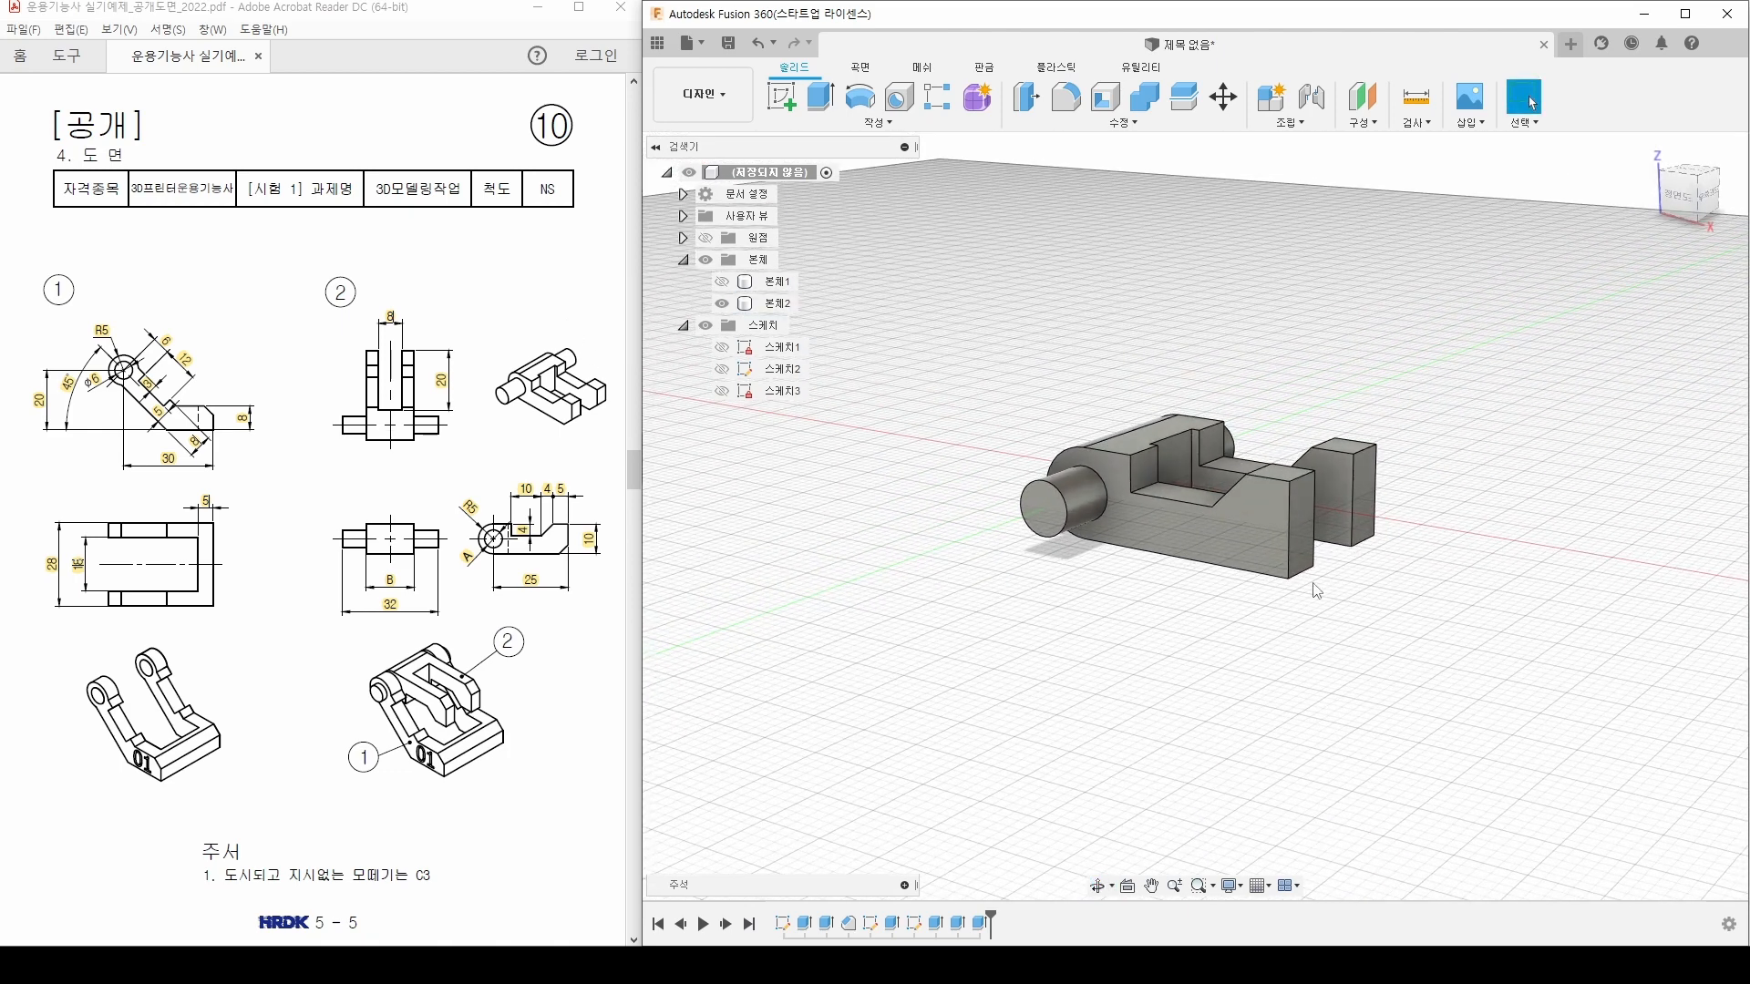
shift+middle_drag(1310, 588, 1292, 594)
click(1124, 122)
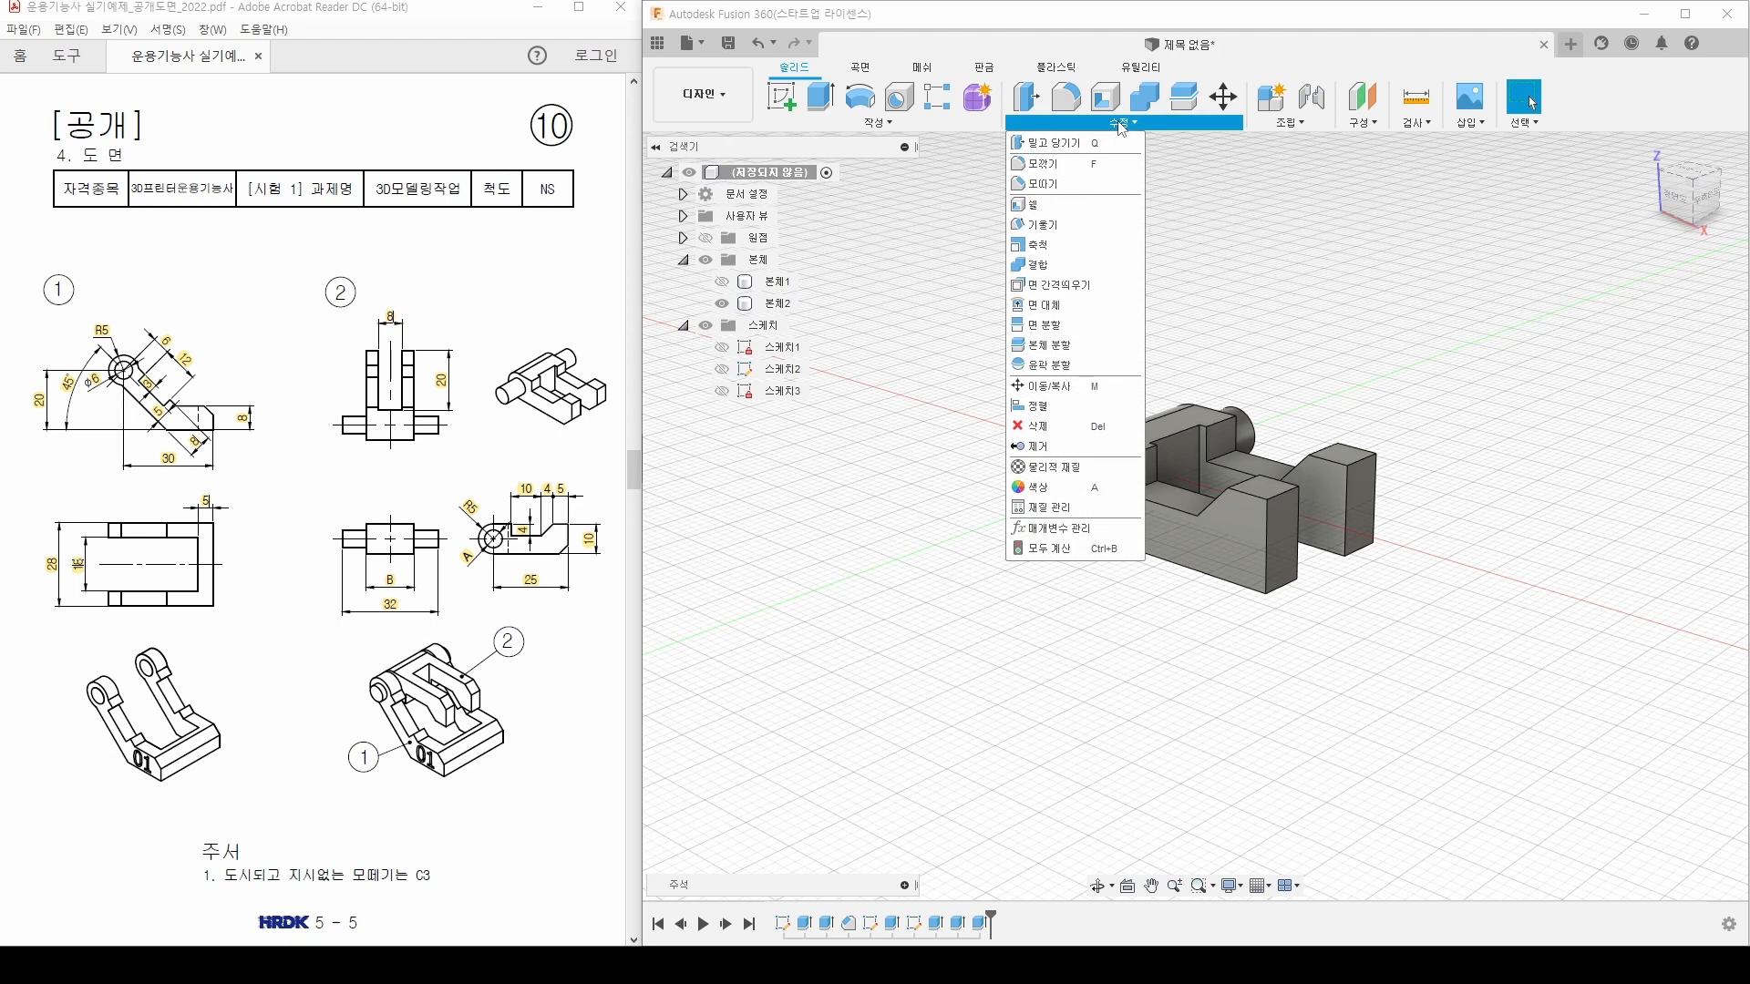
click(1072, 184)
click(1281, 588)
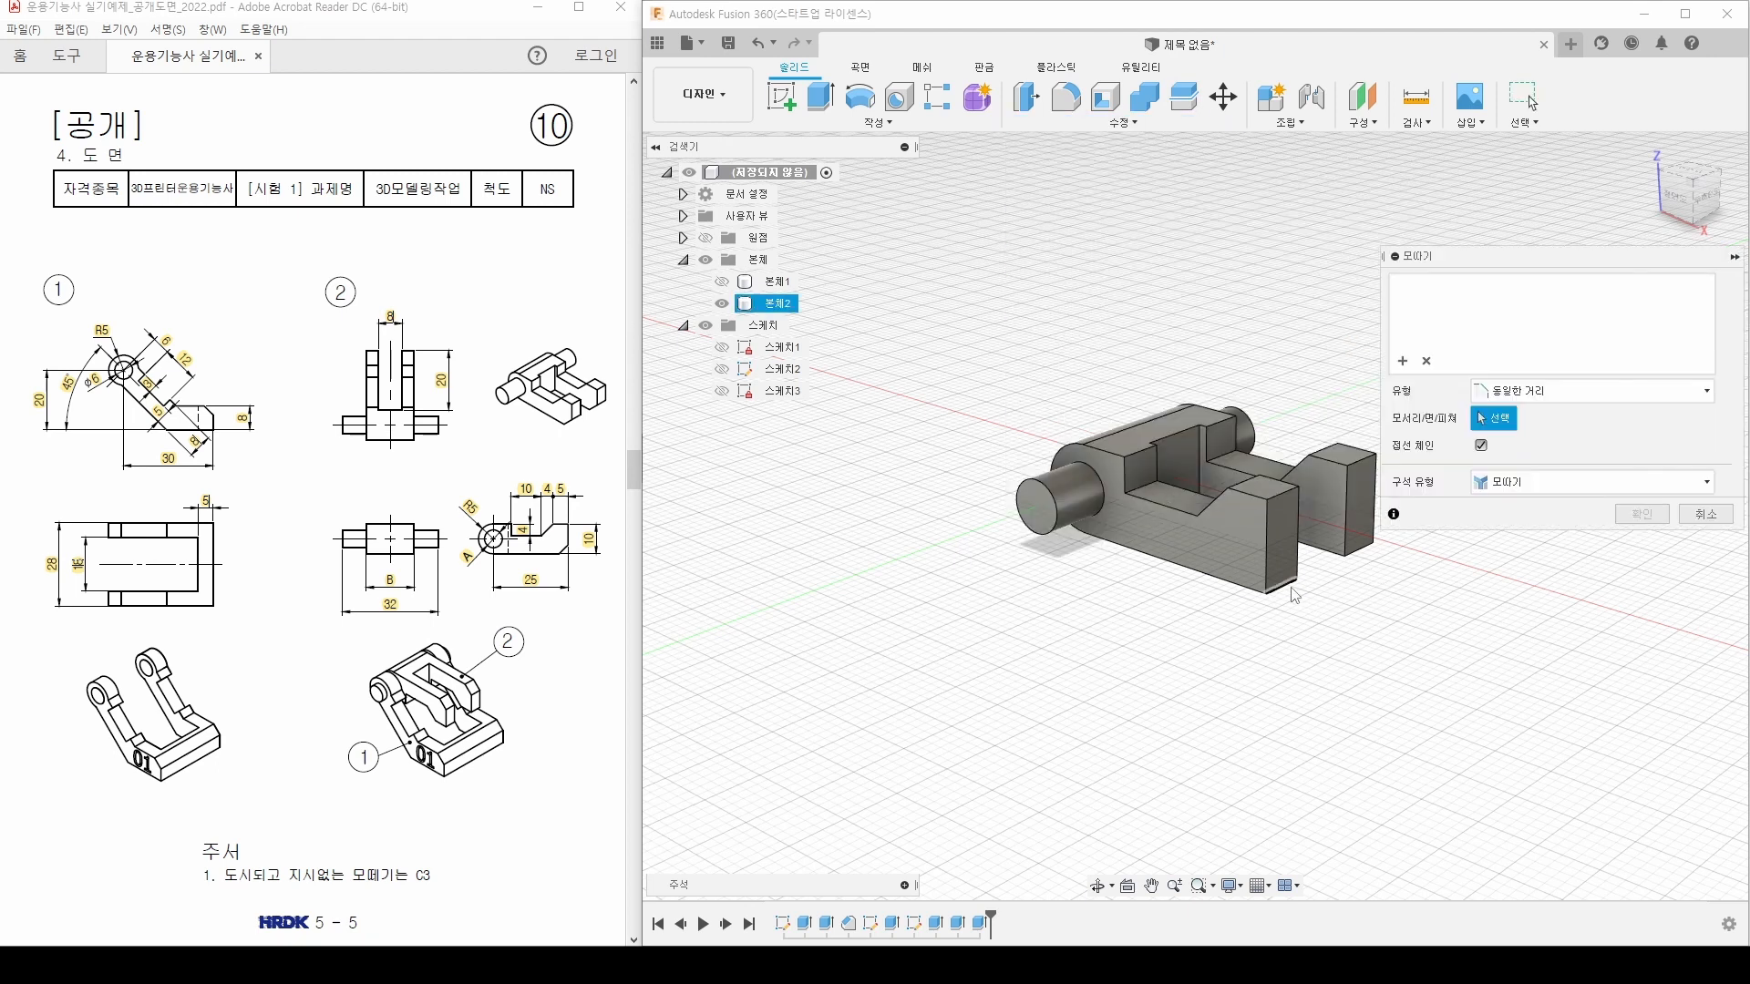
middle_drag(1416, 604, 1361, 613)
click(1305, 557)
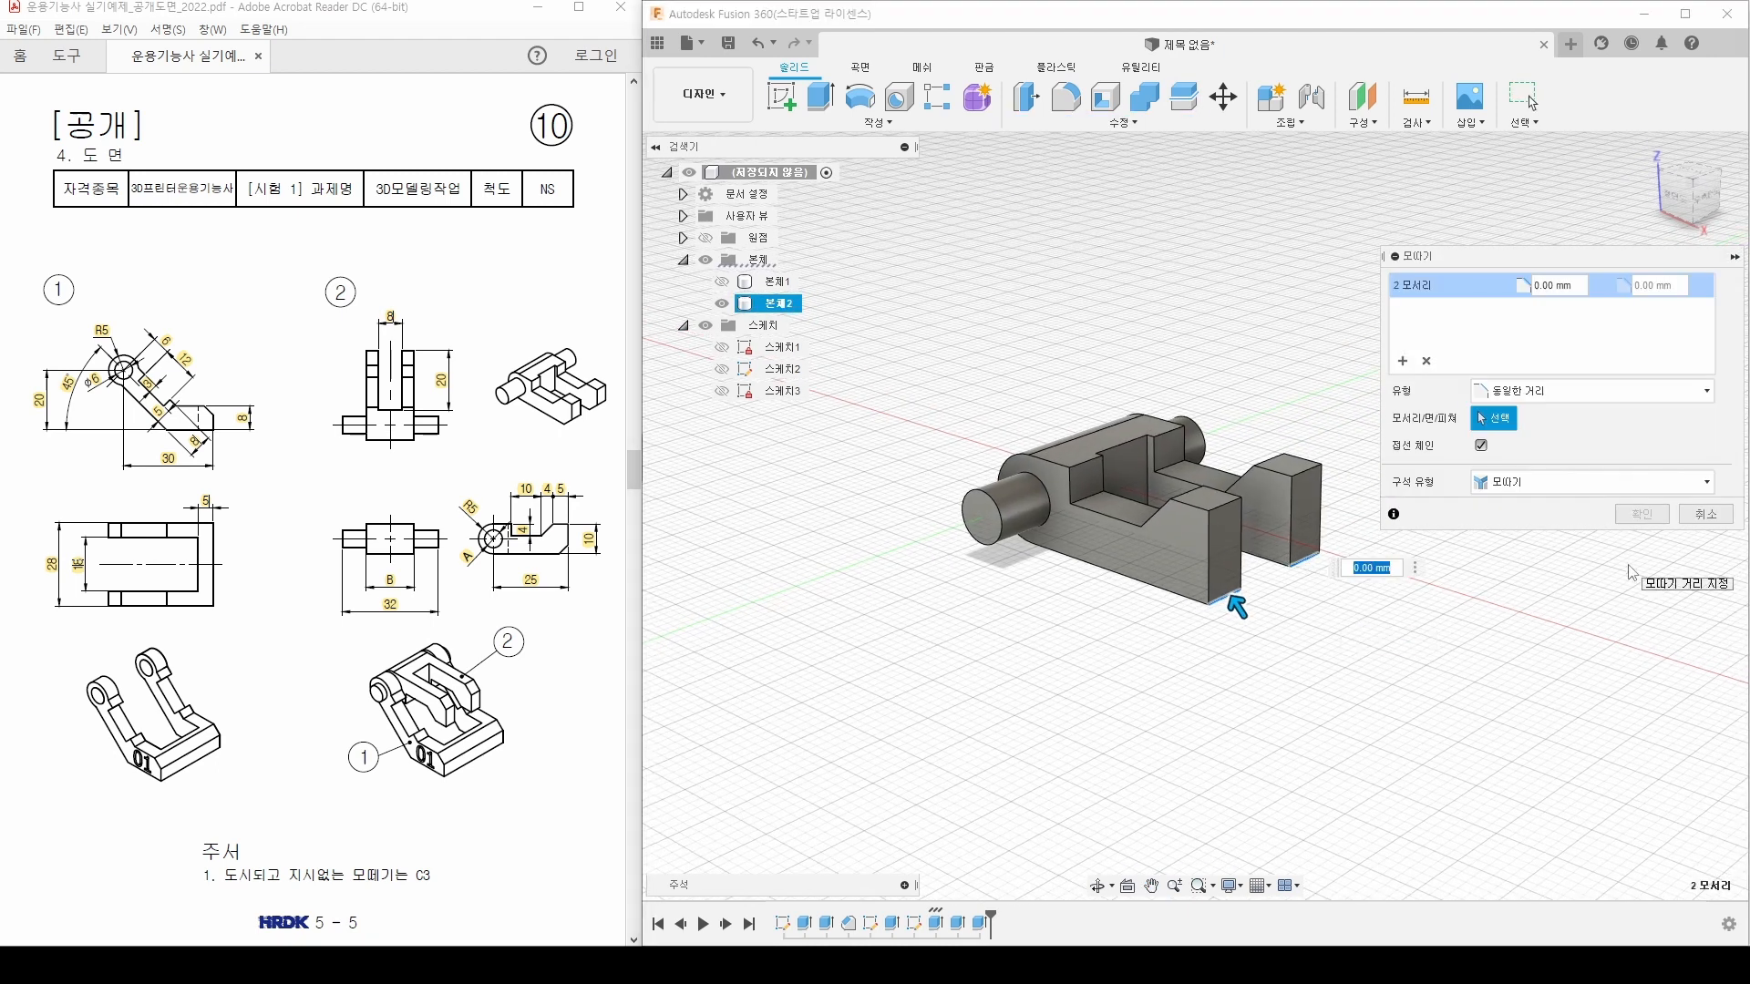
text(3)
key(Return)
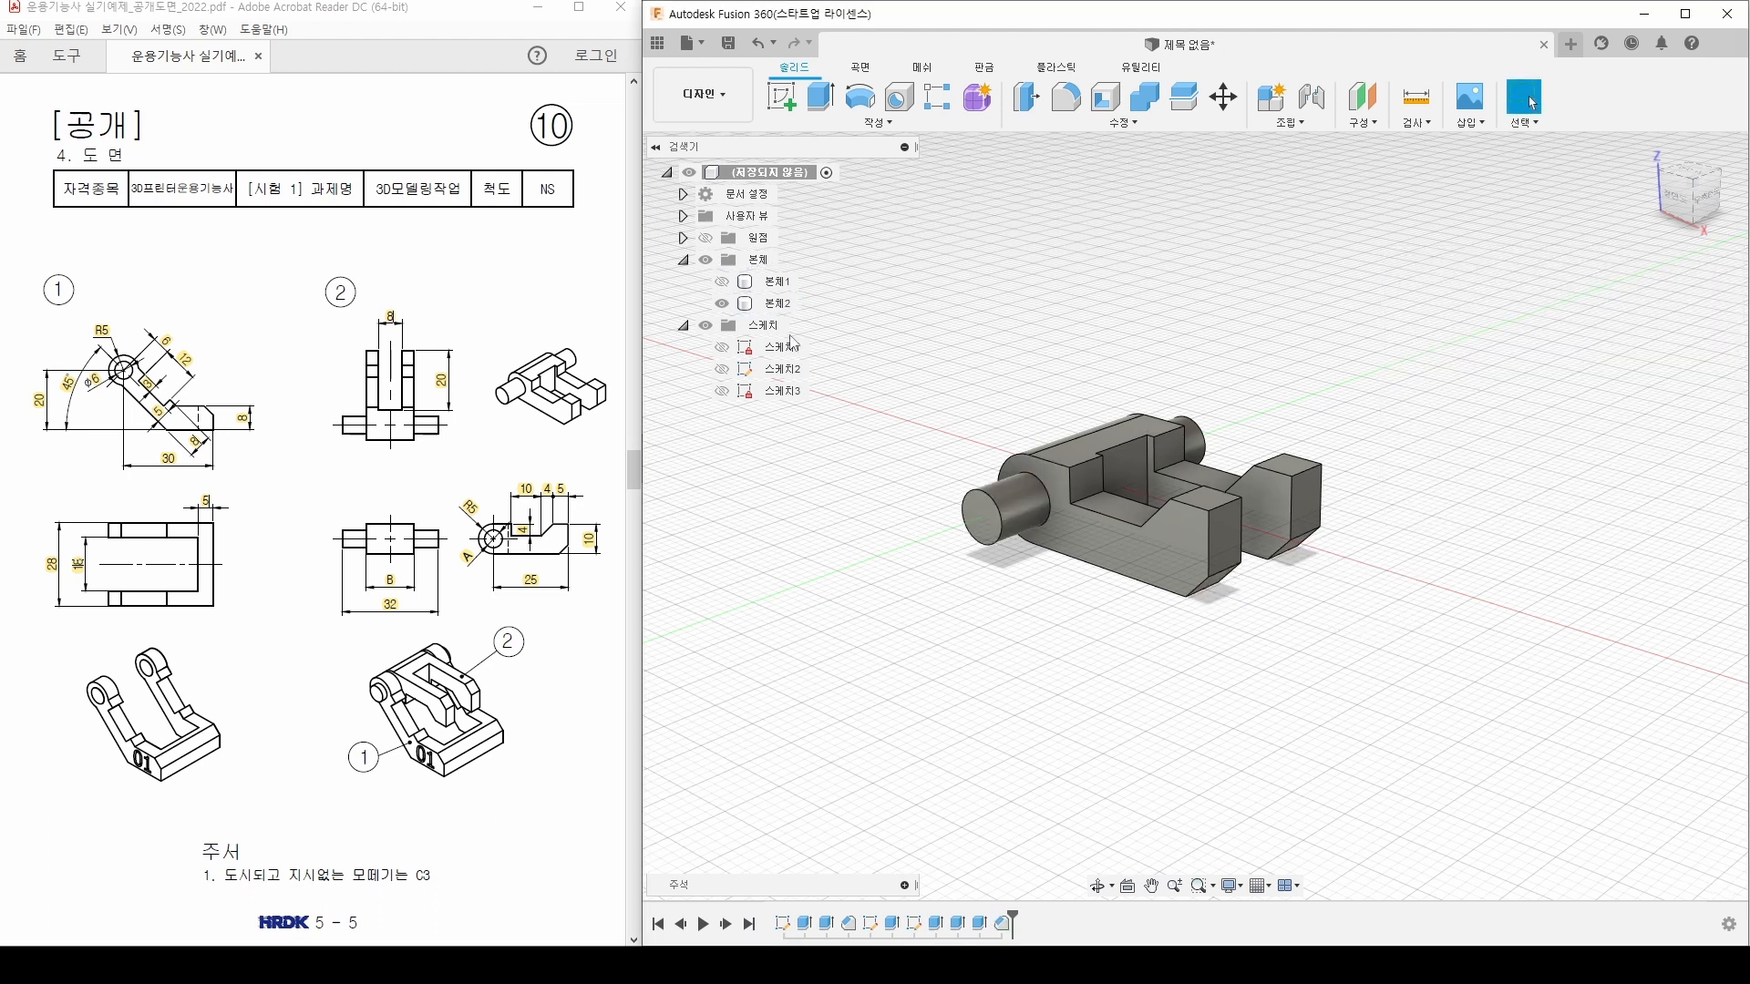
Step: Show part 1's body to compare part 2's orientation with the drawing's assembly view, and hide part 1 again
click(721, 283)
shift+middle_drag(1218, 346, 1218, 372)
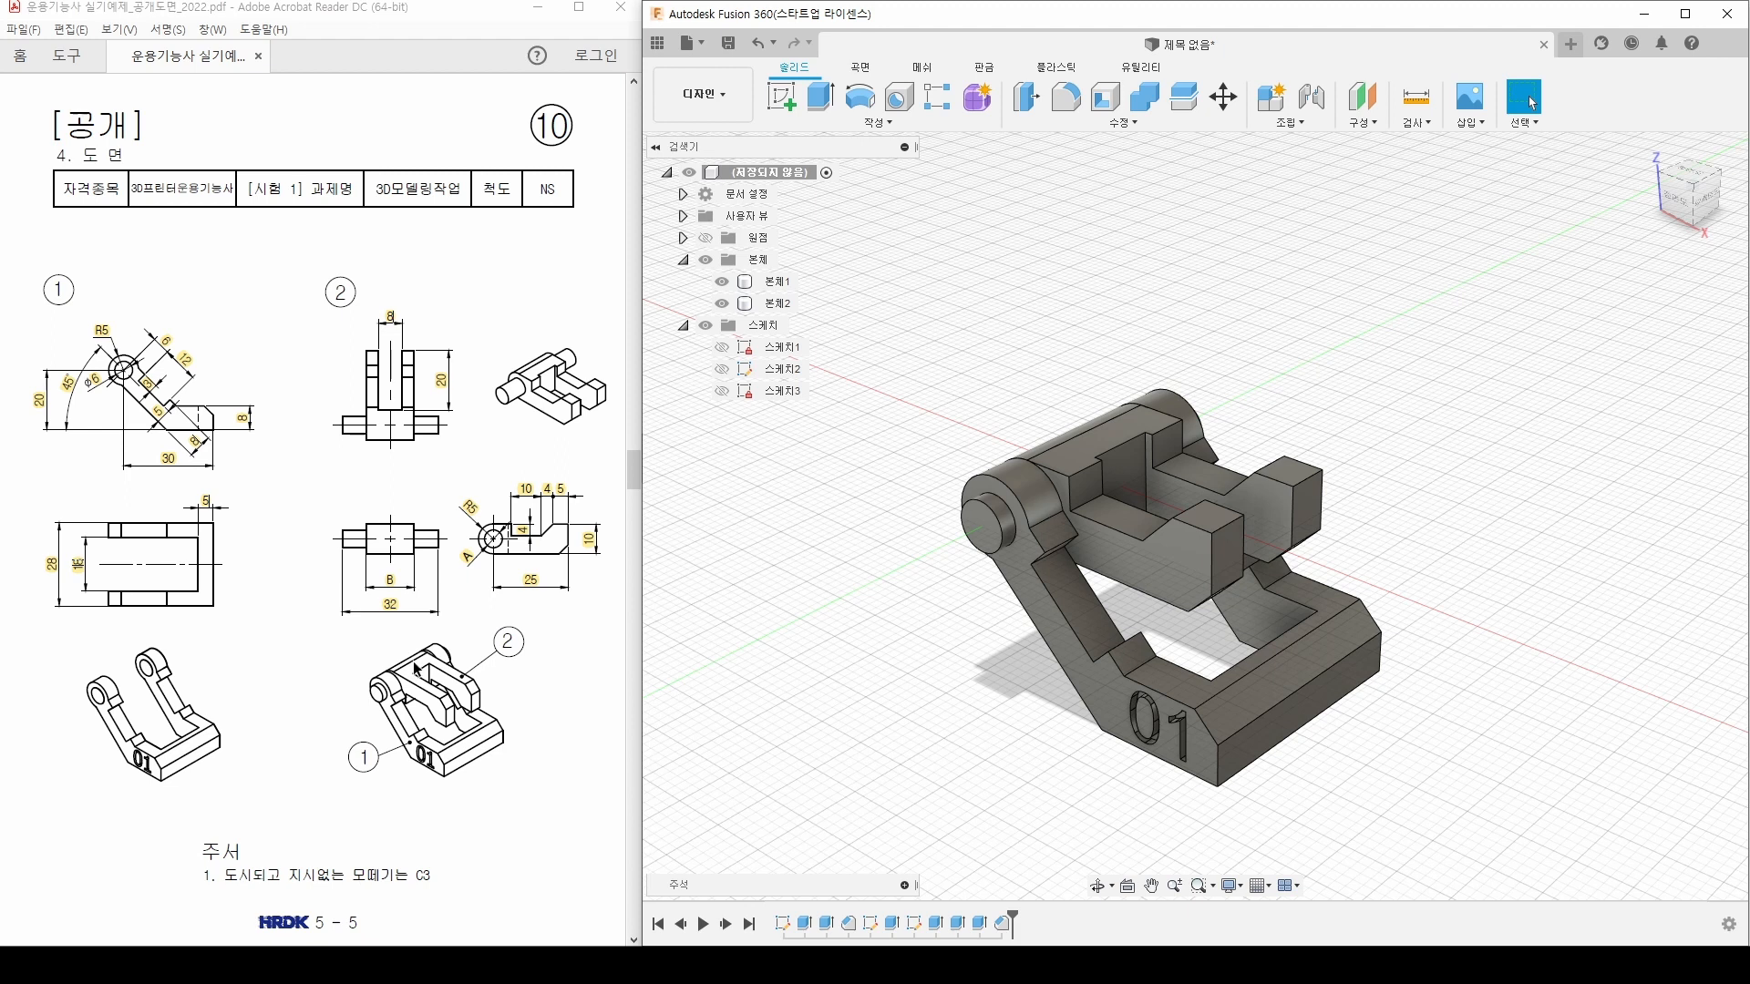
click(1186, 492)
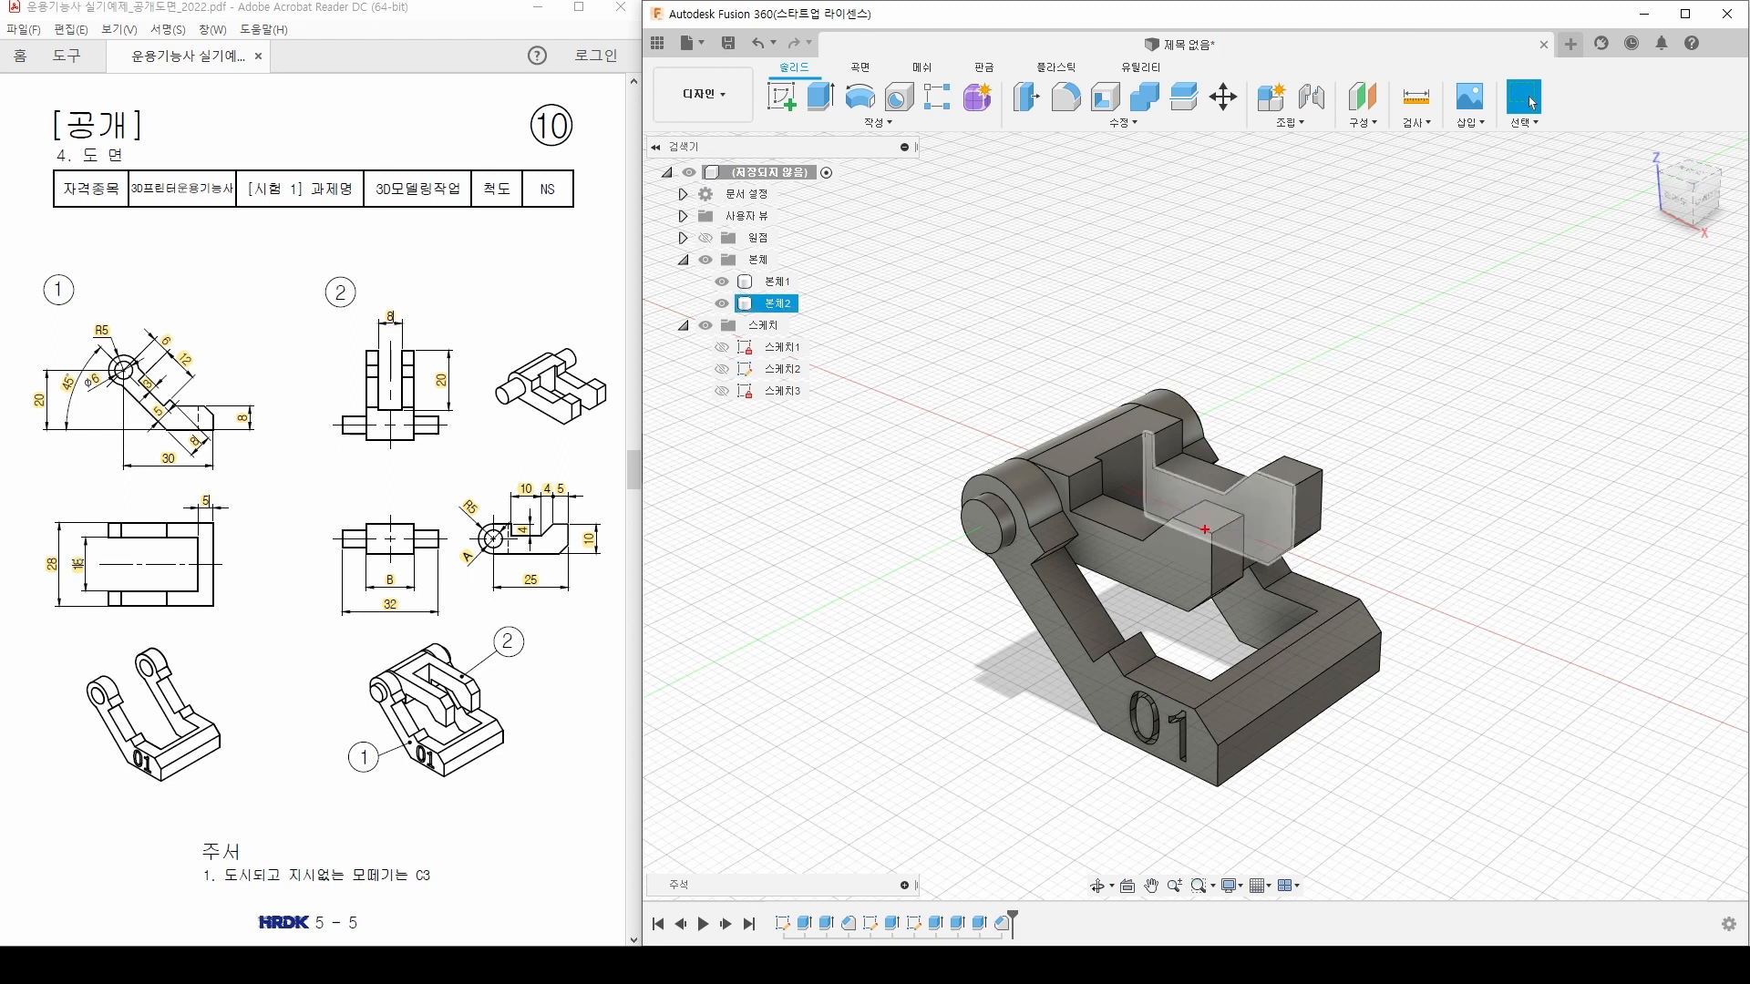
mouse_move(1205, 529)
mouse_down()
mouse_move(1316, 426)
mouse_move(1343, 610)
mouse_up()
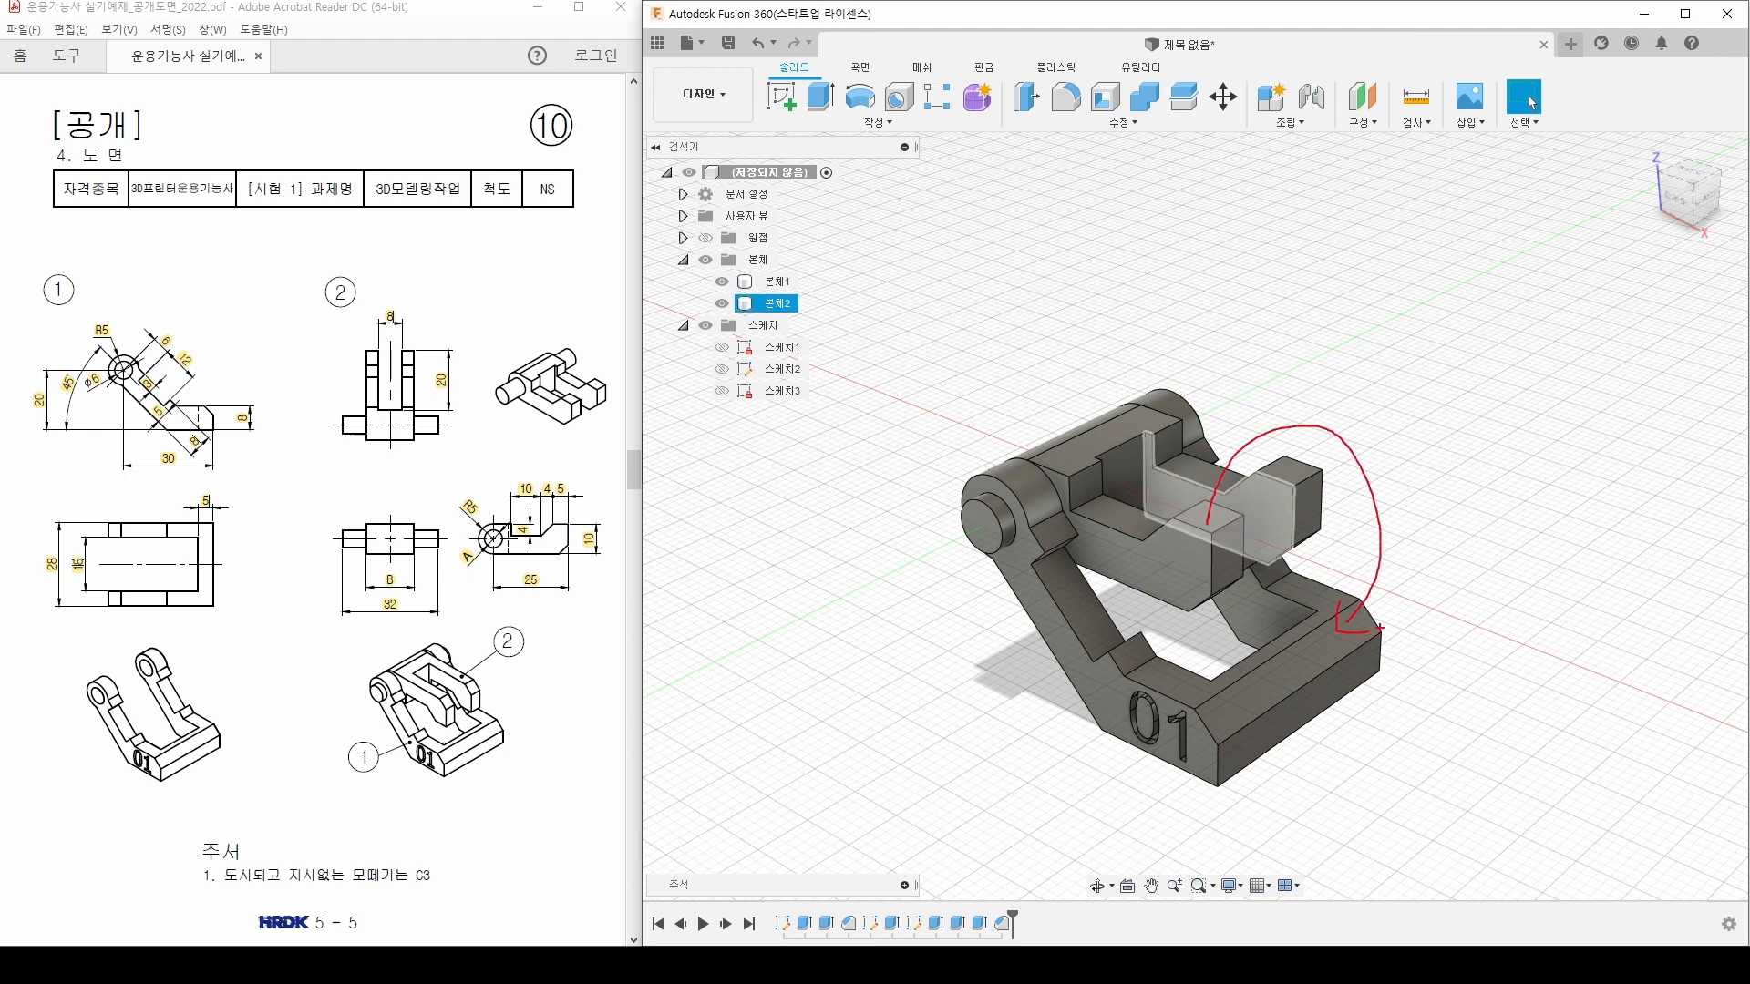
key(Escape)
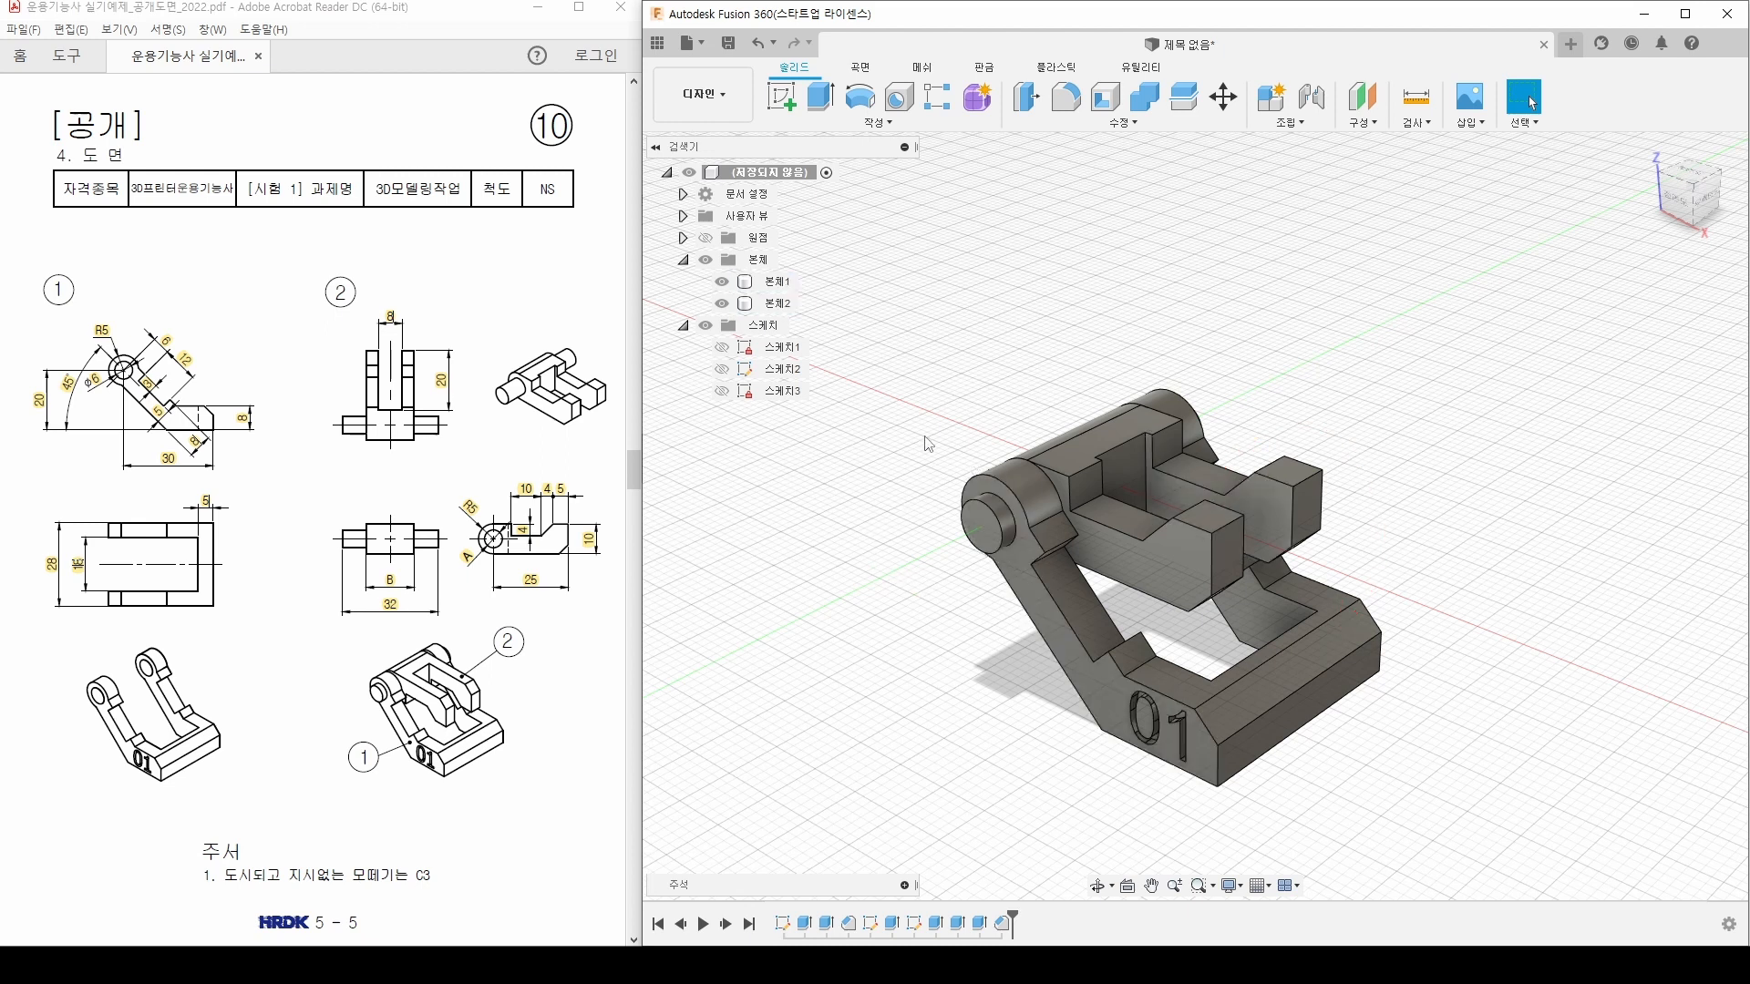
click(721, 281)
middle_drag(963, 418, 1012, 413)
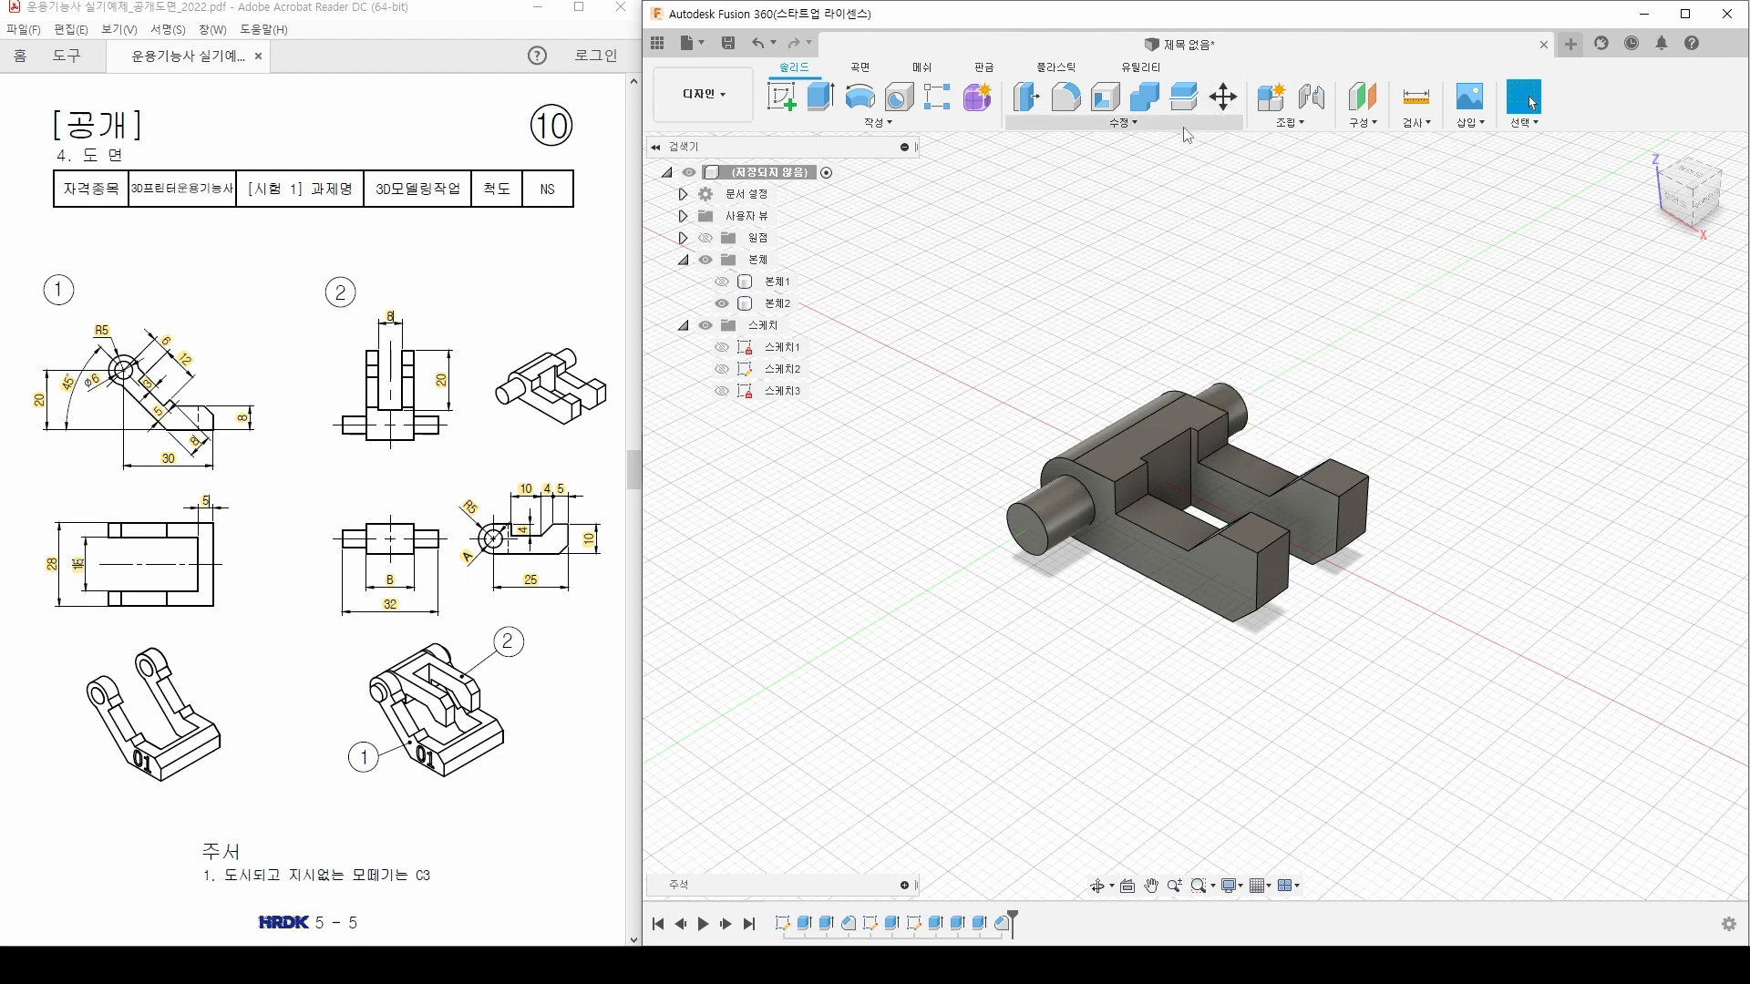
Step: Rotate part 2's body by -180 degrees about the X axis, showing the origin to pick that axis
click(1128, 122)
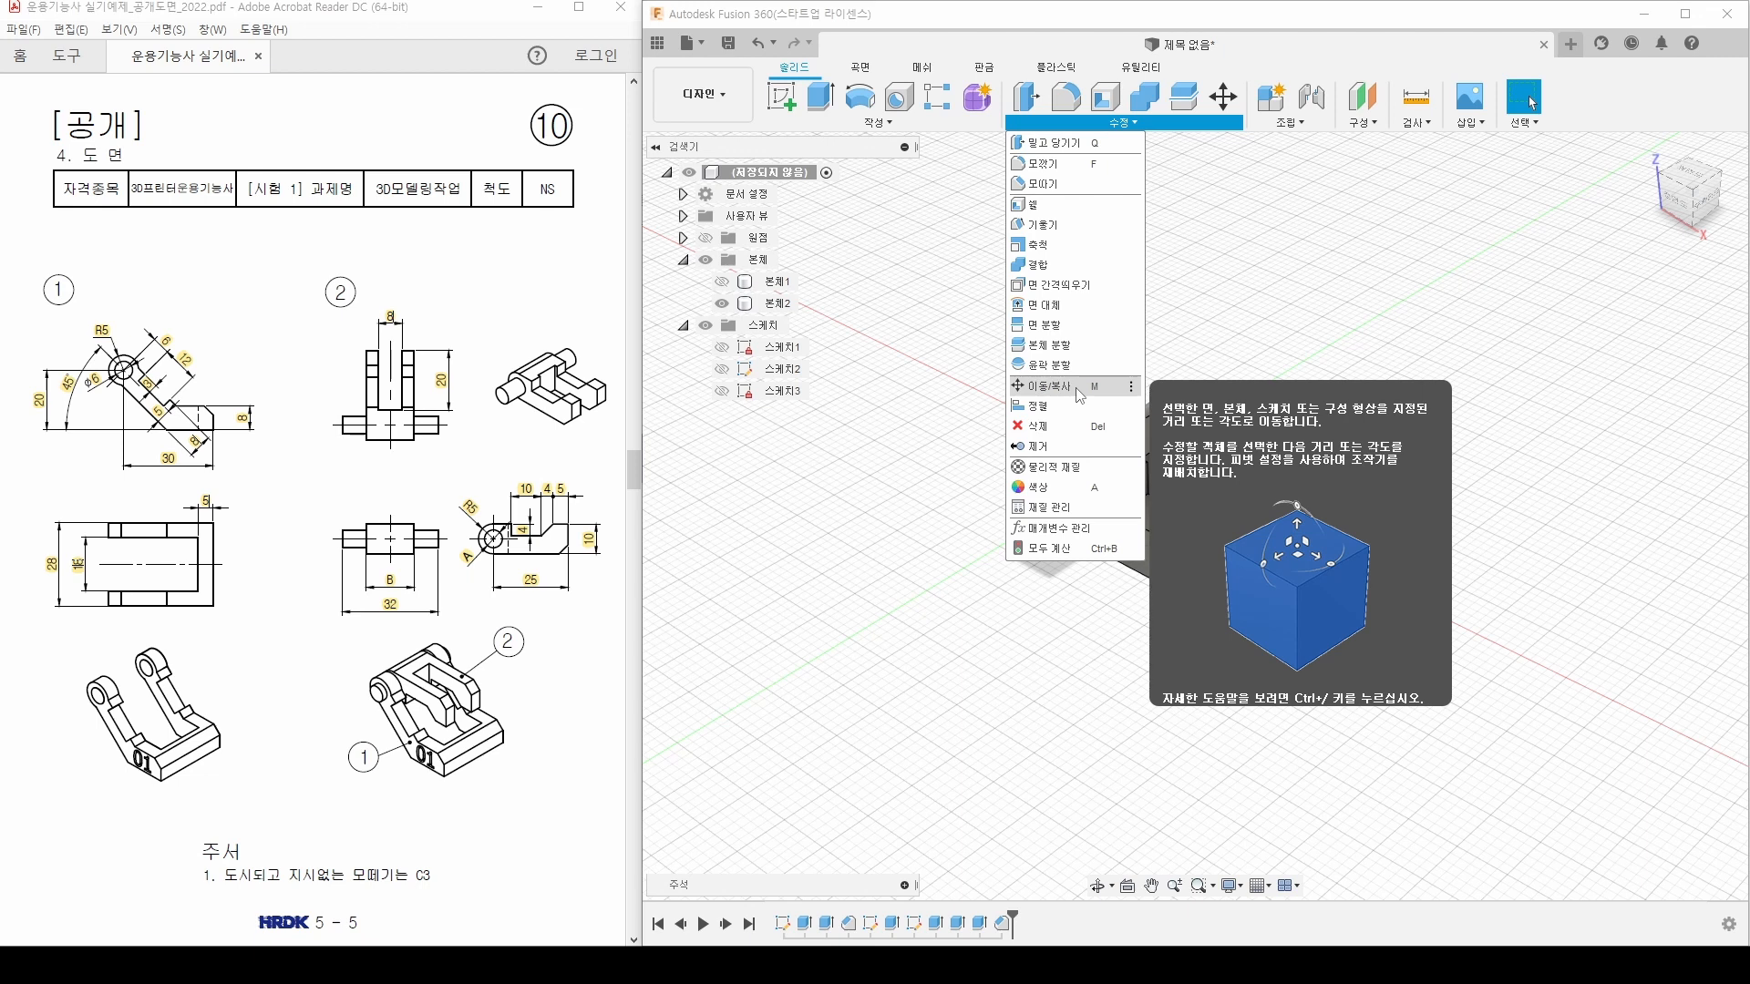
click(1048, 386)
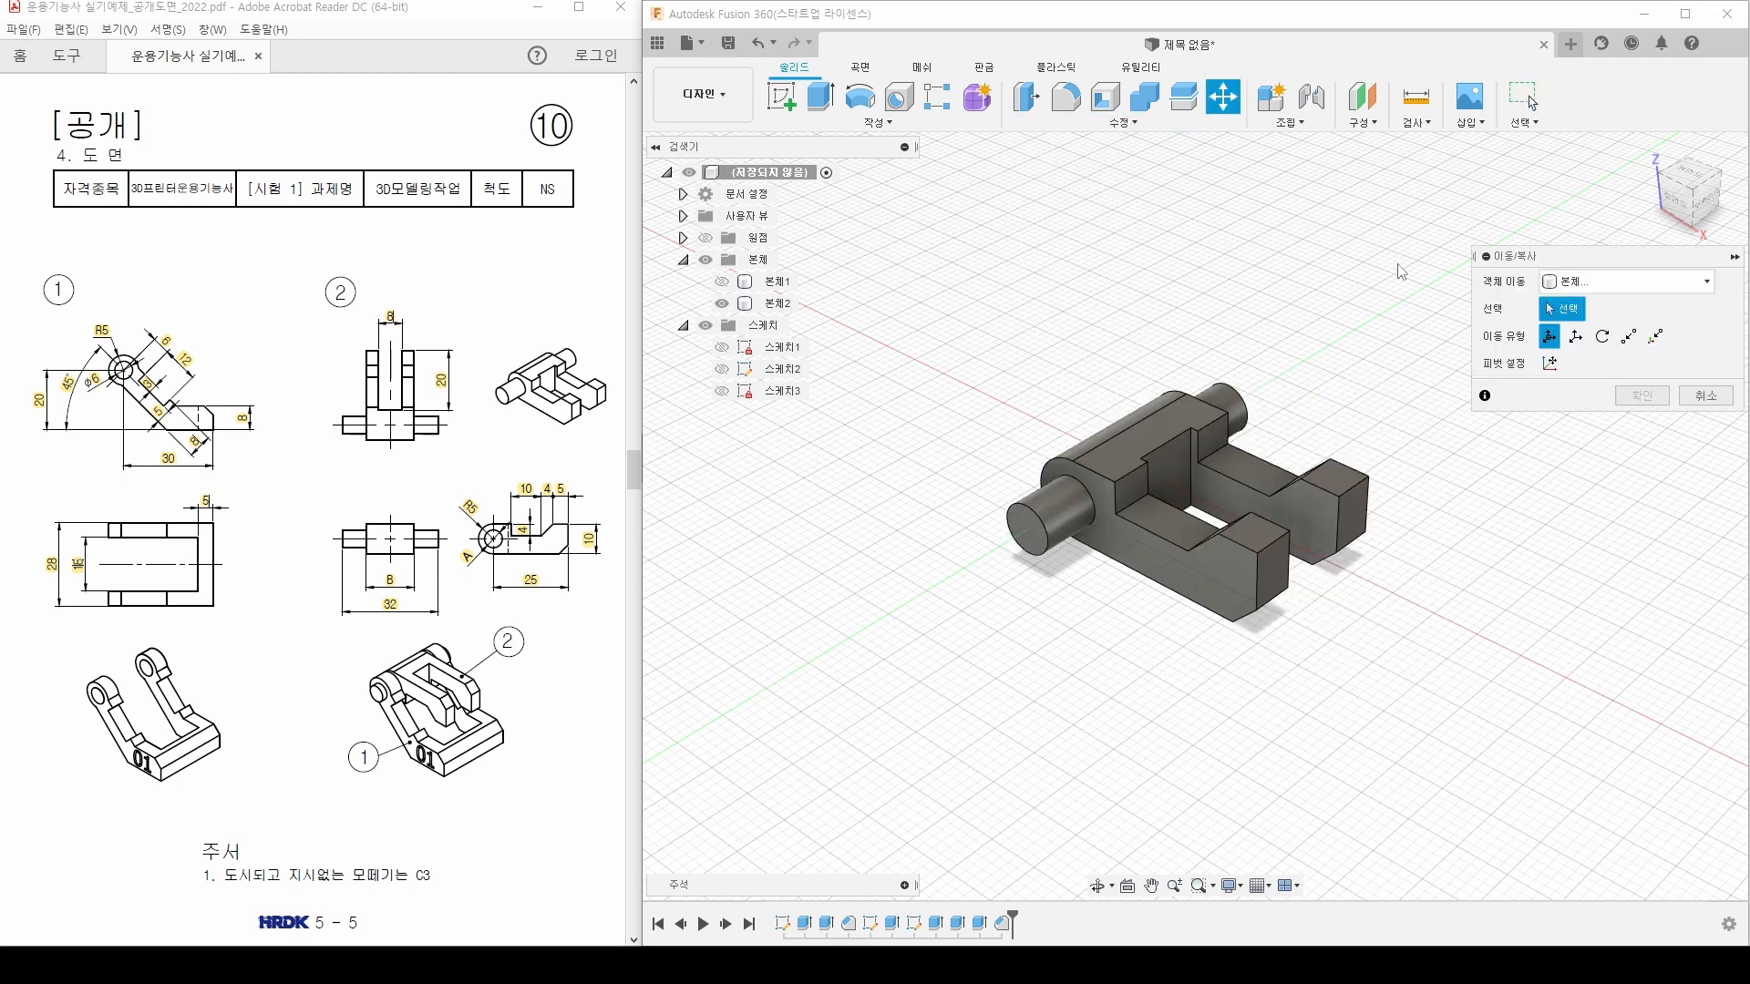
click(1581, 283)
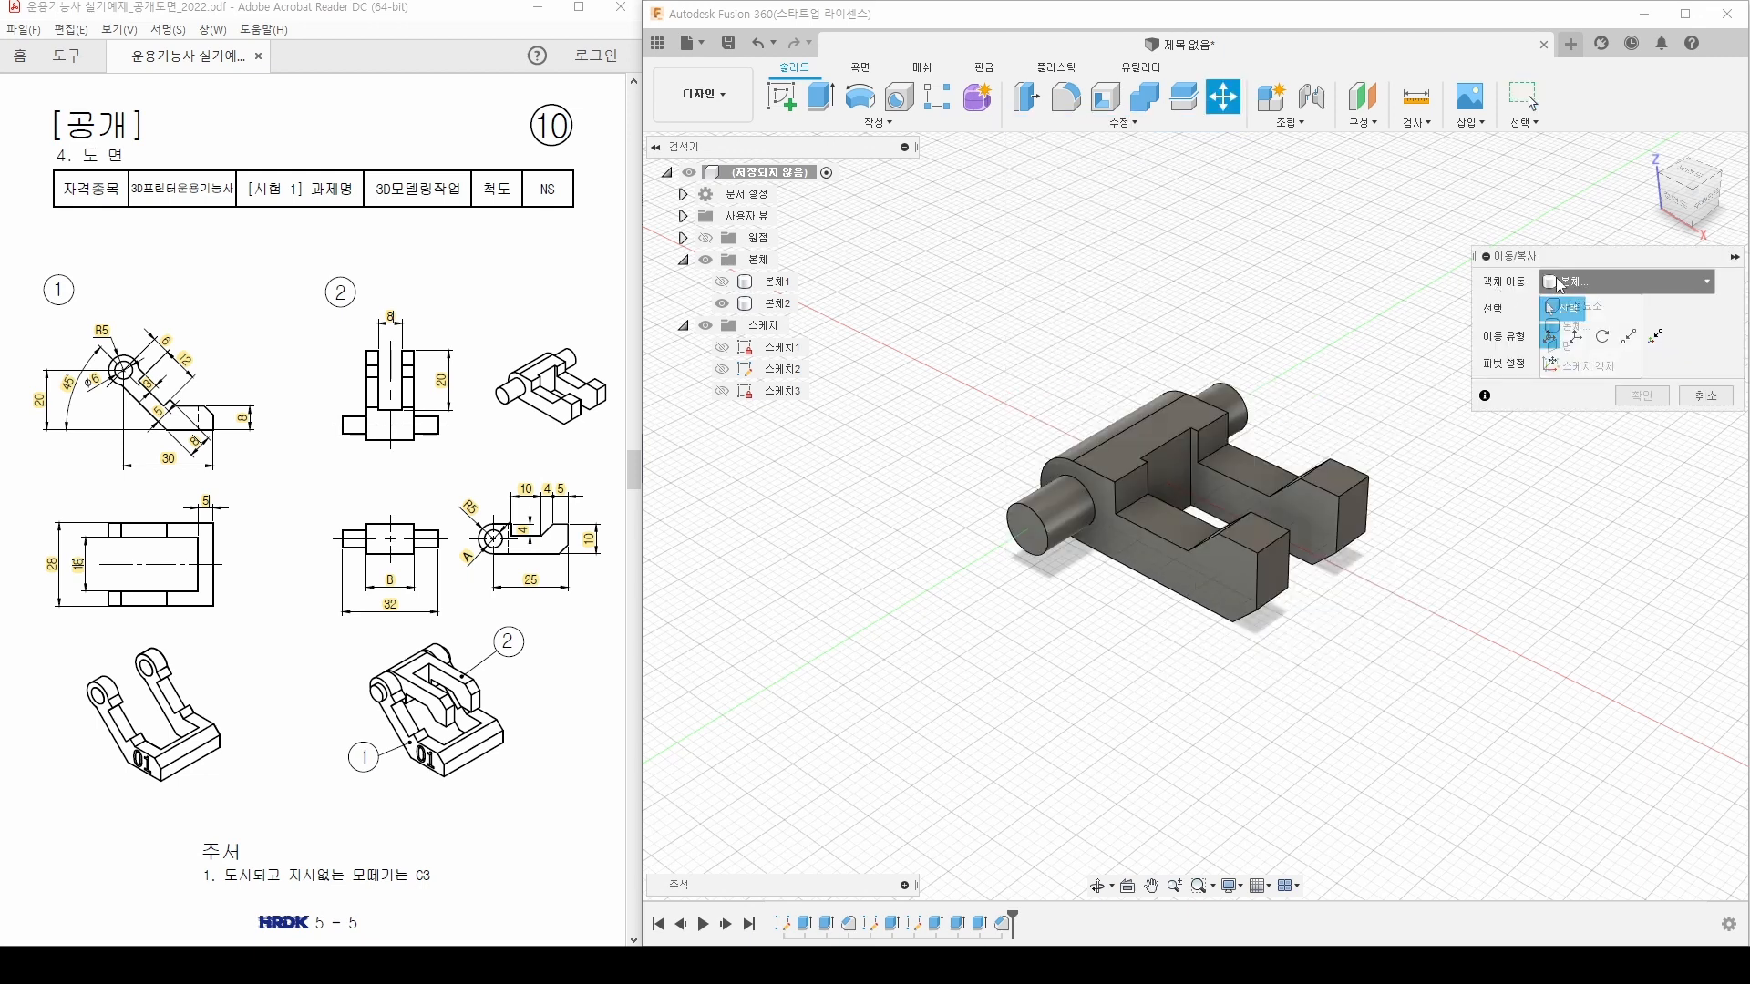
click(1580, 326)
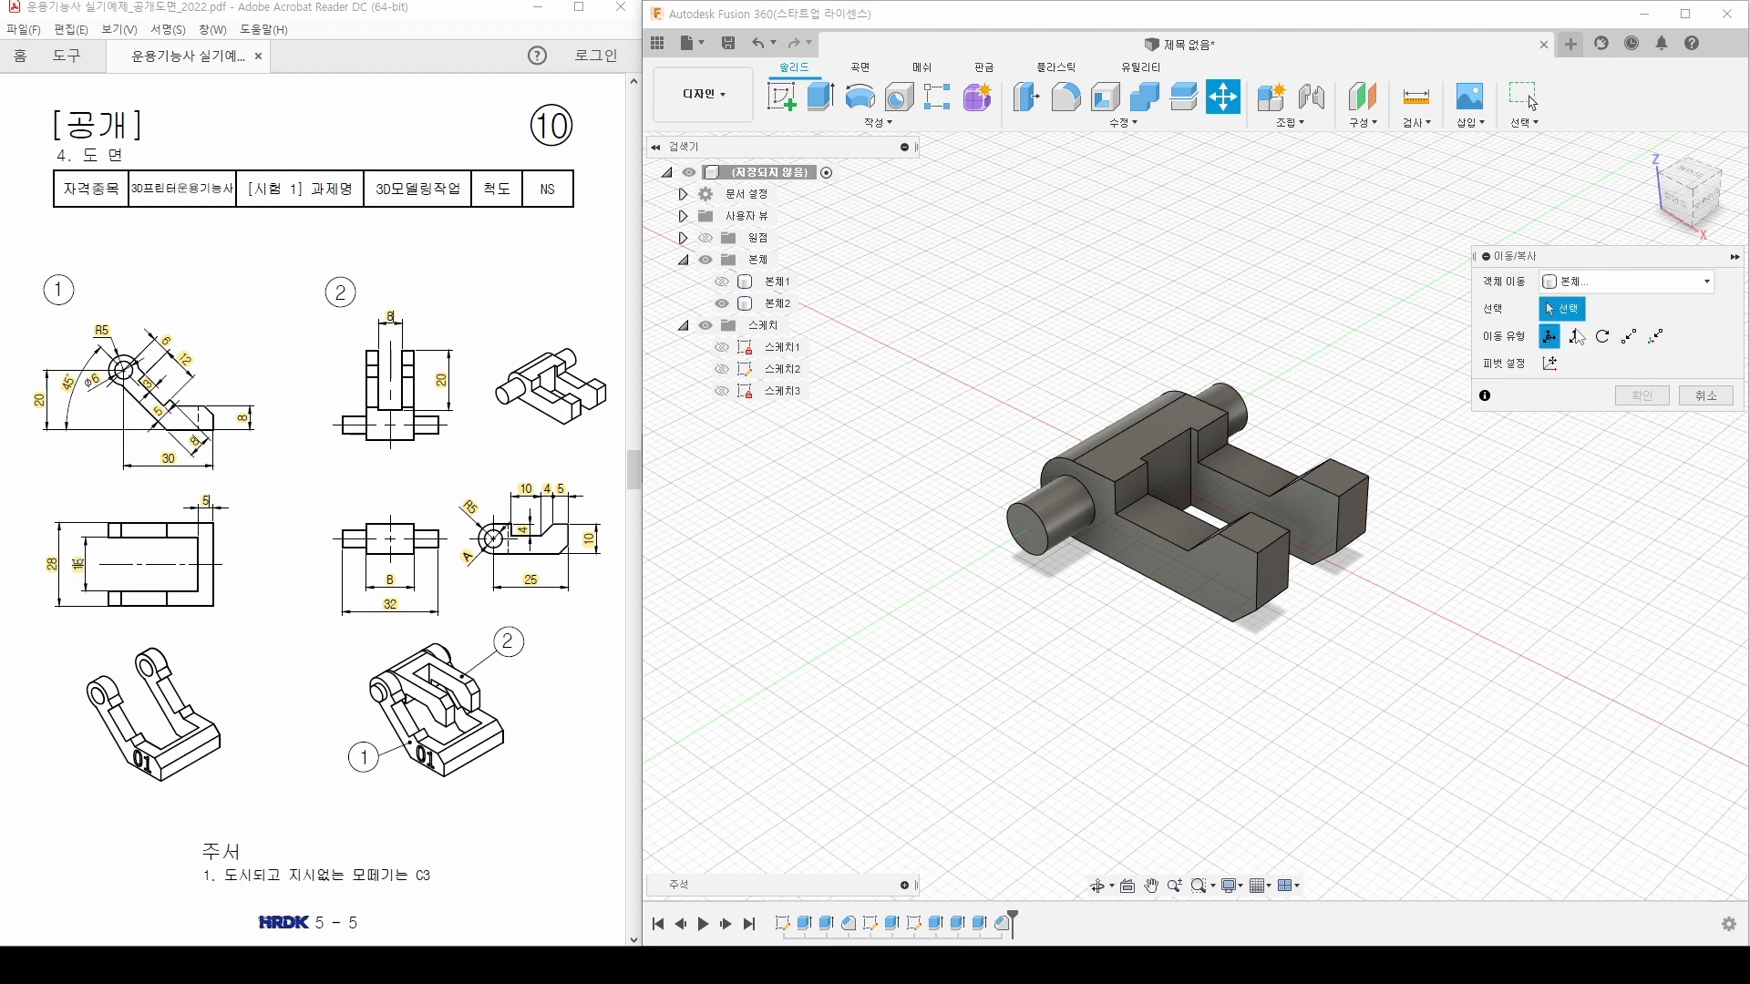
click(1134, 421)
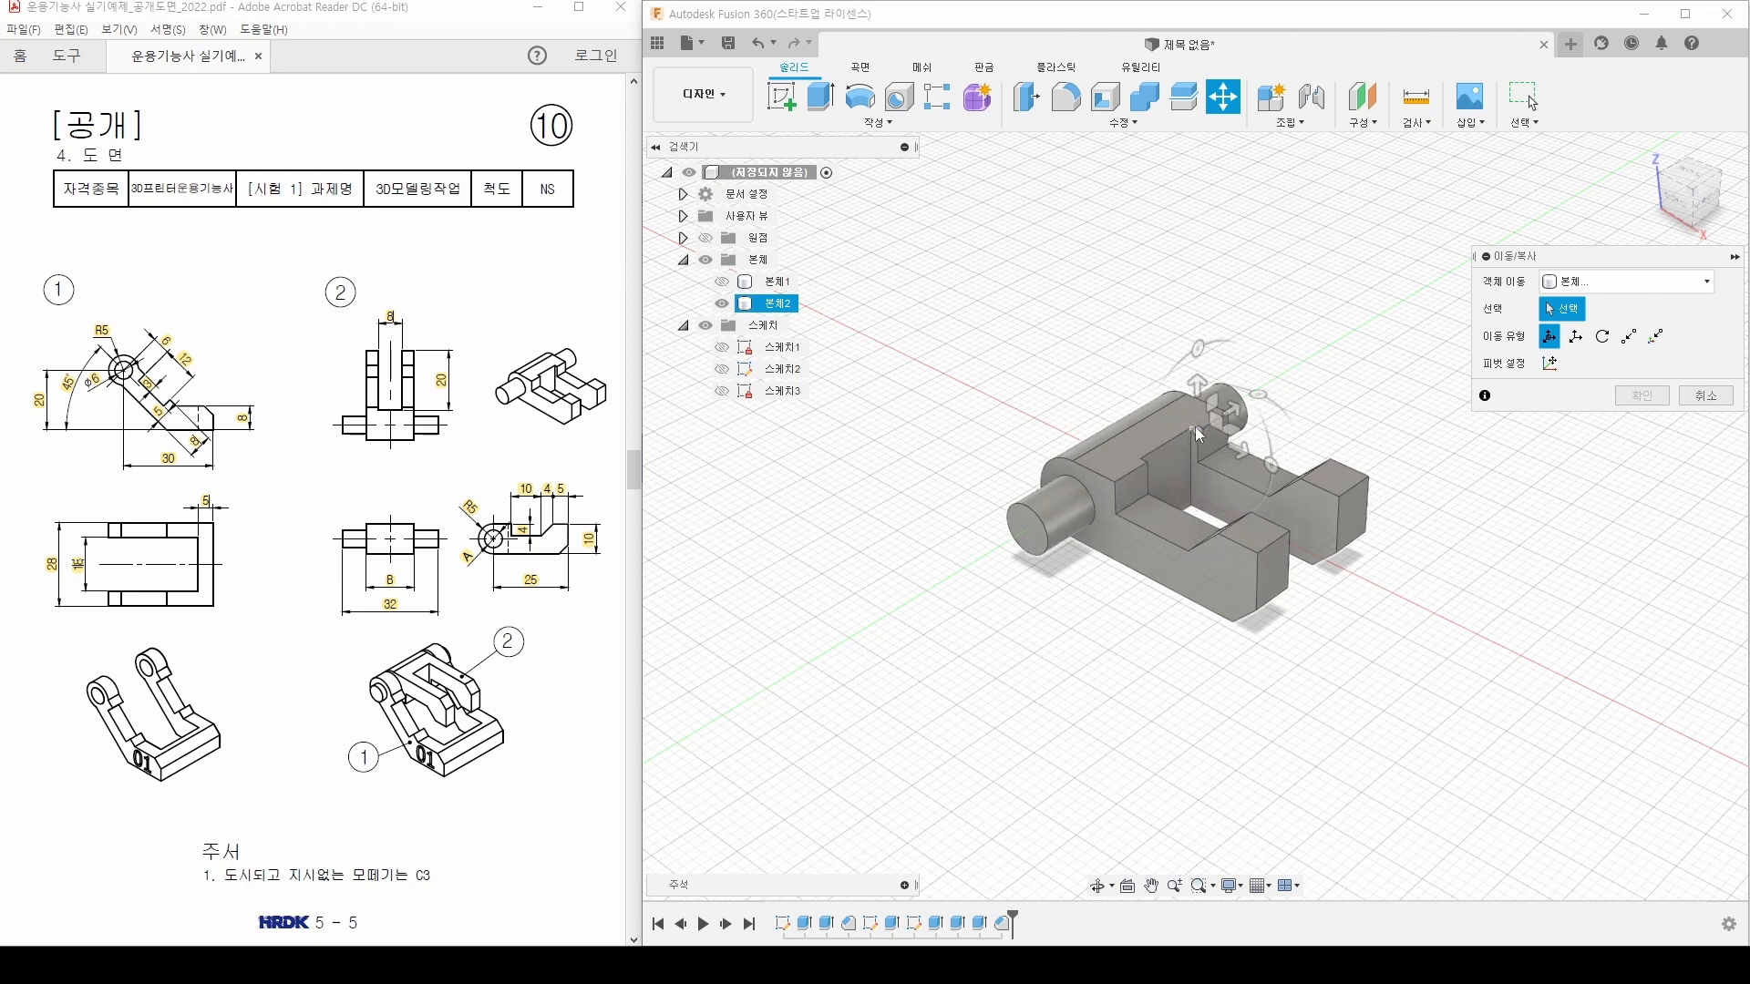
click(1005, 534)
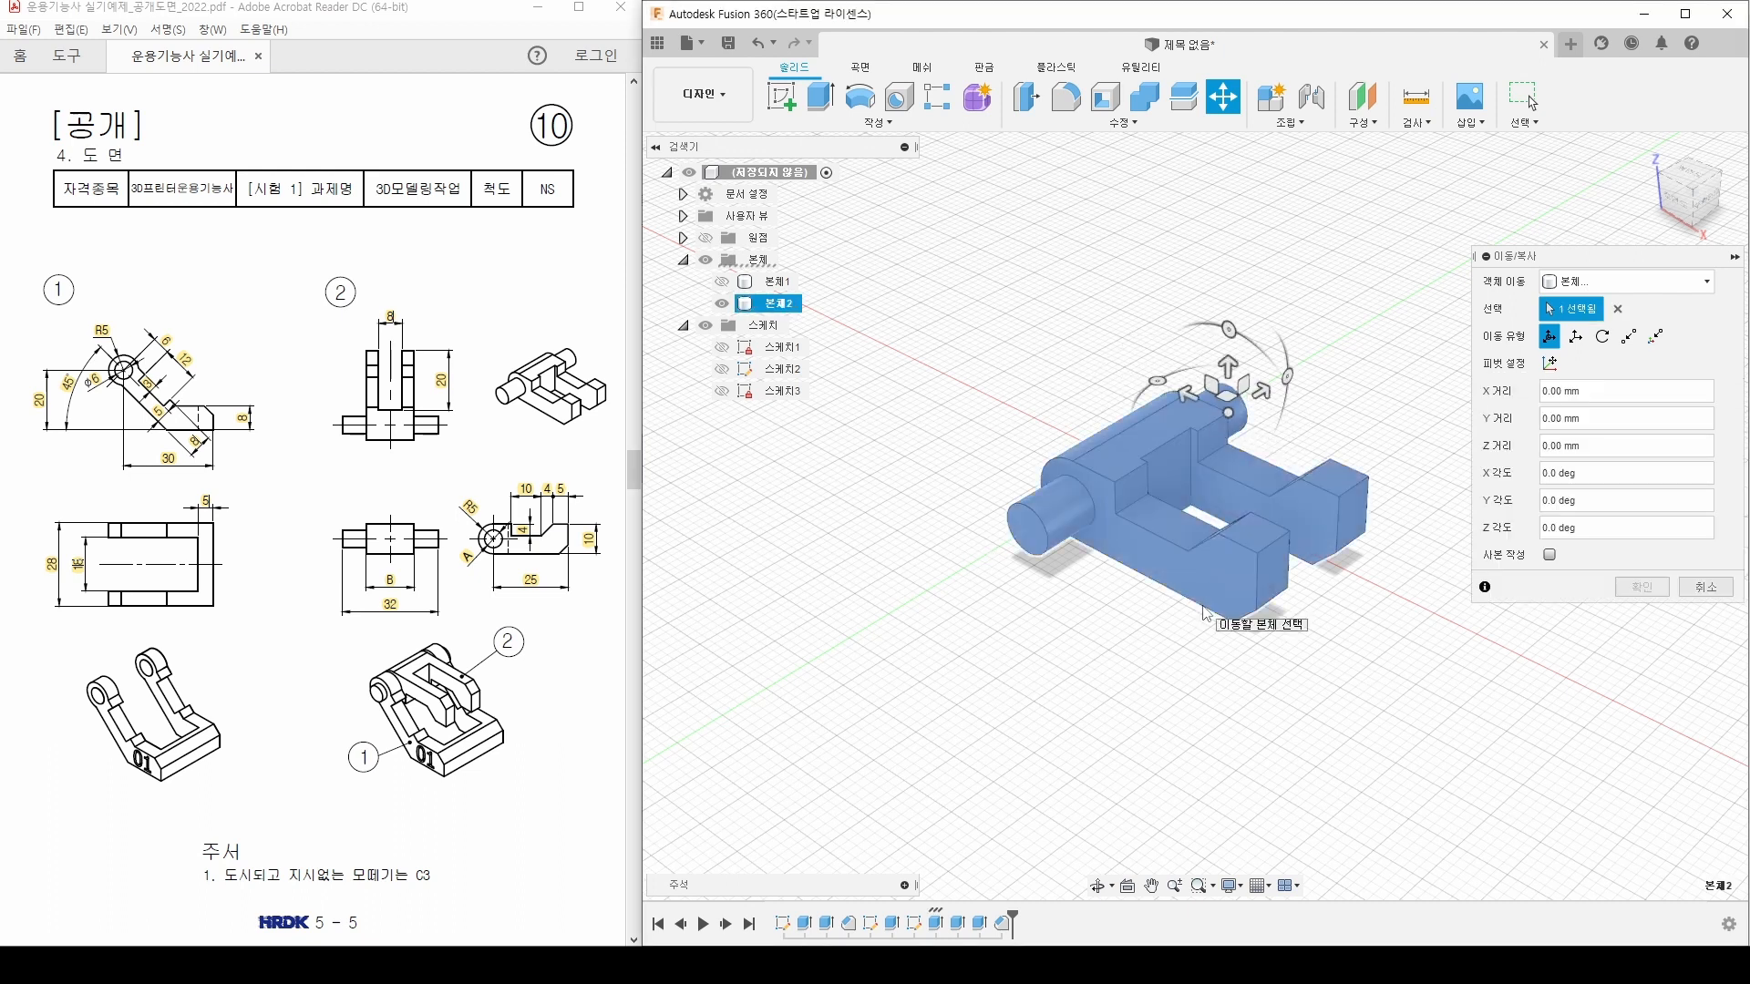
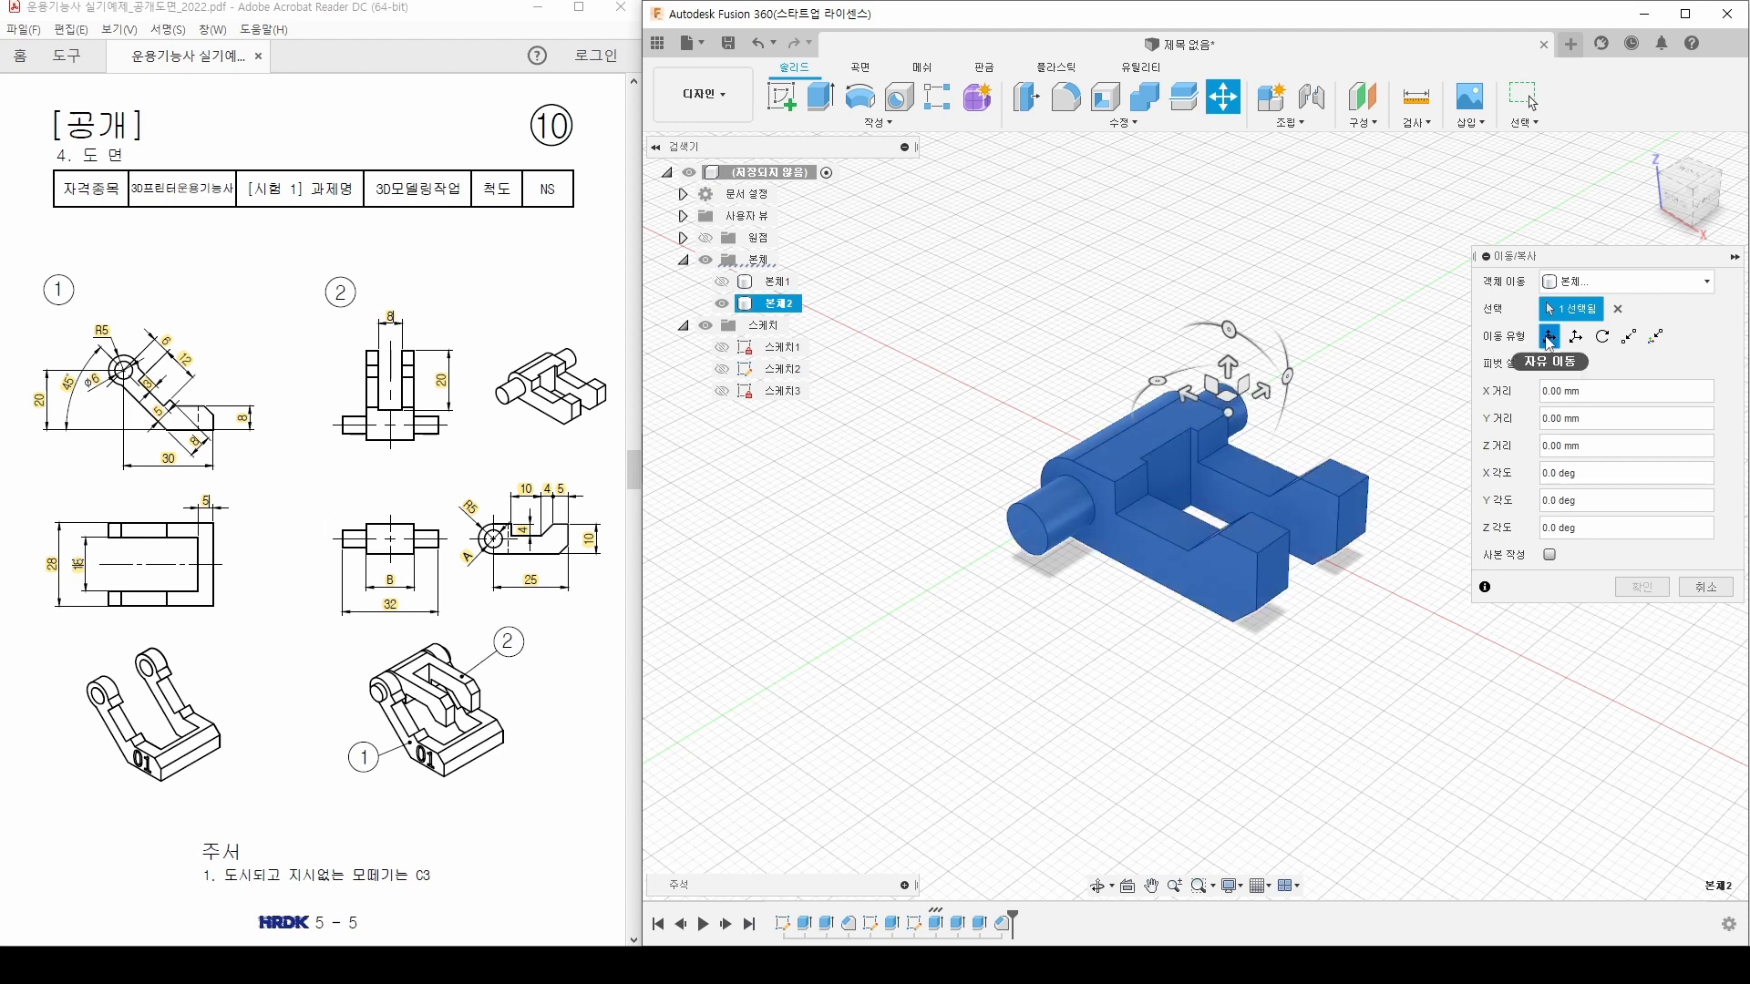
click(1603, 338)
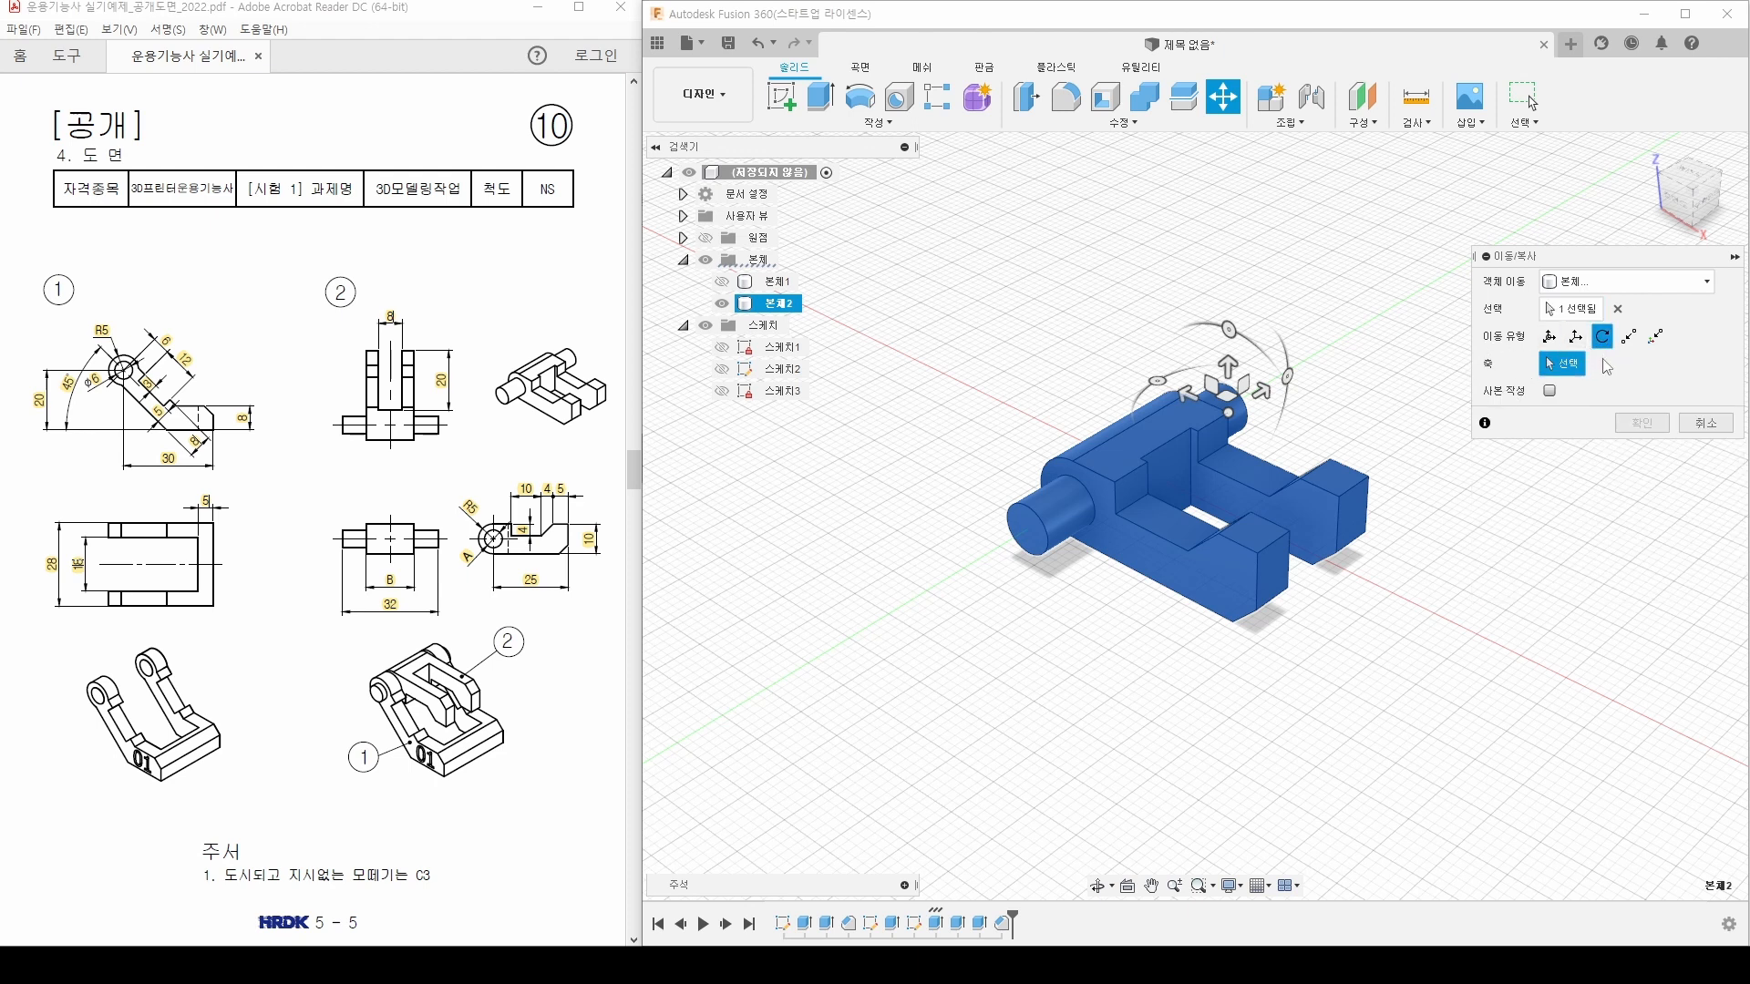
shift+middle_drag(1338, 442, 1264, 507)
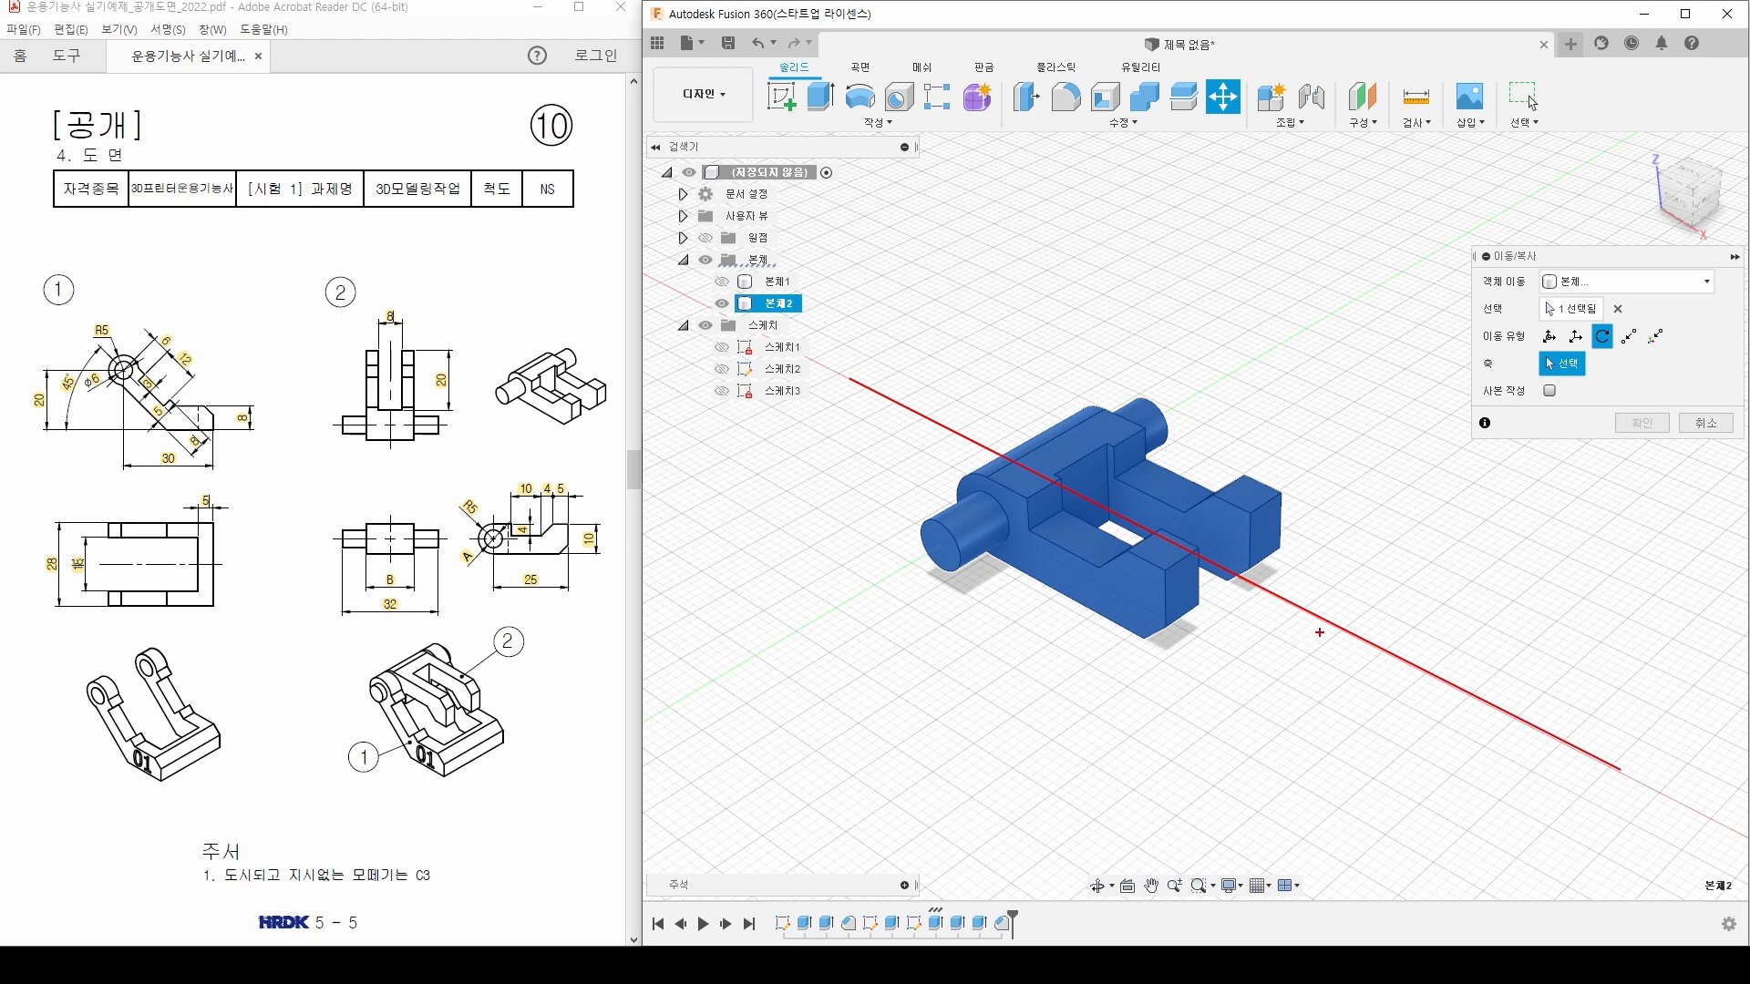
mouse_move(1319, 632)
mouse_down()
mouse_move(1268, 597)
mouse_move(1332, 572)
mouse_up()
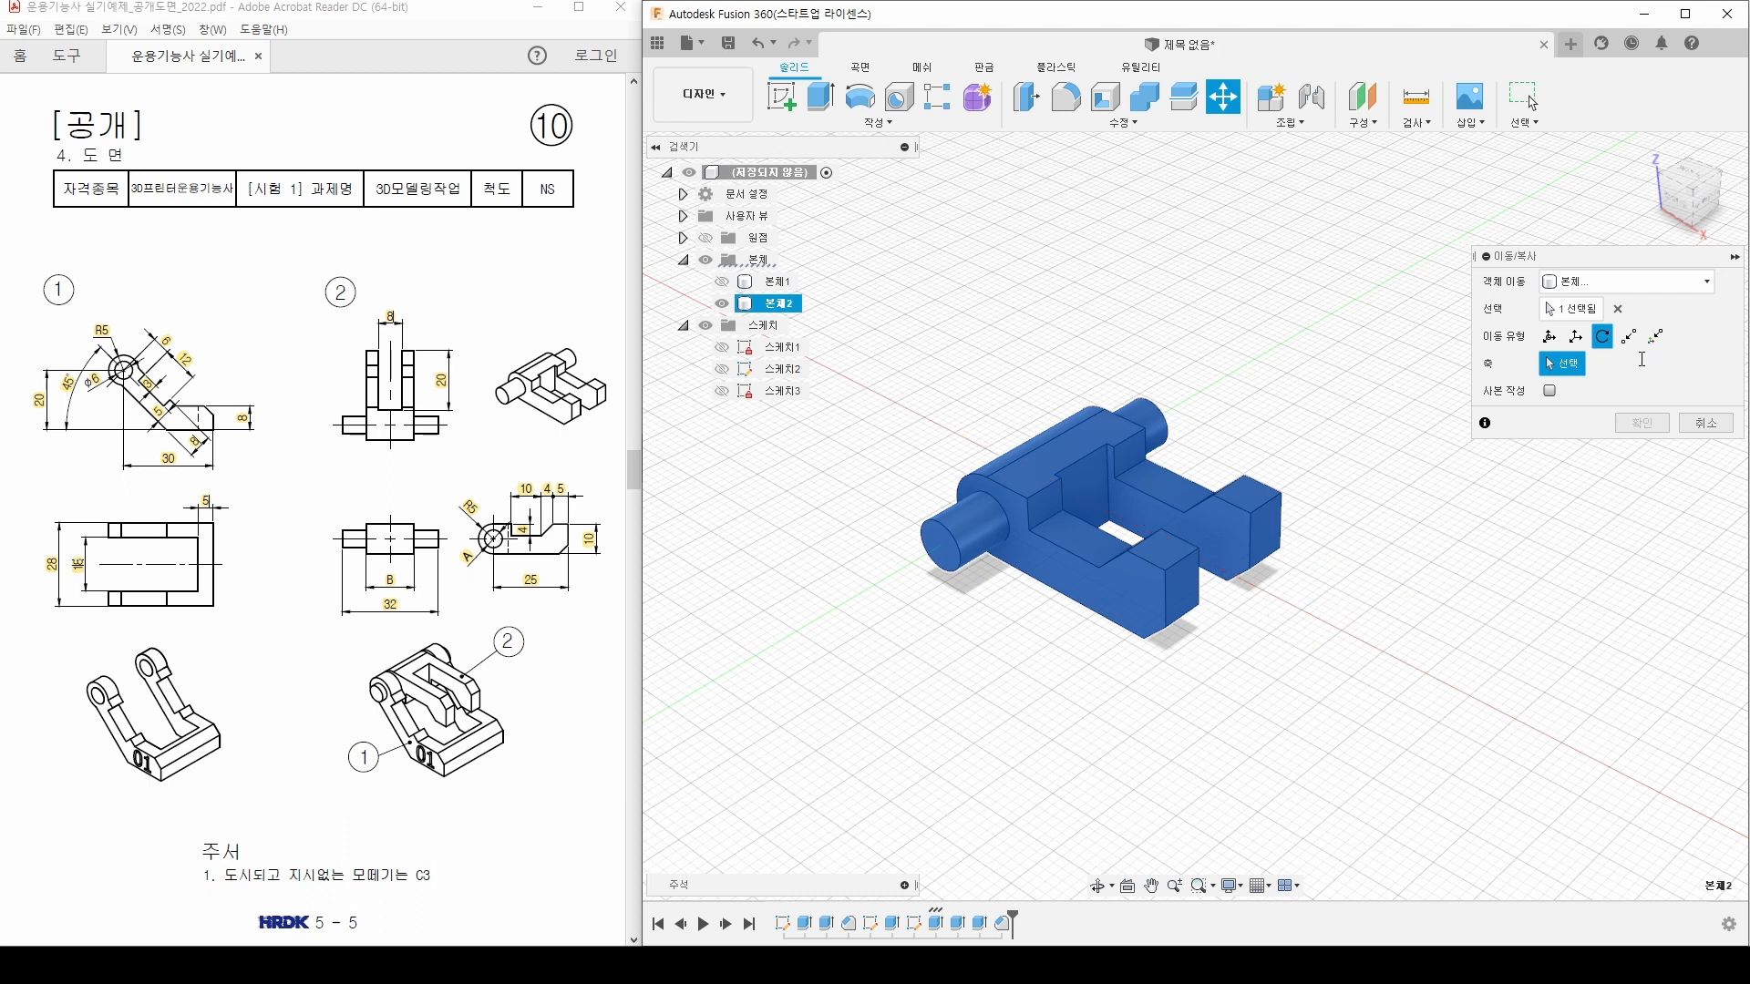
click(706, 239)
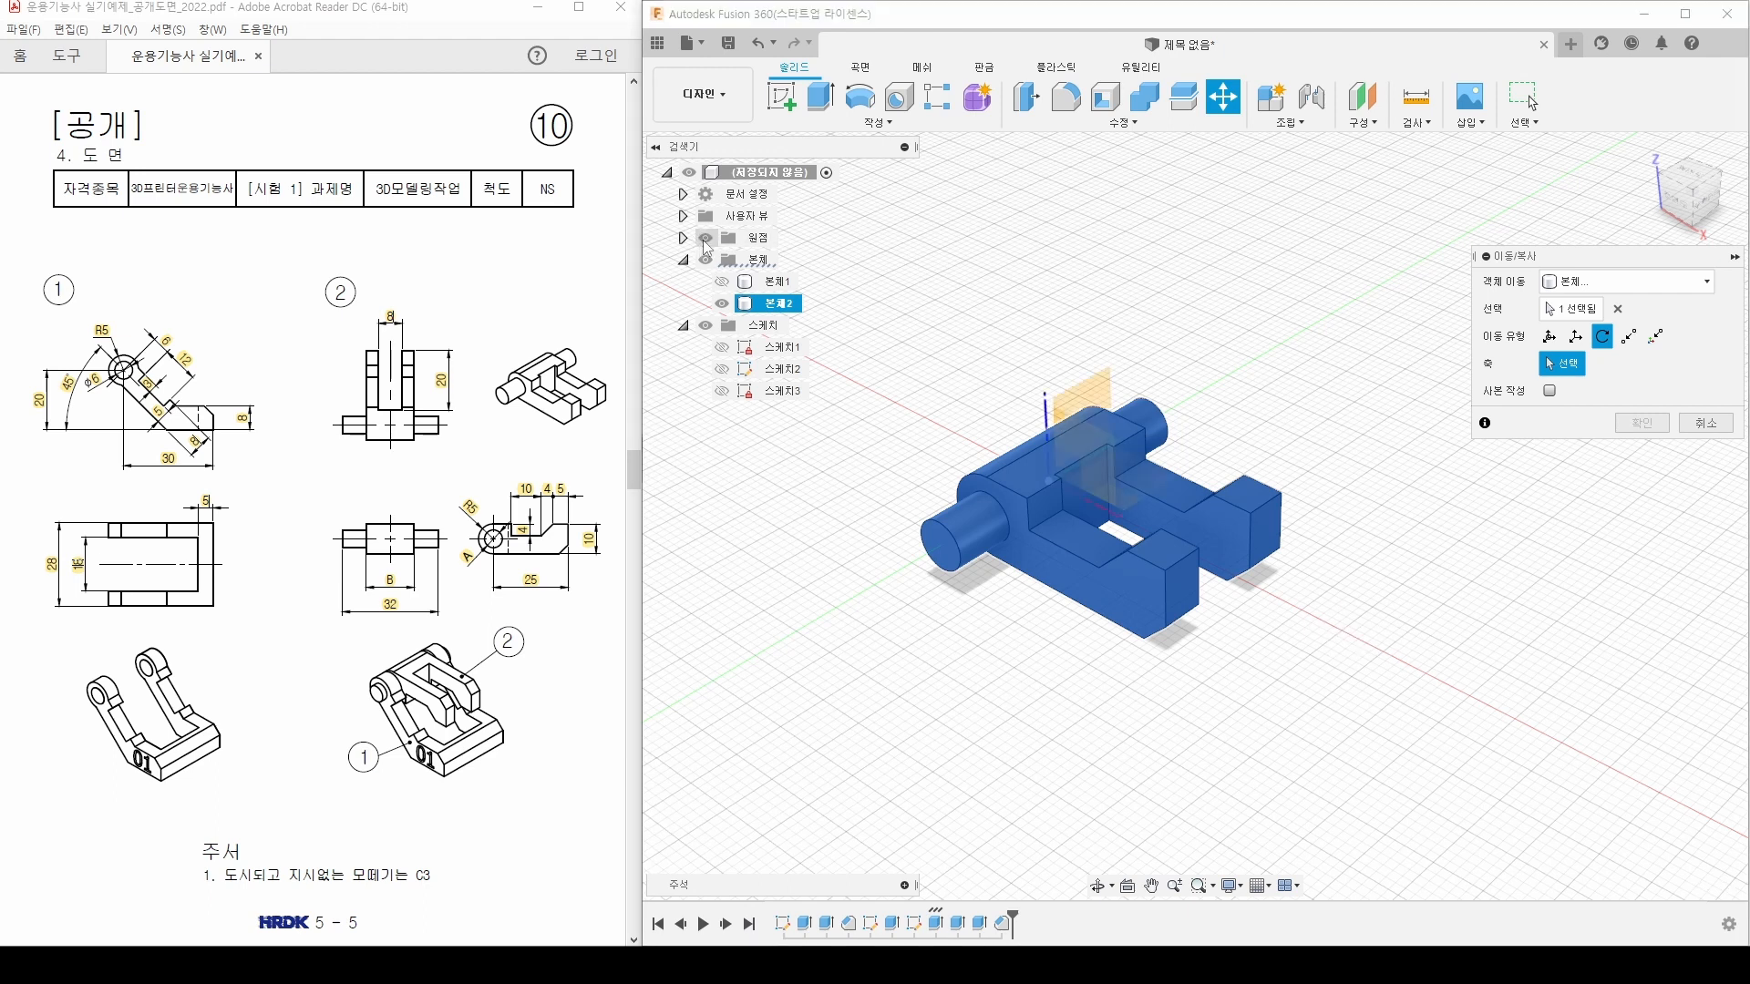
click(1125, 526)
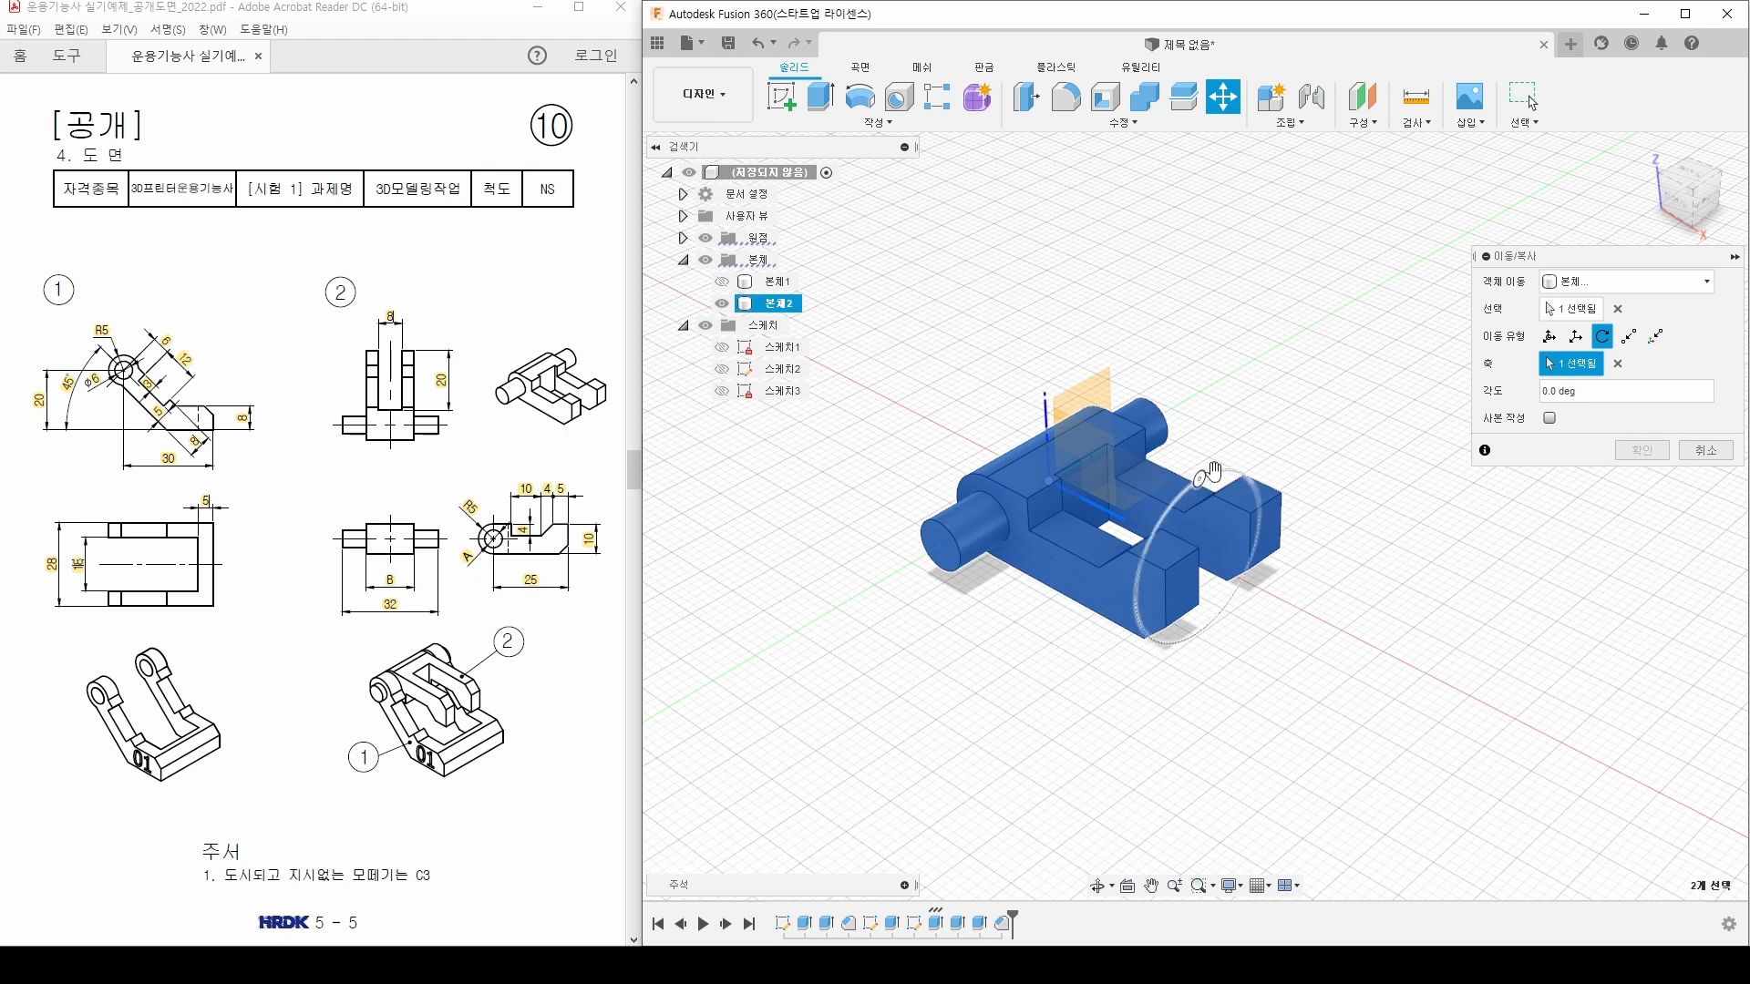
shift+middle_drag(1249, 714, 1214, 669)
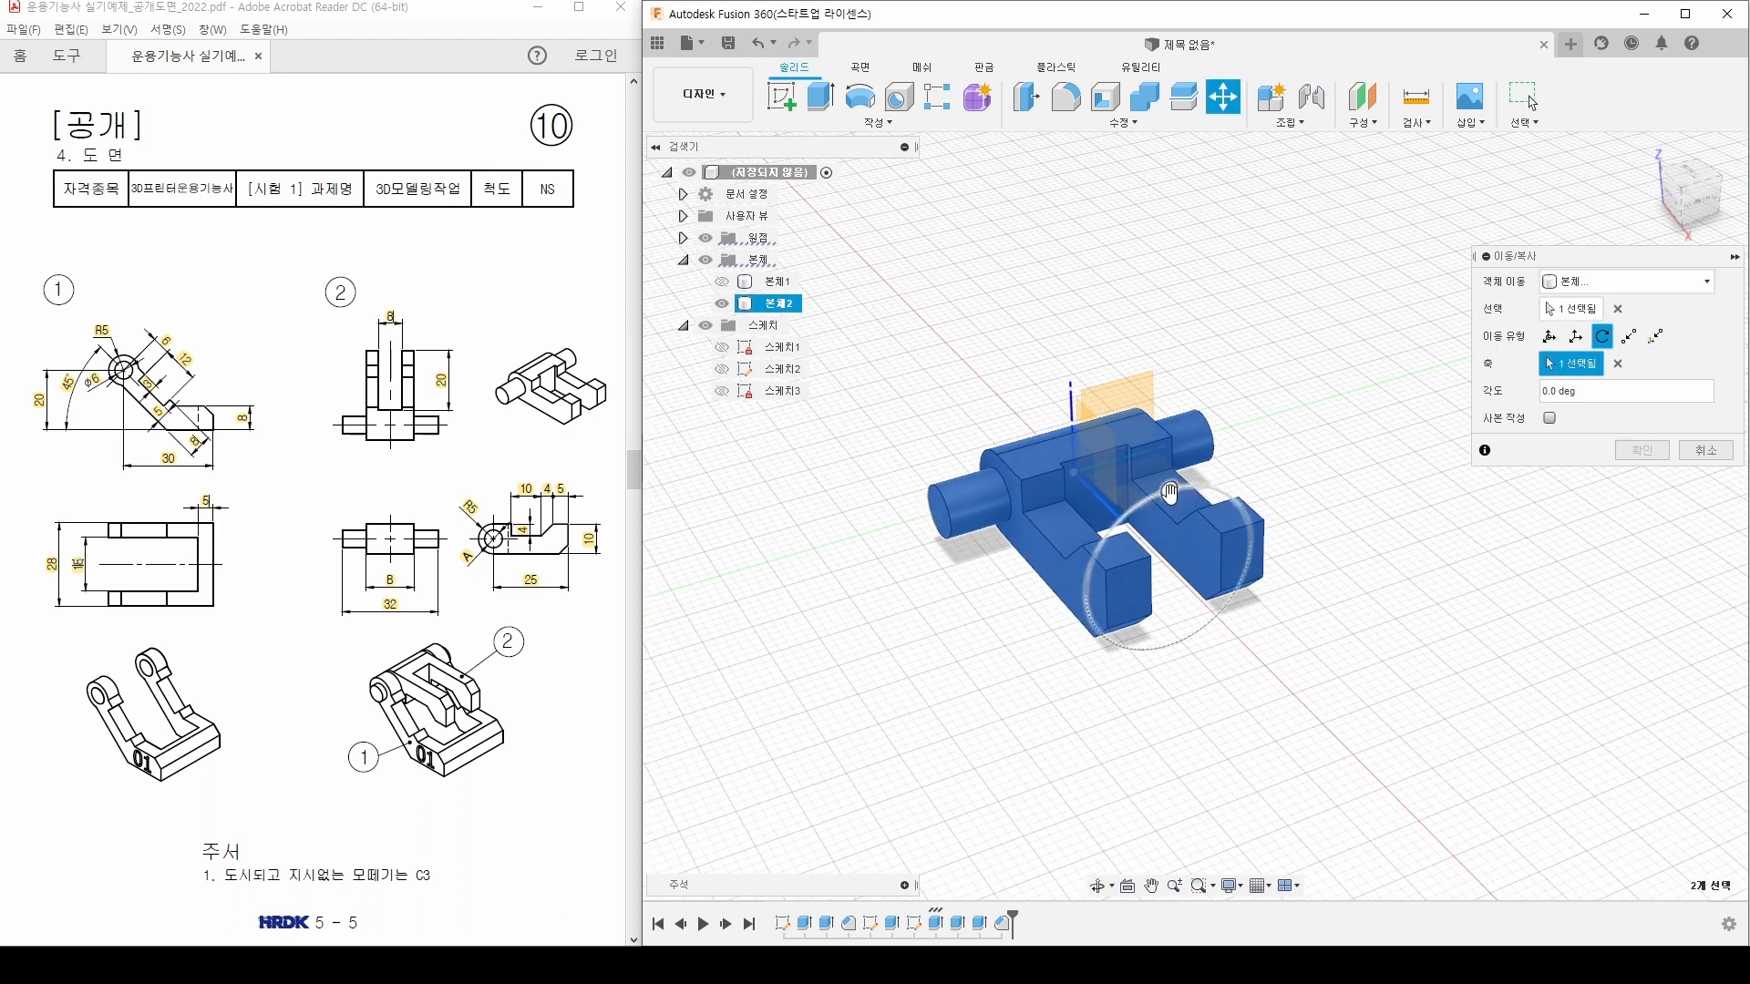
drag(1169, 489, 1173, 656)
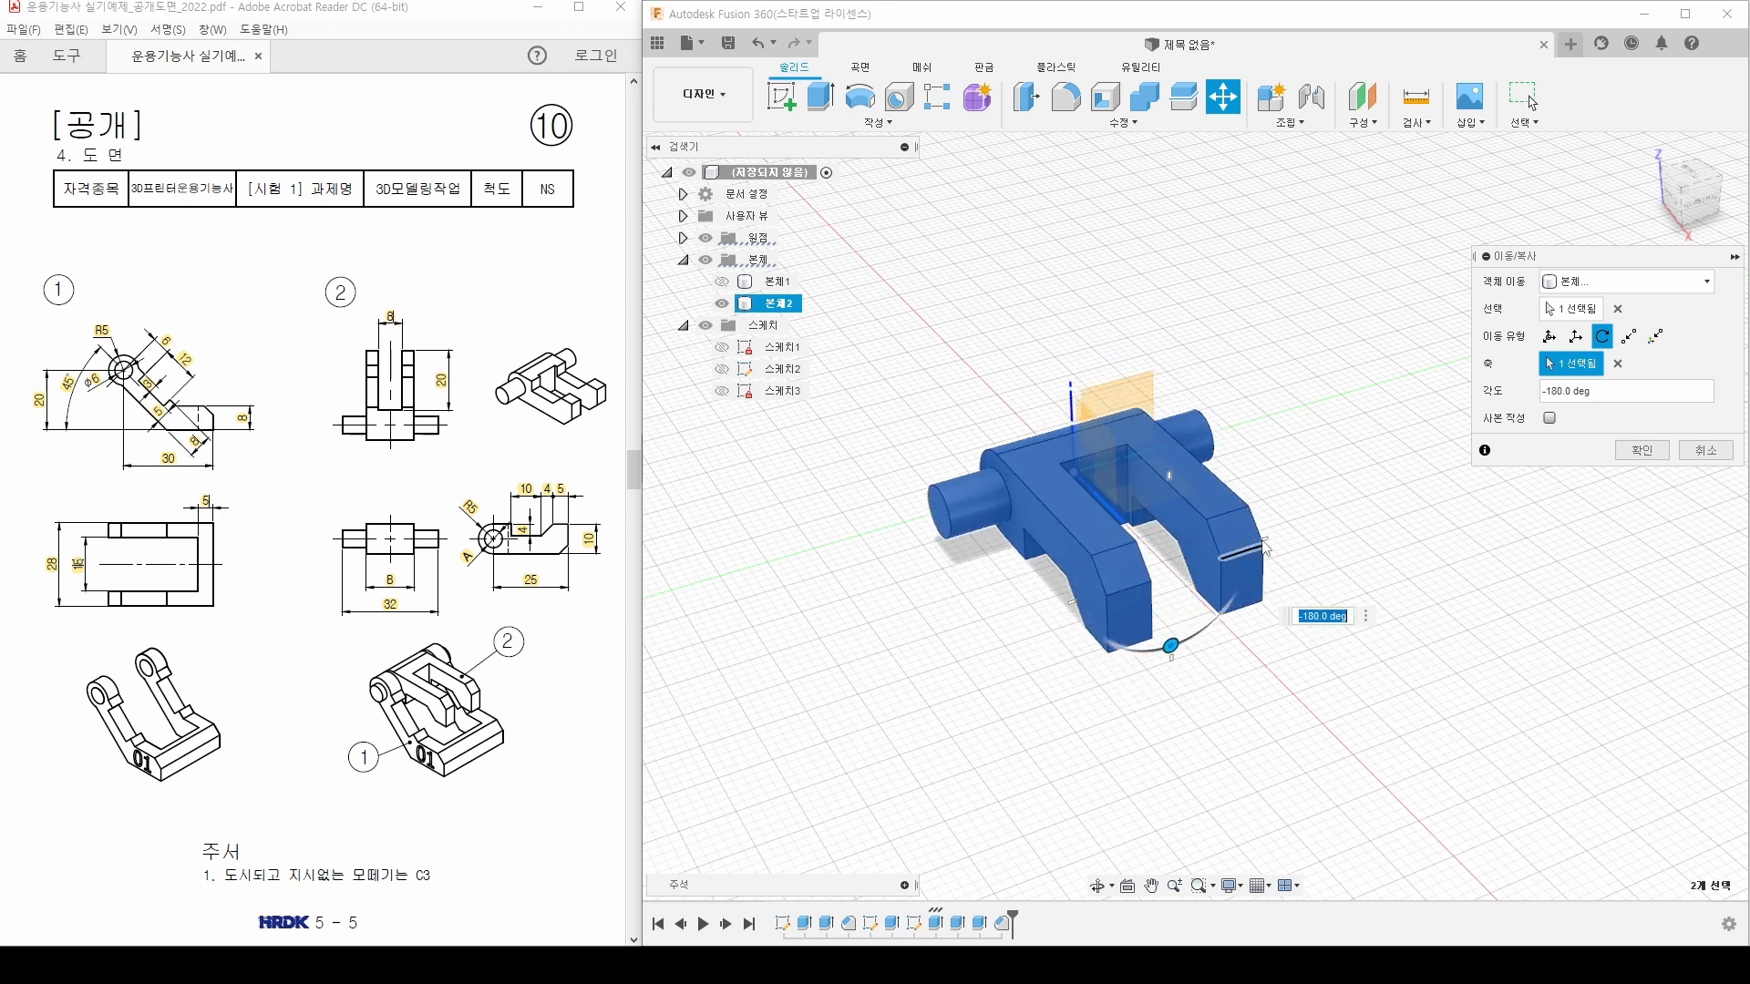
click(1642, 451)
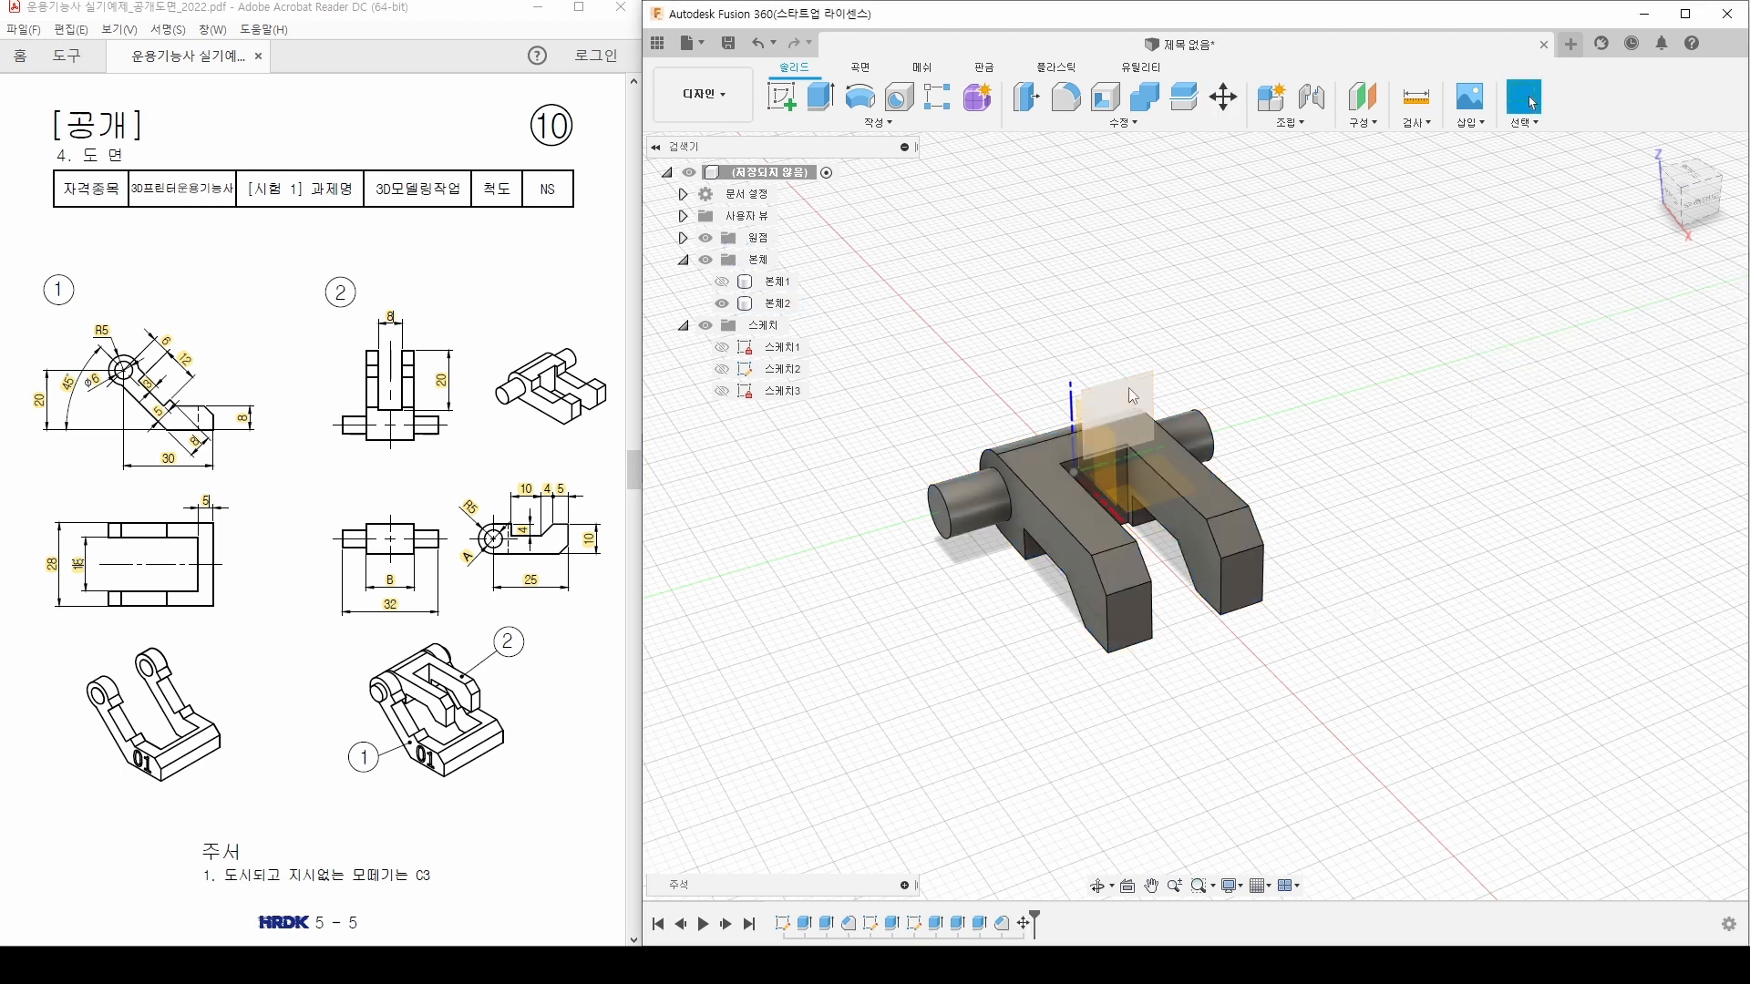
Step: Hide the origin and show part 1's body to compare the rotated part 2 with the drawing's assembly view
click(706, 238)
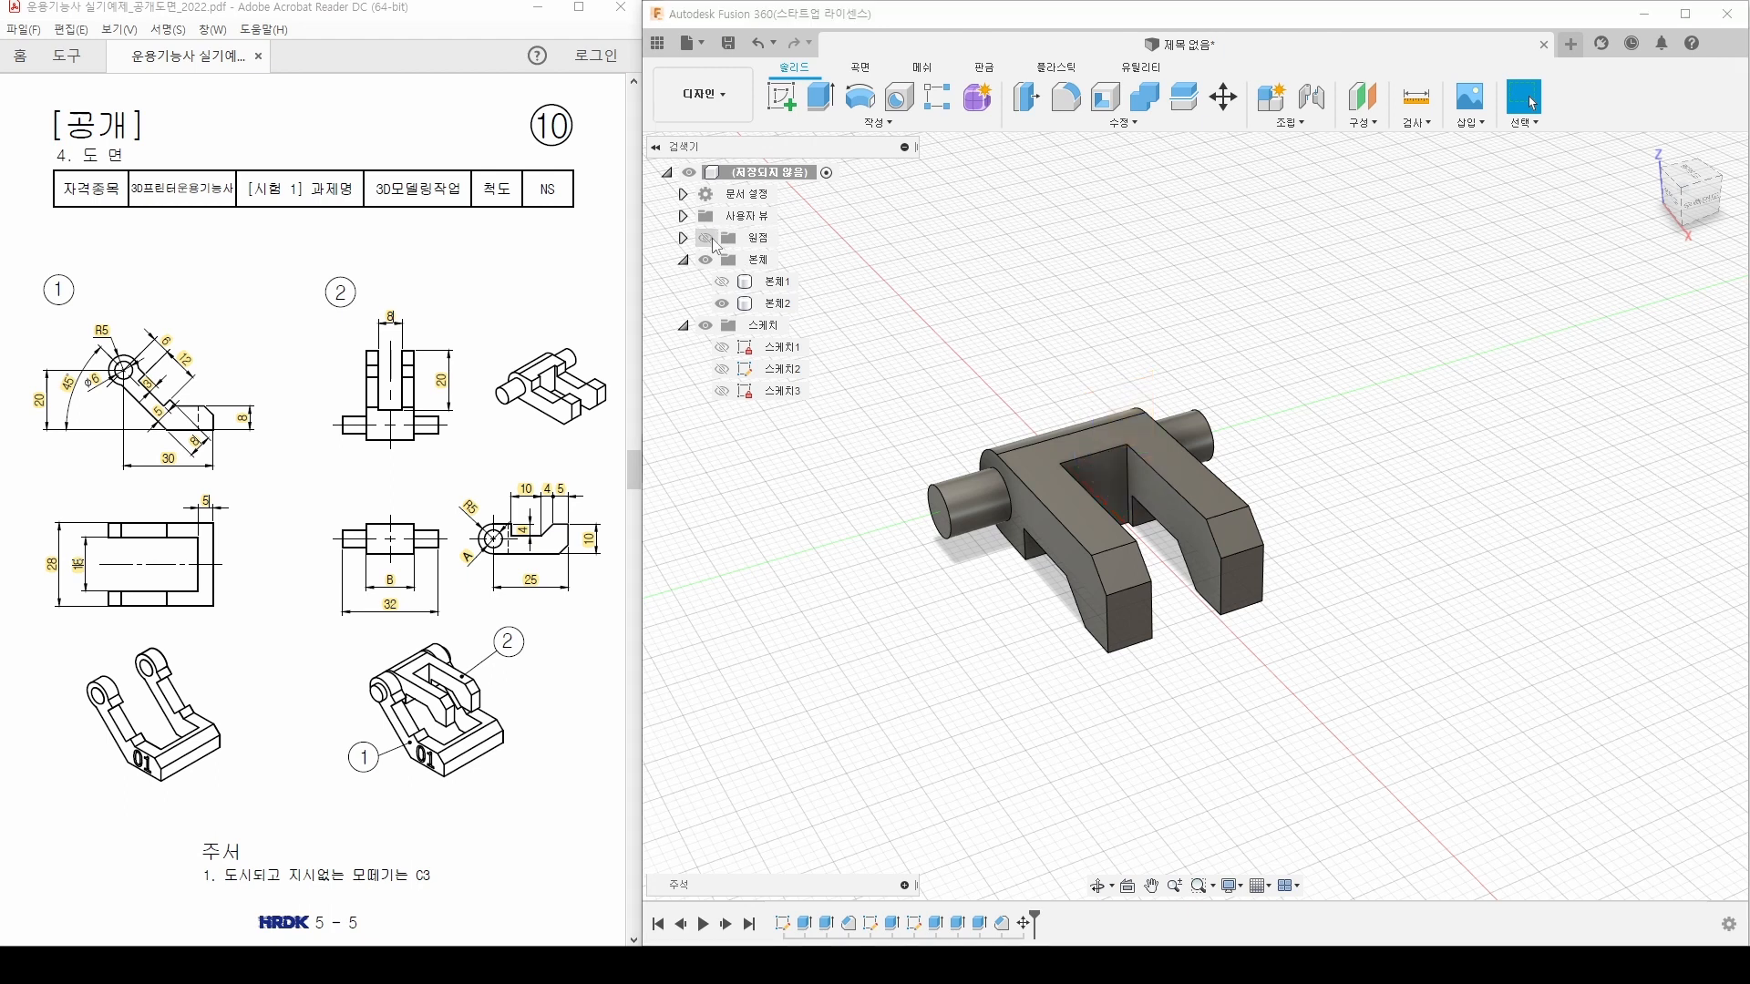
click(722, 281)
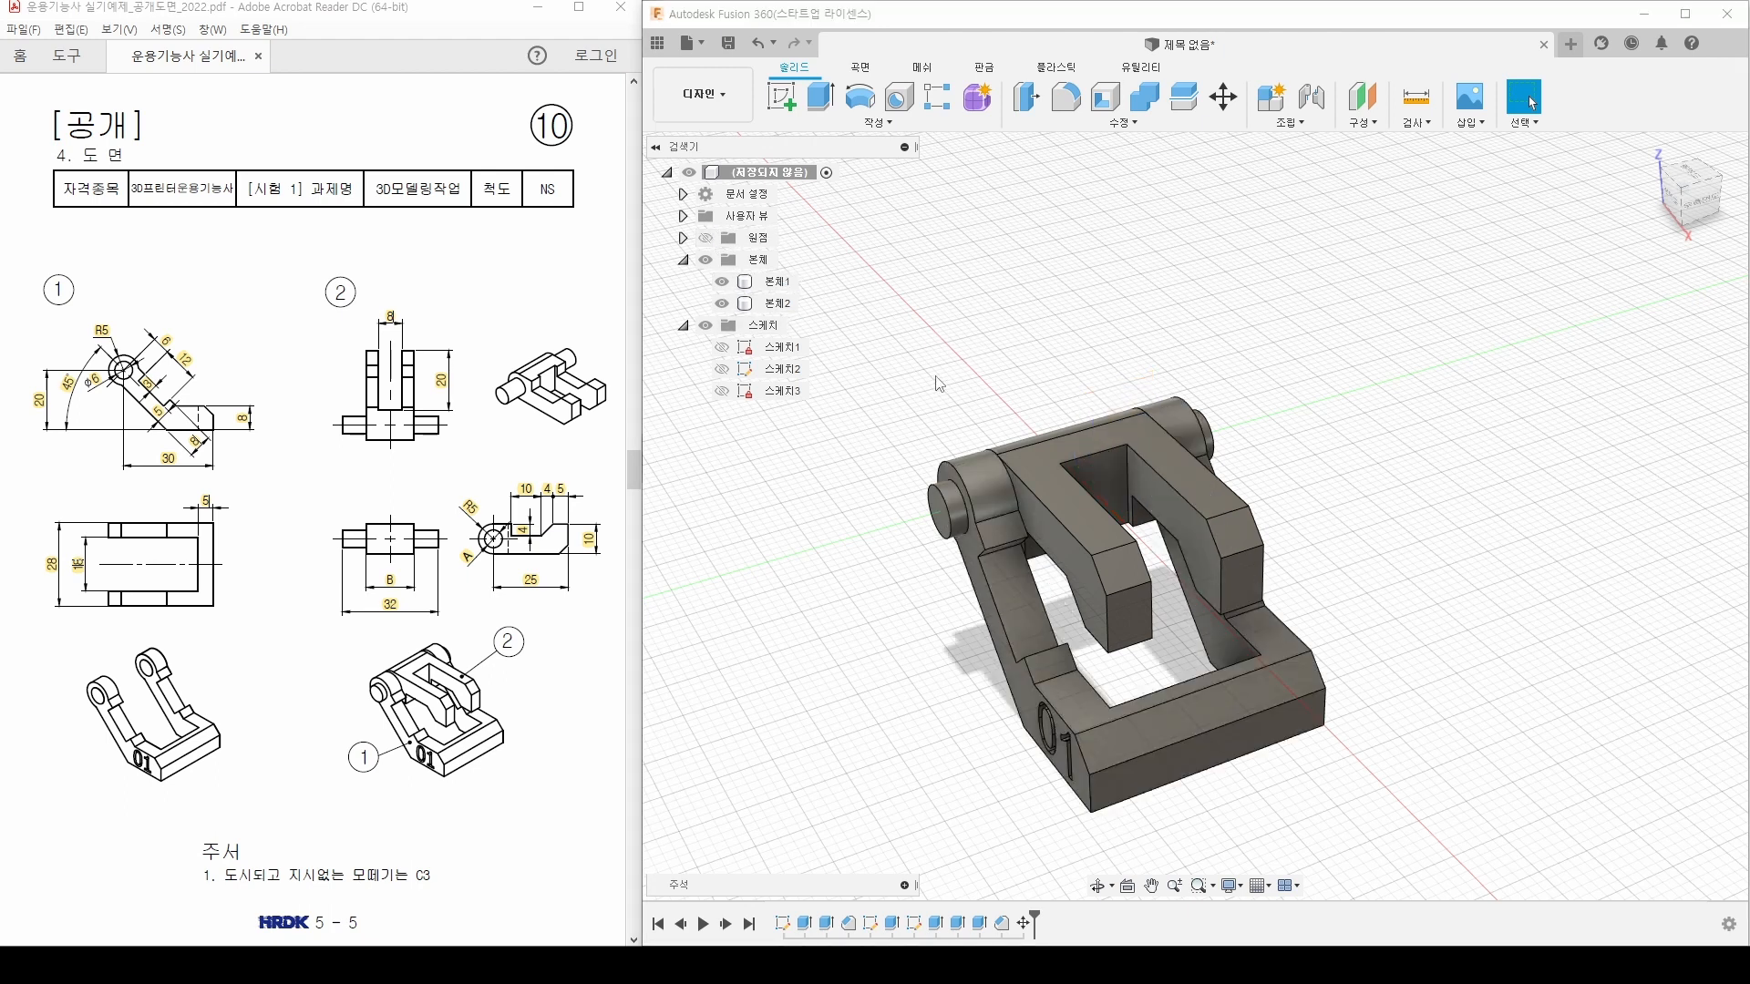
shift+middle_drag(939, 384, 903, 440)
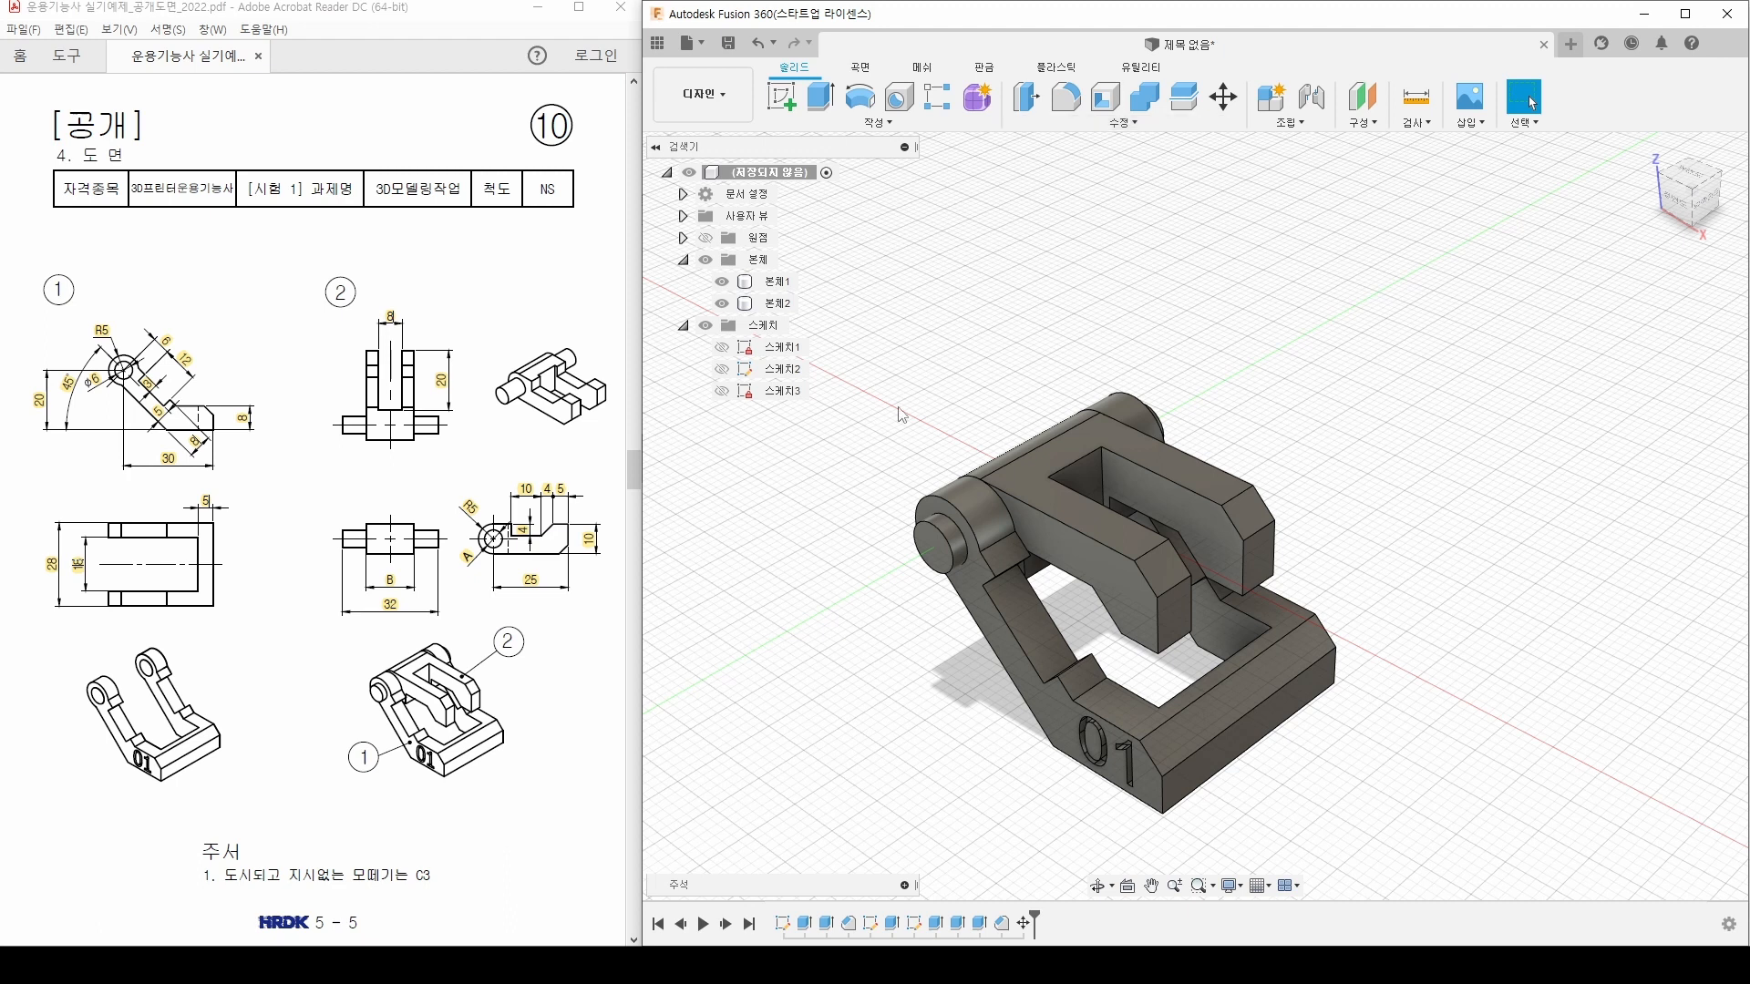
Step: Create a separate component from each of the two bodies
click(782, 305)
click(883, 295)
middle_drag(863, 315, 883, 326)
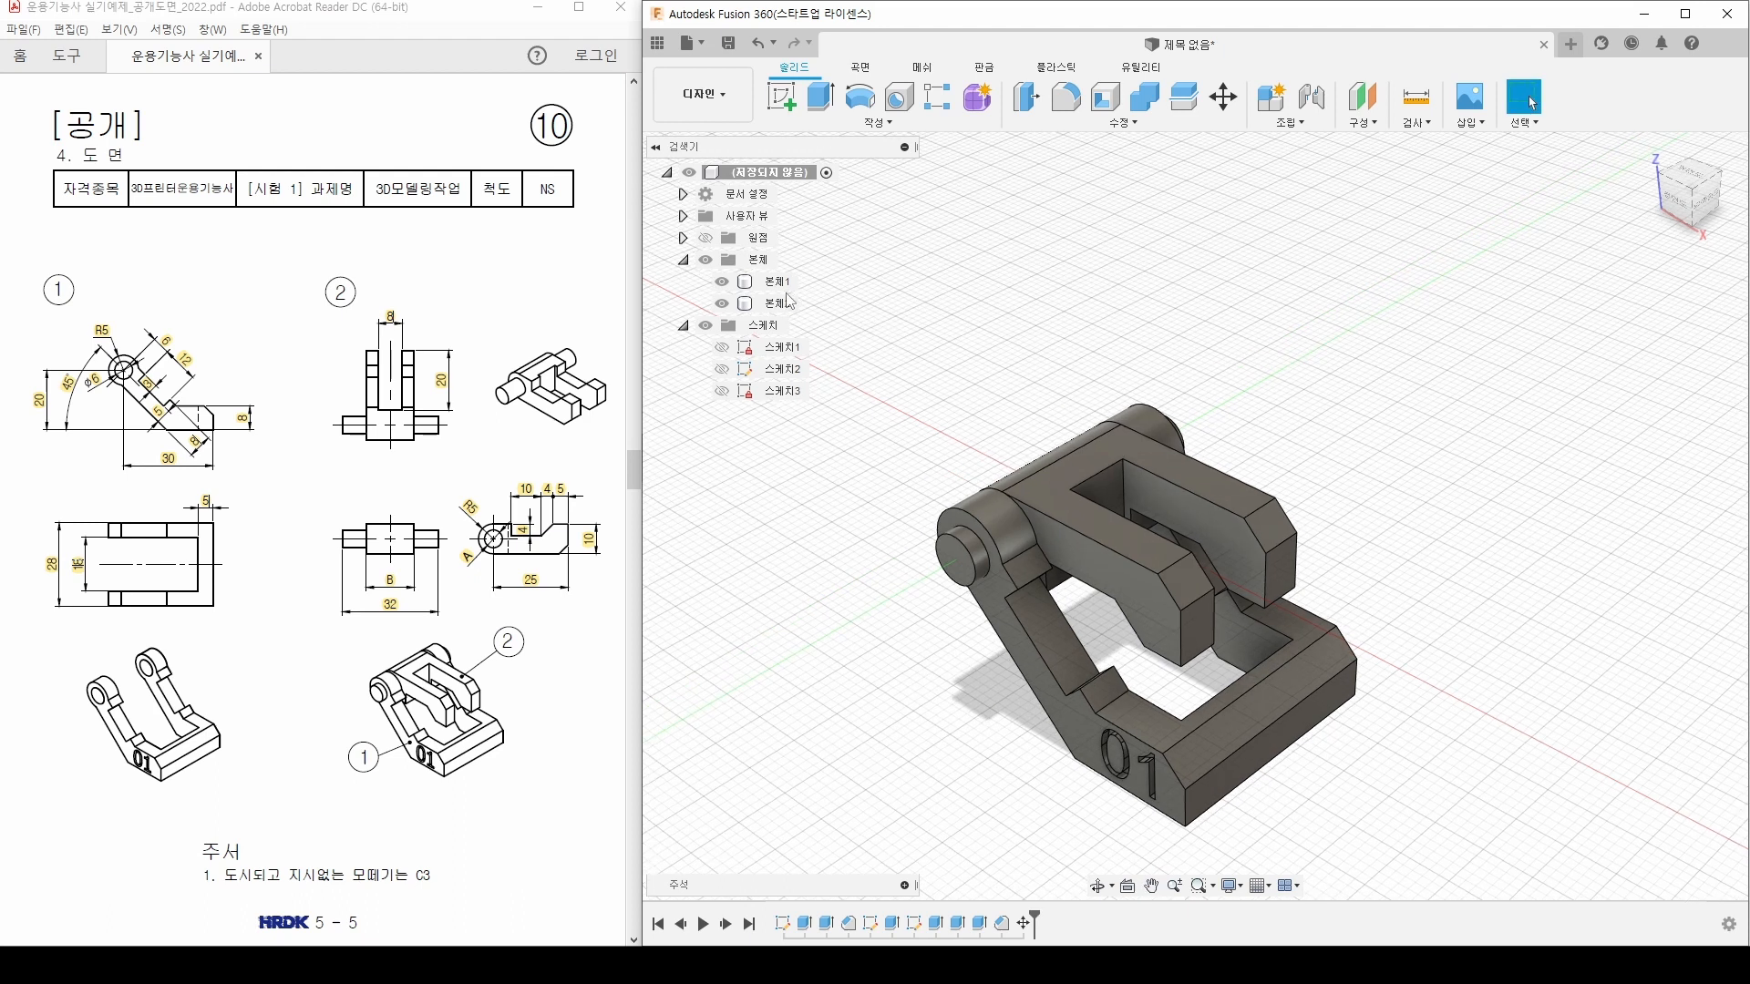
right_click(774, 288)
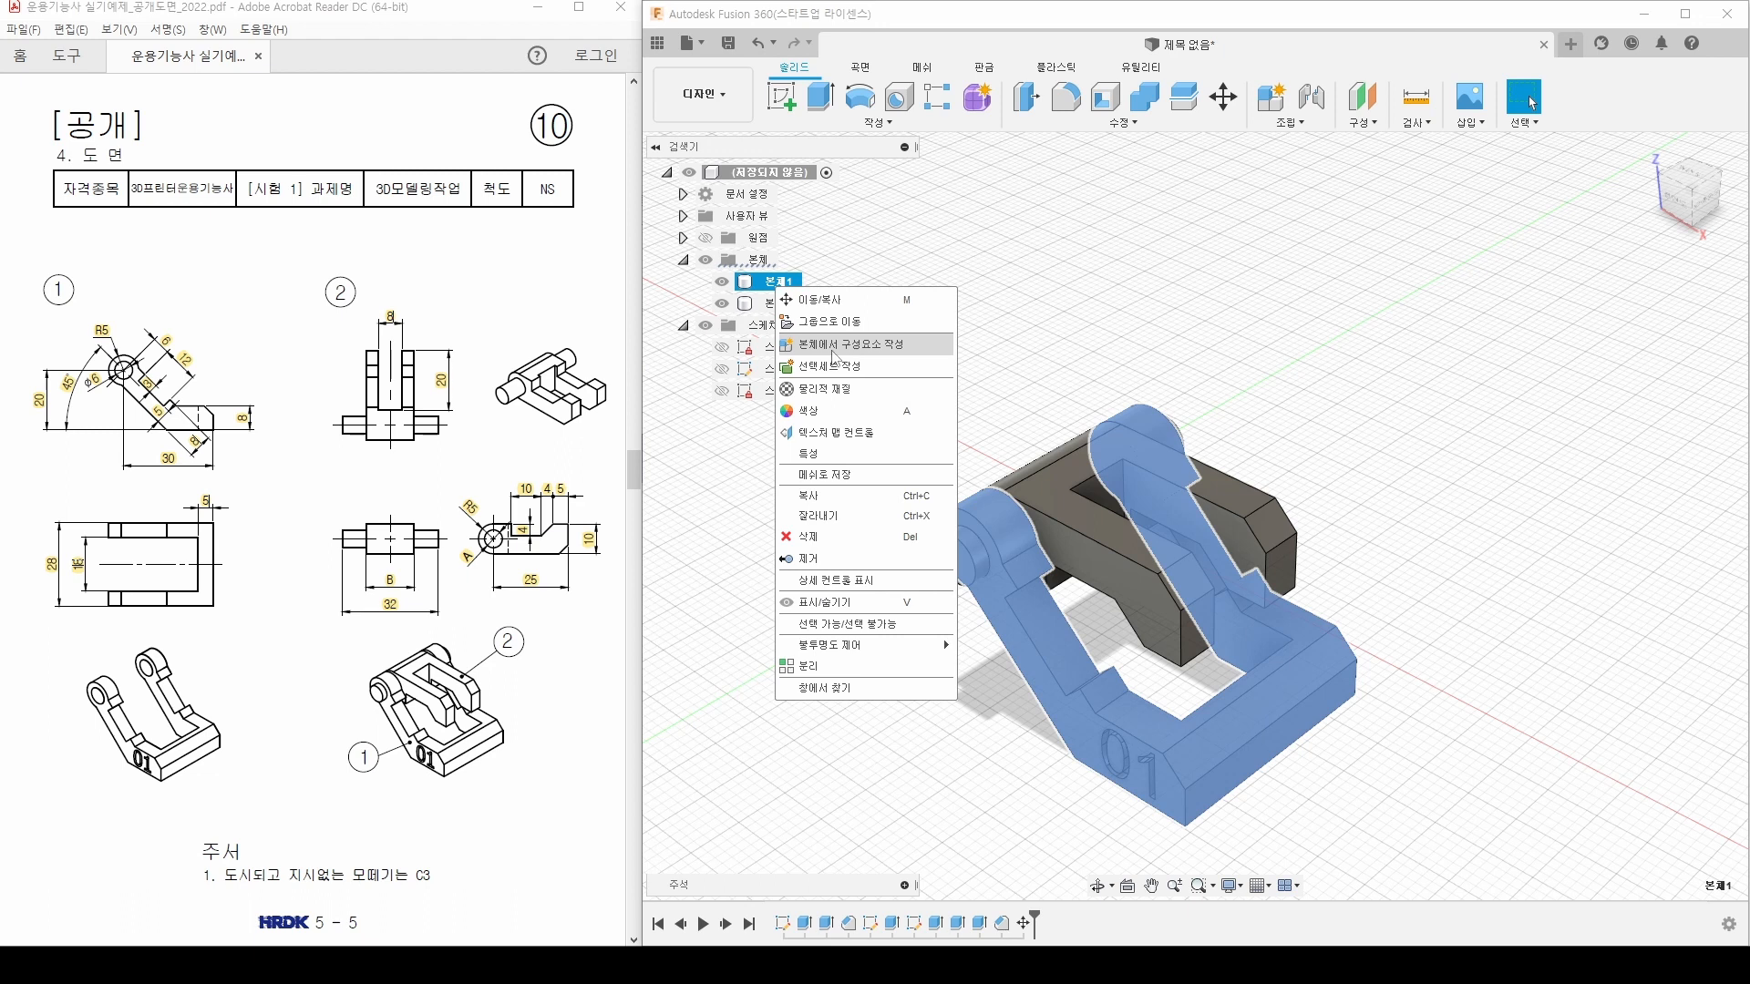
click(831, 346)
right_click(774, 281)
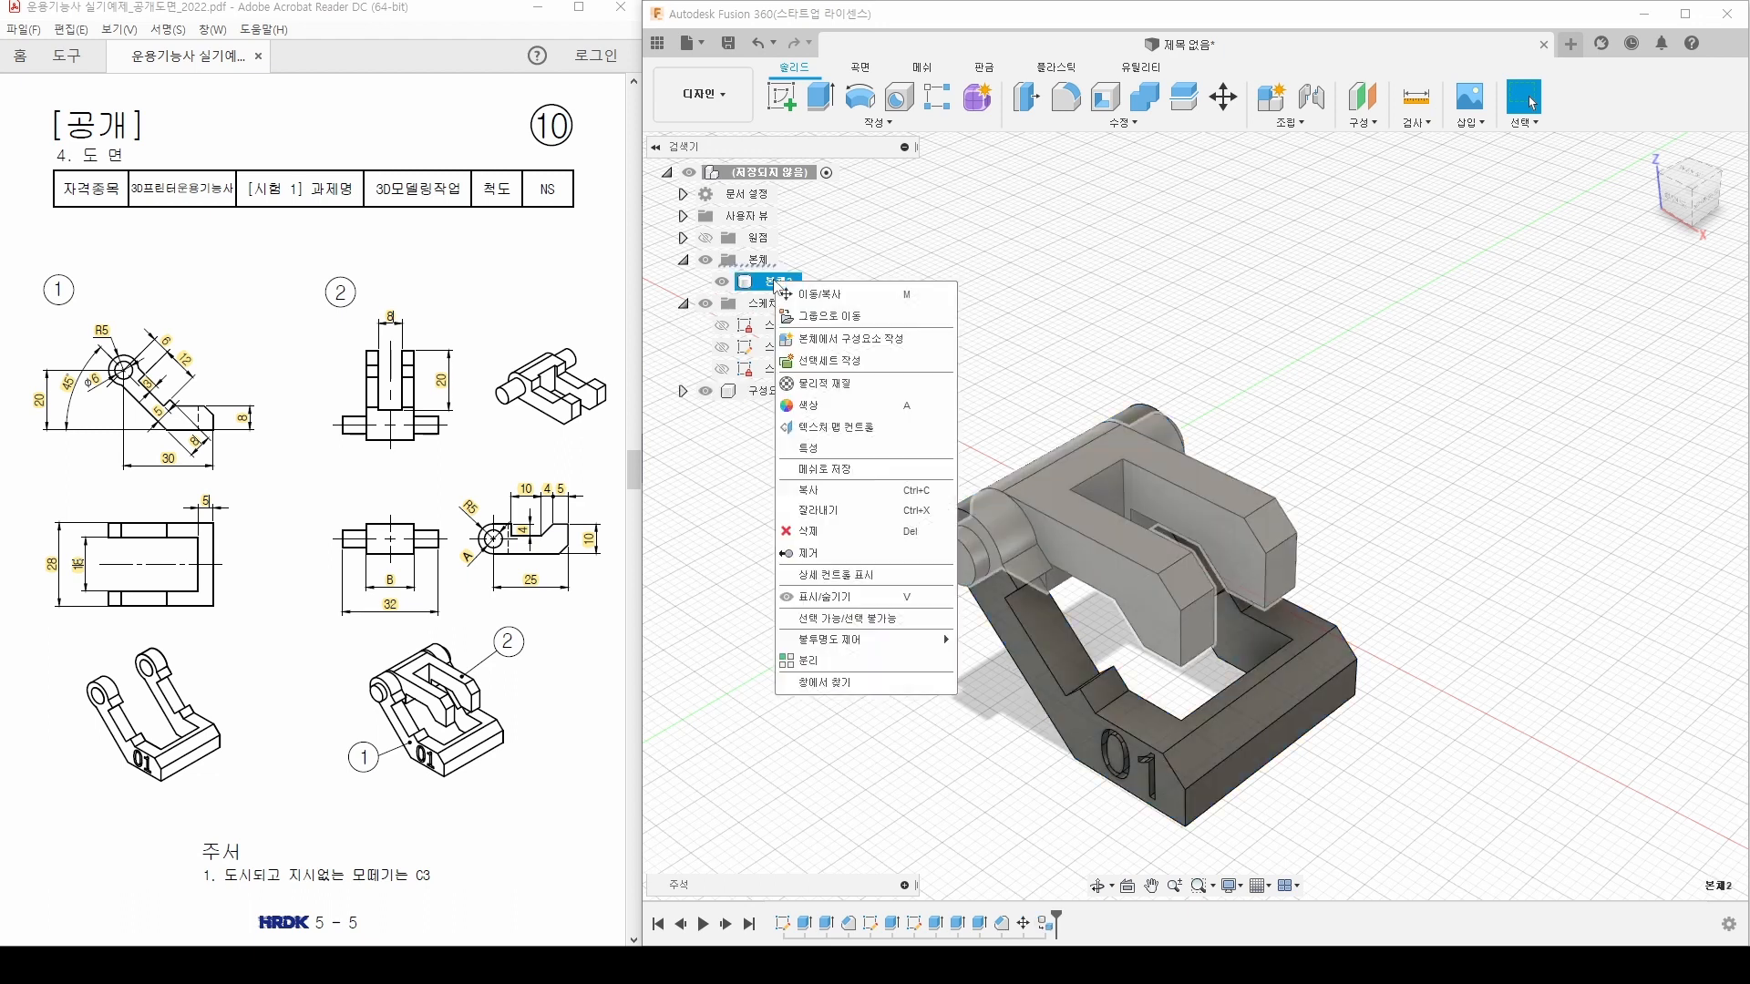
click(823, 343)
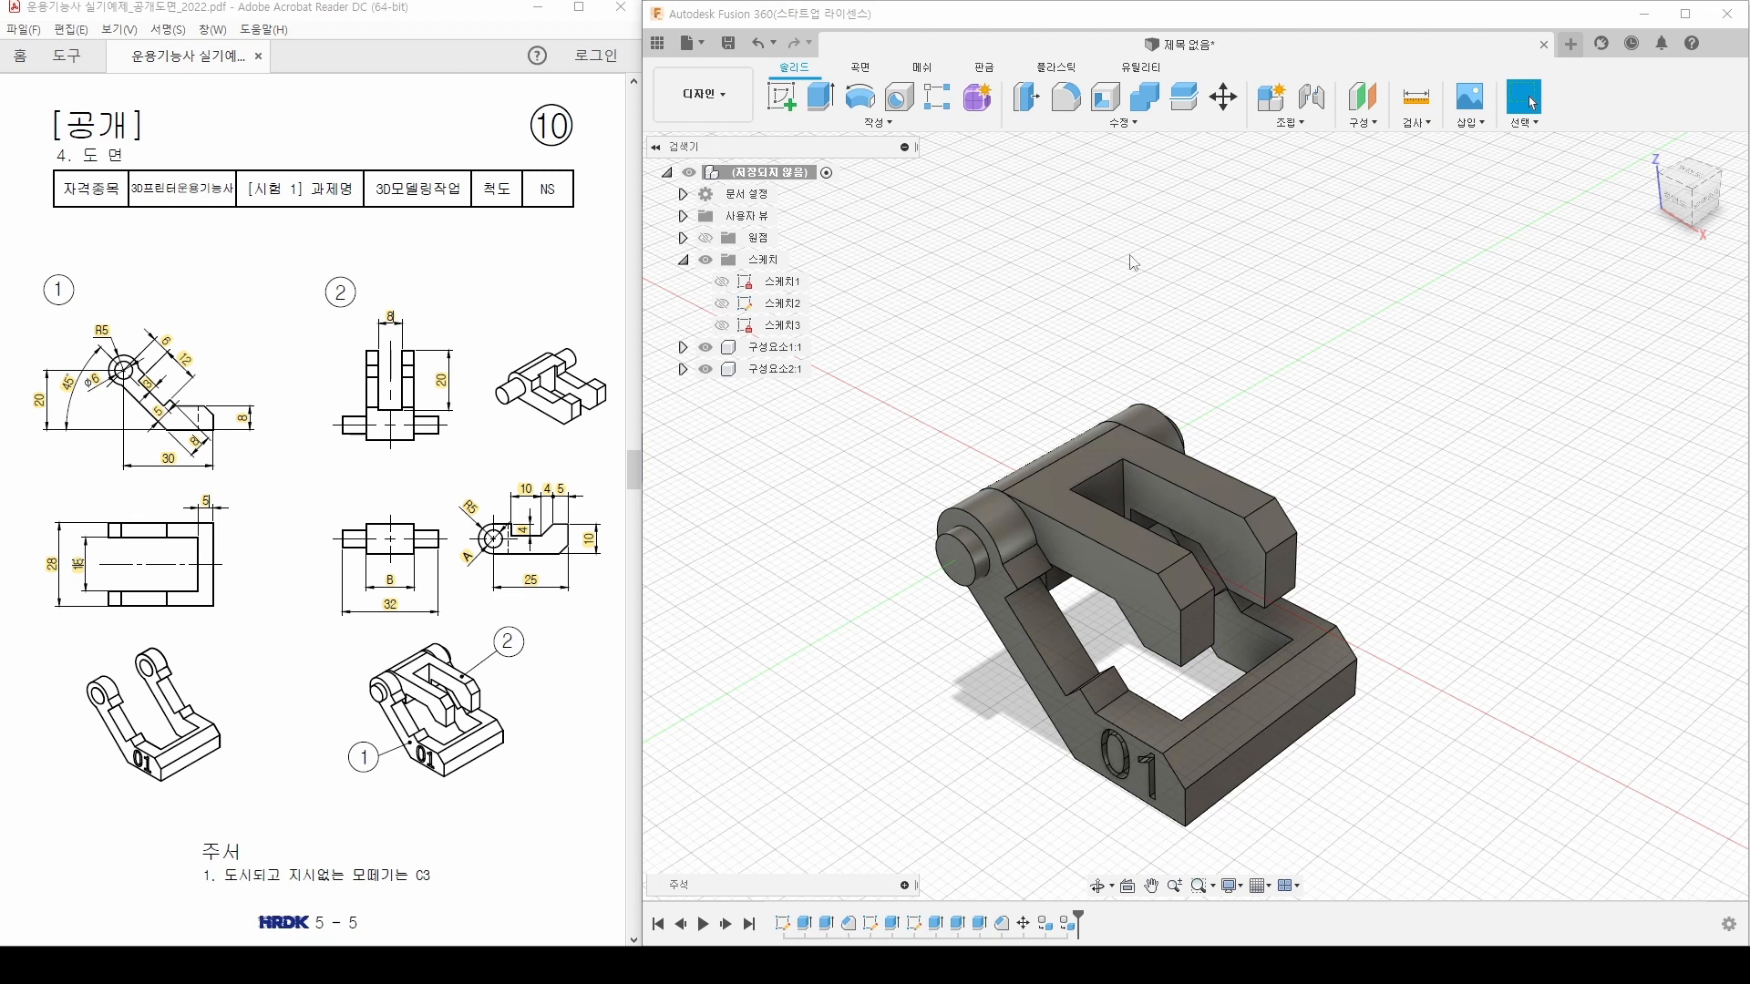
Step: Add a revolute as-built joint between the two components, centred on the end face of part 2's pin and rotating about the Z axis
click(1301, 124)
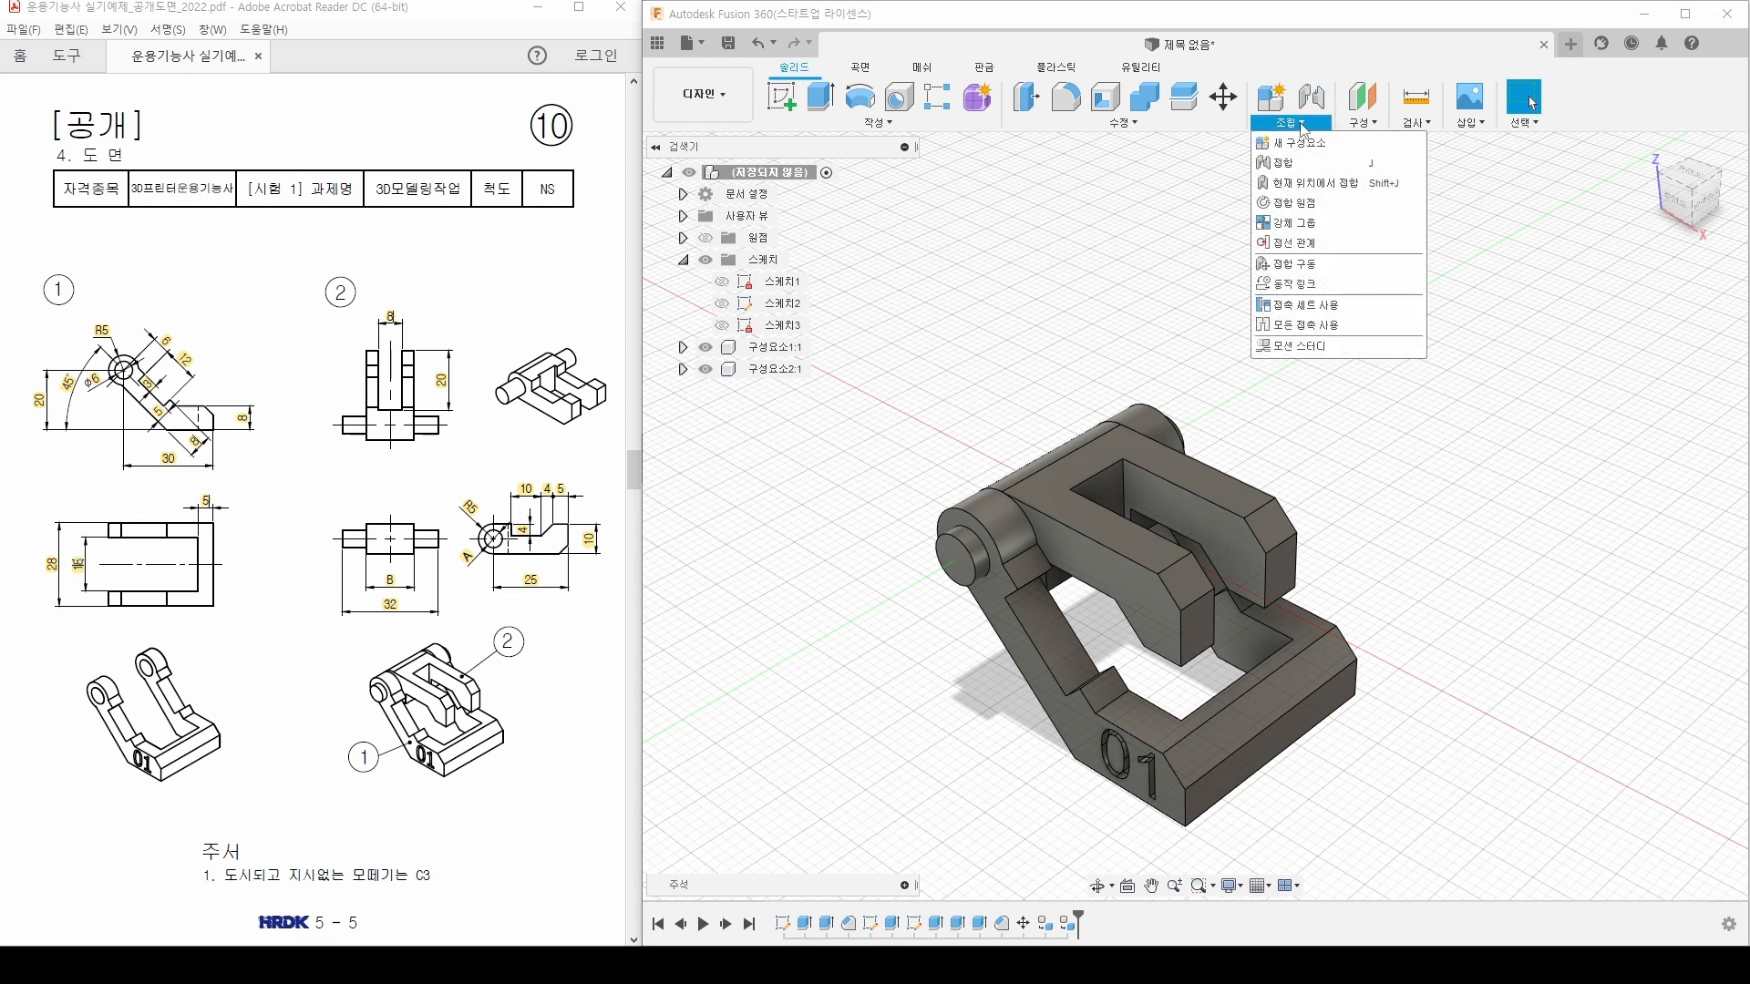
click(1304, 183)
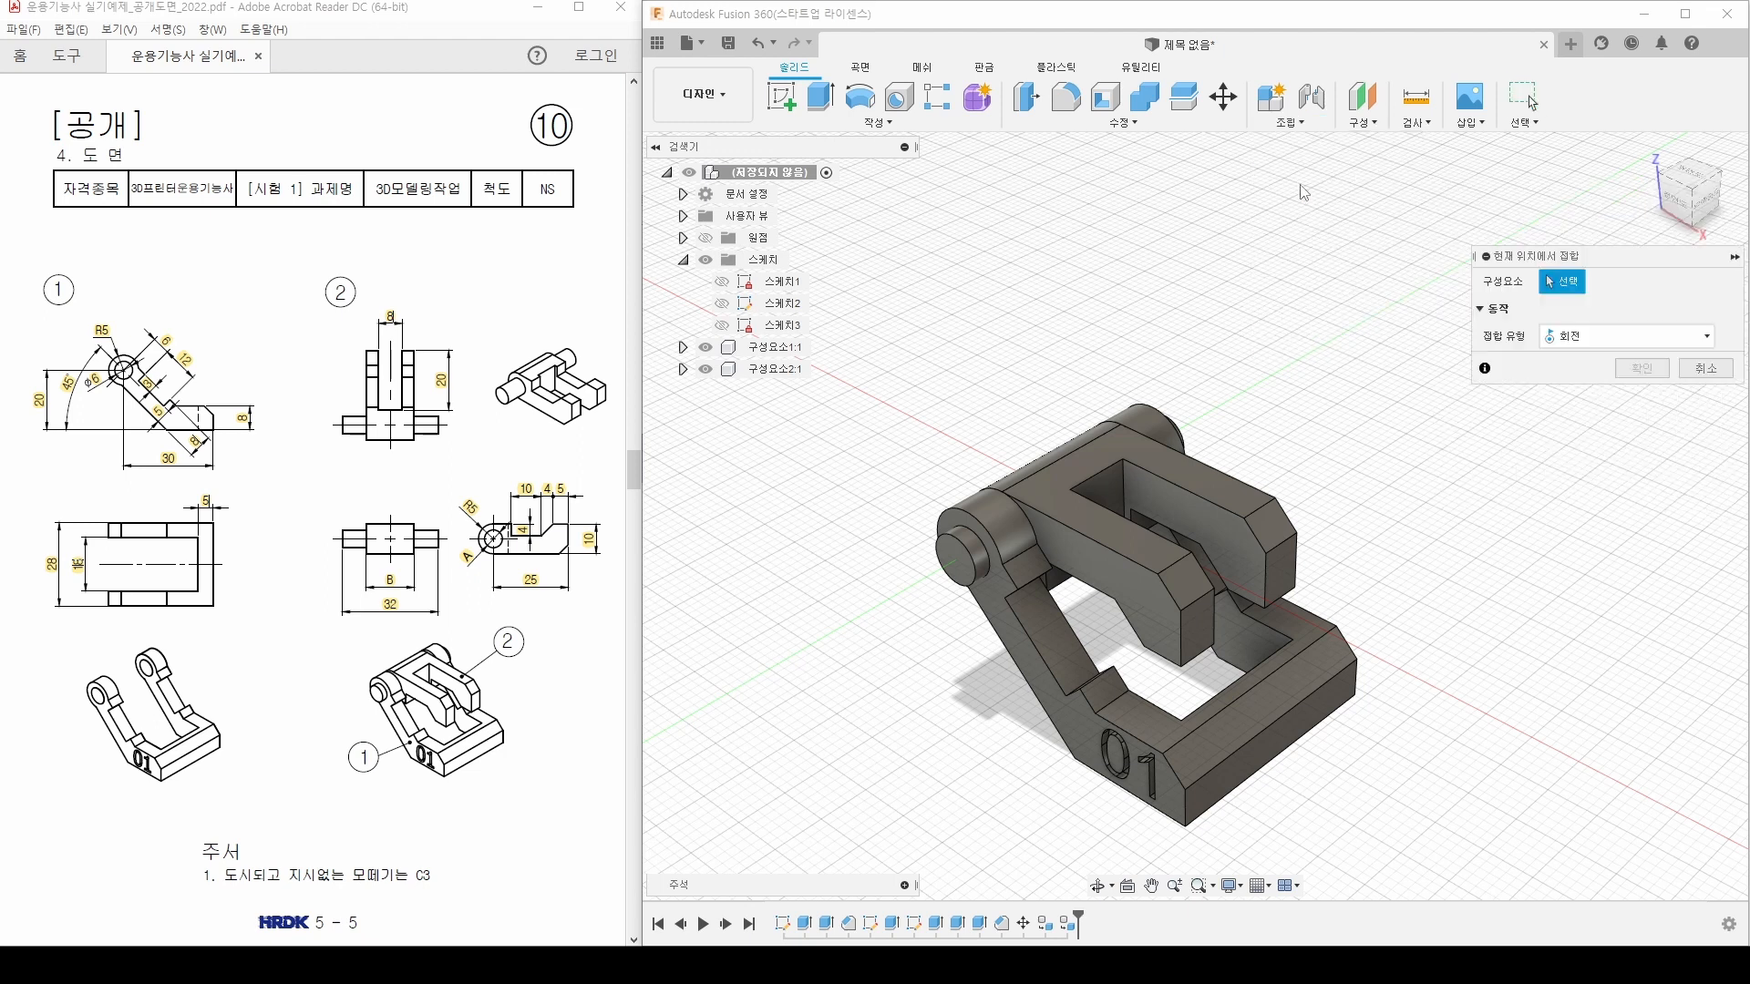
click(1070, 430)
click(1025, 550)
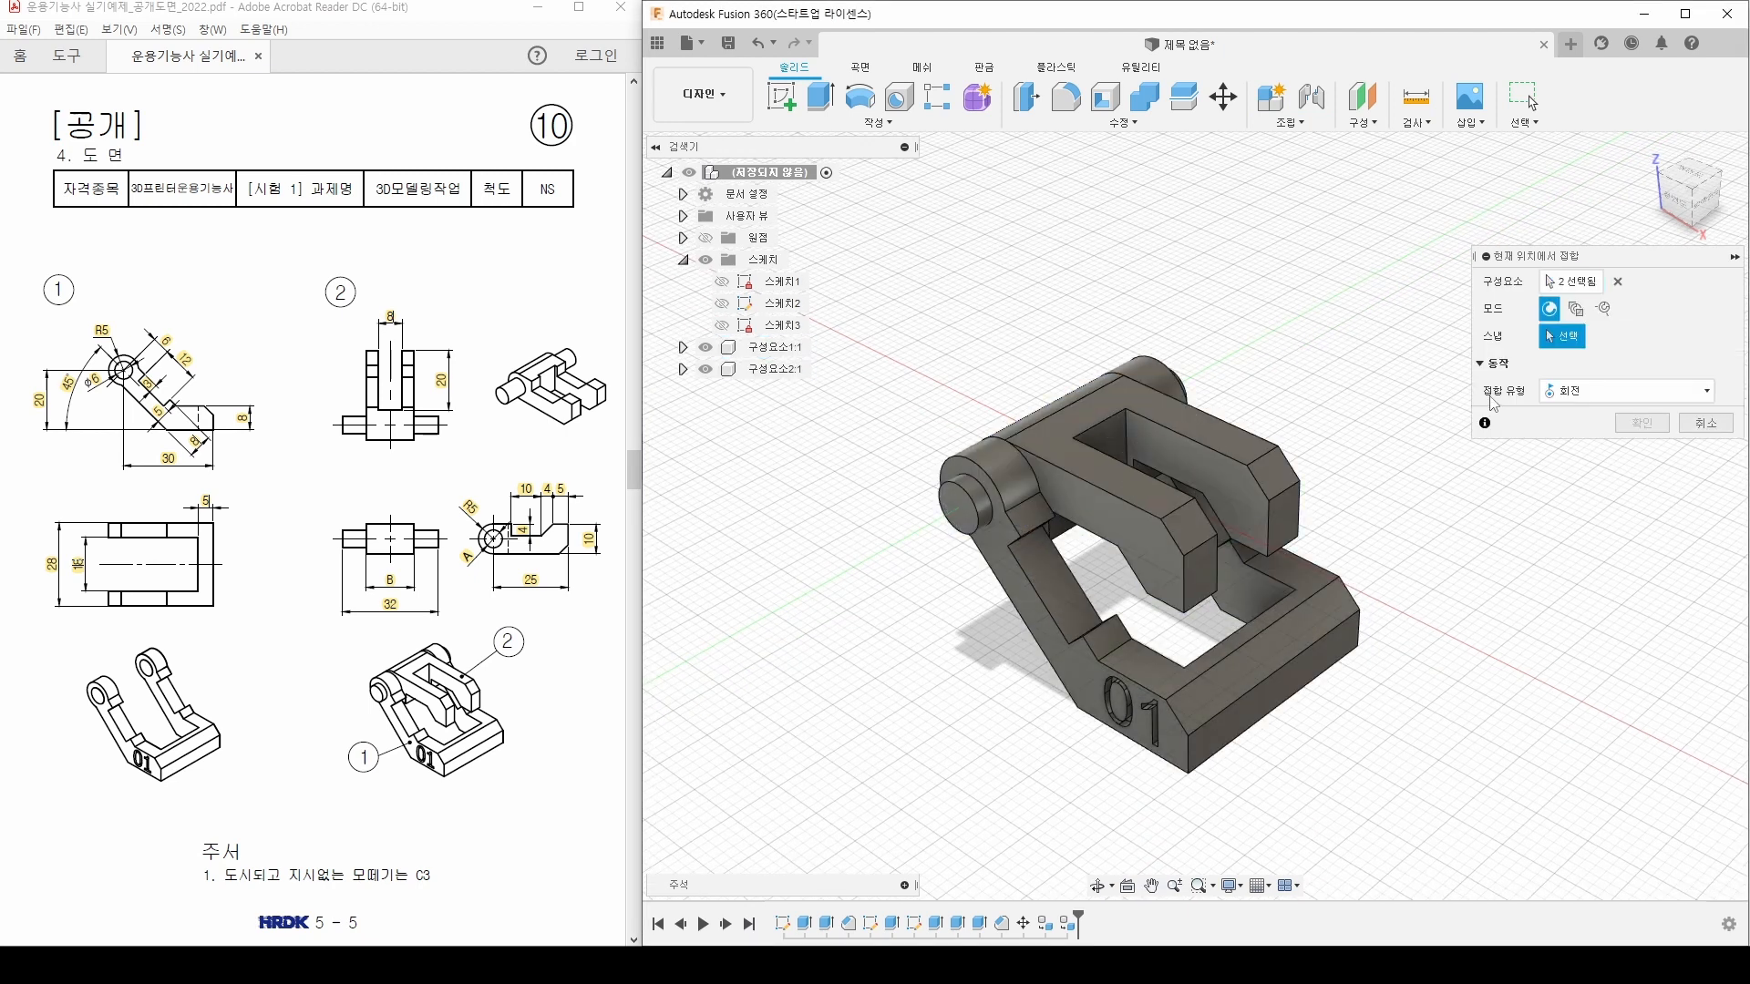
click(1588, 392)
click(1586, 435)
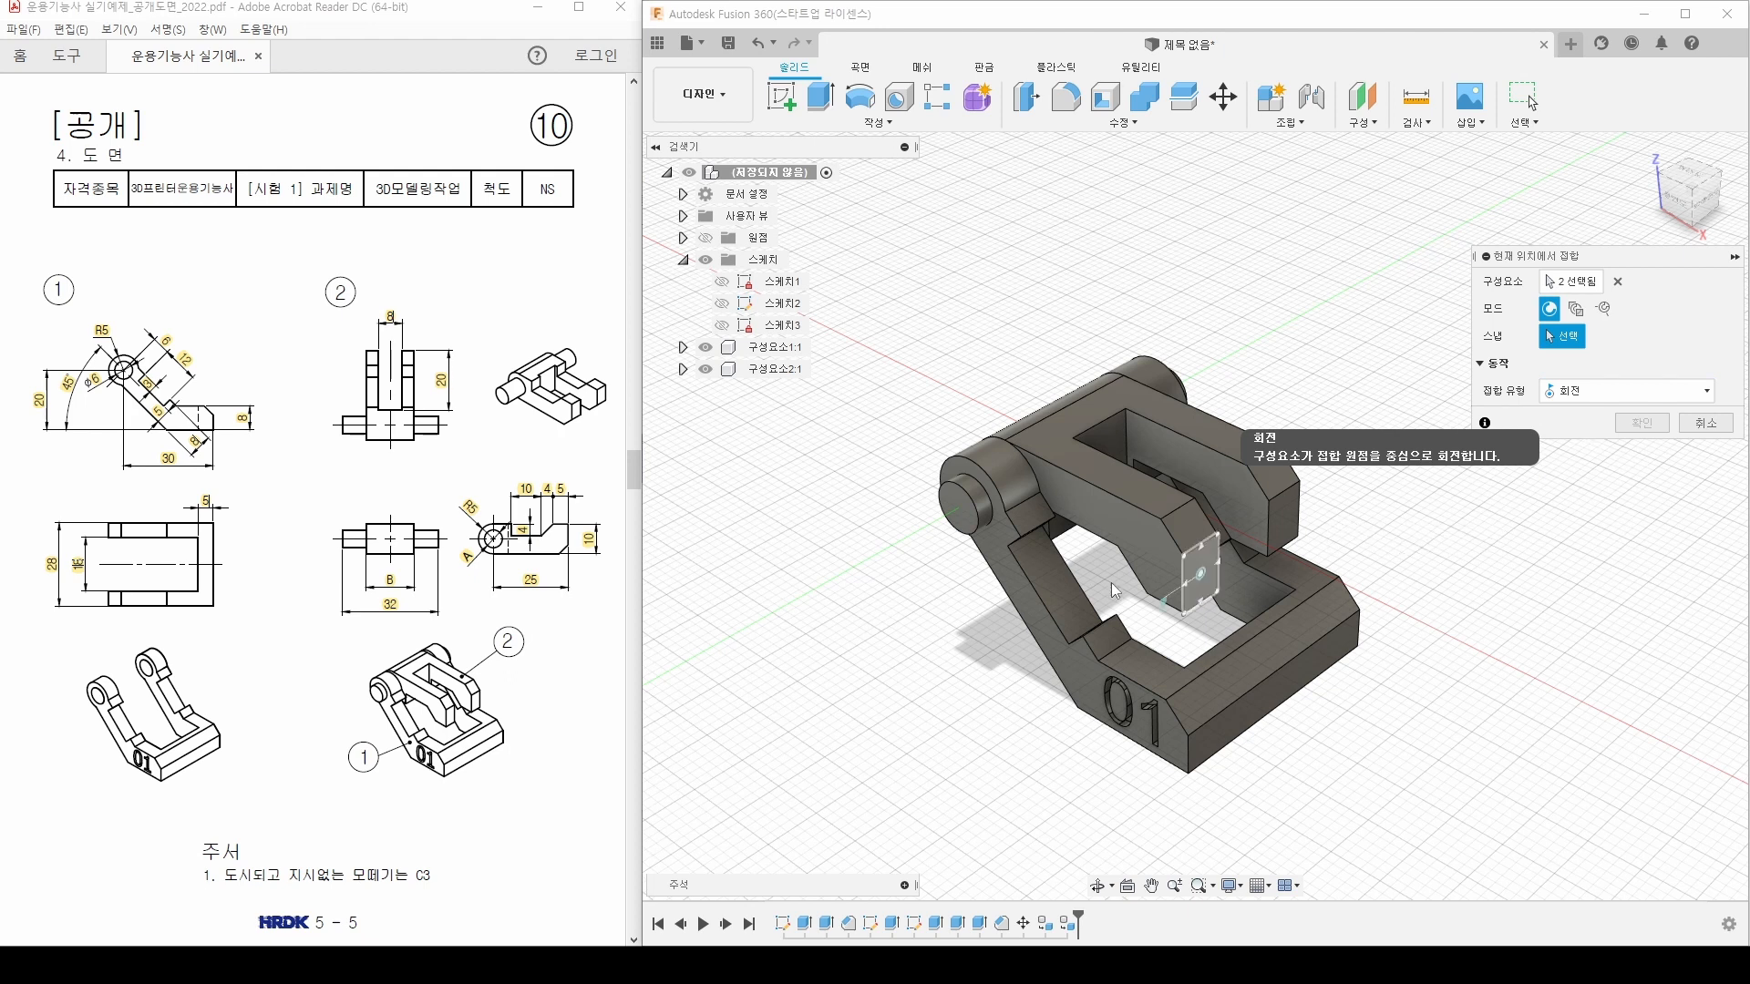
scroll(967, 550, up, 2)
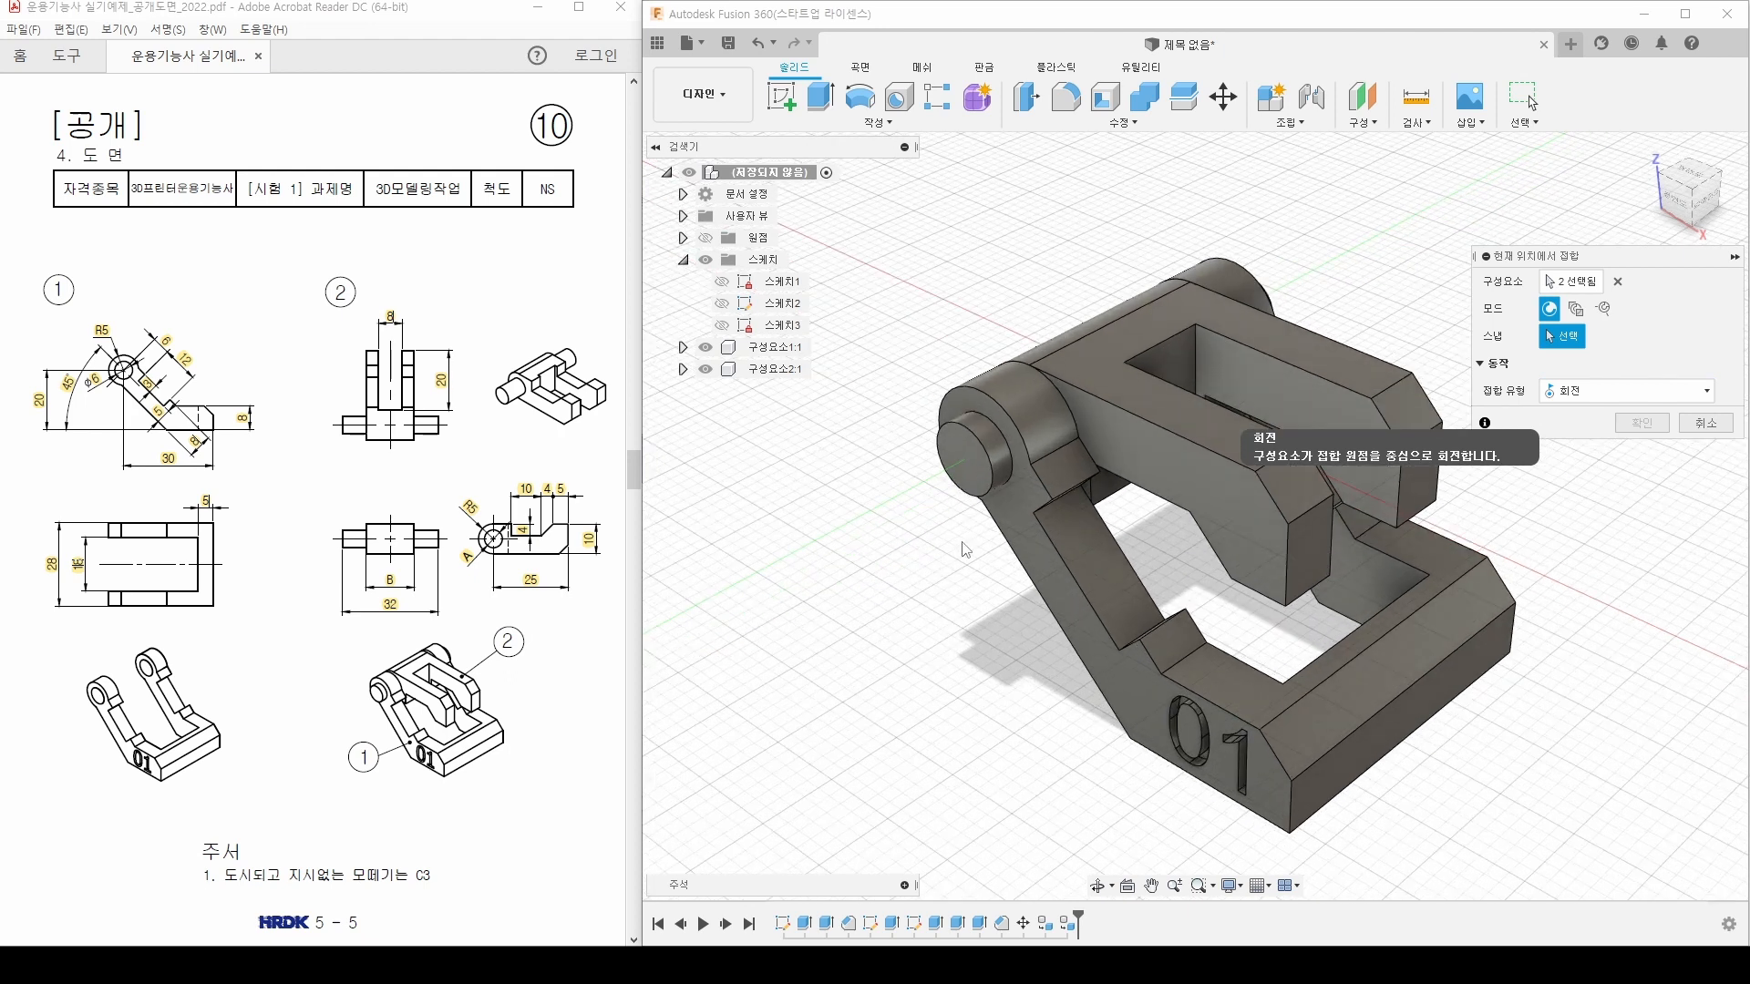
click(979, 435)
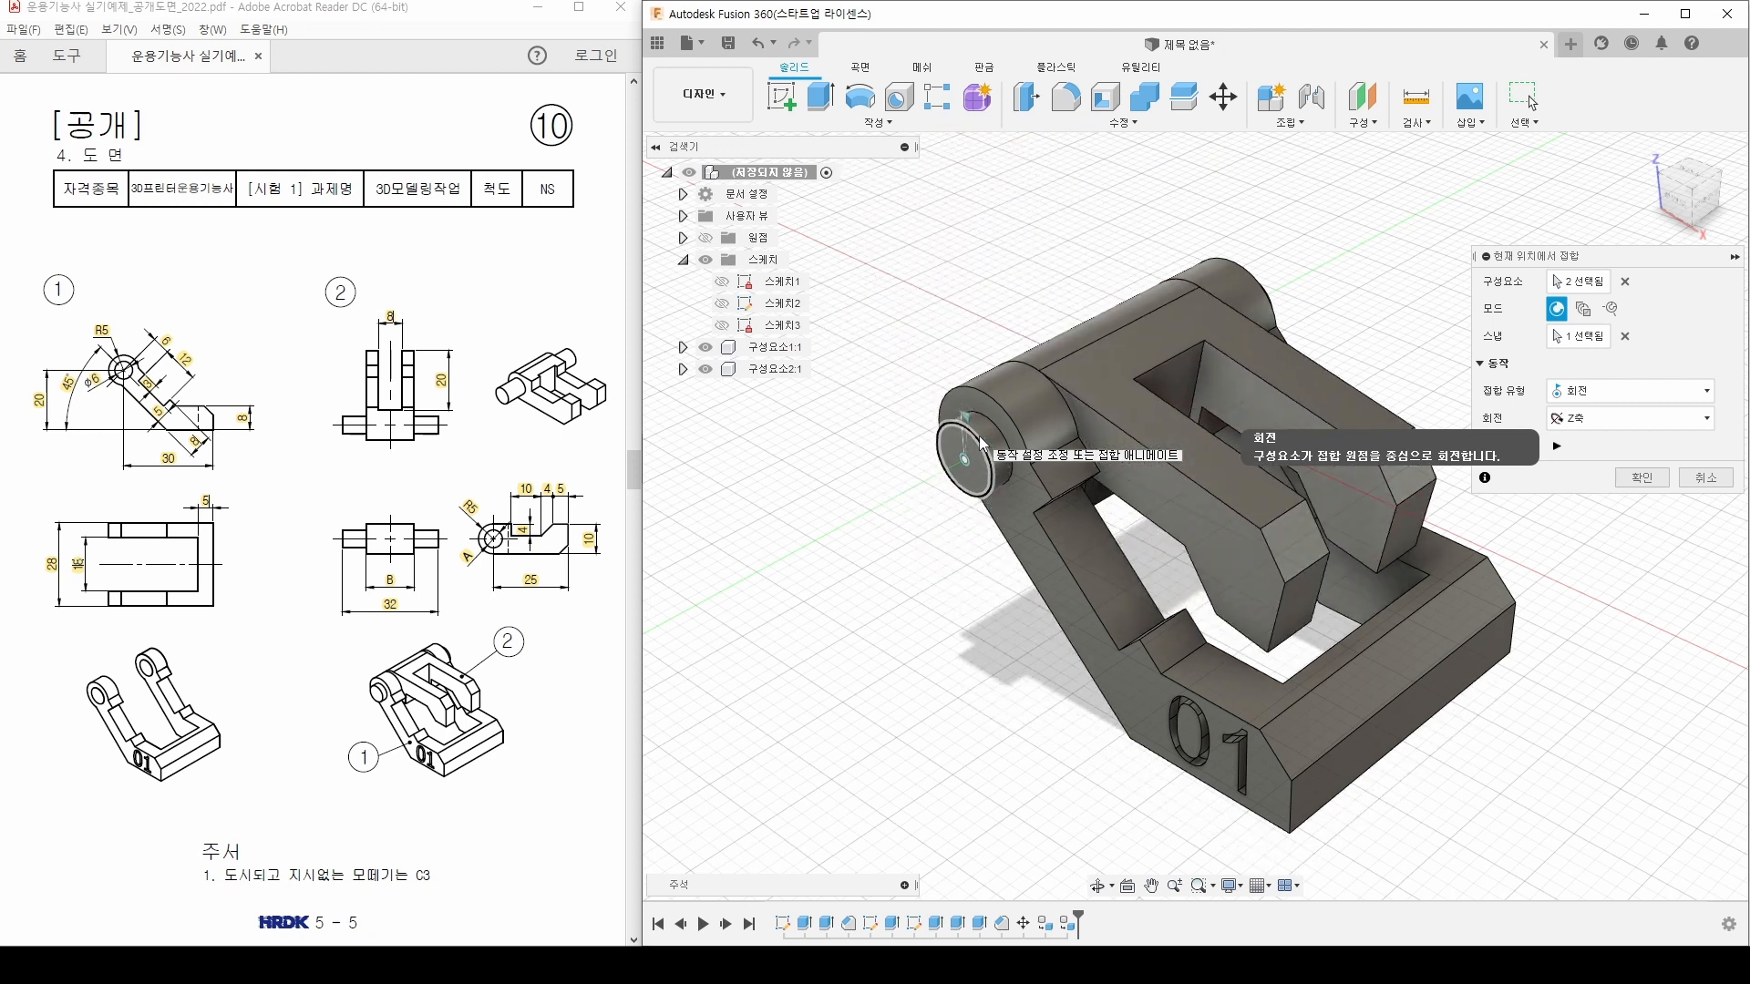
click(1642, 477)
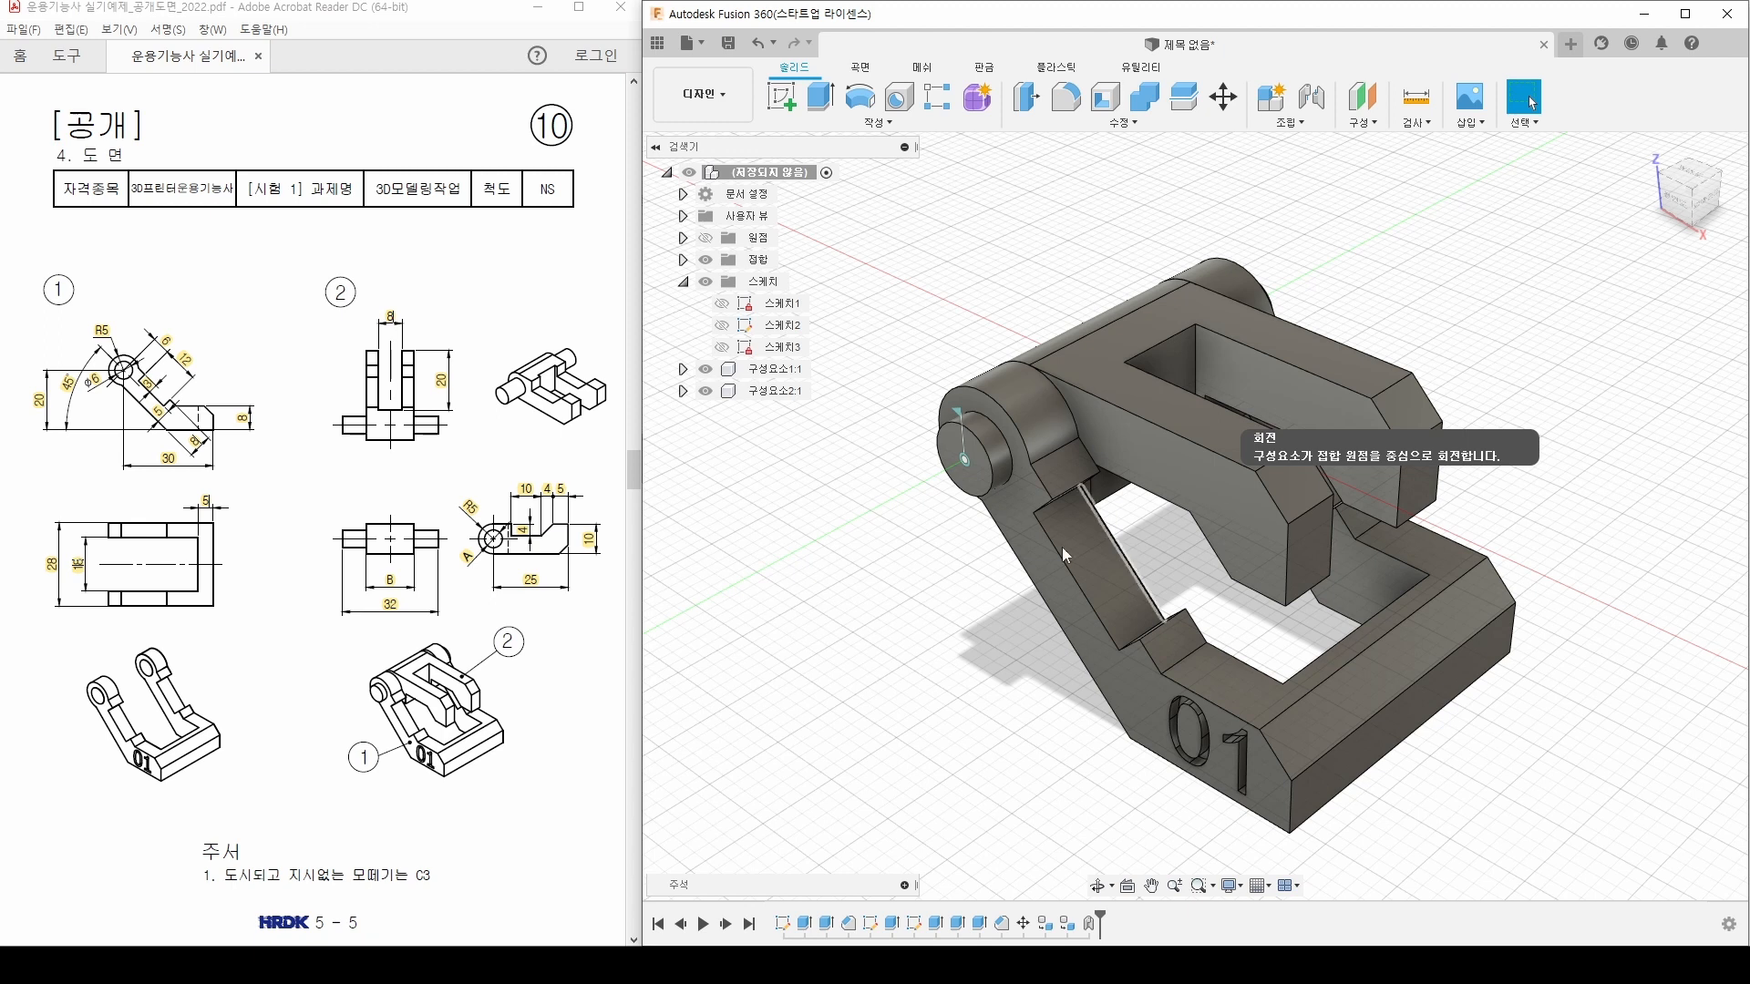
scroll(930, 615, down, 2)
shift+middle_drag(930, 616, 1188, 512)
middle_drag(1460, 507, 1276, 558)
shift+middle_drag(1276, 558, 1369, 500)
click(1306, 124)
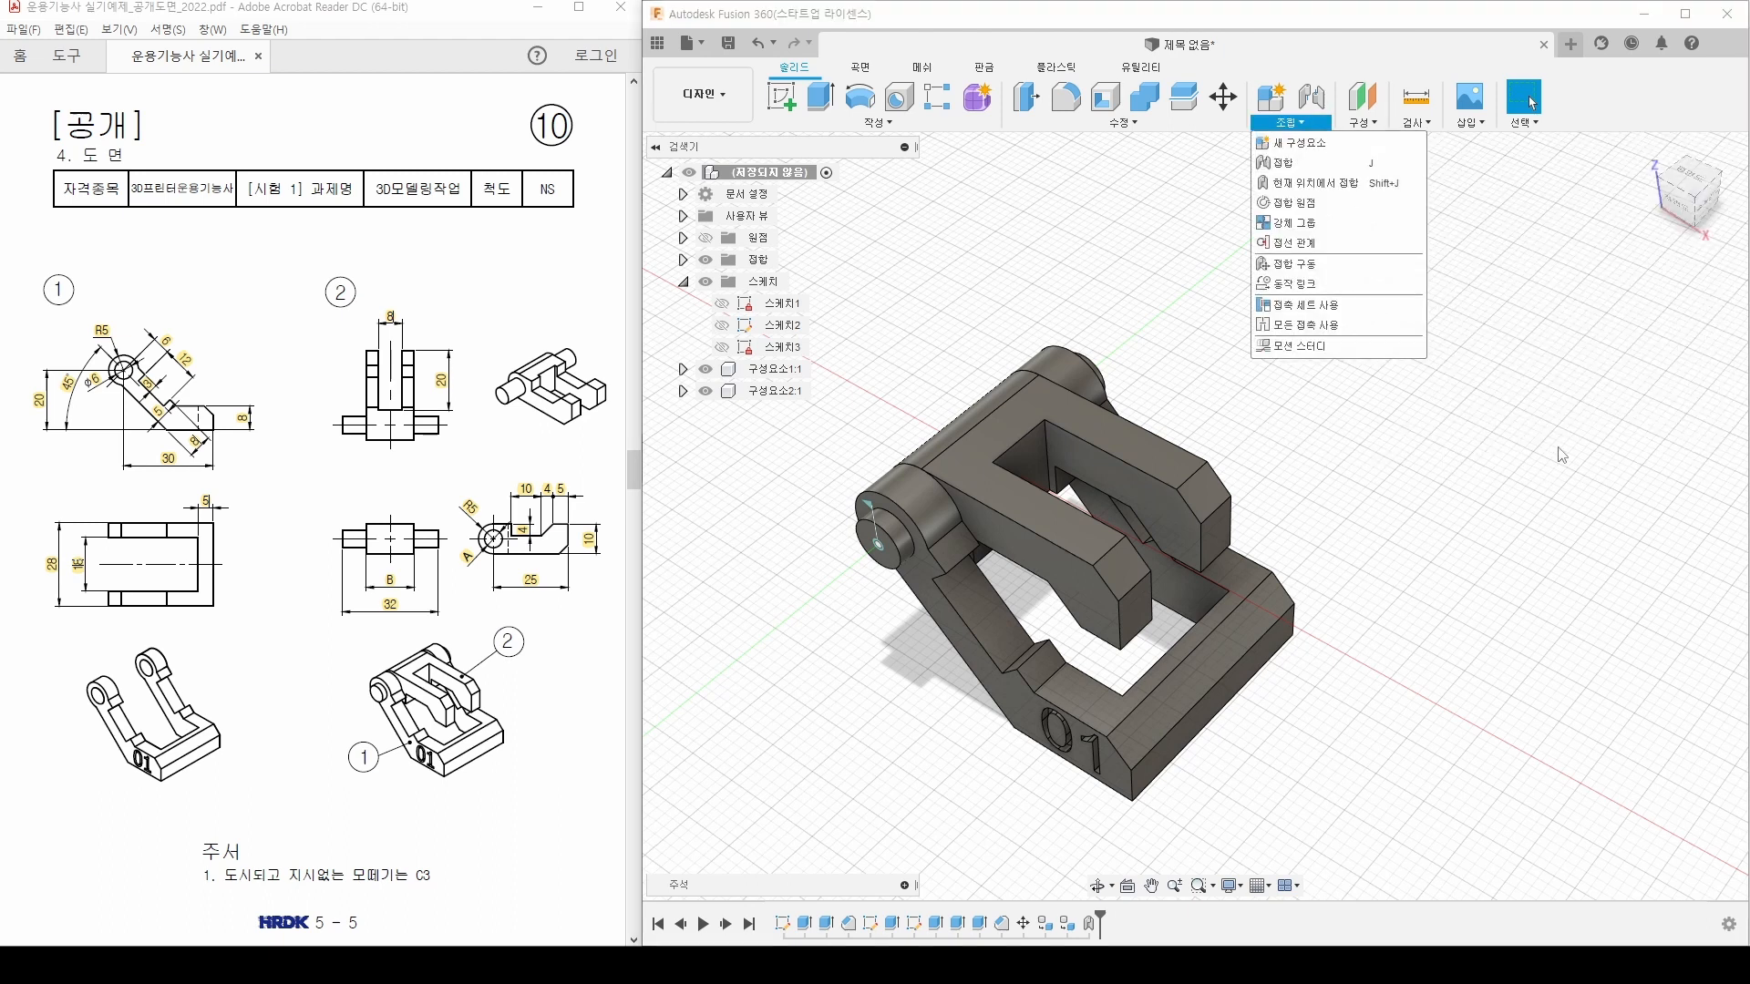
click(1423, 542)
middle_drag(1270, 581, 1365, 573)
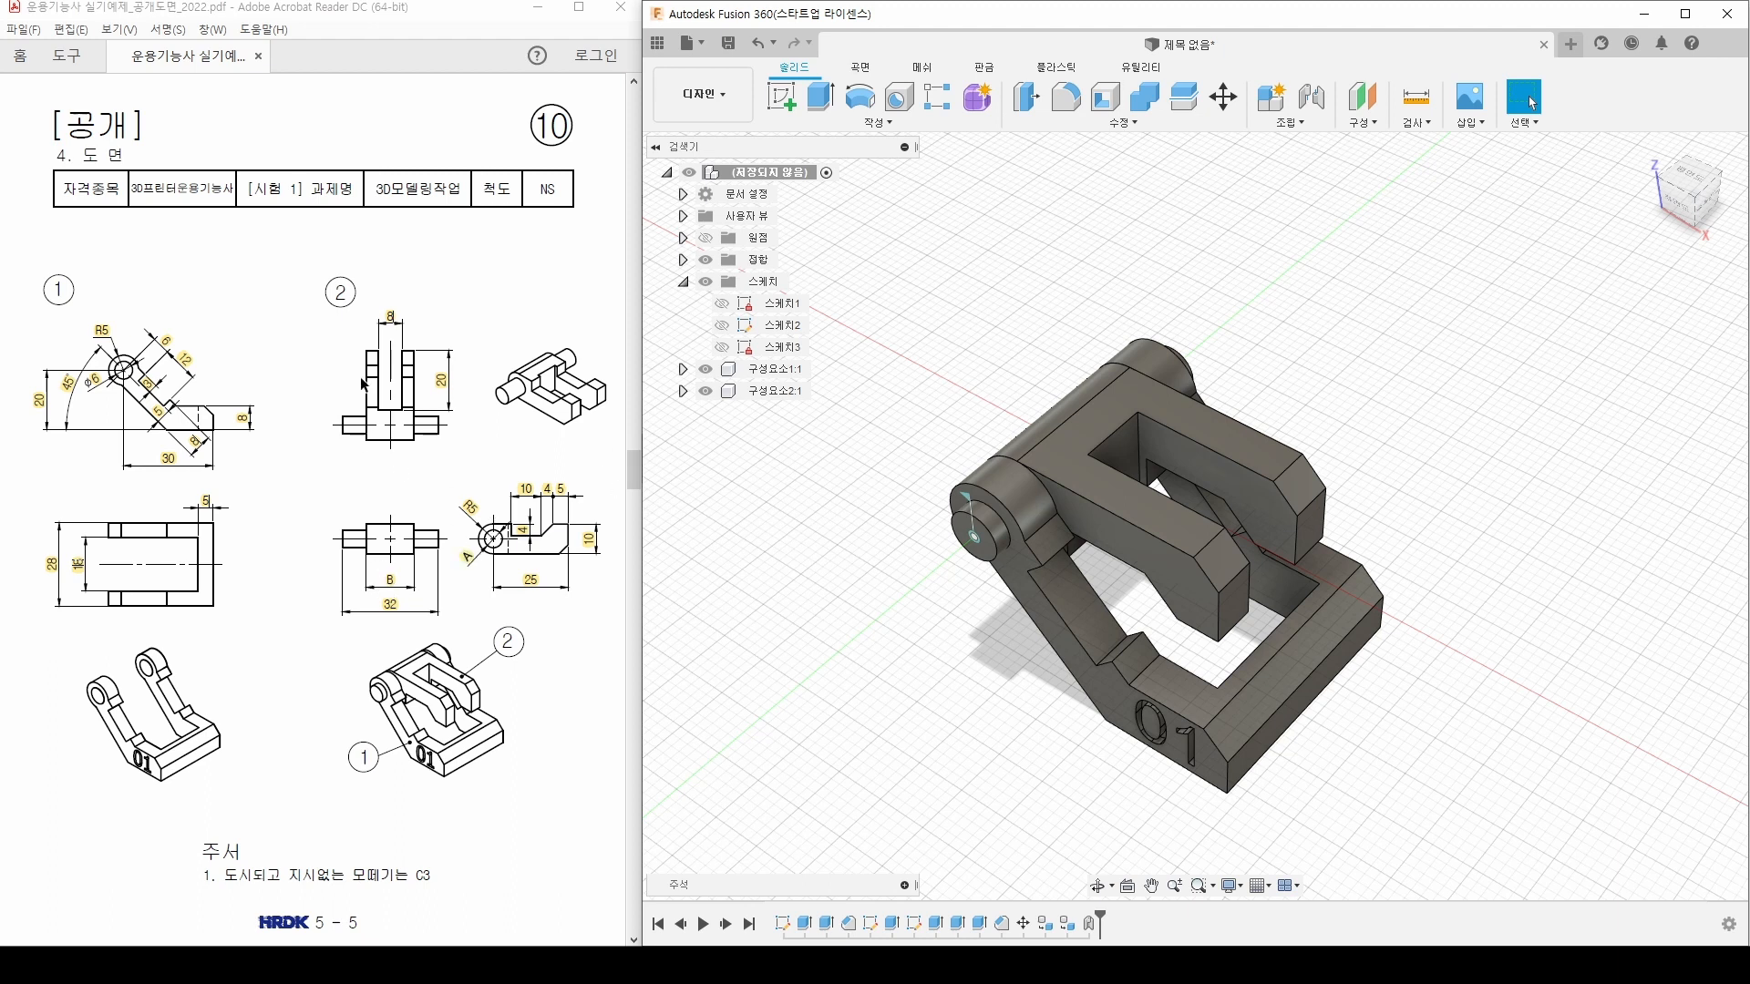
Step: Hide part 1 and point out part 2's mating faces: both pins' cylindrical surfaces and the two outer side faces
click(706, 369)
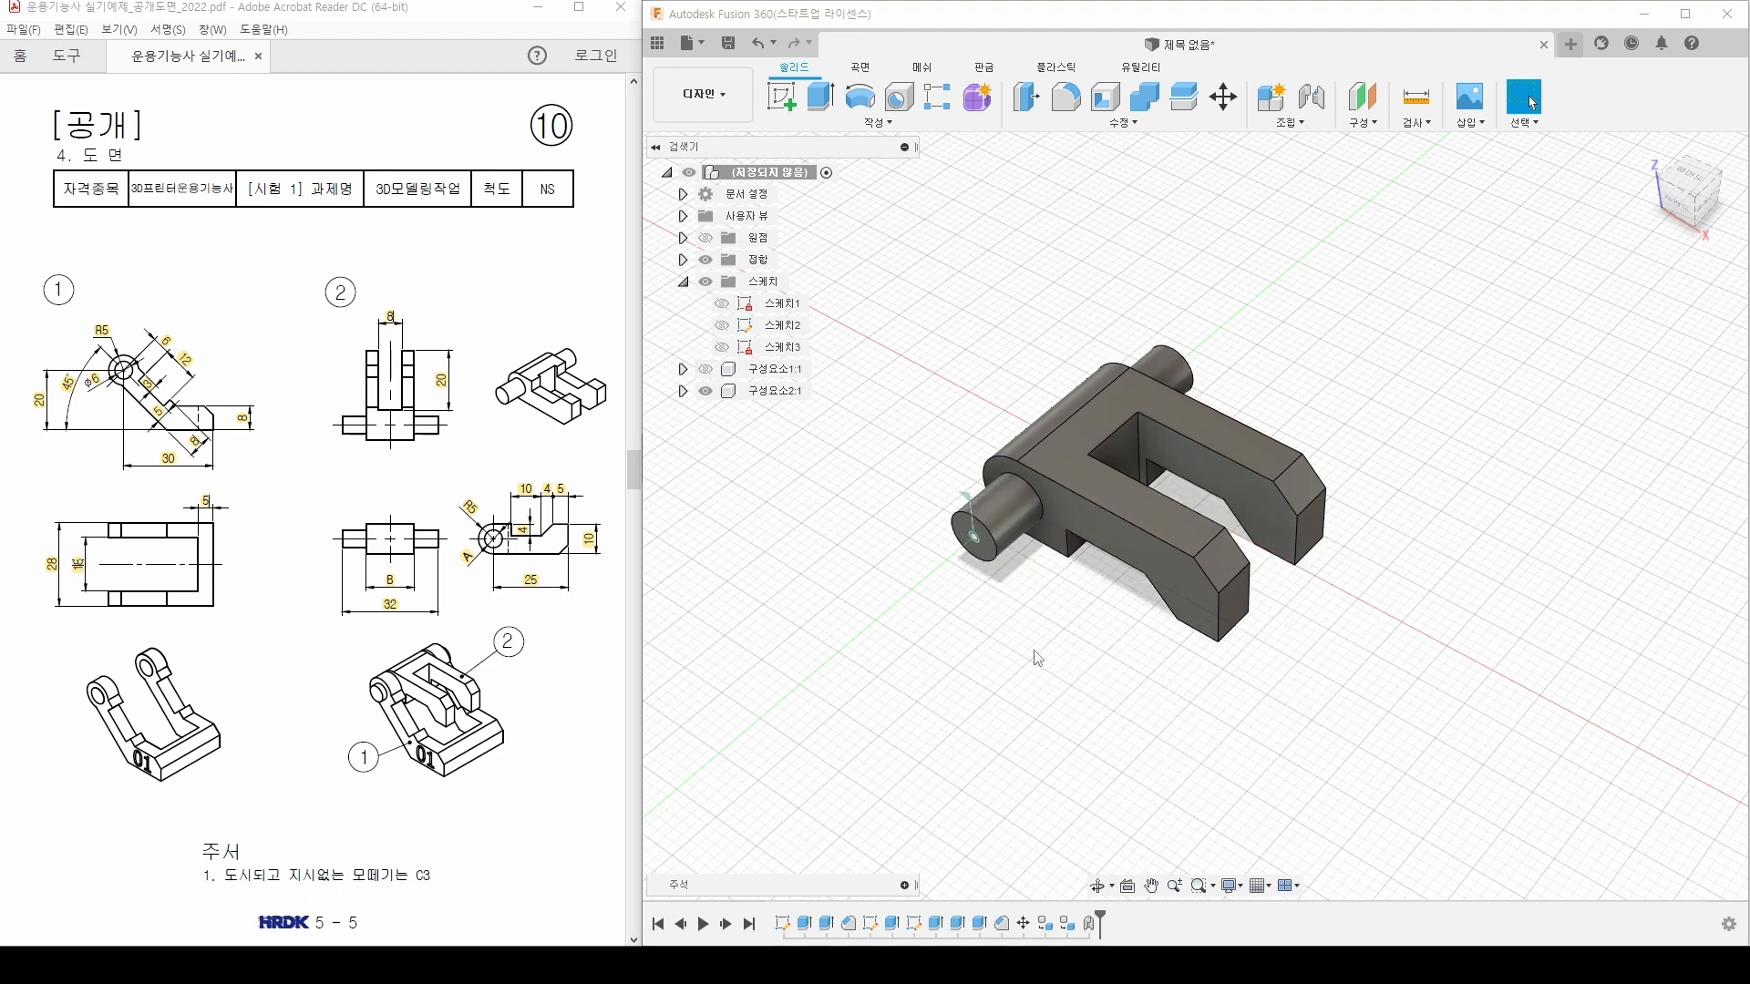
scroll(1123, 656, up, 3)
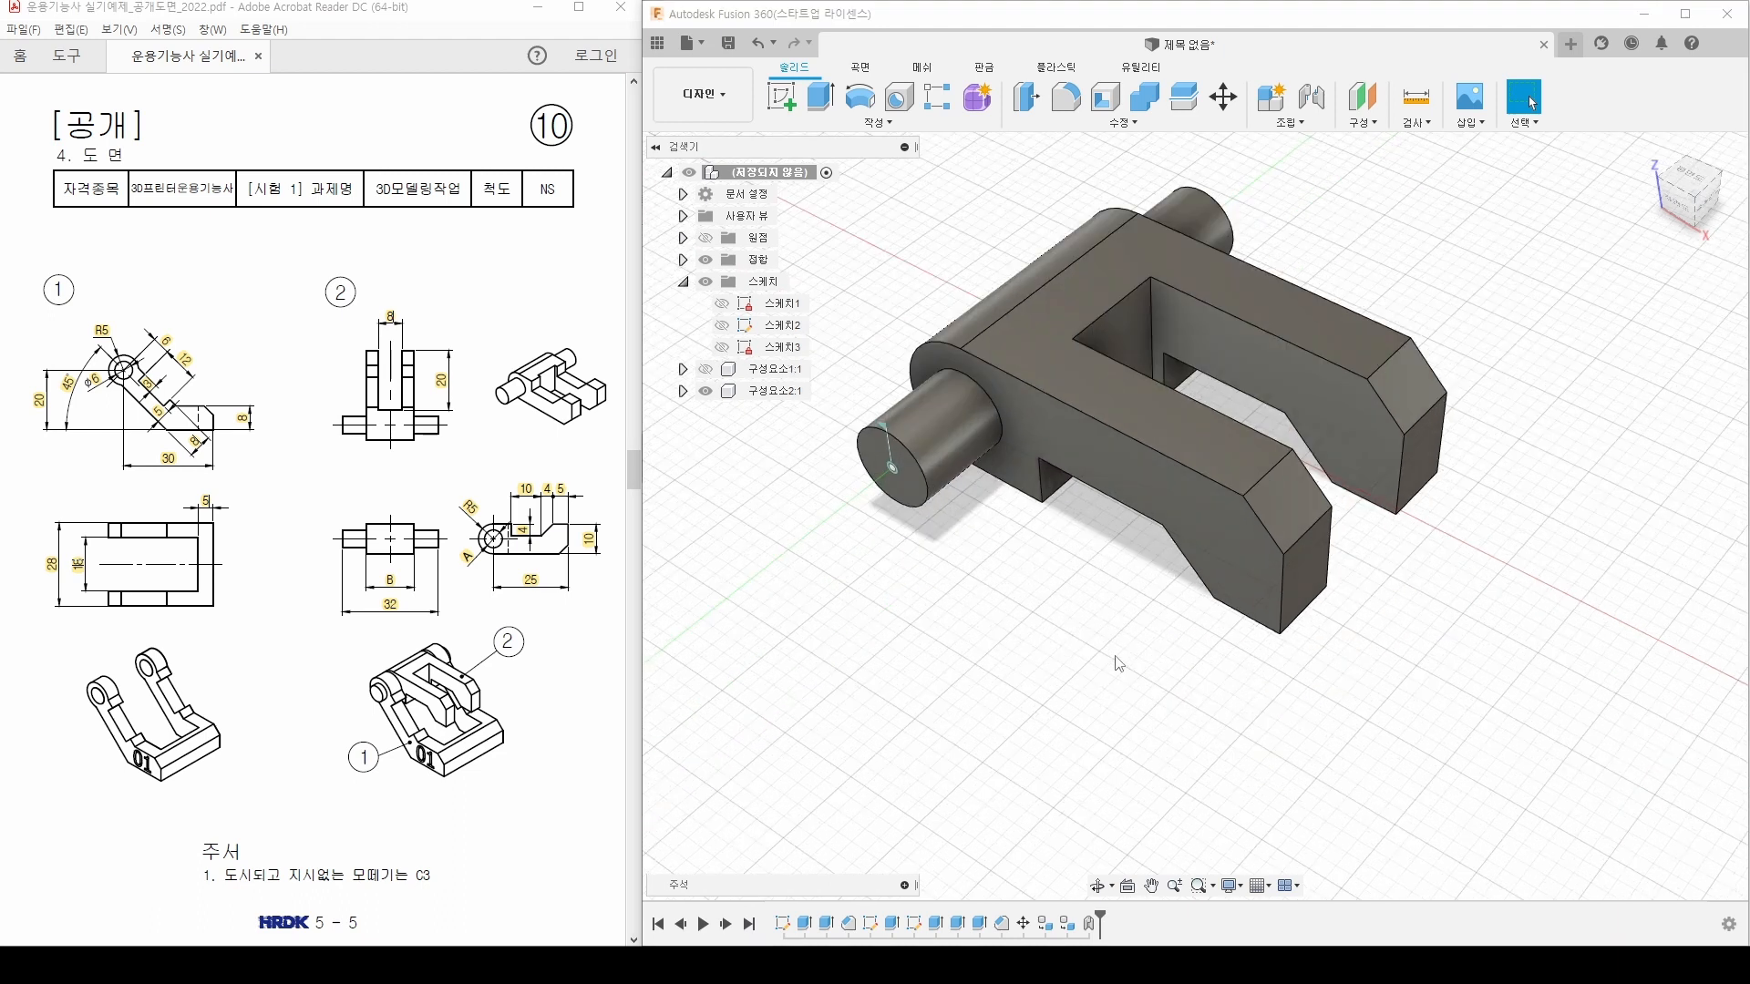
click(953, 529)
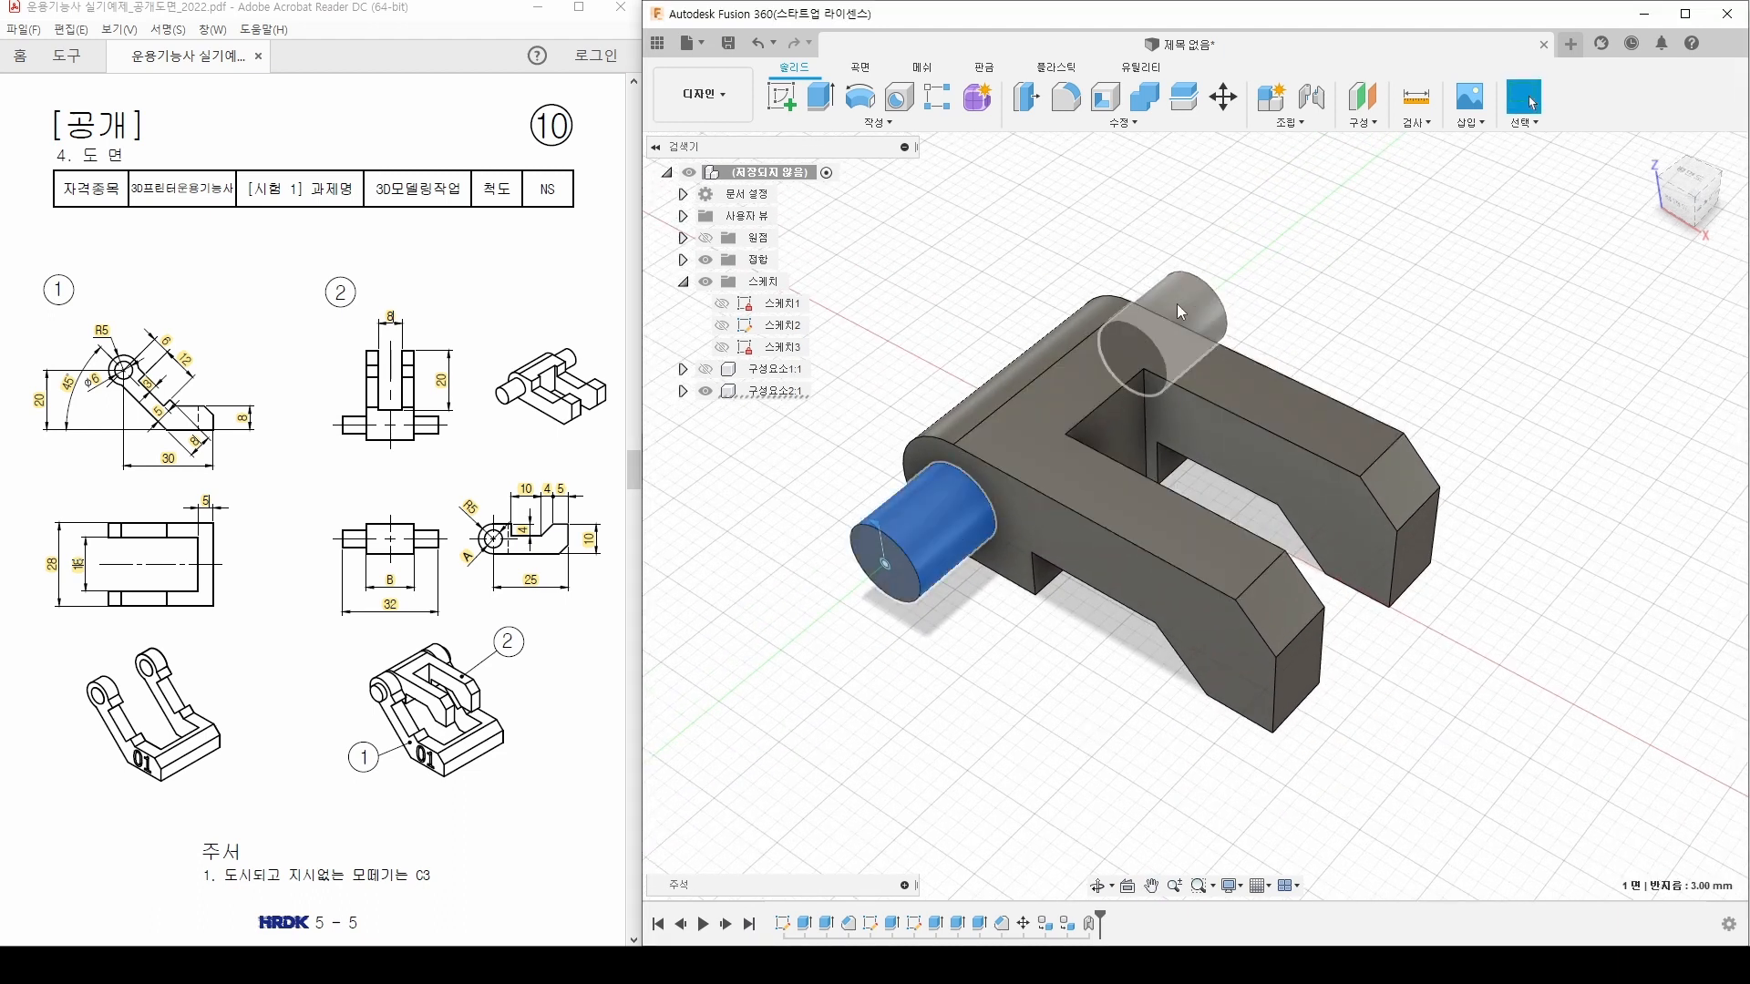
click(1177, 304)
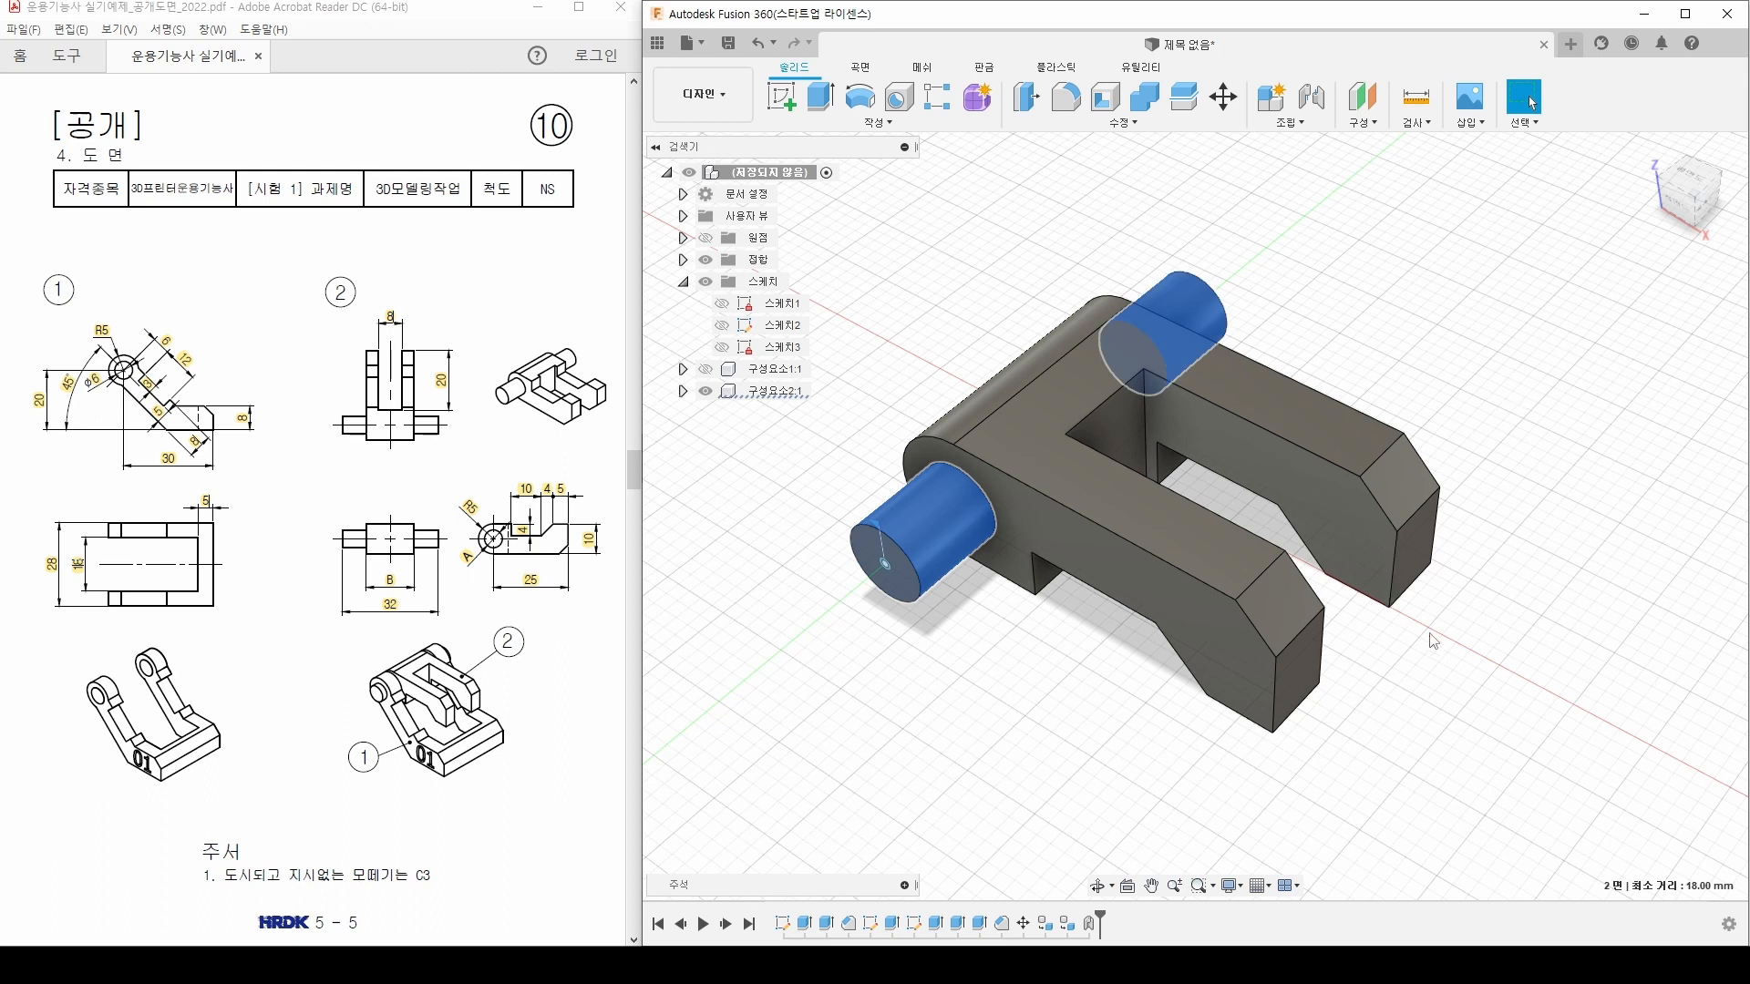
click(1190, 582)
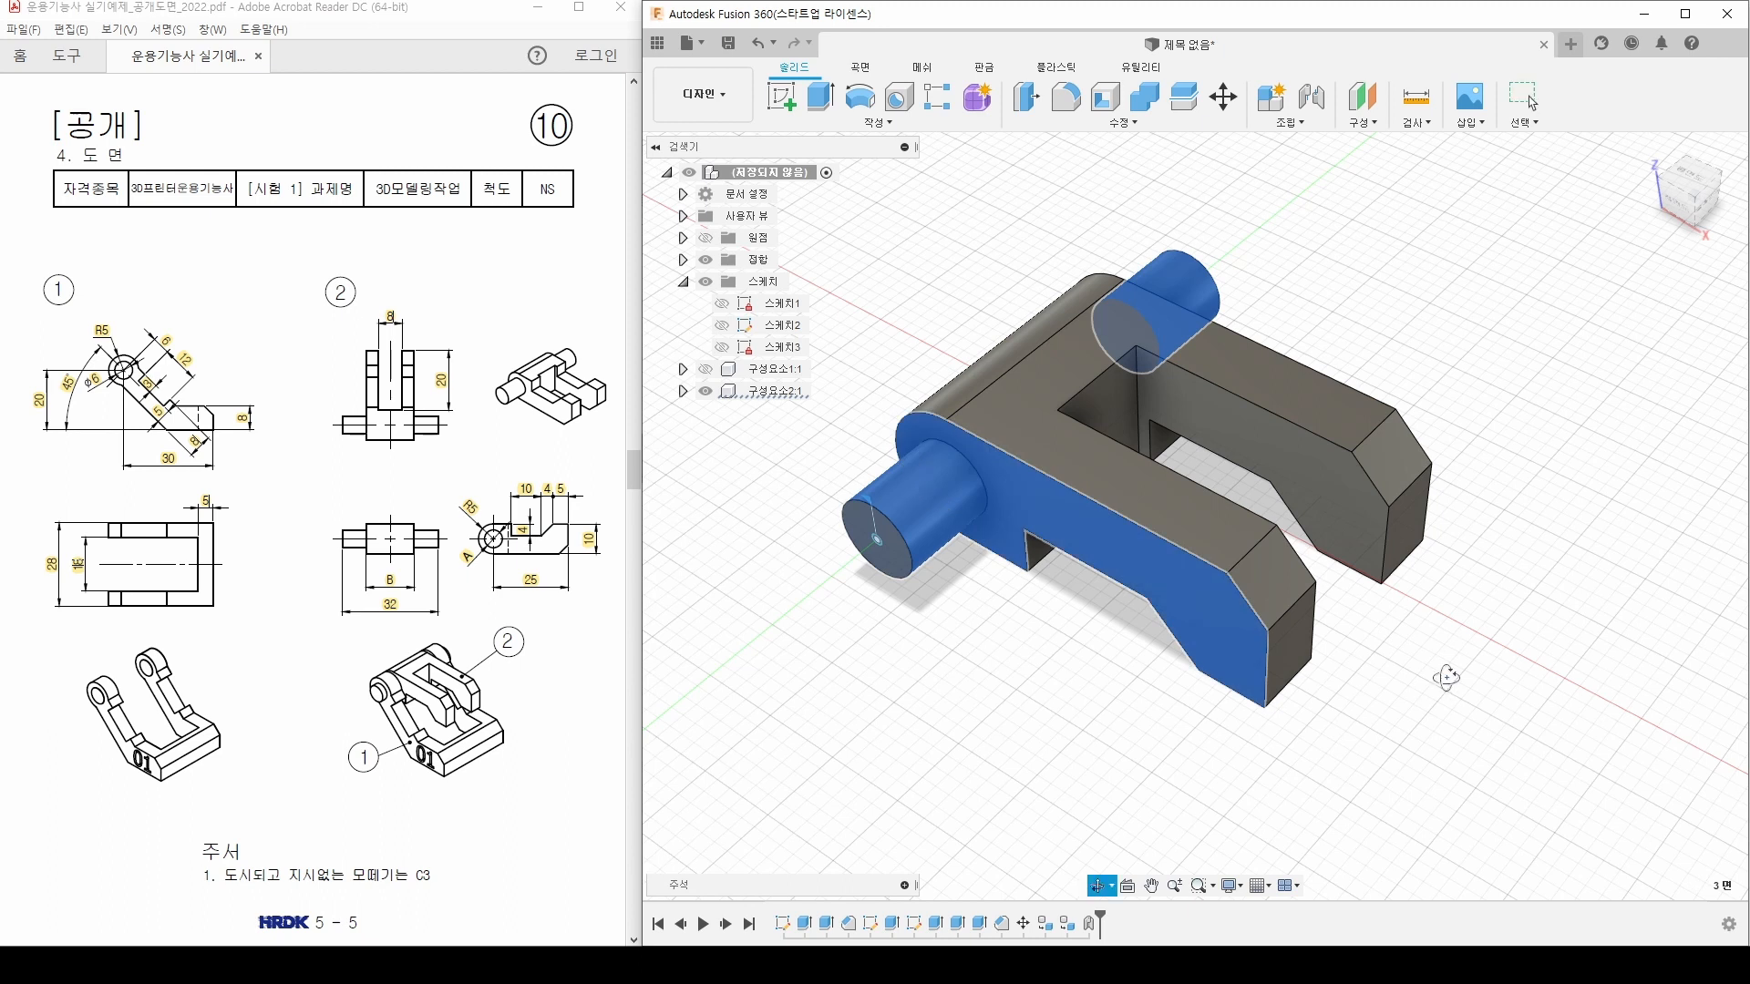
shift+middle_drag(1190, 581, 1212, 527)
click(1219, 523)
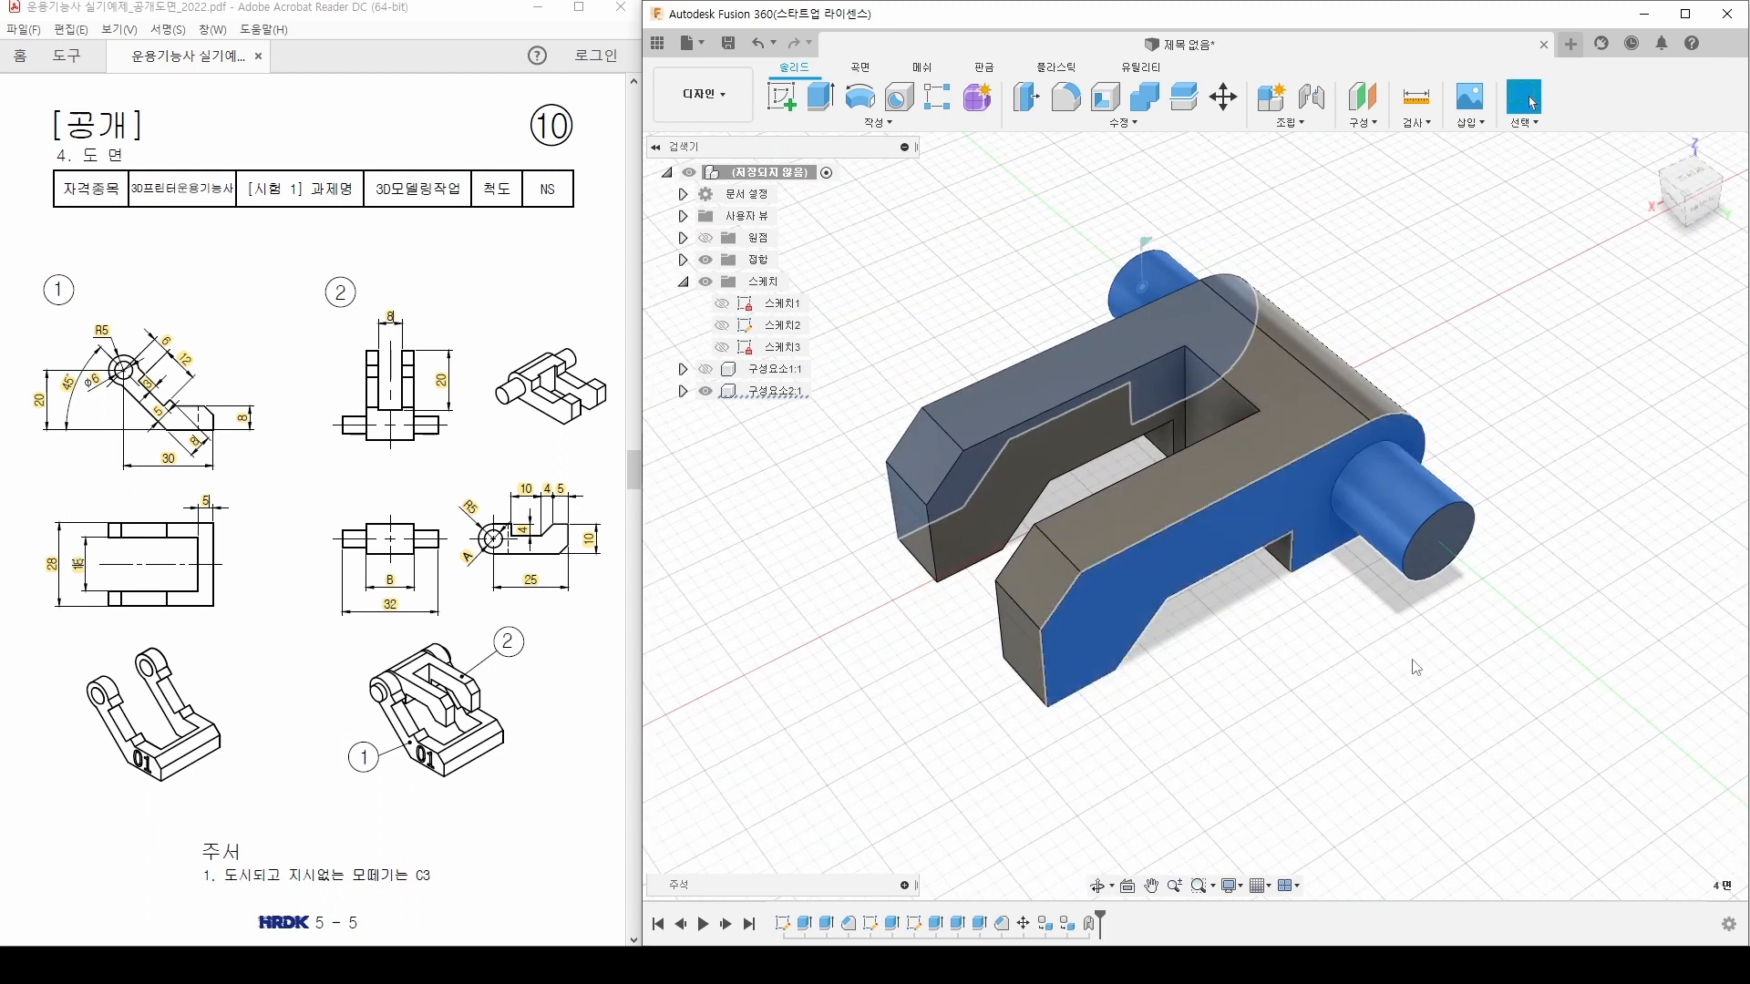
click(1379, 680)
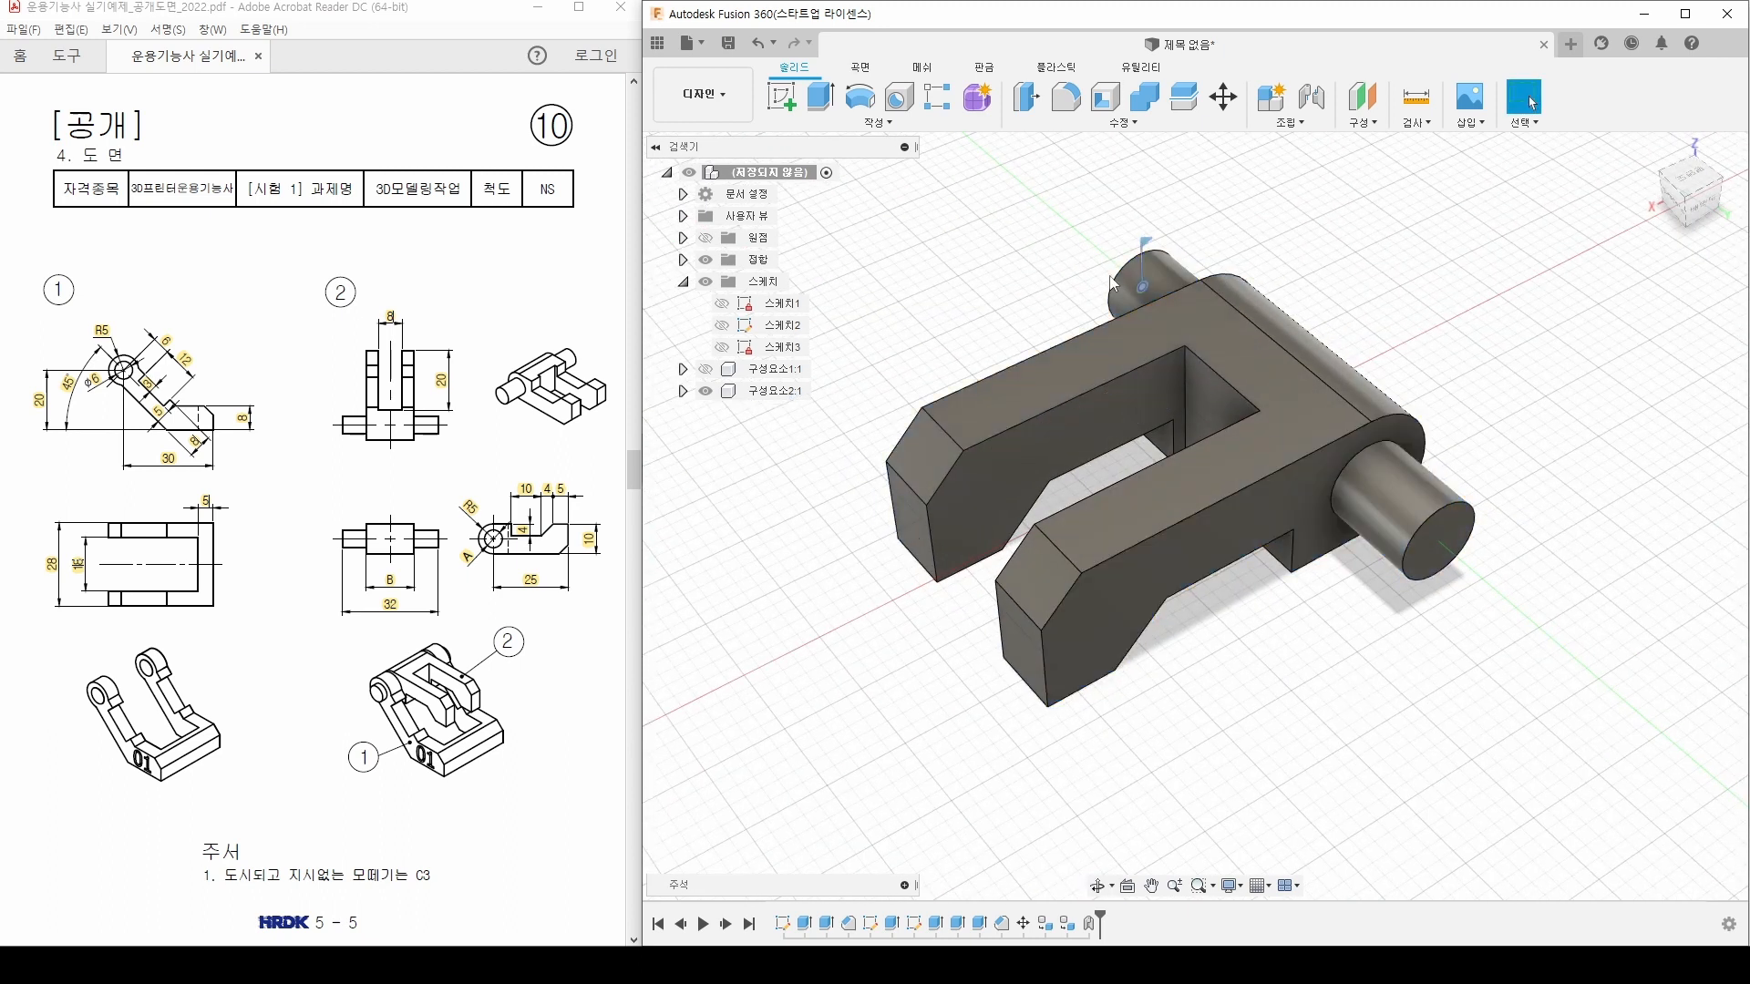
Step: Offset the cylindrical surfaces of part 2's two pins and its two outer side faces by -0.4 mm
click(1126, 128)
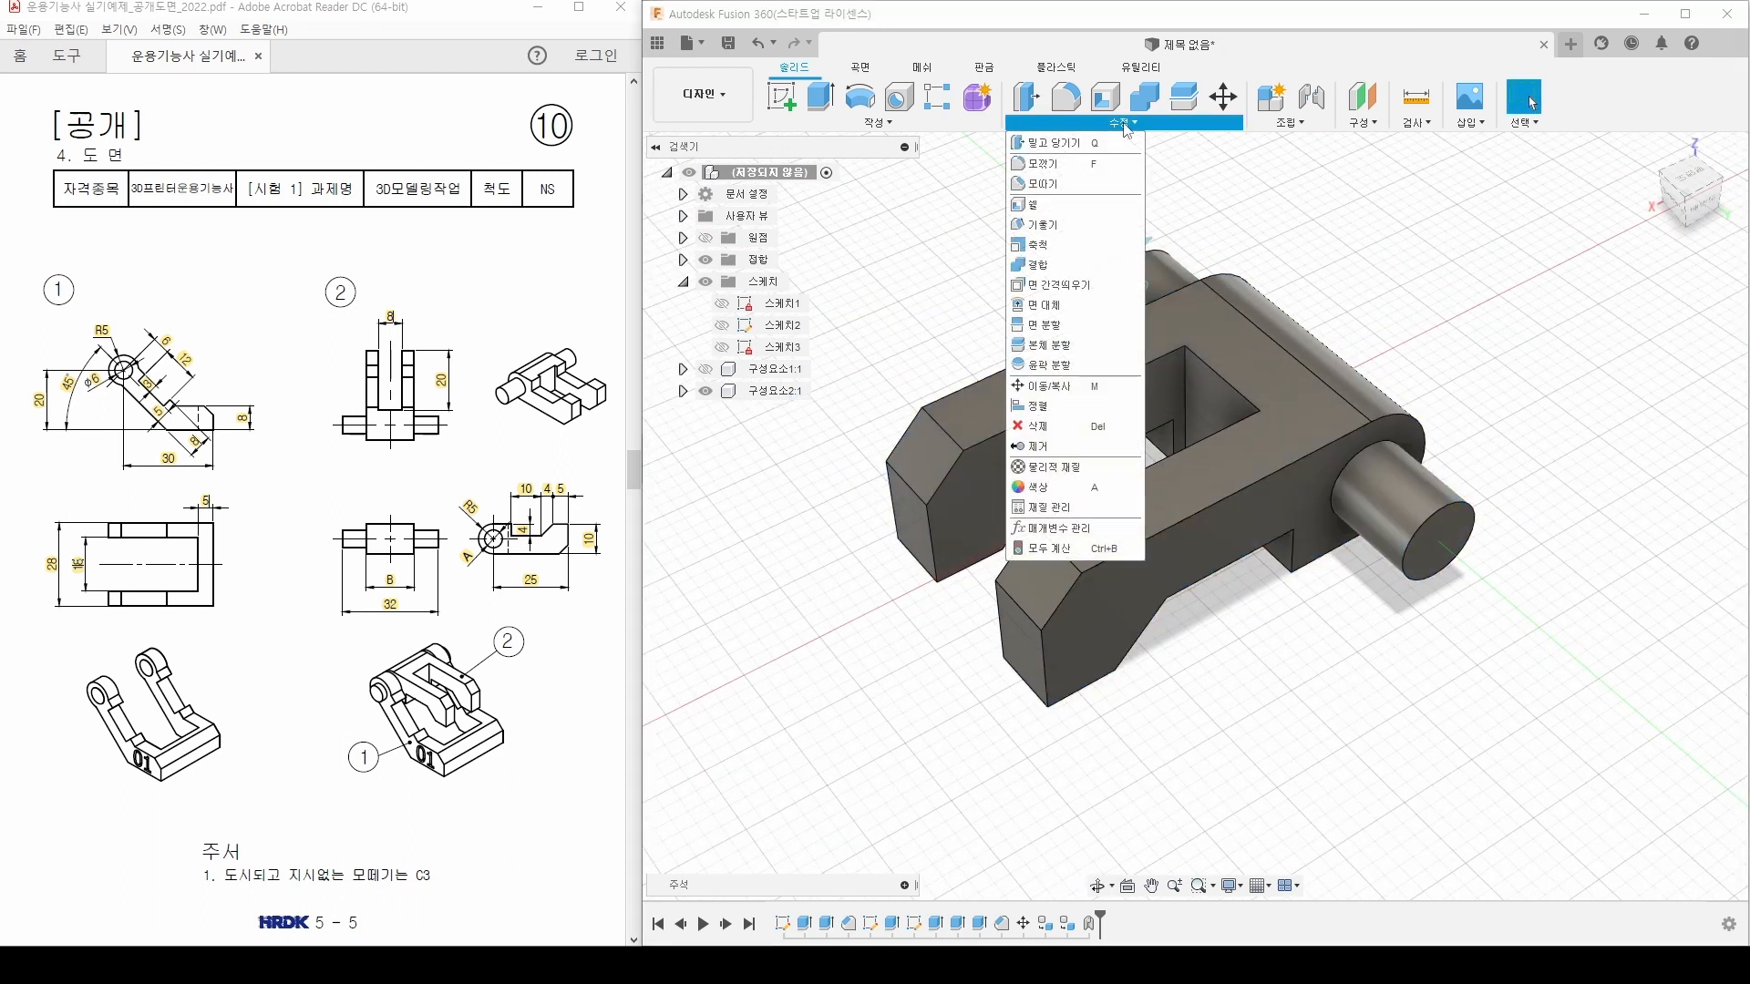
click(1069, 288)
click(1369, 467)
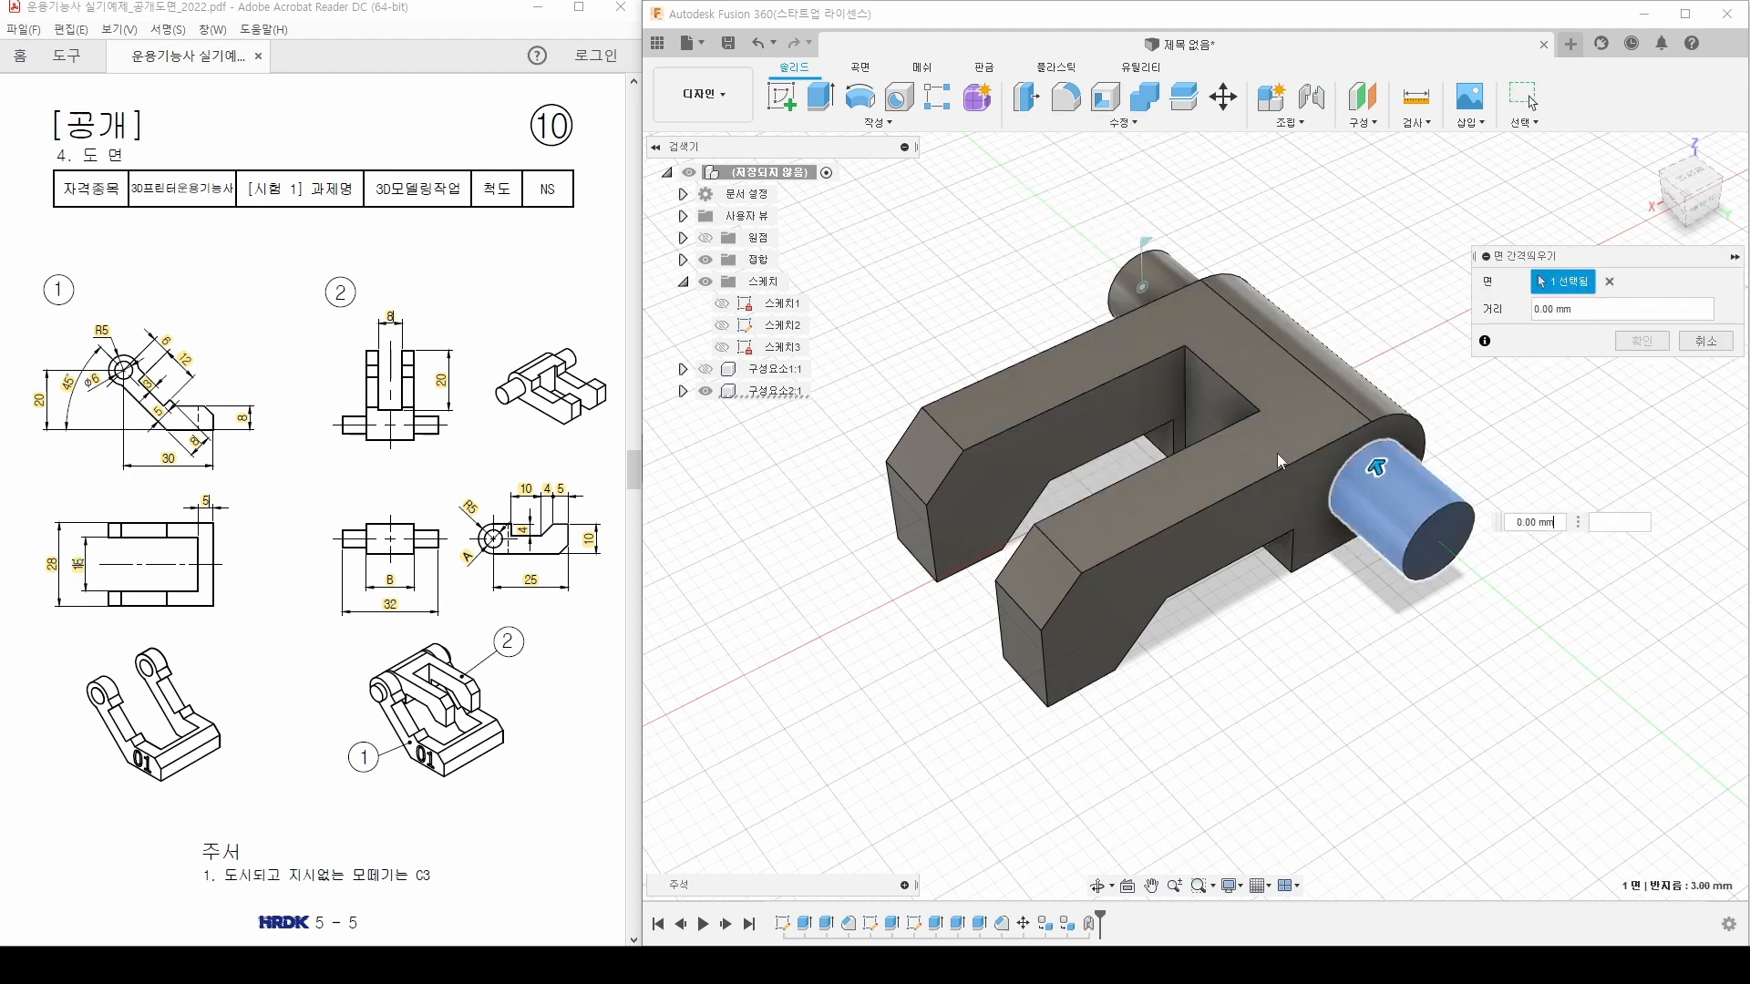
shift+middle_drag(1279, 461, 1041, 339)
click(997, 345)
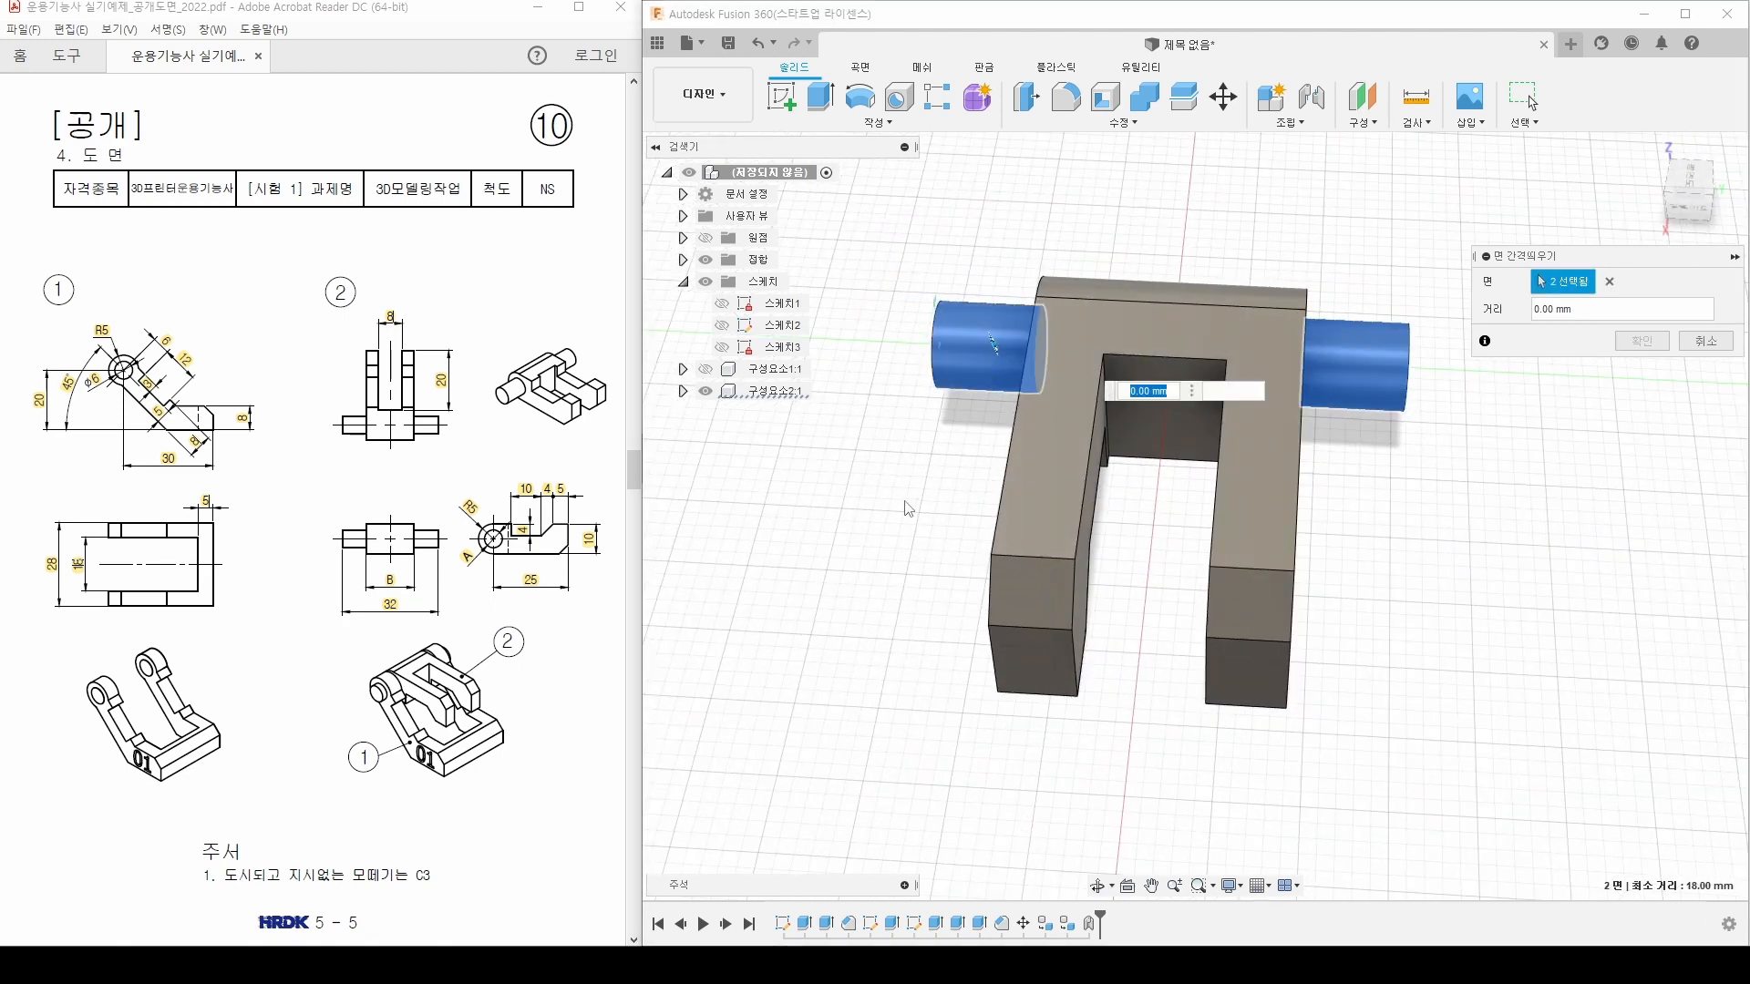
shift+middle_drag(909, 509, 1183, 528)
click(1008, 479)
click(1183, 529)
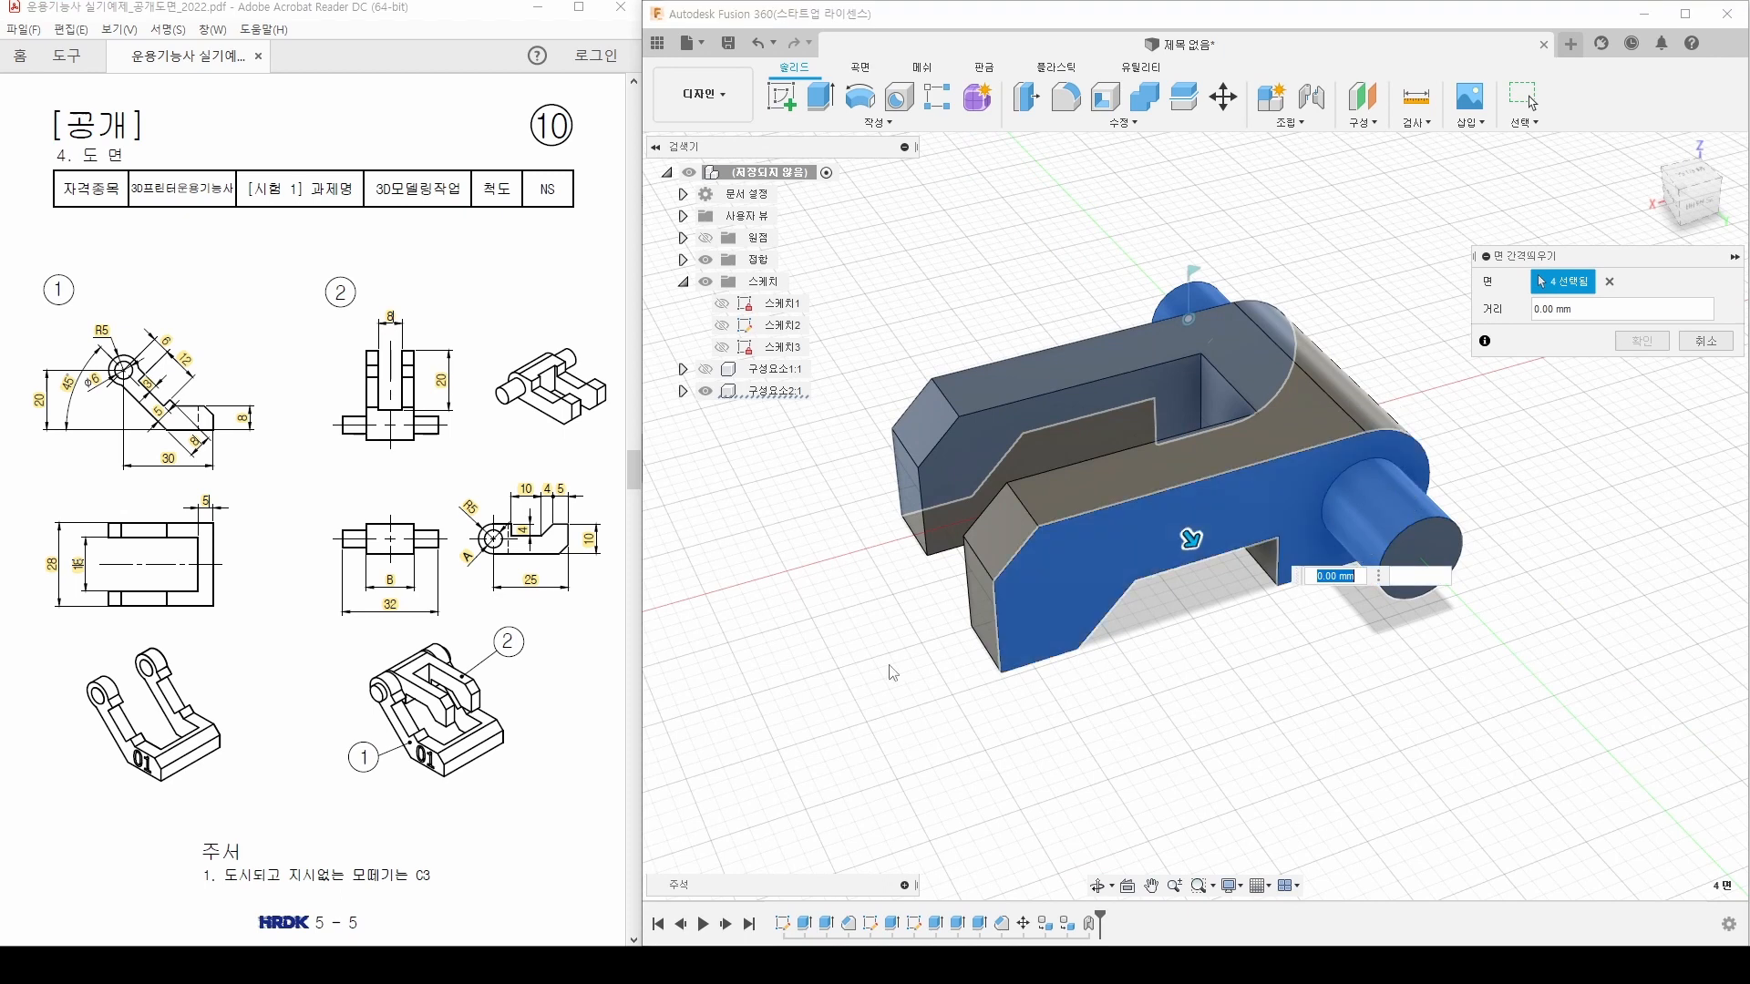
shift+middle_drag(891, 673, 984, 642)
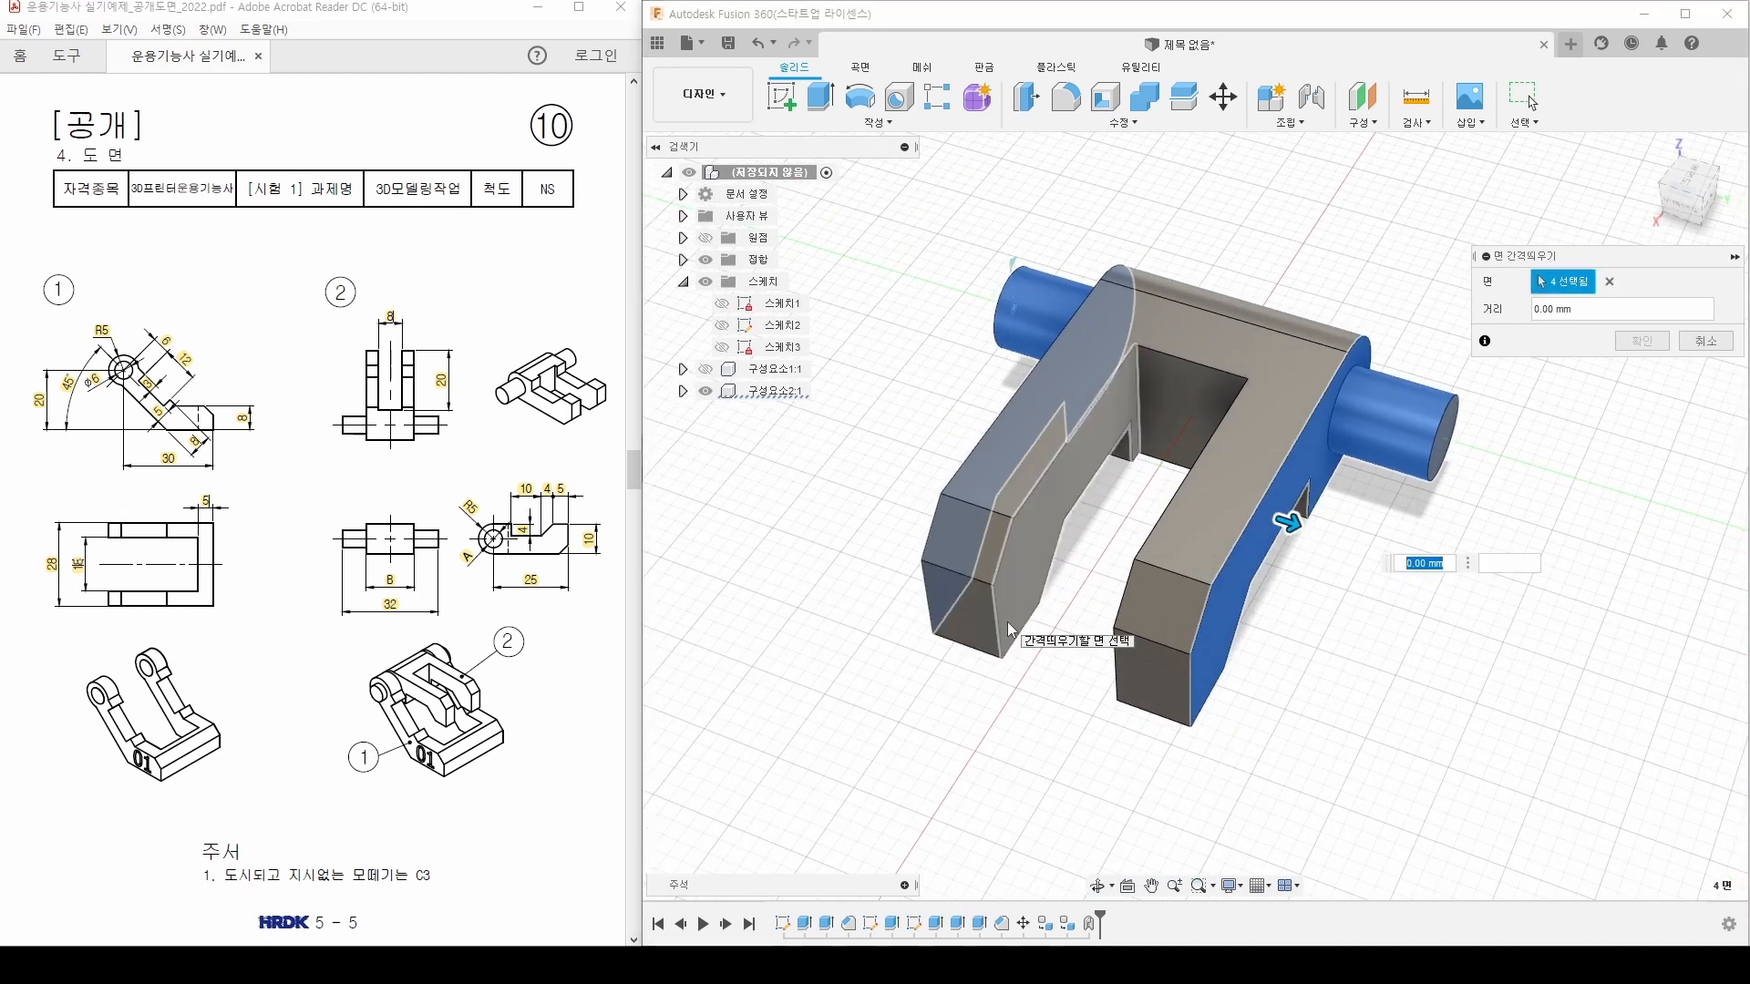
text(-0.4)
key(Return)
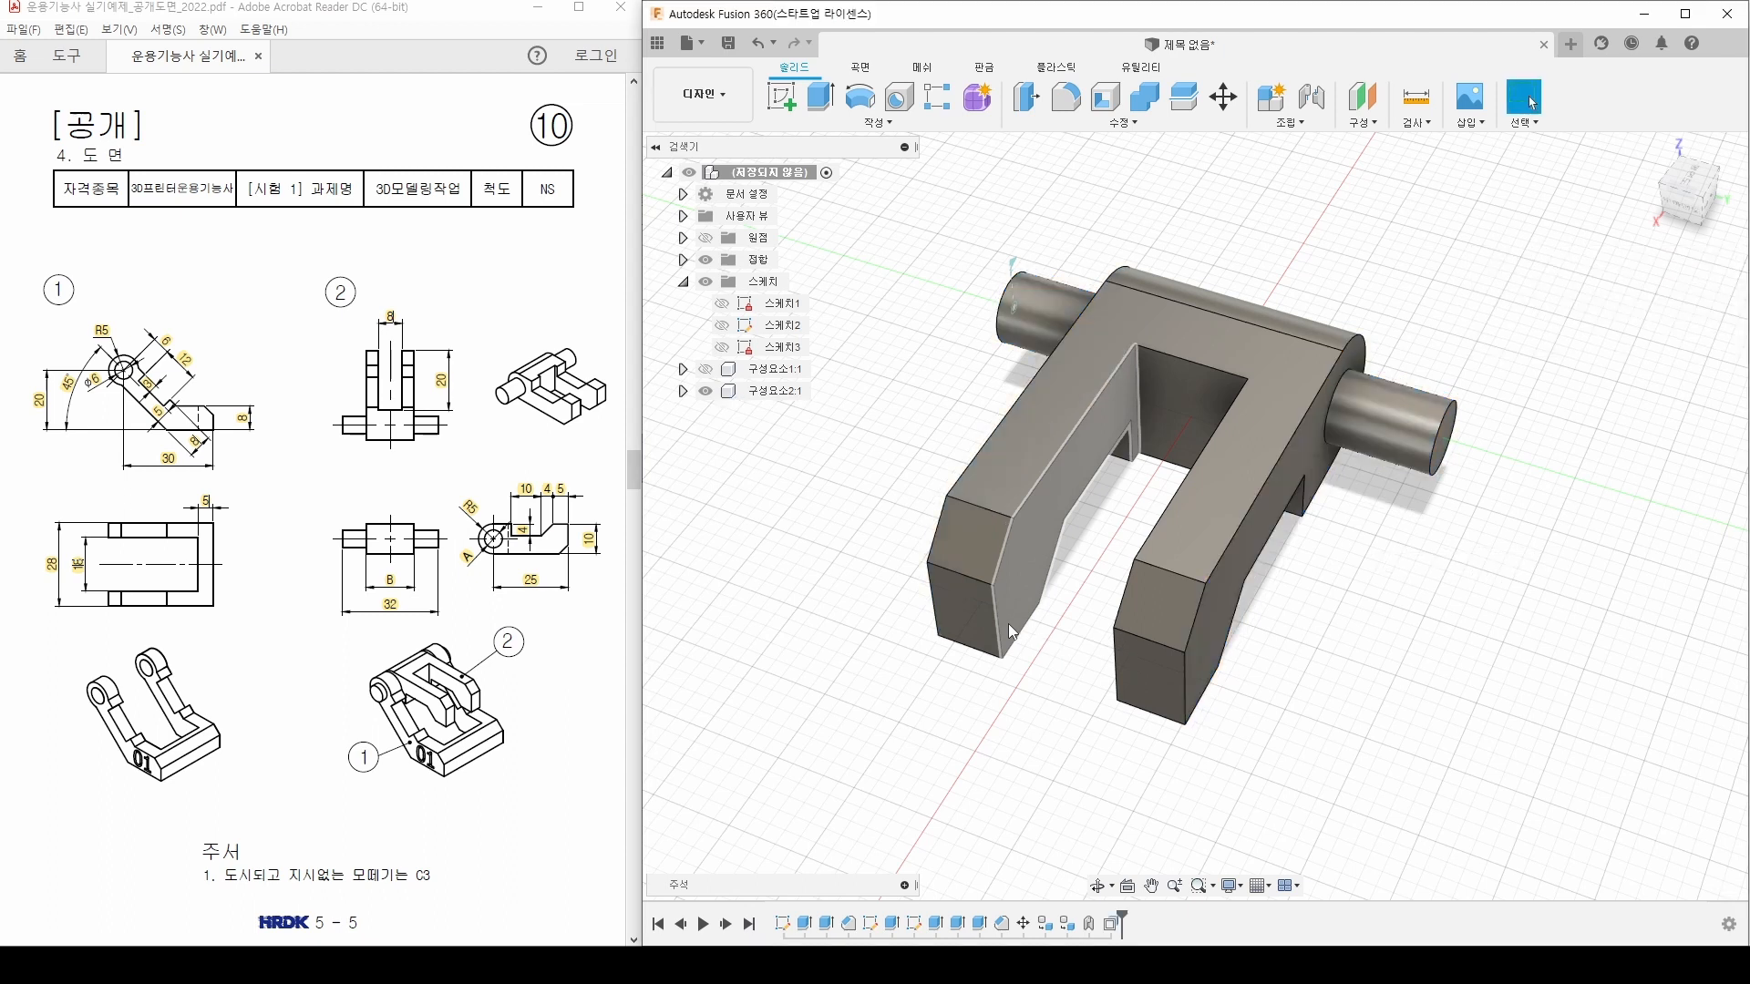
Step: Show part 1 again and inspect the clearance between its arms and part 2's pins and sides
shift+middle_drag(814, 644, 918, 652)
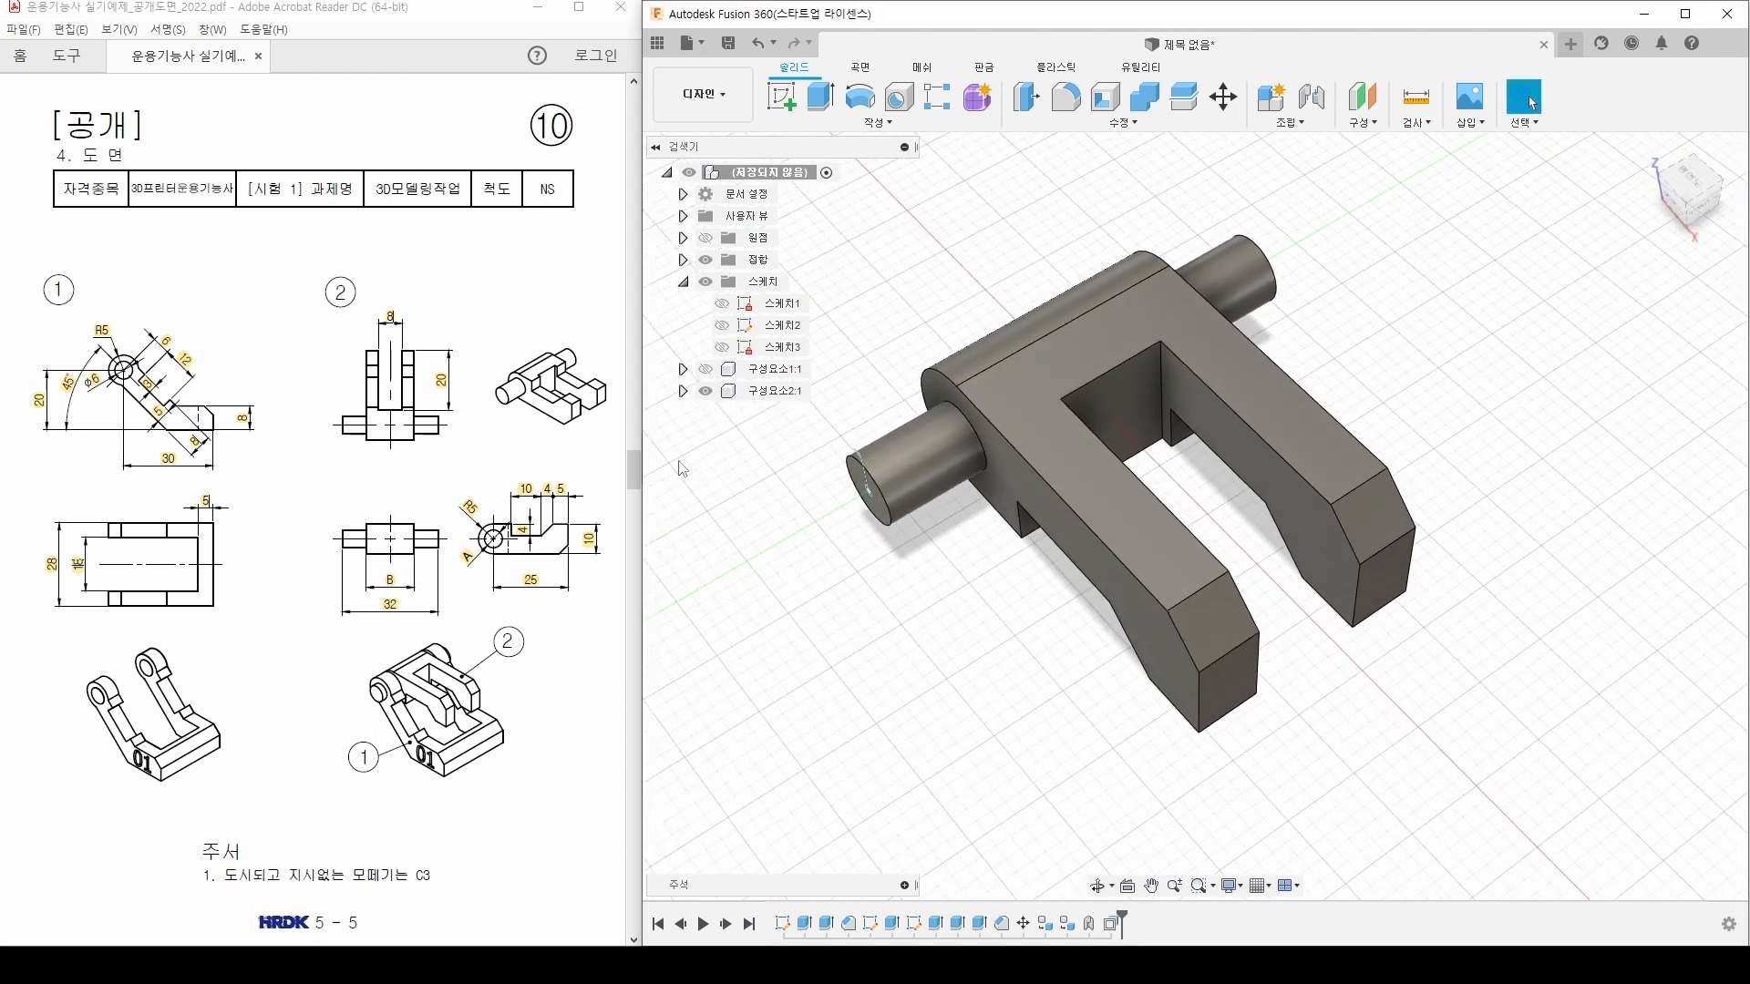
click(706, 370)
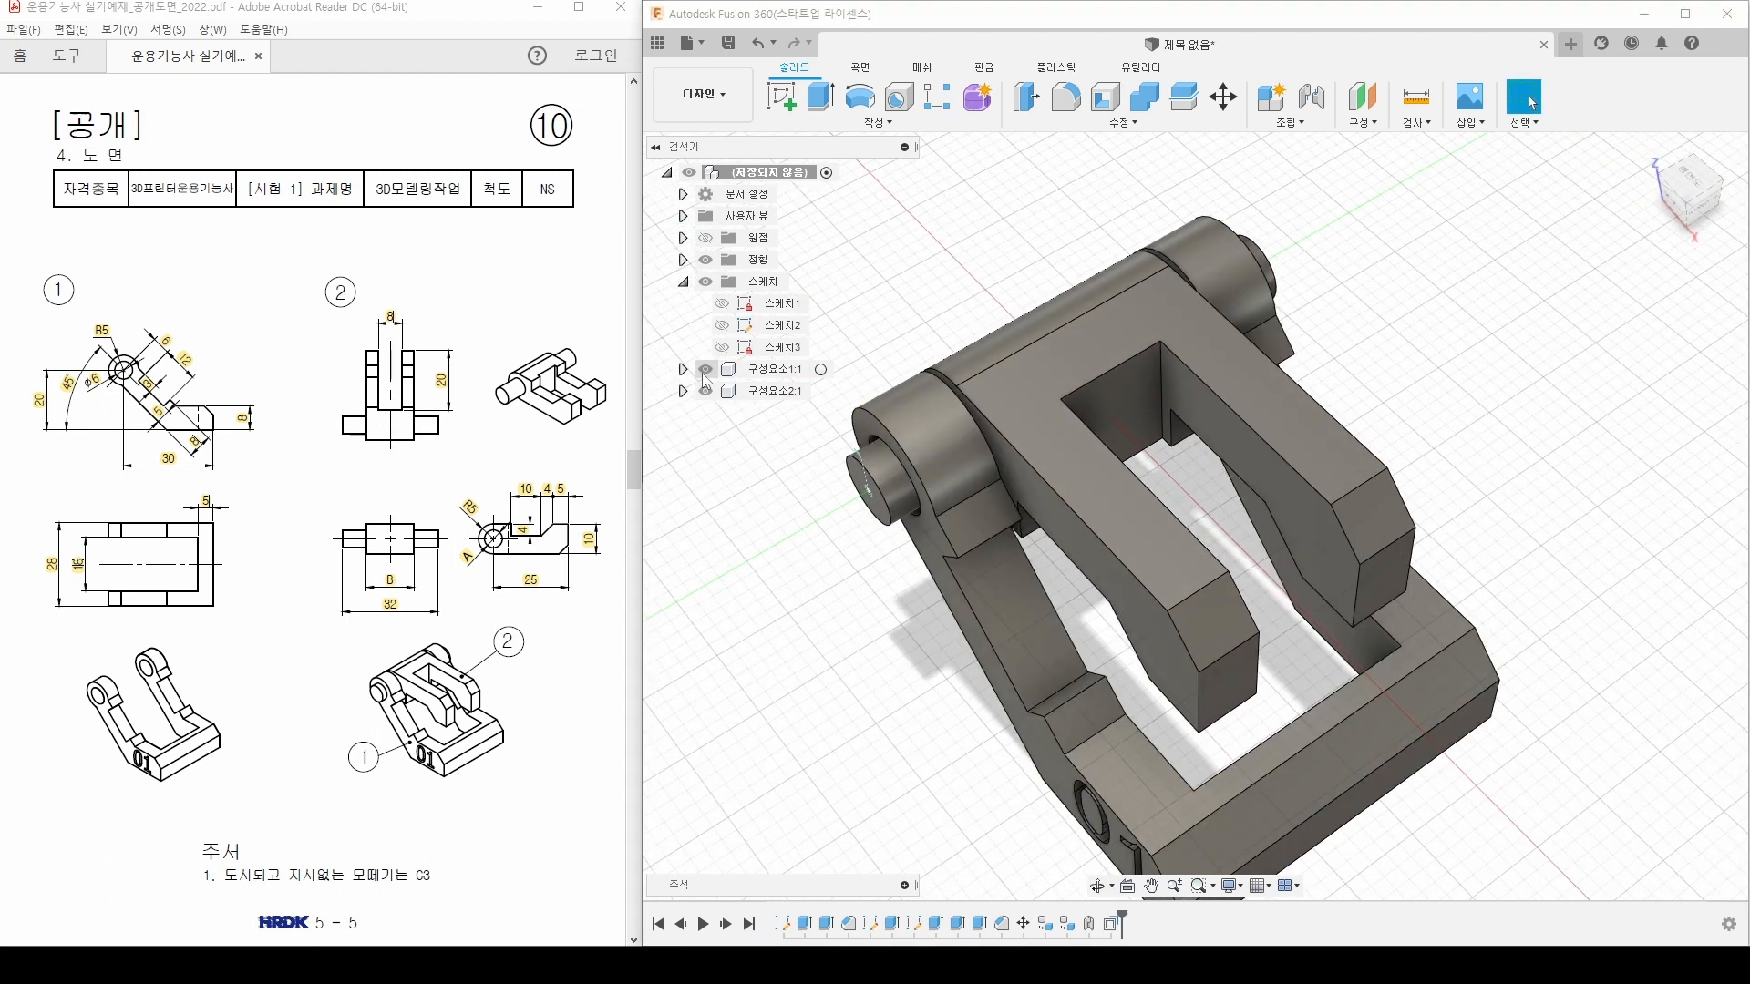
shift+middle_drag(883, 697, 1114, 627)
scroll(981, 523, up, 3)
scroll(1304, 655, down, 3)
mouse_move(1114, 627)
shift+middle_down()
mouse_move(1150, 620)
mouse_move(1121, 623)
shift+middle_up()
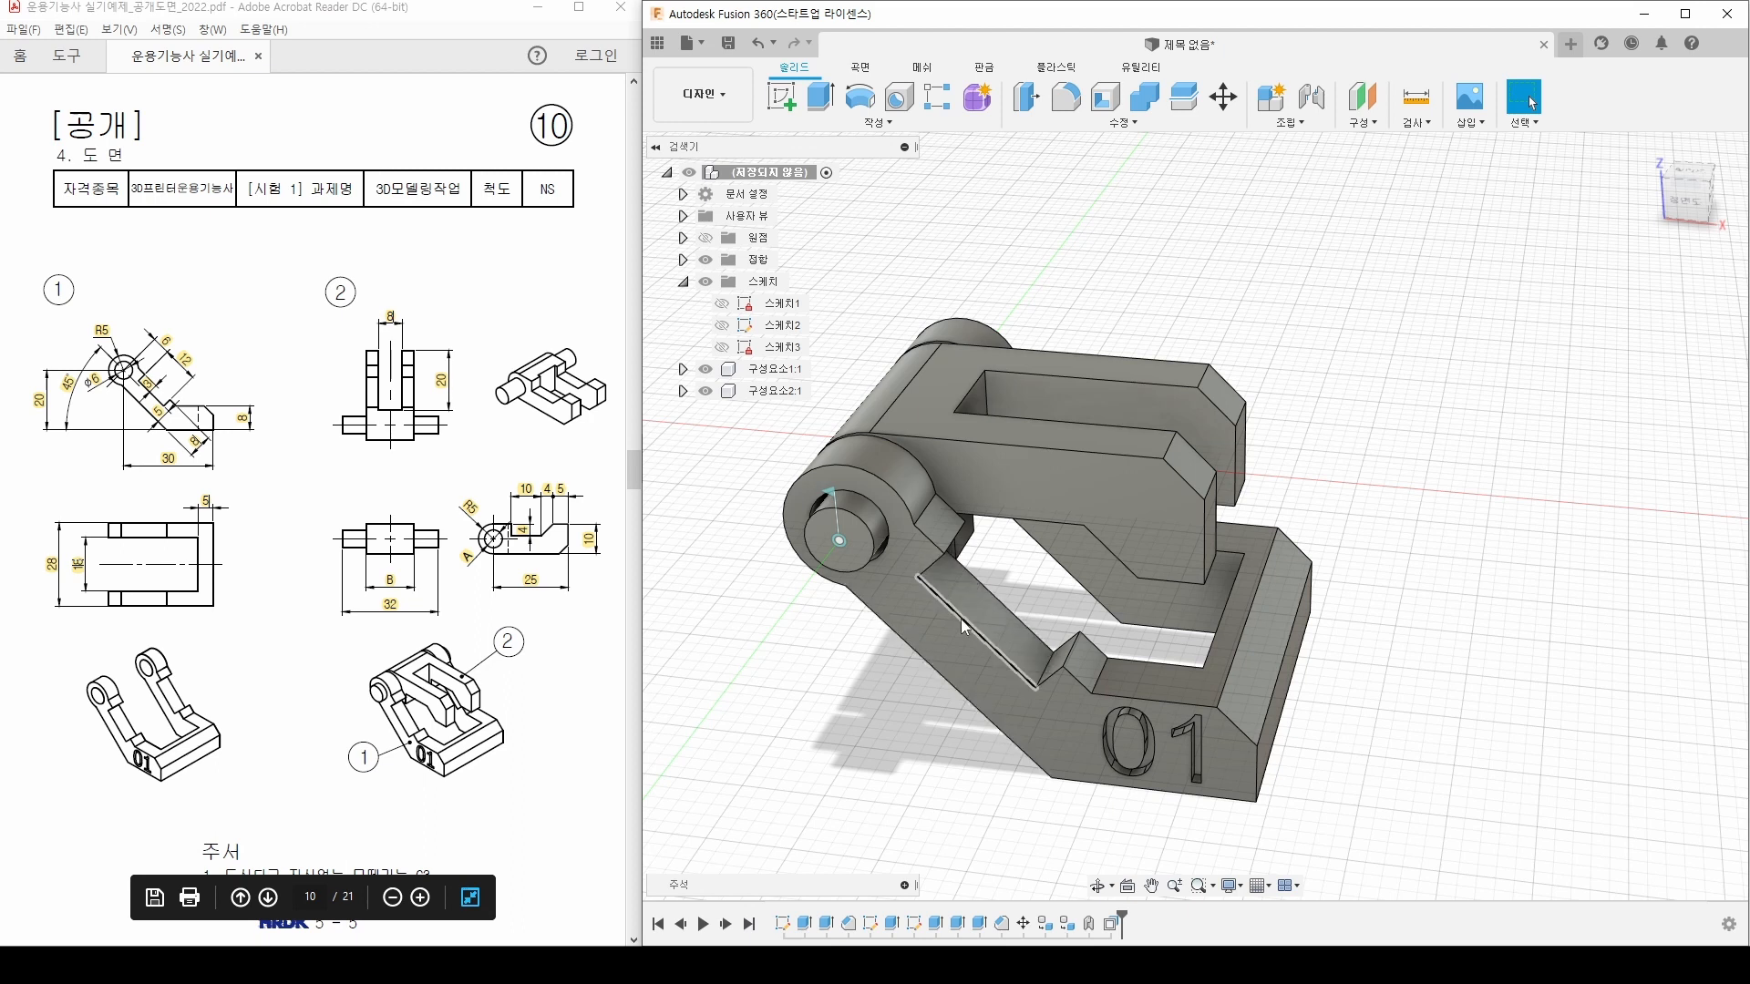
middle_drag(832, 660, 911, 698)
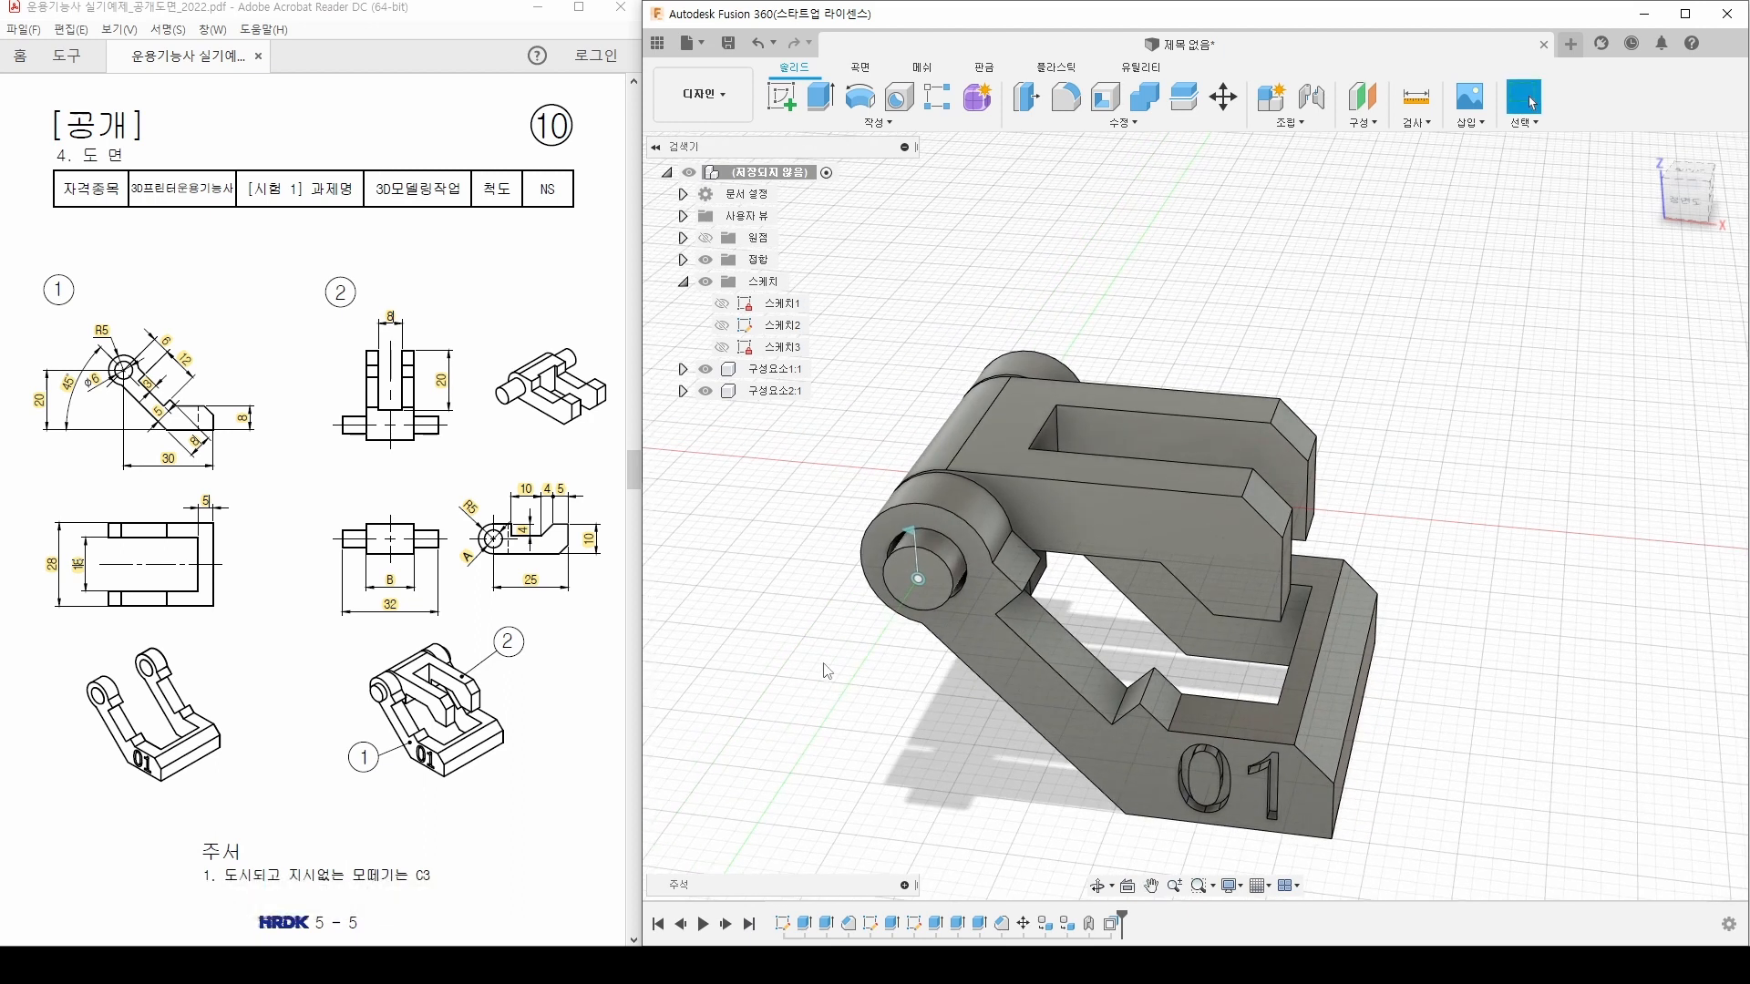
scroll(776, 731, down, 2)
shift+middle_drag(808, 739, 894, 712)
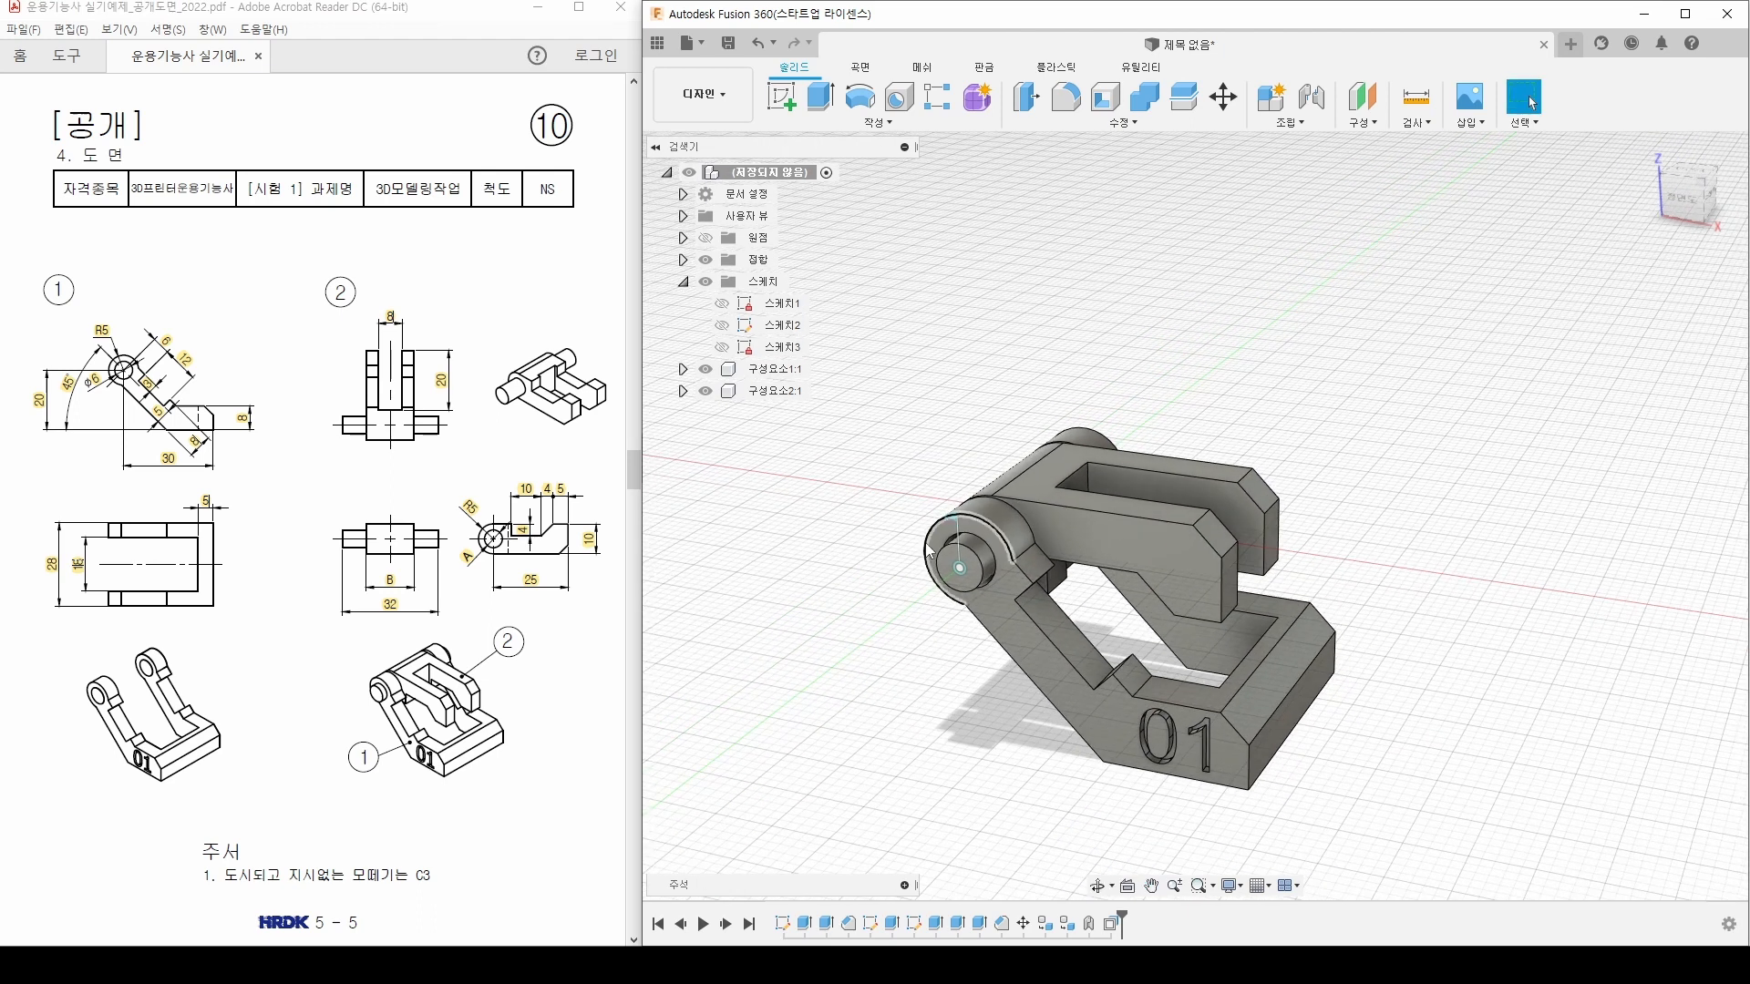
Step: Rotate the revolute joint to 45 degrees and on to 135 degrees to swing part 2 open
click(953, 516)
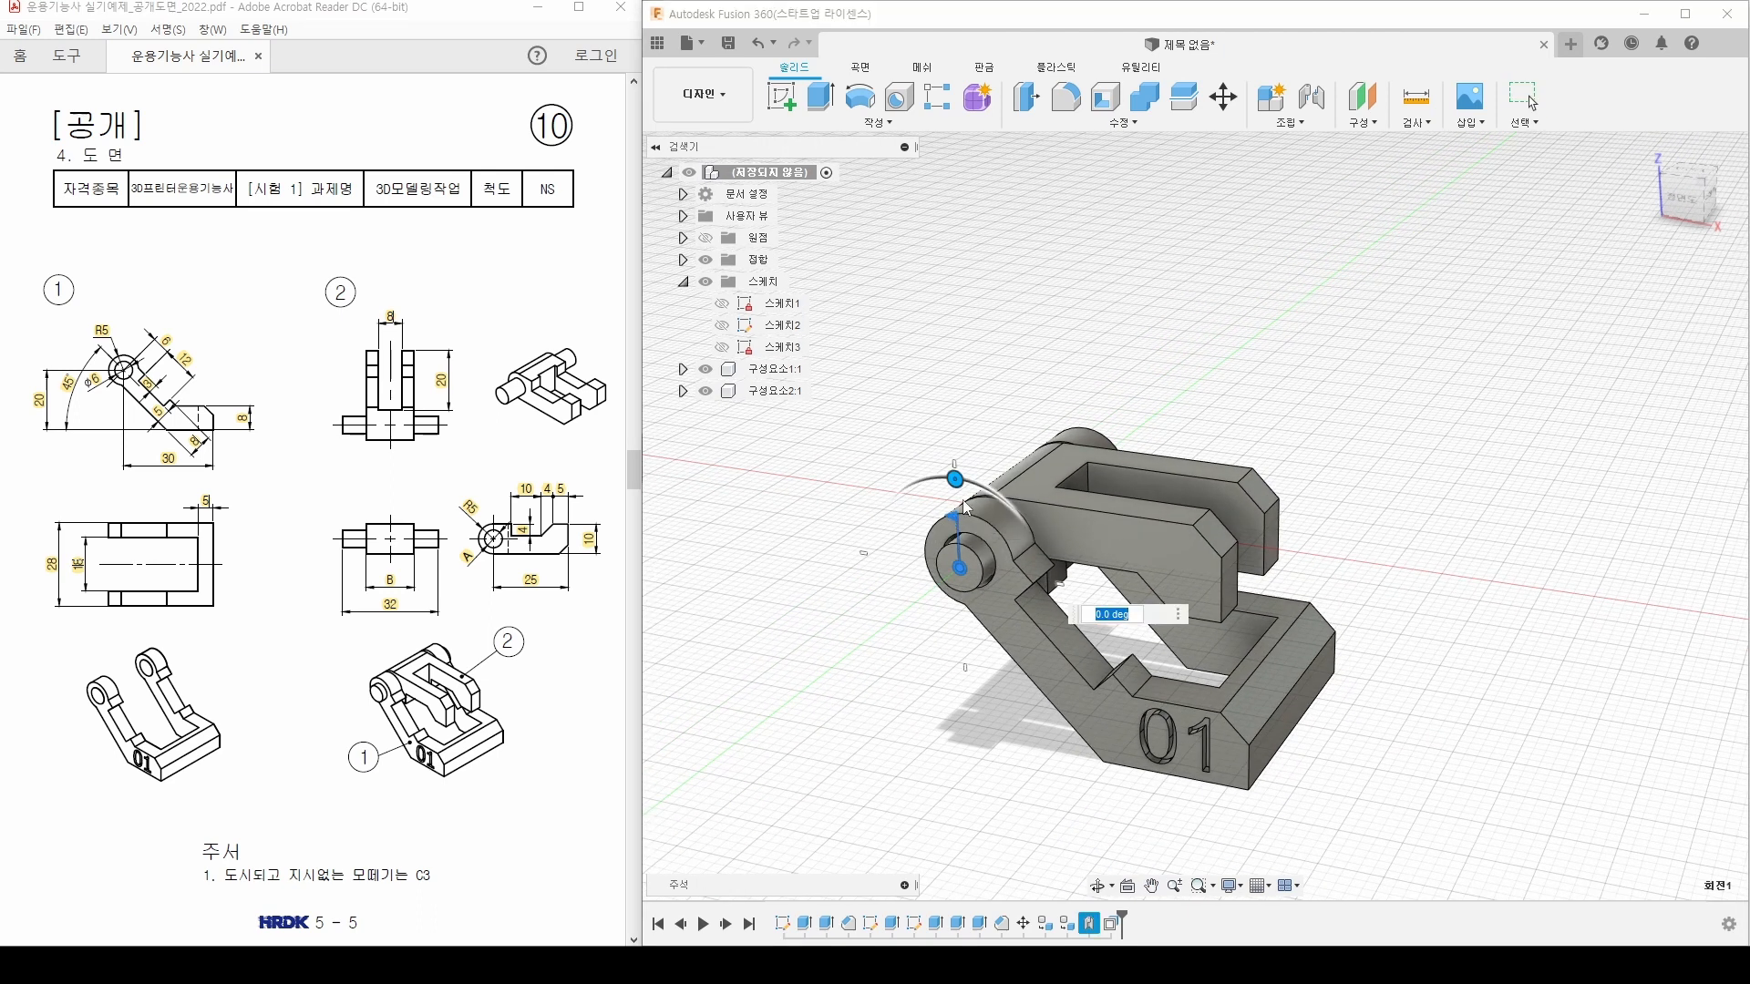
text(45)
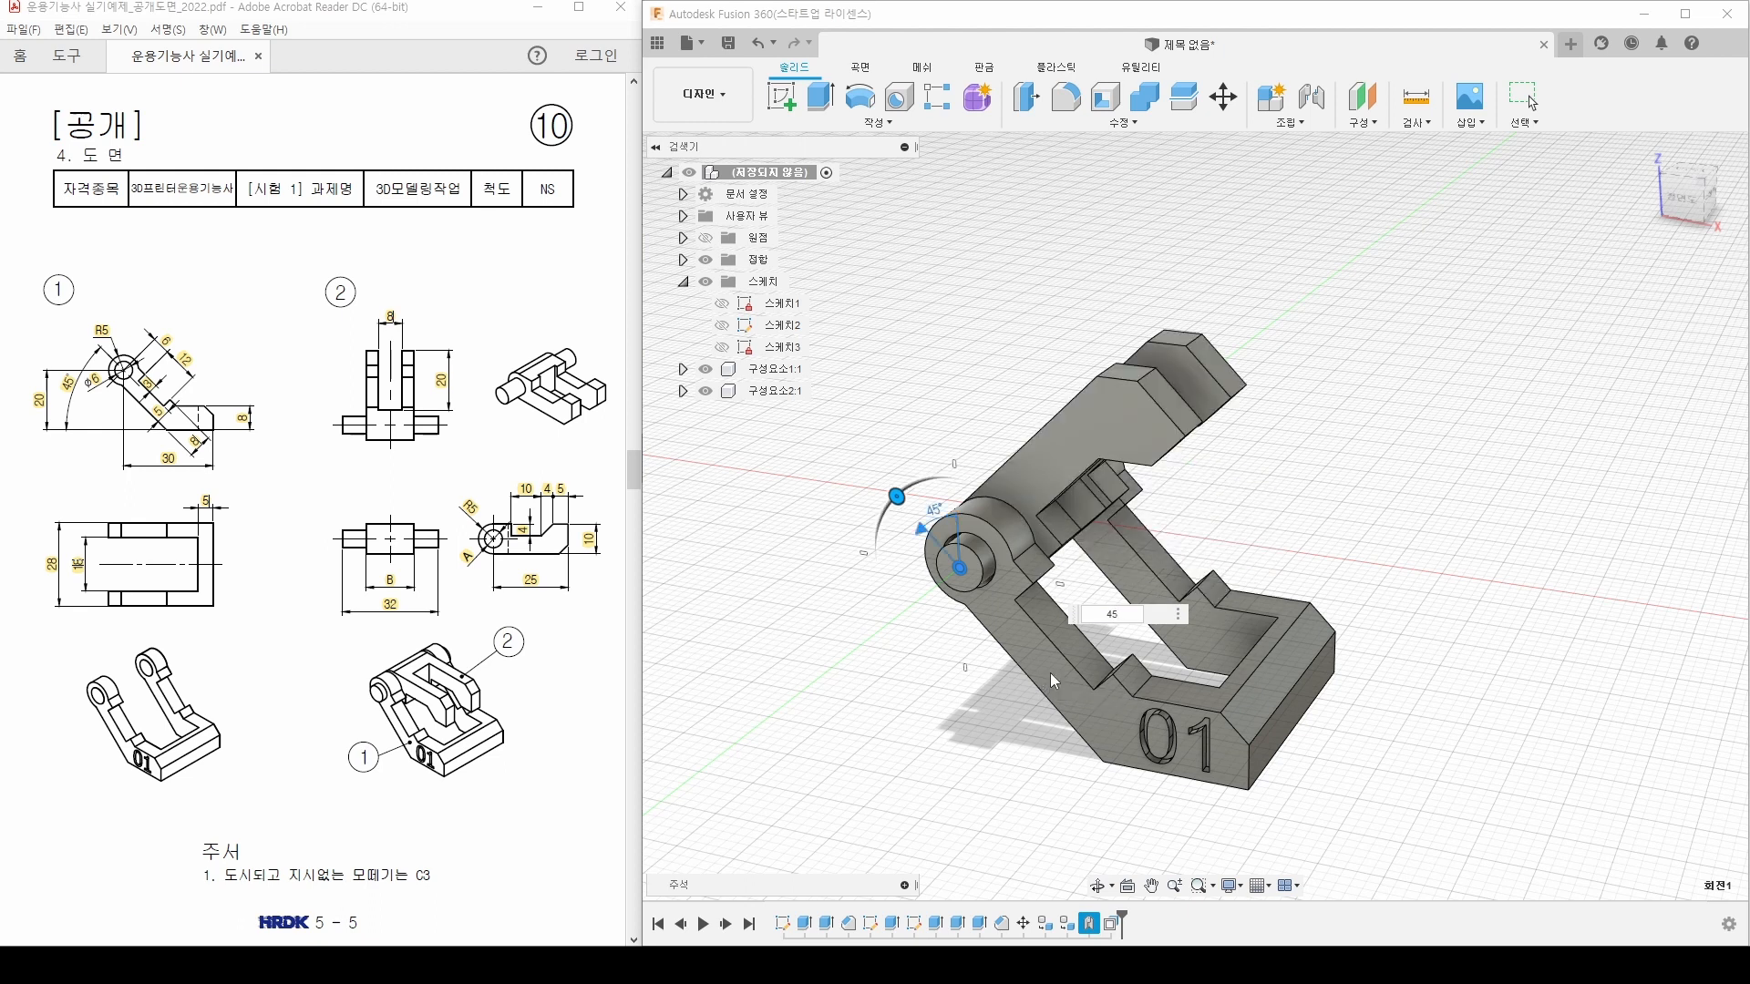
drag(897, 497, 872, 618)
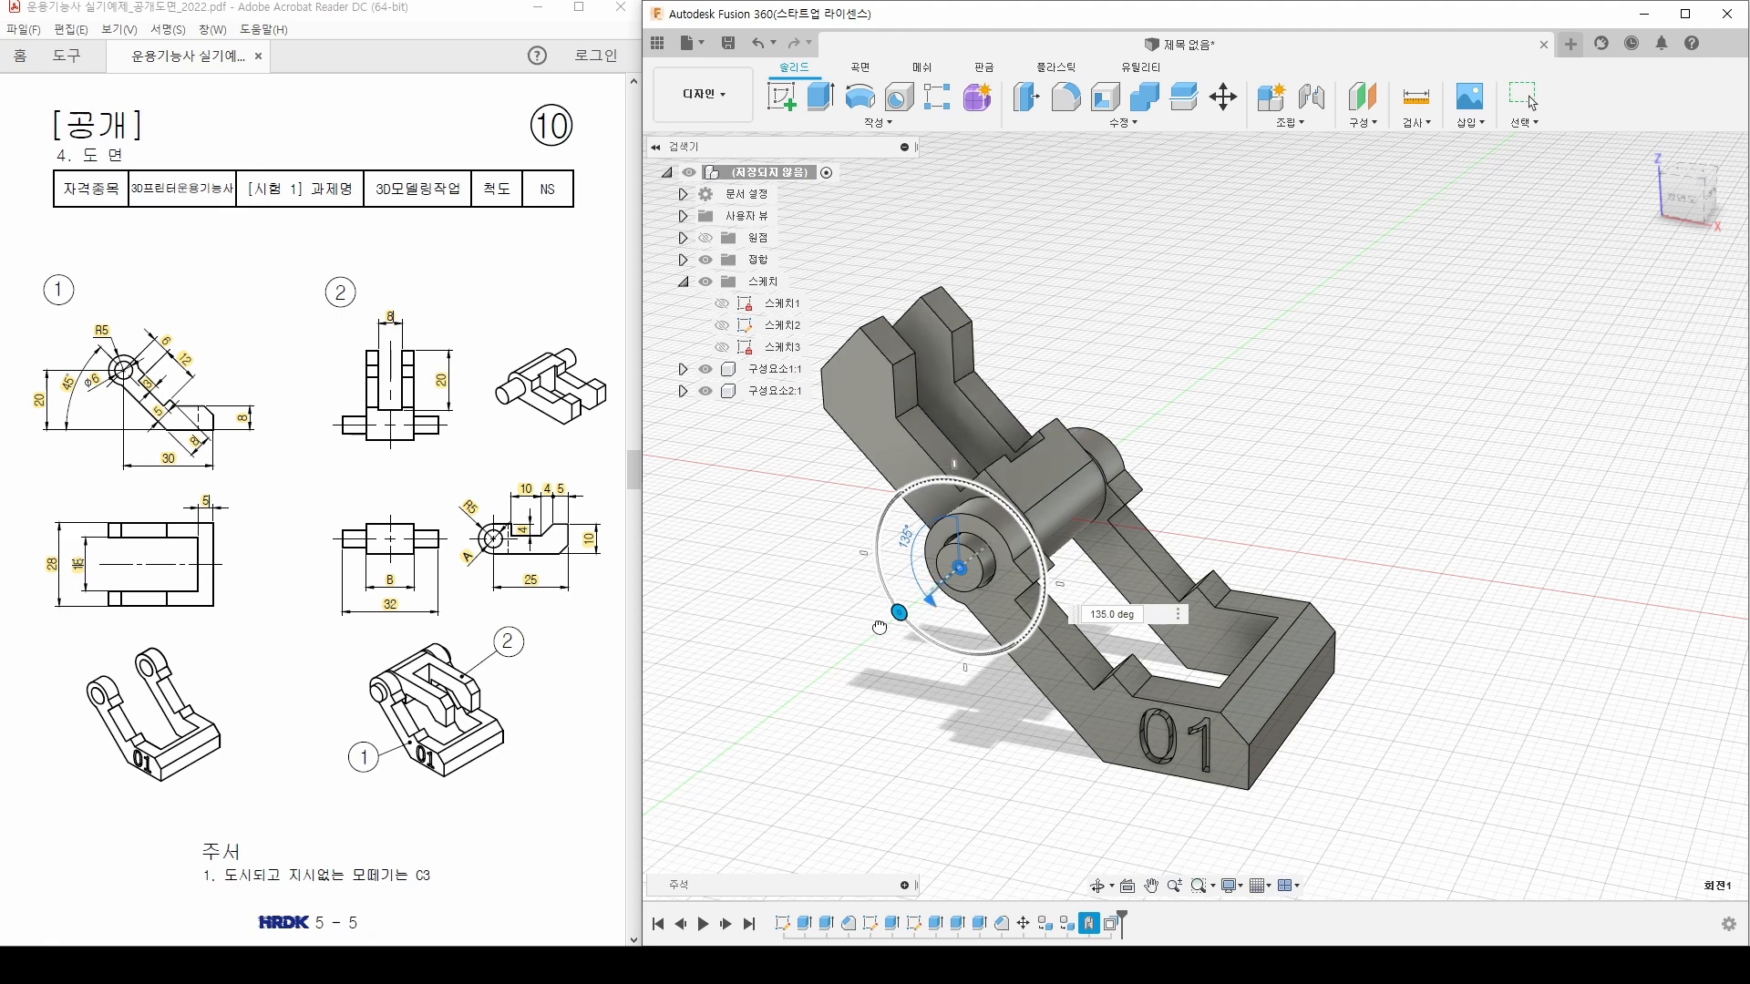
shift+middle_drag(898, 609, 942, 685)
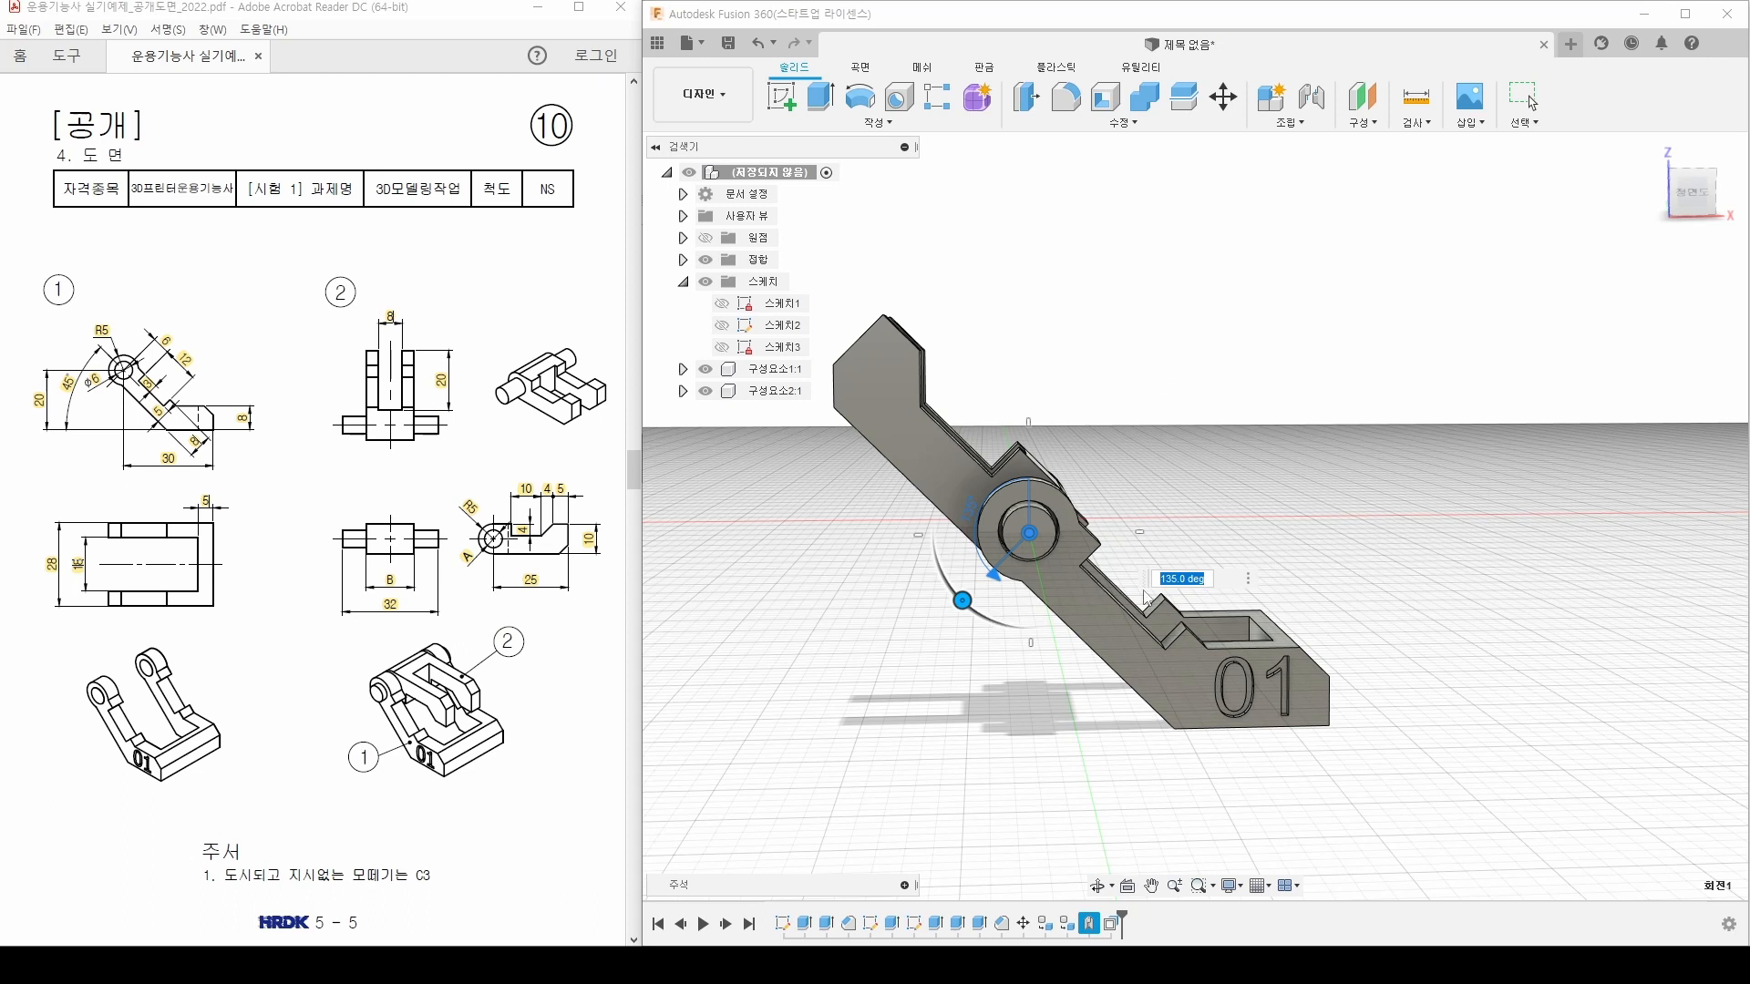
key(Return)
Step: Check from the front how the opened parts' lower edges line up, and return to the original joint position and home view
middle_drag(1033, 665, 1016, 749)
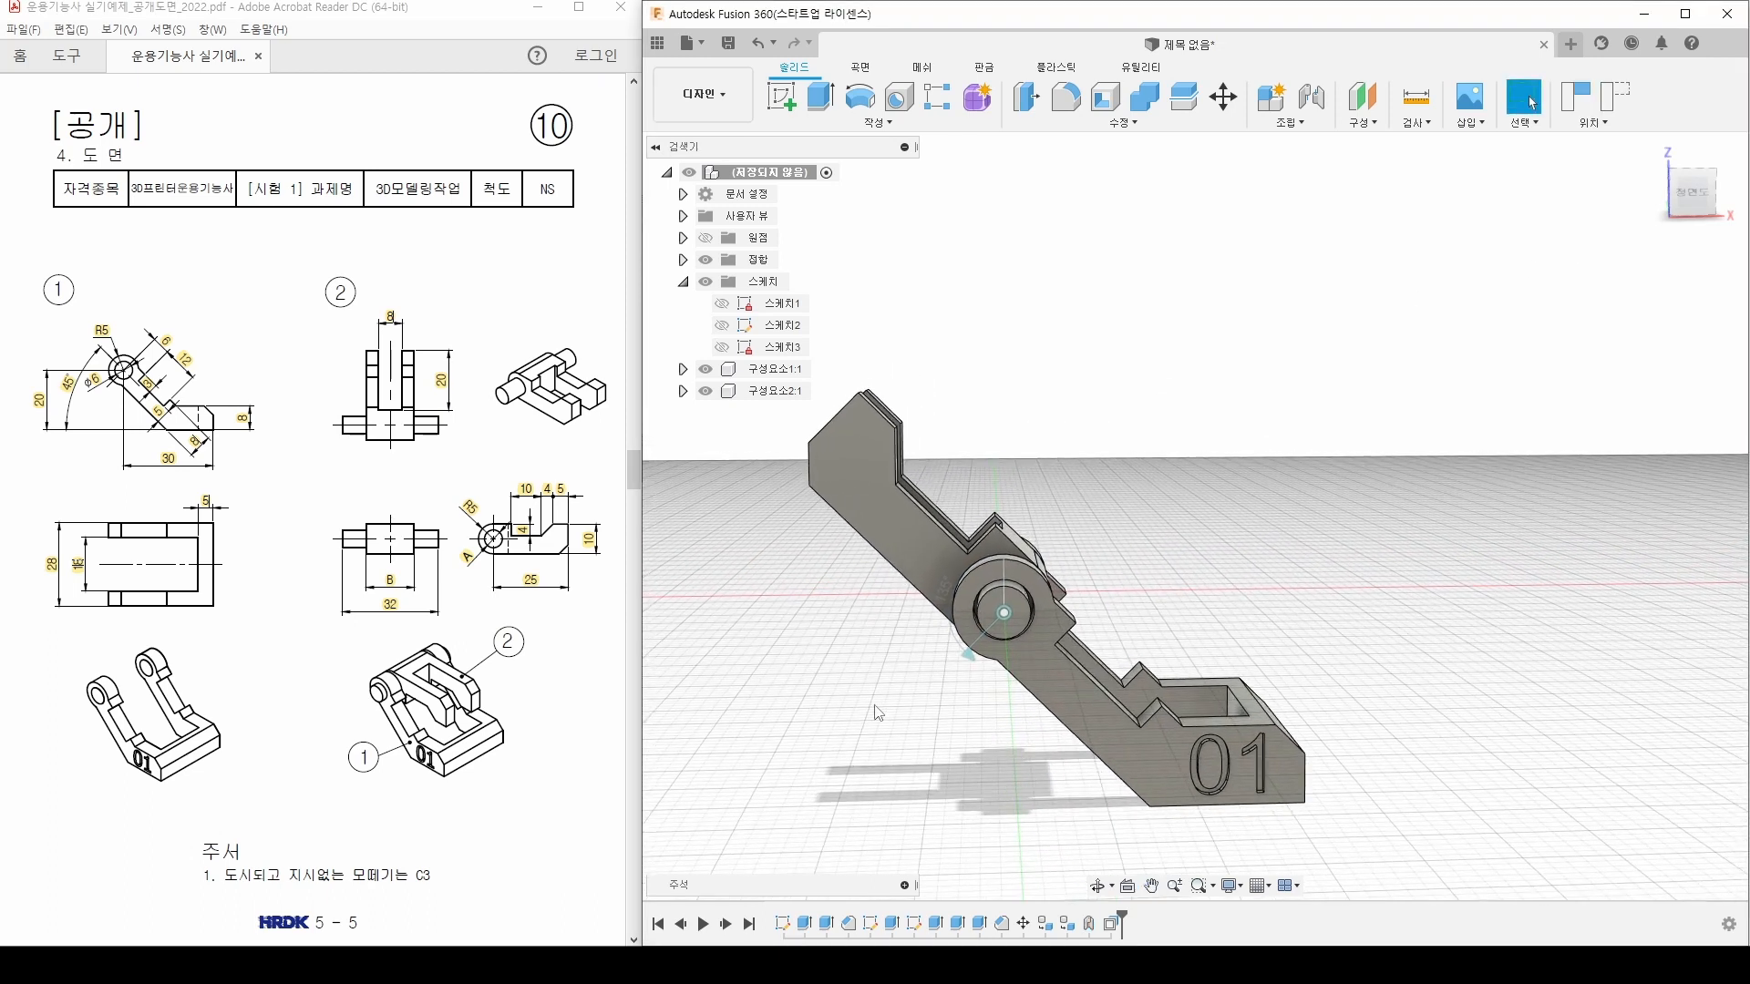
shift+middle_drag(804, 681, 773, 681)
click(1696, 197)
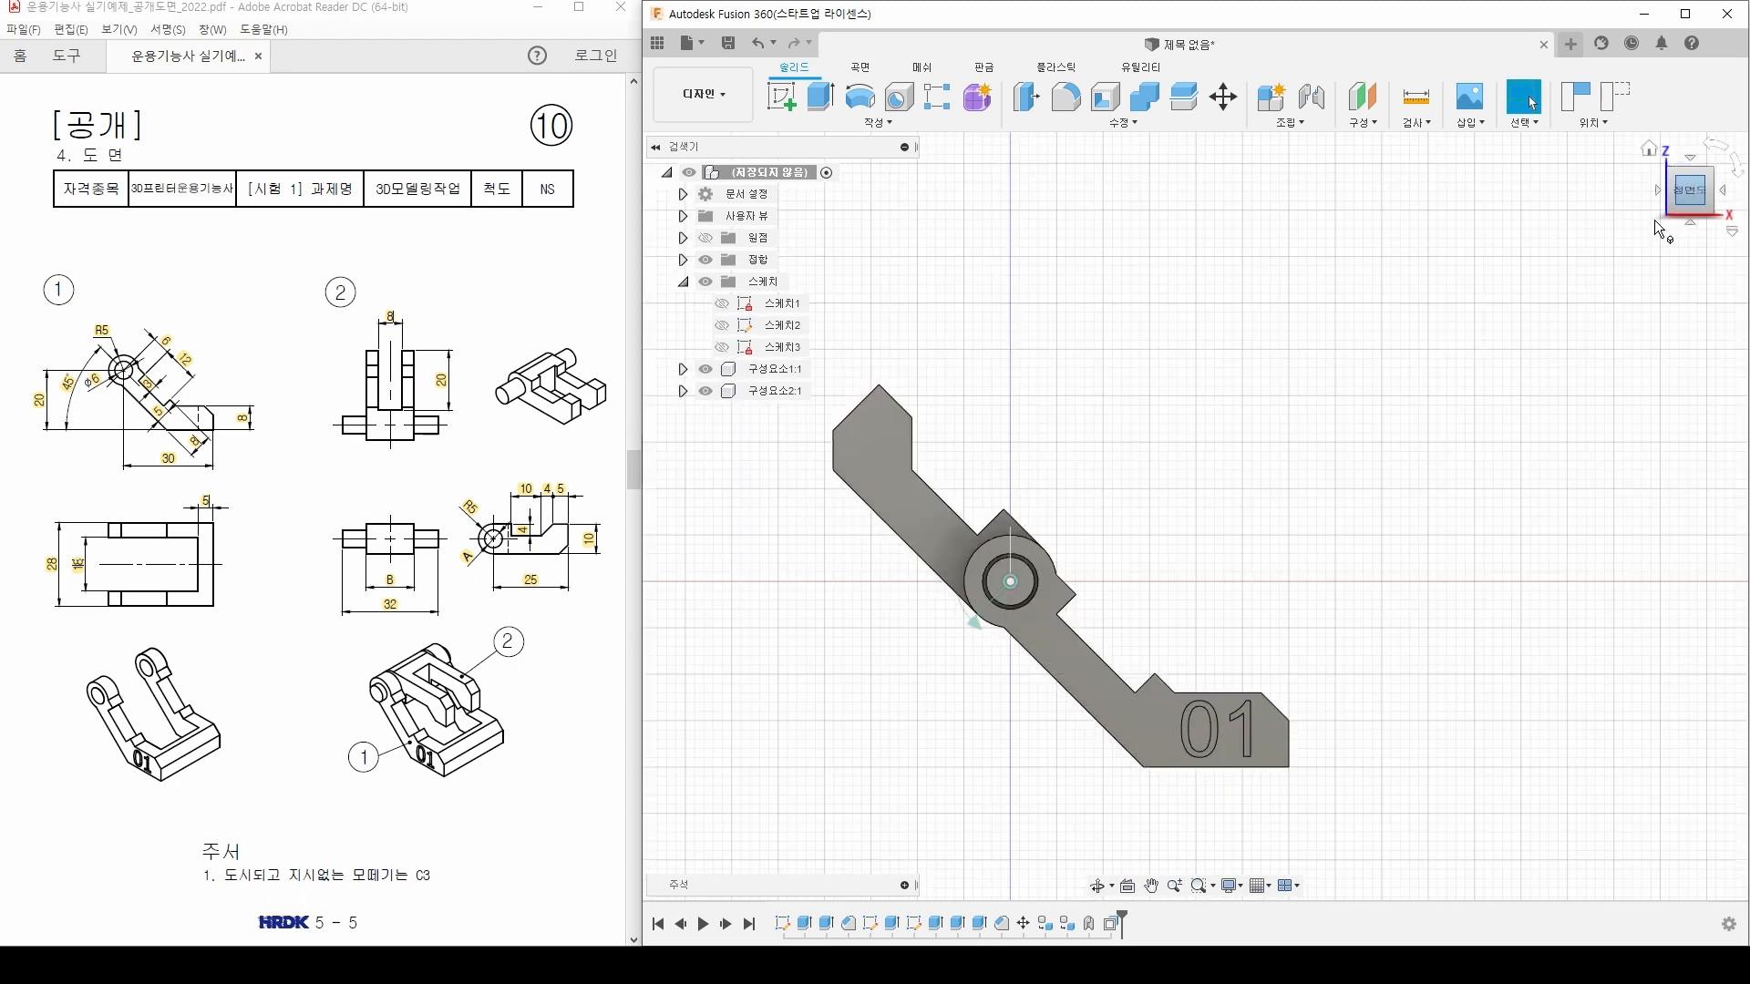
middle_drag(1035, 609, 1128, 555)
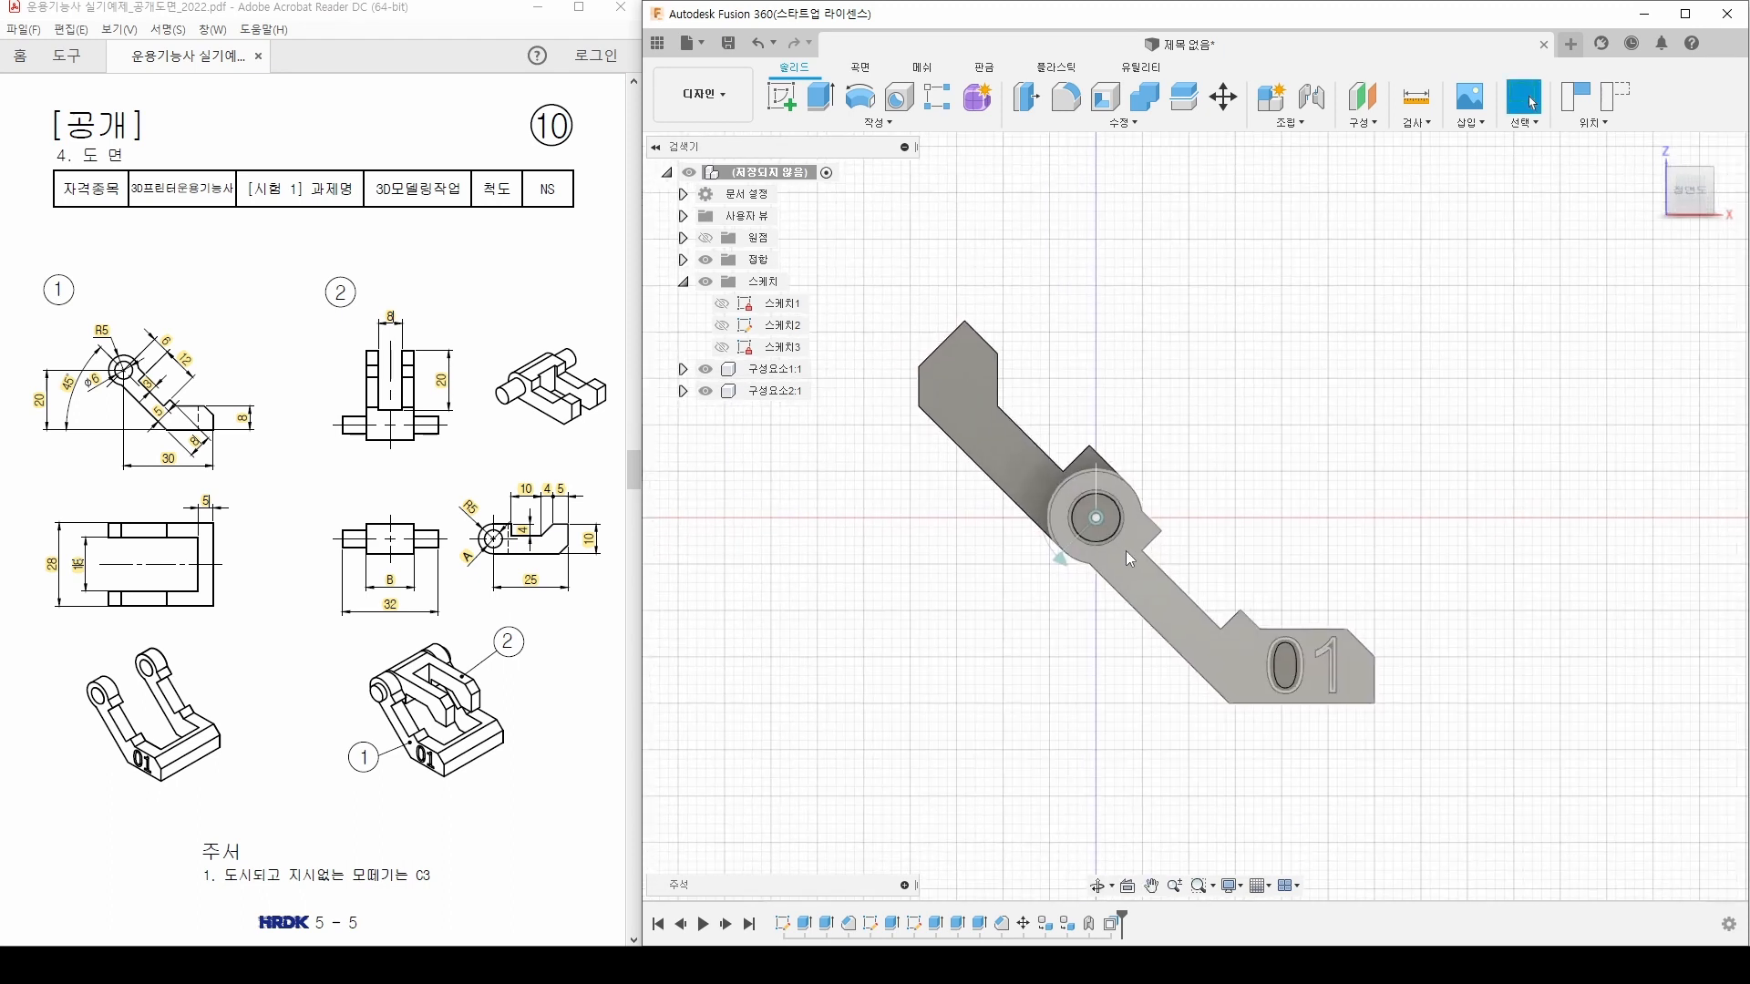
drag(892, 387, 1329, 812)
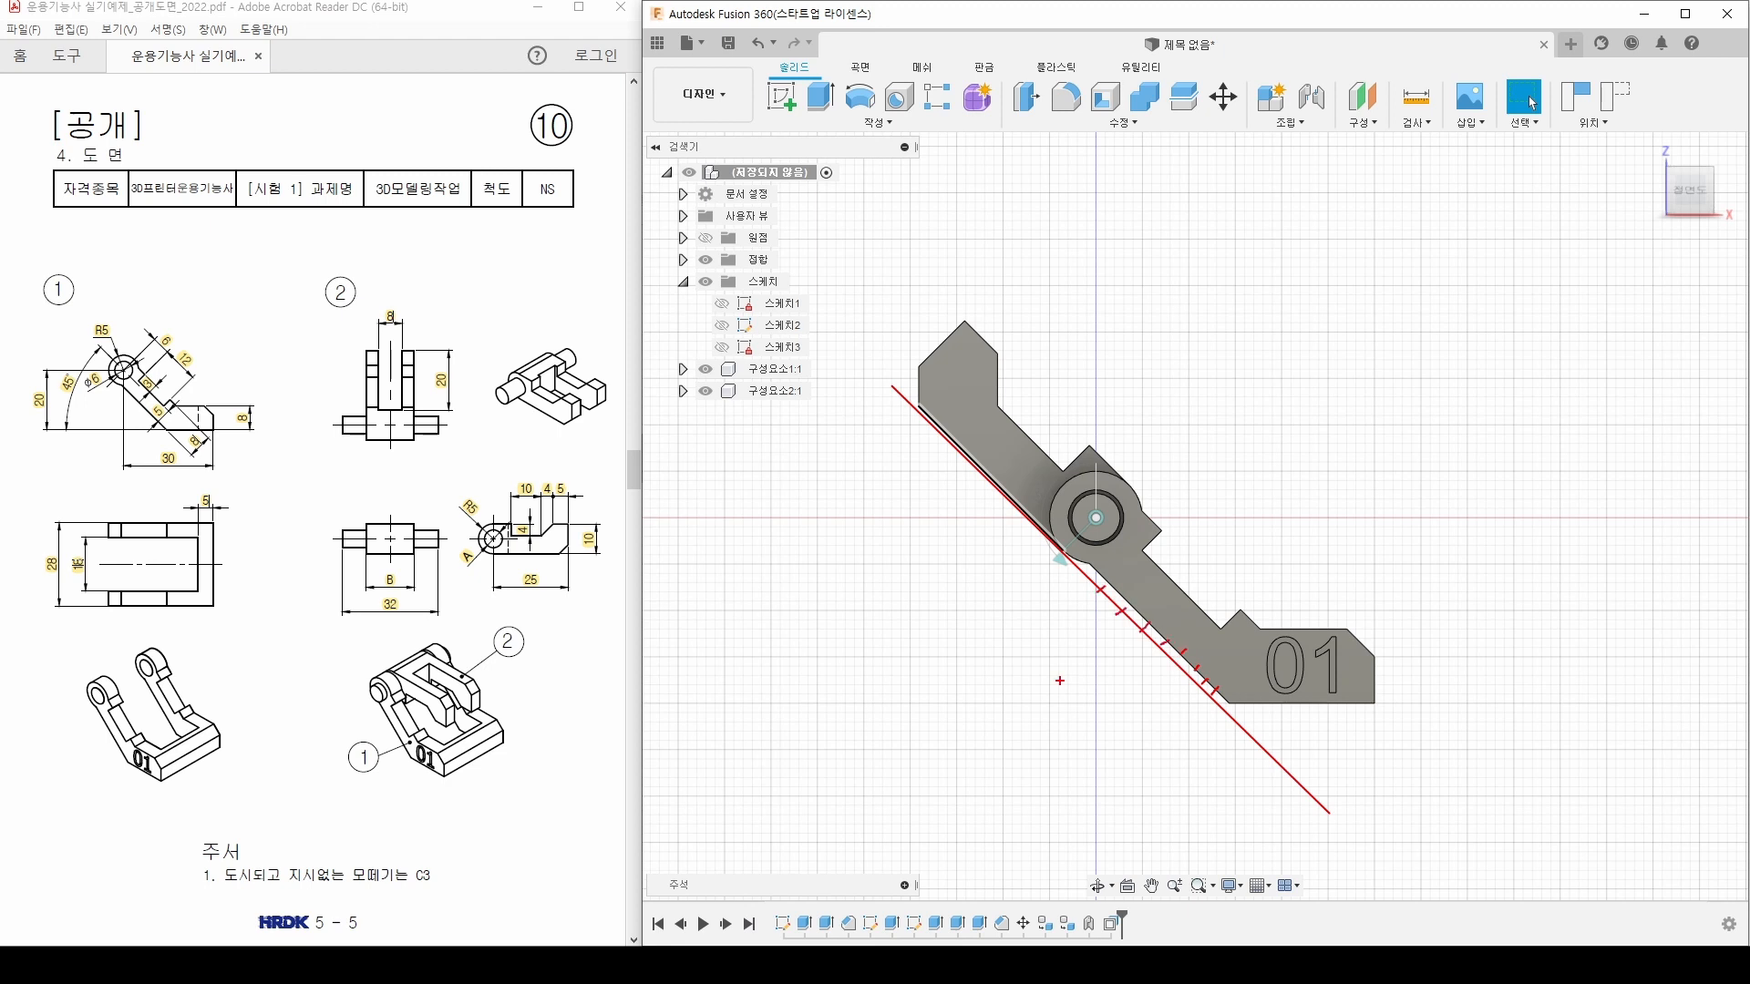
key(Escape)
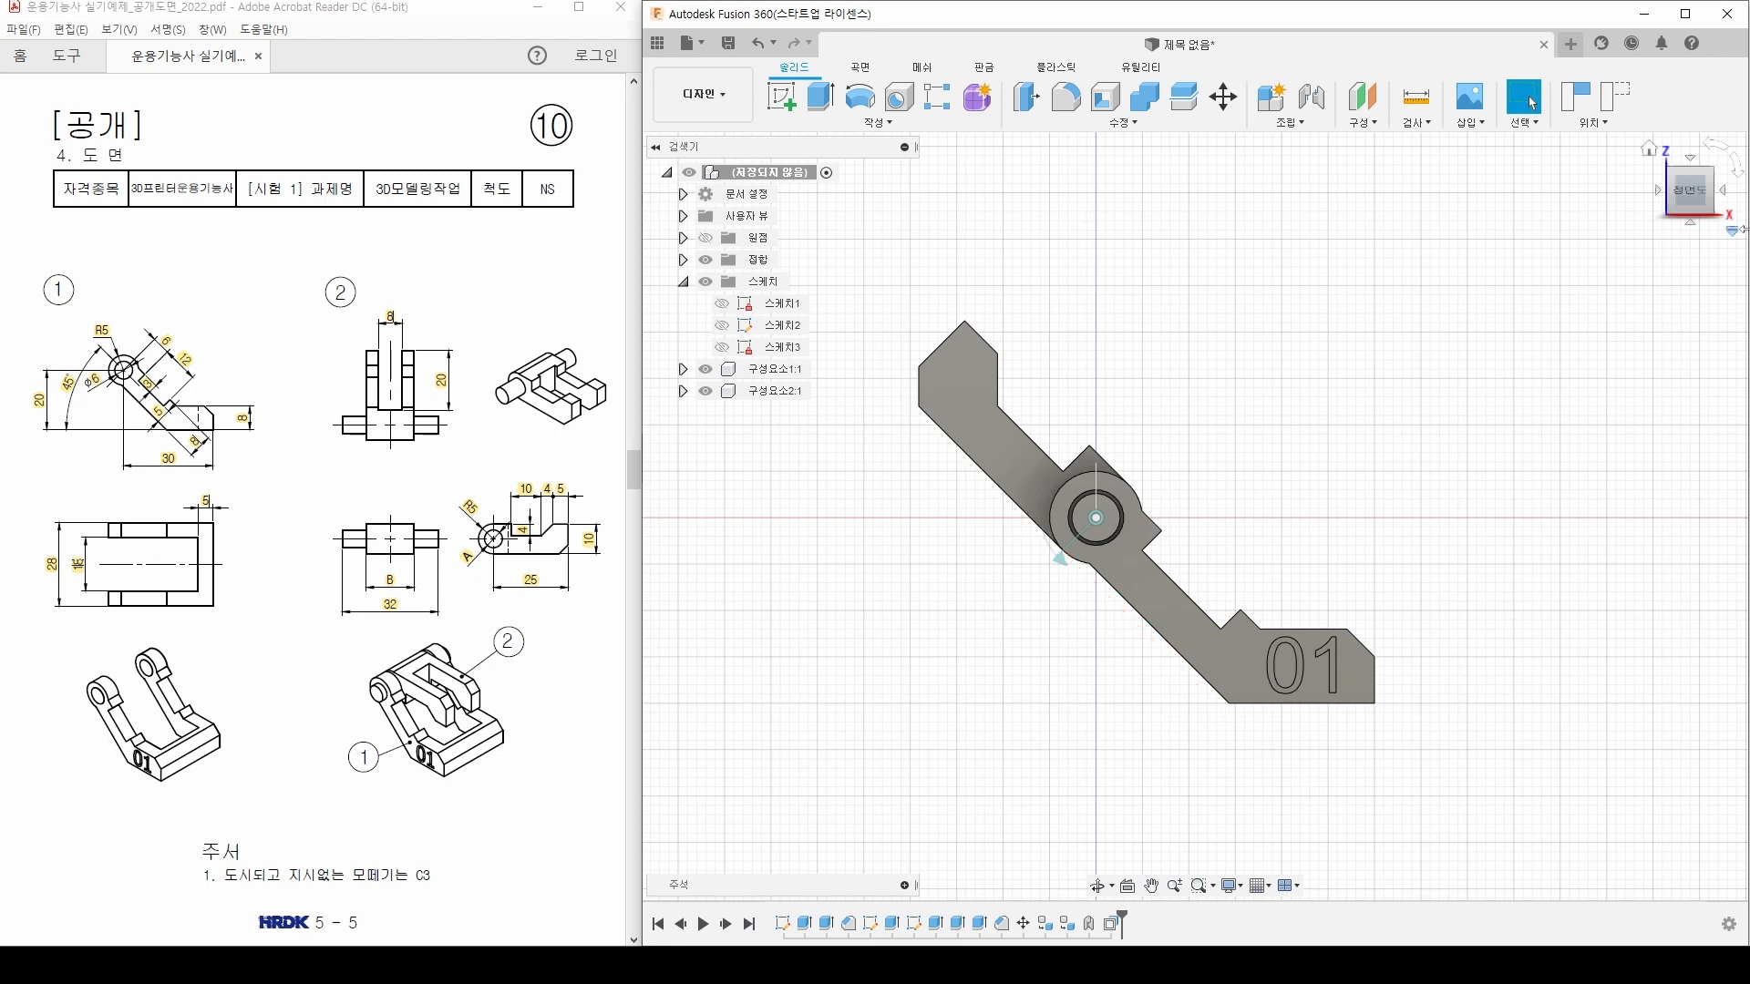
click(1650, 150)
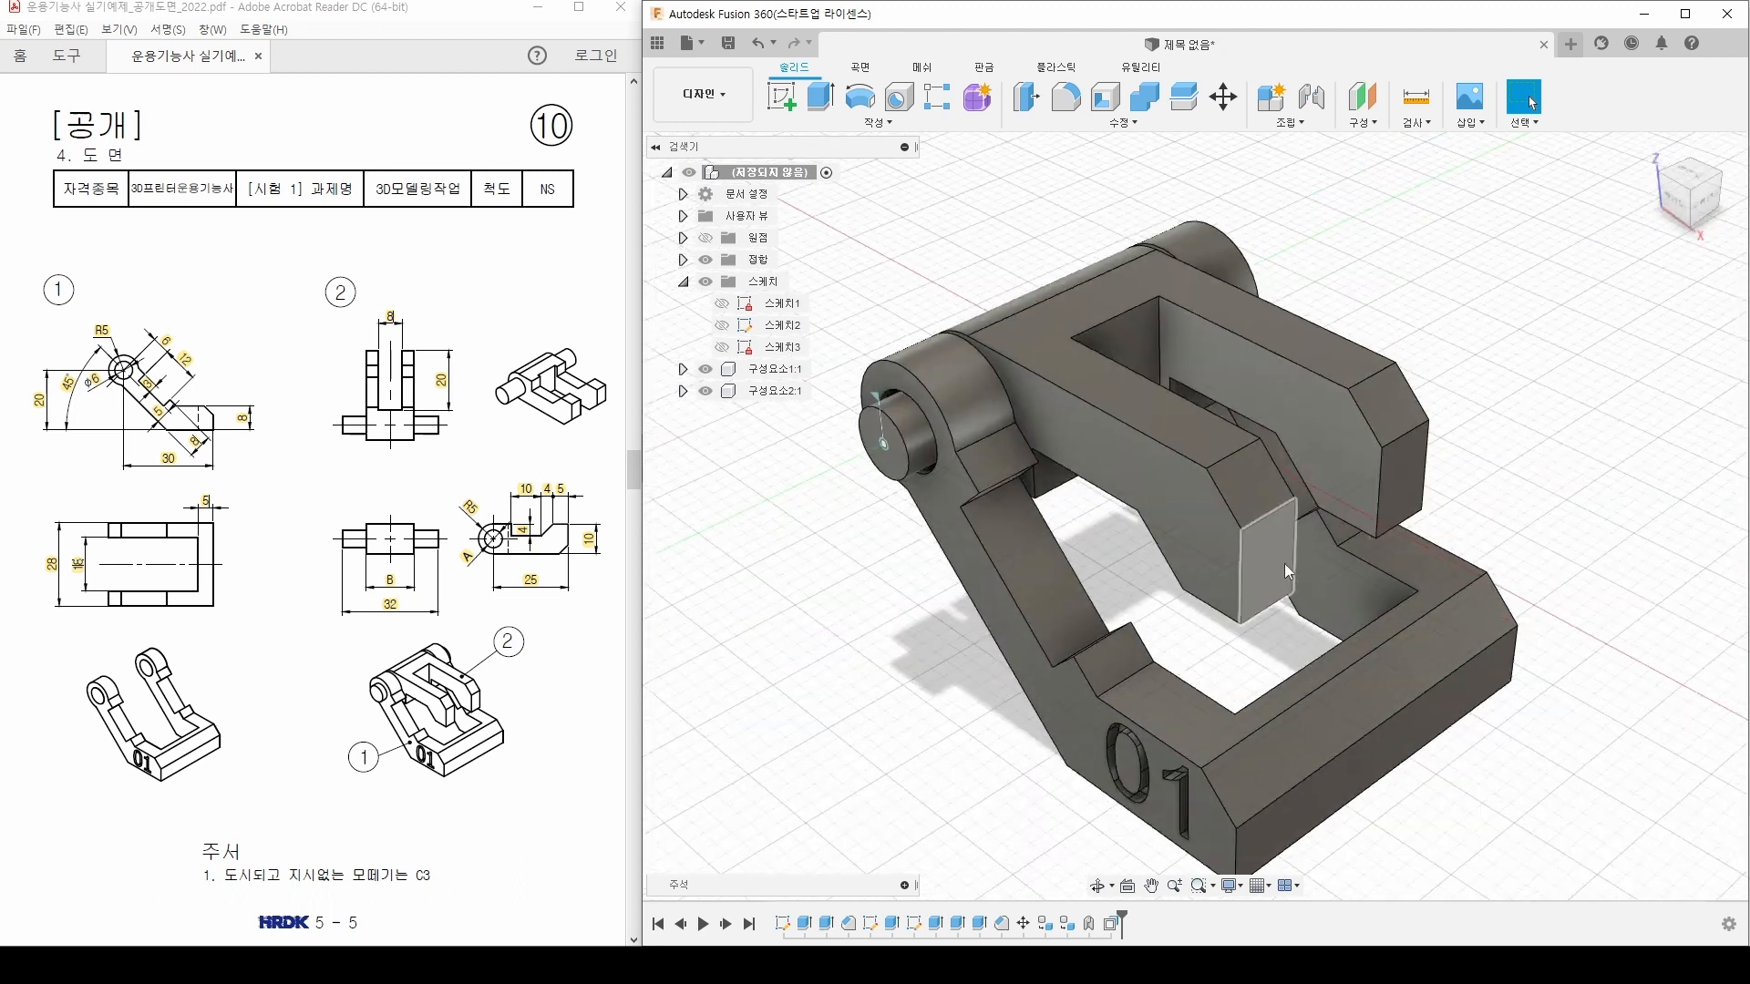
scroll(1240, 625, down, 3)
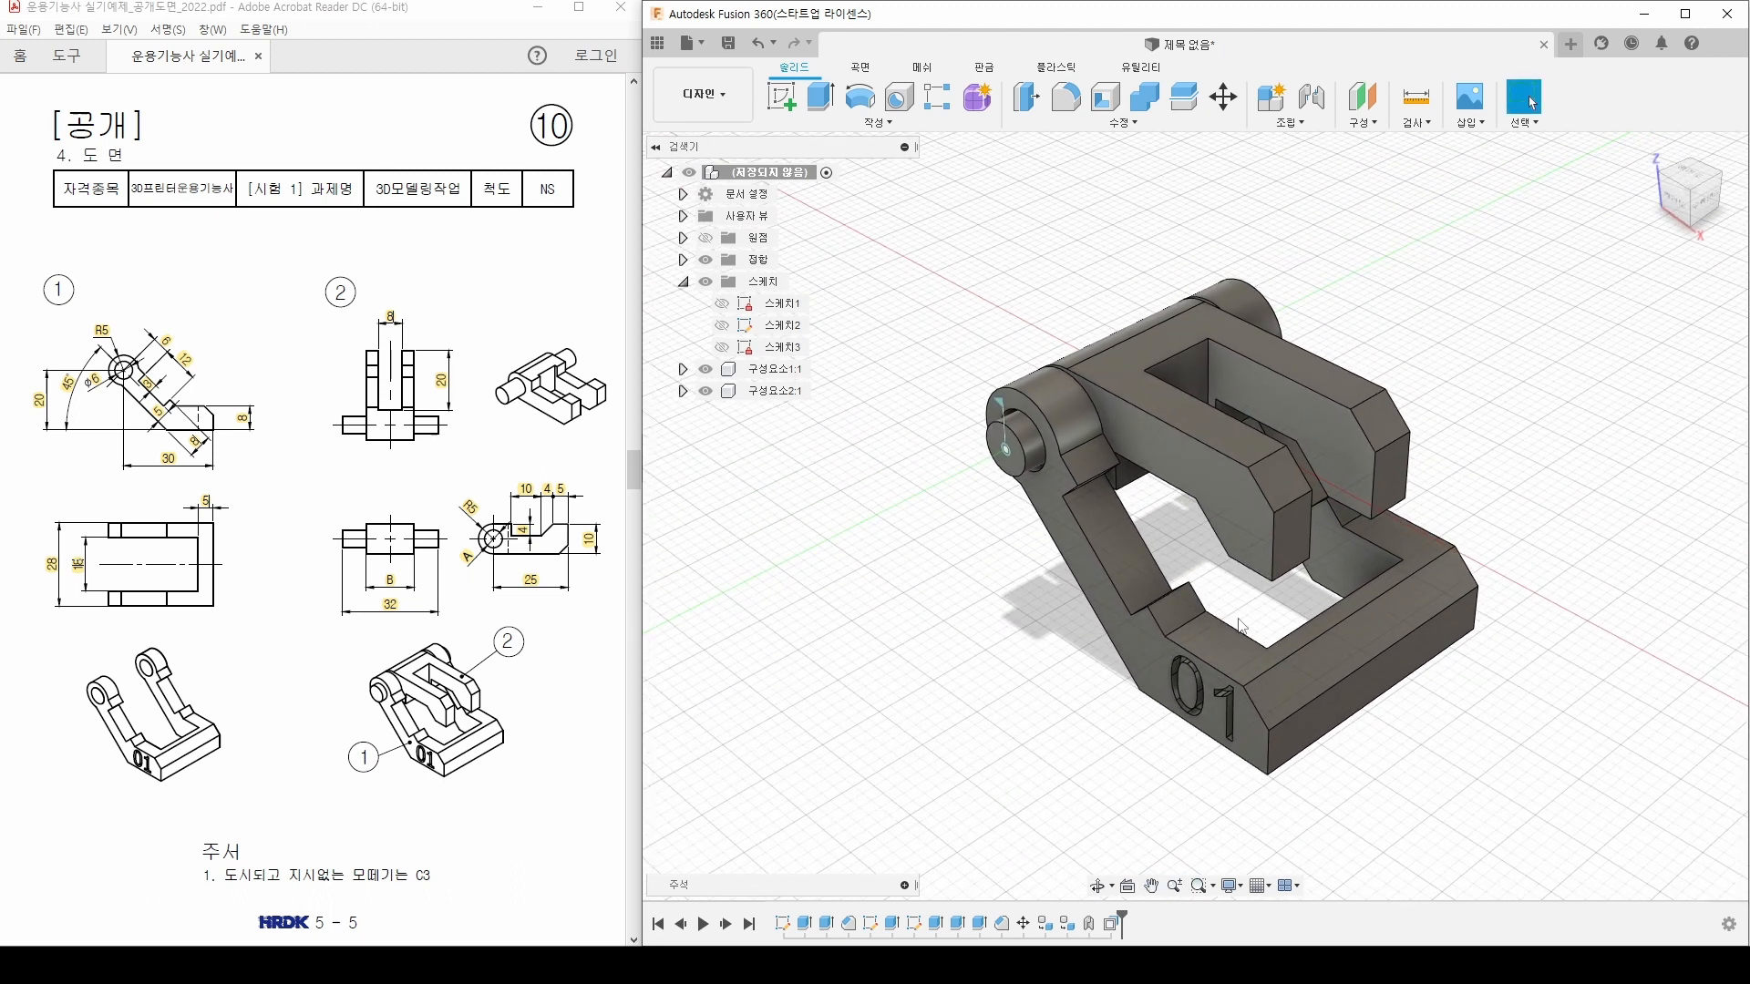